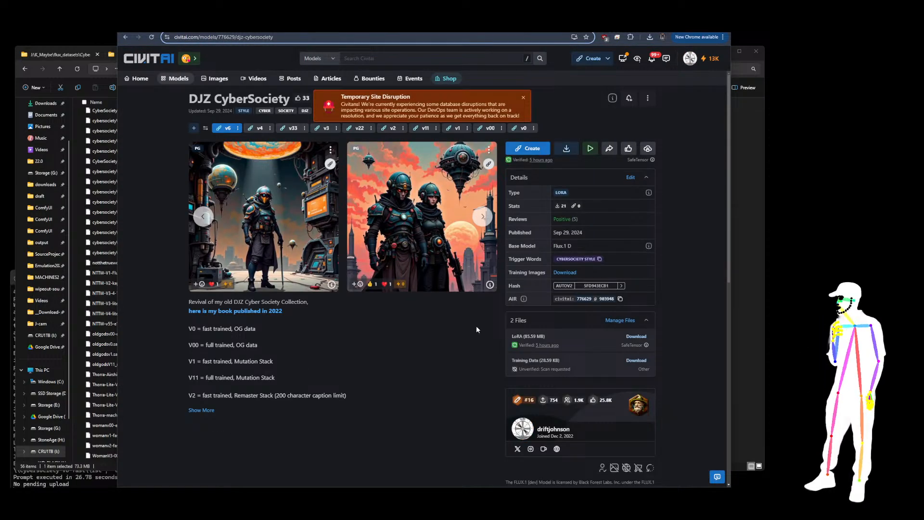
# Close the site disruption notice and browse the sample images of the v0 and v00 versions
pyautogui.click(522, 99)
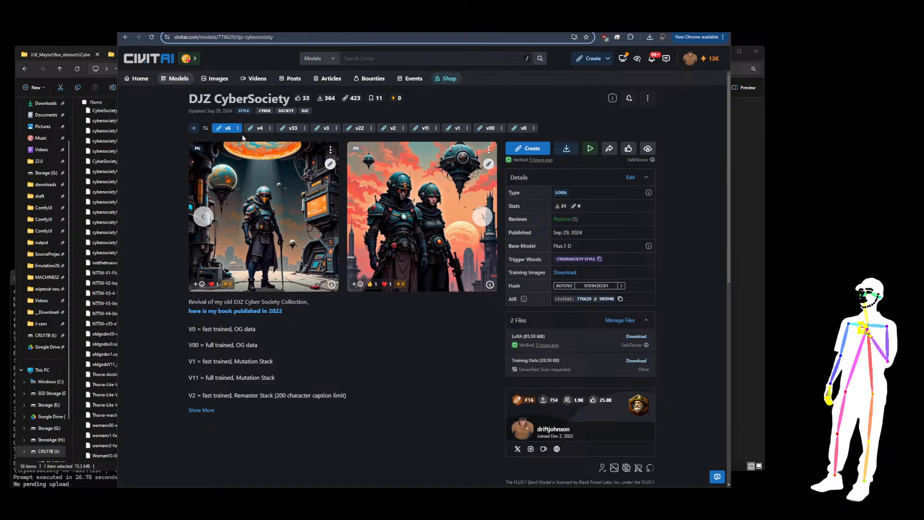
pyautogui.click(519, 129)
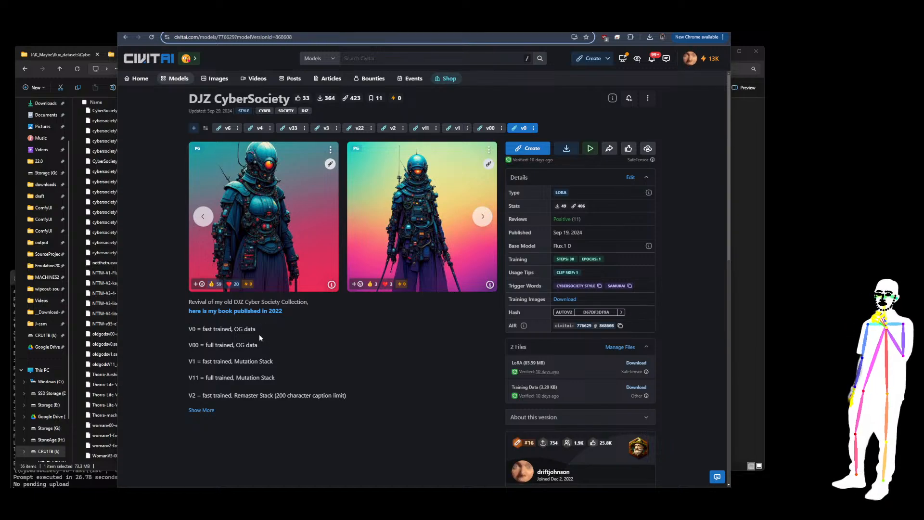
pyautogui.click(491, 128)
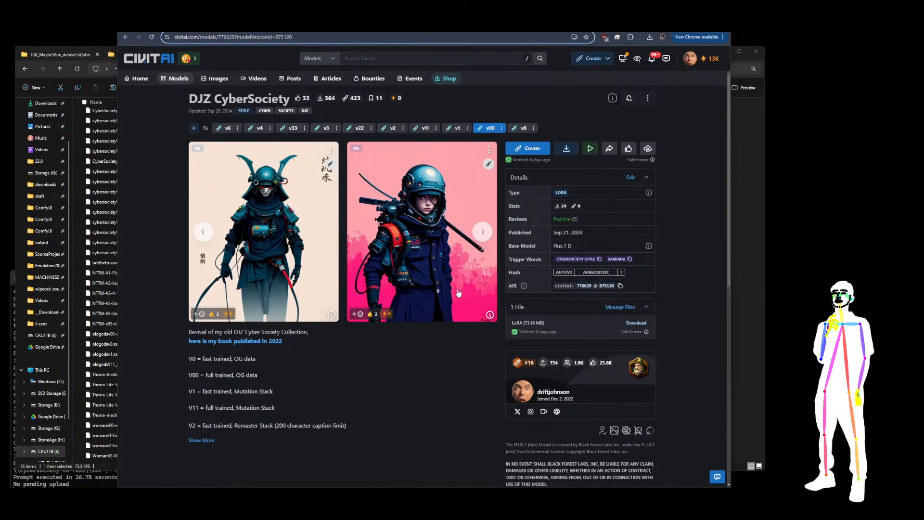
pyautogui.click(483, 233)
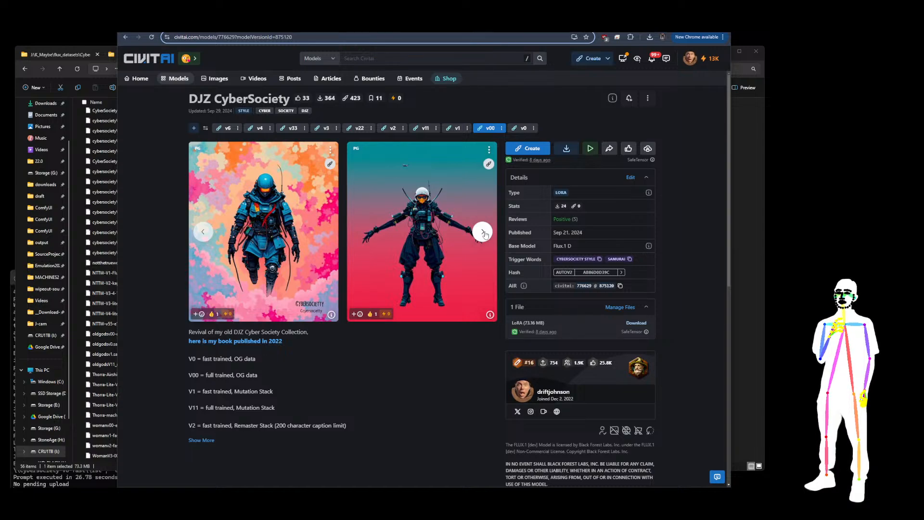
pyautogui.click(483, 233)
pyautogui.click(483, 232)
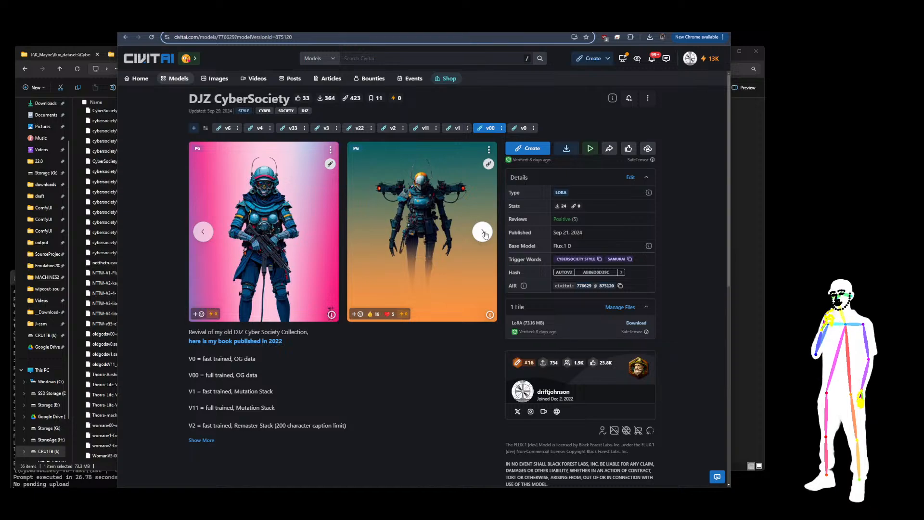
# Browse the sample images of the v1, v11 and v2 model versions
pyautogui.click(456, 130)
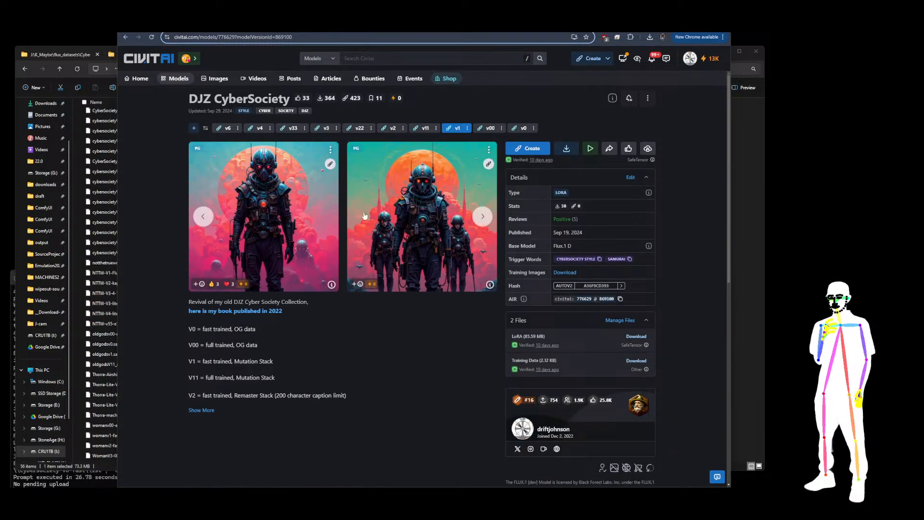
pyautogui.click(425, 128)
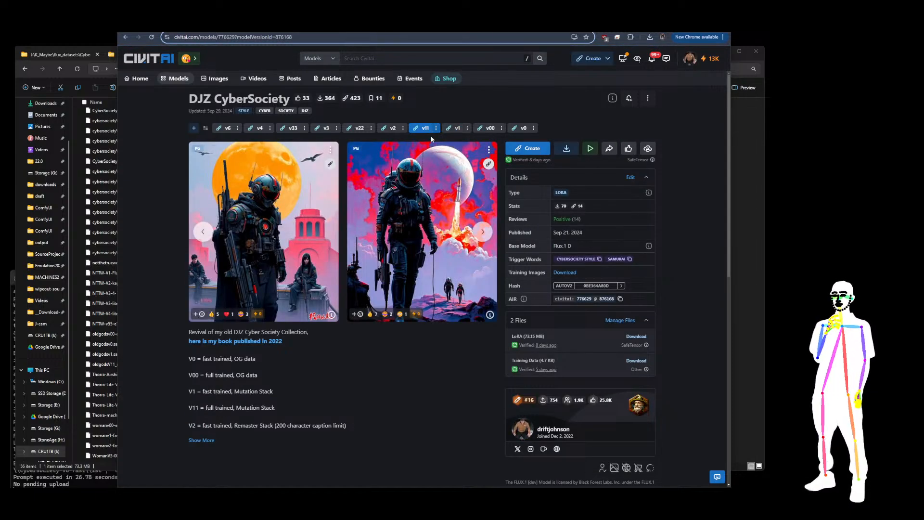
pyautogui.click(483, 230)
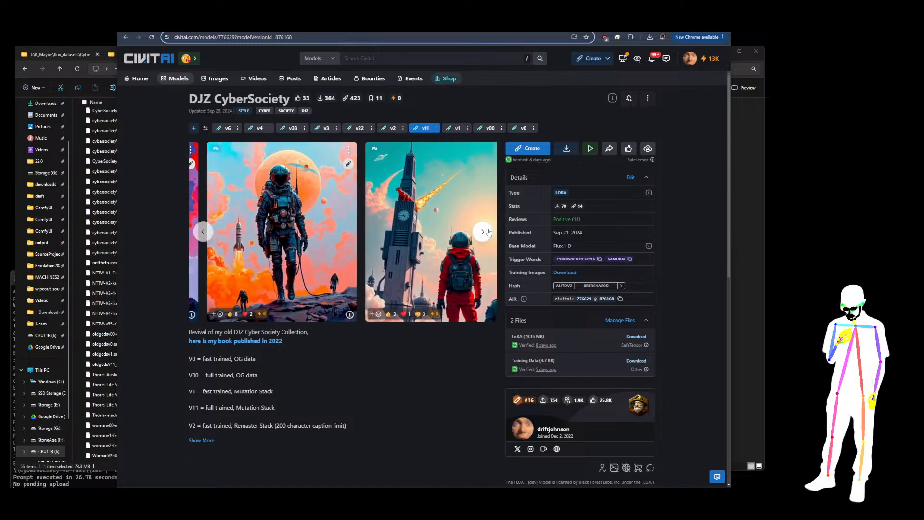
pyautogui.click(391, 129)
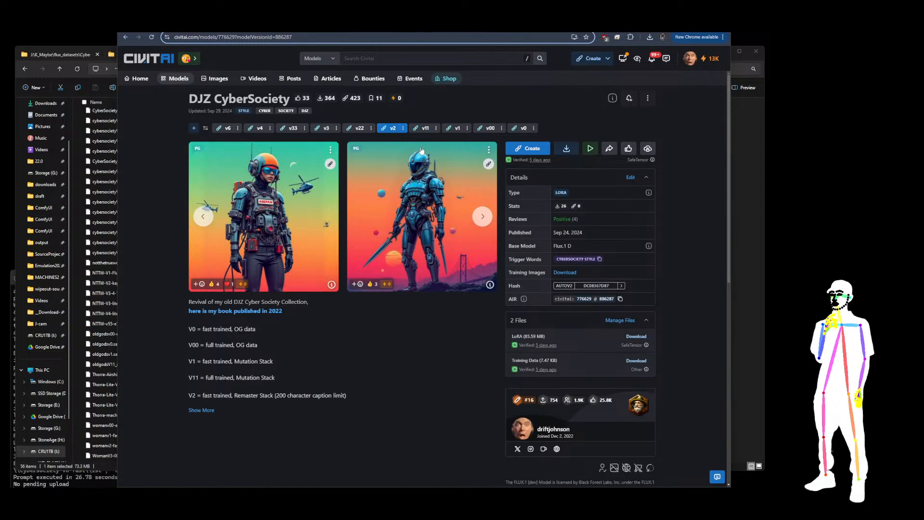
pyautogui.click(484, 218)
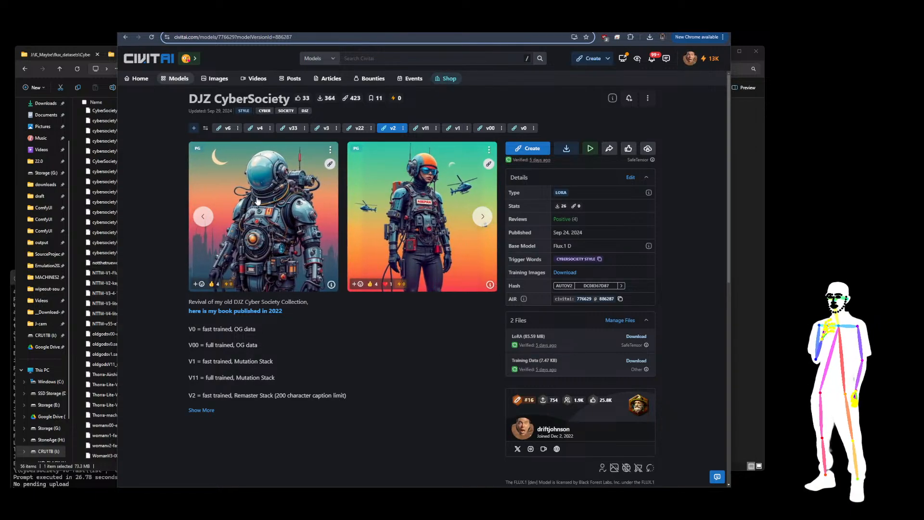
# Browse the sample images of the v22, v3 and v33 model versions
pyautogui.click(360, 134)
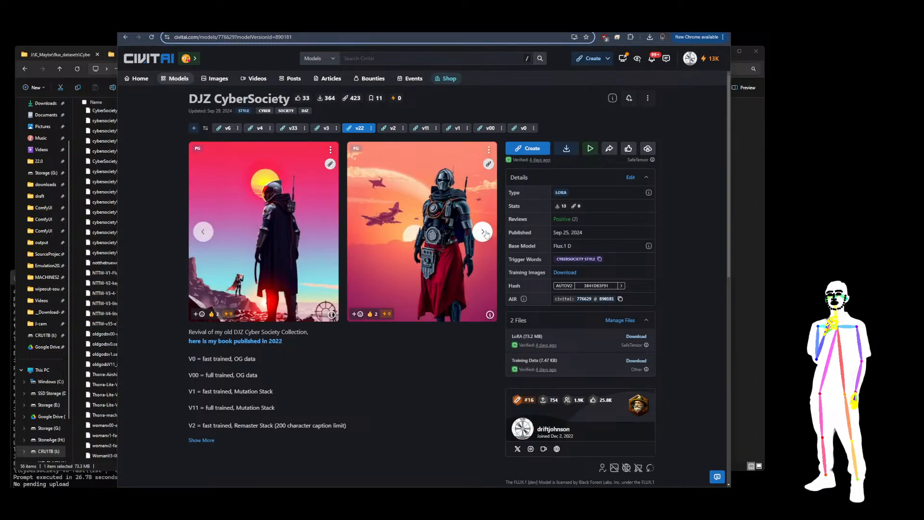
pyautogui.click(482, 232)
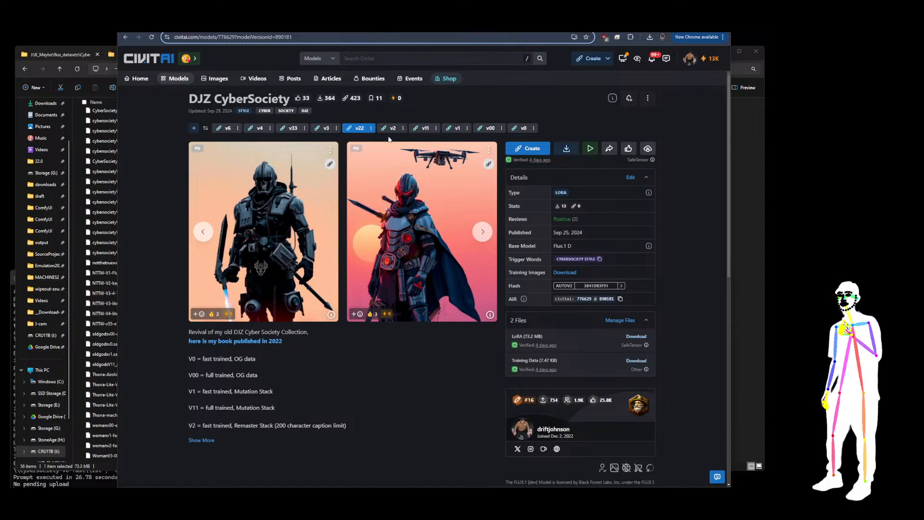
pyautogui.click(325, 130)
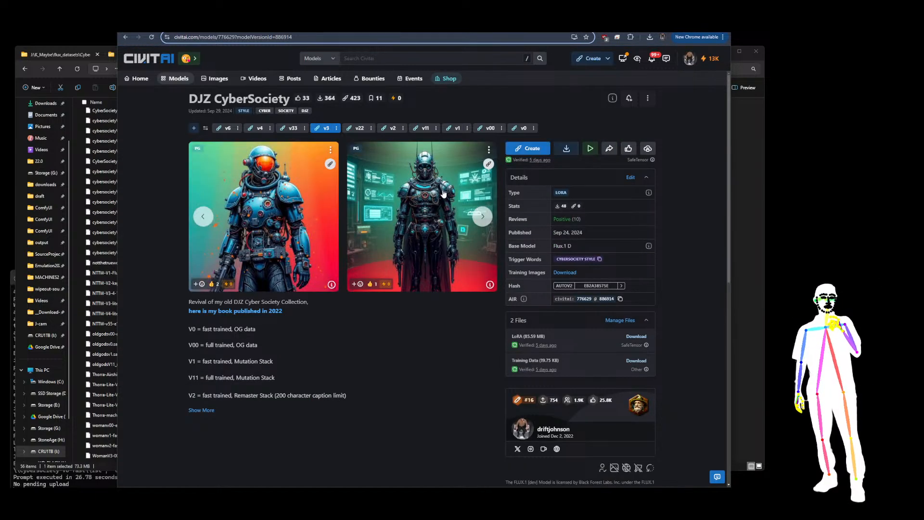
pyautogui.click(483, 217)
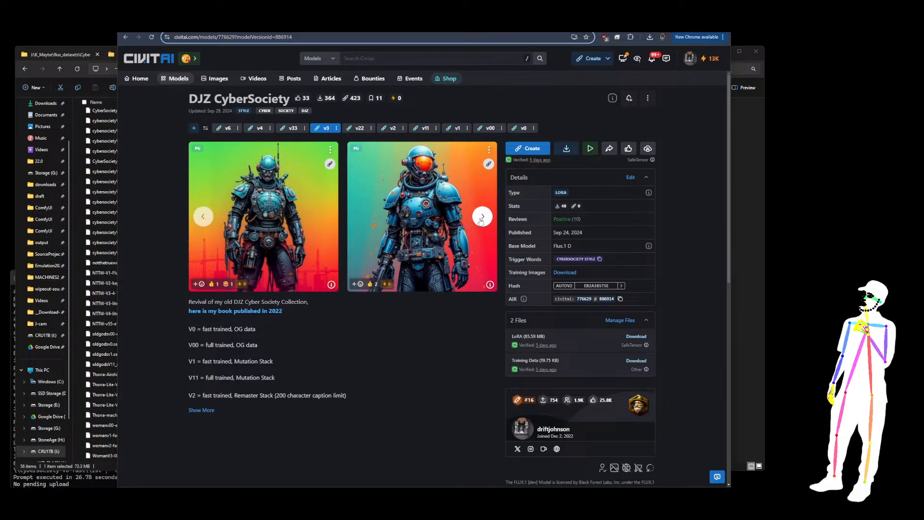
pyautogui.click(291, 128)
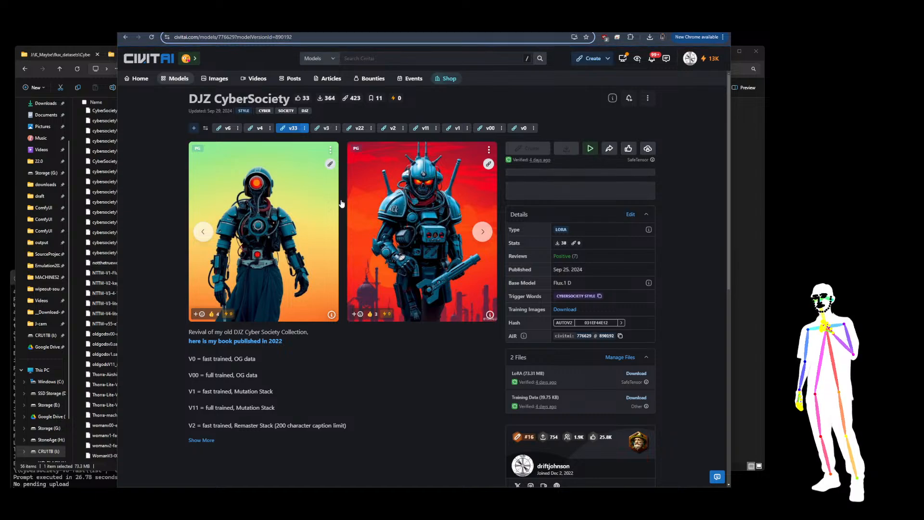
pyautogui.click(483, 233)
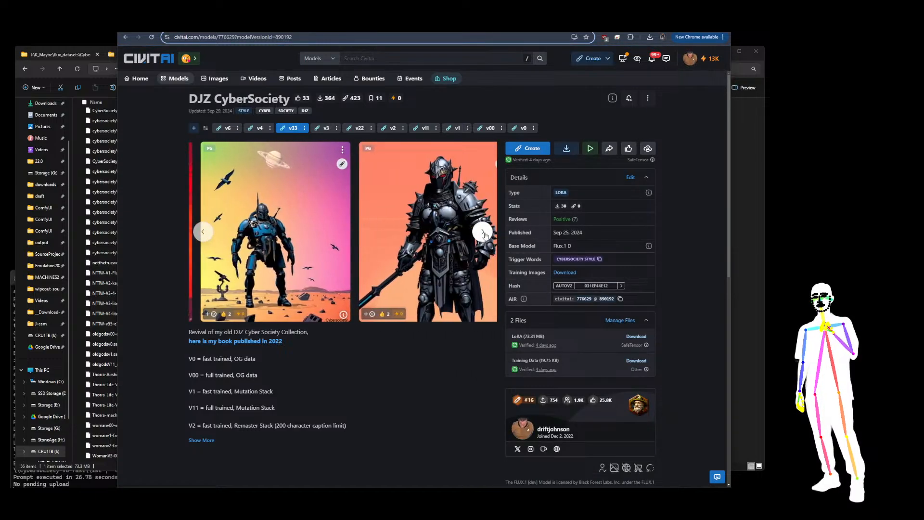
pyautogui.click(482, 232)
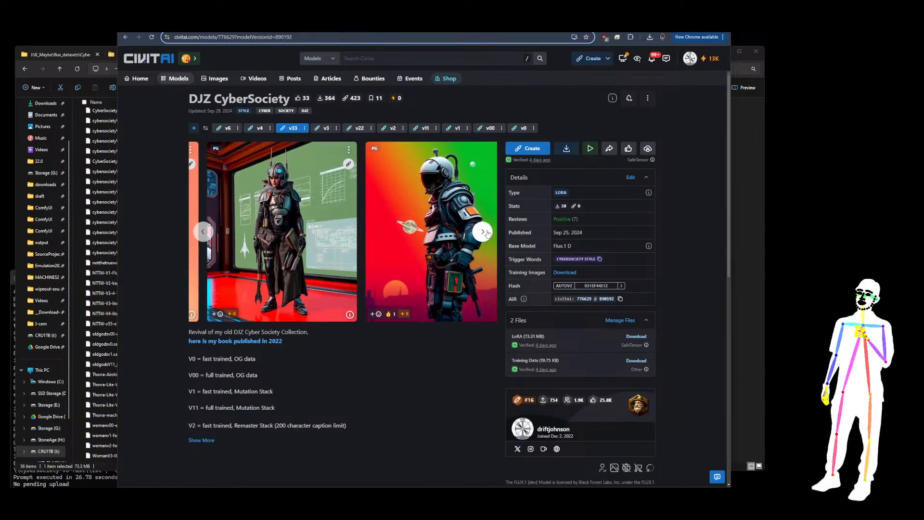
pyautogui.click(483, 232)
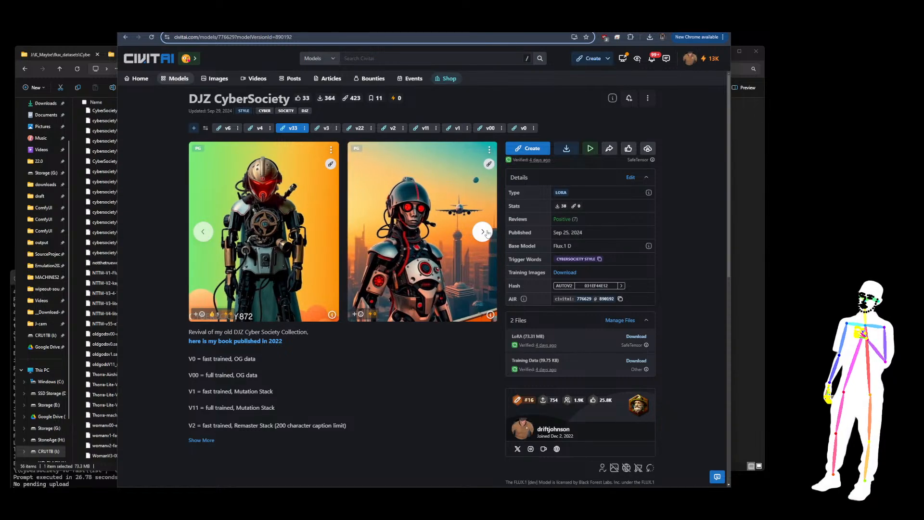
pyautogui.click(482, 232)
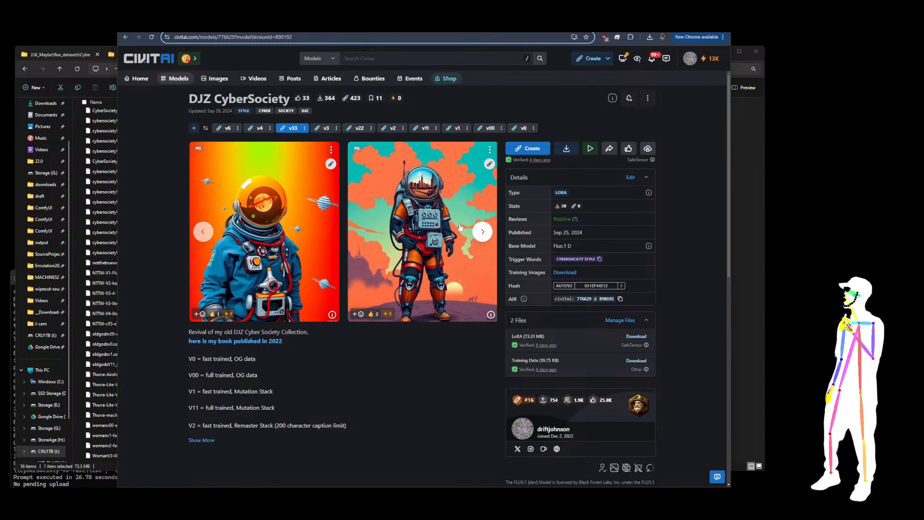
# Open the v4 version and expand its full description to read the version notes
pyautogui.click(255, 129)
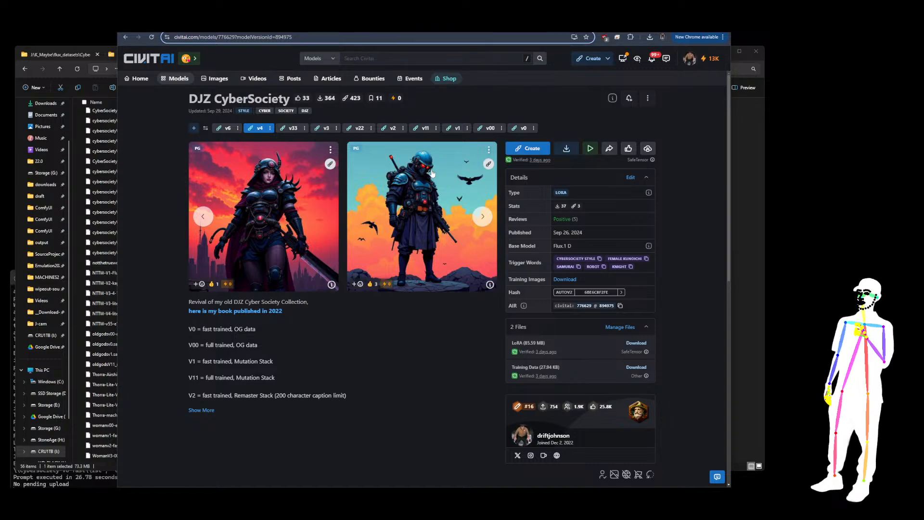
pyautogui.click(201, 410)
pyautogui.scroll(-2, 430, 289)
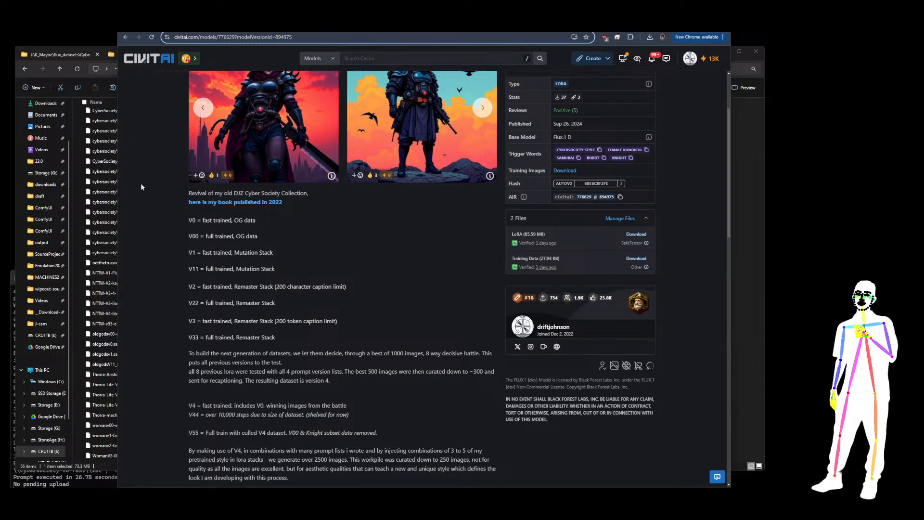
# Open the cybersamurai-V0 dataset folder in File Explorer and preview its first several images
pyautogui.click(59, 56)
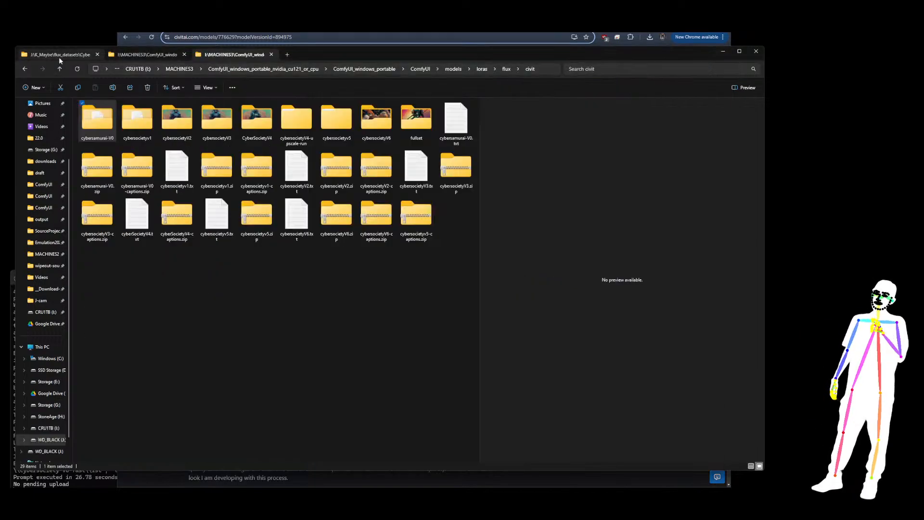
pyautogui.doubleClick(97, 120)
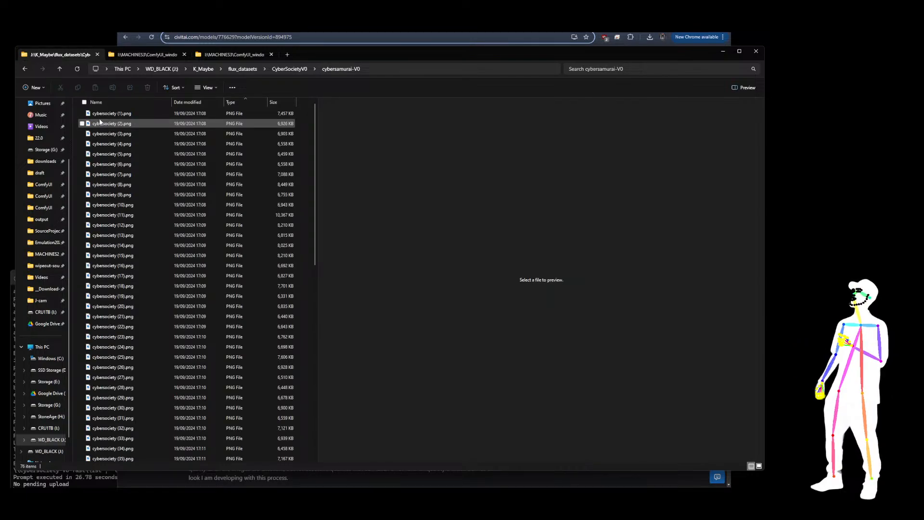
pyautogui.click(101, 114)
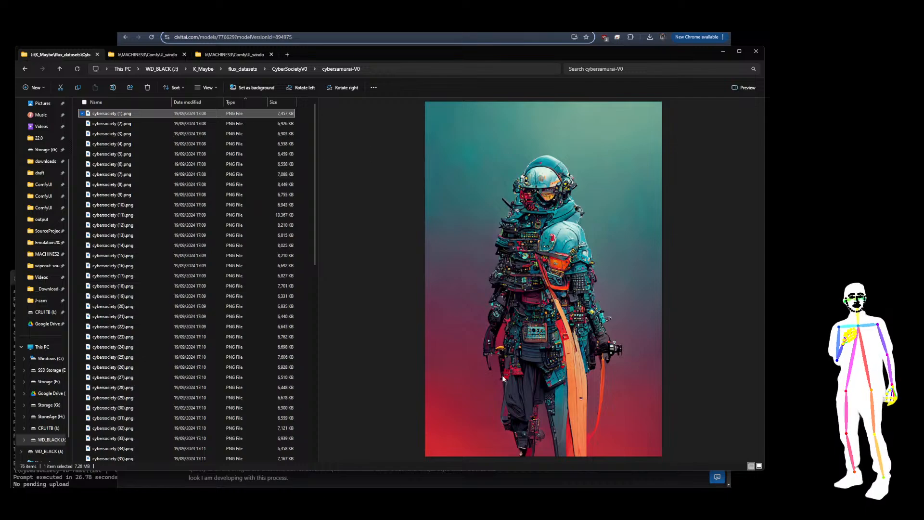
pyautogui.click(99, 124)
pyautogui.click(106, 134)
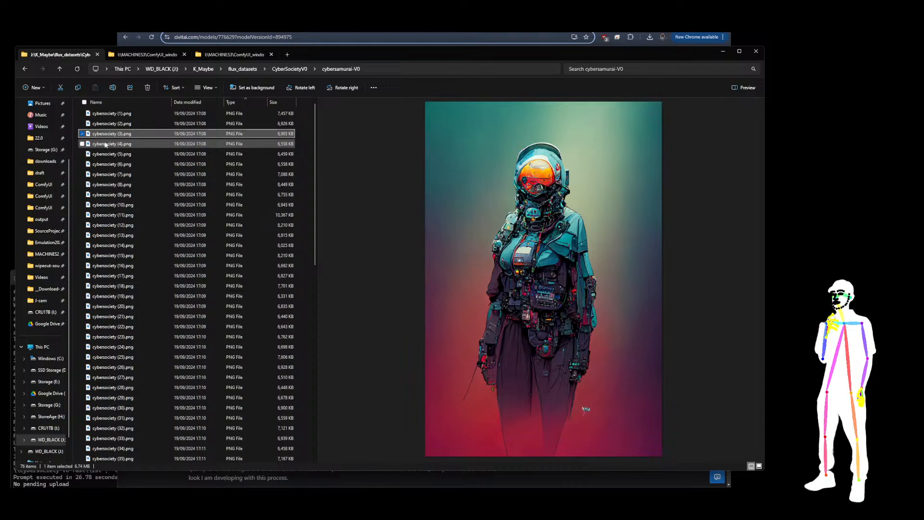
pyautogui.click(105, 144)
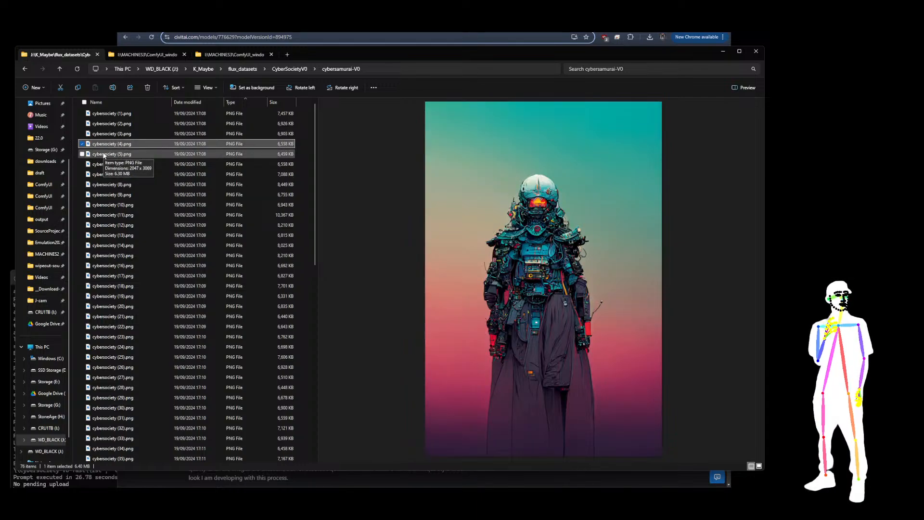
pyautogui.click(103, 154)
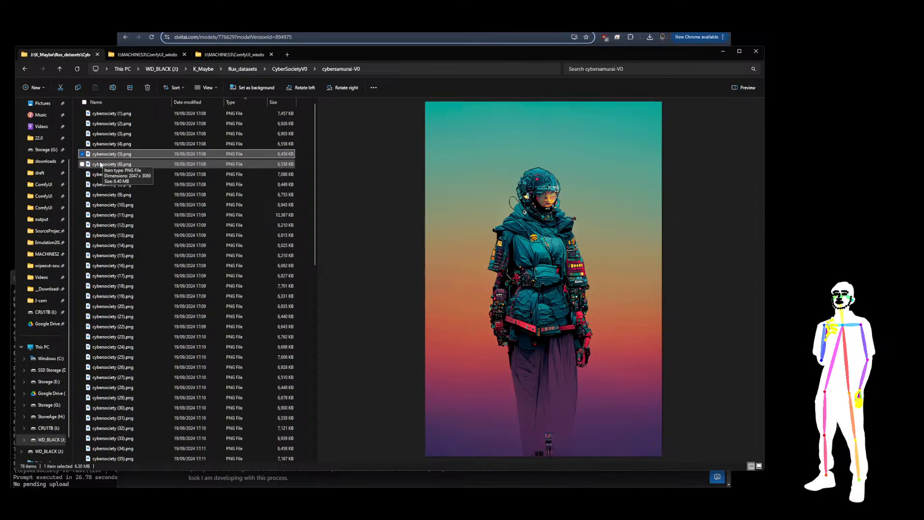
pyautogui.click(101, 164)
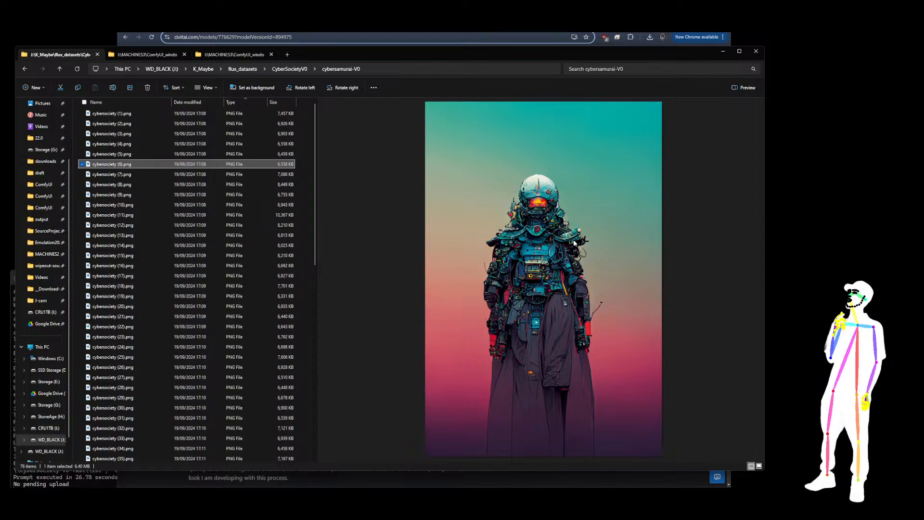
pyautogui.click(106, 176)
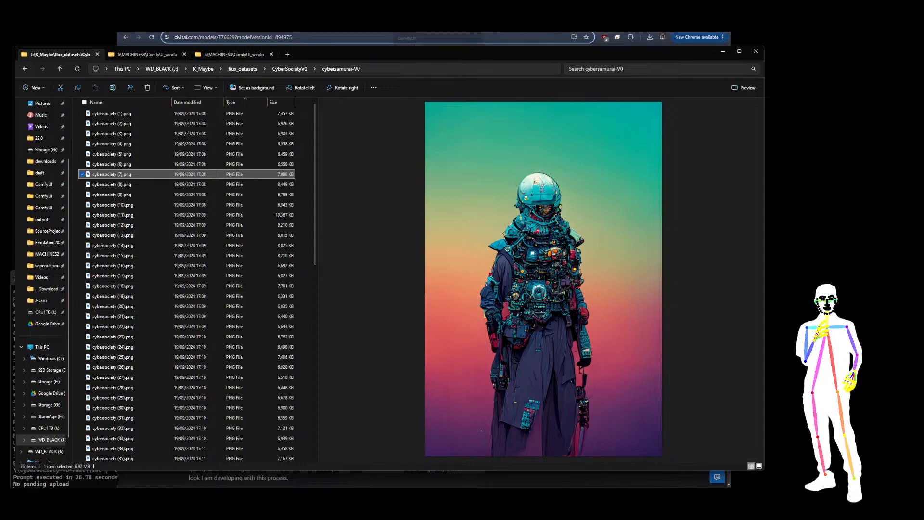
# Switch to the ComfyUI browser tab and reload the page
pyautogui.click(418, 24)
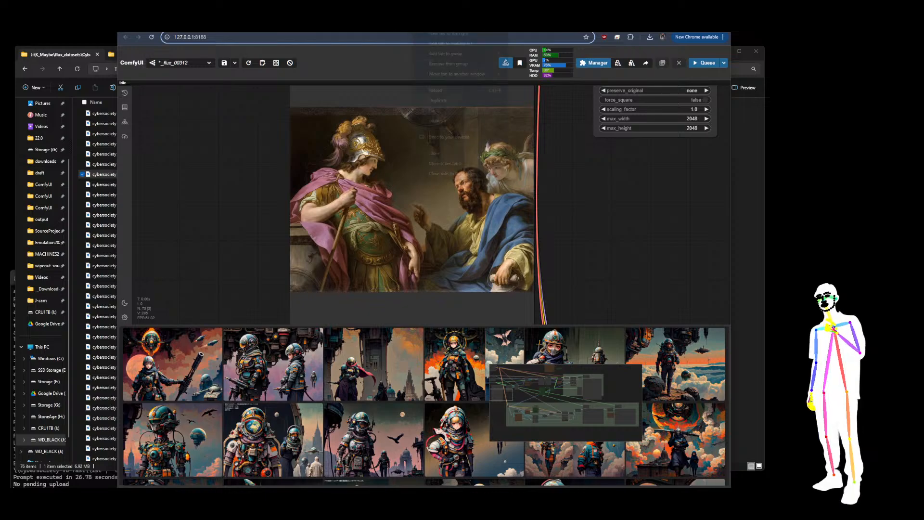
pyautogui.rightClick(412, 30)
pyautogui.click(441, 103)
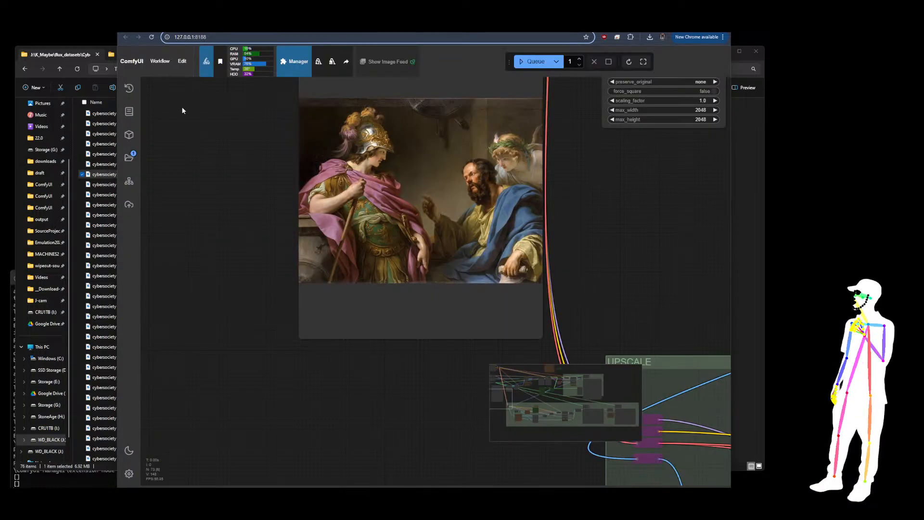
# Open the workflows sidebar, widen it, and scroll through the saved workflow list
pyautogui.click(128, 157)
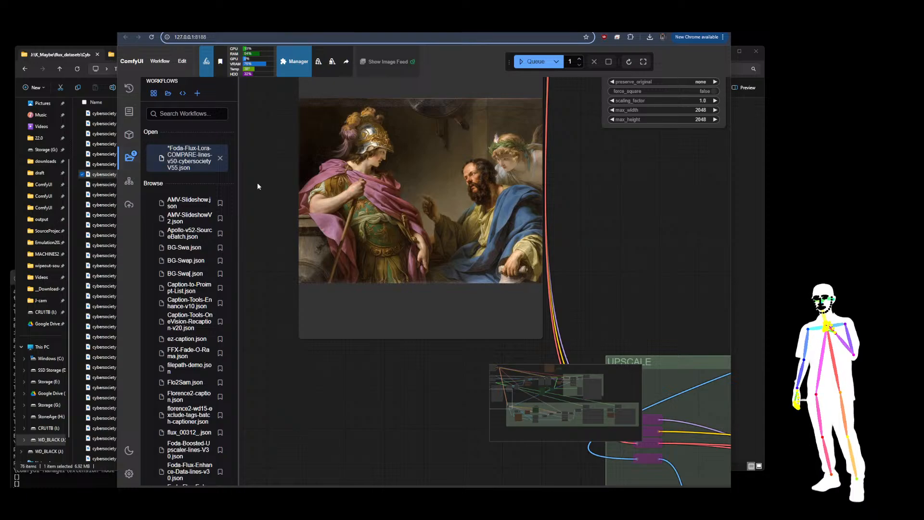
pyautogui.moveTo(237, 185); pyautogui.dragTo(397, 175)
pyautogui.scroll(-3, 332, 237)
pyautogui.scroll(-10, 332, 237)
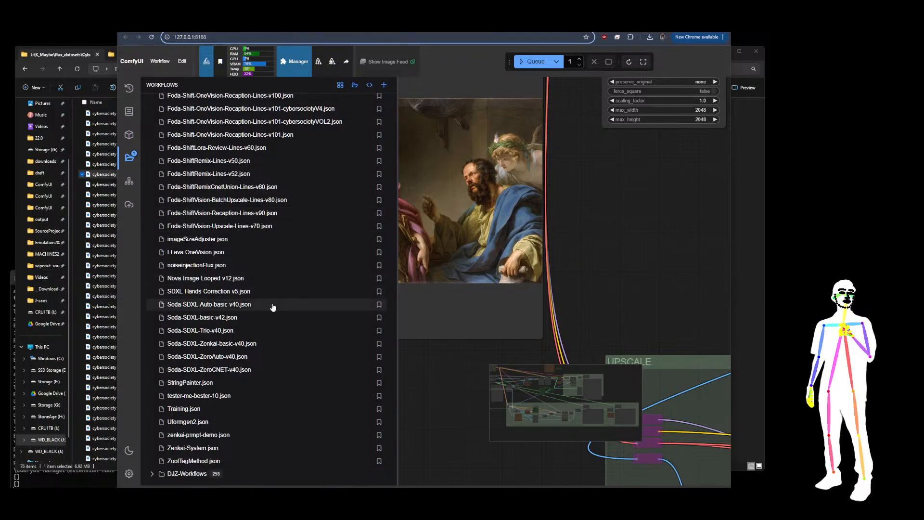
pyautogui.scroll(5, 275, 306)
pyautogui.scroll(8, 275, 307)
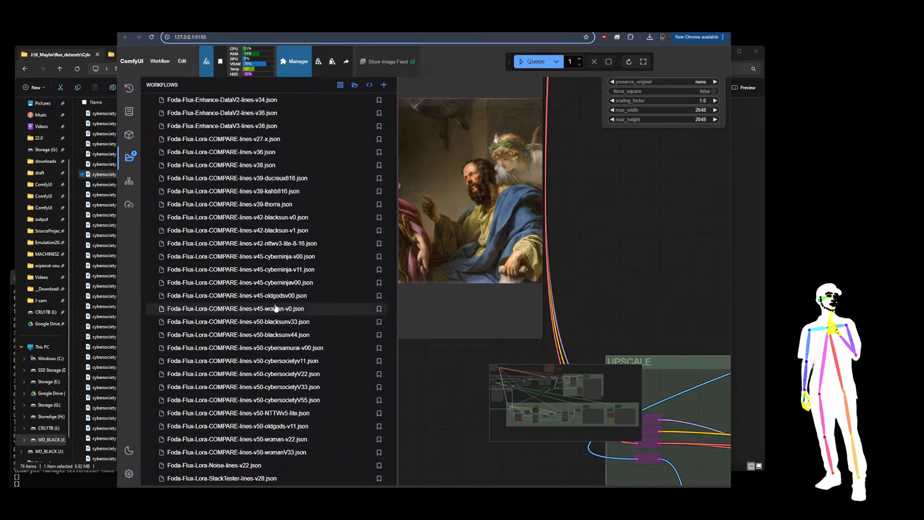
# Clear the canvas and load the Foda-Shift-OneVision-Recaption-Lines-v101-cybersocietyVOL2 workflow from the saved list
pyautogui.click(180, 60)
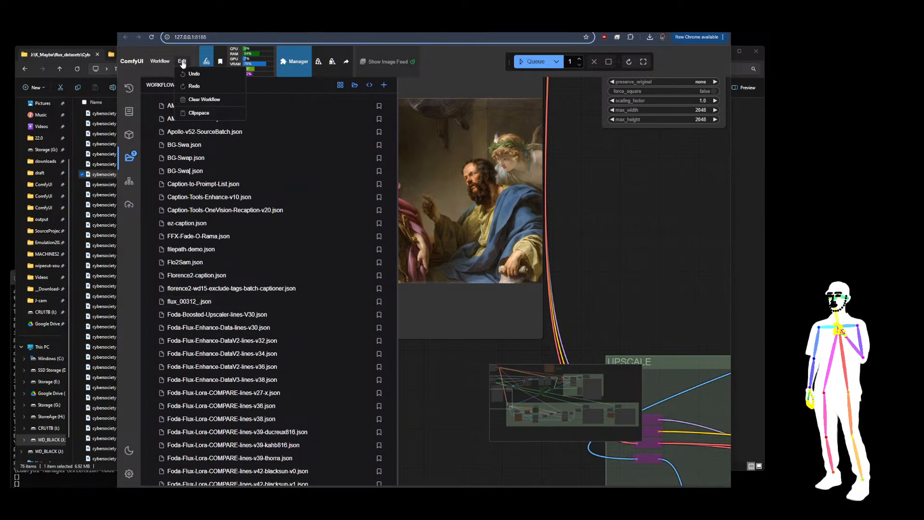
pyautogui.click(203, 102)
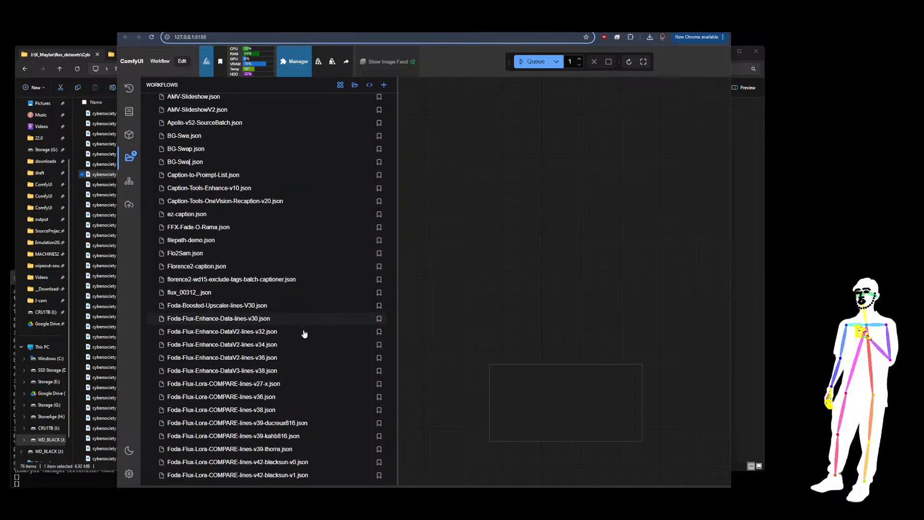
pyautogui.scroll(-5, 304, 334)
pyautogui.scroll(-5, 305, 334)
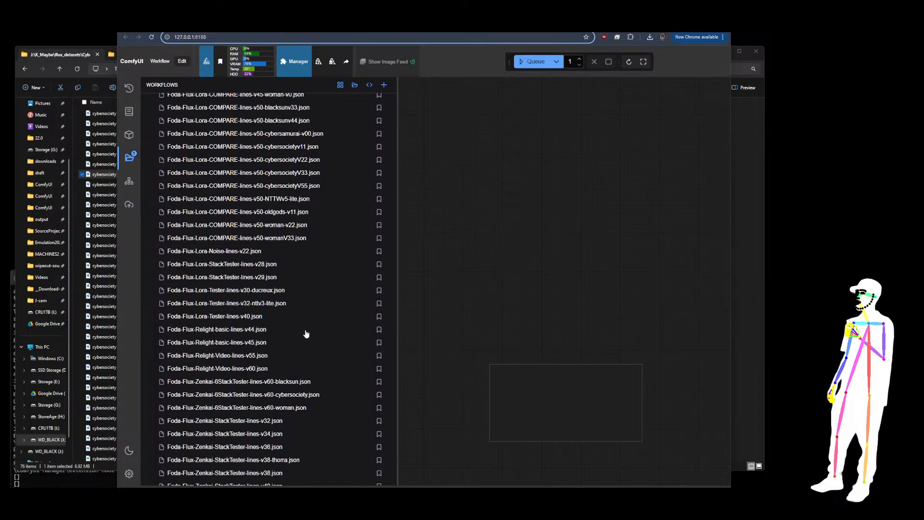
pyautogui.scroll(-2, 306, 333)
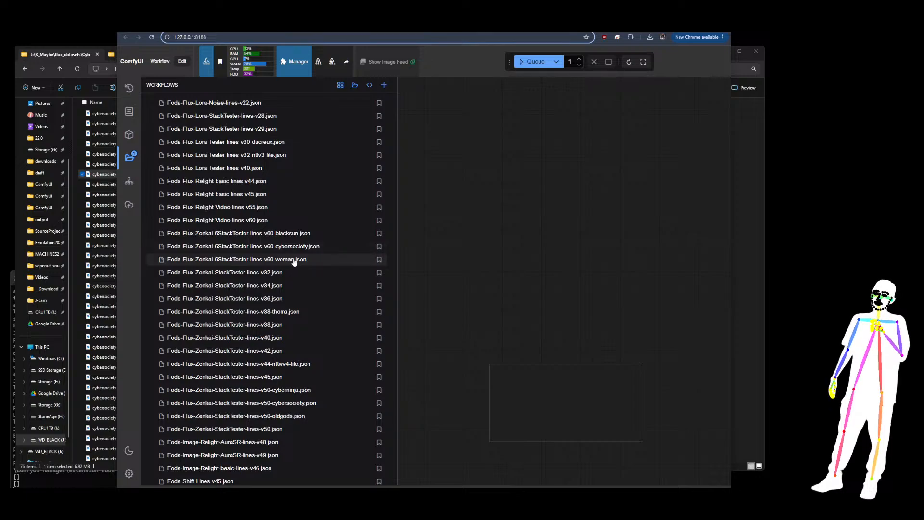
pyautogui.scroll(-4, 291, 261)
pyautogui.scroll(-3, 290, 260)
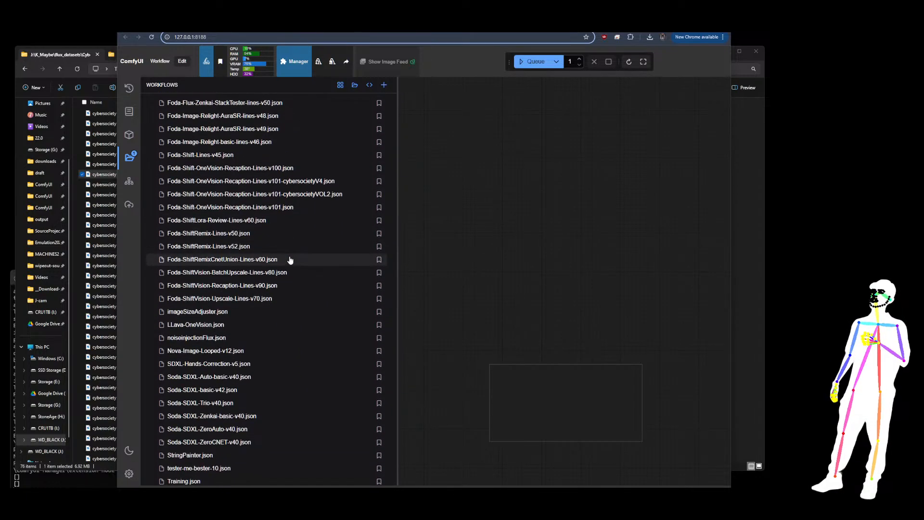
pyautogui.click(277, 195)
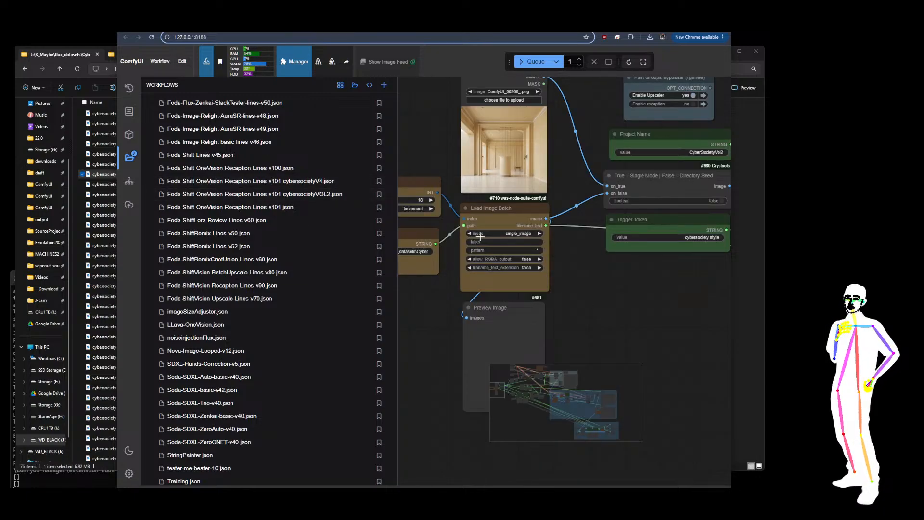
# Close the workflows sidebar and inspect the Load Image Batch node and its dataset path input
pyautogui.click(129, 157)
pyautogui.scroll(-15, 186, 173)
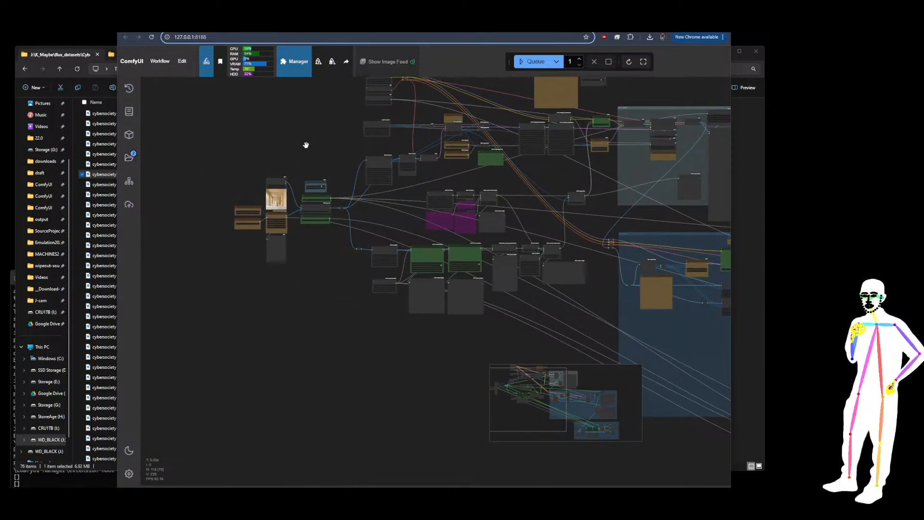
pyautogui.moveTo(307, 142); pyautogui.dragTo(236, 189)
pyautogui.scroll(7, 188, 233)
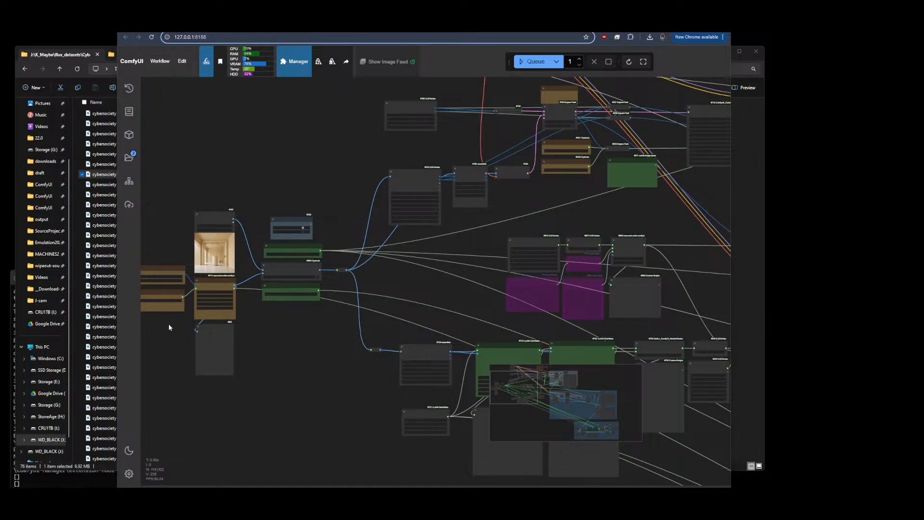
pyautogui.scroll(10, 168, 327)
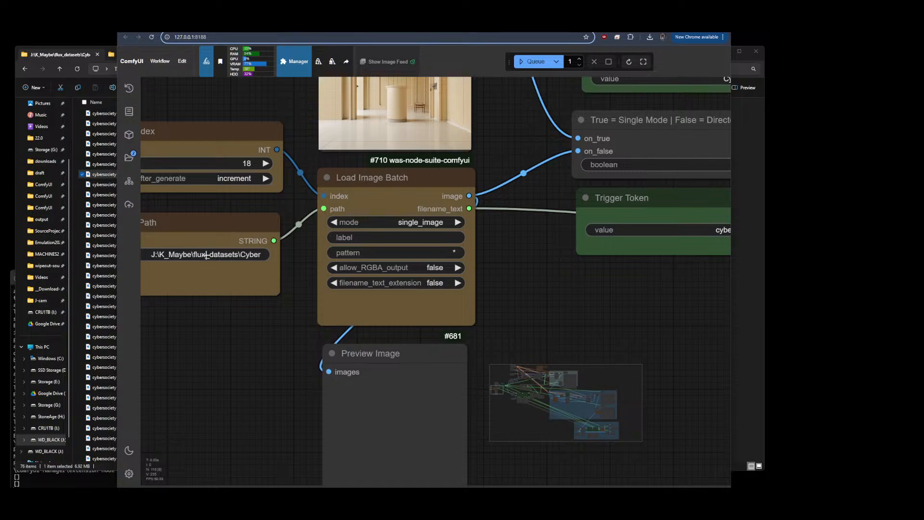
# Switch to File Explorer, preview several cybersociety dataset images, and return to ComfyUI
pyautogui.click(43, 55)
pyautogui.click(98, 143)
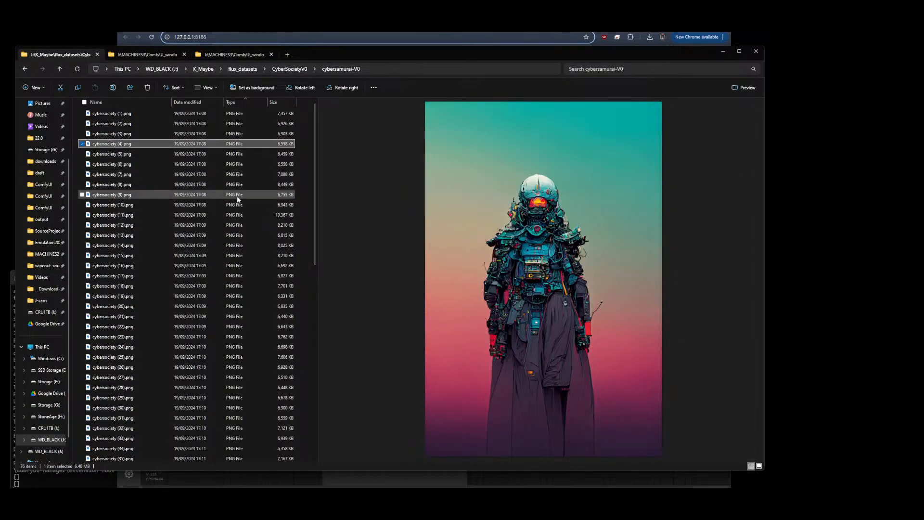
pyautogui.click(120, 205)
pyautogui.click(121, 236)
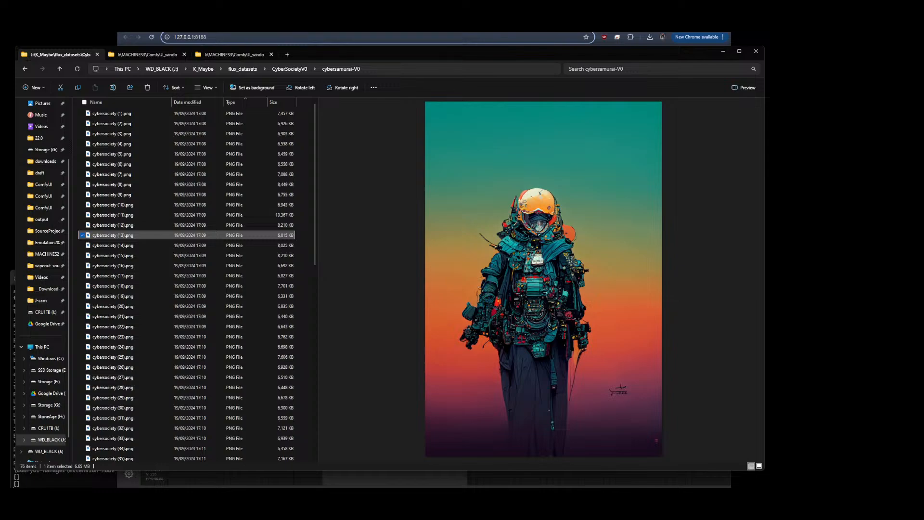
pyautogui.hotkey('alt', 'Tab')
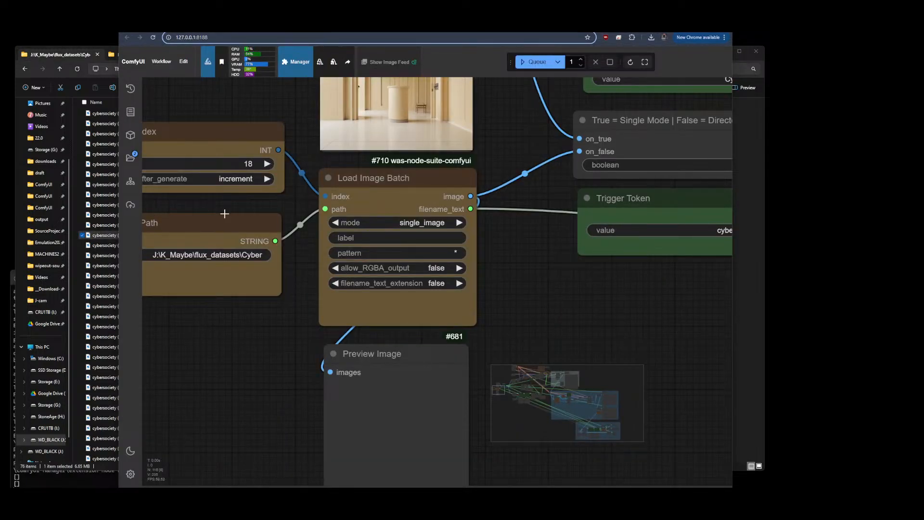
# Examine the image resize nodes and the two CR LoRA Stack nodes' LoRA names and weights
pyautogui.scroll(-6, 216, 306)
pyautogui.scroll(10, 240, 218)
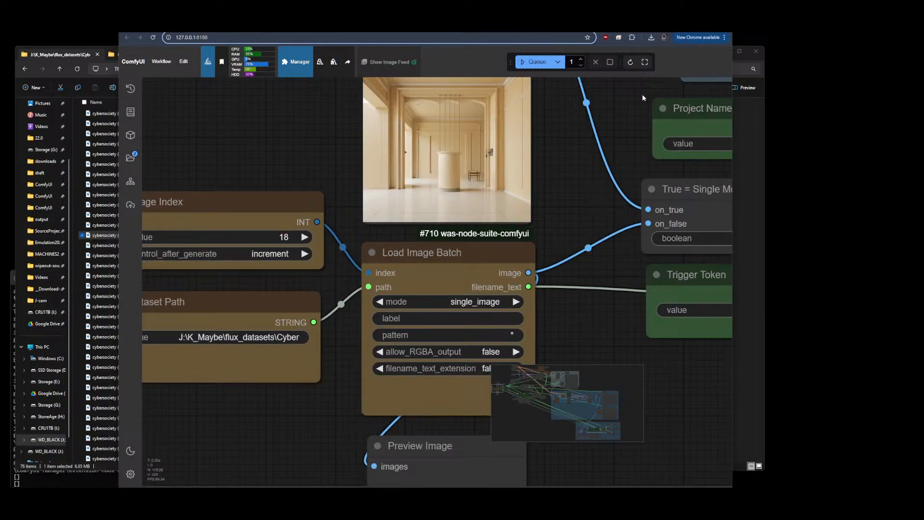
pyautogui.scroll(-10, 183, 158)
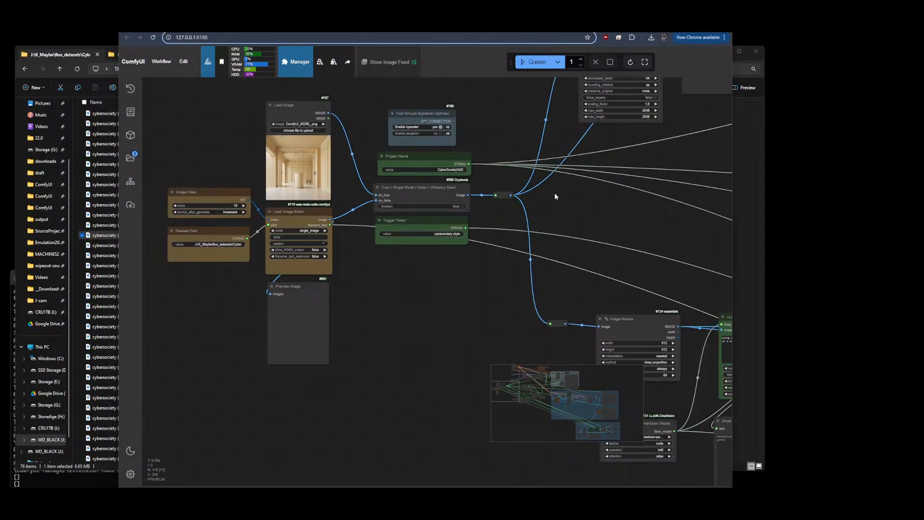
pyautogui.moveTo(633, 186); pyautogui.dragTo(328, 233)
pyautogui.moveTo(478, 149); pyautogui.dragTo(450, 279)
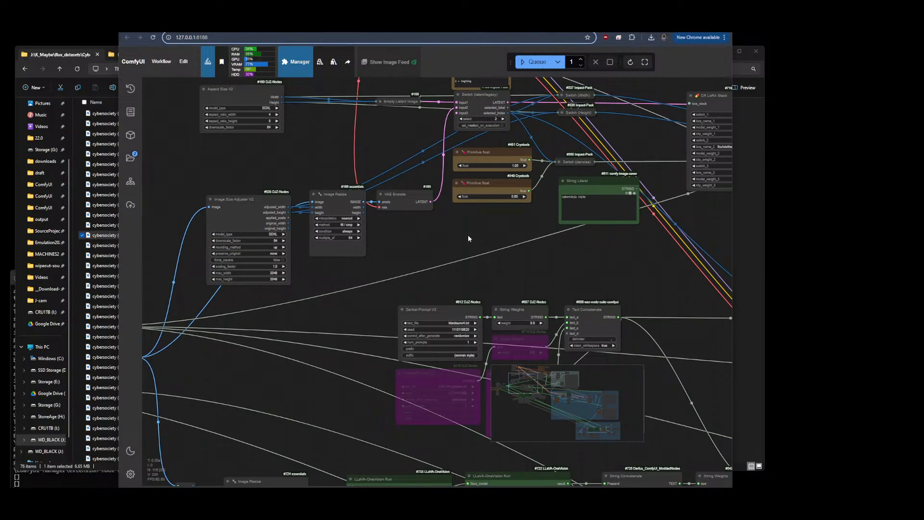
pyautogui.scroll(-6, 466, 234)
pyautogui.moveTo(582, 262); pyautogui.dragTo(492, 269)
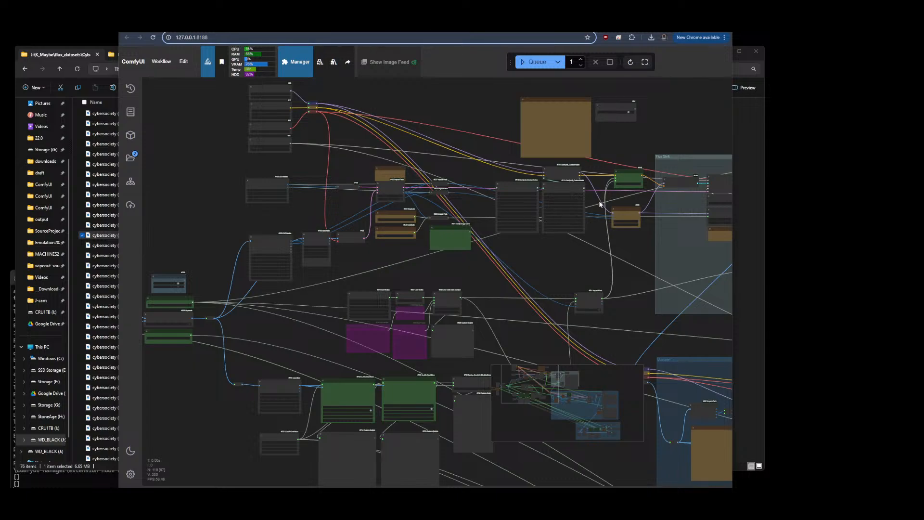
pyautogui.scroll(9, 587, 167)
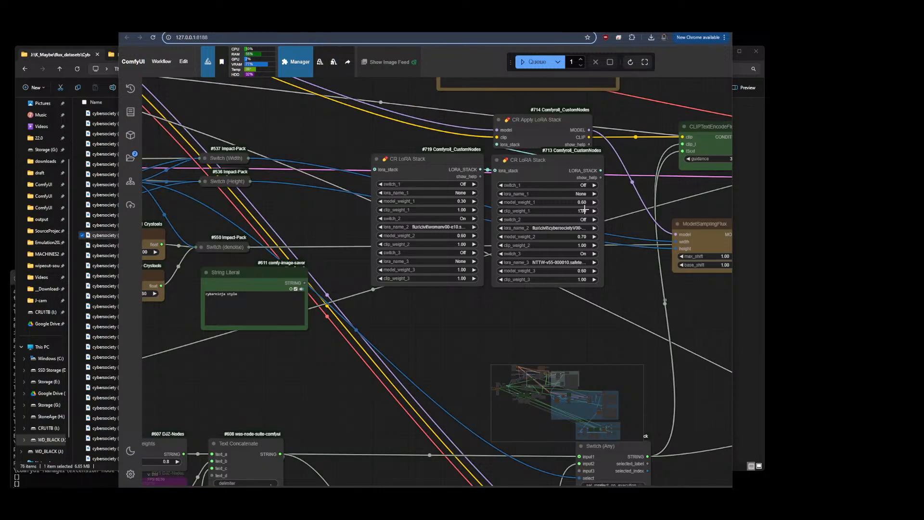
pyautogui.scroll(7, 480, 209)
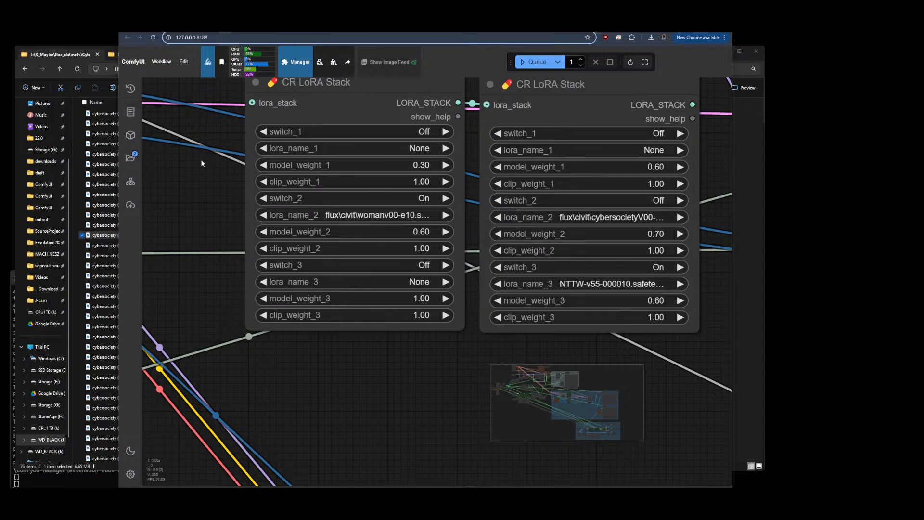
pyautogui.scroll(-6, 204, 160)
pyautogui.scroll(-6, 313, 164)
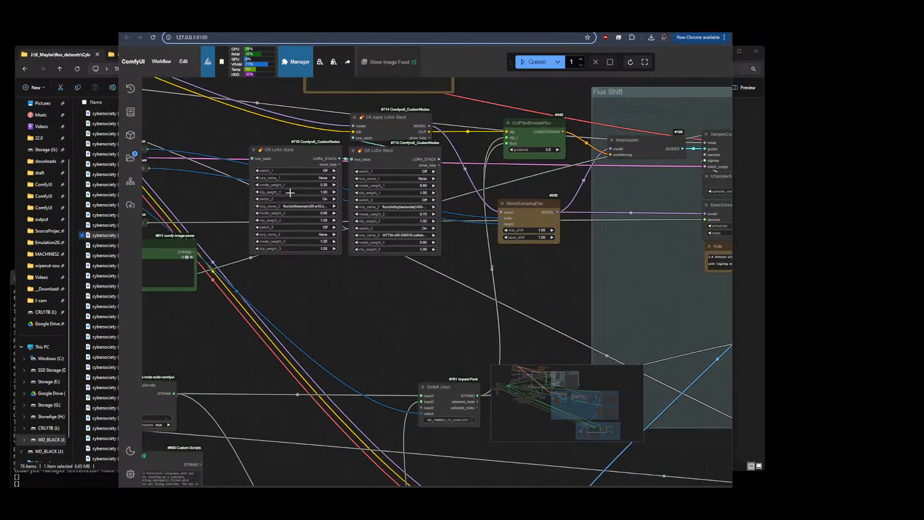
# Examine the Zenkai-Prompt V2 node settings and the generated prompt in the Show Text node
pyautogui.moveTo(330, 272); pyautogui.dragTo(587, 138)
pyautogui.scroll(6, 378, 157)
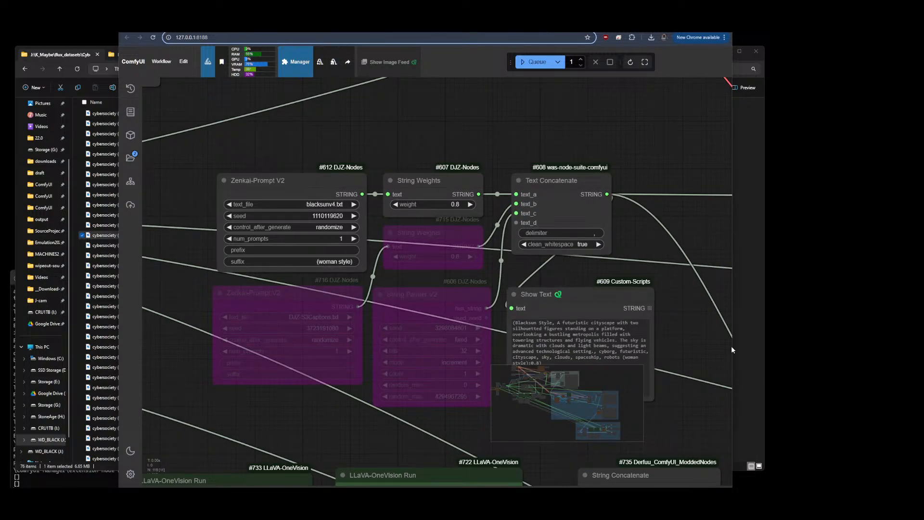
pyautogui.scroll(5, 663, 355)
pyautogui.moveTo(658, 312); pyautogui.dragTo(666, 295)
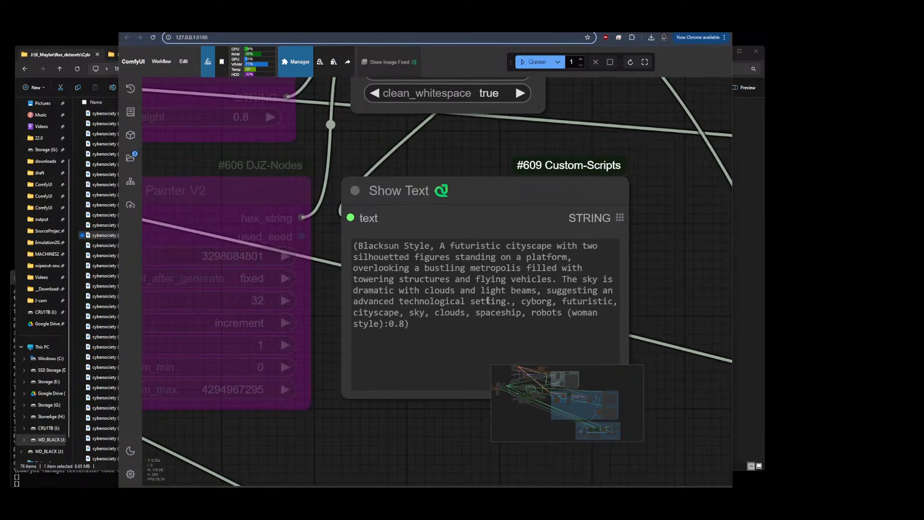
pyautogui.scroll(-10, 505, 281)
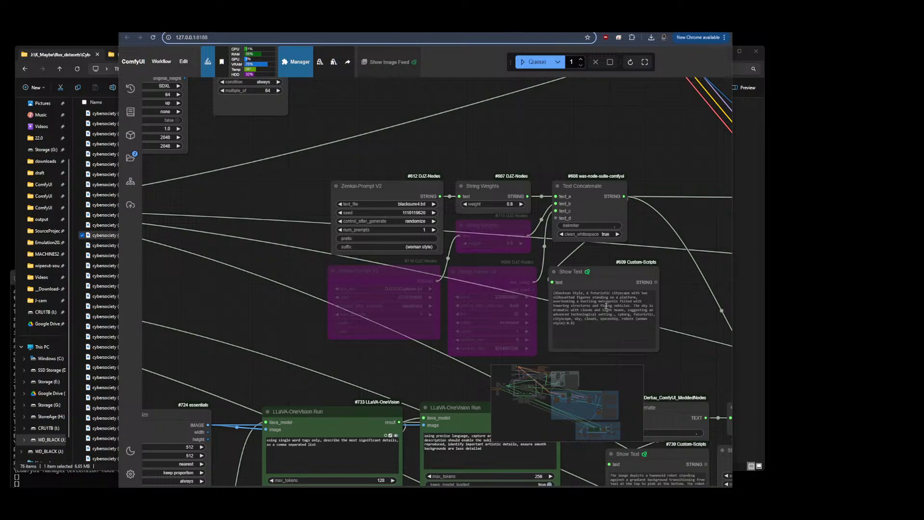
pyautogui.scroll(5, 607, 306)
pyautogui.scroll(-5, 637, 330)
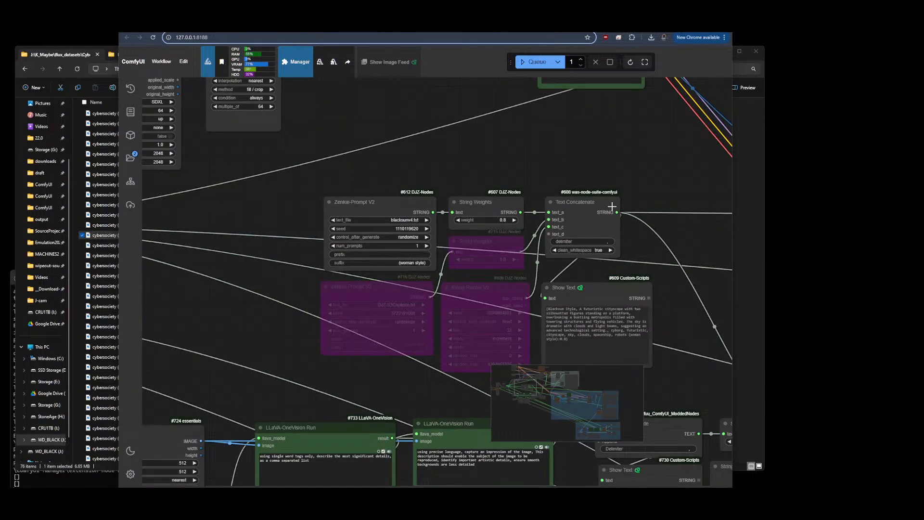
pyautogui.scroll(-4, 703, 210)
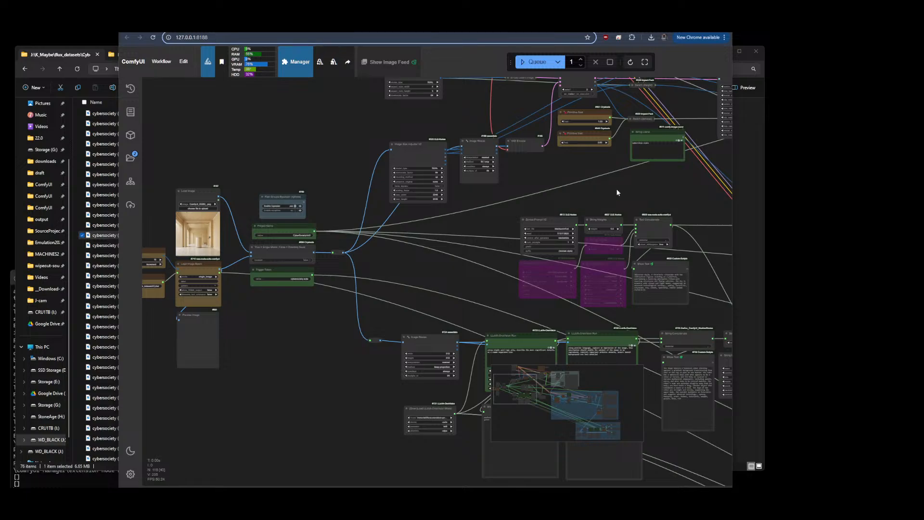
# Inspect the latent Switch node and the two Primitive float denoise values
pyautogui.scroll(7, 588, 235)
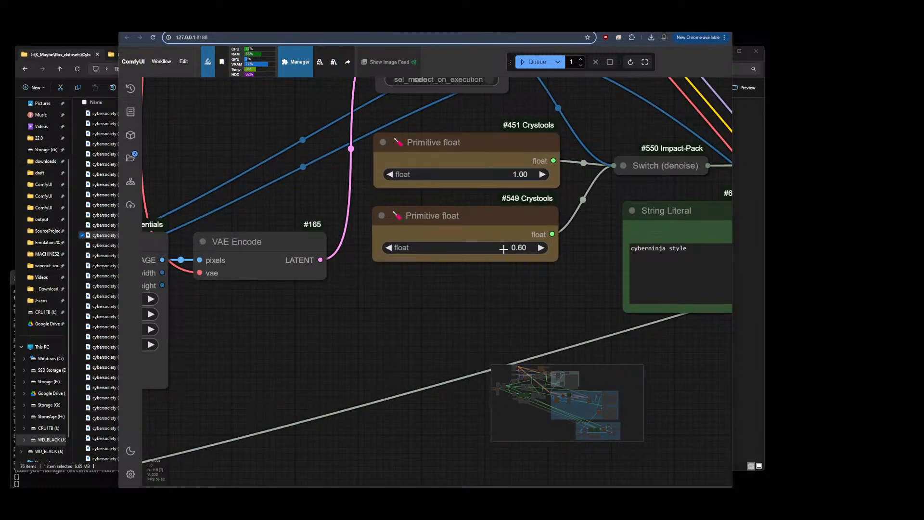
pyautogui.scroll(-6, 605, 223)
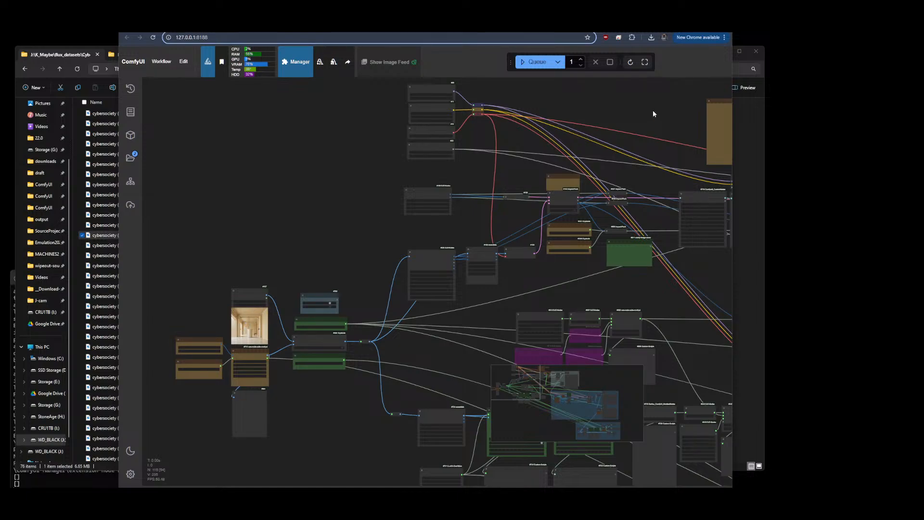
pyautogui.scroll(8, 616, 169)
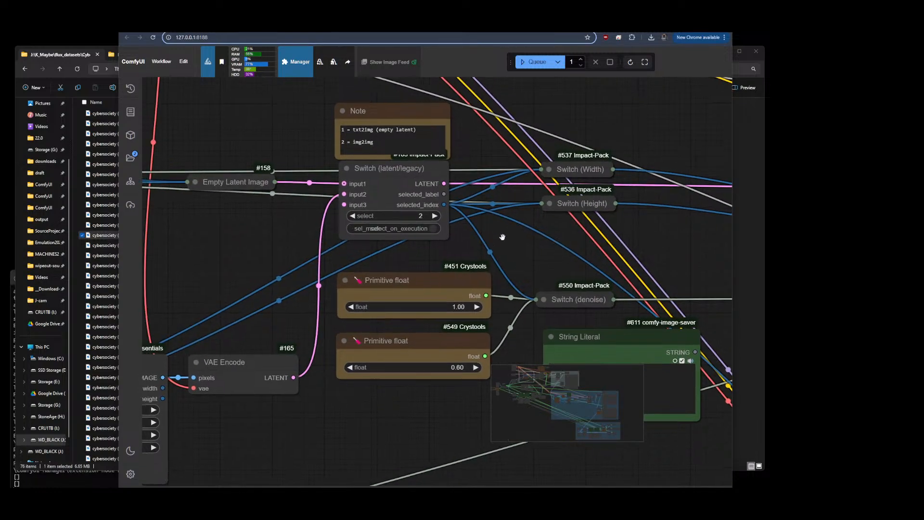
pyautogui.moveTo(497, 237); pyautogui.dragTo(536, 237)
pyautogui.moveTo(596, 259); pyautogui.dragTo(638, 170)
pyautogui.scroll(8, 518, 282)
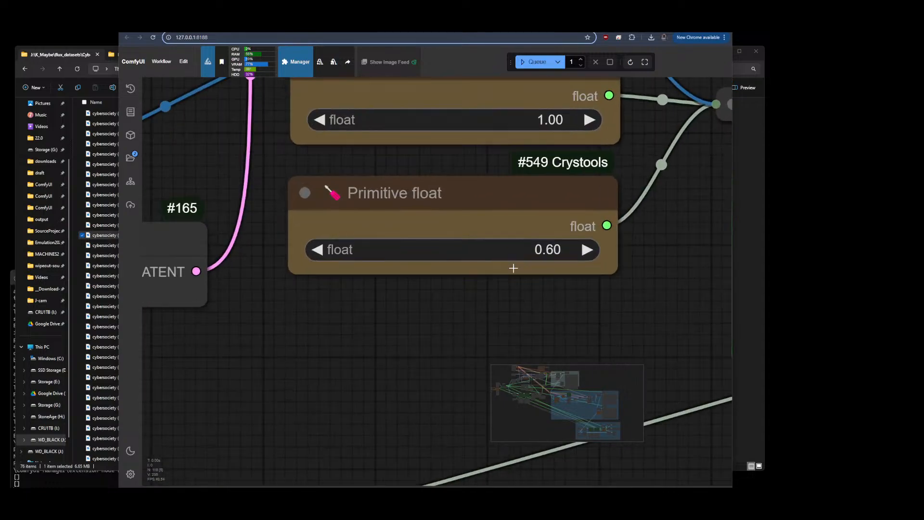
pyautogui.scroll(-12, 685, 139)
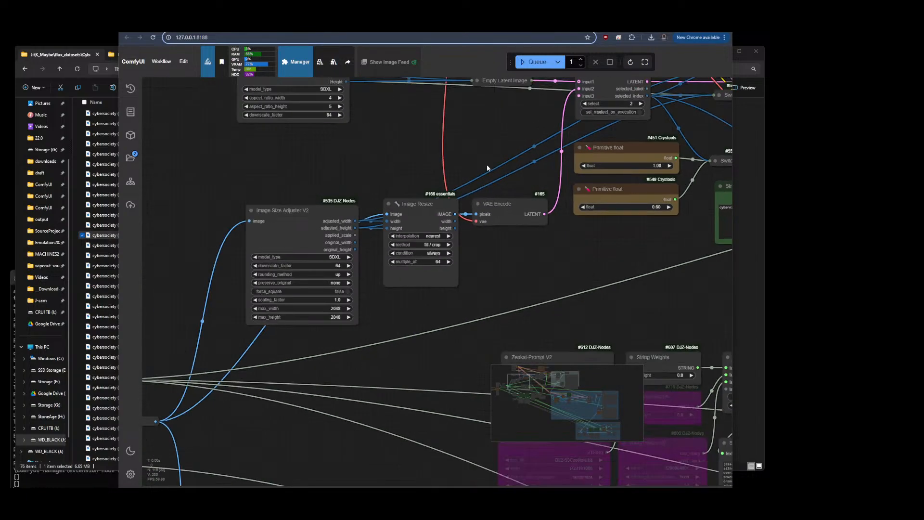
pyautogui.scroll(-6, 503, 170)
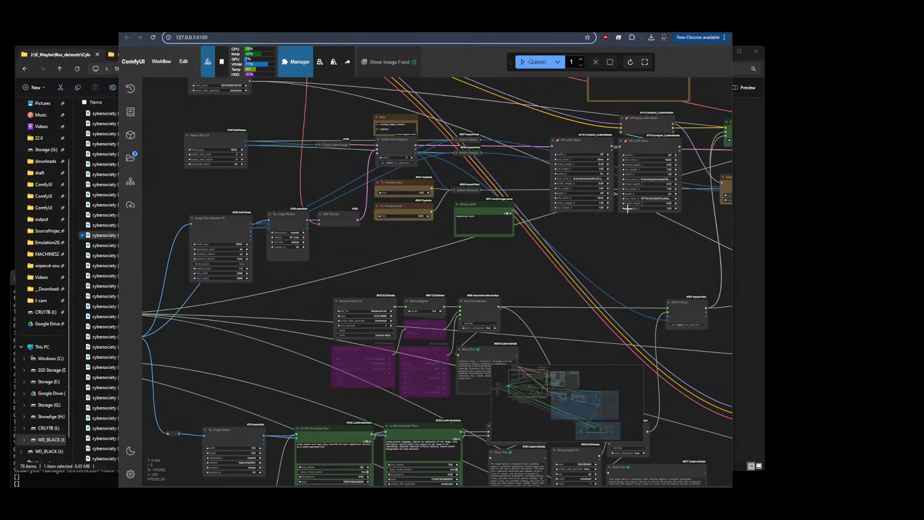
# Examine the String Weights and Text Concatenate nodes of the LLaVA recaption chain
pyautogui.moveTo(256, 358); pyautogui.dragTo(407, 265)
pyautogui.scroll(-8, 337, 186)
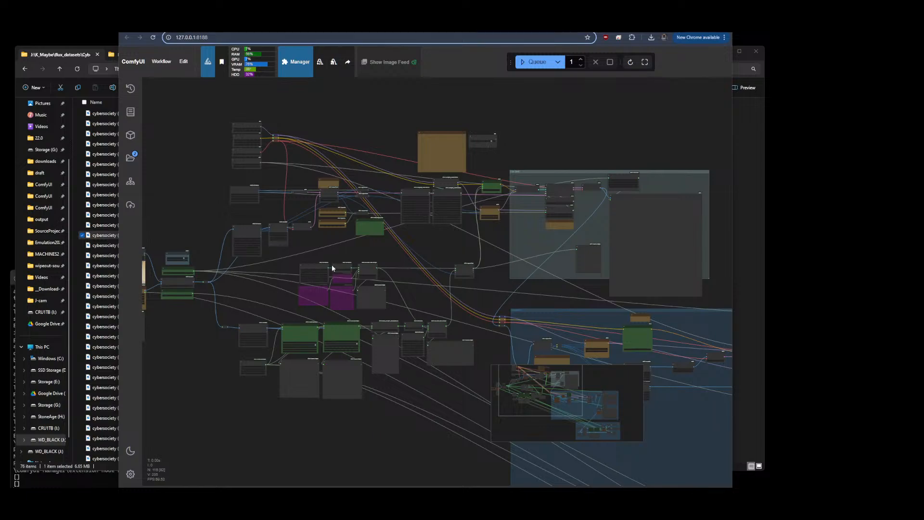
pyautogui.scroll(10, 399, 269)
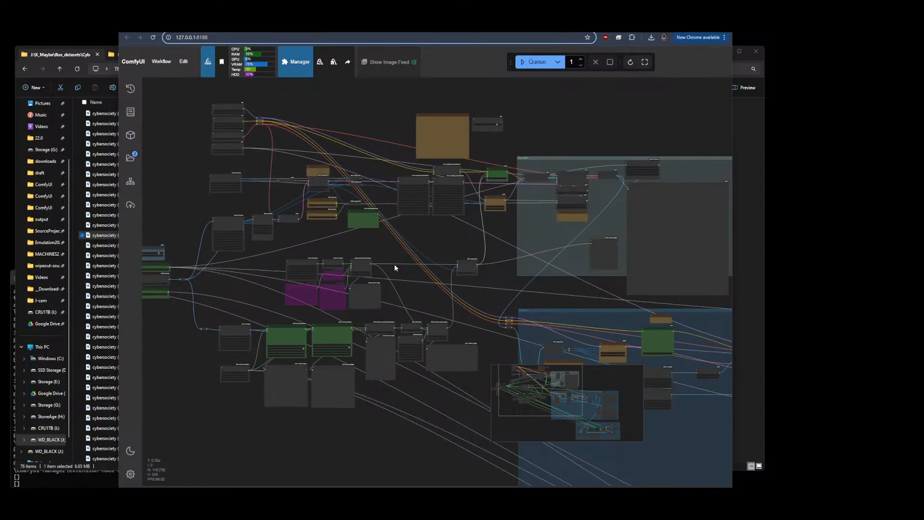
pyautogui.scroll(10, 393, 348)
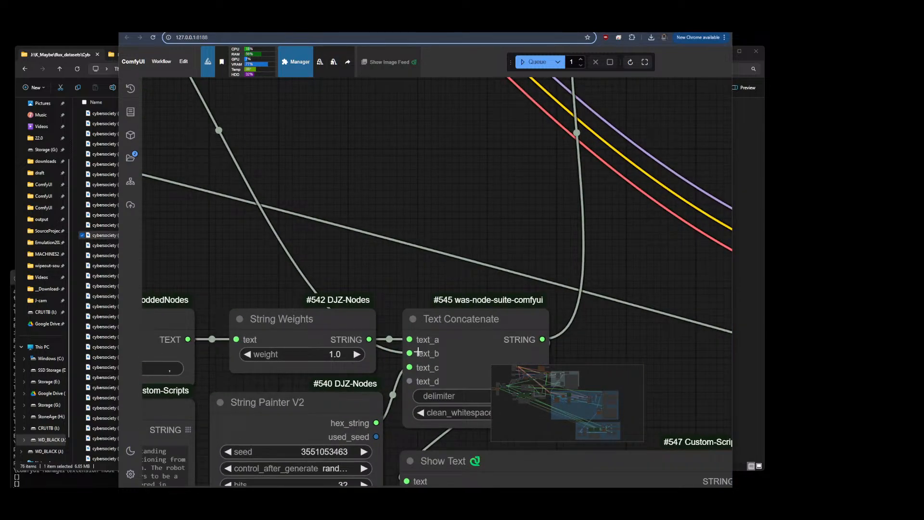
pyautogui.scroll(-10, 413, 354)
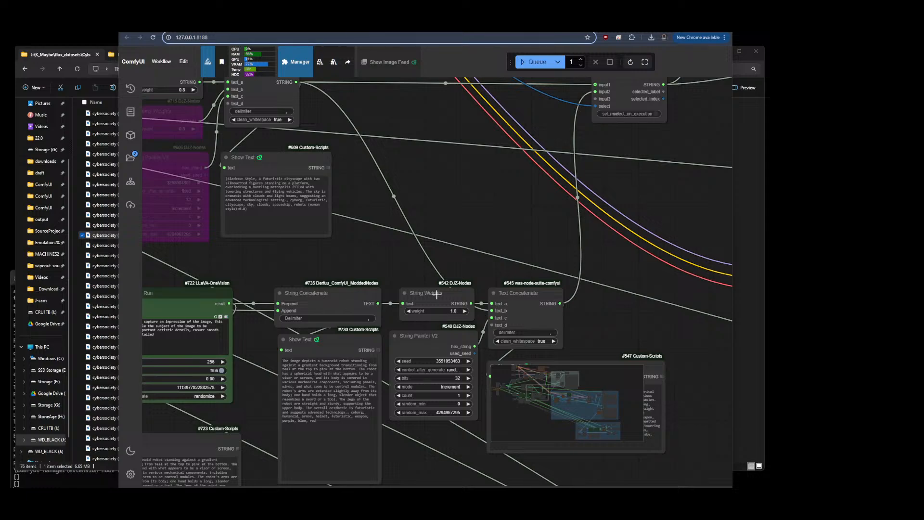
pyautogui.scroll(-8, 608, 264)
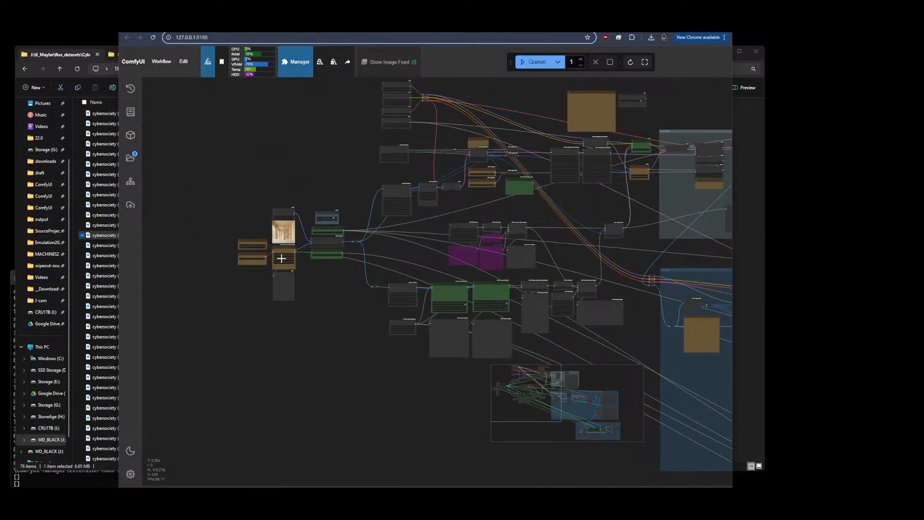
# Examine the two LLaVA-OneVision Run nodes' prompts, max_tokens, temperature and seed settings with their Show Text outputs
pyautogui.scroll(6, 262, 310)
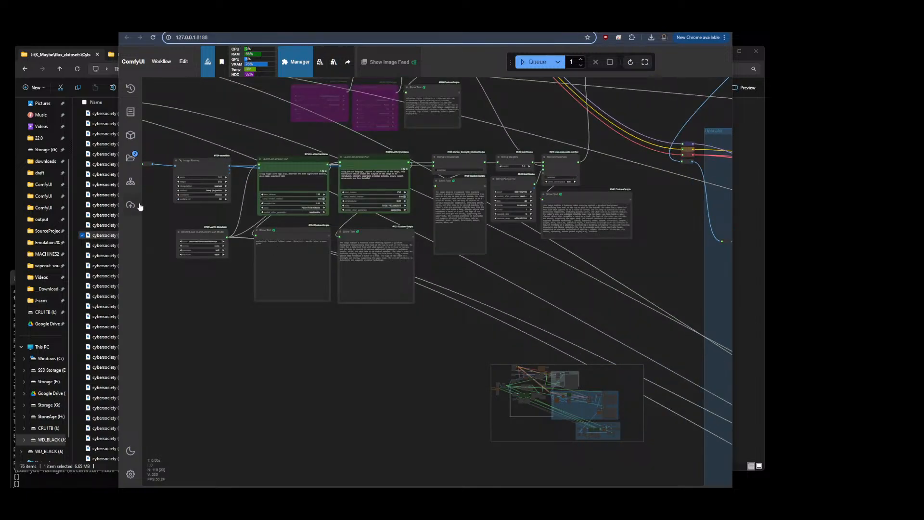
pyautogui.scroll(10, 267, 210)
pyautogui.scroll(-1, 233, 195)
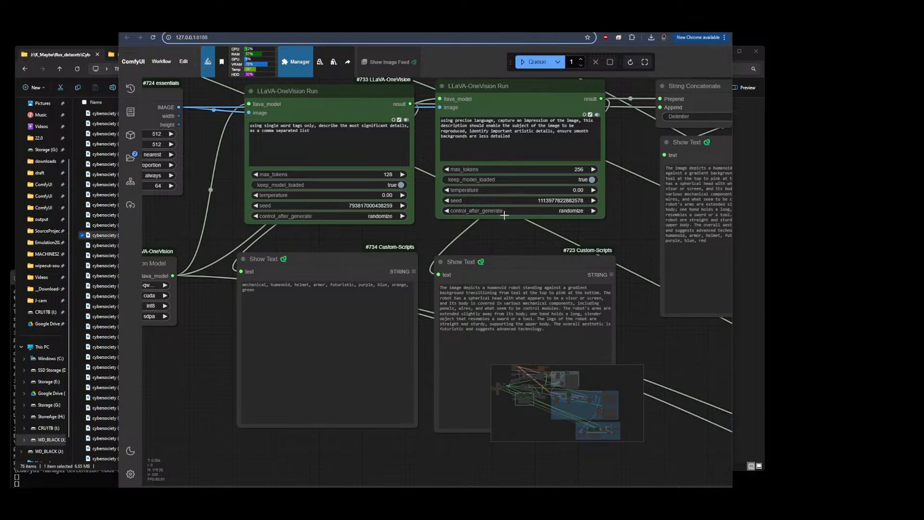
pyautogui.scroll(4, 513, 98)
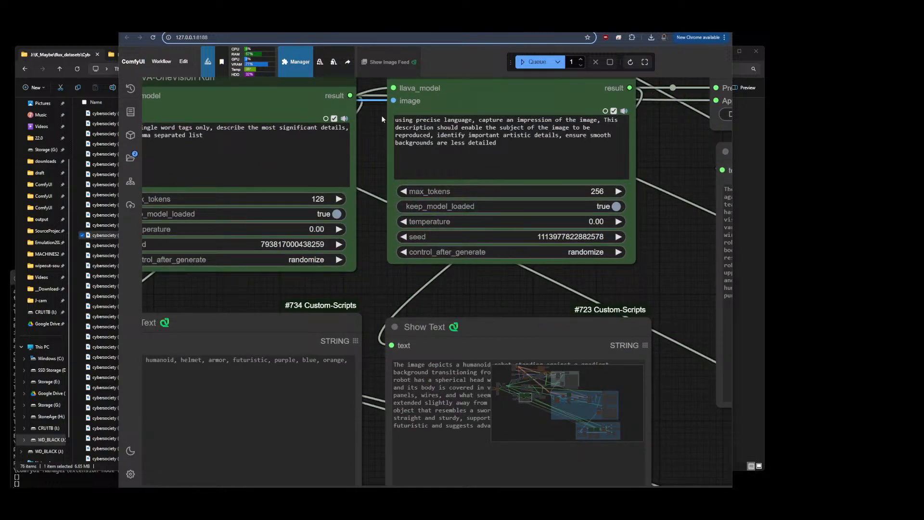
pyautogui.scroll(-5, 381, 114)
pyautogui.moveTo(692, 255); pyautogui.dragTo(602, 339)
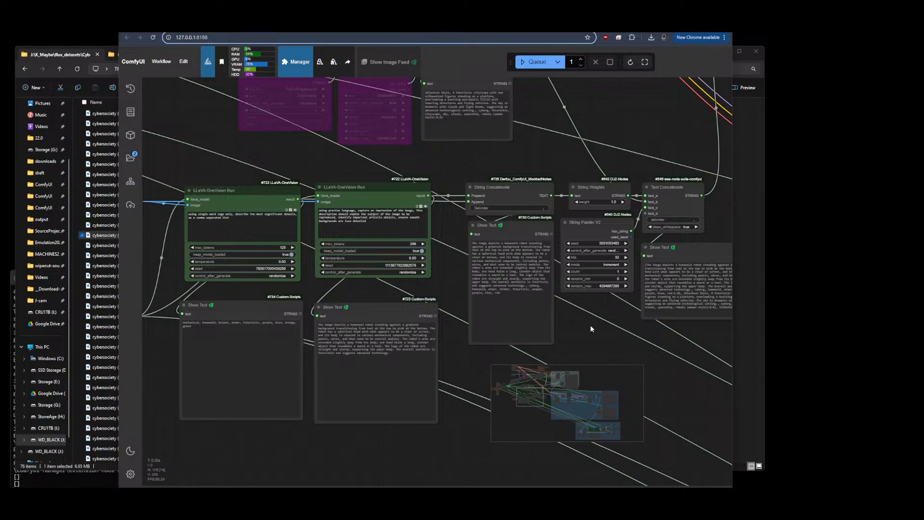
# Survey the full workflow layout and the blue comparison group's nodes
pyautogui.scroll(-6, 590, 325)
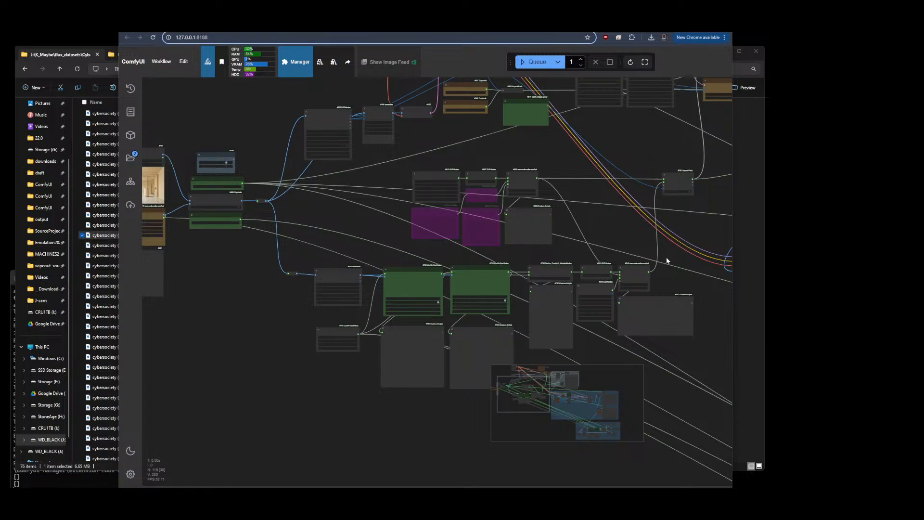
pyautogui.scroll(-2, 666, 259)
pyautogui.moveTo(660, 346); pyautogui.dragTo(486, 326)
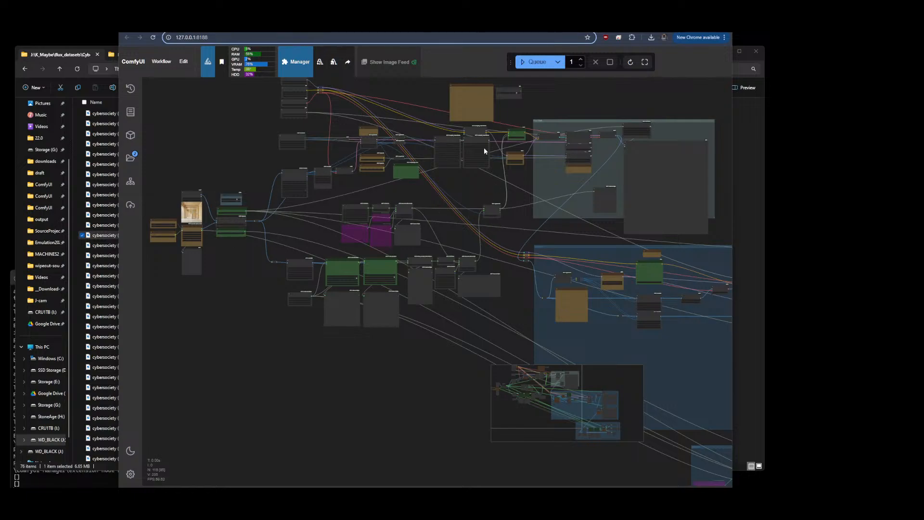
pyautogui.moveTo(521, 193); pyautogui.dragTo(369, 207)
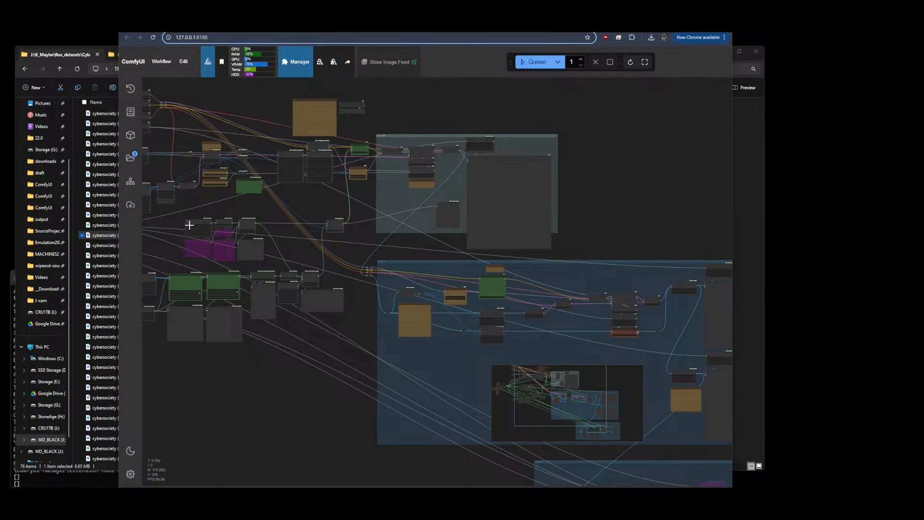
pyautogui.moveTo(258, 213); pyautogui.dragTo(418, 212)
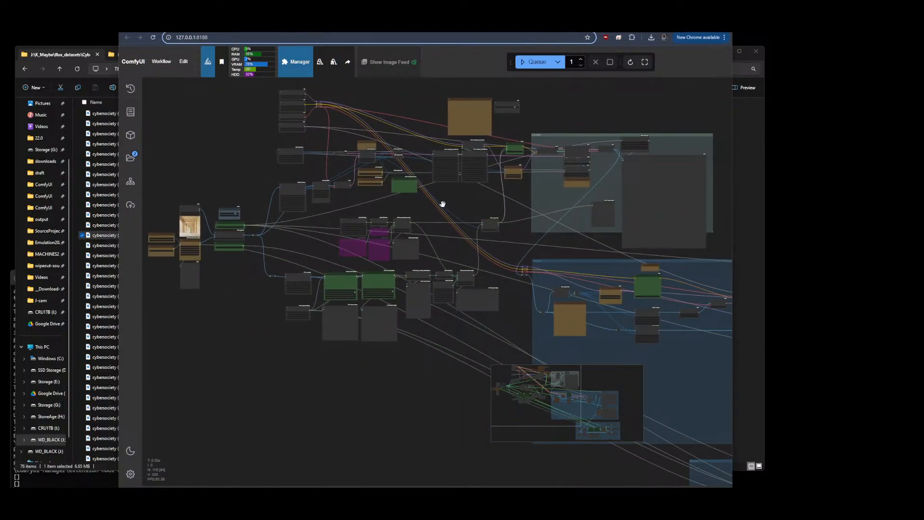
pyautogui.moveTo(446, 257); pyautogui.dragTo(336, 256)
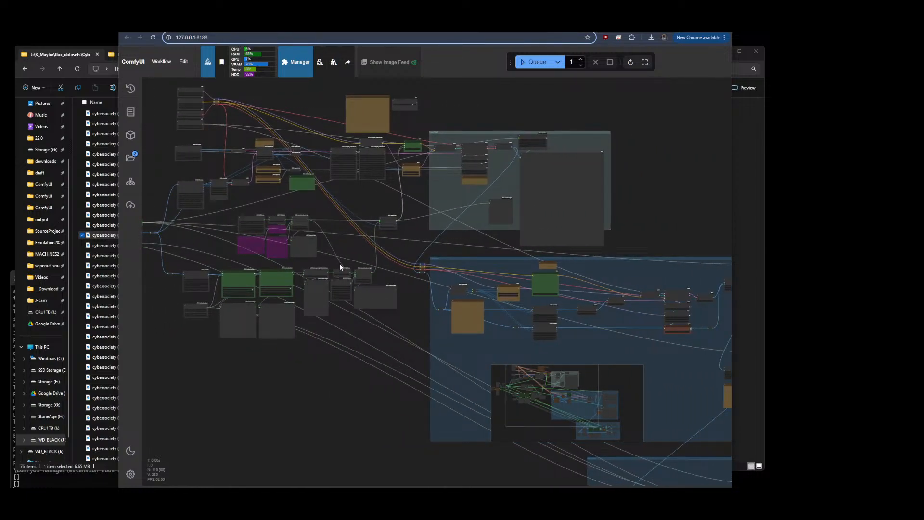
pyautogui.scroll(7, 618, 154)
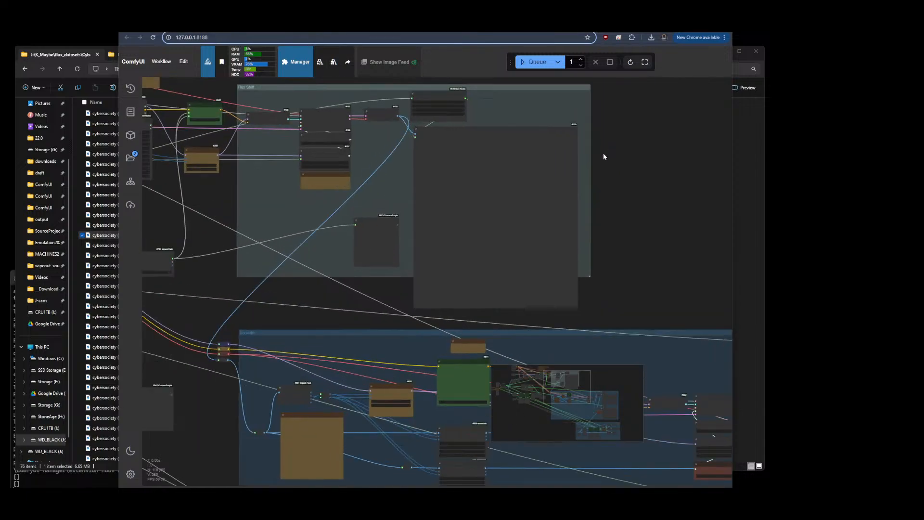
pyautogui.moveTo(642, 260); pyautogui.dragTo(607, 107)
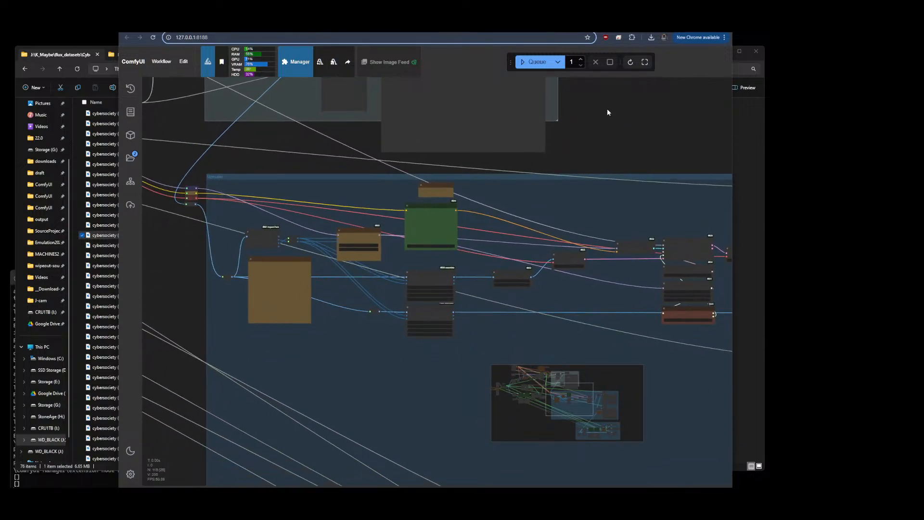
pyautogui.scroll(-7, 626, 148)
pyautogui.moveTo(596, 276); pyautogui.dragTo(406, 282)
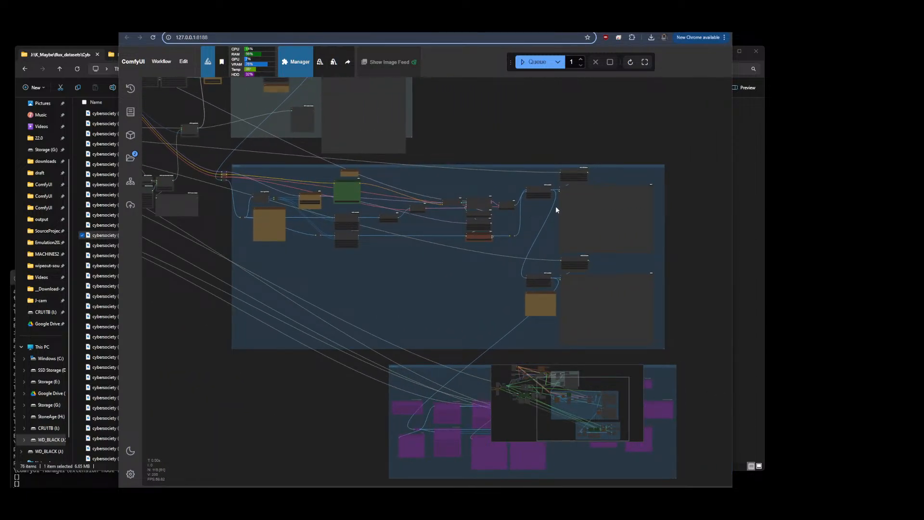
# Examine the purple recaption group's LLaVA nodes and its concatenated caption output
pyautogui.moveTo(521, 274); pyautogui.dragTo(484, 233)
pyautogui.scroll(8, 588, 184)
pyautogui.moveTo(556, 235); pyautogui.dragTo(576, 151)
pyautogui.scroll(8, 377, 211)
pyautogui.scroll(-12, 364, 212)
pyautogui.moveTo(334, 298); pyautogui.dragTo(369, 139)
pyautogui.scroll(6, 322, 146)
pyautogui.moveTo(361, 171); pyautogui.dragTo(487, 167)
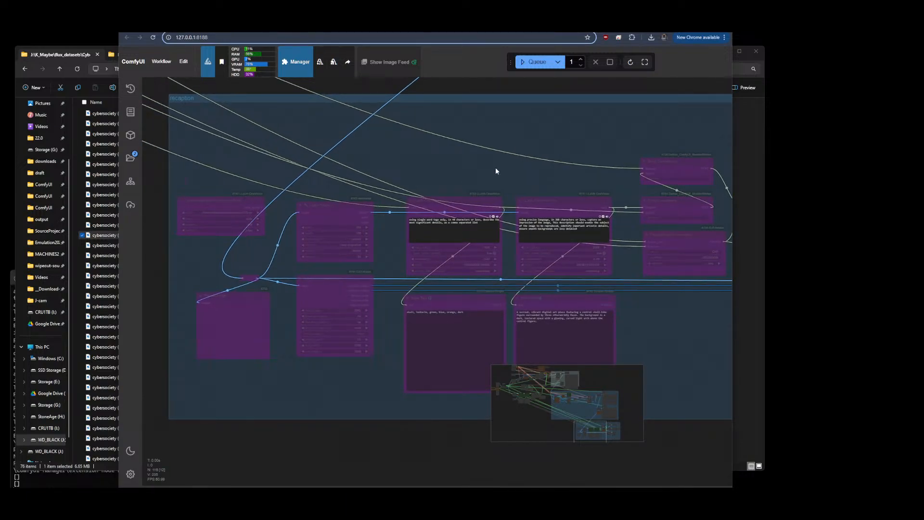
pyautogui.moveTo(539, 175); pyautogui.dragTo(301, 154)
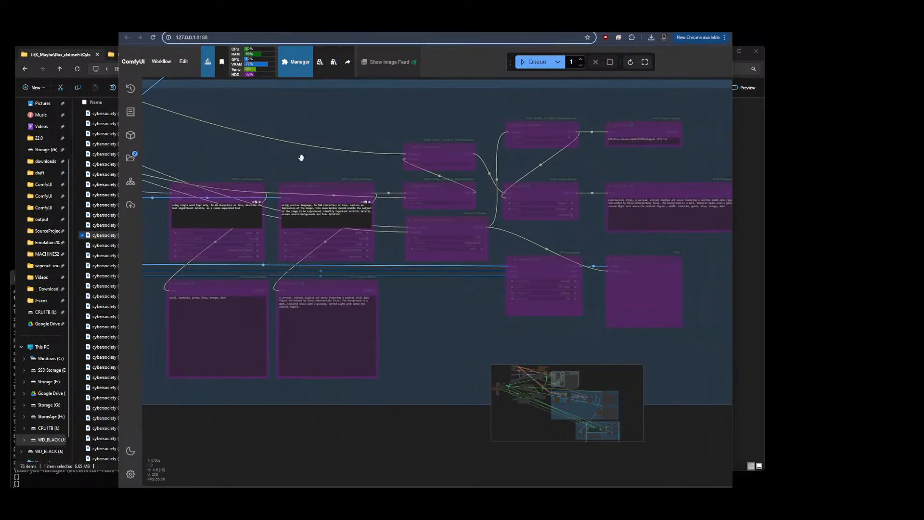
pyautogui.moveTo(576, 250); pyautogui.dragTo(409, 253)
pyautogui.scroll(6, 404, 205)
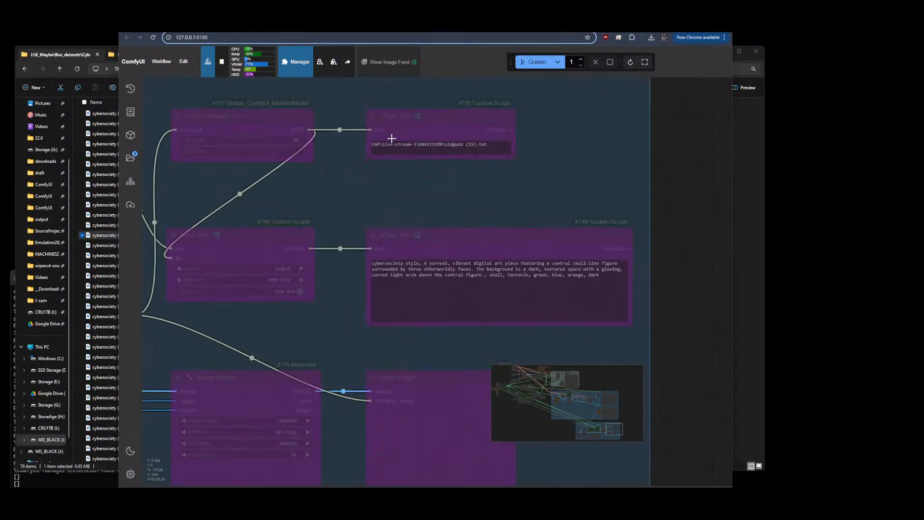
# Inspect the recaption group's caption file path and text, then survey the surrounding workflow groups
pyautogui.moveTo(668, 267); pyautogui.dragTo(675, 237)
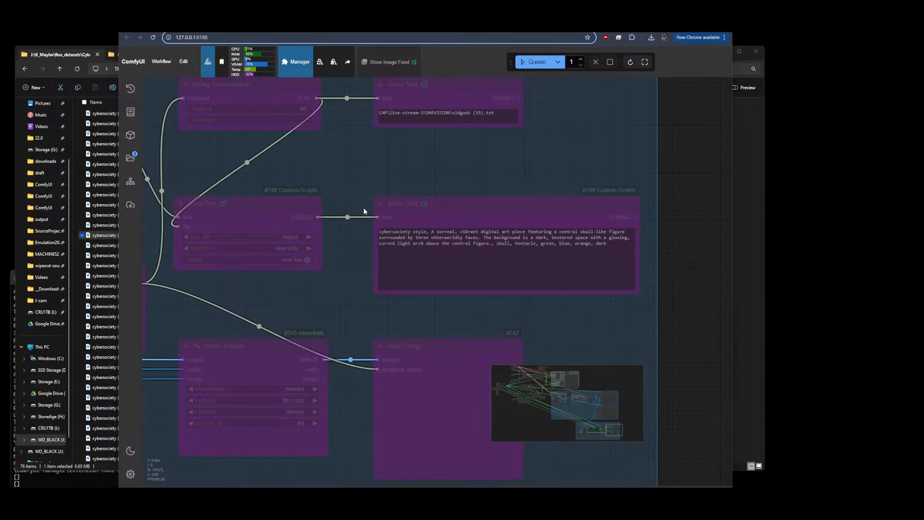
pyautogui.scroll(-10, 595, 165)
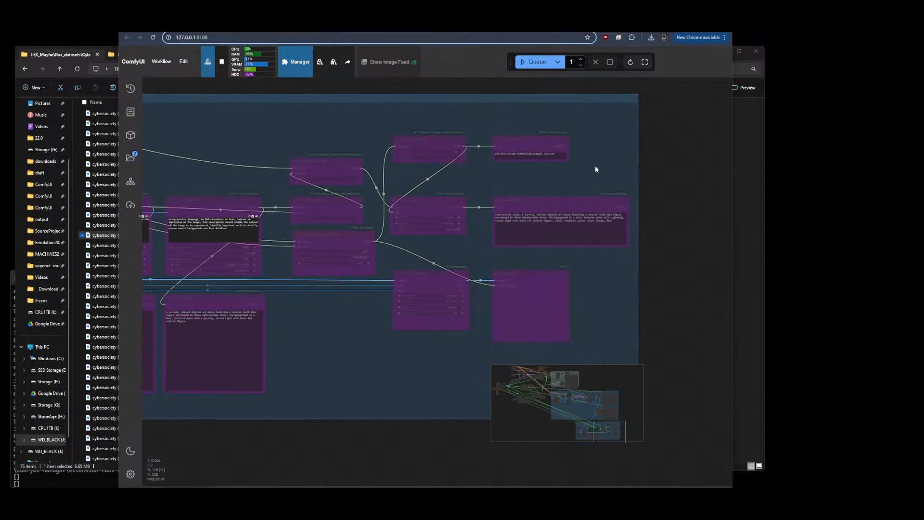
pyautogui.scroll(-5, 672, 292)
pyautogui.moveTo(403, 218); pyautogui.dragTo(187, 314)
pyautogui.scroll(4, 254, 229)
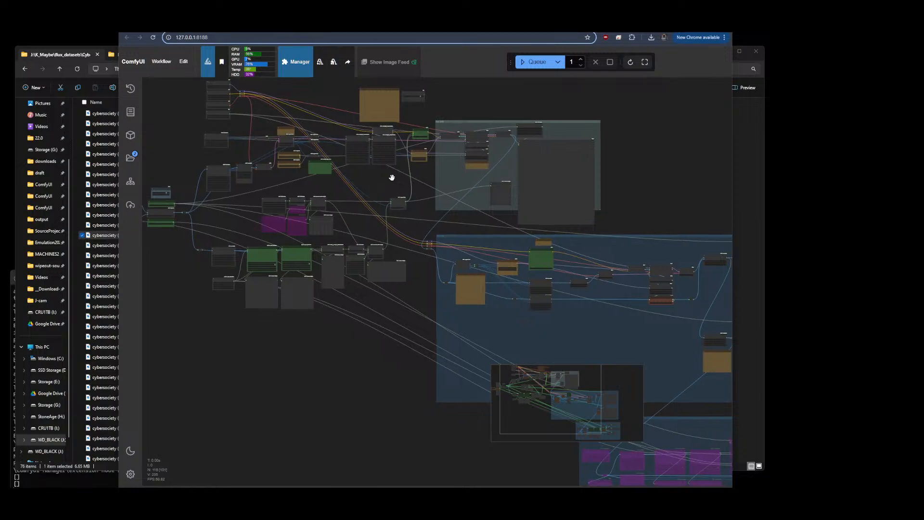
pyautogui.moveTo(394, 178); pyautogui.dragTo(289, 182)
pyautogui.moveTo(550, 206); pyautogui.dragTo(466, 151)
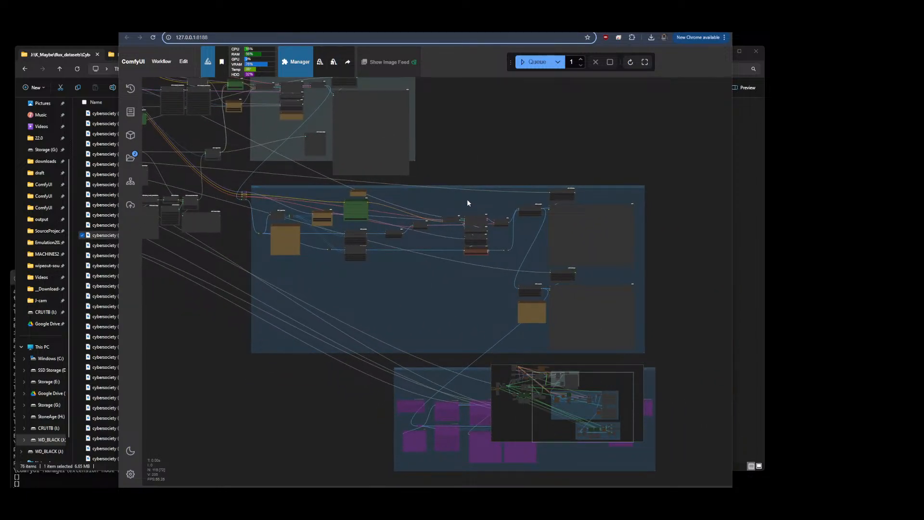
pyautogui.moveTo(222, 332); pyautogui.dragTo(236, 332)
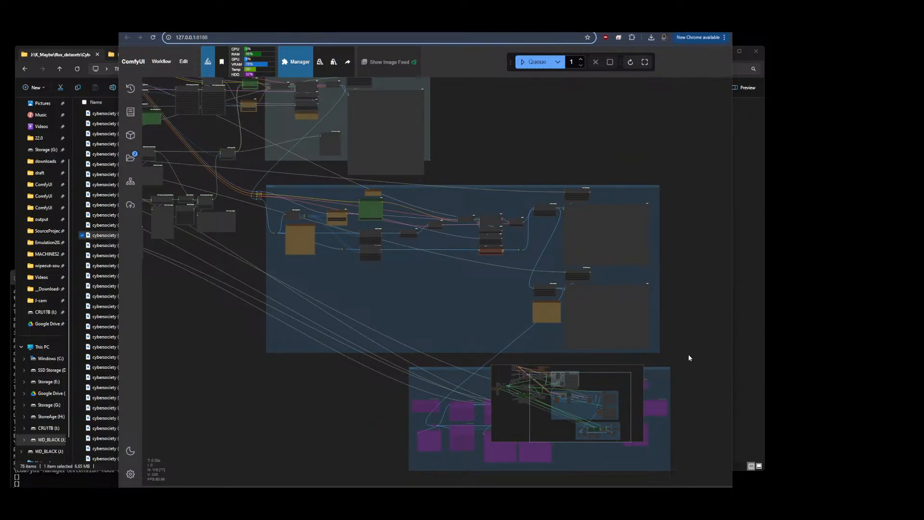
pyautogui.moveTo(683, 333); pyautogui.dragTo(713, 396)
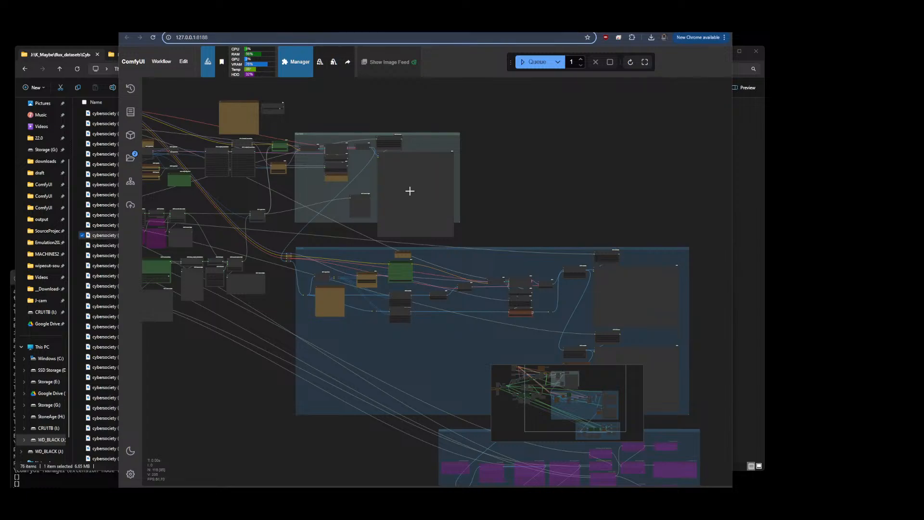
pyautogui.moveTo(519, 200); pyautogui.dragTo(491, 128)
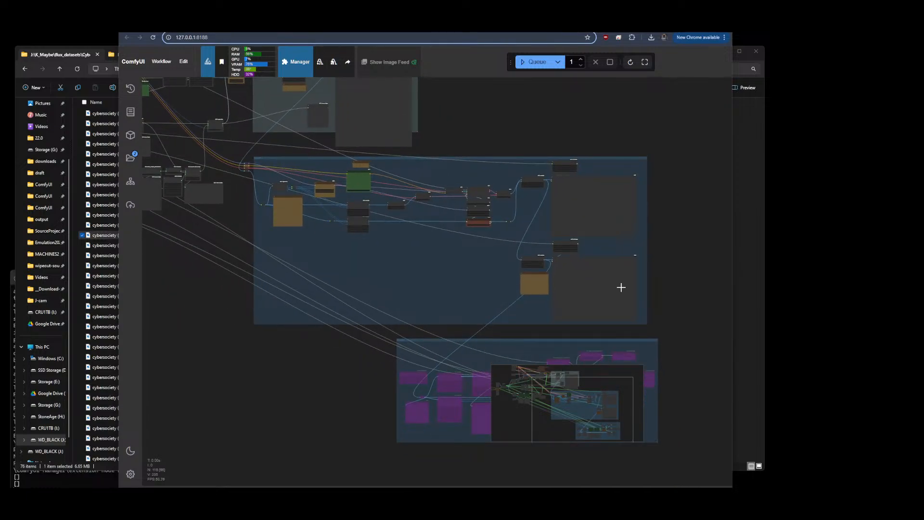
# Browse the other loaded workflows with their generated image feeds, then return to the full comparison workflow overview
pyautogui.press('F5')
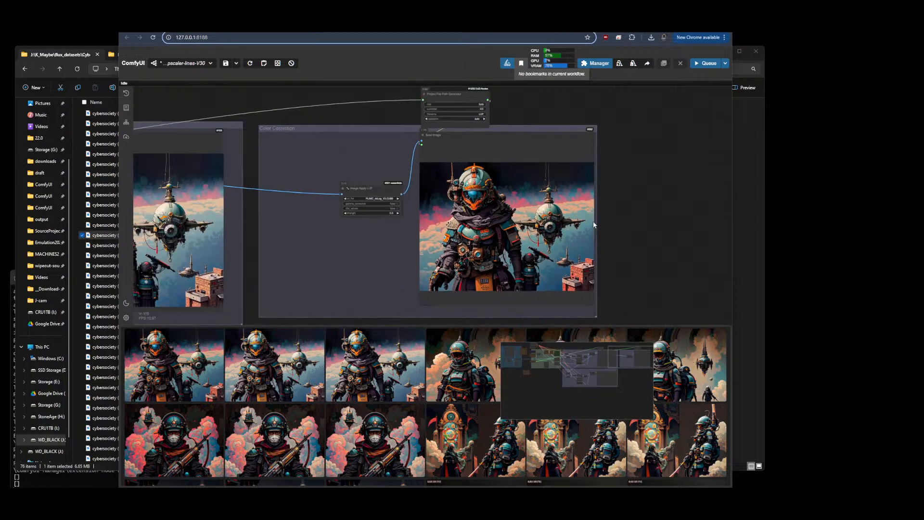
pyautogui.scroll(-4, 593, 222)
pyautogui.moveTo(444, 165); pyautogui.dragTo(518, 133)
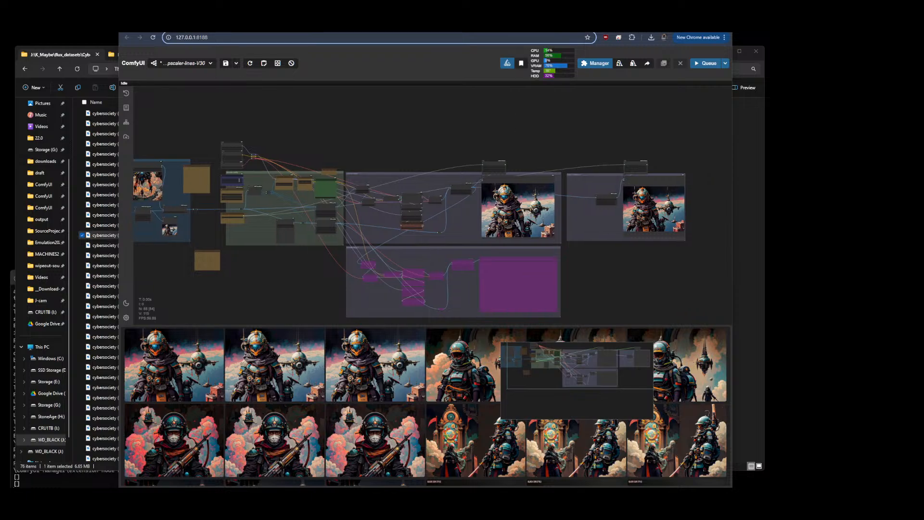
pyautogui.press('F5')
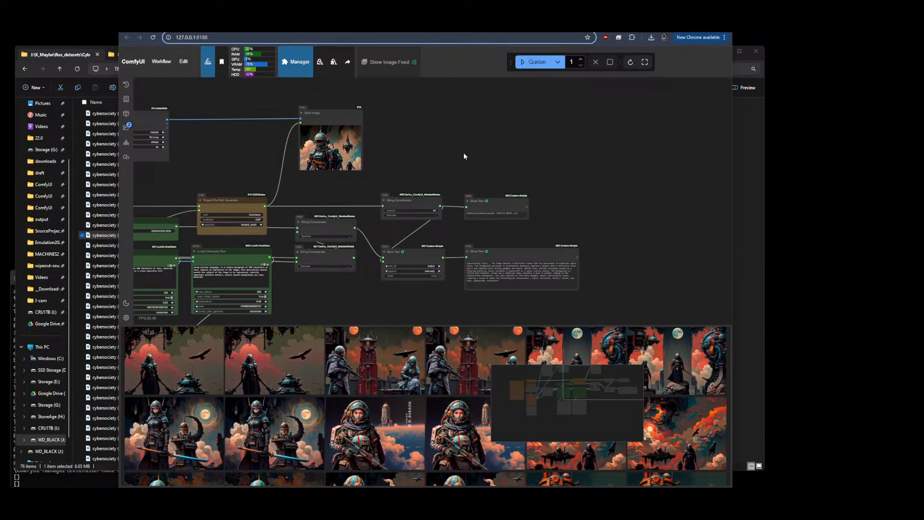
pyautogui.scroll(-5, 623, 166)
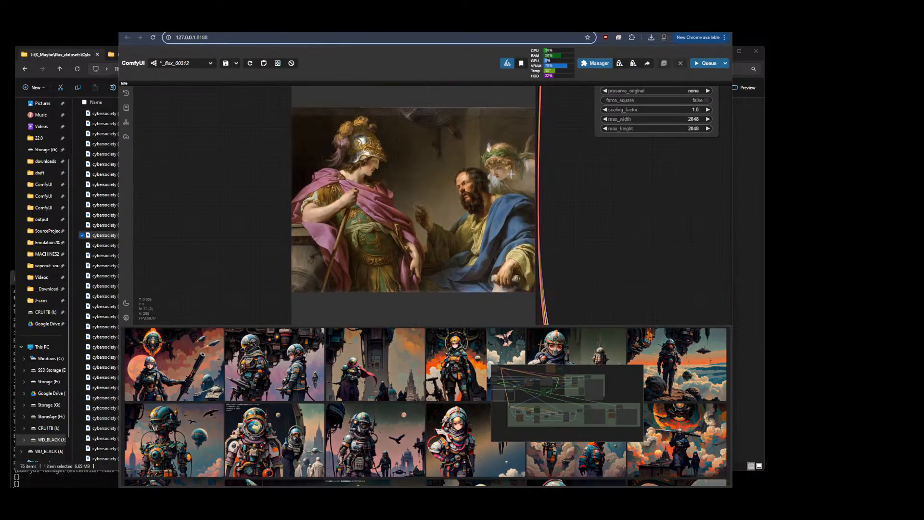
pyautogui.scroll(-4, 168, 230)
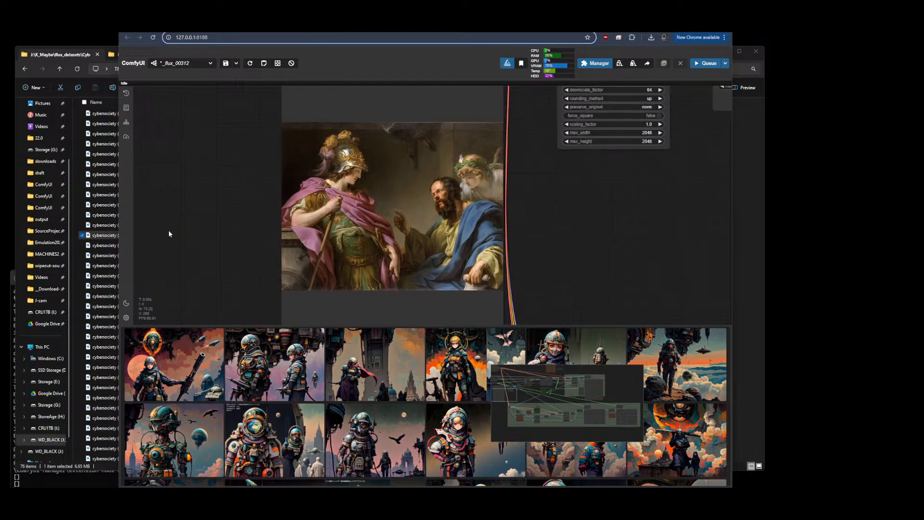
pyautogui.scroll(-3, 172, 229)
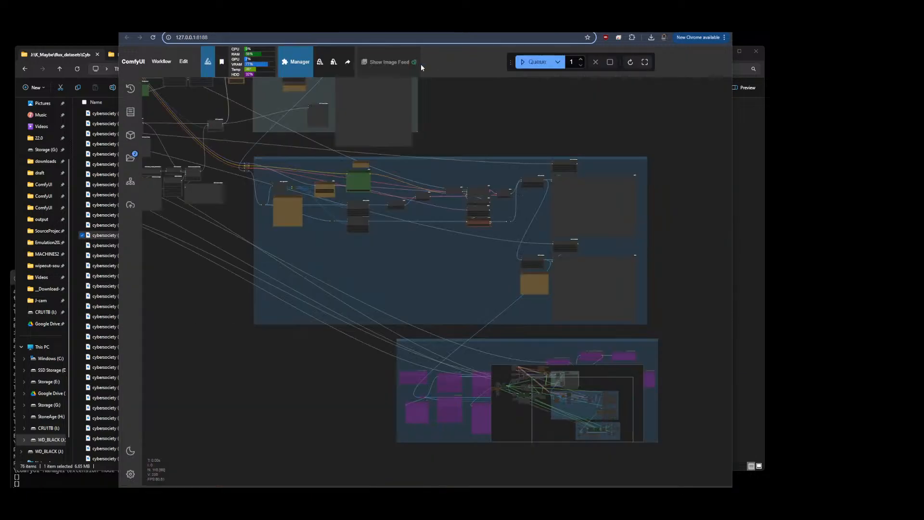
pyautogui.scroll(4, 483, 214)
pyautogui.scroll(-1, 487, 218)
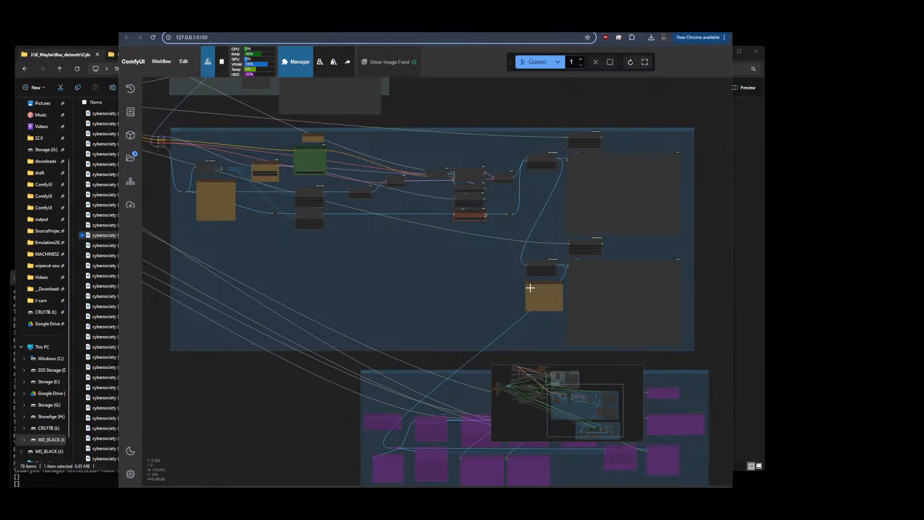
pyautogui.scroll(-5, 622, 229)
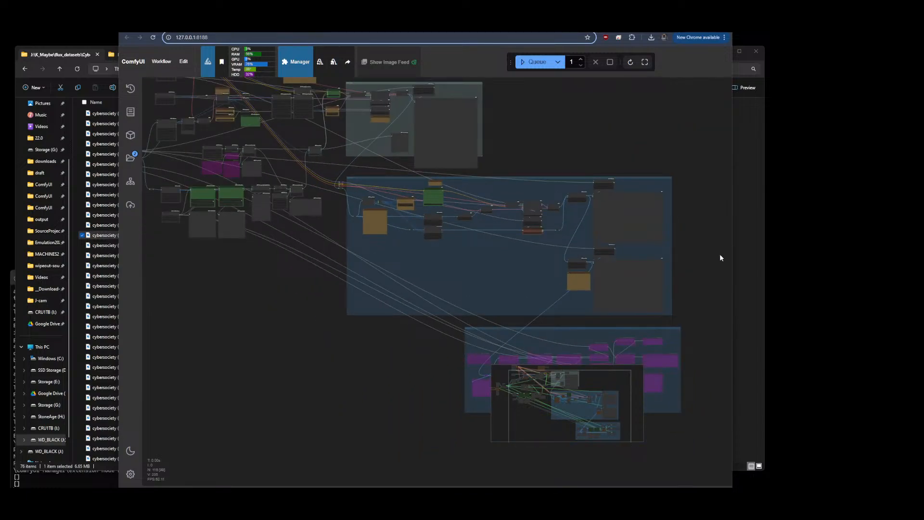
pyautogui.moveTo(720, 253); pyautogui.dragTo(663, 220)
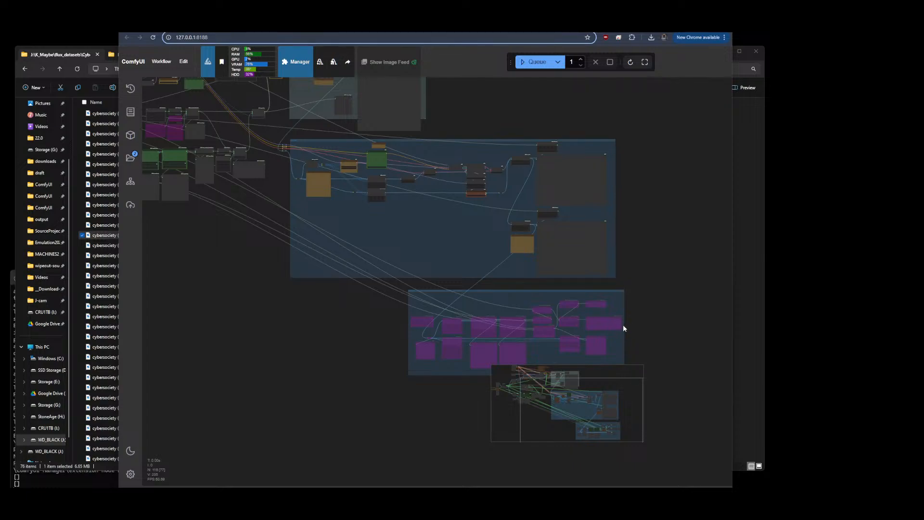
pyautogui.scroll(-3, 660, 275)
pyautogui.moveTo(601, 147); pyautogui.dragTo(595, 145)
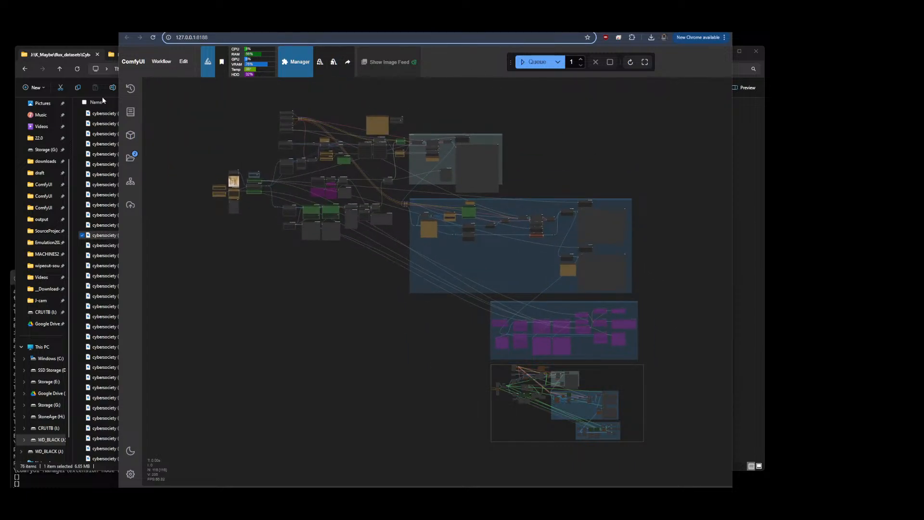
# Switch to File Explorer, open the cybersocietyv1 dataset folder from CyberSocietyV0 and preview its first image
pyautogui.click(78, 56)
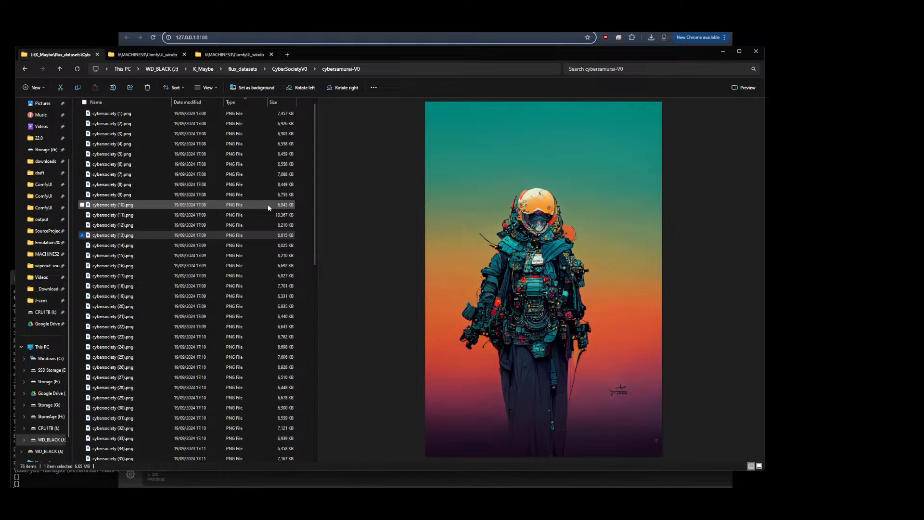
pyautogui.click(295, 69)
pyautogui.click(136, 129)
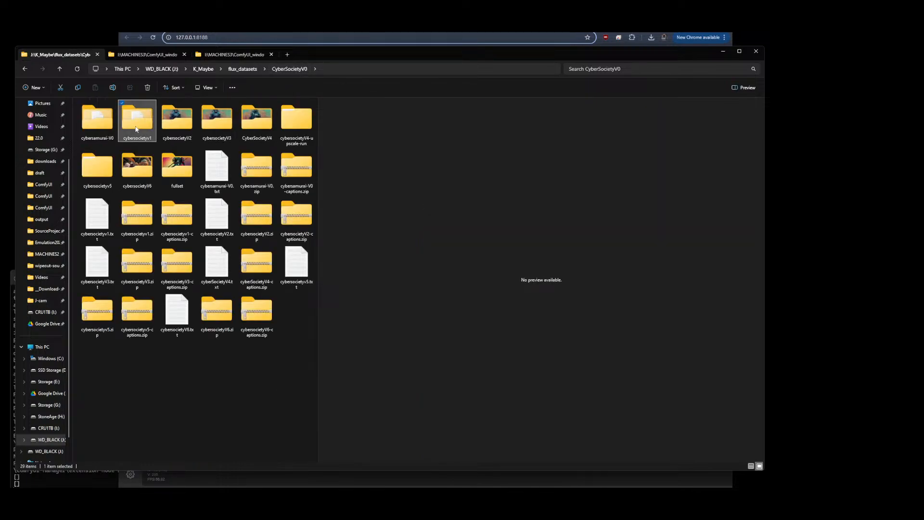
pyautogui.doubleClick(135, 128)
pyautogui.click(101, 114)
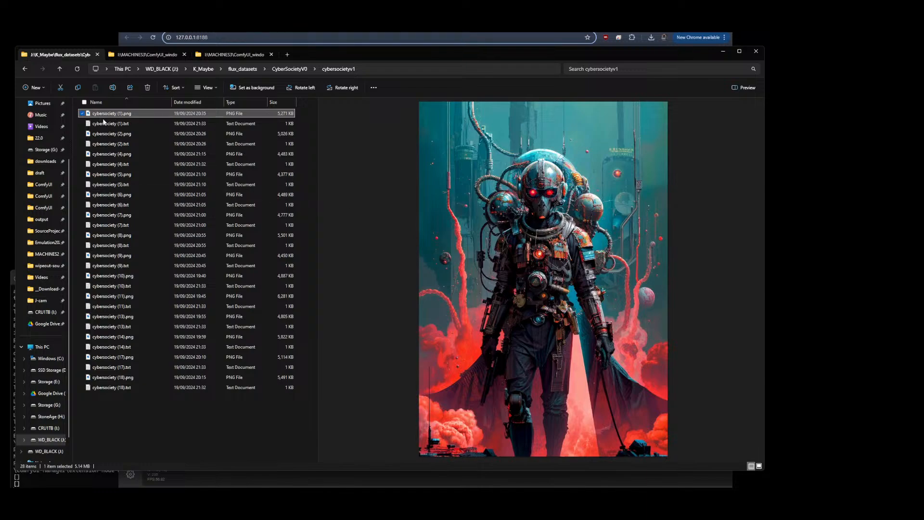
# Preview the cybersociety images 2 through 8 in the cybersocietyv1 dataset folder
pyautogui.click(107, 135)
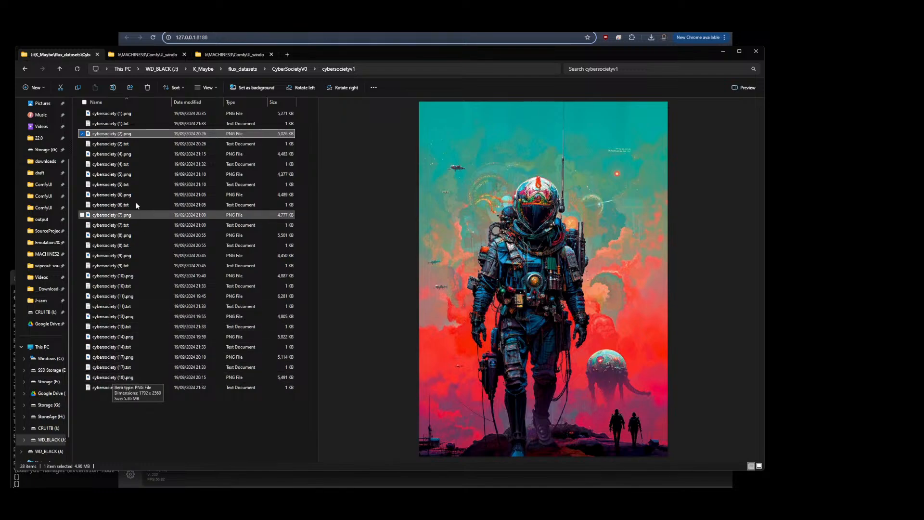
pyautogui.click(114, 154)
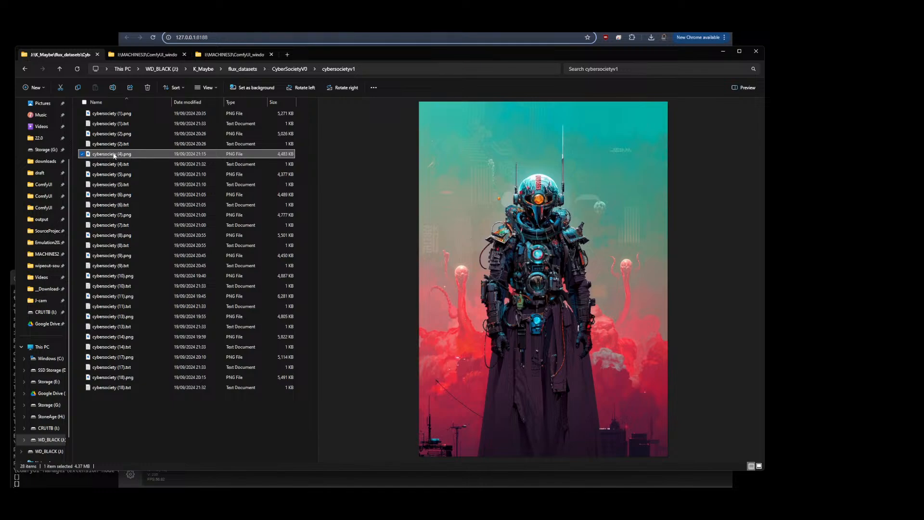
pyautogui.click(114, 175)
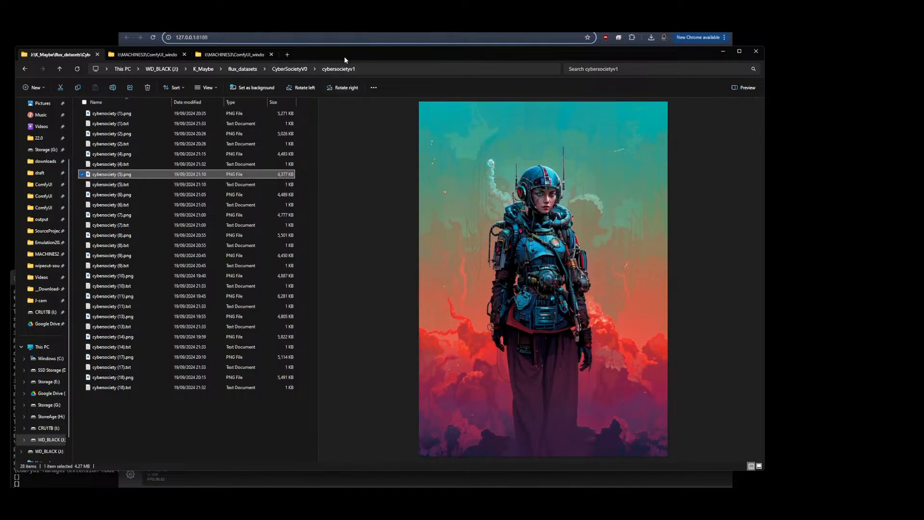
pyautogui.click(107, 196)
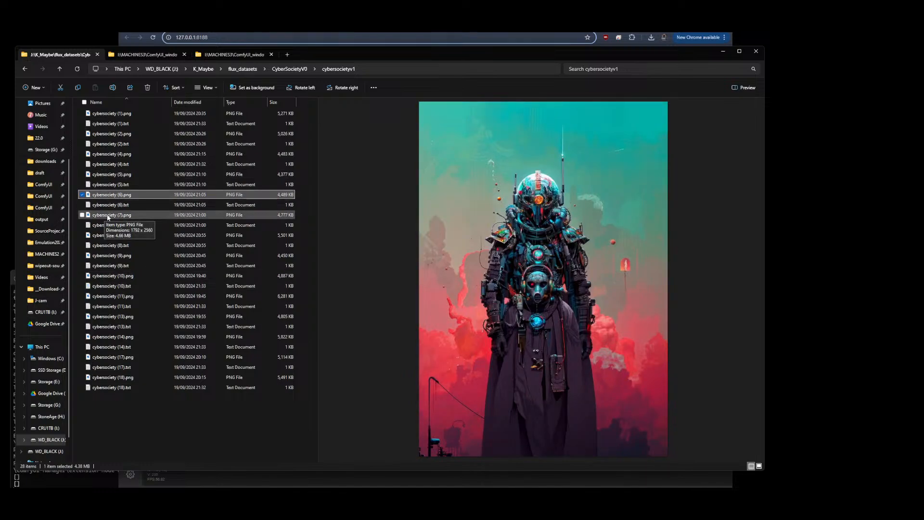
pyautogui.click(108, 216)
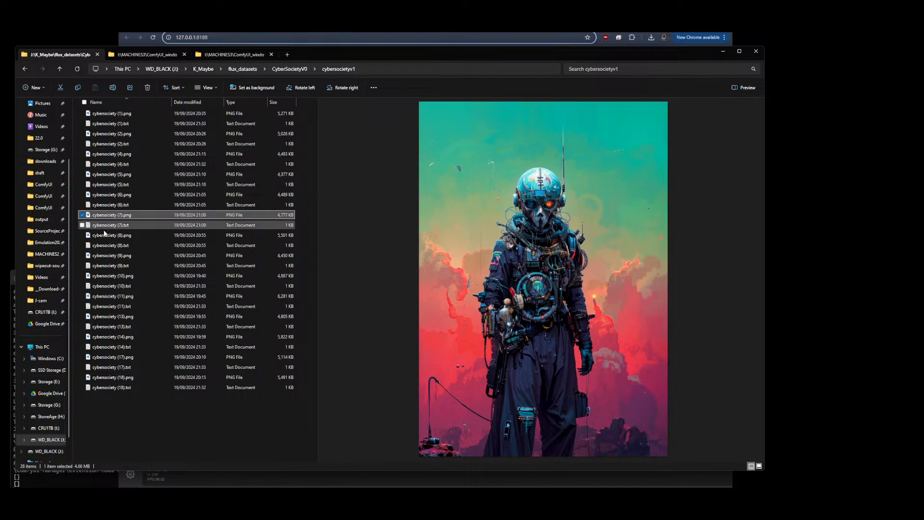
pyautogui.click(105, 236)
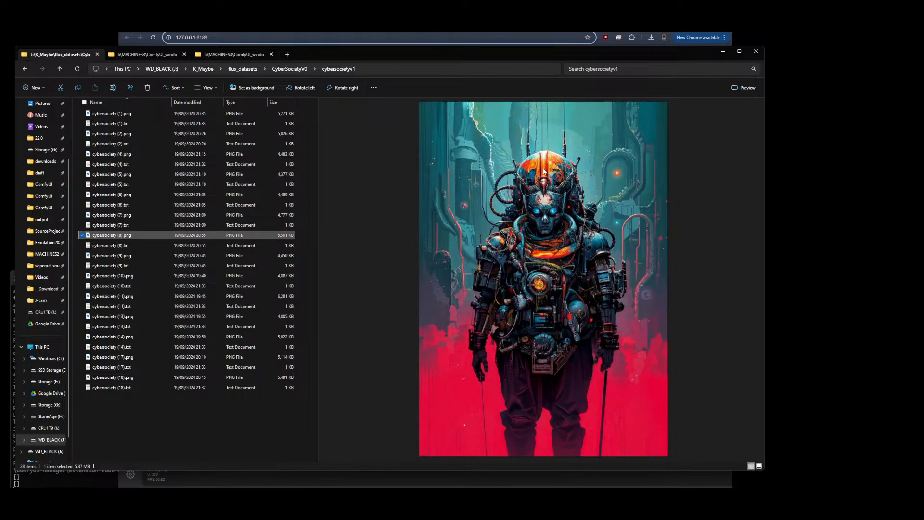
# Open cybersociety (8).png in the photo viewer, zoom in to inspect its details, then close the viewer
pyautogui.doubleClick(88, 236)
pyautogui.scroll(3, 418, 99)
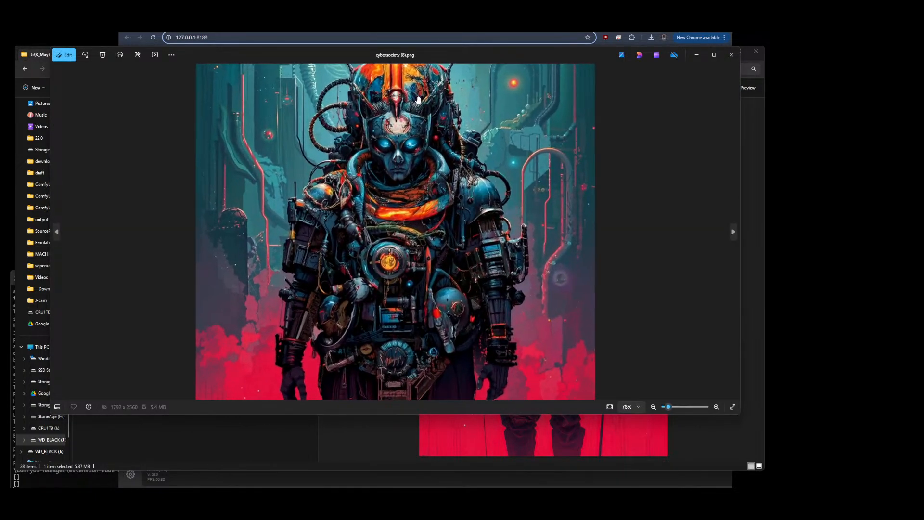
pyautogui.scroll(5, 418, 100)
pyautogui.moveTo(418, 99); pyautogui.dragTo(428, 265)
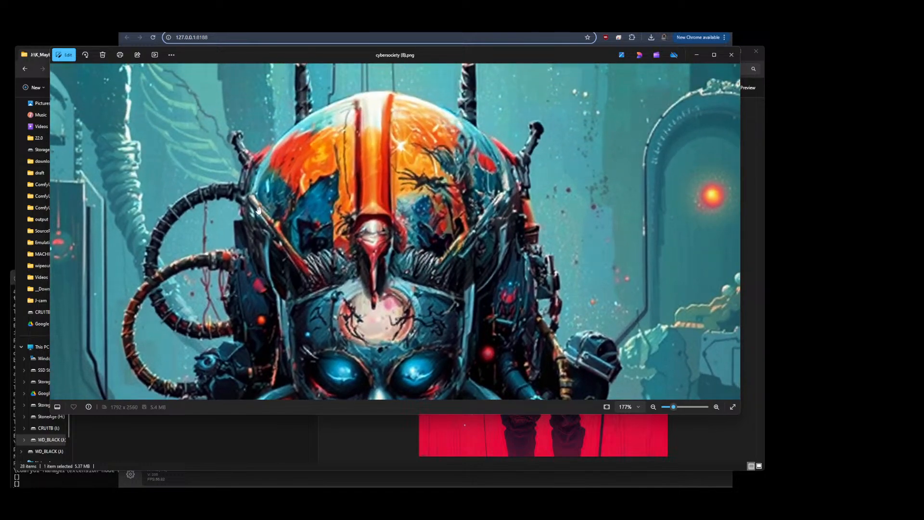
pyautogui.moveTo(271, 271)
pyautogui.mouseDown()
pyautogui.moveTo(311, 221)
pyautogui.moveTo(278, 268)
pyautogui.mouseUp()
pyautogui.moveTo(313, 194); pyautogui.dragTo(322, 168)
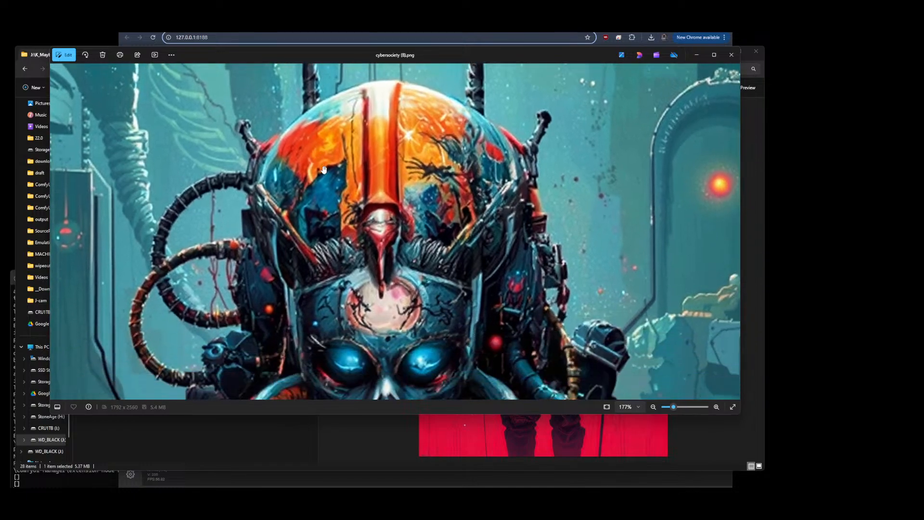
pyautogui.scroll(-2, 438, 144)
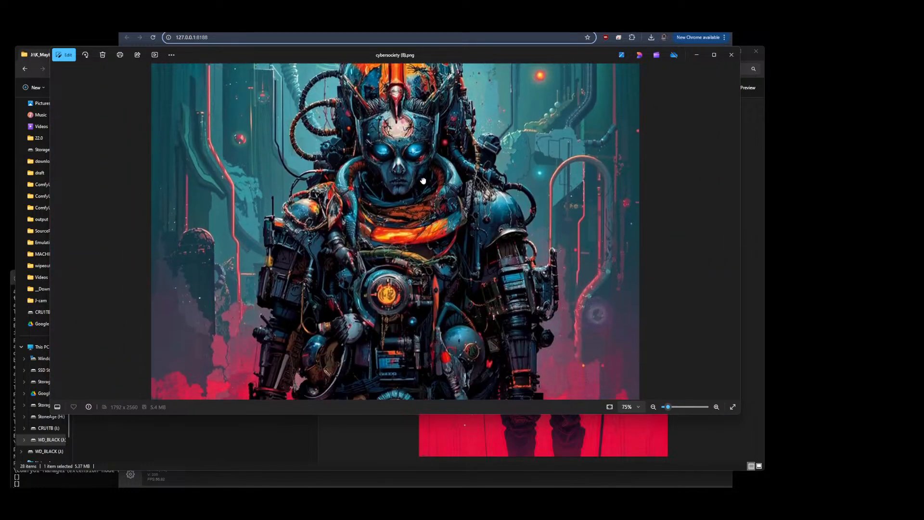
pyautogui.scroll(9, 328, 197)
pyautogui.scroll(-6, 279, 216)
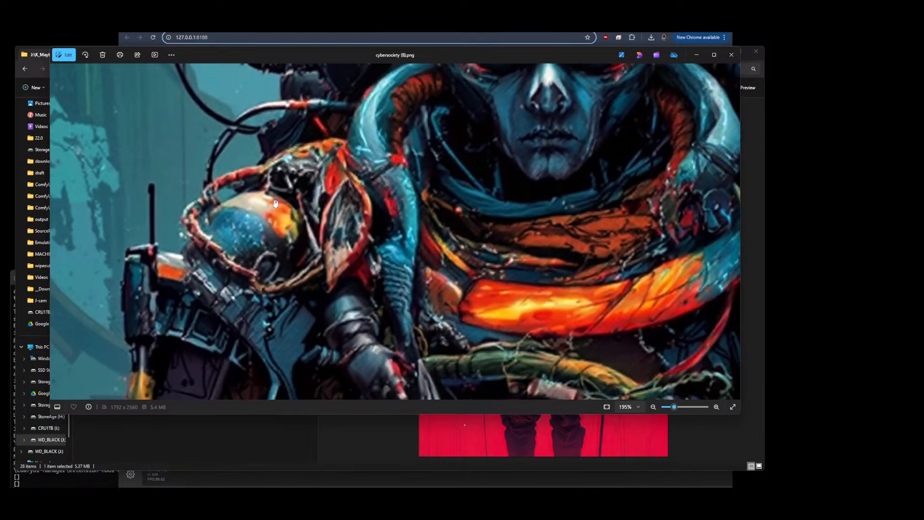
pyautogui.moveTo(521, 284); pyautogui.dragTo(532, 72)
pyautogui.moveTo(558, 255); pyautogui.dragTo(460, 206)
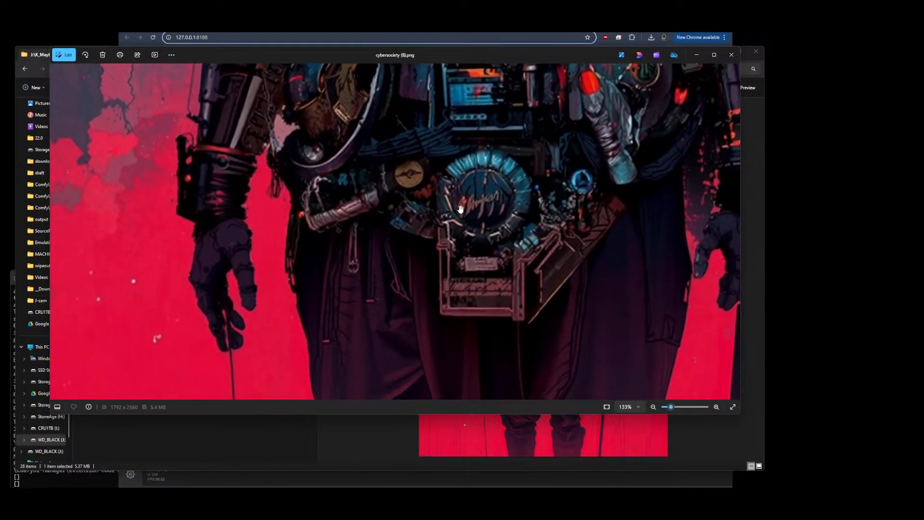
pyautogui.scroll(-5, 461, 210)
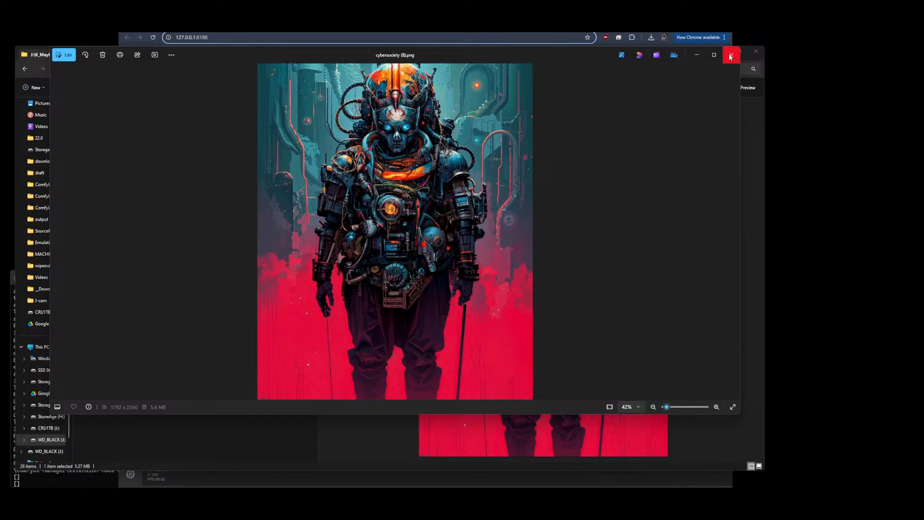
pyautogui.click(730, 54)
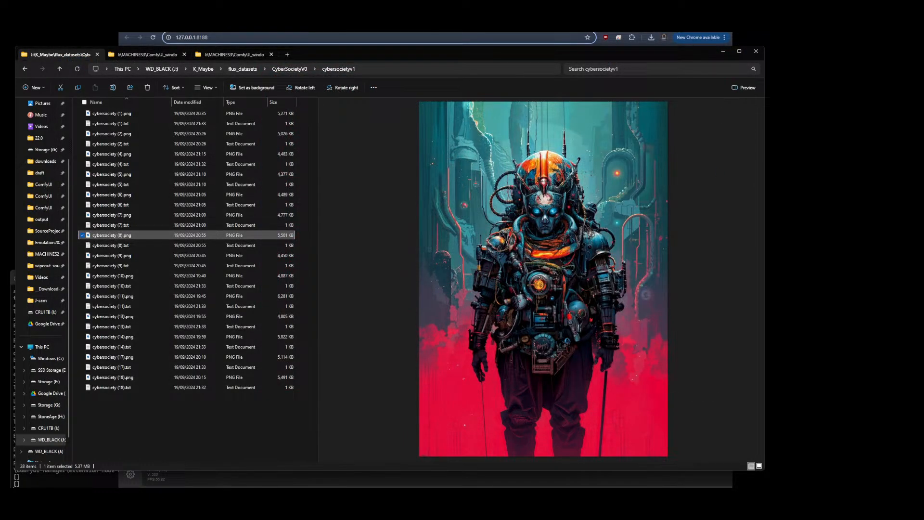
# Preview images 9 to 11, then open cybersociety (13).png in the viewer, zoom into its details and close it
pyautogui.click(99, 256)
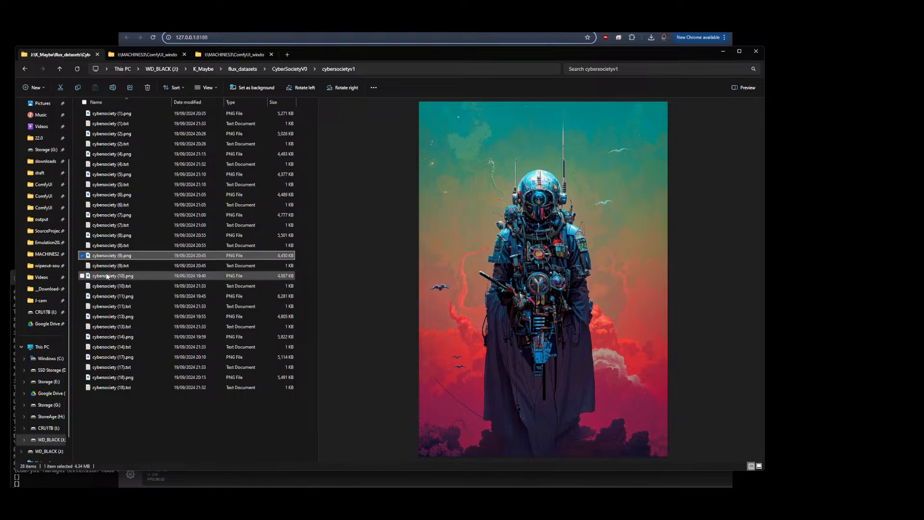
pyautogui.click(103, 276)
pyautogui.click(100, 296)
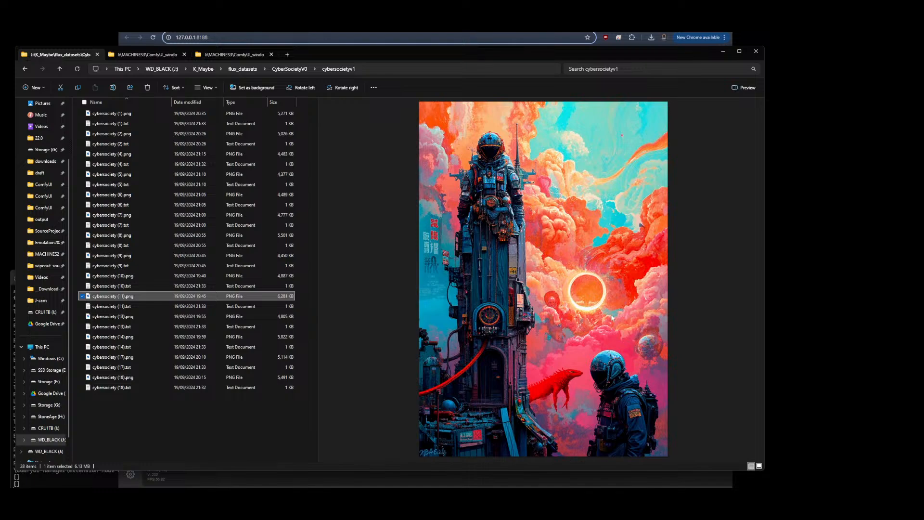
pyautogui.doubleClick(105, 318)
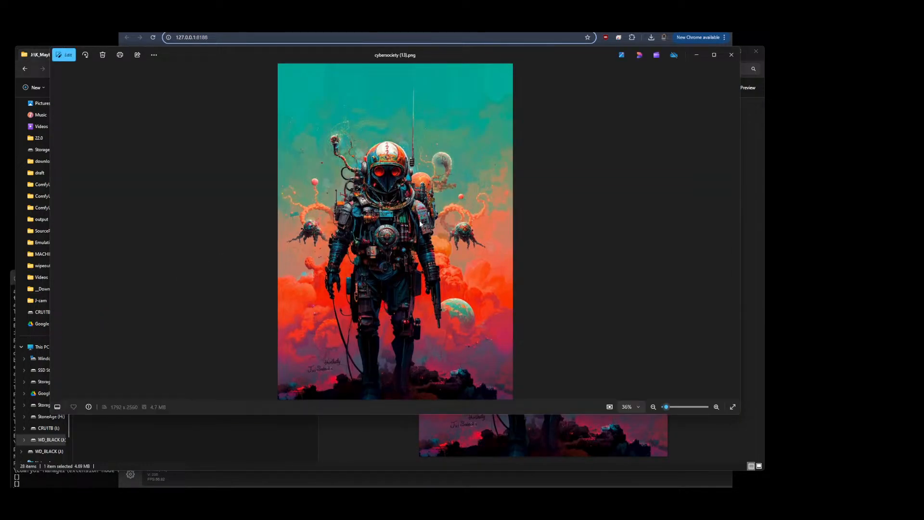
pyautogui.scroll(5, 503, 313)
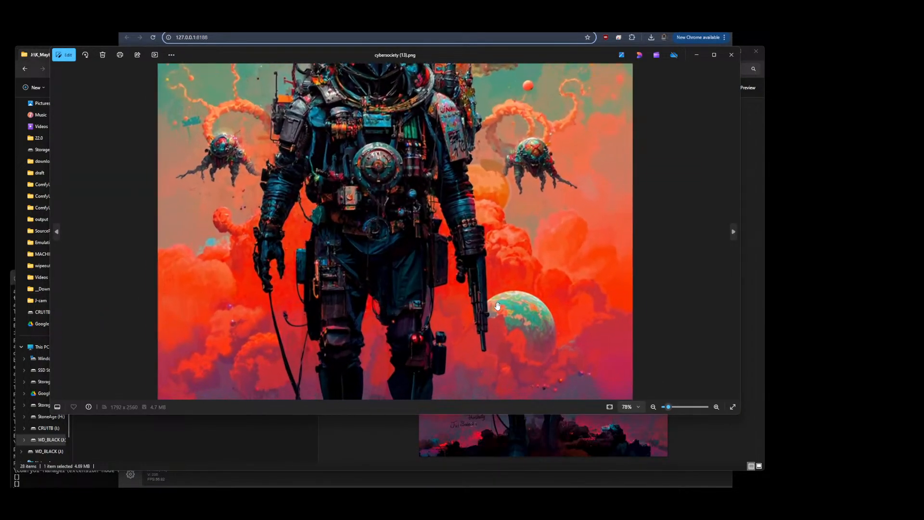
pyautogui.scroll(6, 524, 271)
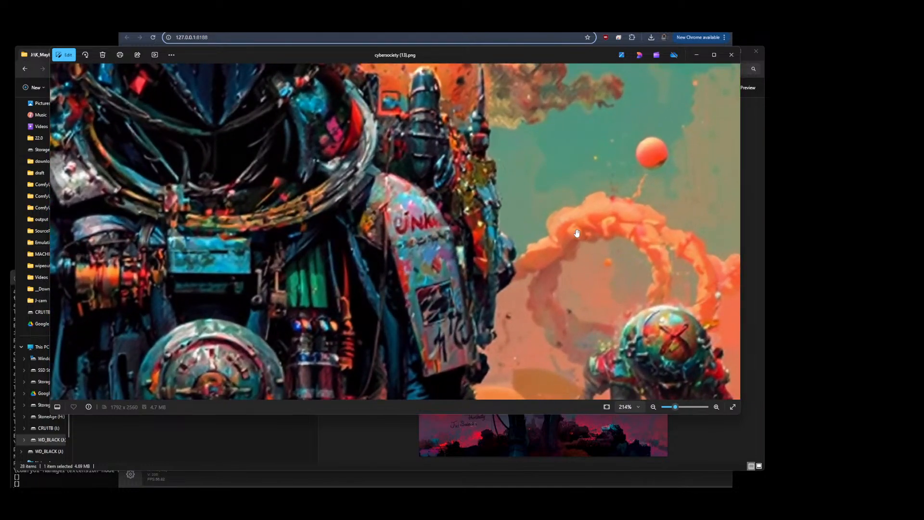
pyautogui.scroll(-1, 468, 313)
pyautogui.moveTo(468, 314); pyautogui.dragTo(637, 397)
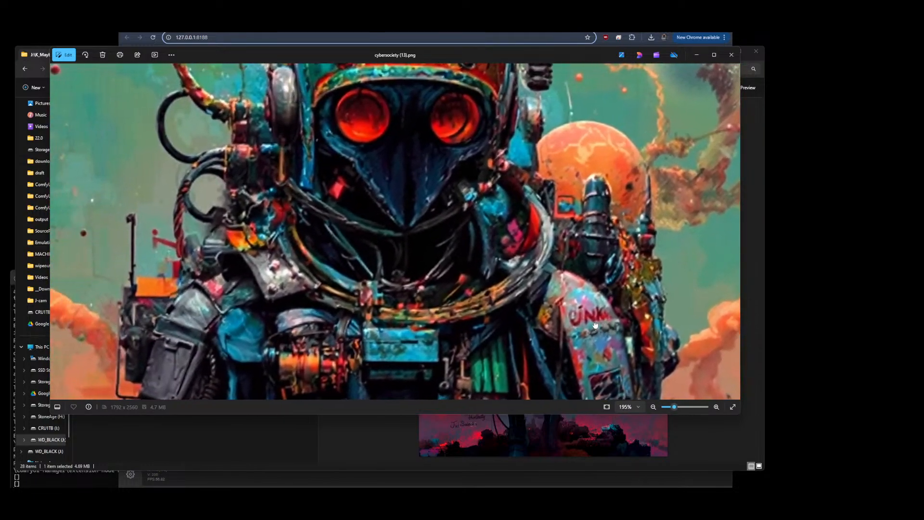
pyautogui.moveTo(276, 174); pyautogui.dragTo(319, 281)
pyautogui.moveTo(305, 143); pyautogui.dragTo(311, 192)
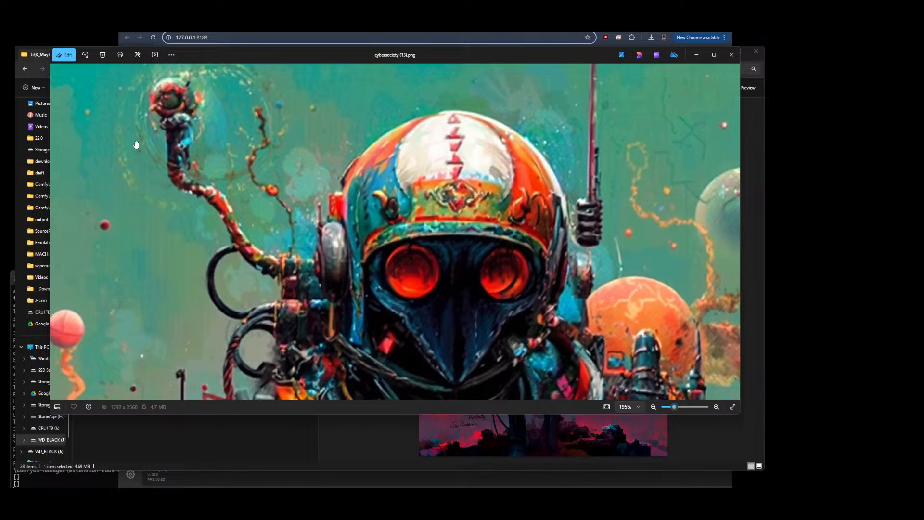
pyautogui.scroll(-6, 153, 109)
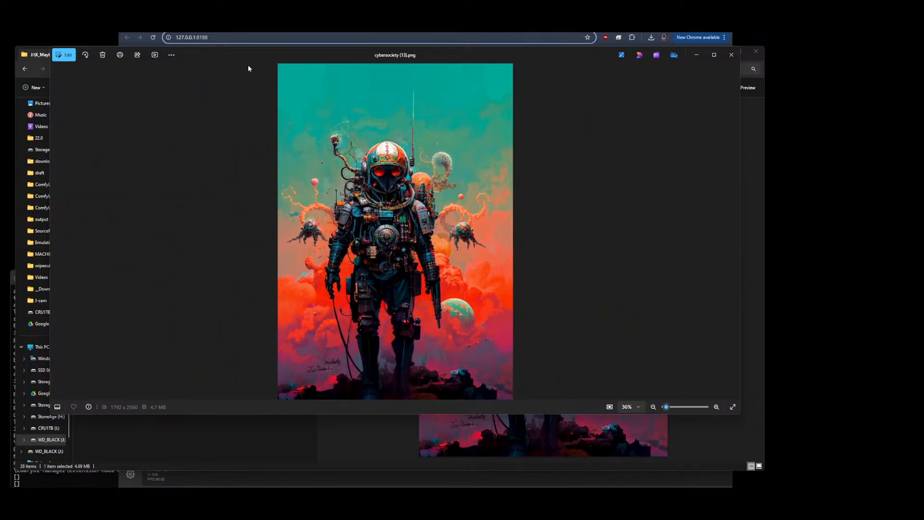
pyautogui.click(725, 56)
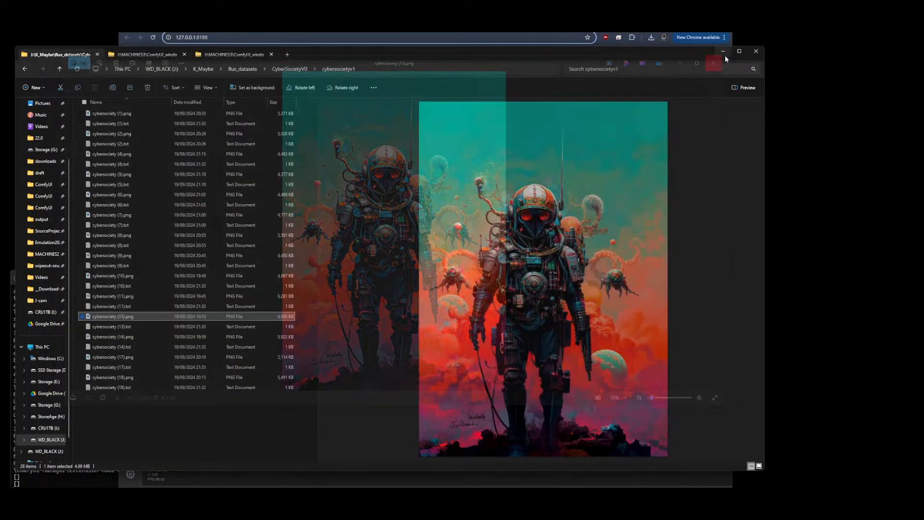
# Preview cybersociety (14).png and its matching caption text file
pyautogui.click(114, 338)
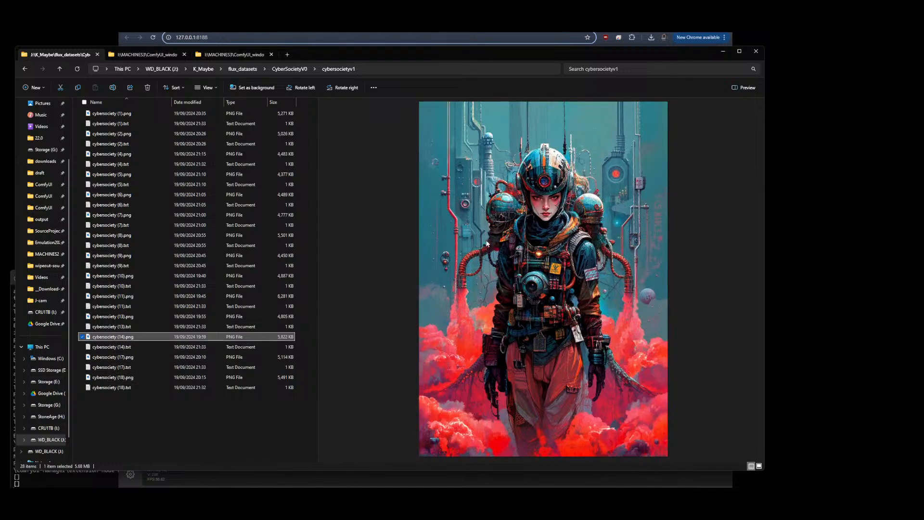
pyautogui.click(113, 346)
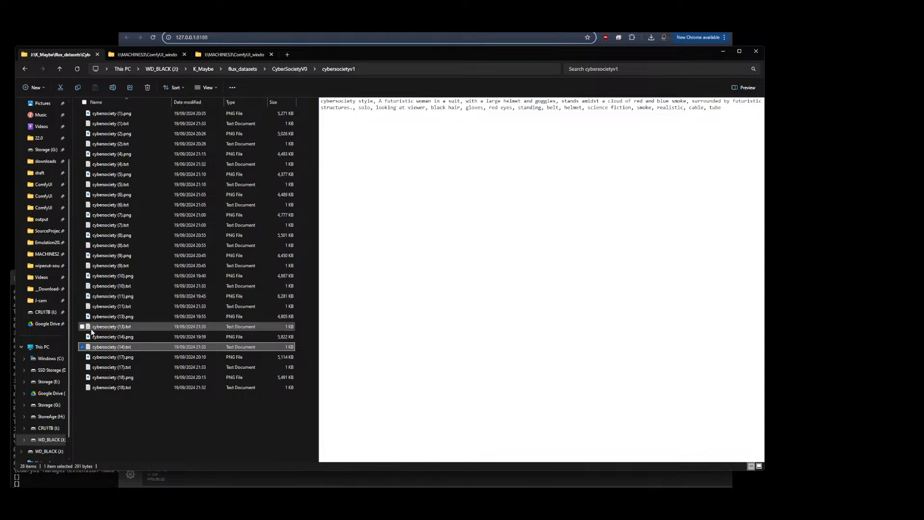
pyautogui.click(94, 338)
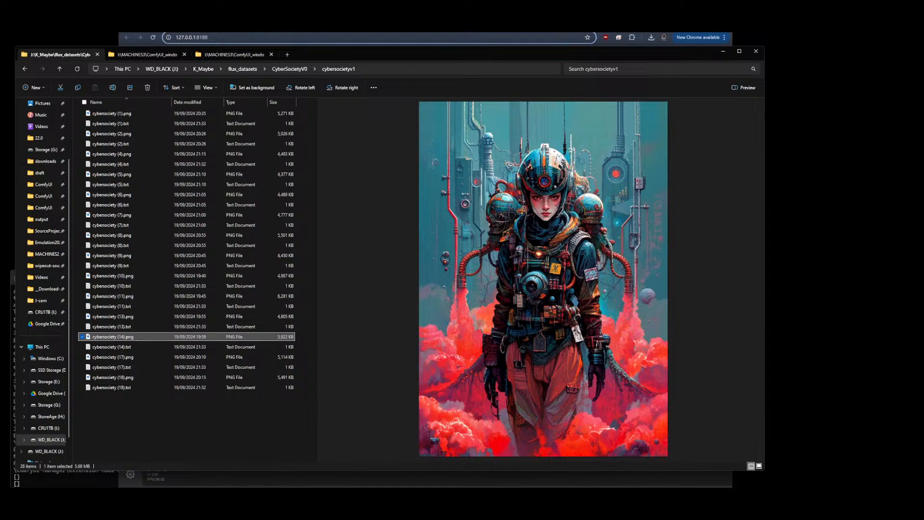
# Switch to the browser and look through the open ComfyUI workflow tabs
pyautogui.hotkey('alt', 'Tab')
pyautogui.scroll(7, 599, 244)
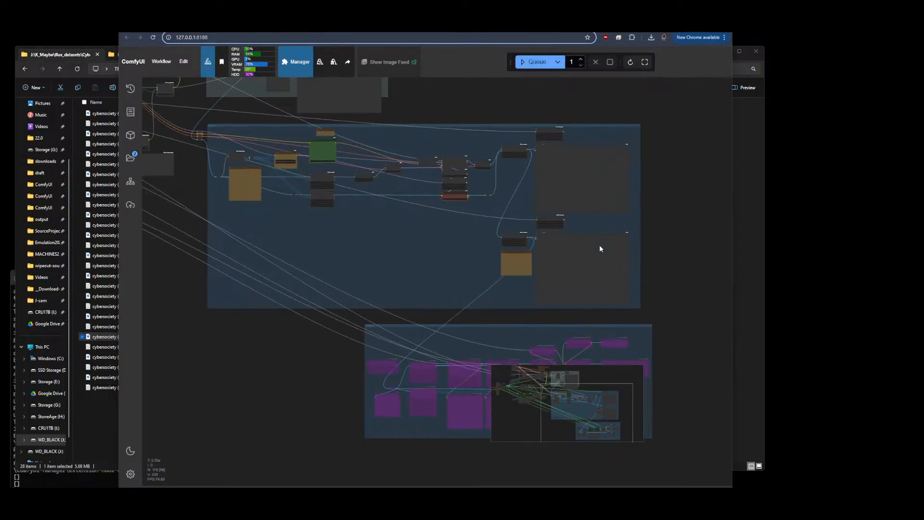
pyautogui.scroll(-4, 599, 245)
pyautogui.click(462, 22)
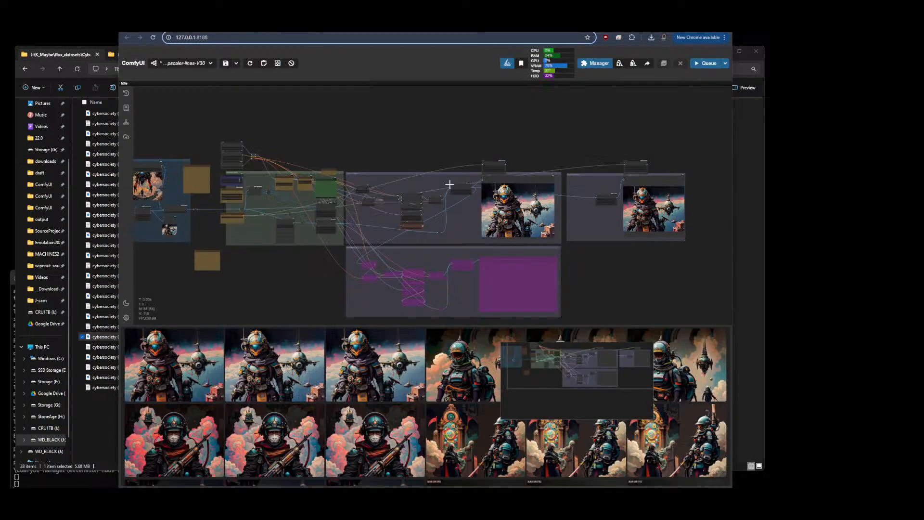
pyautogui.click(509, 22)
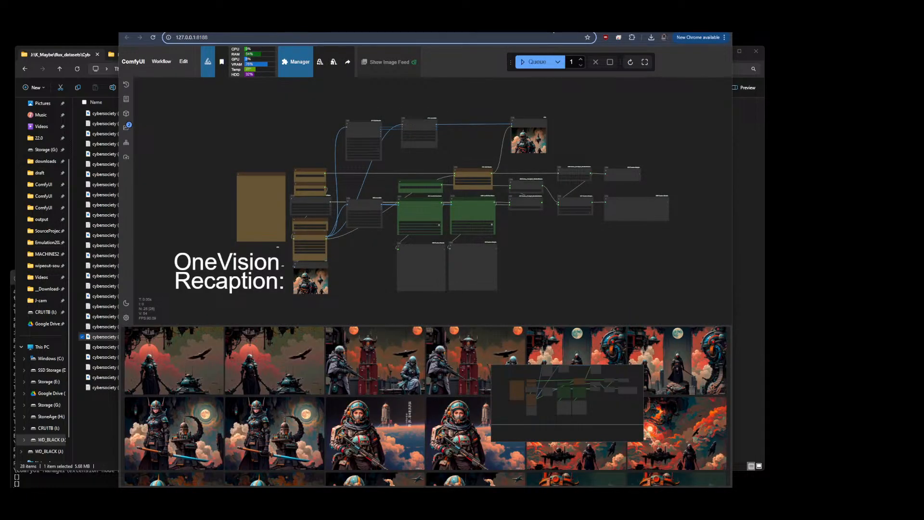
pyautogui.click(551, 24)
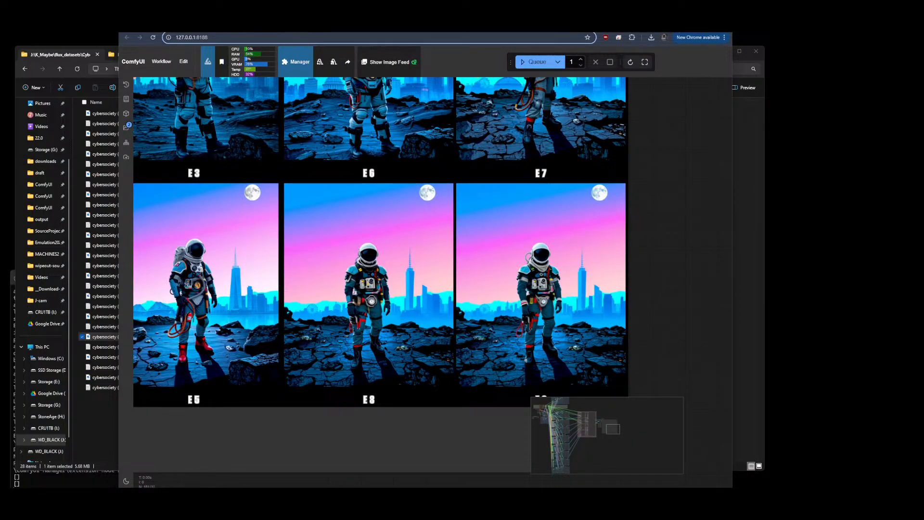
pyautogui.click(486, 24)
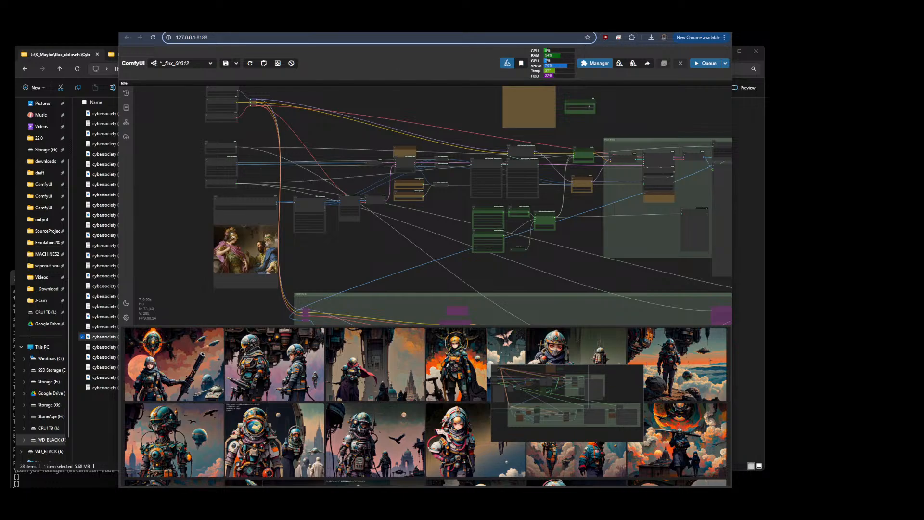
# Return to File Explorer and open the cybersocietyV2 dataset folder inside CyberSocietyV0
pyautogui.click(78, 446)
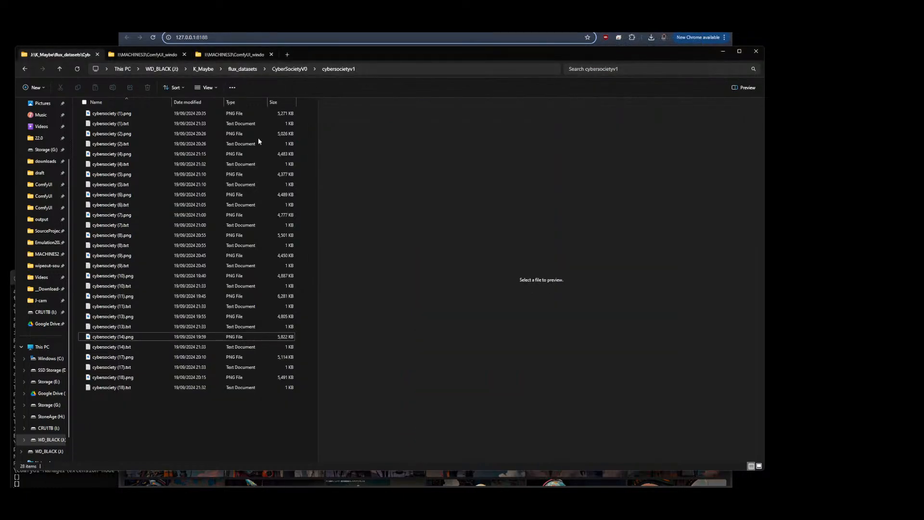
pyautogui.click(289, 70)
pyautogui.doubleClick(175, 125)
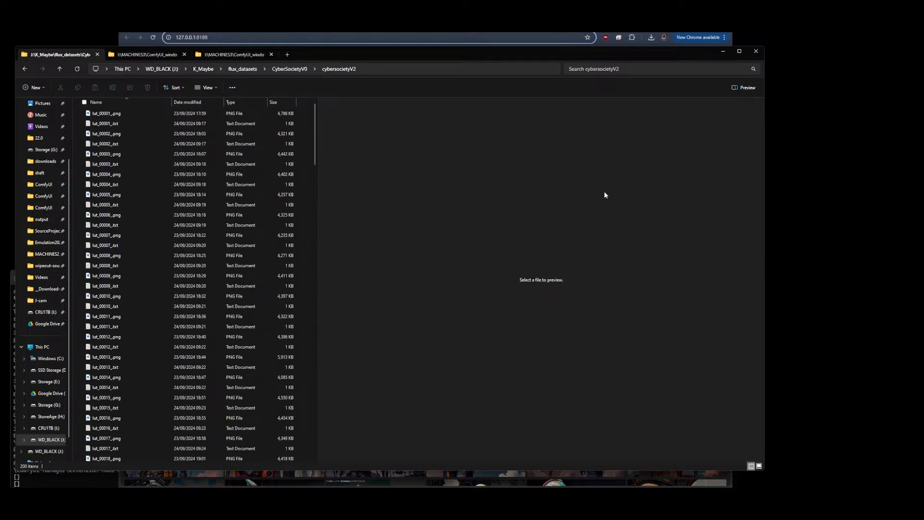
# Switch to the Civitai model page and highlight the V1 and V11 Mutation Stack version descriptions
pyautogui.click(317, 24)
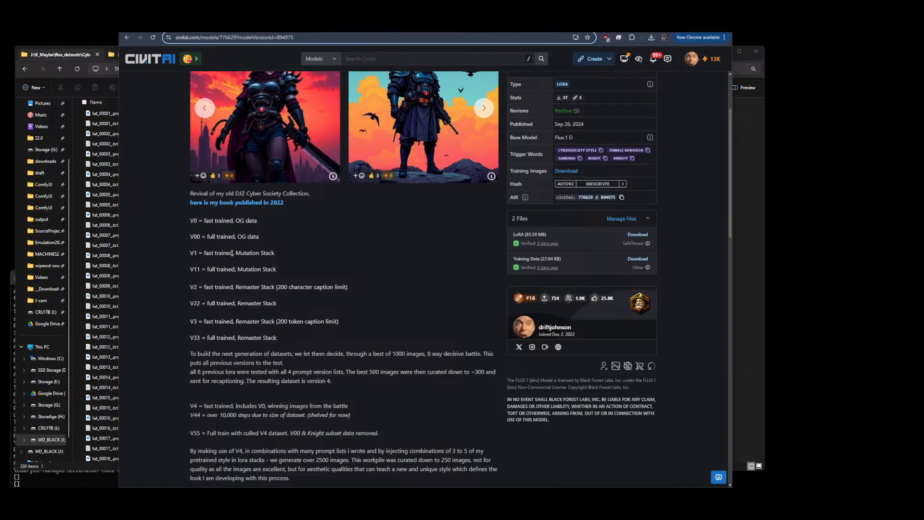
pyautogui.moveTo(193, 254); pyautogui.dragTo(269, 268)
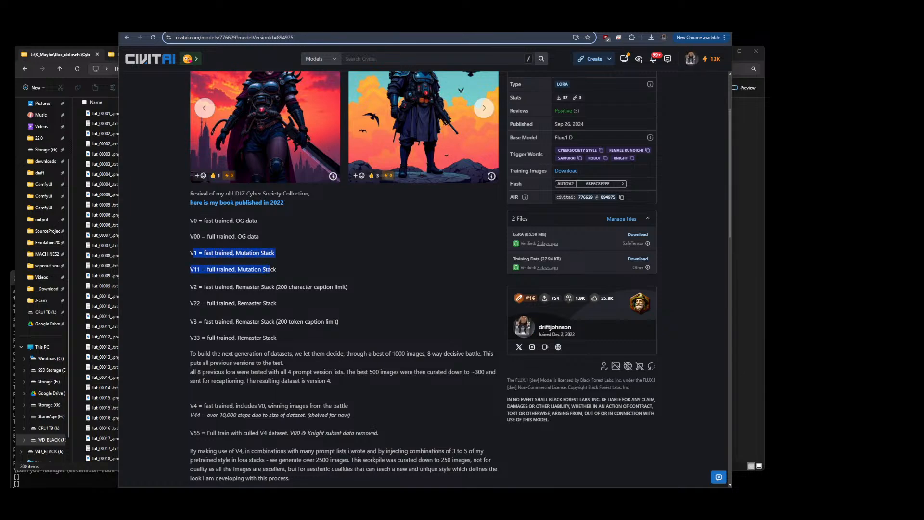
# Highlight the V2, V22, V3 and V33 Remaster Stack version descriptions and their caption limits on the Civitai page
pyautogui.moveTo(184, 287); pyautogui.dragTo(273, 303)
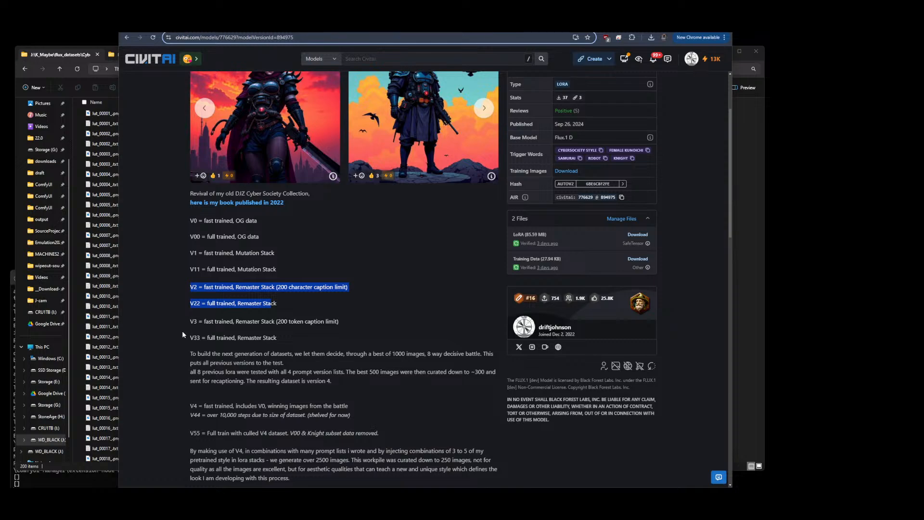
pyautogui.click(269, 304)
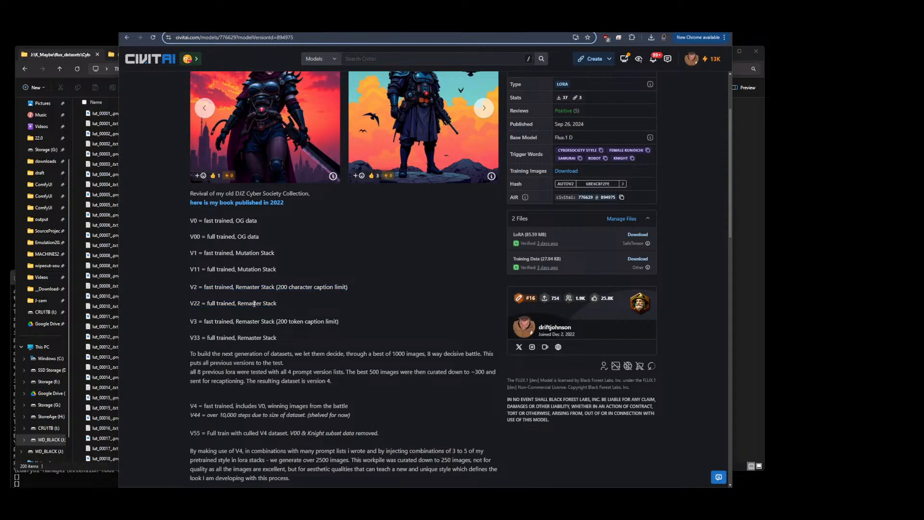
pyautogui.moveTo(275, 288); pyautogui.dragTo(347, 288)
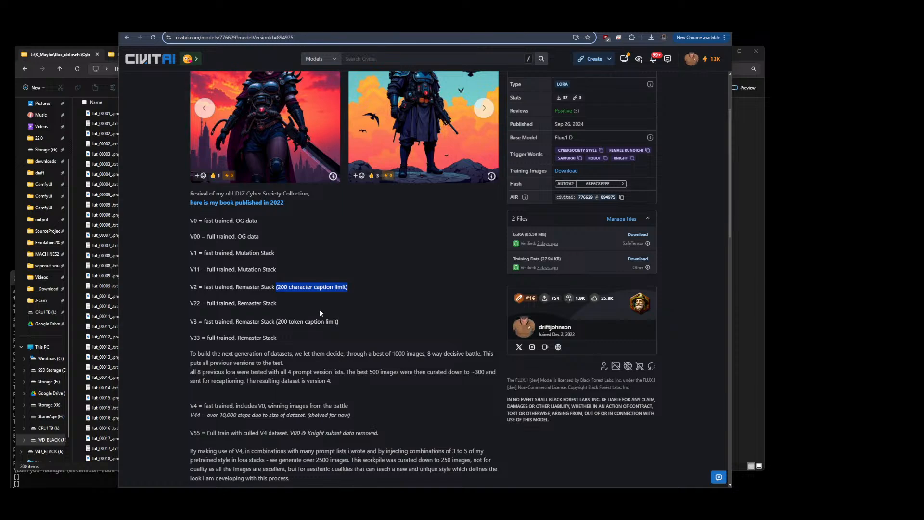
pyautogui.moveTo(278, 322); pyautogui.dragTo(340, 322)
pyautogui.click(264, 332)
pyautogui.click(341, 322)
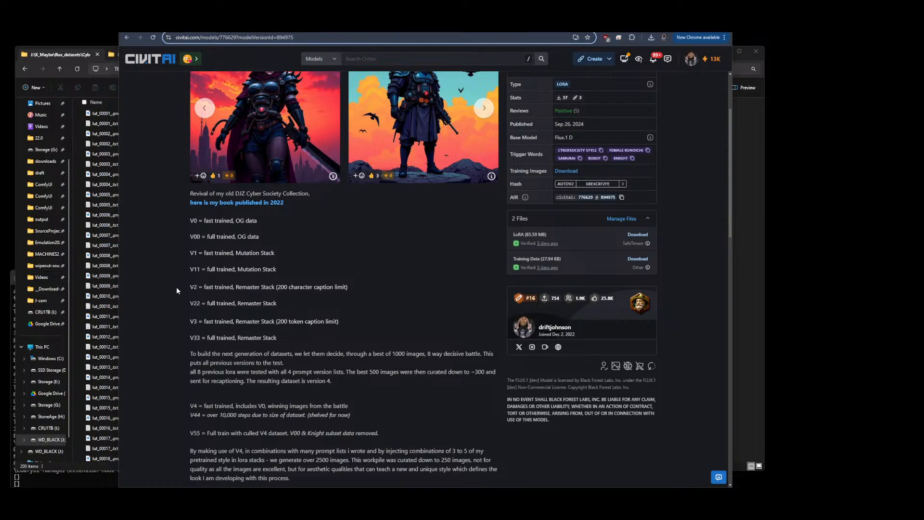
pyautogui.moveTo(183, 286); pyautogui.dragTo(290, 336)
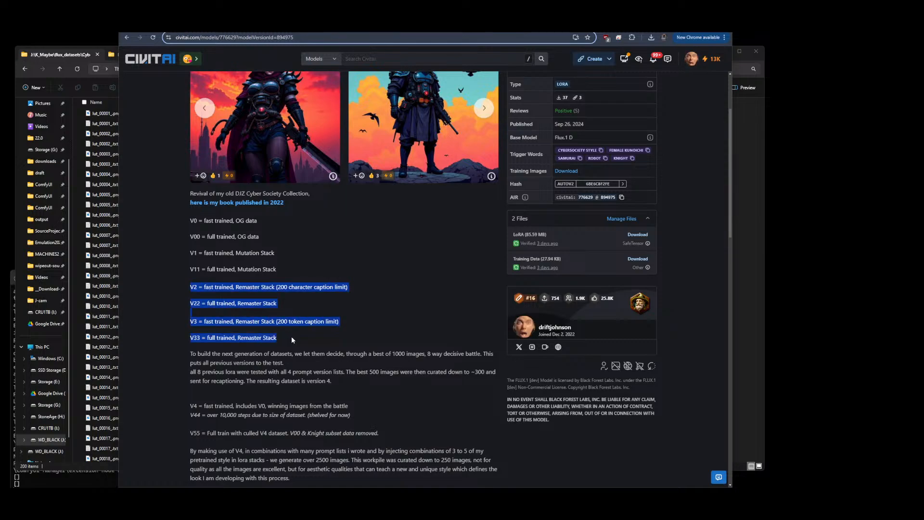
# Switch to File Explorer and preview the cybersocietyV2 images lut_00001 through lut_00010 one by one
pyautogui.click(758, 186)
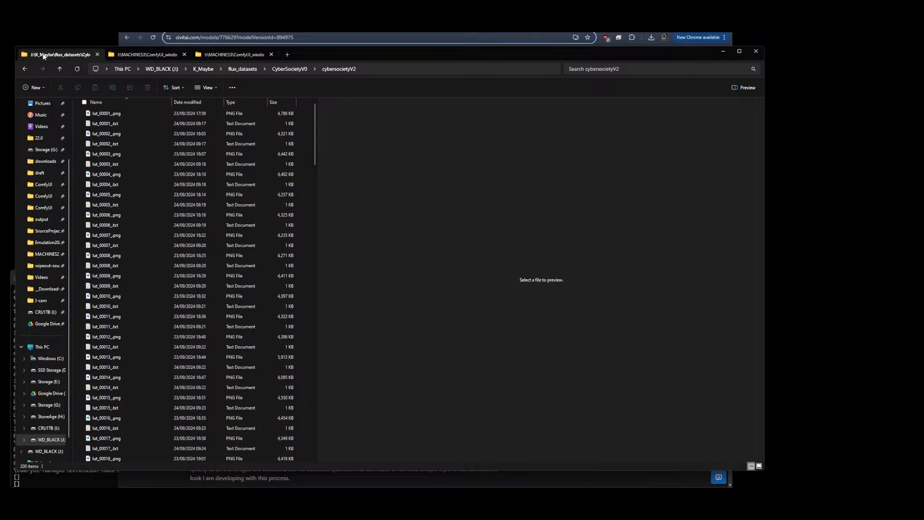
pyautogui.click(98, 115)
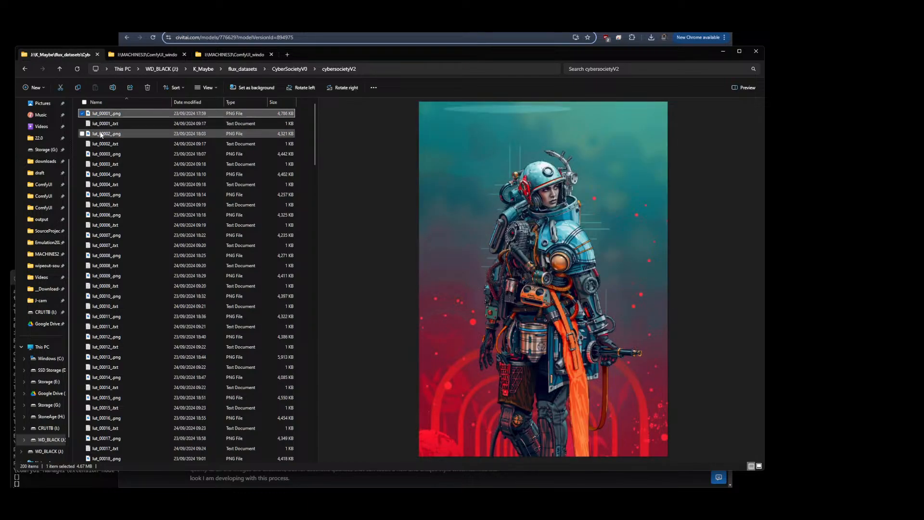
pyautogui.click(101, 134)
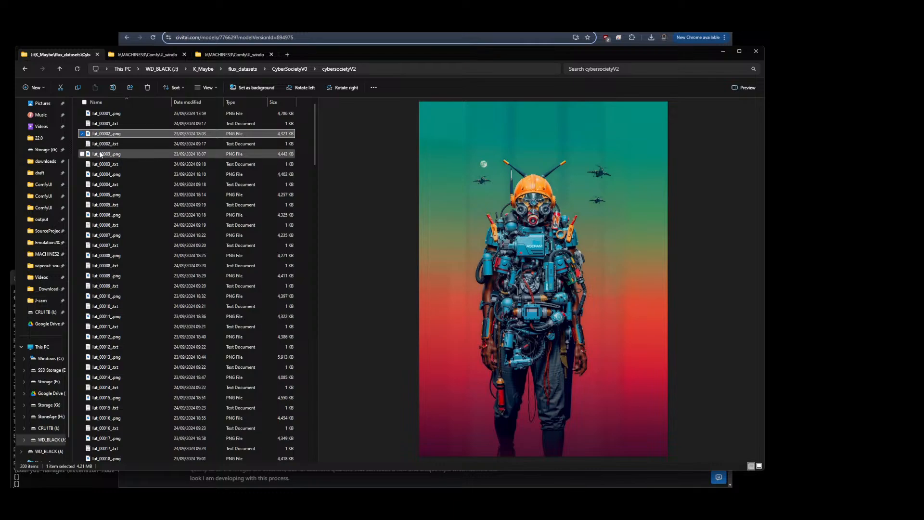
pyautogui.click(99, 154)
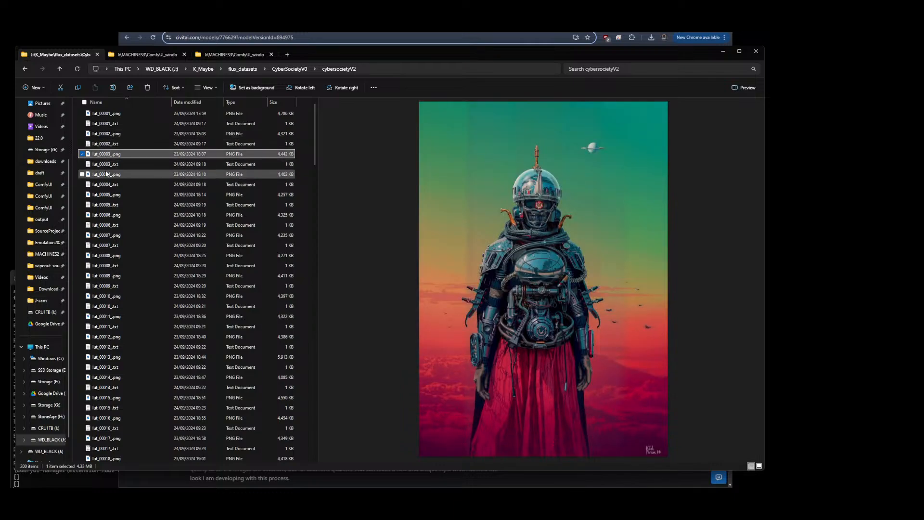
pyautogui.click(105, 174)
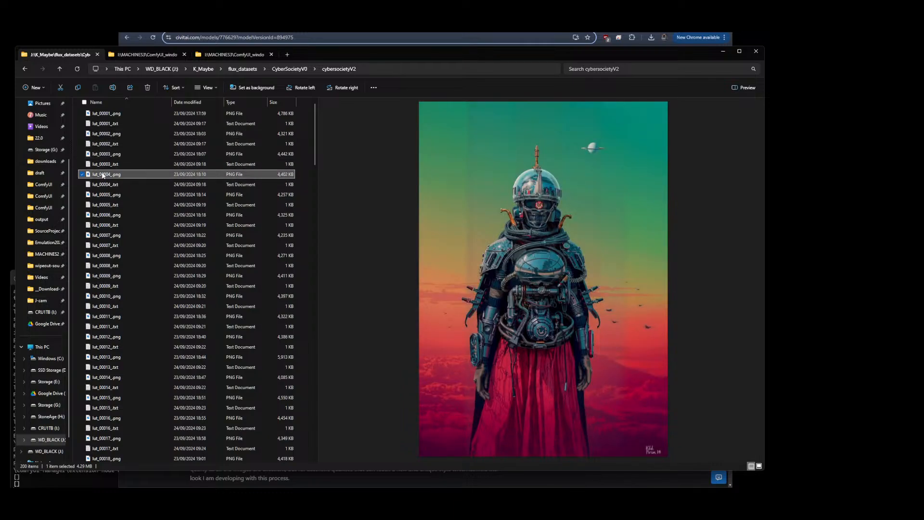
pyautogui.click(107, 195)
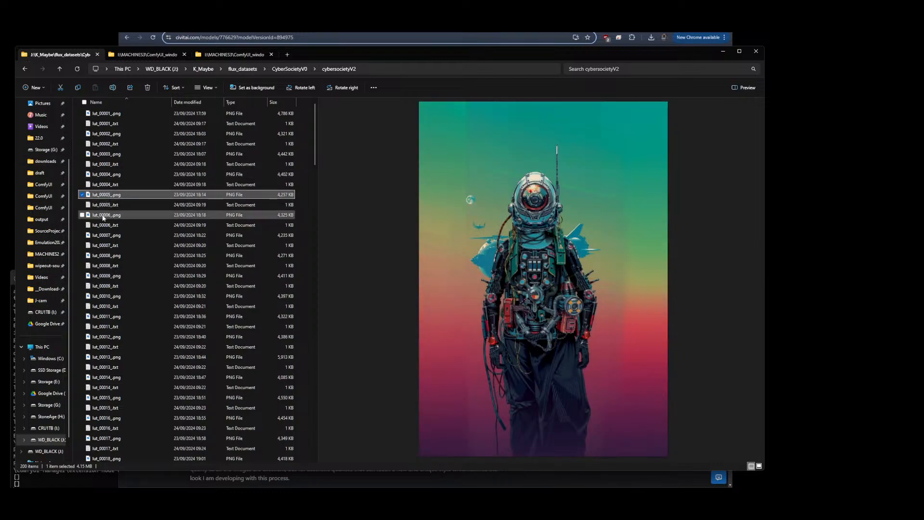
pyautogui.click(103, 215)
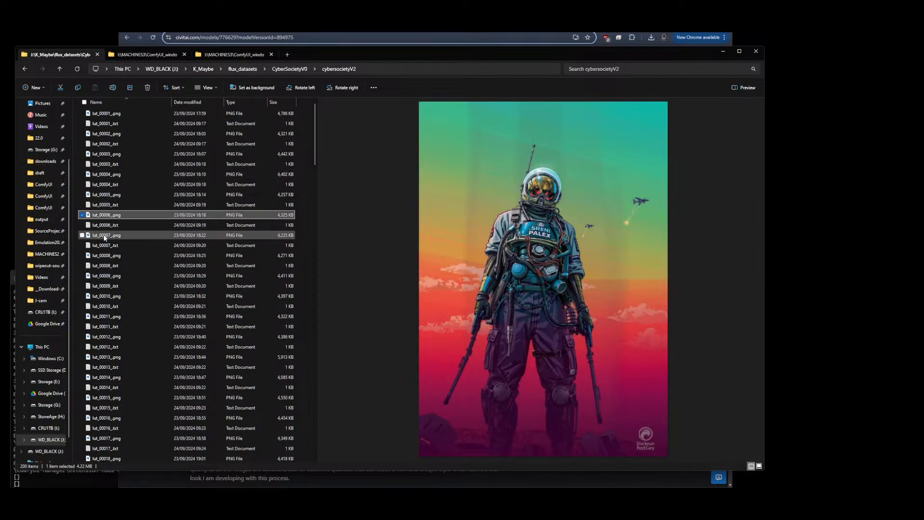
pyautogui.click(105, 235)
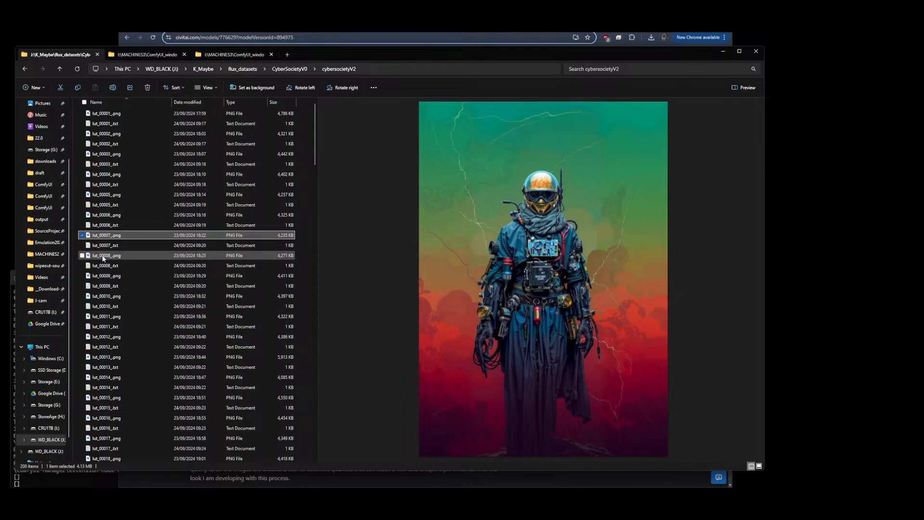
pyautogui.click(103, 256)
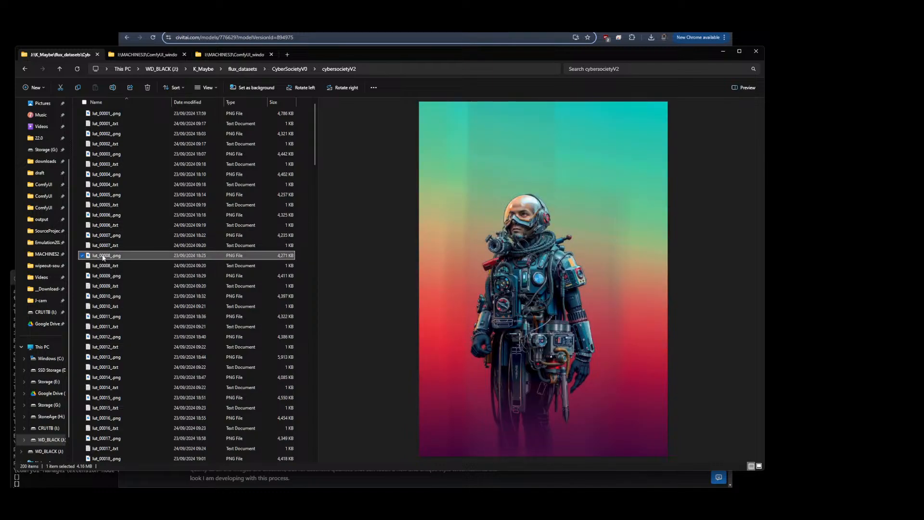
pyautogui.click(101, 277)
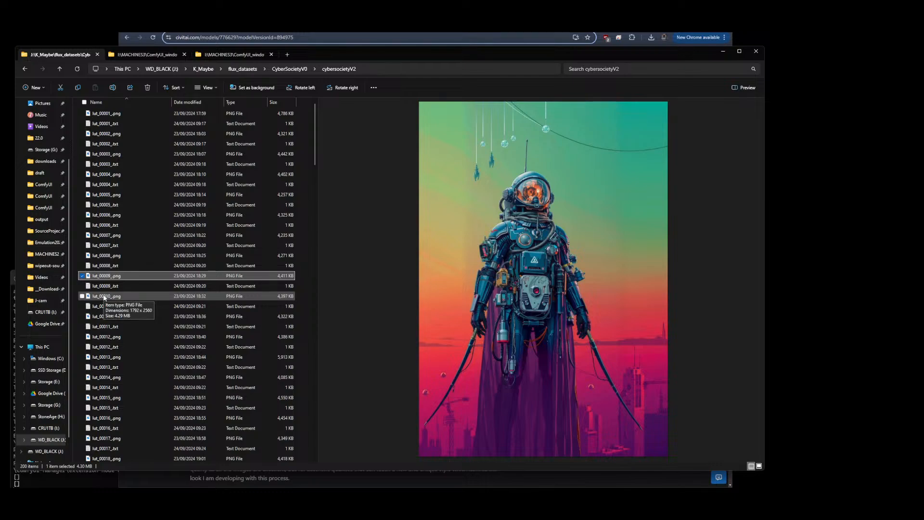
pyautogui.click(104, 296)
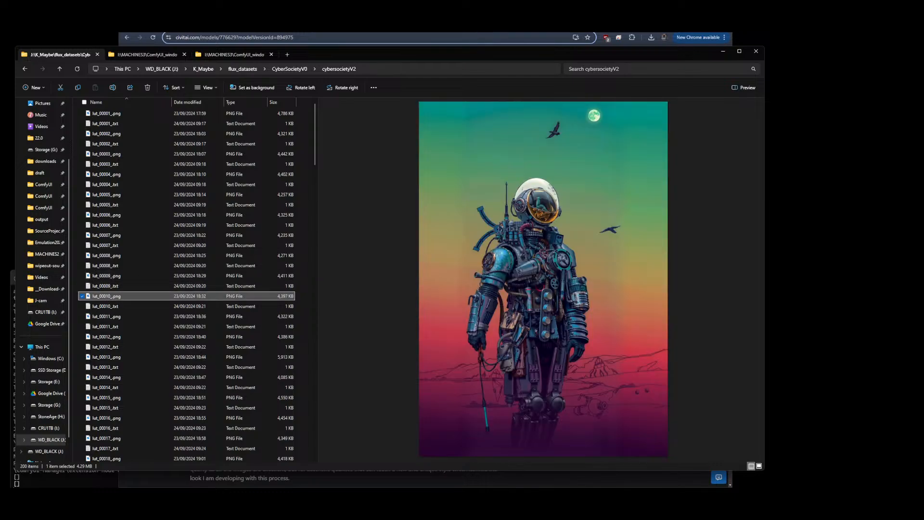
pyautogui.hotkey('alt', 'Tab')
pyautogui.click(192, 287)
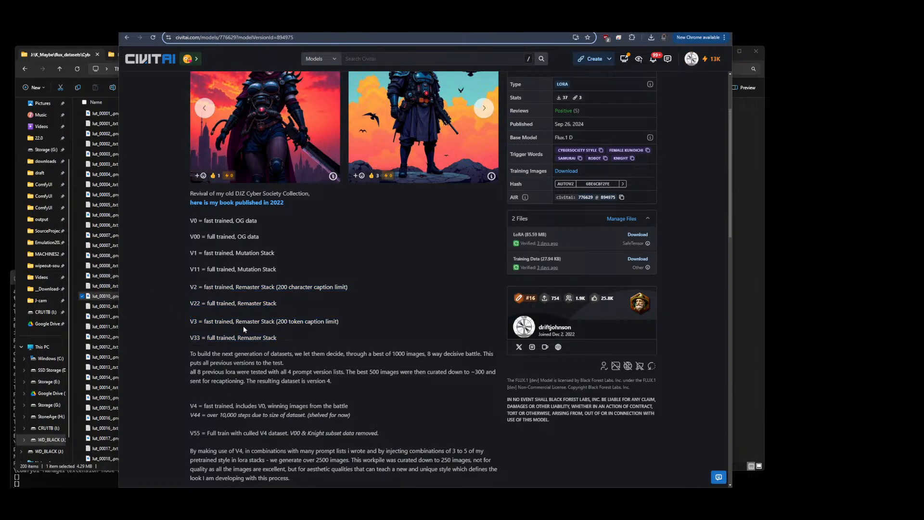
# Return to File Explorer and preview the cybersocietyV2 images lut_00011 through lut_00018
pyautogui.click(90, 297)
pyautogui.click(100, 316)
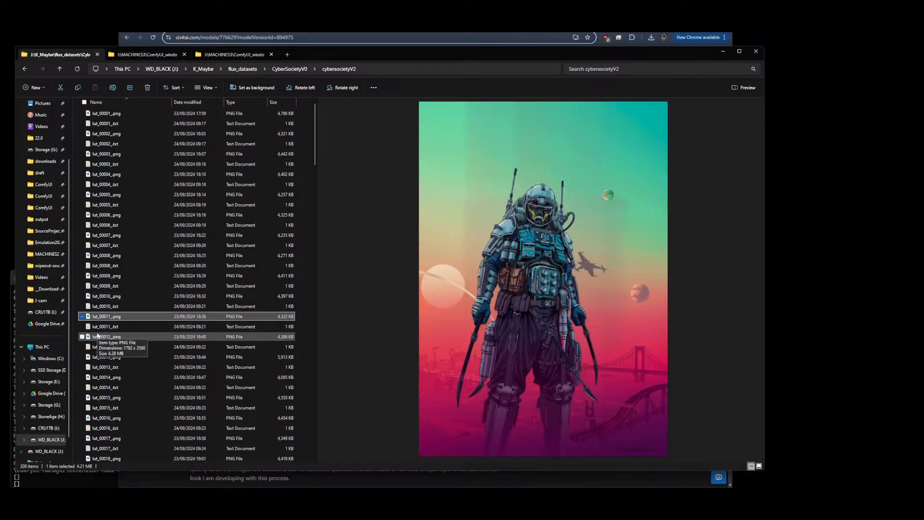
pyautogui.click(98, 336)
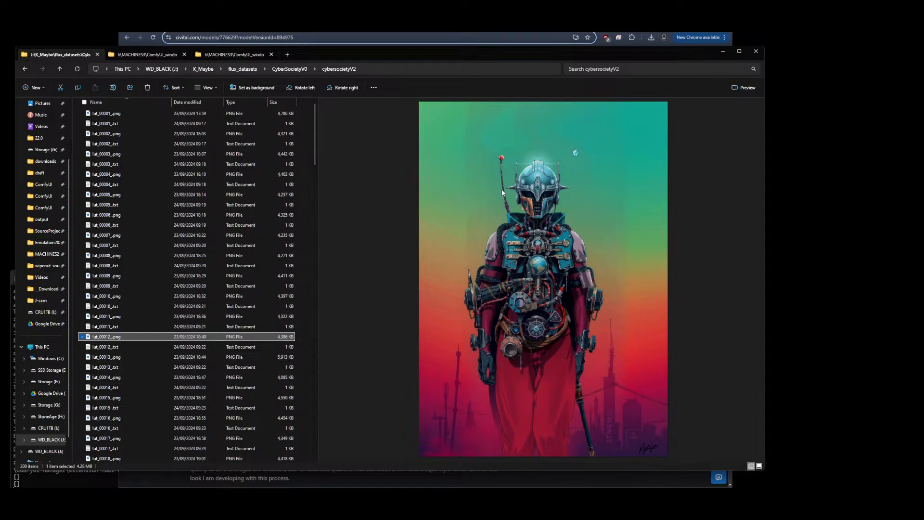
pyautogui.click(94, 358)
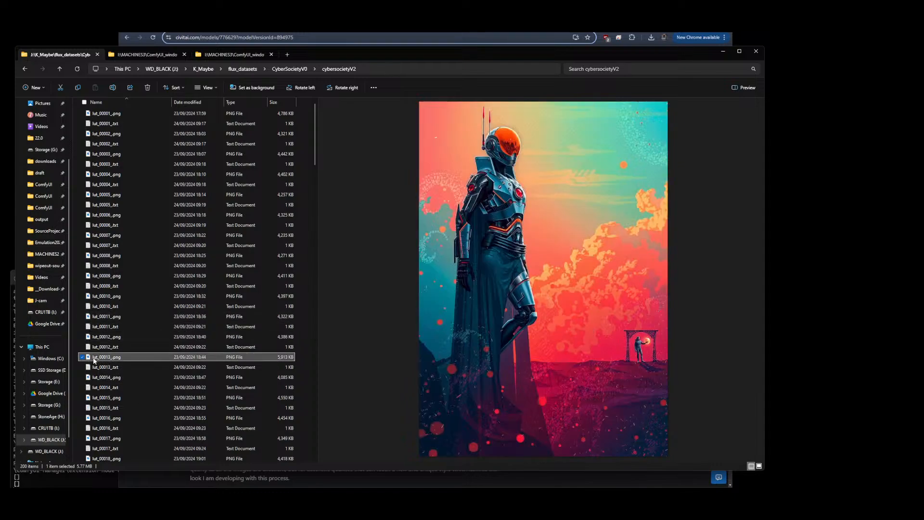
pyautogui.click(101, 378)
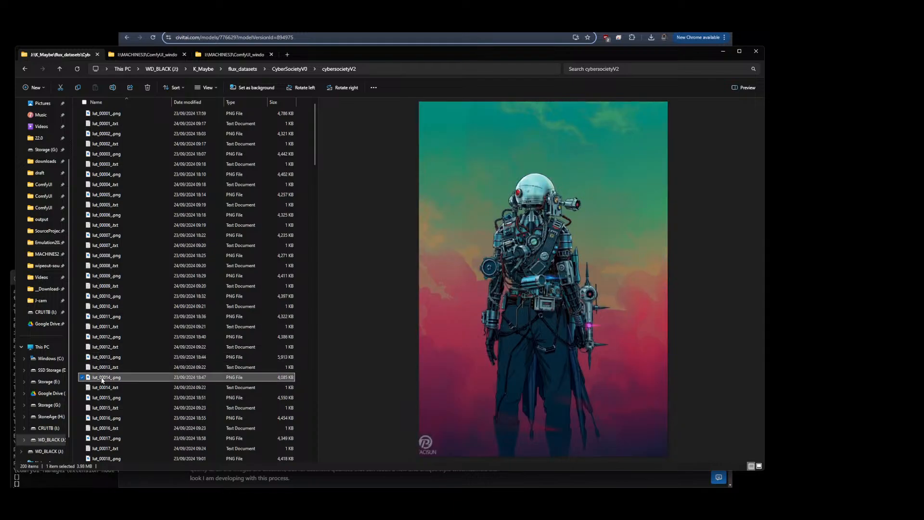
pyautogui.click(103, 398)
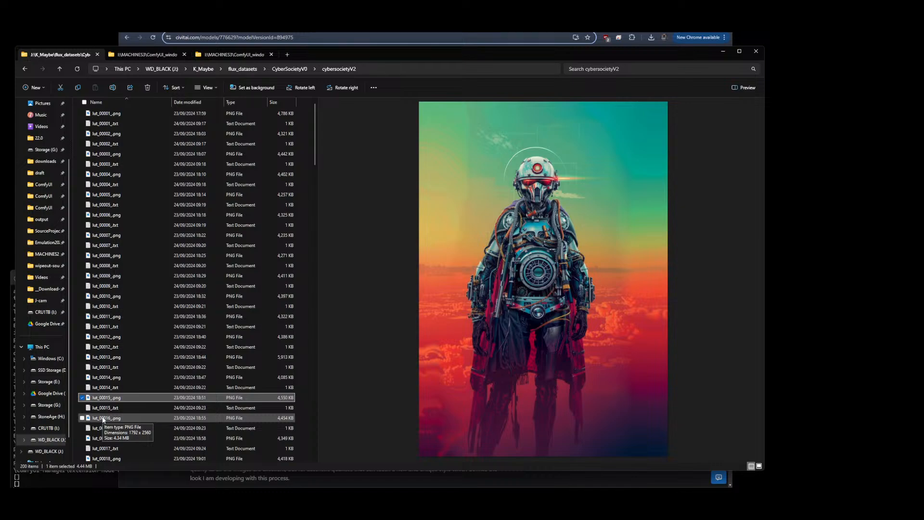
pyautogui.click(102, 418)
pyautogui.click(100, 437)
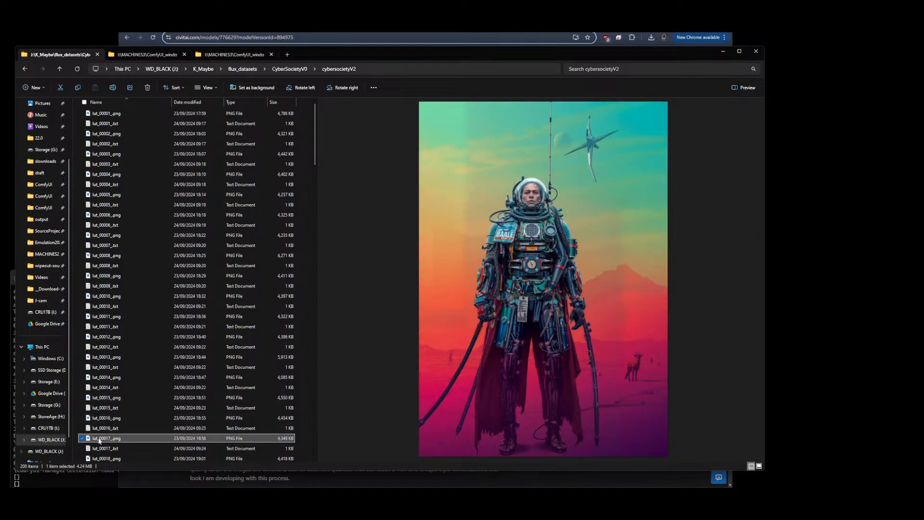
pyautogui.scroll(-3, 123, 396)
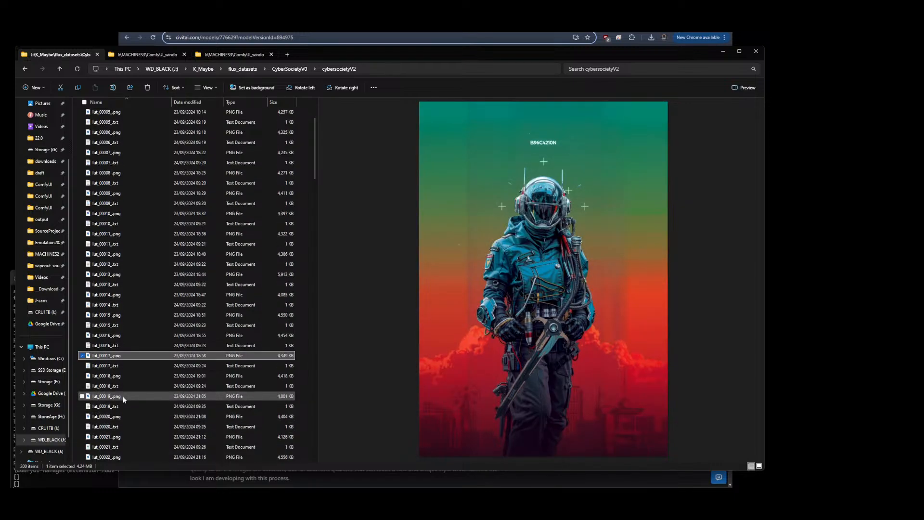
pyautogui.click(99, 375)
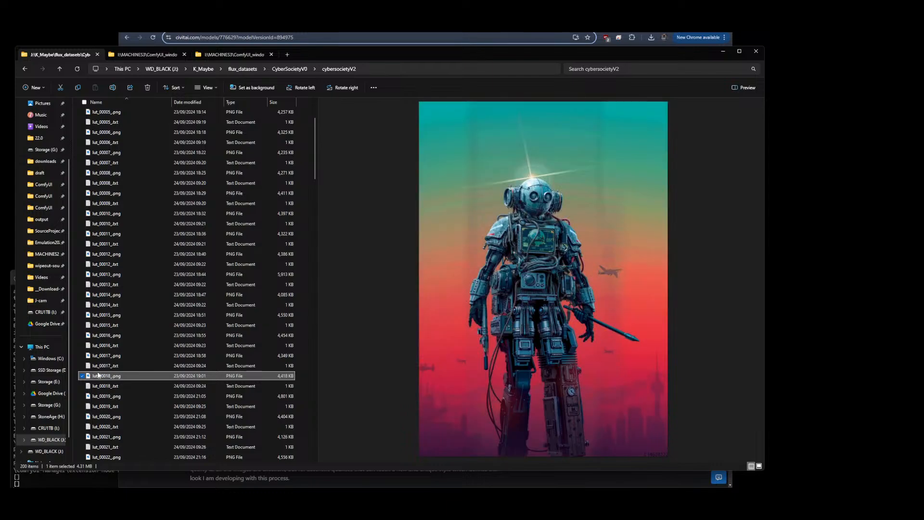
# Scroll further down the cybersocietyV2 folder and preview images lut_00019 through lut_00026
pyautogui.scroll(-3, 154, 350)
pyautogui.click(105, 306)
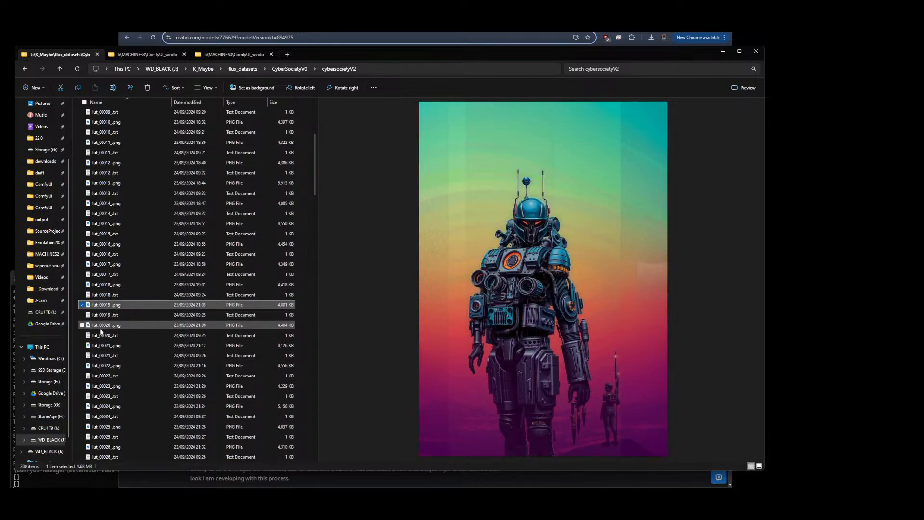
pyautogui.click(101, 325)
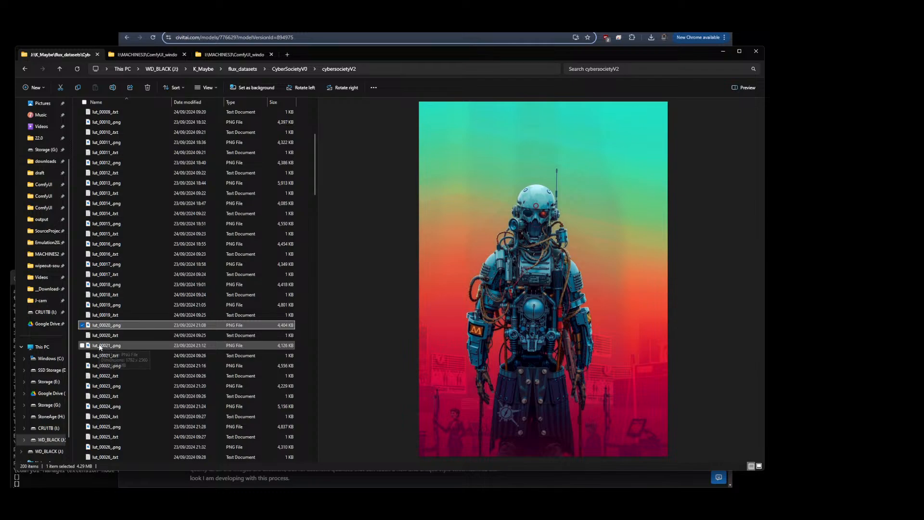
pyautogui.click(100, 345)
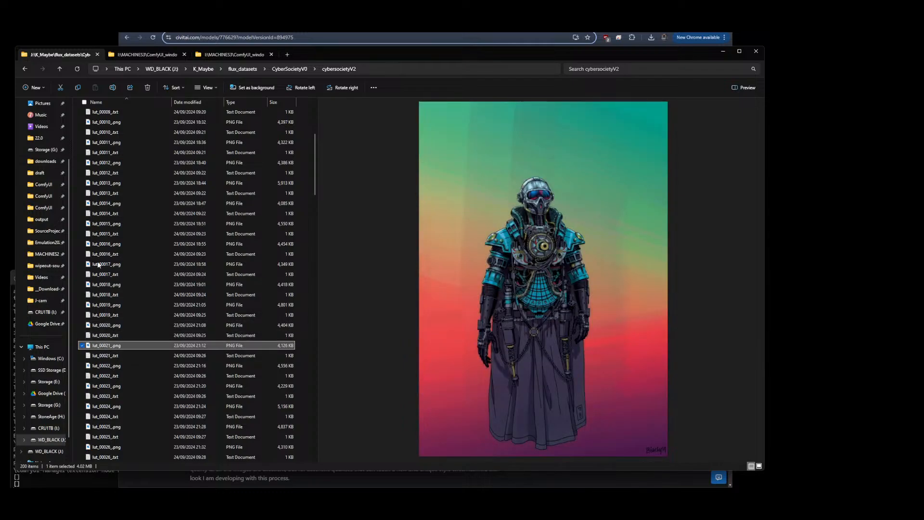
pyautogui.click(99, 366)
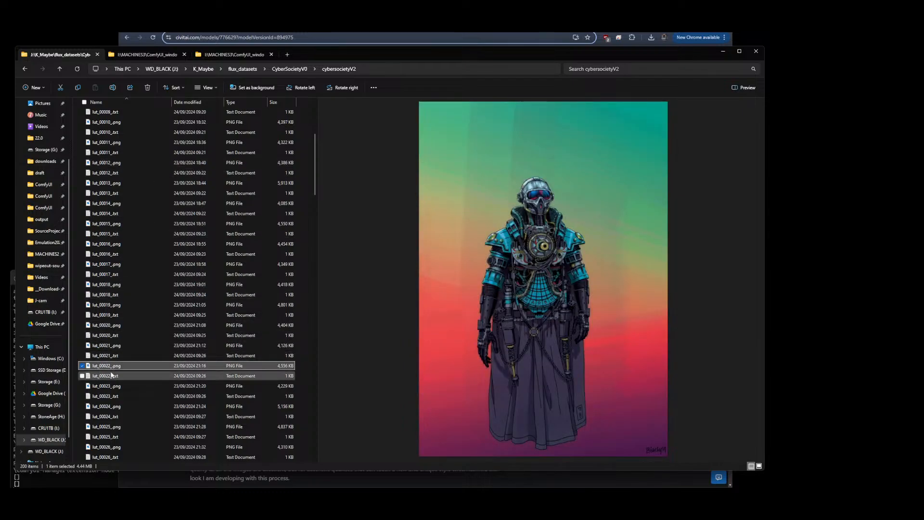
pyautogui.click(102, 387)
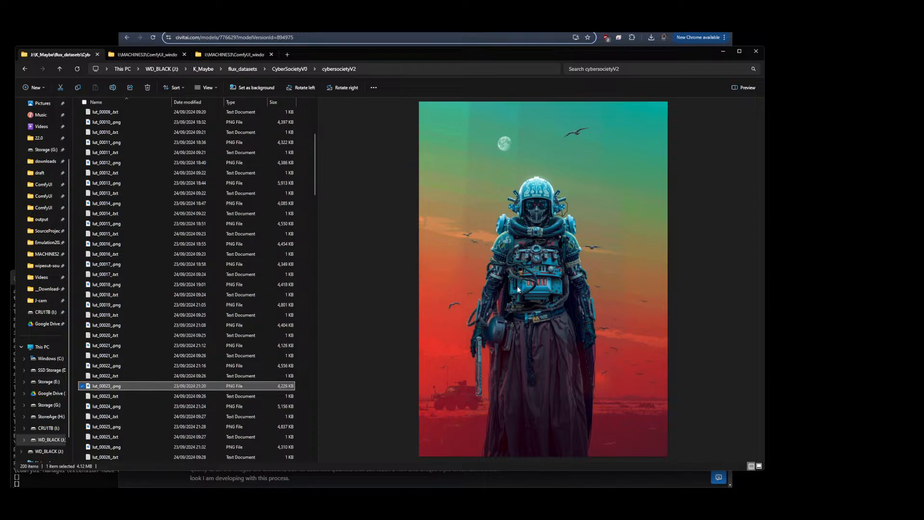
pyautogui.click(111, 407)
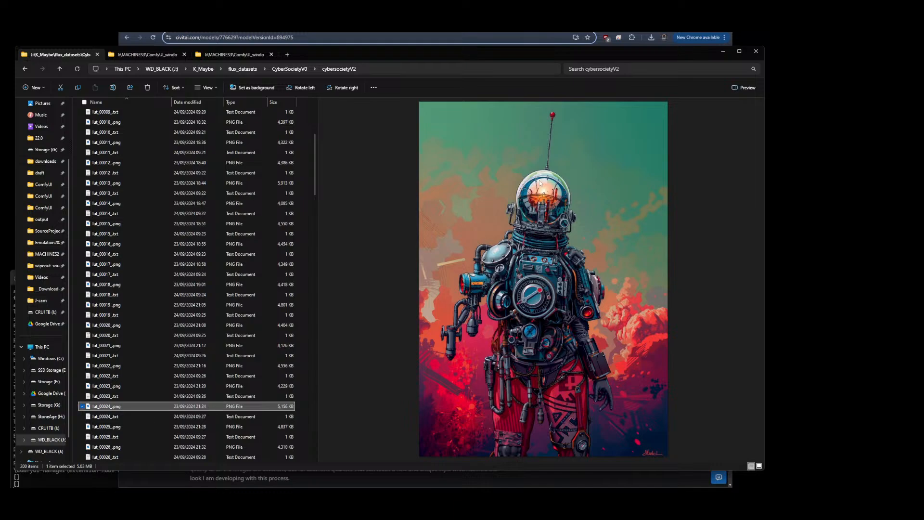
pyautogui.click(157, 427)
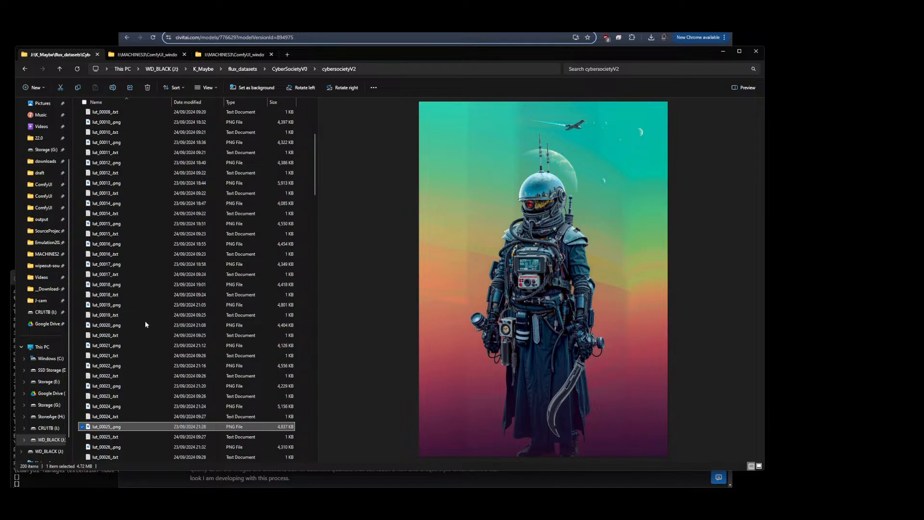
pyautogui.click(111, 446)
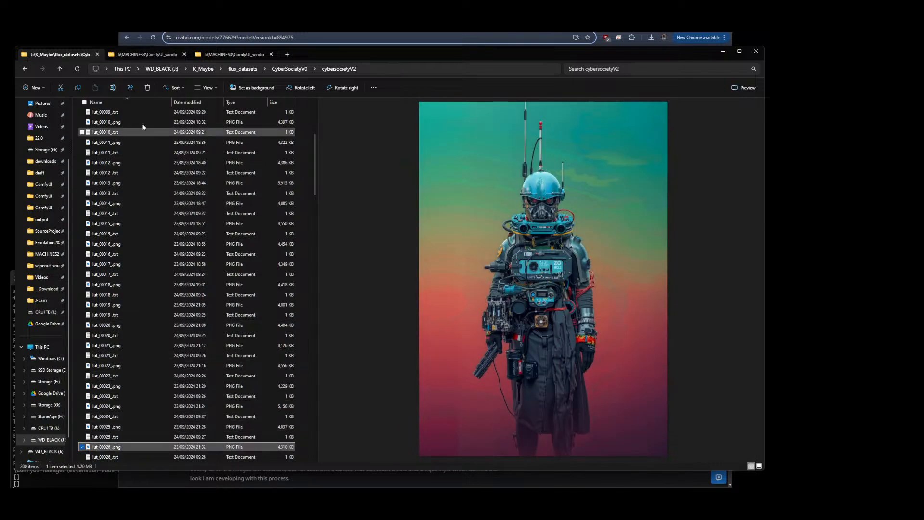
# Go up to CyberSocietyV0, open the cybersamurai-V0 folder and preview its first images
pyautogui.click(296, 71)
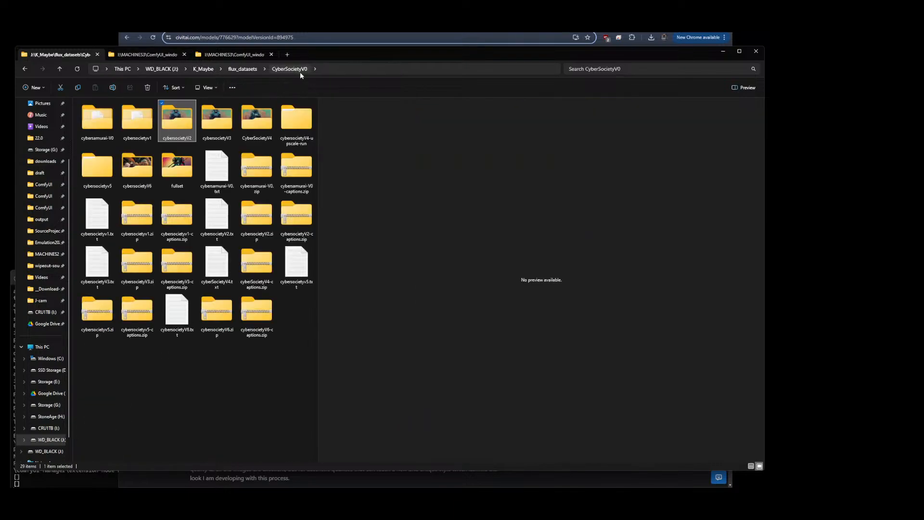
pyautogui.doubleClick(89, 123)
pyautogui.click(102, 124)
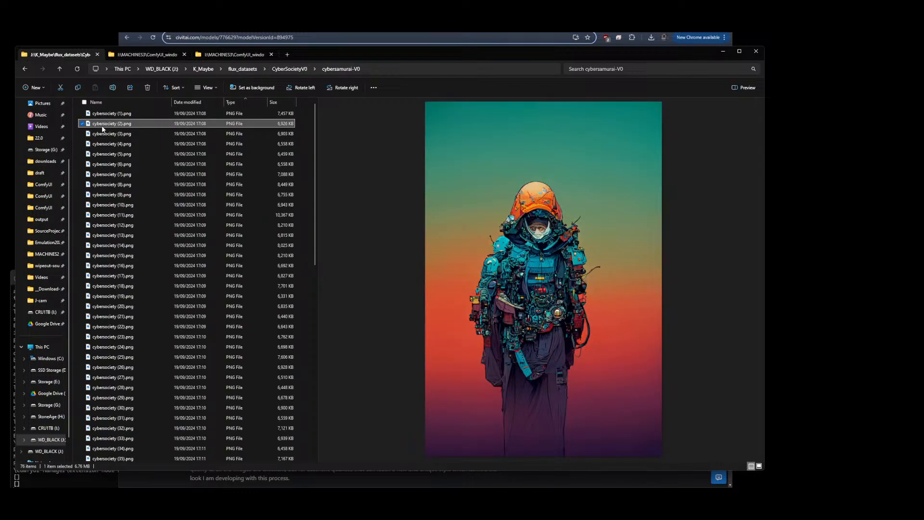
# Preview more cybersamurai-V0 images, cybersociety (6) and (10), and return to the CyberSocietyV0 folder
pyautogui.click(104, 164)
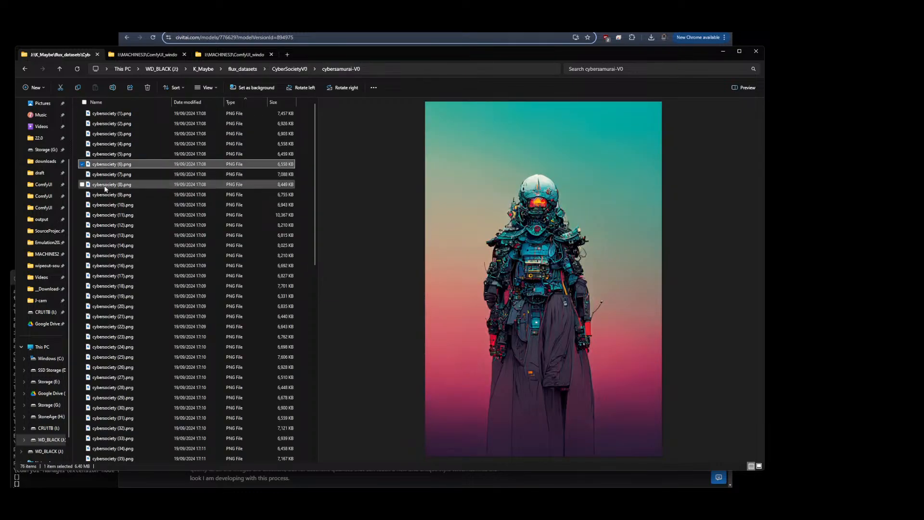
pyautogui.click(107, 206)
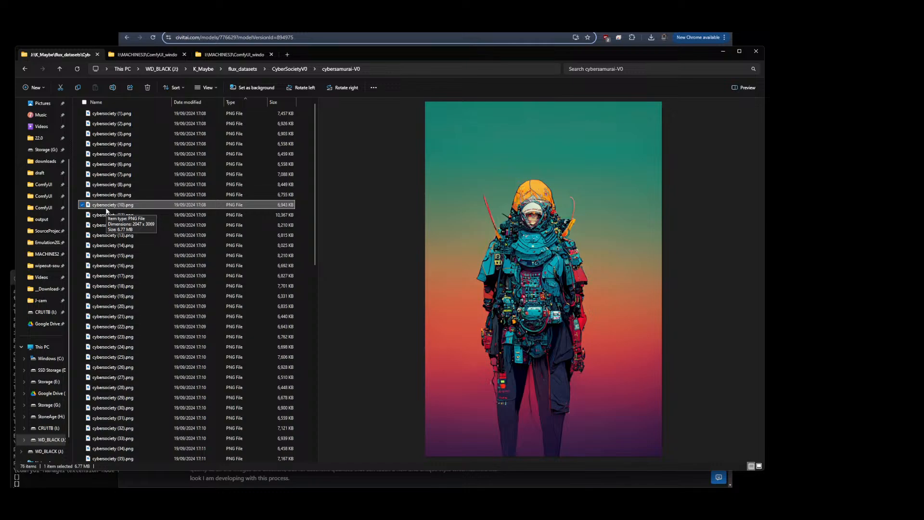
pyautogui.click(287, 69)
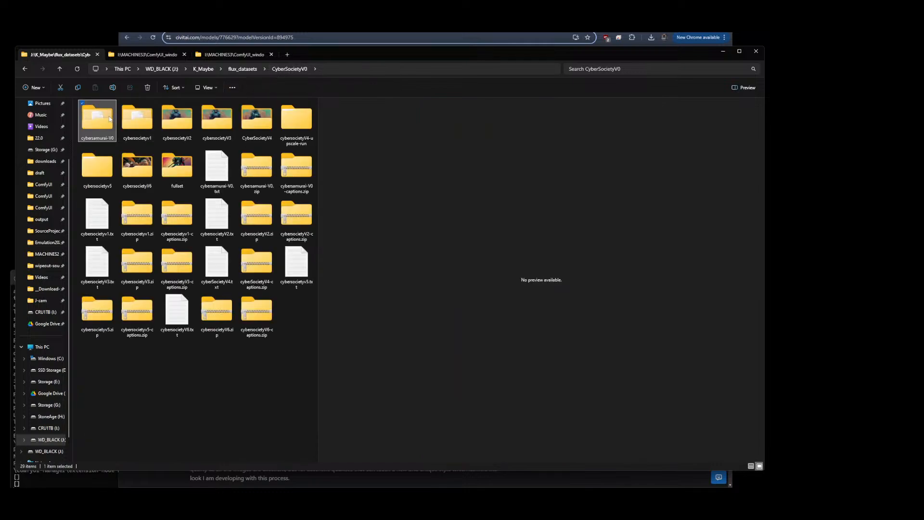
# Open the cybersocietyv1 folder and preview its images cybersociety (2) through (7), then go back up
pyautogui.doubleClick(147, 122)
pyautogui.click(110, 134)
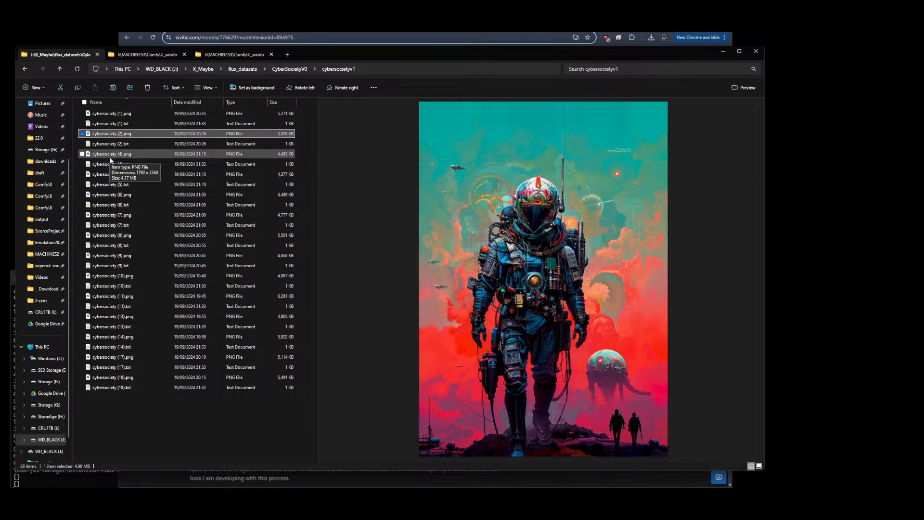
pyautogui.click(110, 155)
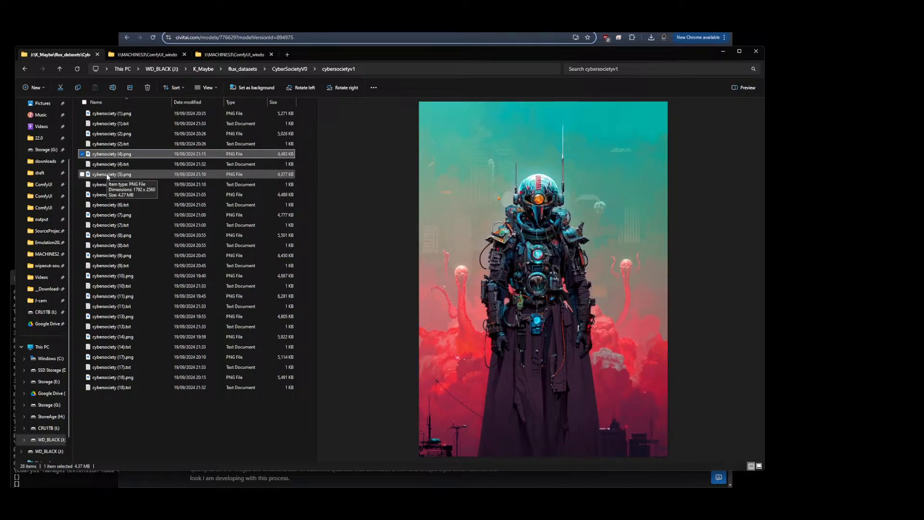
pyautogui.click(108, 174)
pyautogui.click(108, 204)
pyautogui.click(110, 215)
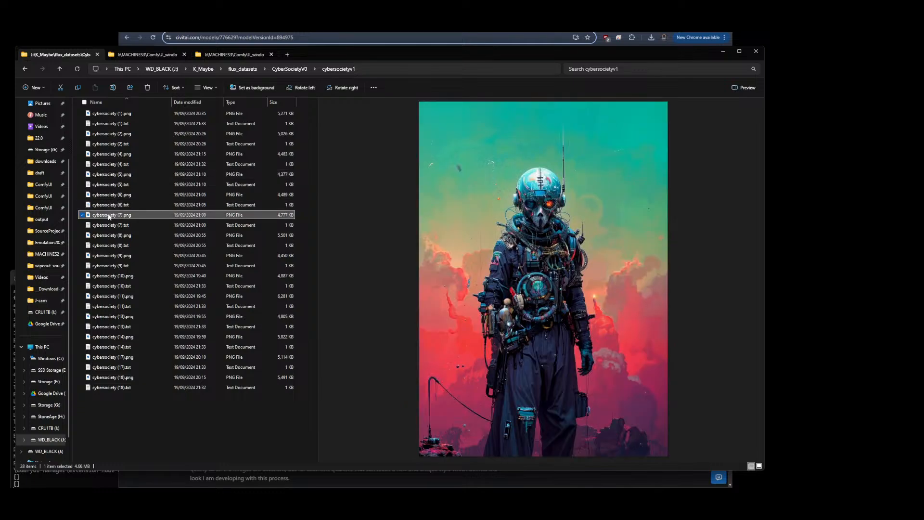
pyautogui.click(281, 69)
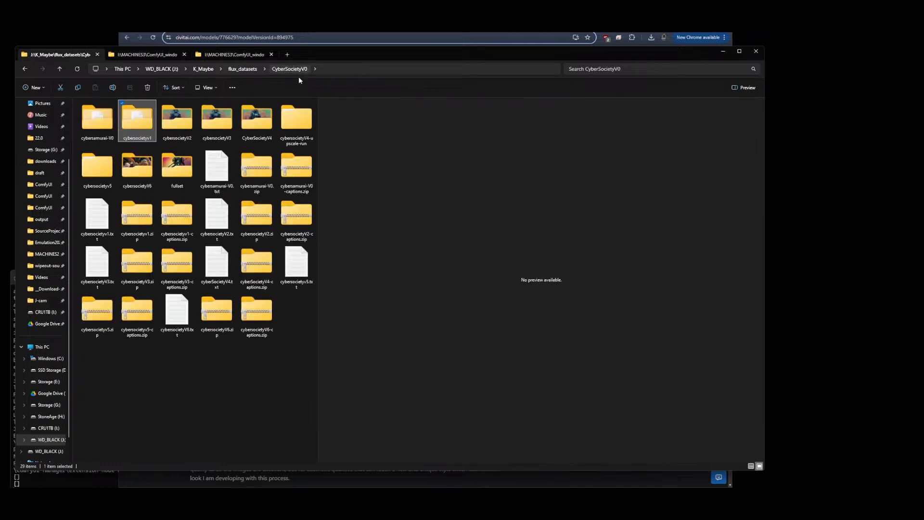
# Open the cybersocietyV2 folder and preview images from lut_00003 down to lut_00058, then go back up
pyautogui.doubleClick(182, 120)
pyautogui.click(105, 154)
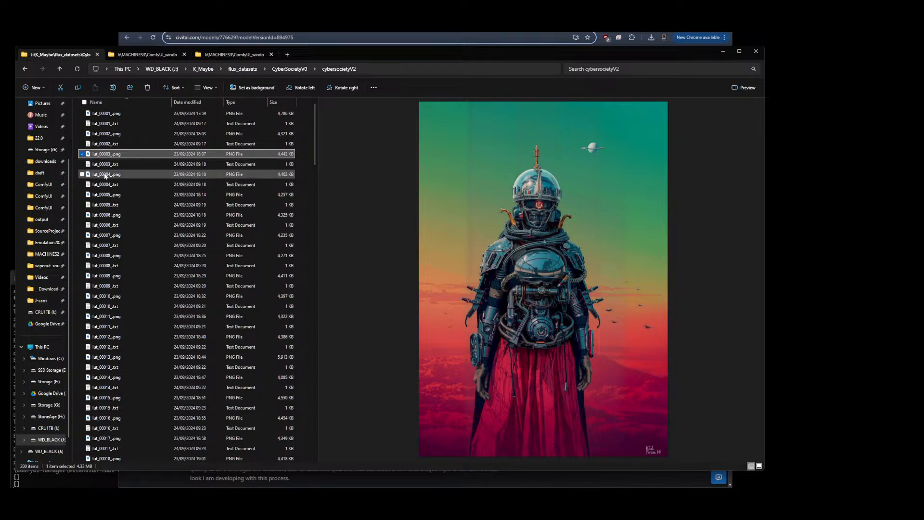
pyautogui.click(104, 175)
pyautogui.scroll(-4, 140, 236)
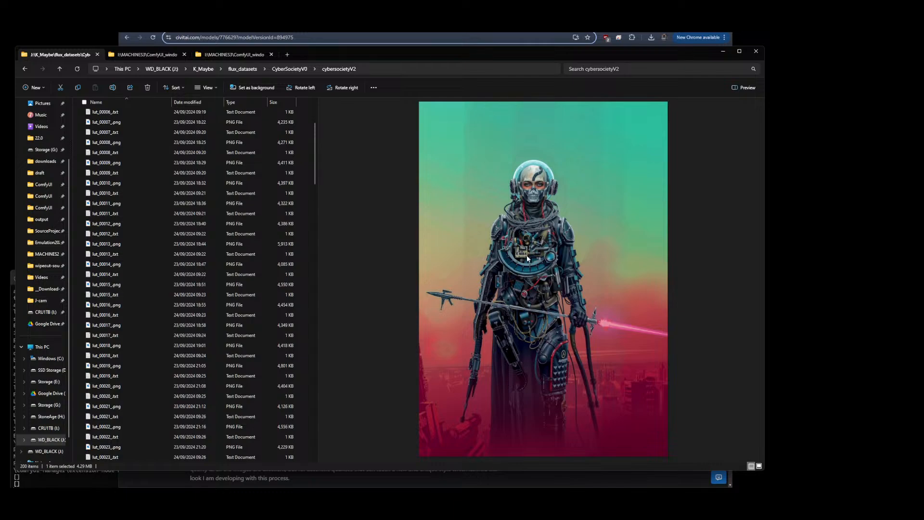
pyautogui.click(111, 226)
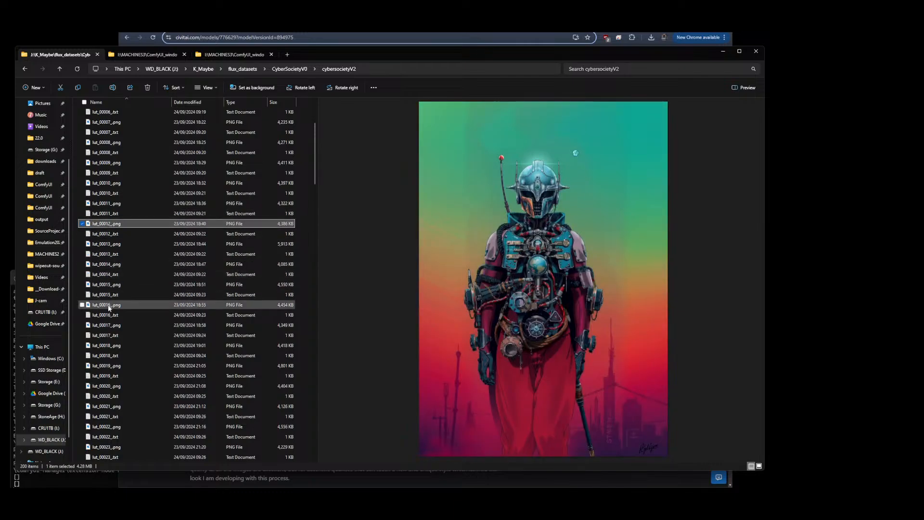
pyautogui.click(124, 323)
pyautogui.scroll(-7, 123, 322)
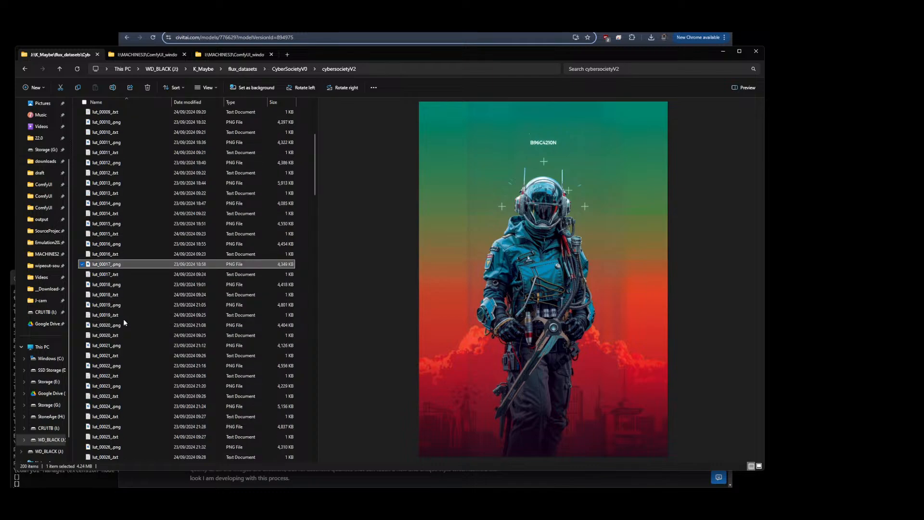
pyautogui.click(119, 358)
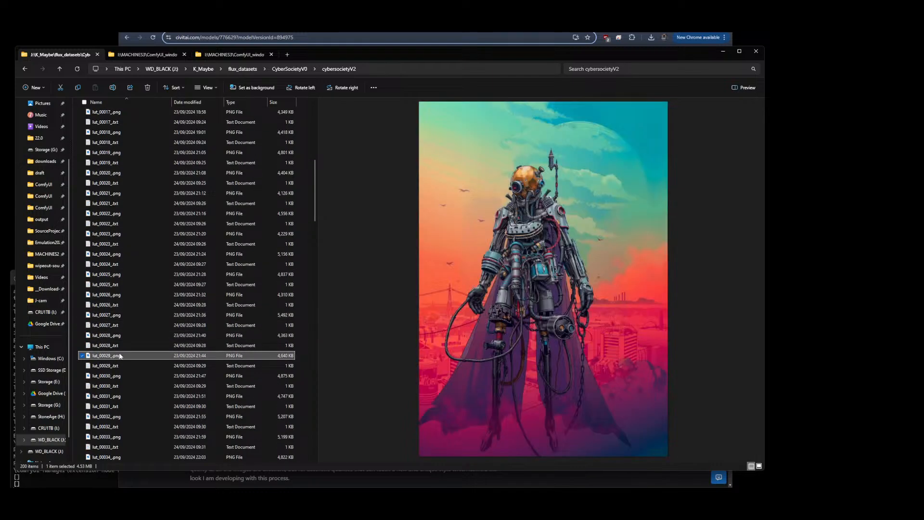
pyautogui.scroll(-20, 120, 356)
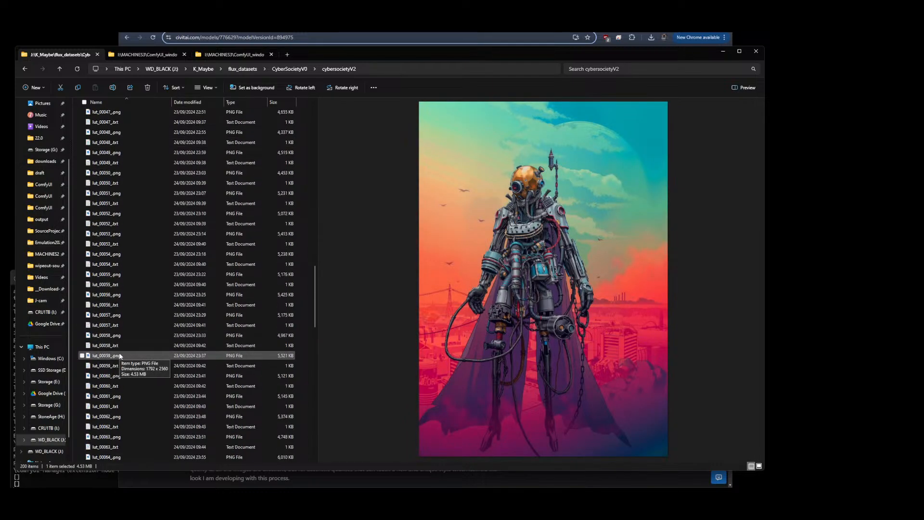
pyautogui.click(100, 337)
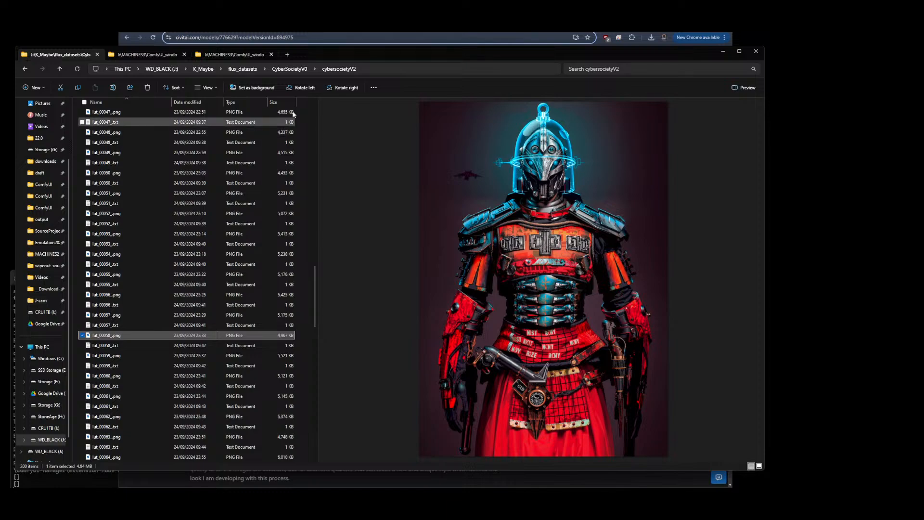
pyautogui.click(289, 69)
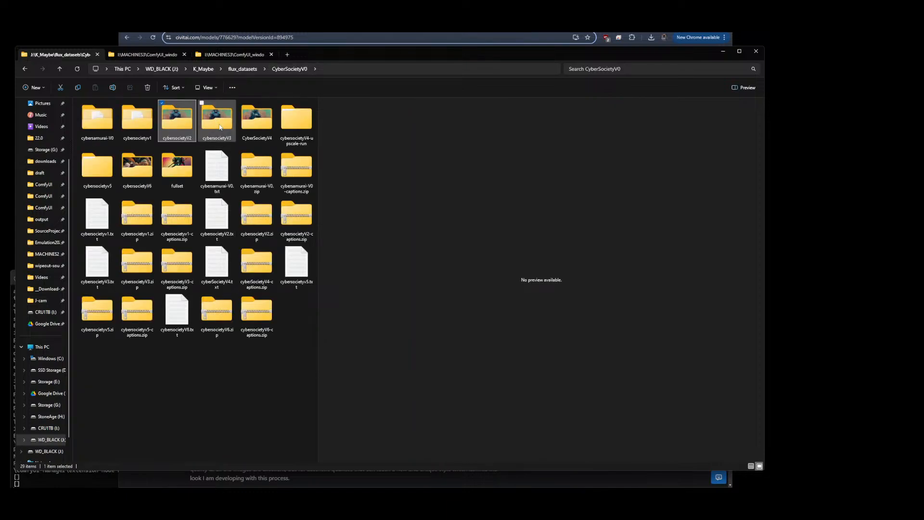
# Open the cybersocietyV3 folder and preview images lut_00002, lut_00004, lut_00009 and lut_00011, then go back up
pyautogui.doubleClick(219, 127)
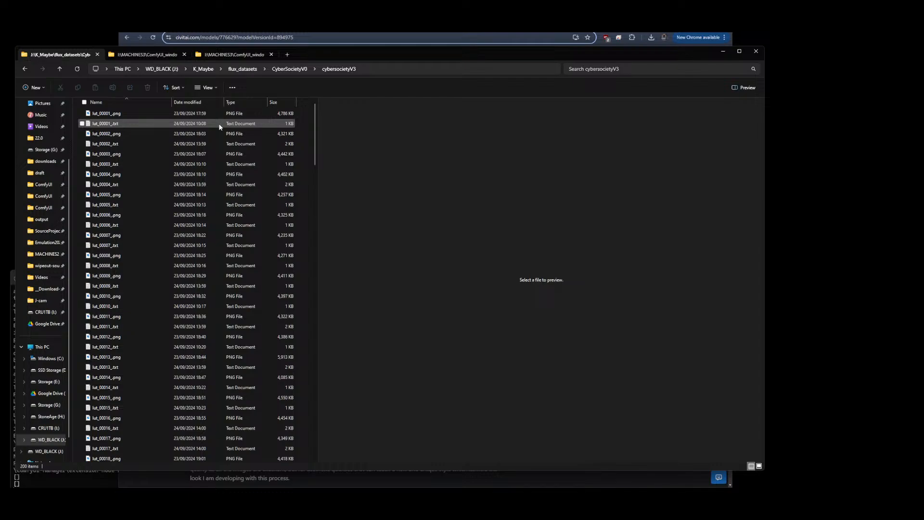
pyautogui.click(108, 136)
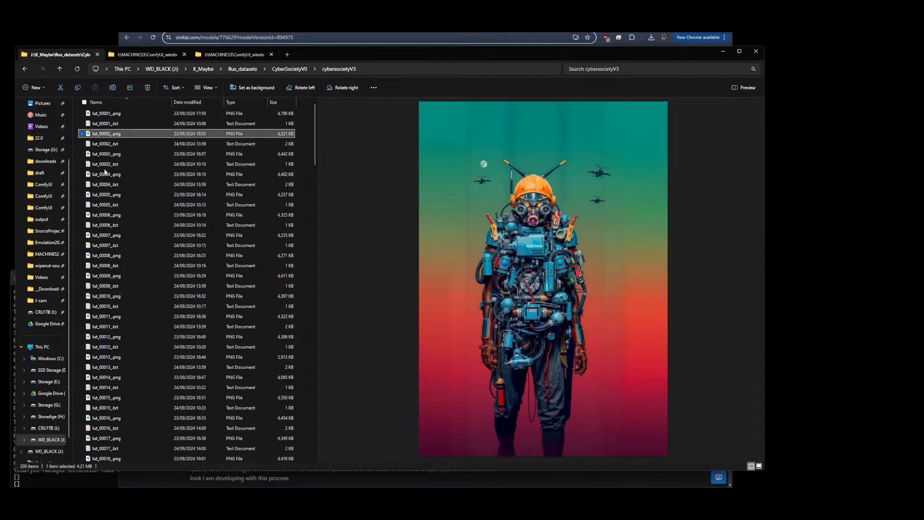
pyautogui.click(105, 174)
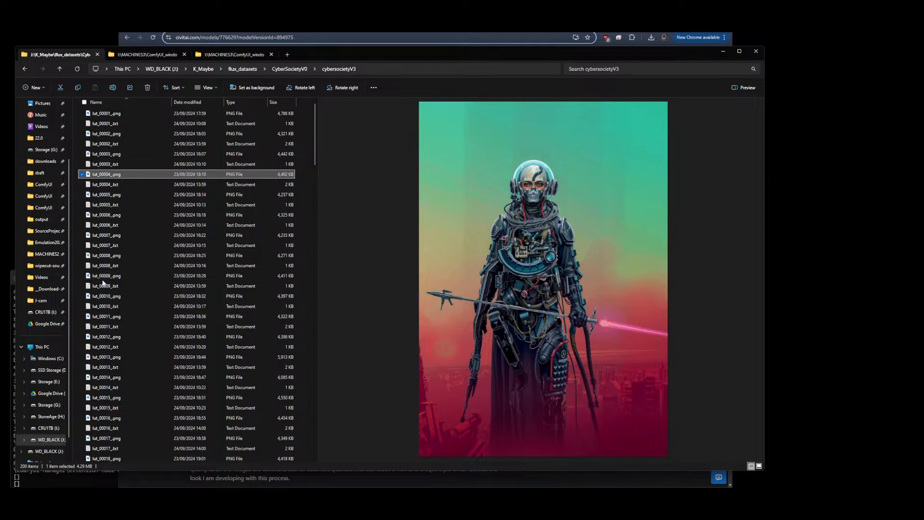
pyautogui.click(103, 278)
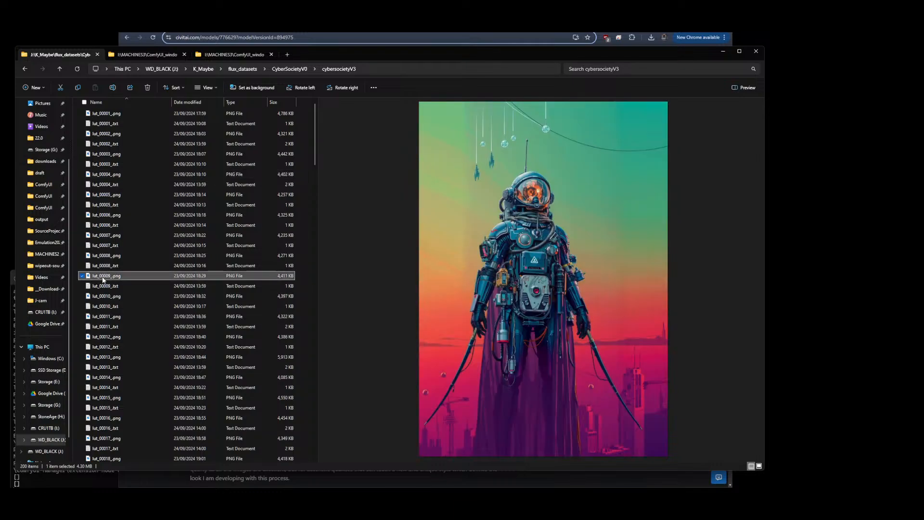
pyautogui.click(100, 318)
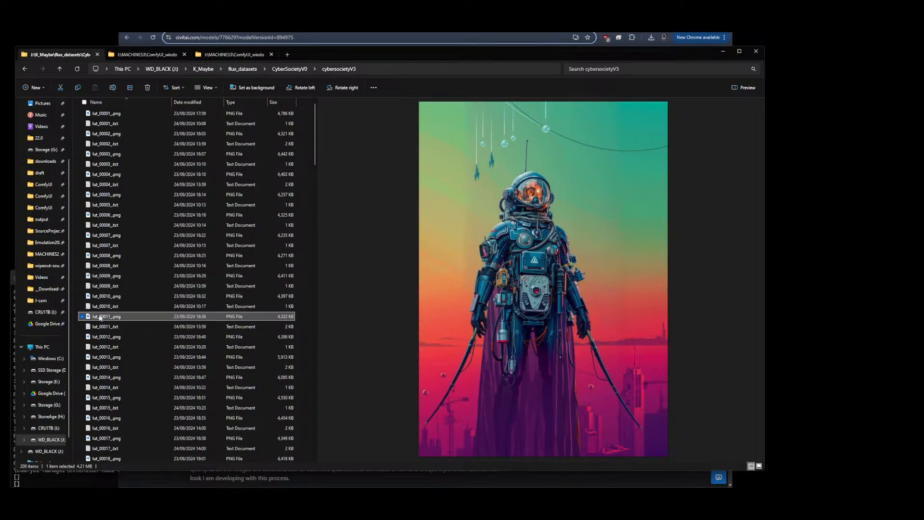
pyautogui.click(277, 69)
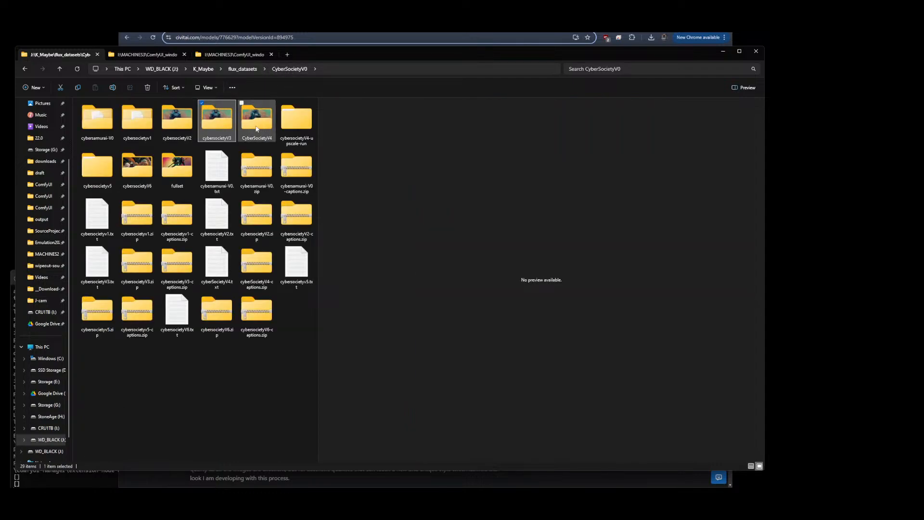
pyautogui.click(246, 128)
pyautogui.click(218, 126)
pyautogui.click(260, 124)
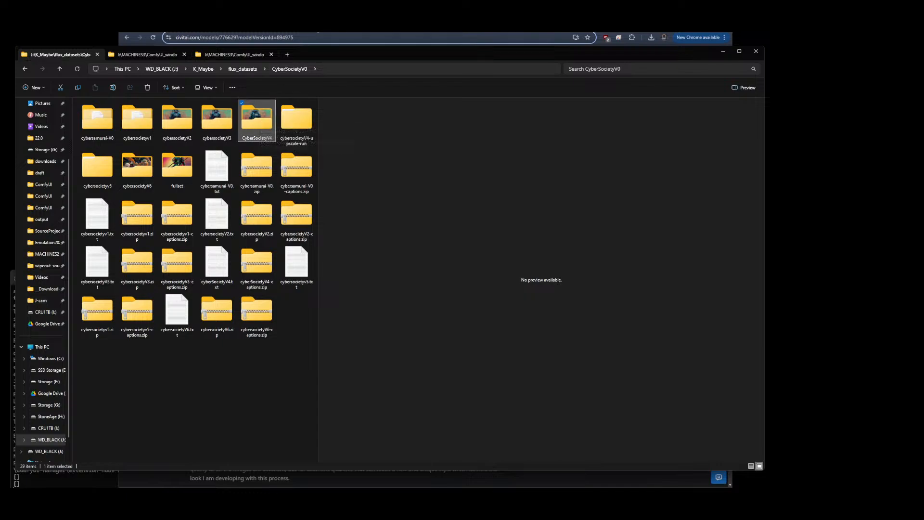
# Switch to the browser's DJZ CyberSociety model page and open the v3 version
pyautogui.click(314, 31)
pyautogui.scroll(3, 399, 232)
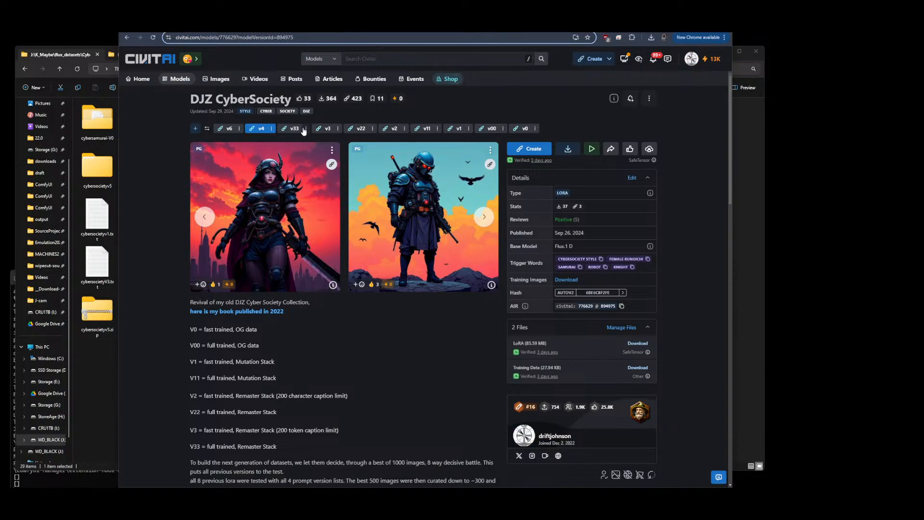
pyautogui.click(322, 132)
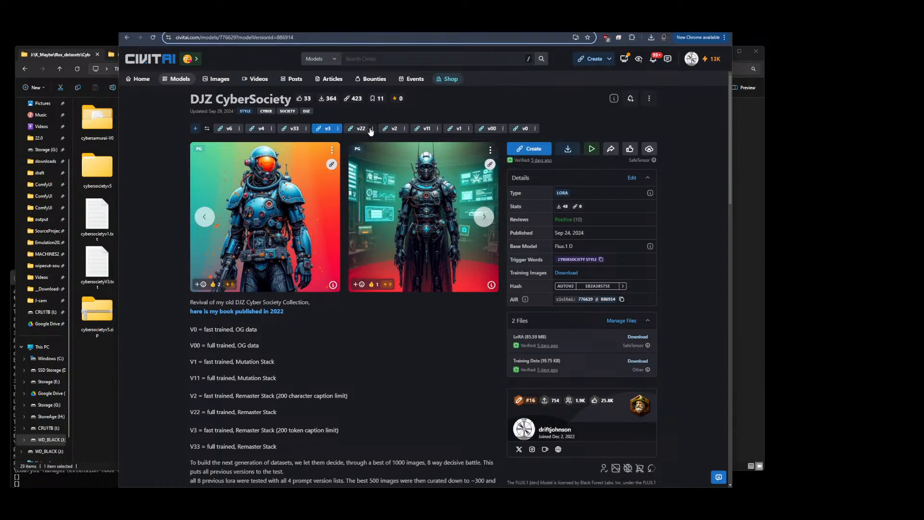
pyautogui.click(93, 381)
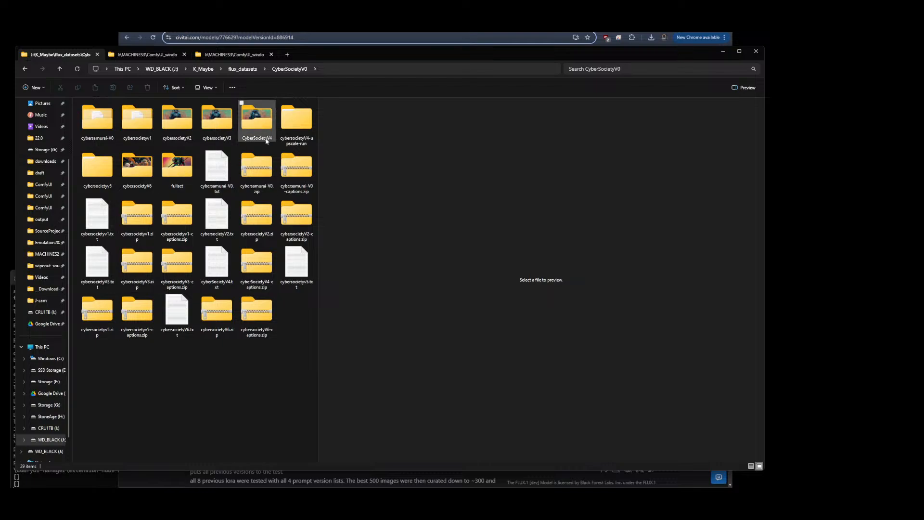
pyautogui.click(295, 41)
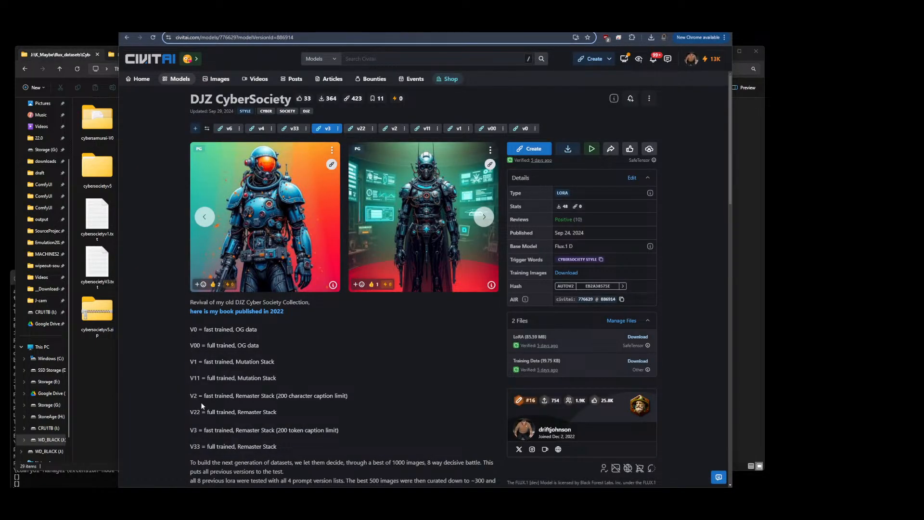
pyautogui.click(107, 390)
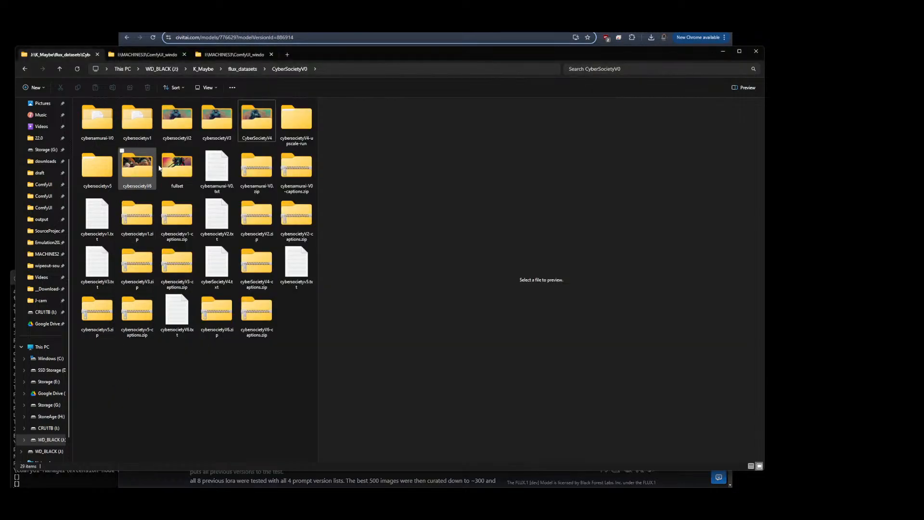
pyautogui.doubleClick(185, 122)
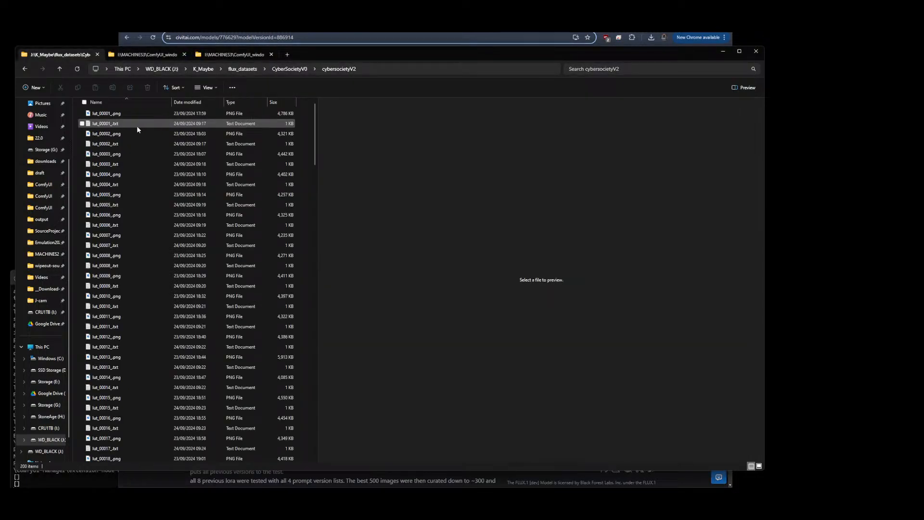
pyautogui.click(289, 70)
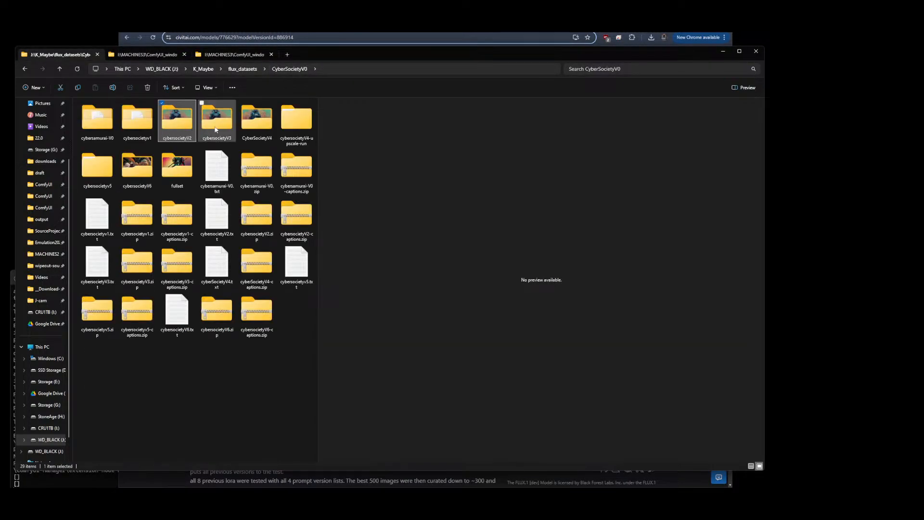
pyautogui.click(215, 129)
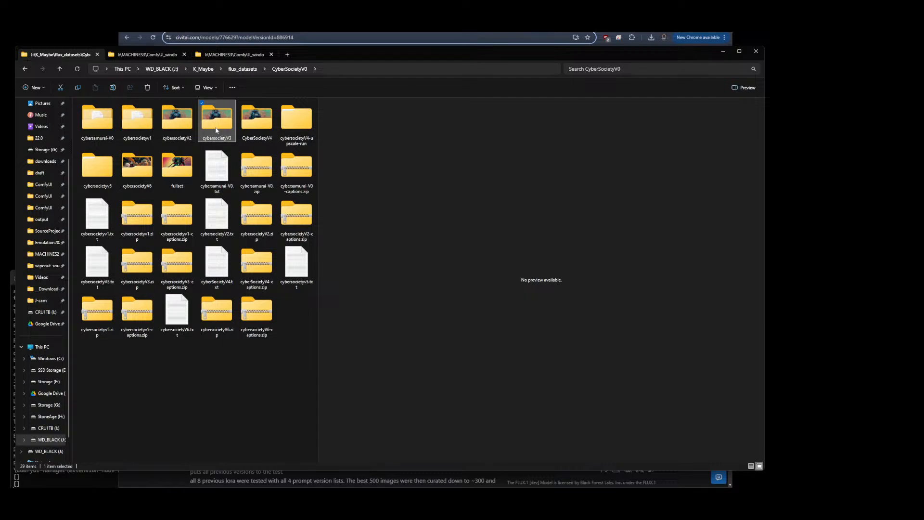
# Compare the v2 and v3 versions' sample images on the DJZ CyberSociety model page
pyautogui.click(359, 35)
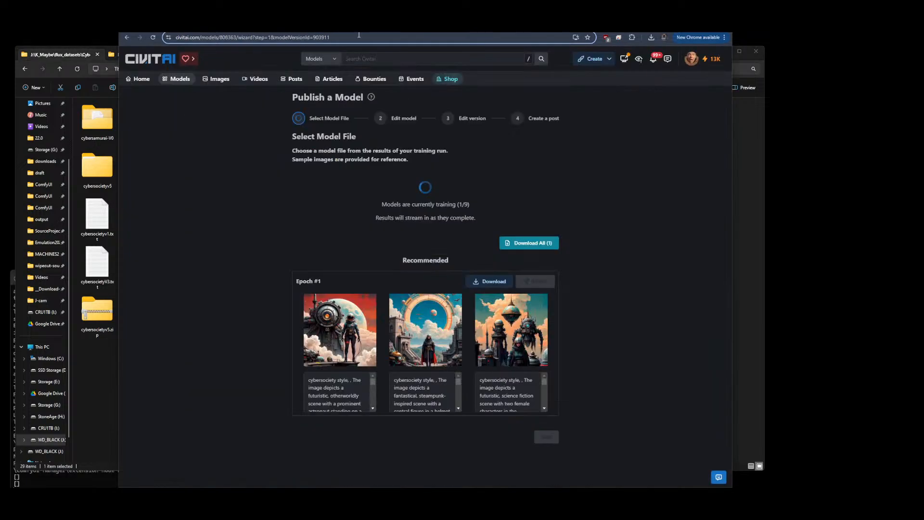
pyautogui.hotkey('ctrl', 'Tab')
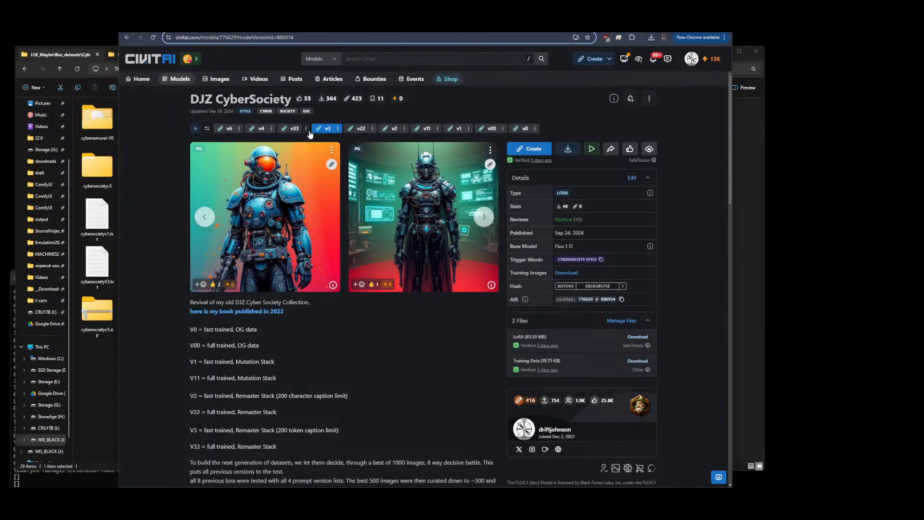
pyautogui.click(389, 129)
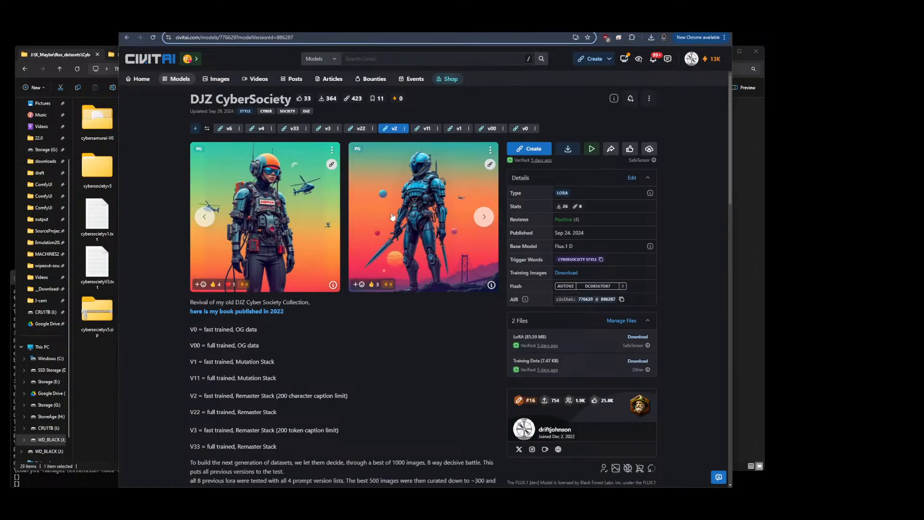
pyautogui.click(485, 222)
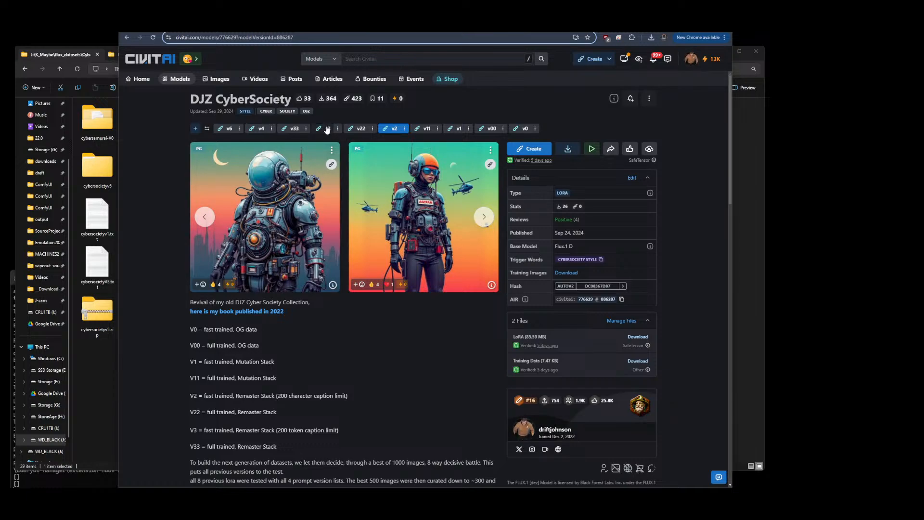
pyautogui.click(327, 129)
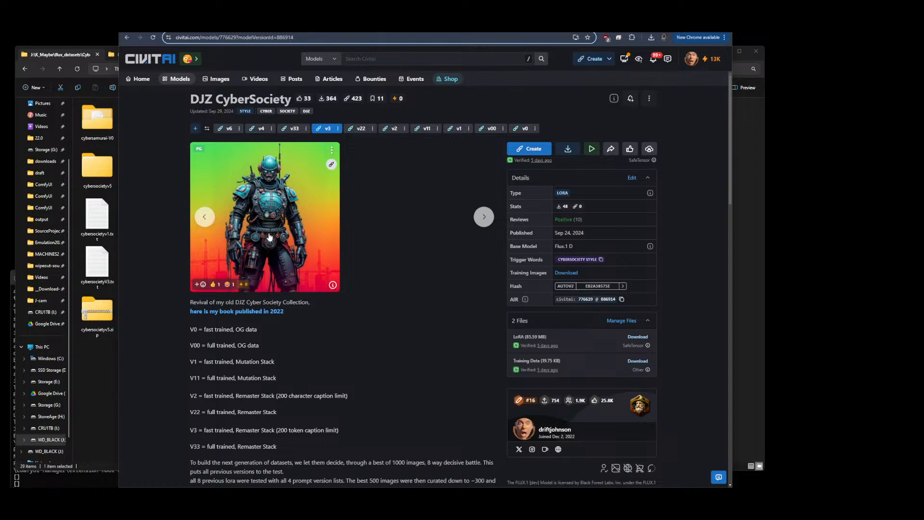
# Open the v3 sample image's details, expand its full prompt and select the prompt text to read it
pyautogui.click(268, 226)
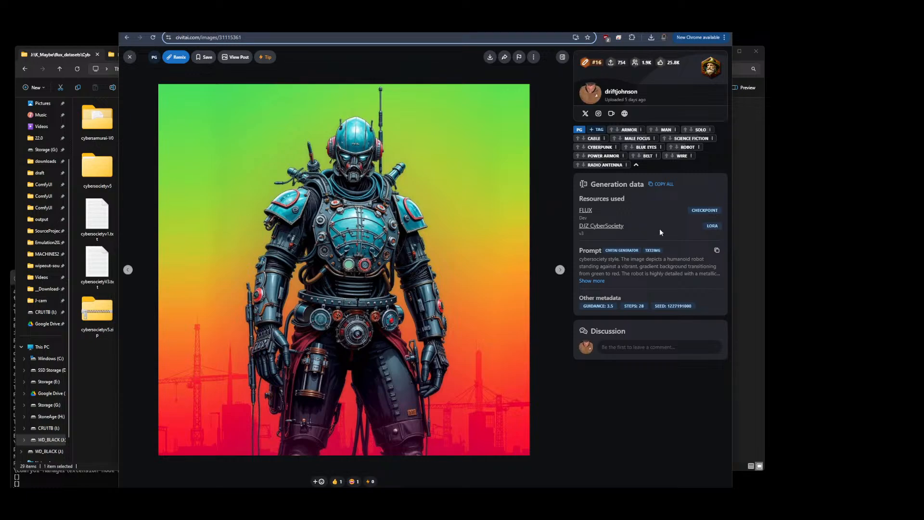
pyautogui.click(591, 281)
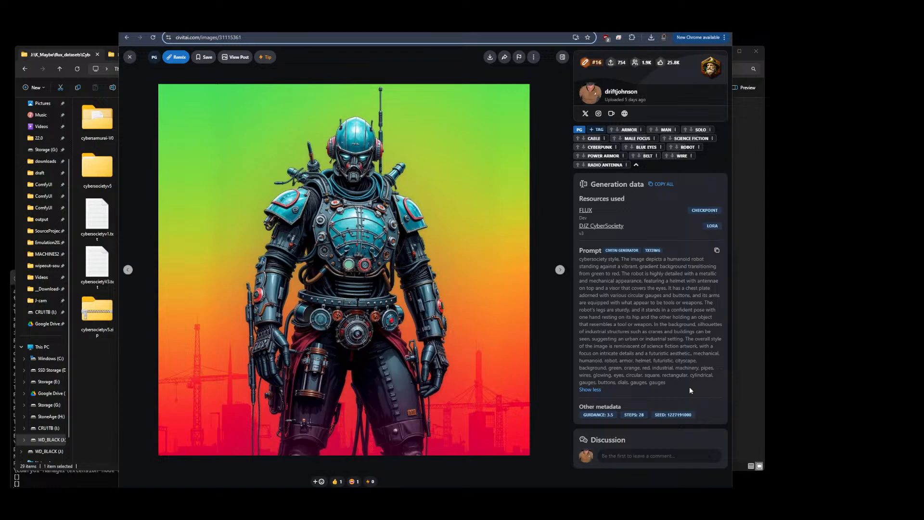
pyautogui.moveTo(664, 382); pyautogui.dragTo(582, 261)
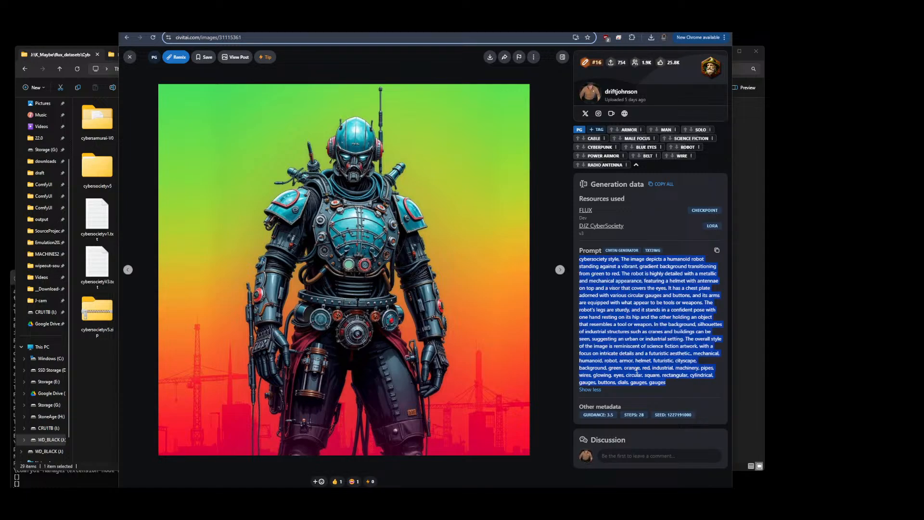
pyautogui.click(469, 279)
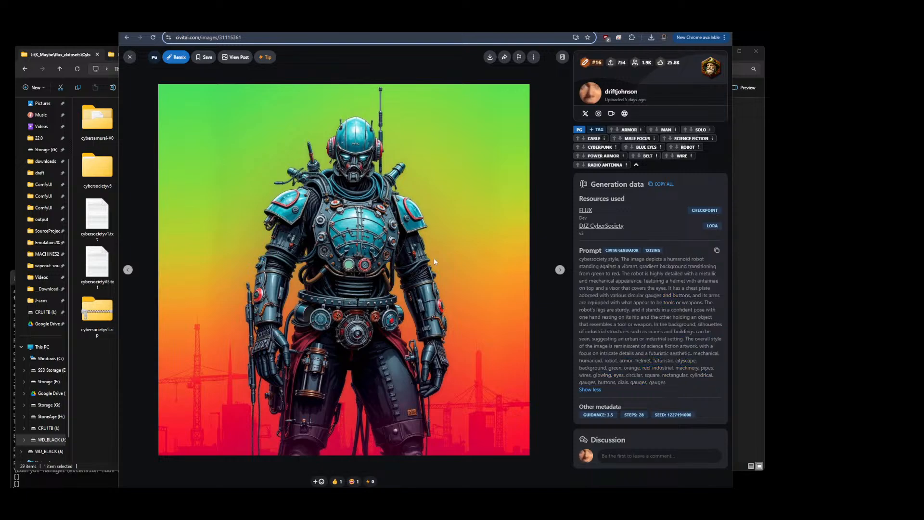
pyautogui.moveTo(667, 382); pyautogui.dragTo(578, 260)
pyautogui.click(668, 384)
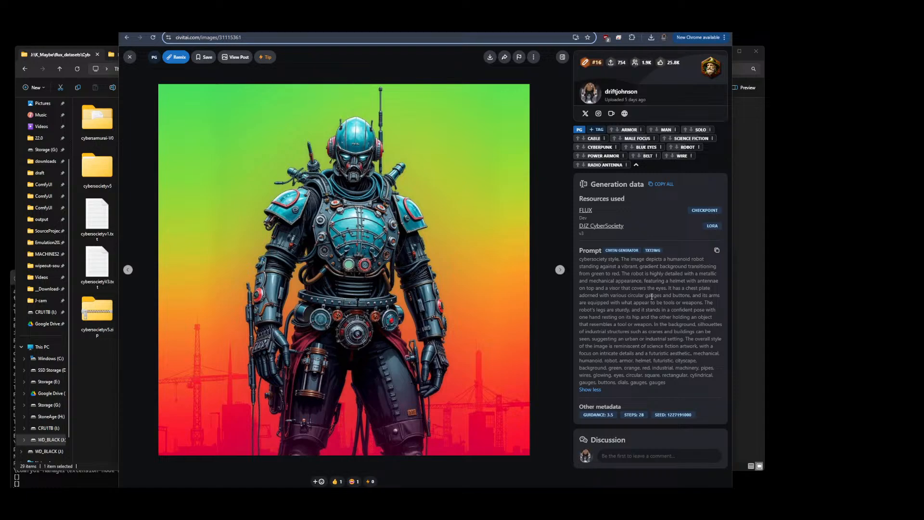
pyautogui.click(130, 57)
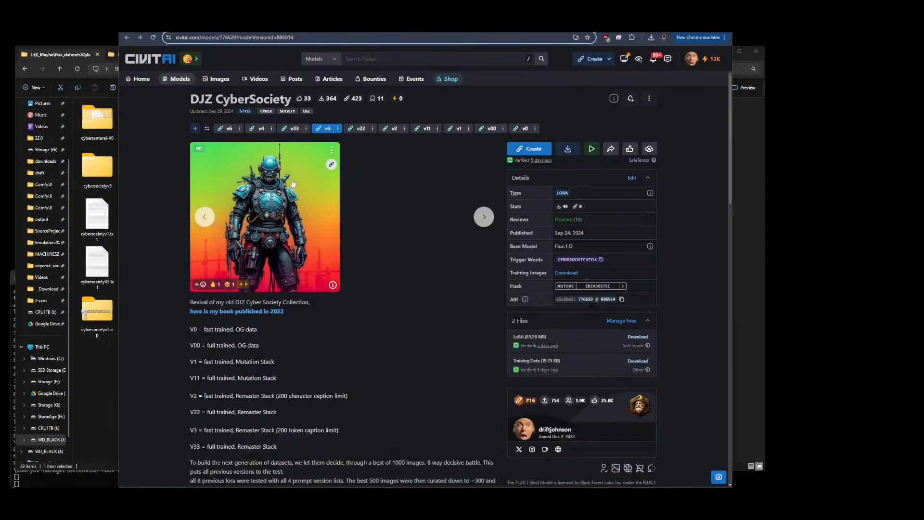
# Switch to the v2 version, open its sample image, expand the prompt and browse through the next images
pyautogui.click(390, 130)
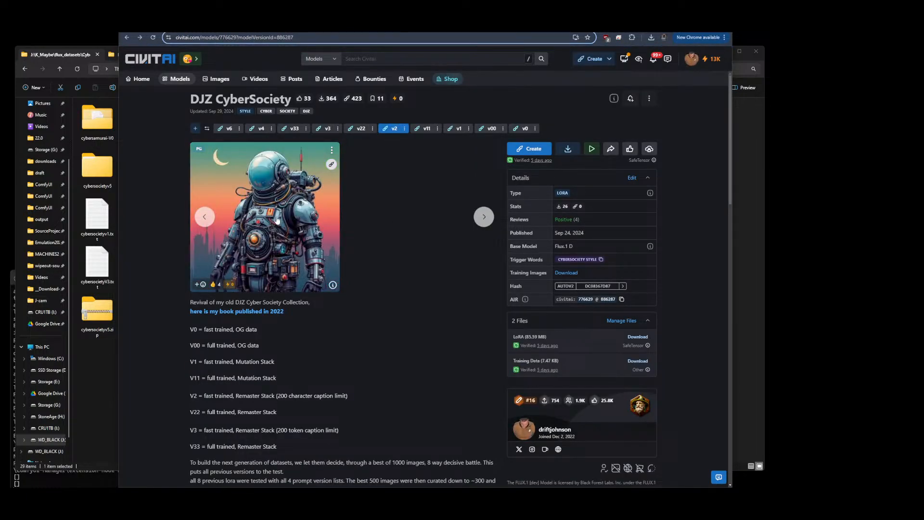
pyautogui.click(278, 220)
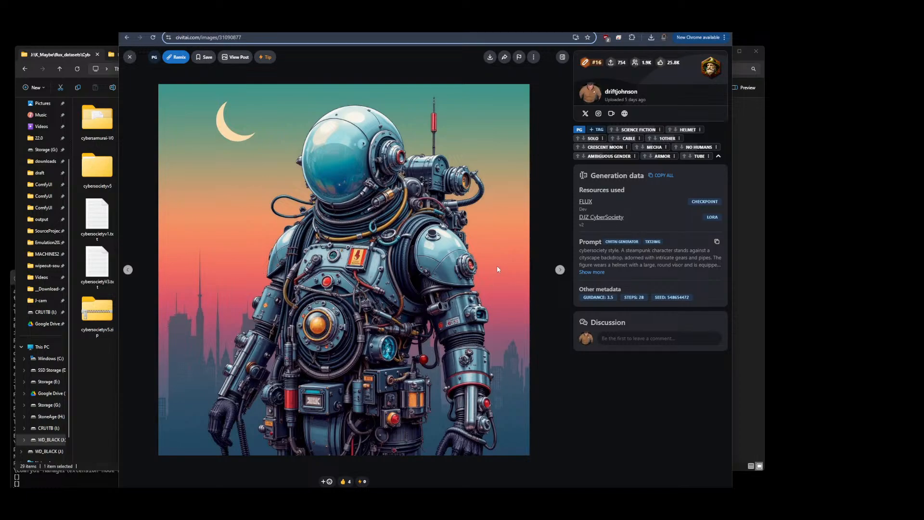
pyautogui.click(585, 273)
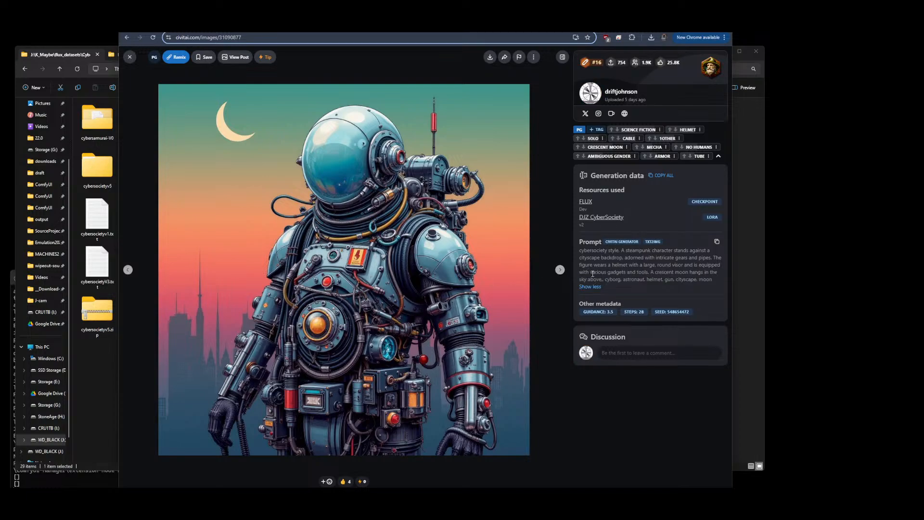
pyautogui.moveTo(712, 279); pyautogui.dragTo(580, 256)
pyautogui.click(719, 283)
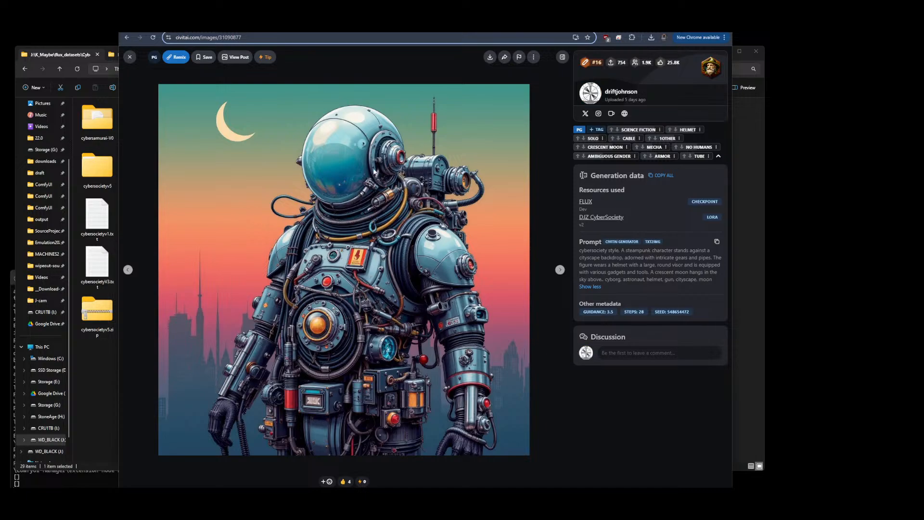
pyautogui.click(559, 270)
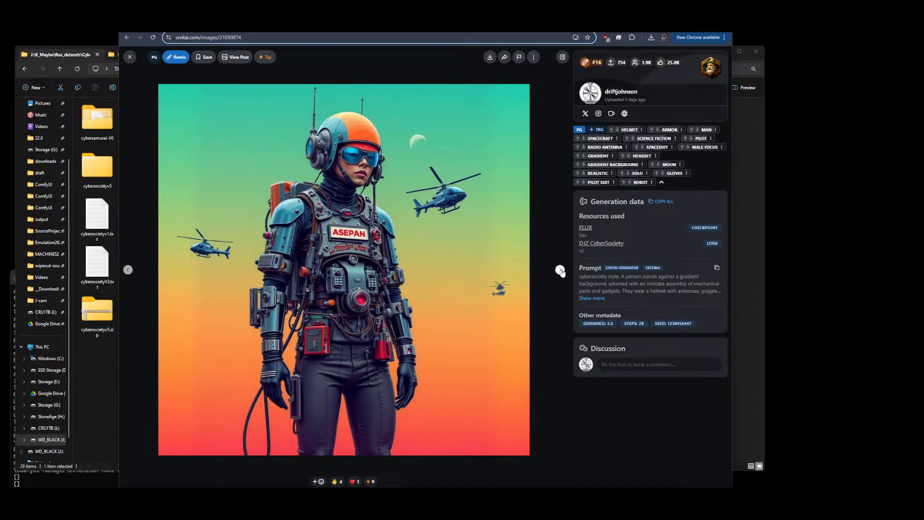
pyautogui.click(559, 270)
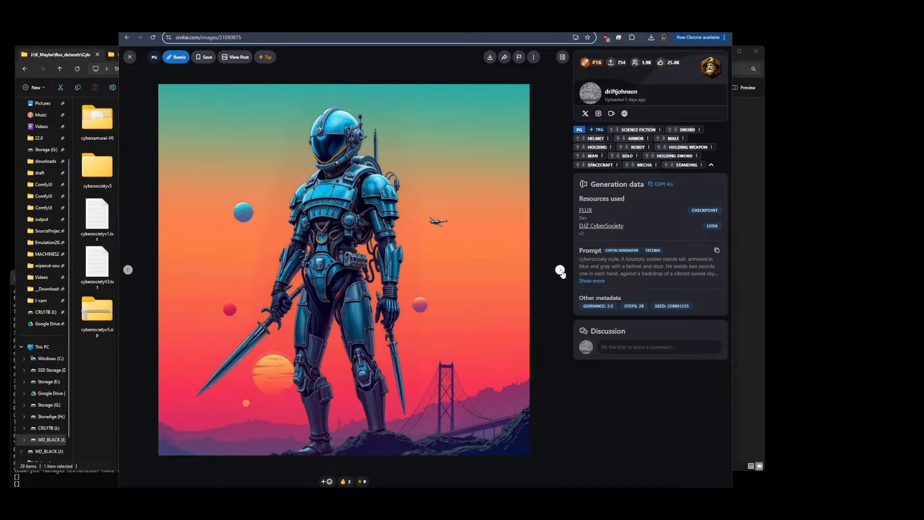
pyautogui.click(129, 57)
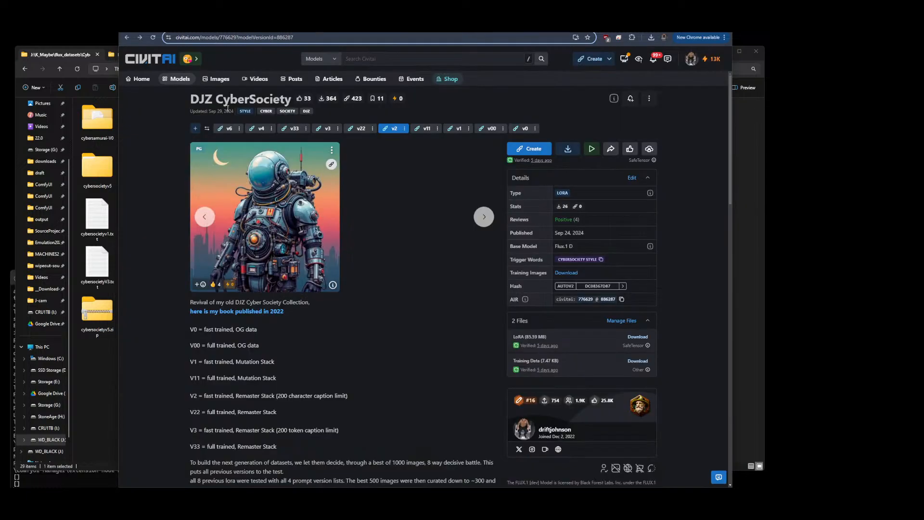
# Return to the v3 version and browse through its sample images and their generation data
pyautogui.click(328, 131)
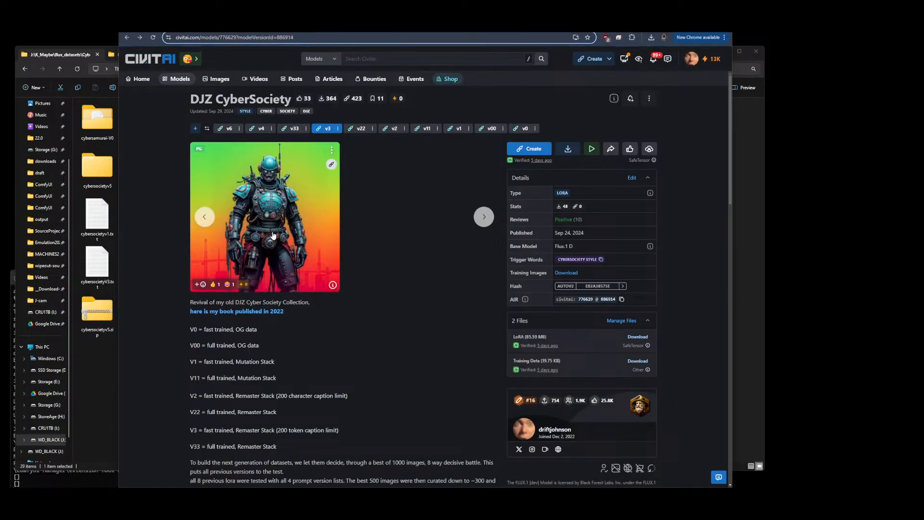
pyautogui.click(275, 225)
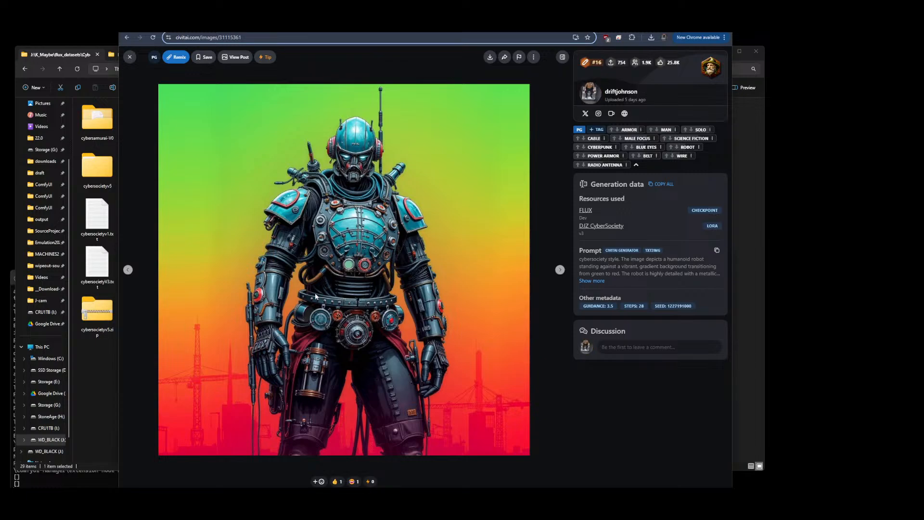
pyautogui.click(560, 269)
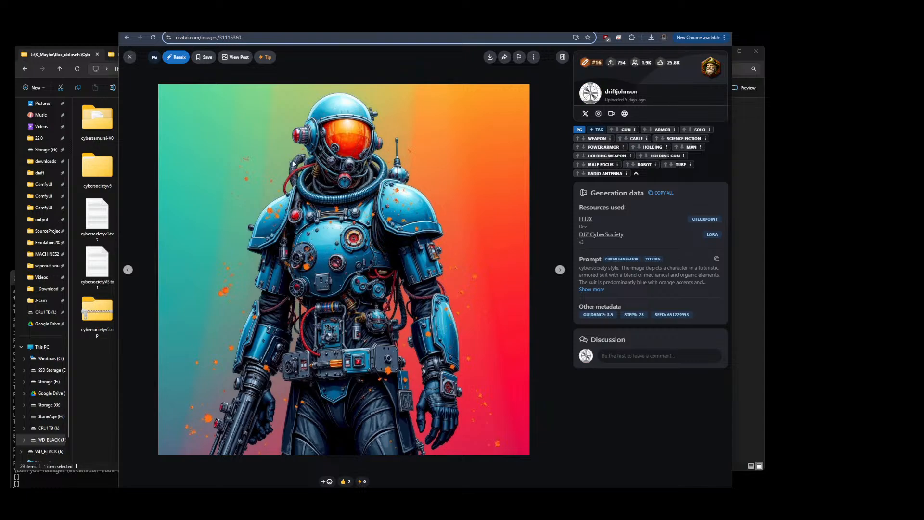
pyautogui.click(559, 271)
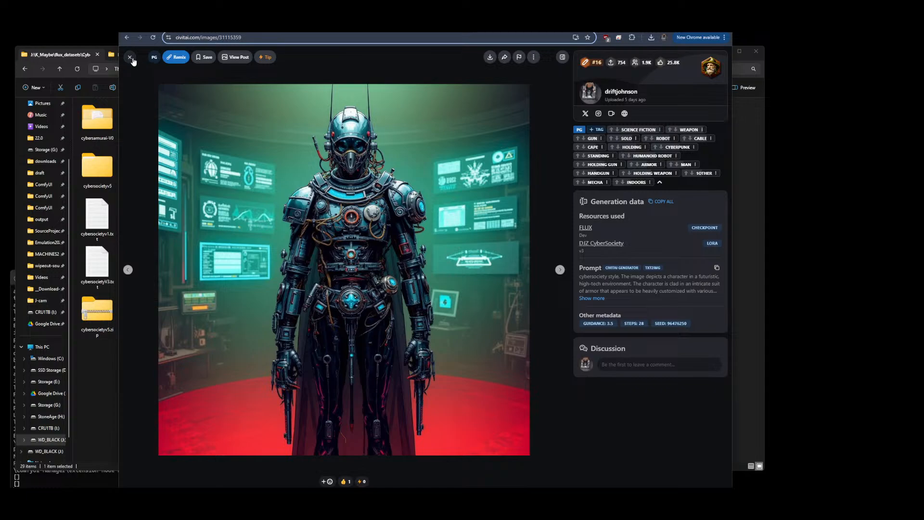
pyautogui.click(130, 57)
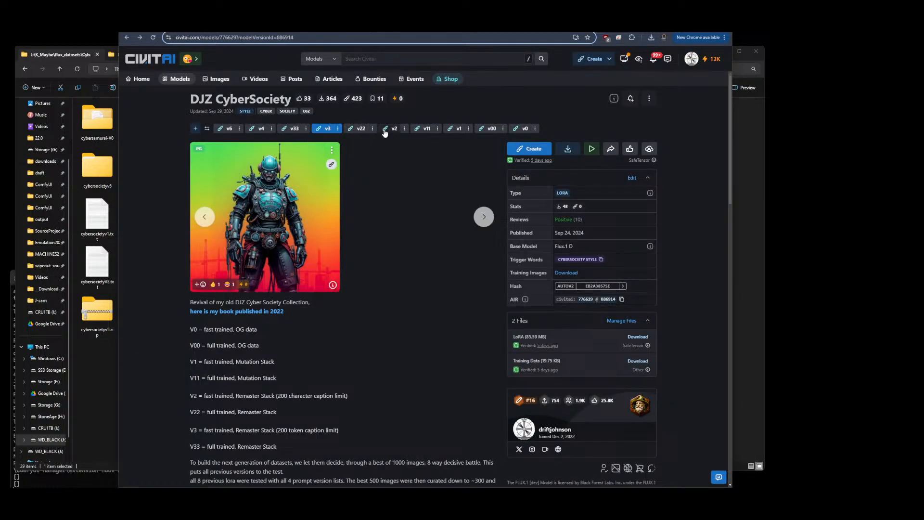
# Switch to the v22 version and browse through its sample images and generation data
pyautogui.click(360, 129)
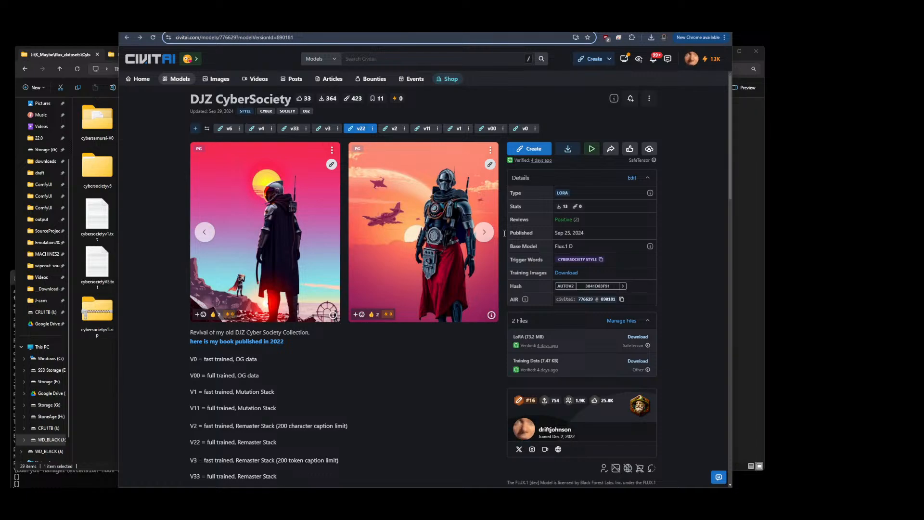
pyautogui.click(251, 222)
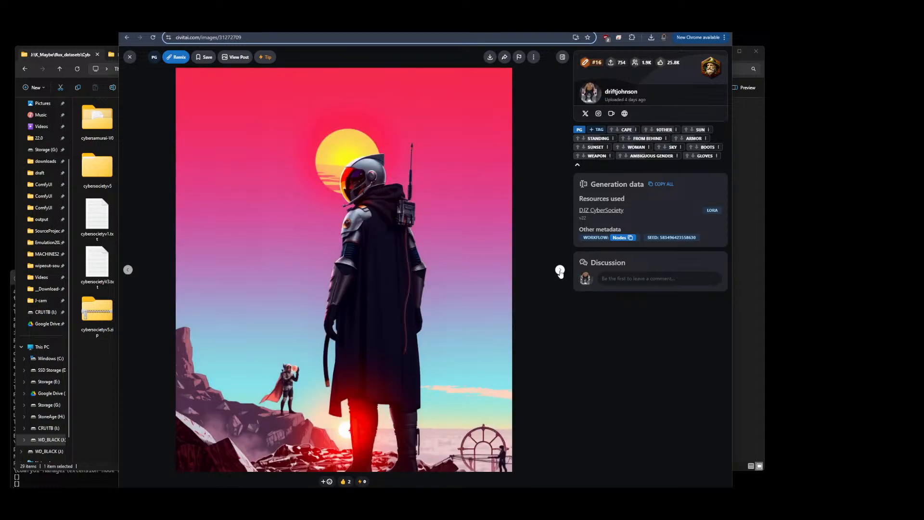
pyautogui.click(560, 270)
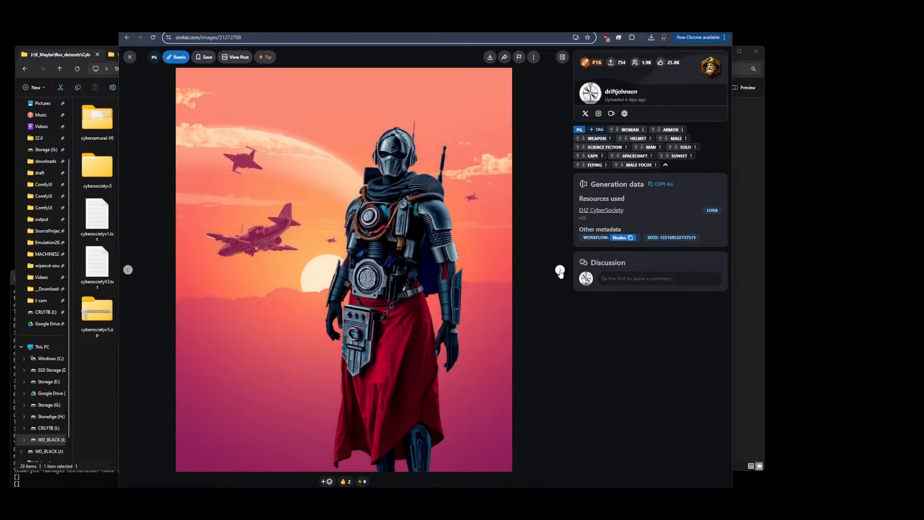
pyautogui.click(559, 271)
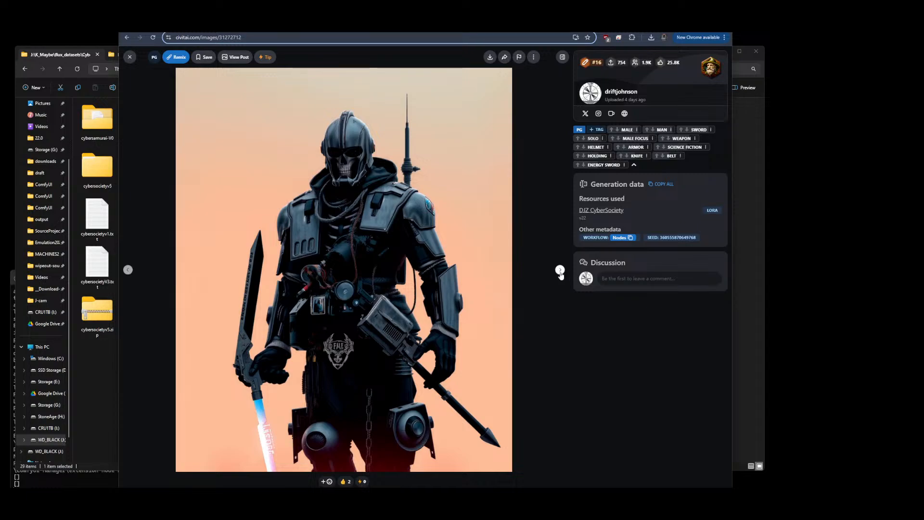
pyautogui.click(130, 57)
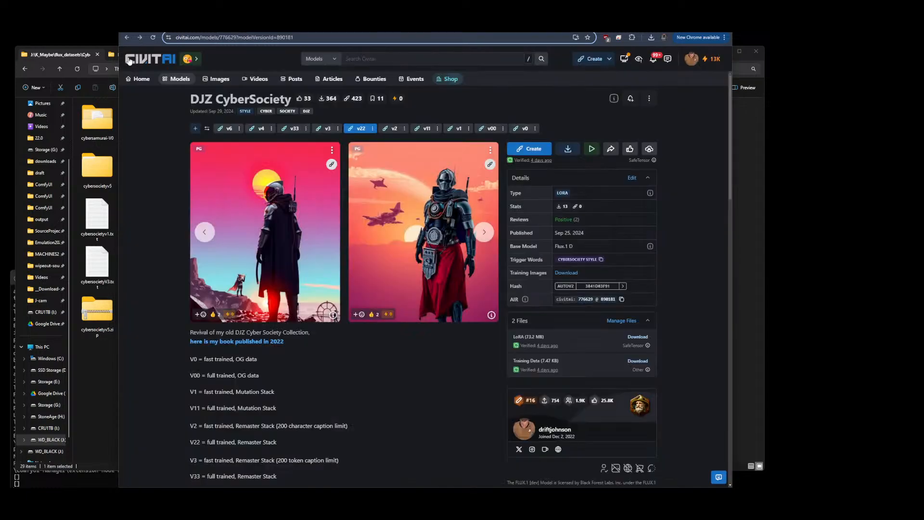
# Switch to the v33 version and browse back and forth through its sample images
pyautogui.click(294, 128)
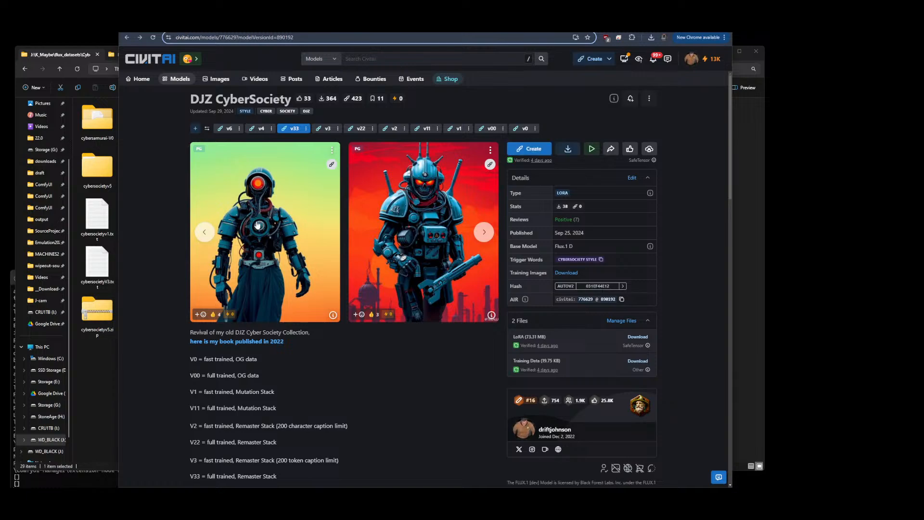
pyautogui.click(258, 225)
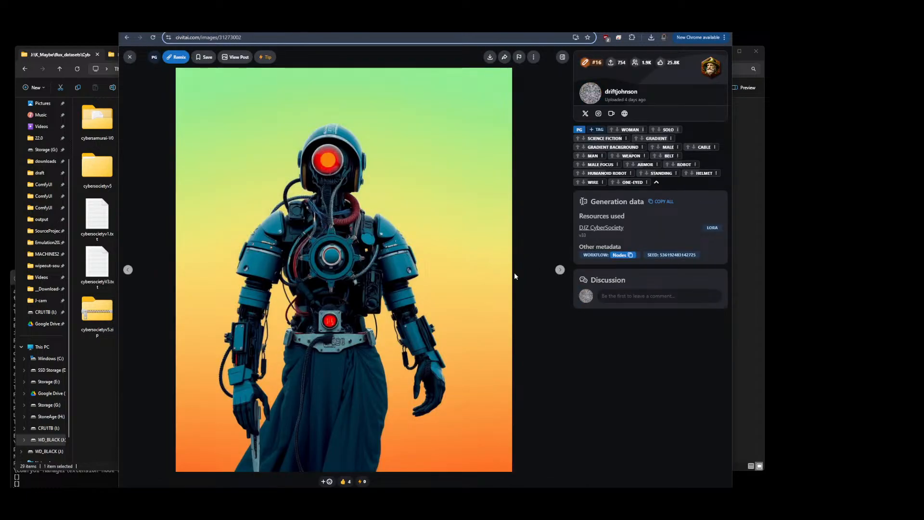
pyautogui.click(560, 270)
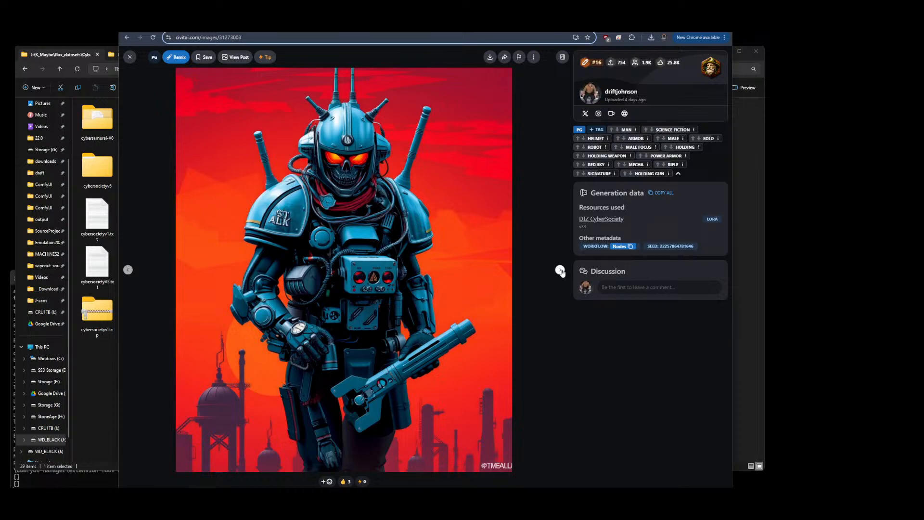
pyautogui.click(559, 271)
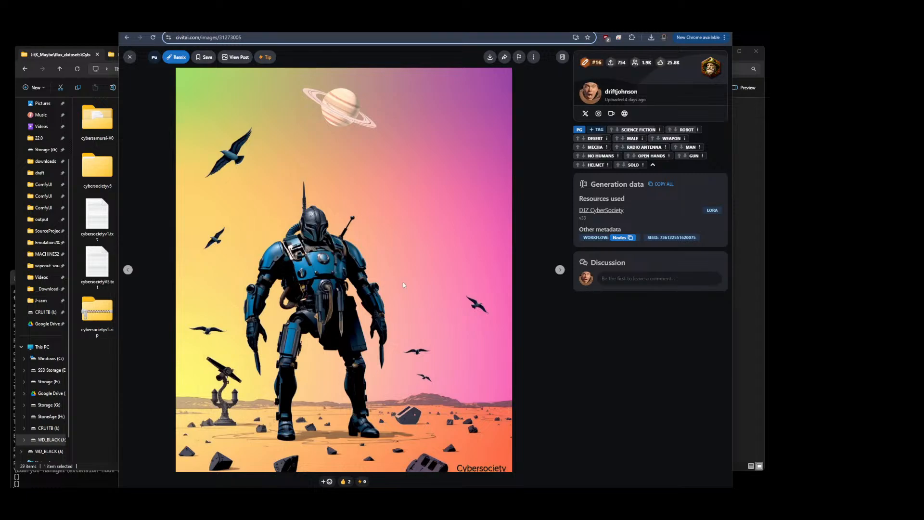
pyautogui.click(128, 269)
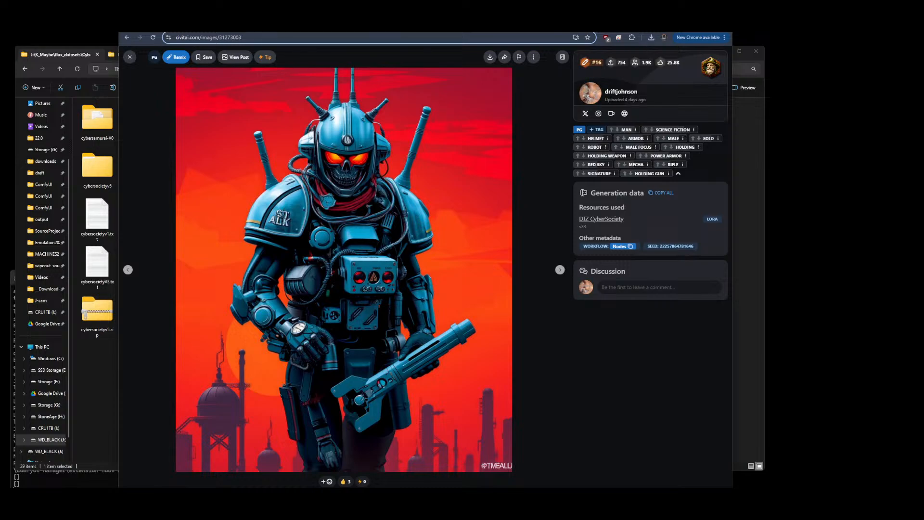
# Switch to the ComfyUI tabs, reload the page, and survey the FLUX LORA: COMPARE workflow and its image grids
pyautogui.hotkey('ctrl', 'Tab')
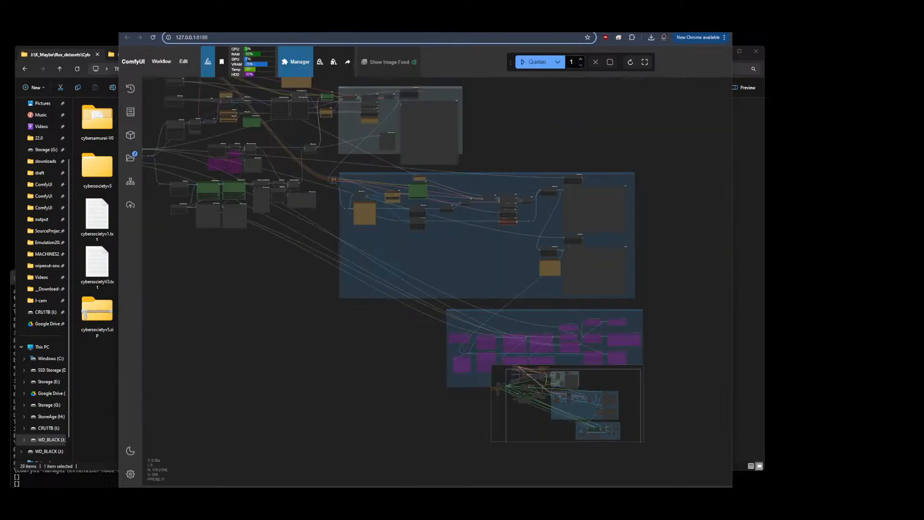
pyautogui.press('F5')
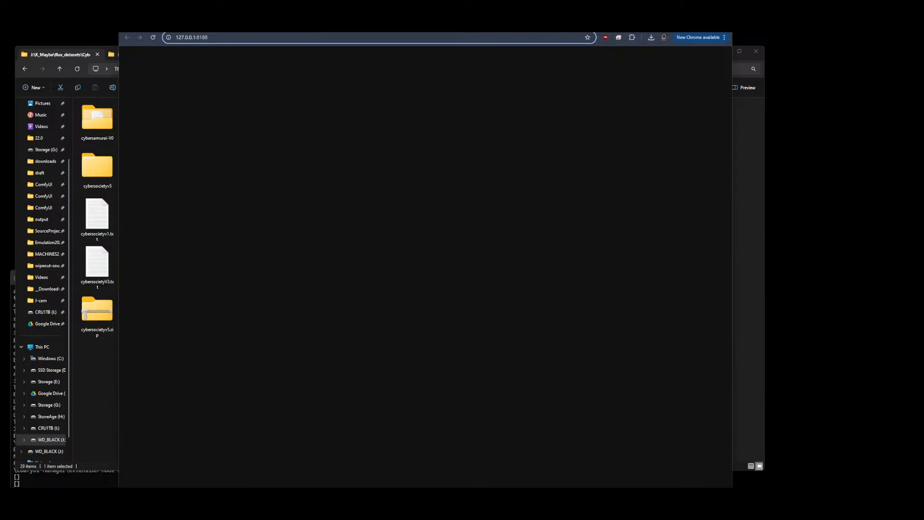
pyautogui.press('F5')
pyautogui.hotkey('ctrl', 'Tab')
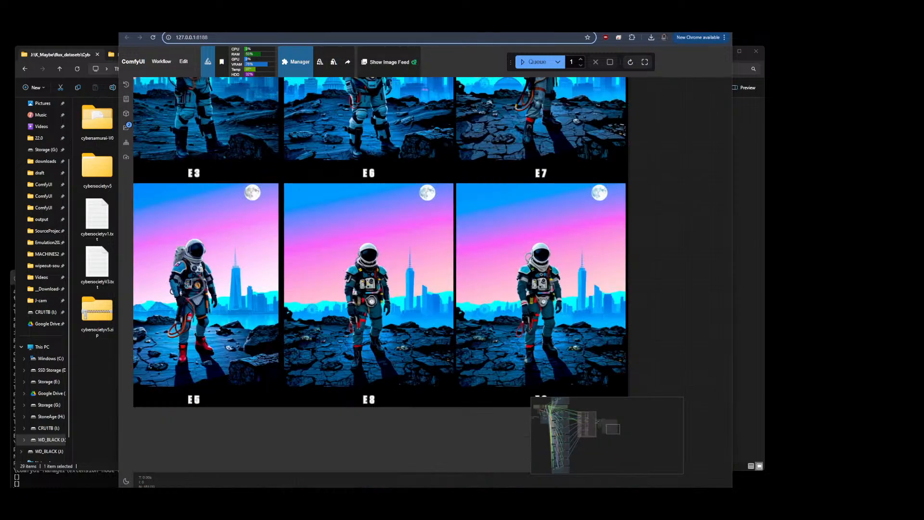
pyautogui.scroll(-10, 674, 209)
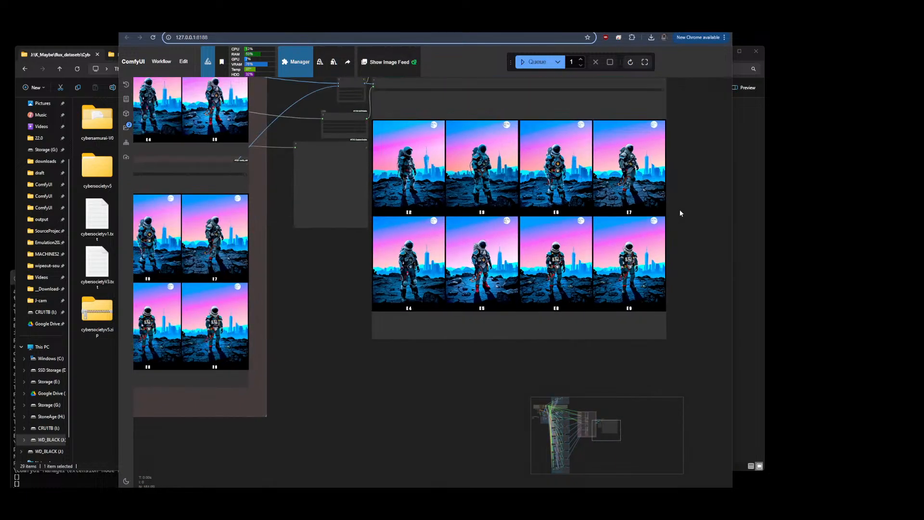
pyautogui.scroll(-2, 686, 226)
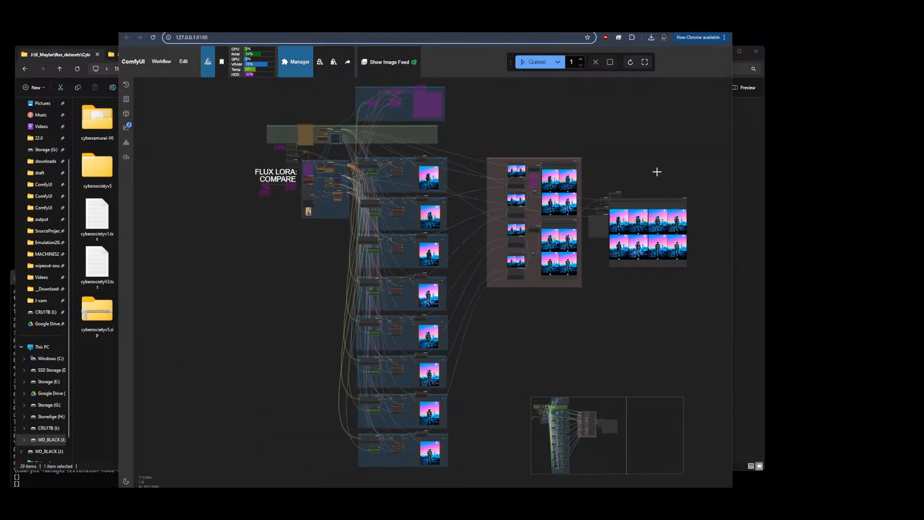
pyautogui.moveTo(654, 162); pyautogui.dragTo(649, 168)
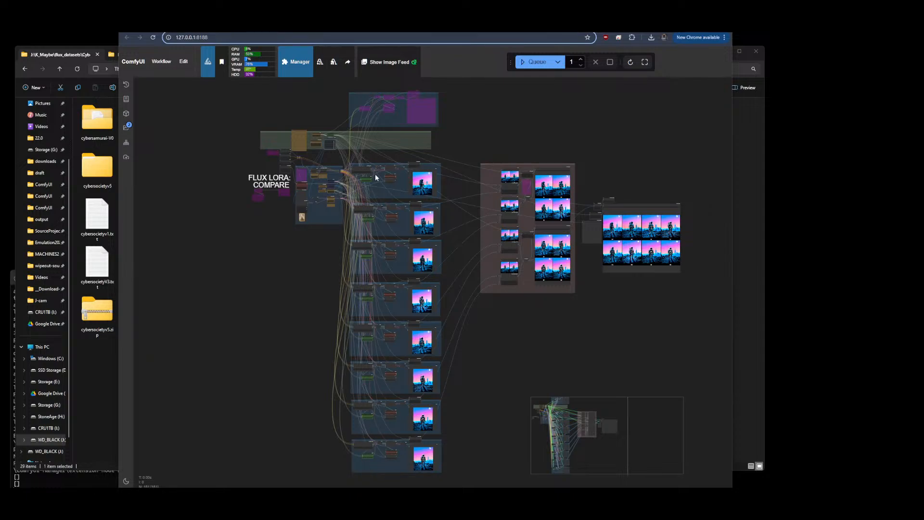
pyautogui.scroll(5, 248, 145)
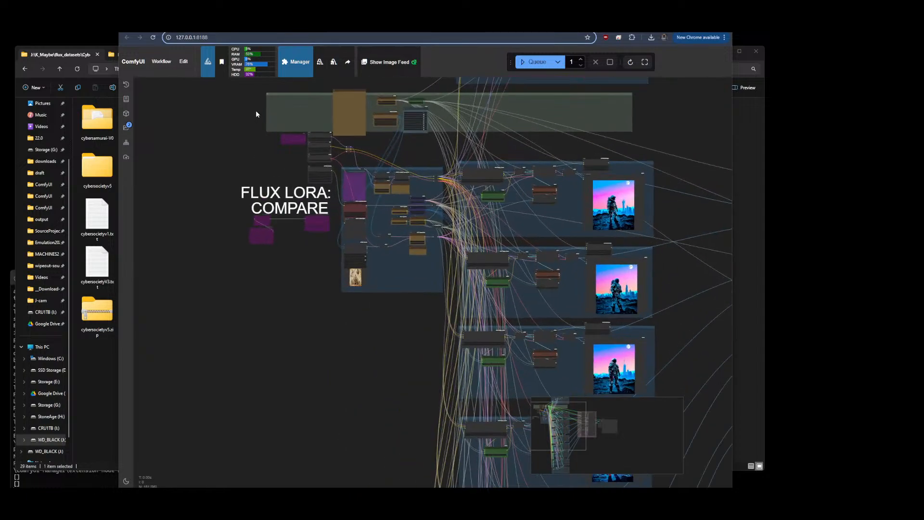
# Zoom into the FLUX LORA: COMPARE workflow's loader and prompt nodes, then pan back over its image grids
pyautogui.scroll(5, 298, 139)
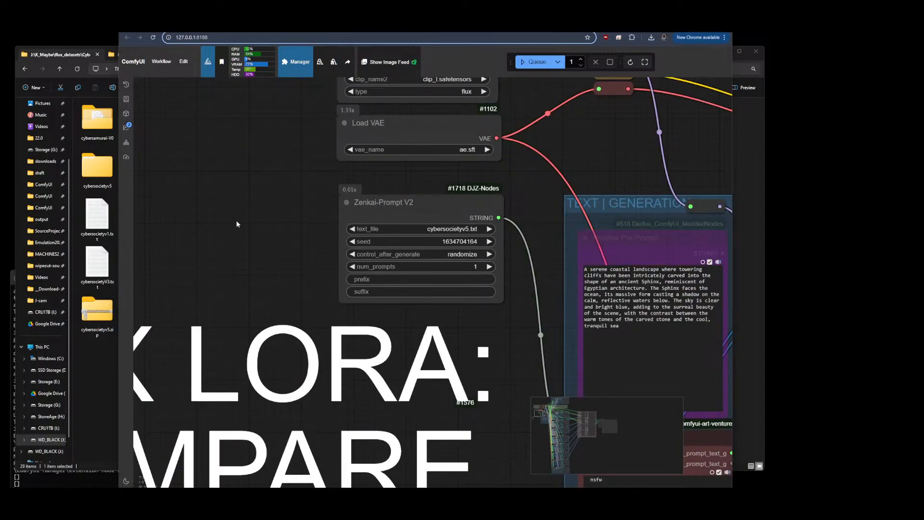
pyautogui.scroll(-10, 236, 221)
pyautogui.moveTo(588, 304); pyautogui.dragTo(456, 285)
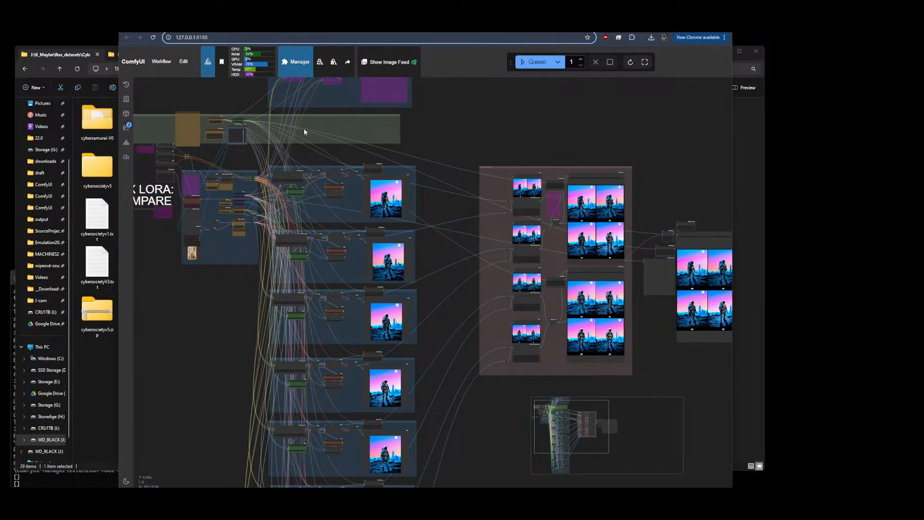
# Browse the DJZ-Workflows Foda_Flux folder on GitHub, then open the DJZ-Nodes repository's prompts folder
pyautogui.click(334, 23)
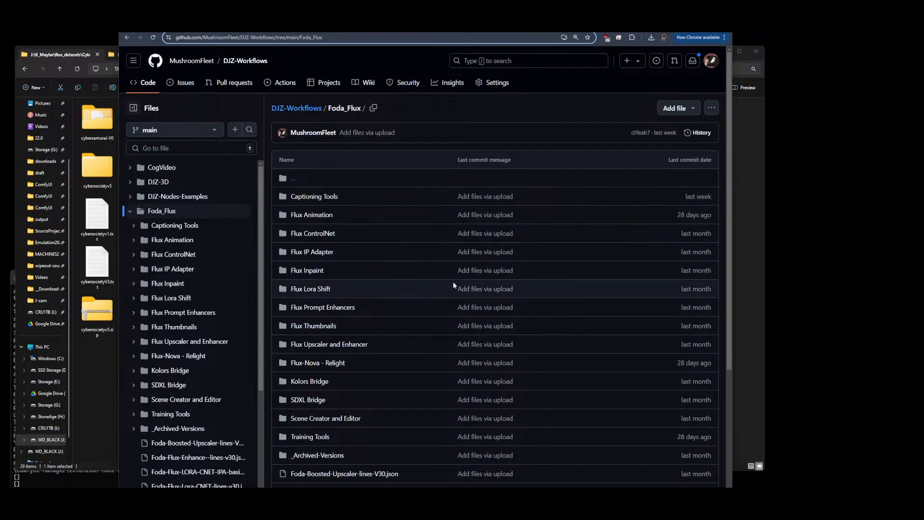
pyautogui.scroll(-3, 505, 270)
pyautogui.scroll(4, 508, 240)
pyautogui.click(305, 111)
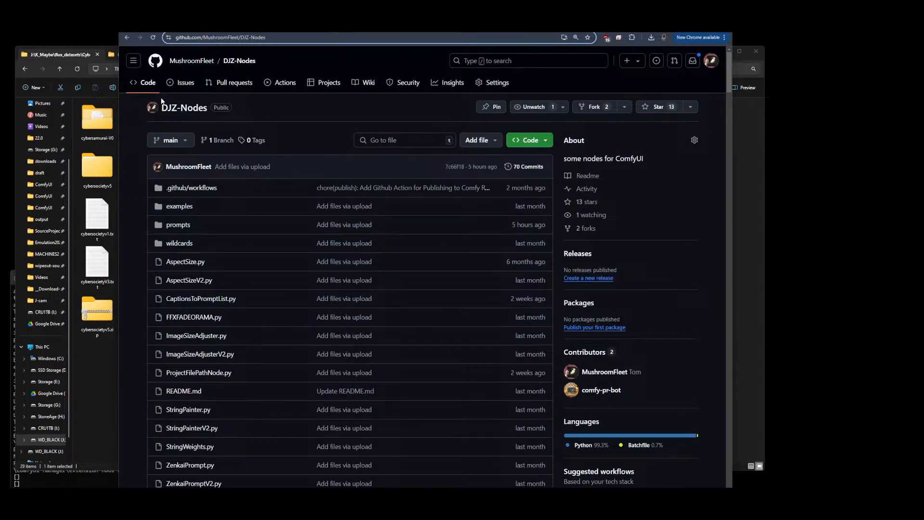
pyautogui.click(176, 225)
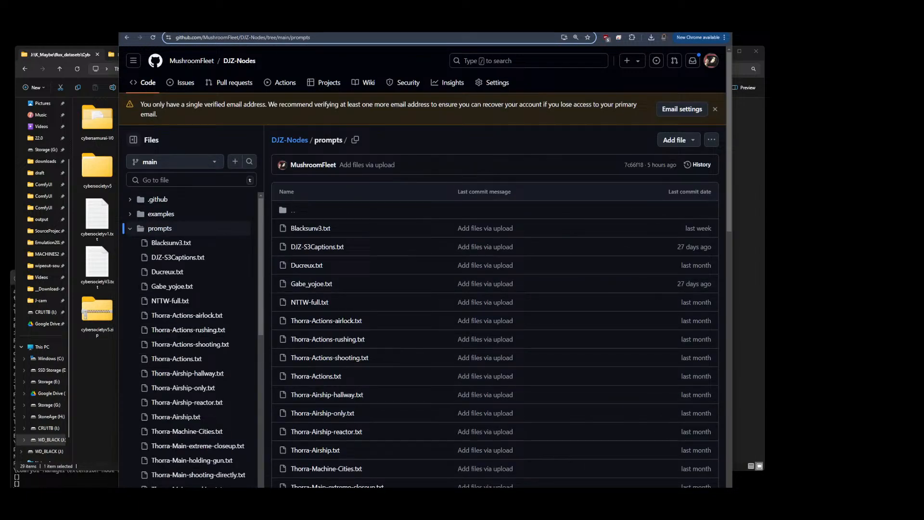
# Switch through the open GitHub and Civitai tabs and return to the DJZ CyberSociety model page
pyautogui.click(236, 25)
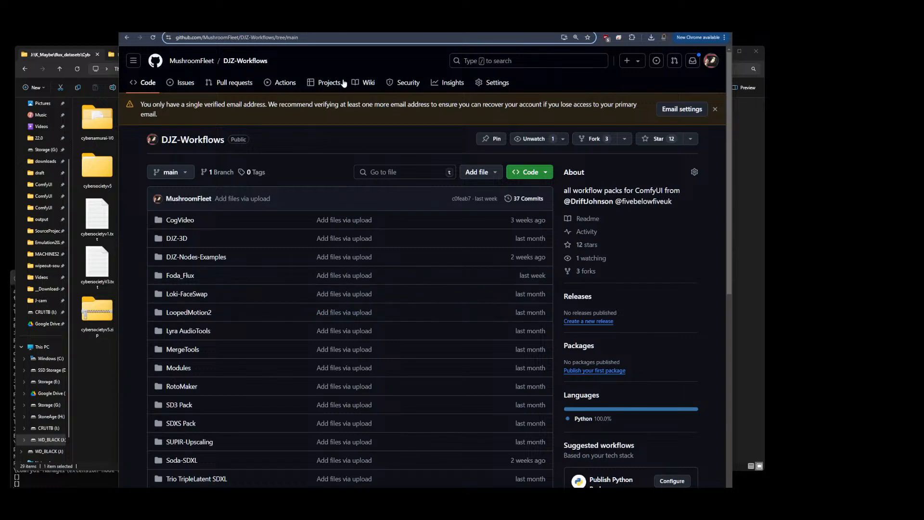
pyautogui.click(269, 33)
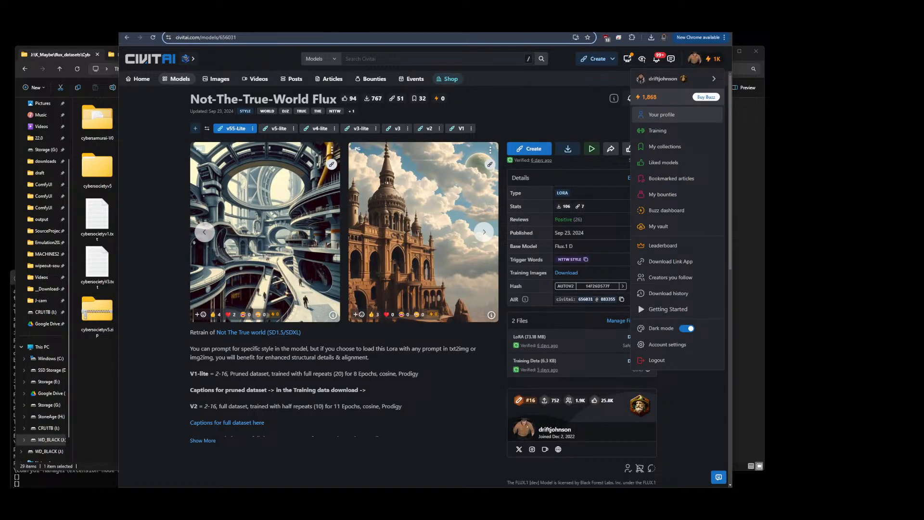
pyautogui.click(236, 25)
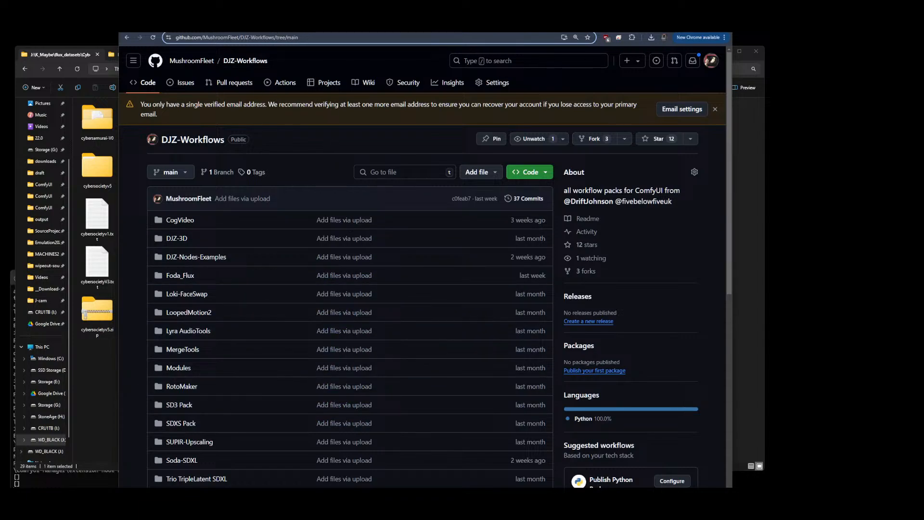
pyautogui.click(317, 27)
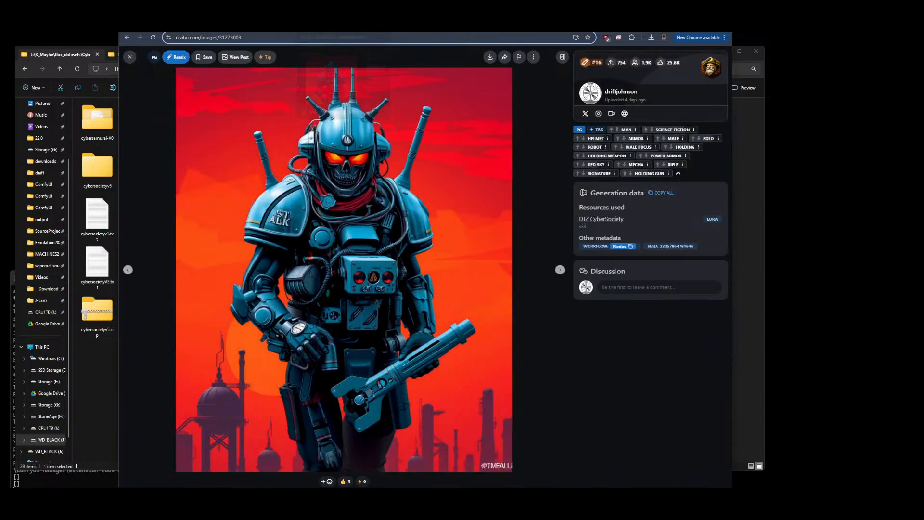
pyautogui.click(128, 58)
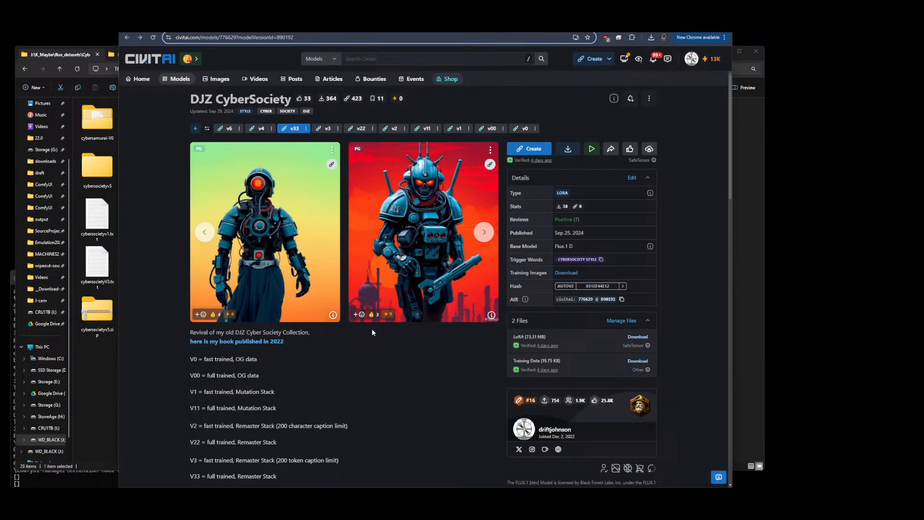
# Scroll through the model's version descriptions and highlight the phrase "8 way decisive battle"
pyautogui.scroll(-3, 372, 328)
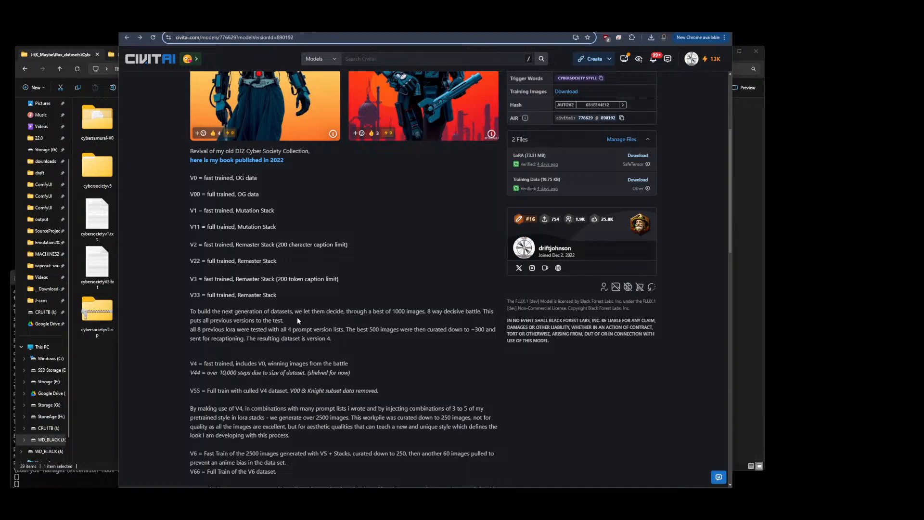
pyautogui.scroll(-1, 371, 314)
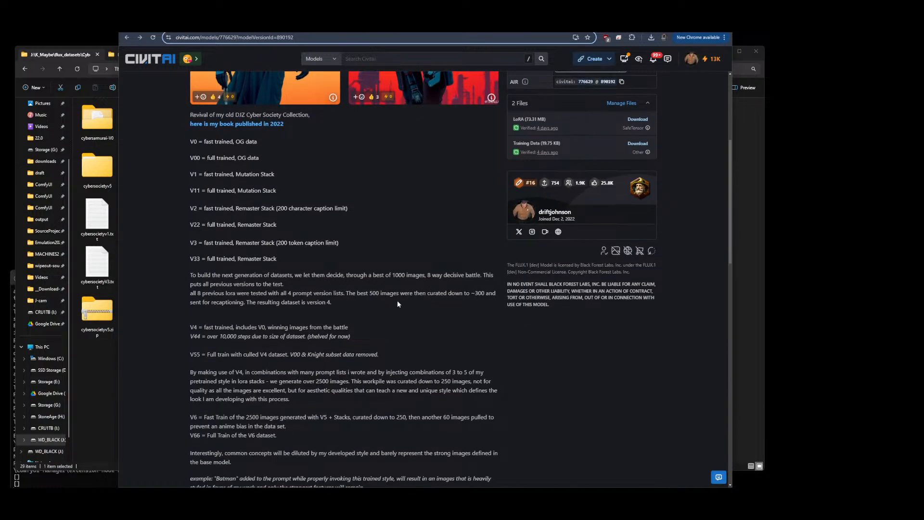
pyautogui.moveTo(427, 275); pyautogui.dragTo(480, 275)
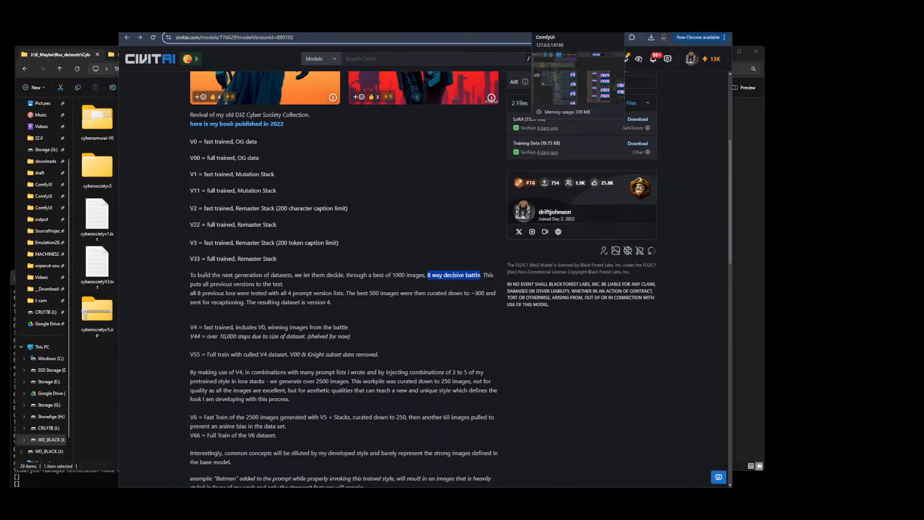
# Return to ComfyUI and zoom around the comparison workflow's grouped image grids
pyautogui.click(541, 25)
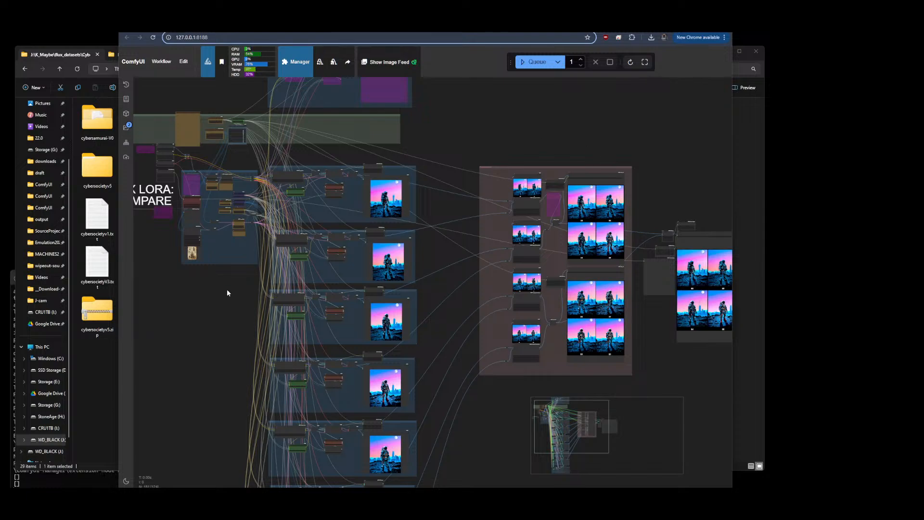
pyautogui.scroll(-3, 186, 308)
pyautogui.scroll(5, 487, 221)
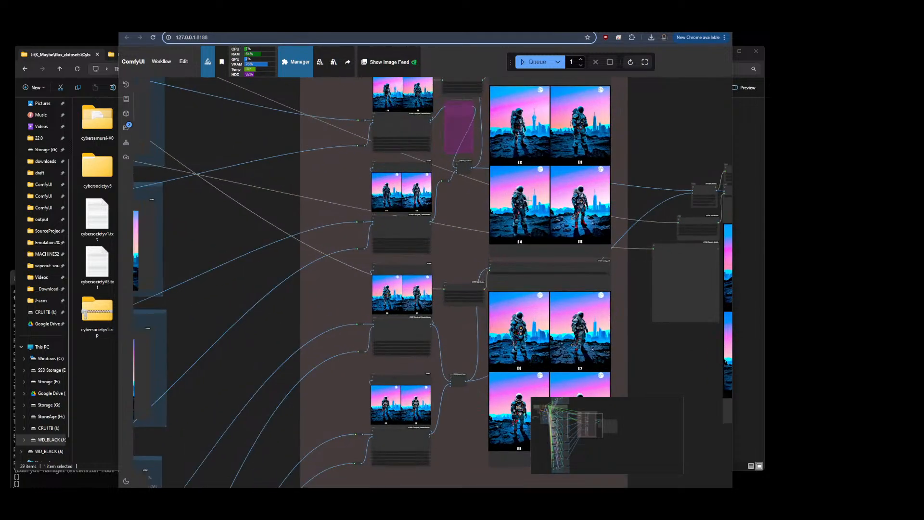
pyautogui.scroll(1, 426, 141)
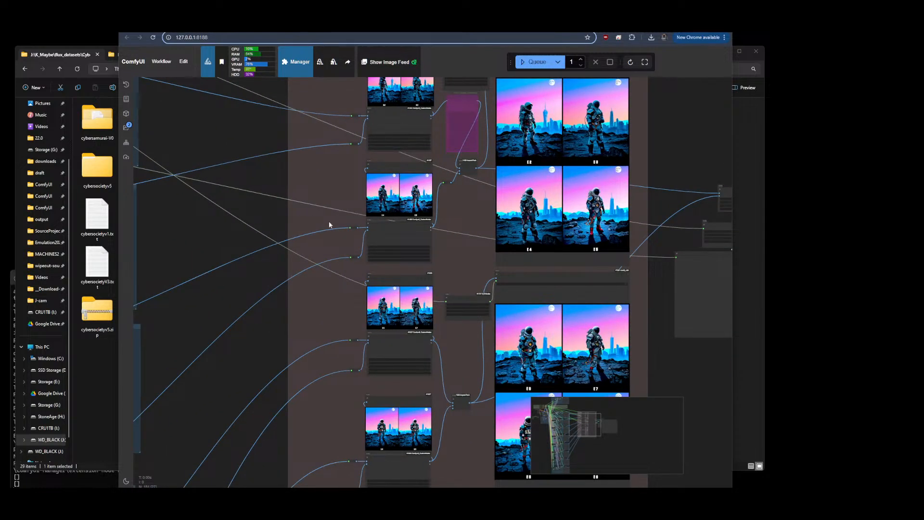
pyautogui.scroll(-7, 218, 220)
pyautogui.scroll(5, 645, 307)
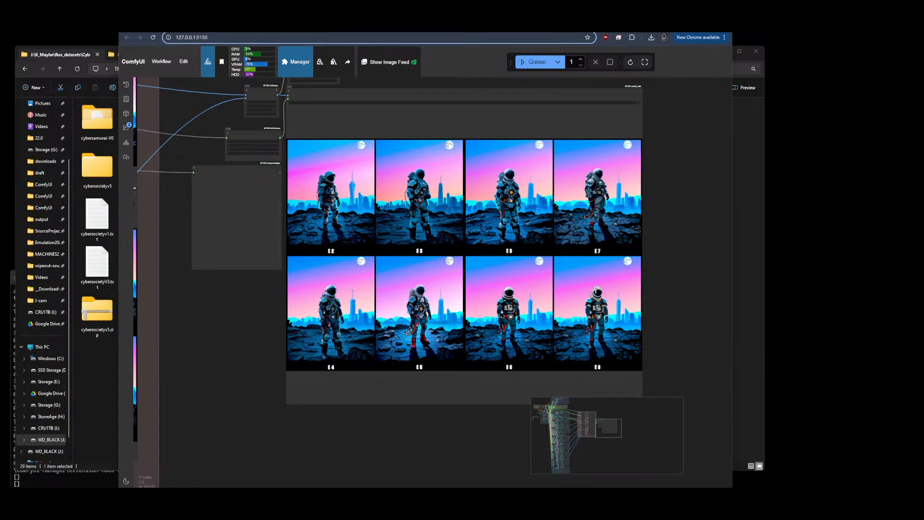
pyautogui.scroll(-1, 637, 302)
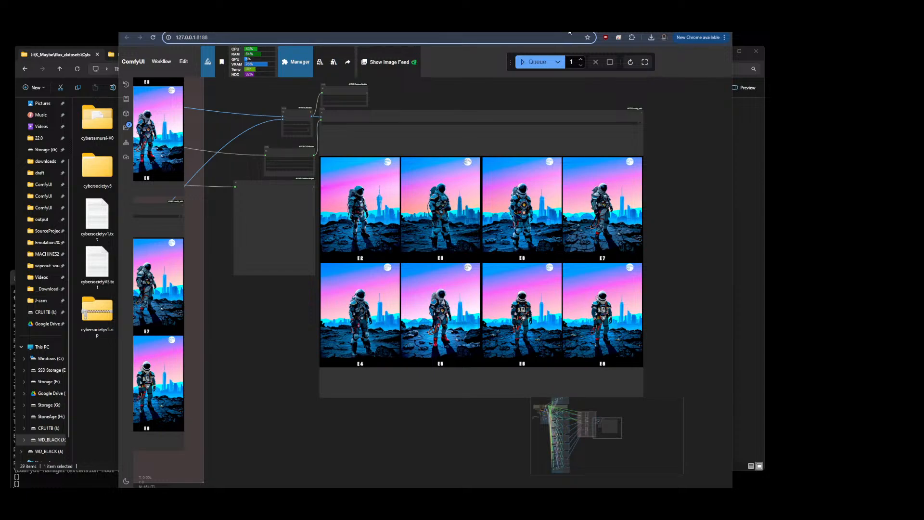
pyautogui.scroll(-5, 675, 99)
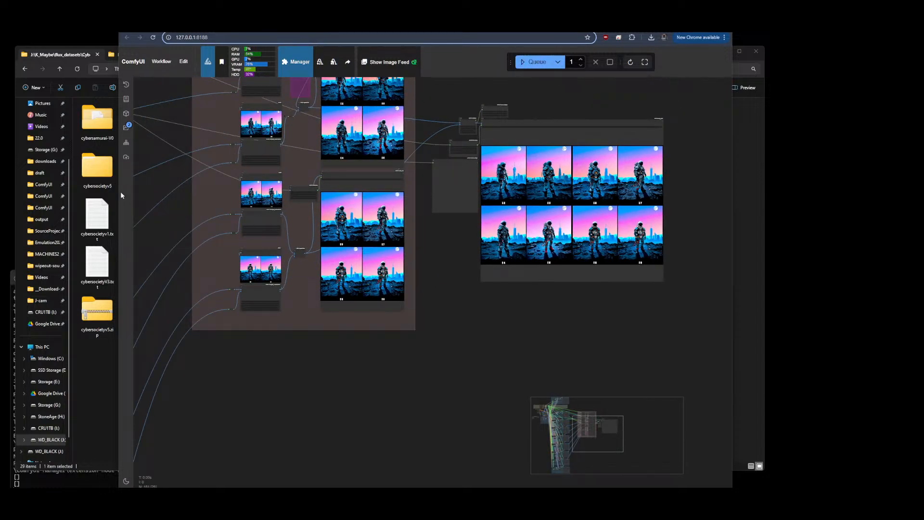
pyautogui.scroll(-4, 508, 287)
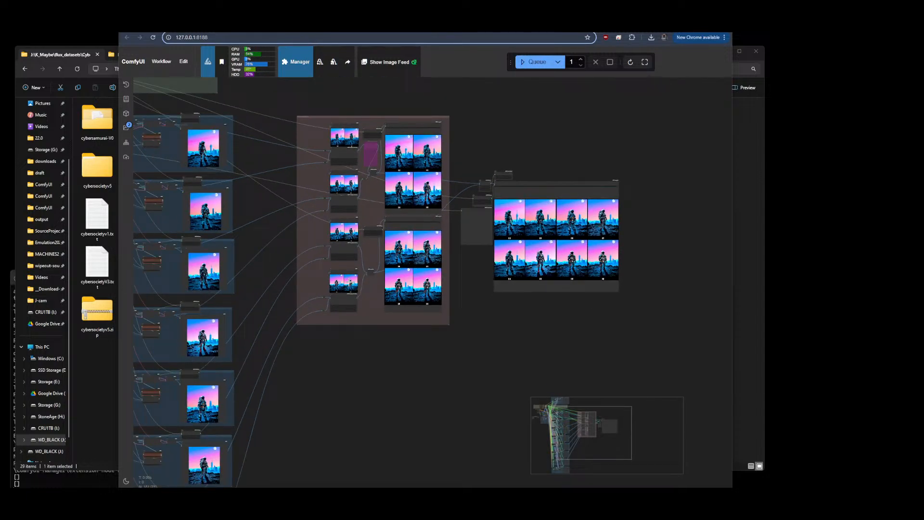
# Zoom in on the final eight-image epoch comparison grid and examine the E2 to E8 results
pyautogui.scroll(8, 588, 172)
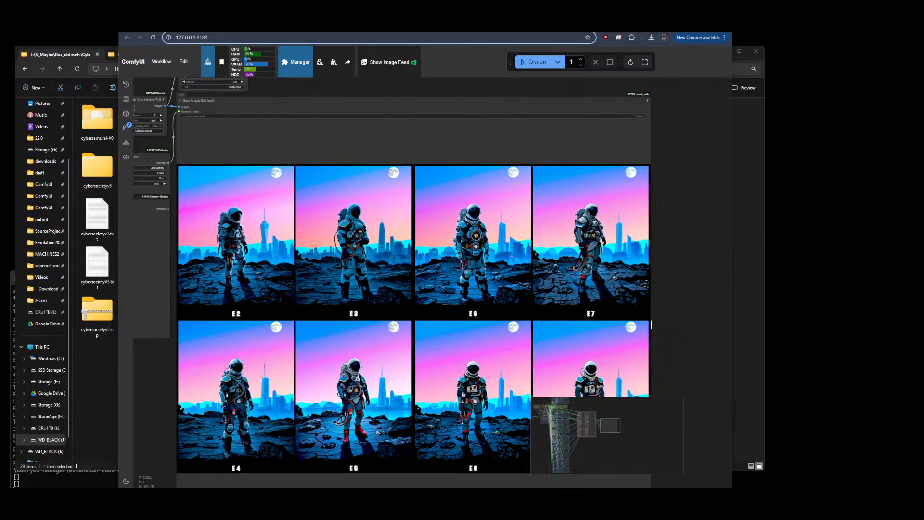
pyautogui.scroll(-5, 686, 289)
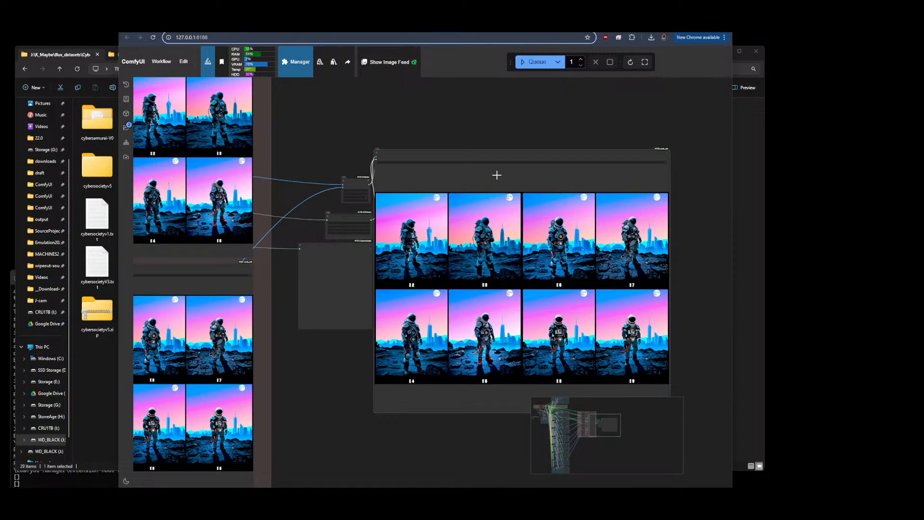
pyautogui.moveTo(499, 154); pyautogui.dragTo(483, 183)
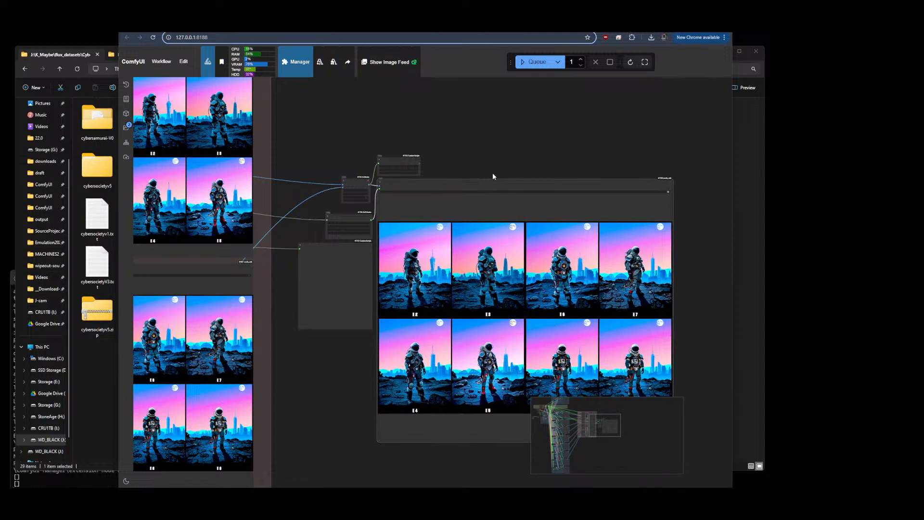
pyautogui.scroll(-3, 638, 153)
pyautogui.moveTo(683, 291); pyautogui.dragTo(630, 262)
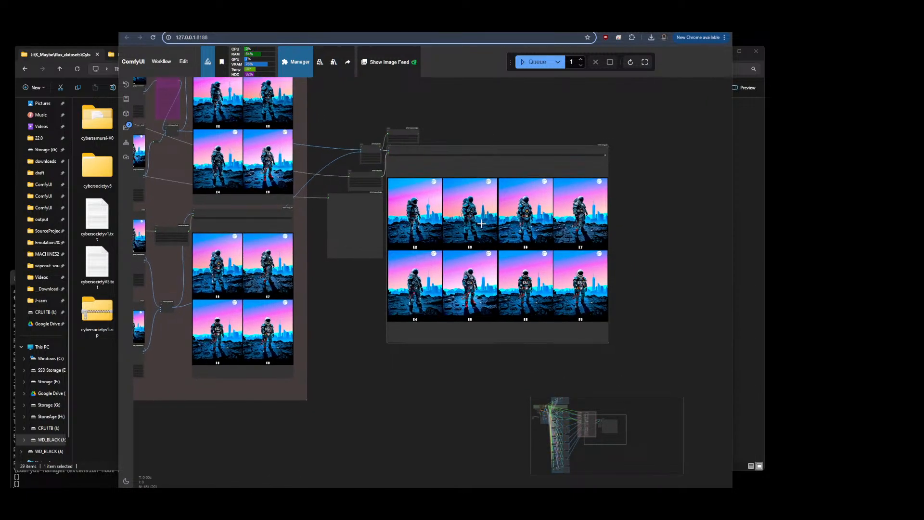
pyautogui.scroll(3, 496, 210)
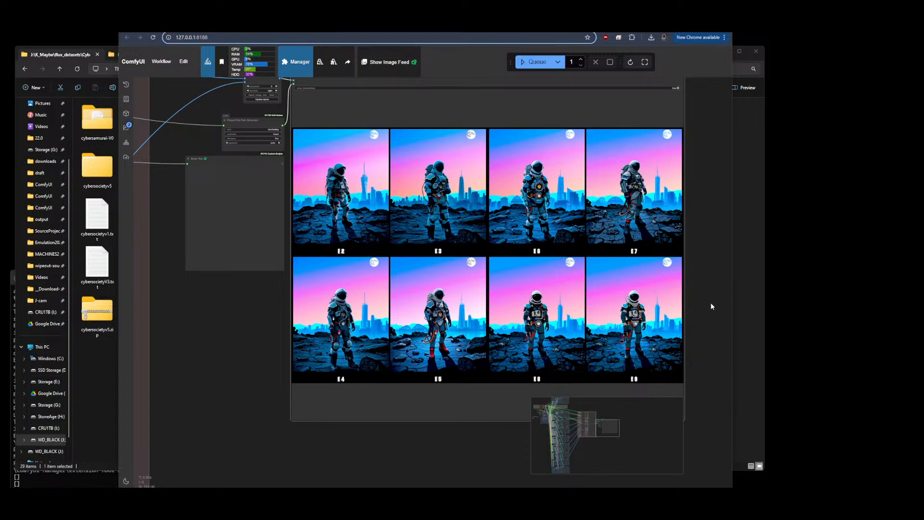
pyautogui.scroll(3, 706, 212)
pyautogui.scroll(-1, 706, 221)
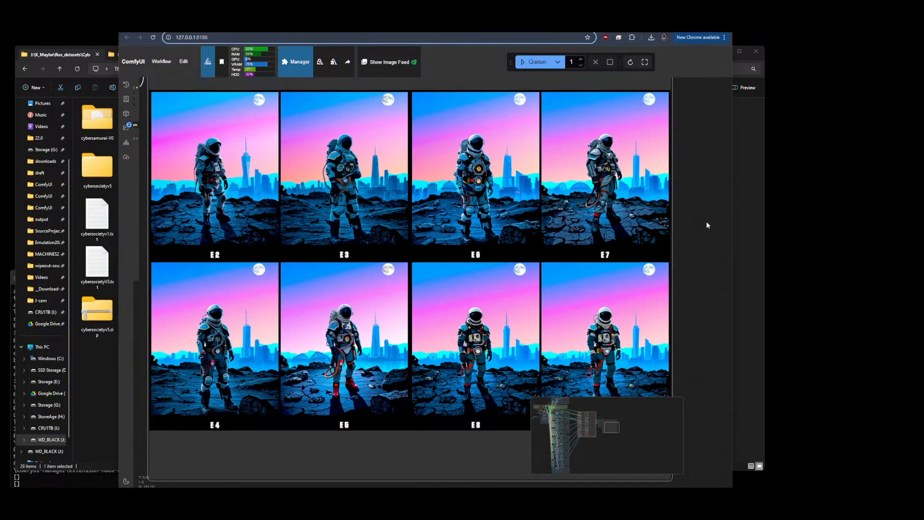
pyautogui.moveTo(697, 233); pyautogui.dragTo(678, 247)
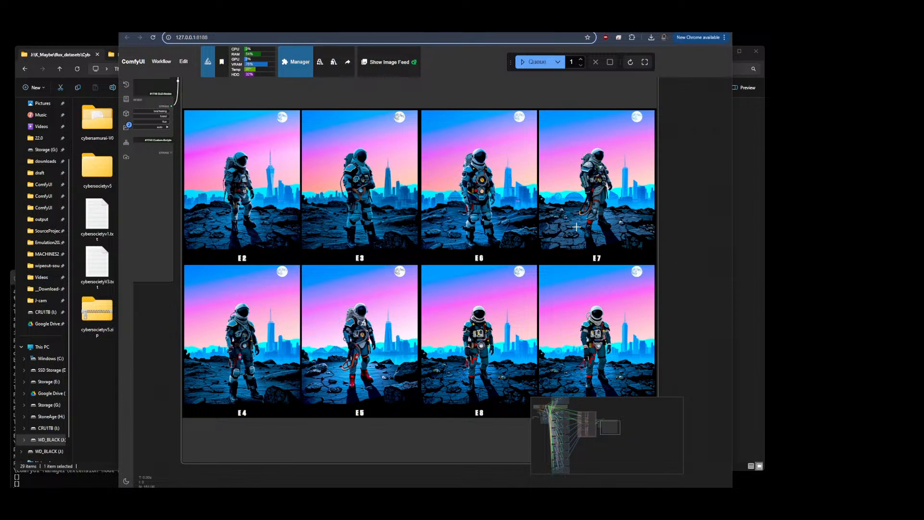
# Zoom into the E6 image of the epoch comparison grid and back out to compare the epochs' details
pyautogui.scroll(-3, 610, 223)
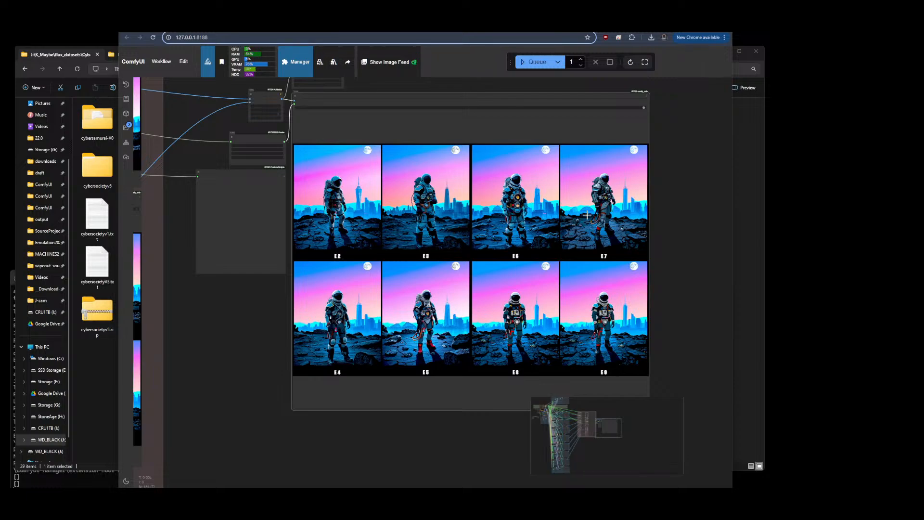
pyautogui.scroll(3, 587, 215)
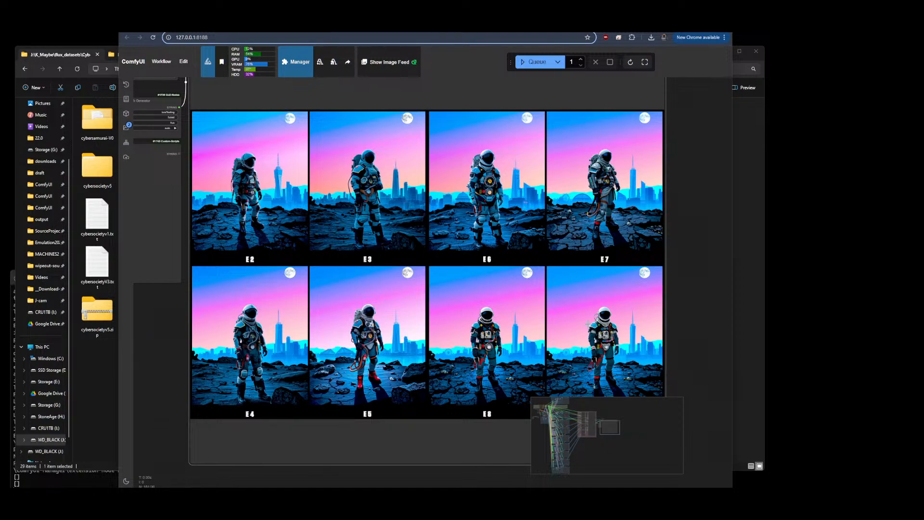
pyautogui.scroll(1, 578, 226)
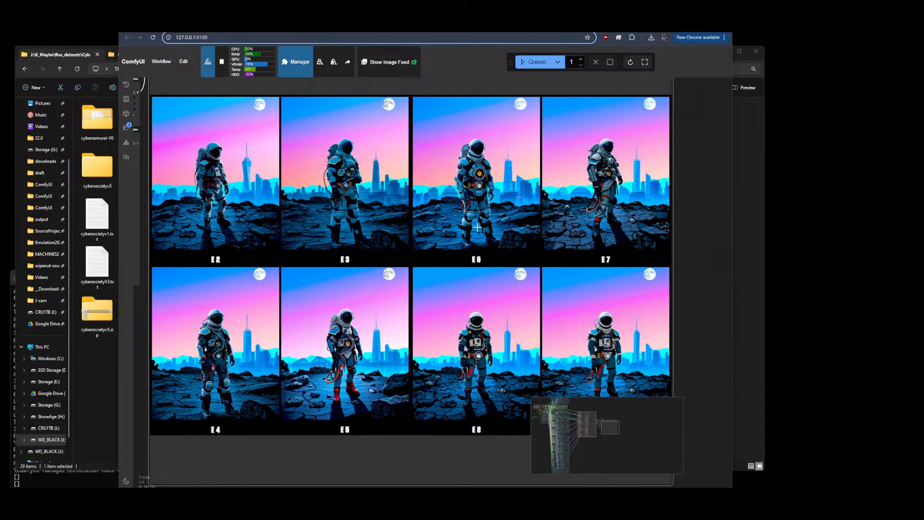
pyautogui.scroll(5, 479, 185)
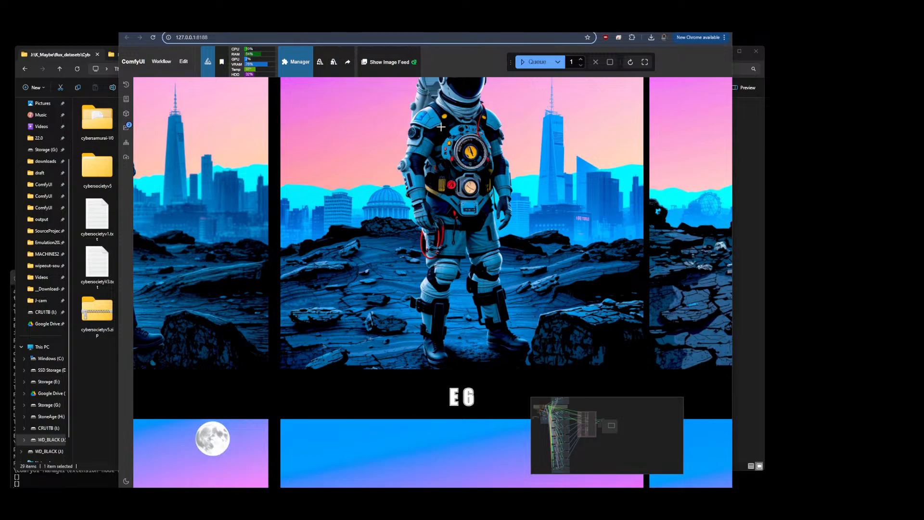
pyautogui.scroll(-4, 377, 198)
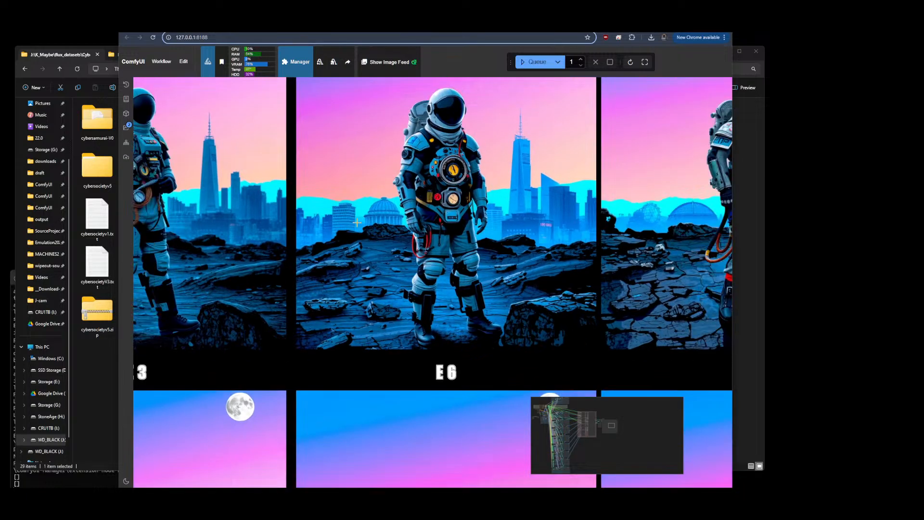
pyautogui.scroll(-2, 377, 198)
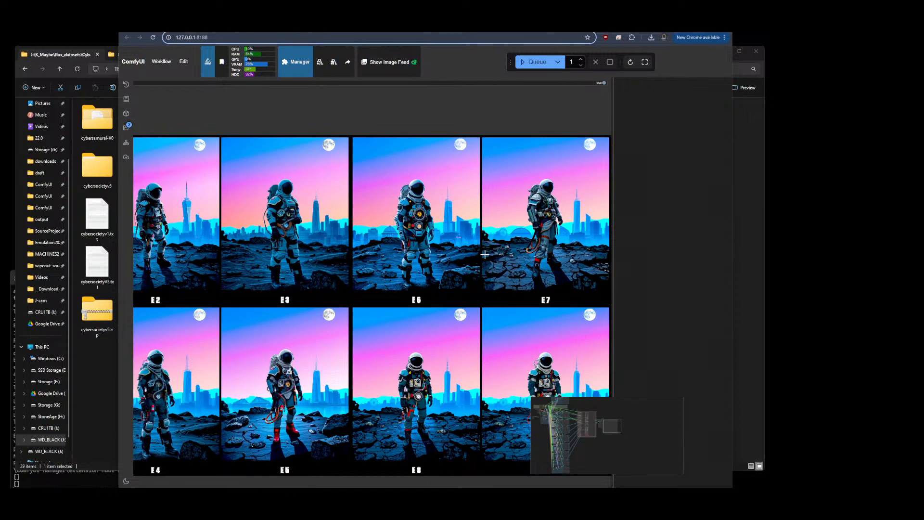
pyautogui.scroll(4, 401, 396)
pyautogui.scroll(-3, 353, 403)
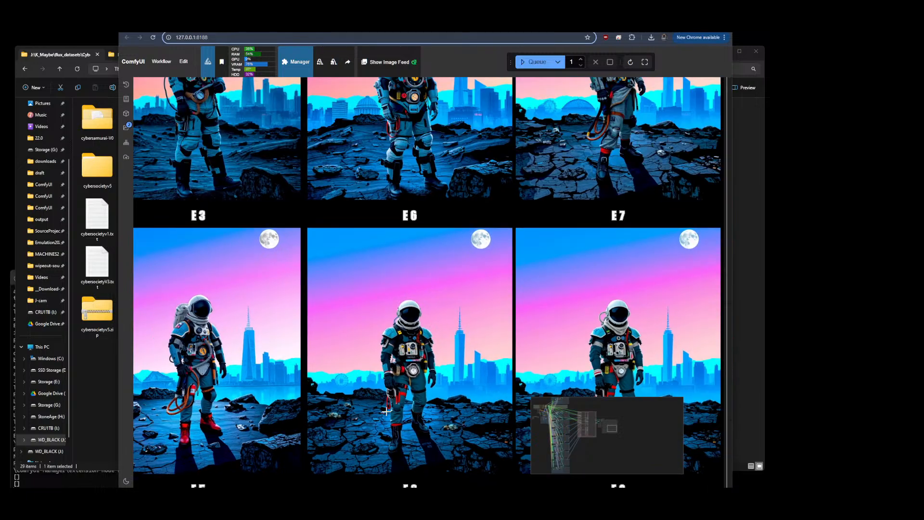
pyautogui.scroll(4, 530, 171)
pyautogui.scroll(-5, 530, 171)
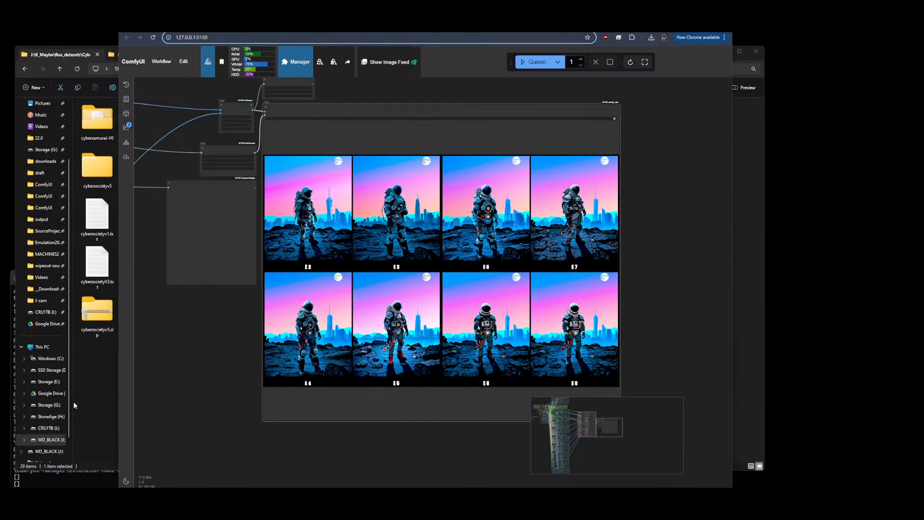
# Switch between the File Explorer tabs and go back up to the ComfyUI installation folder
pyautogui.click(100, 378)
pyautogui.click(200, 56)
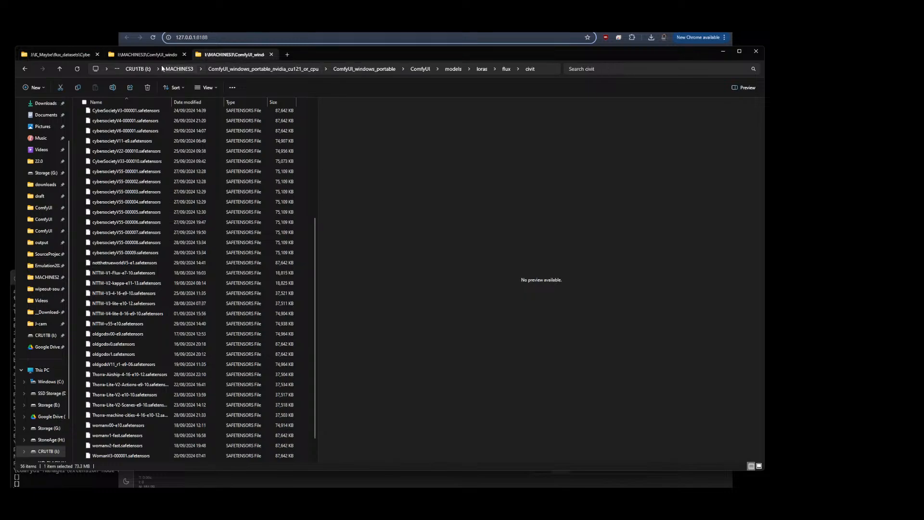
pyautogui.click(143, 56)
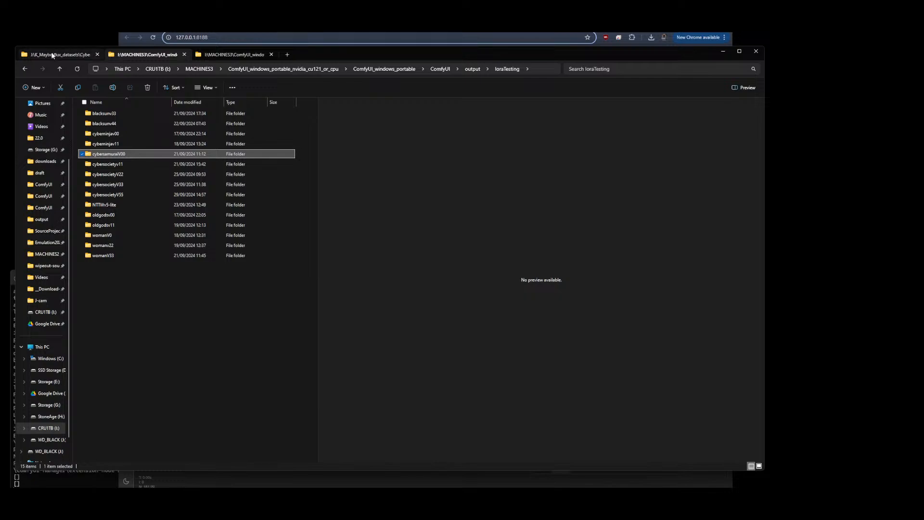
pyautogui.click(77, 52)
pyautogui.click(146, 54)
pyautogui.click(234, 54)
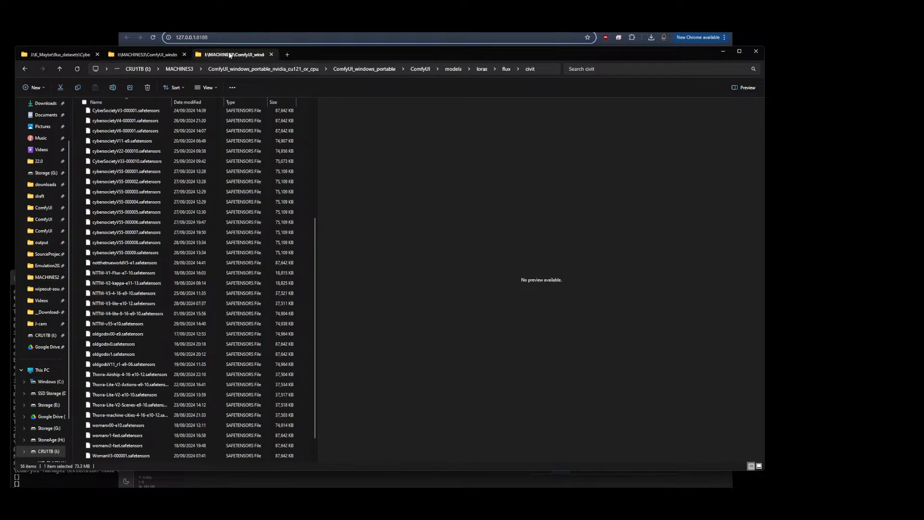
pyautogui.click(23, 69)
pyautogui.click(23, 70)
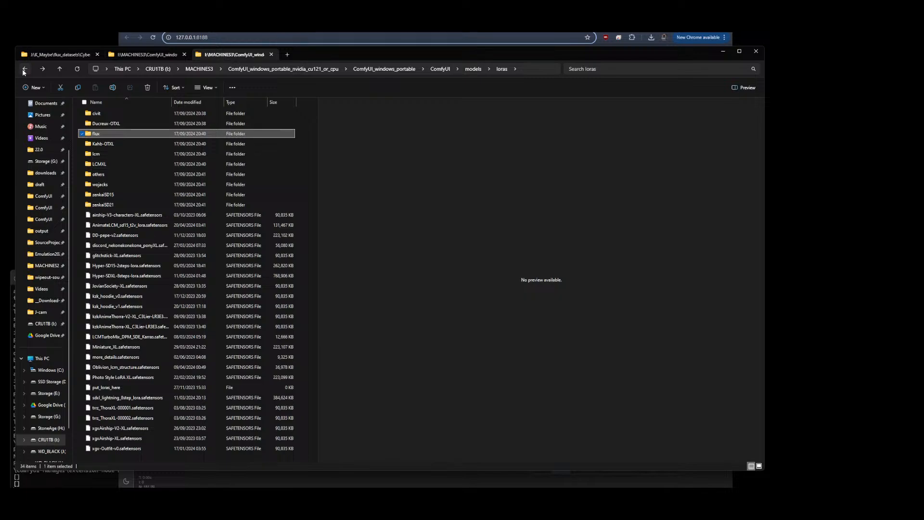
pyautogui.click(23, 70)
pyautogui.click(23, 69)
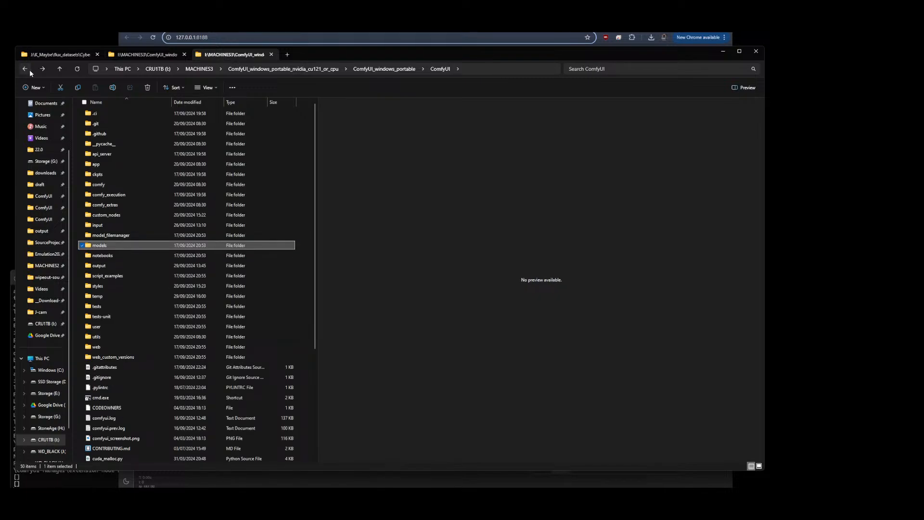
# Open the StackTester output folder for DJZ-CyberSociety_p0 and preview the first image in its final folder
pyautogui.doubleClick(128, 246)
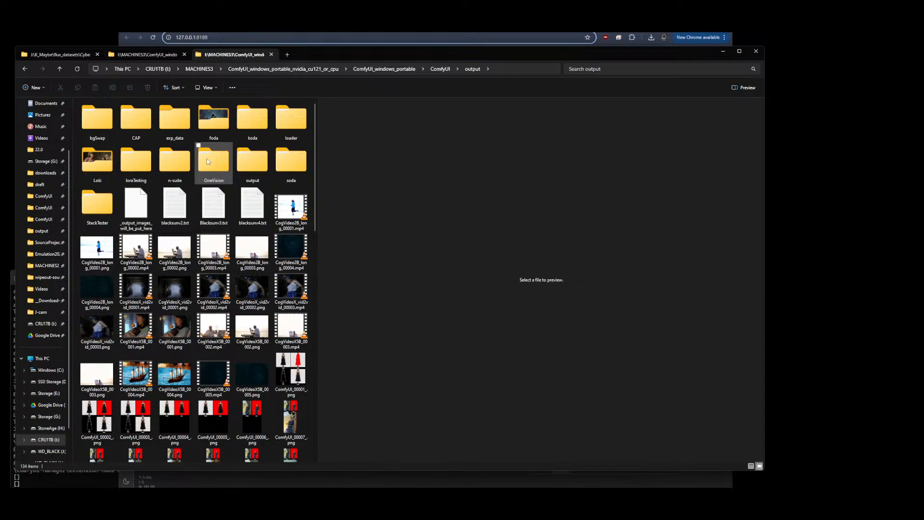
pyautogui.click(213, 163)
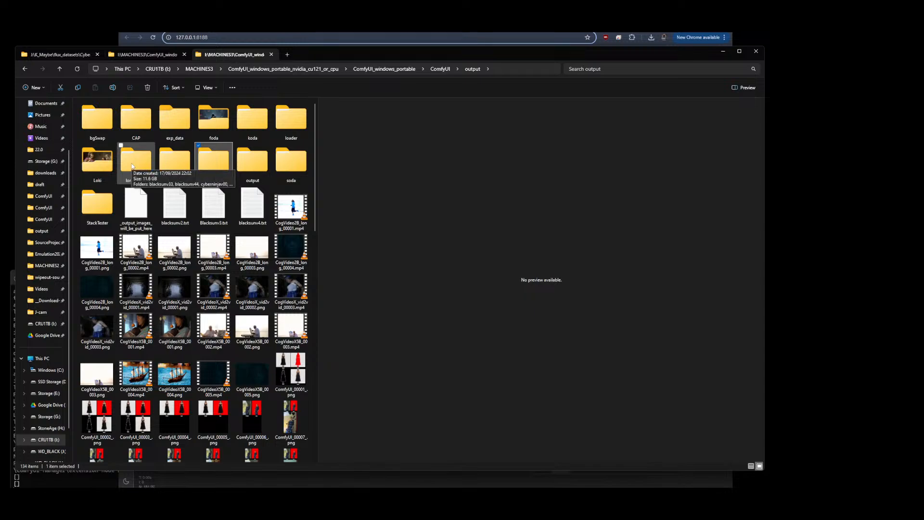
pyautogui.doubleClick(95, 207)
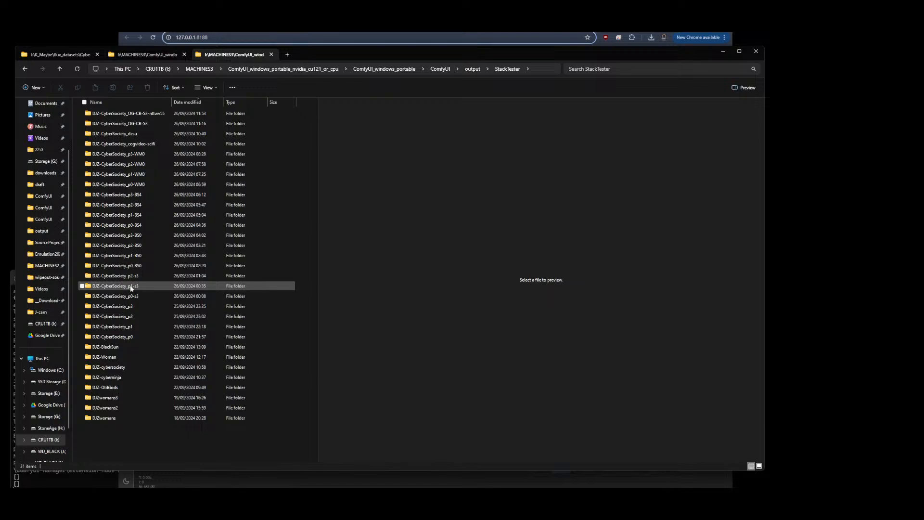
pyautogui.click(125, 297)
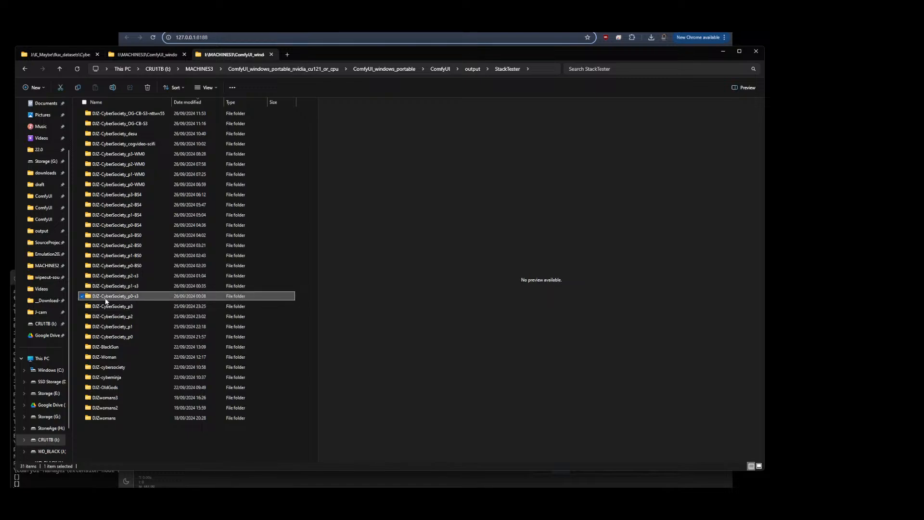
pyautogui.doubleClick(108, 337)
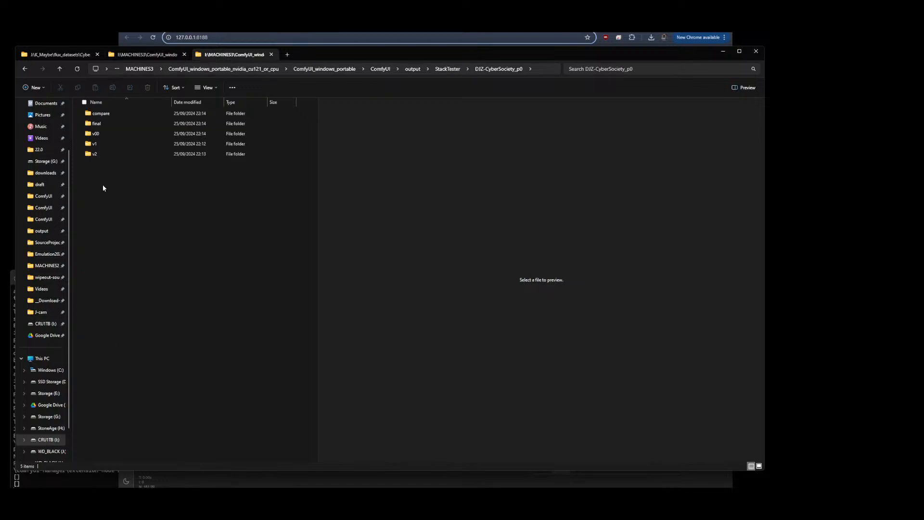
pyautogui.doubleClick(93, 123)
pyautogui.click(99, 117)
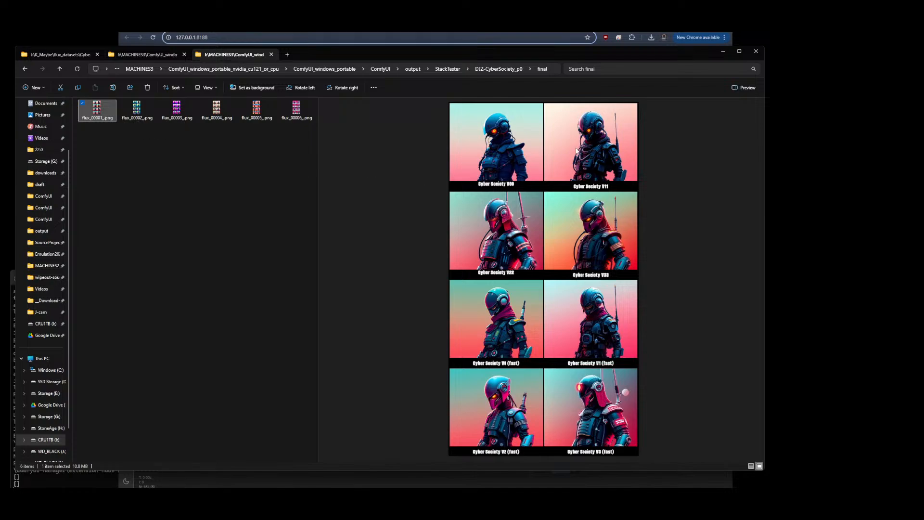
# Open a new Explorer tab, browse to the ComfyUI output's foda folder and preview a compare-blacksun image
pyautogui.click(287, 55)
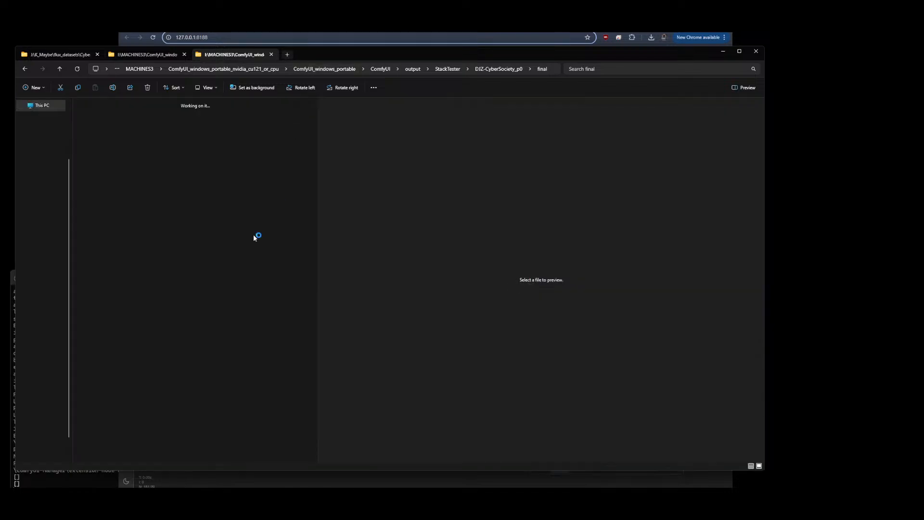
pyautogui.click(36, 219)
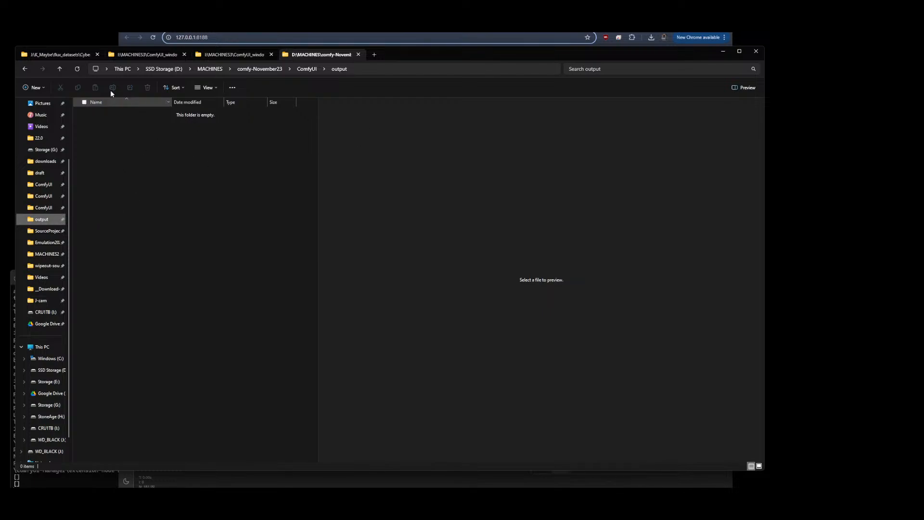
pyautogui.click(32, 206)
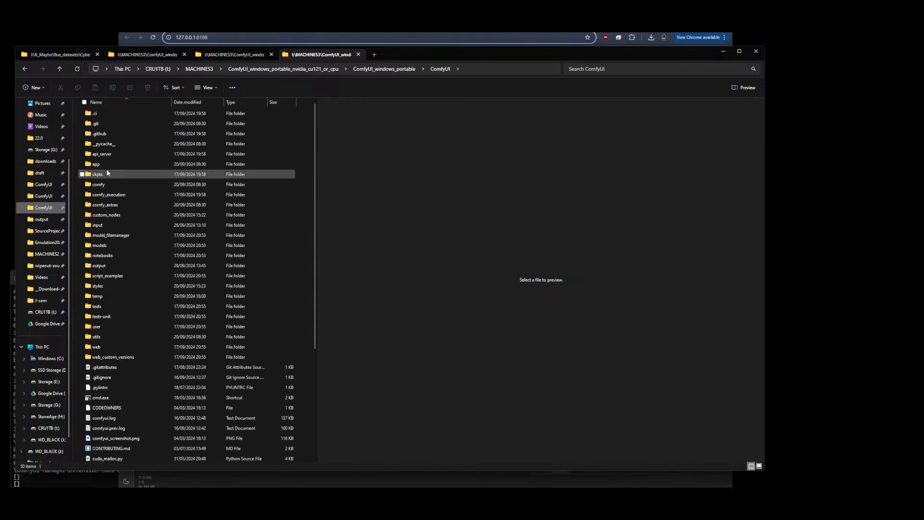
pyautogui.doubleClick(98, 265)
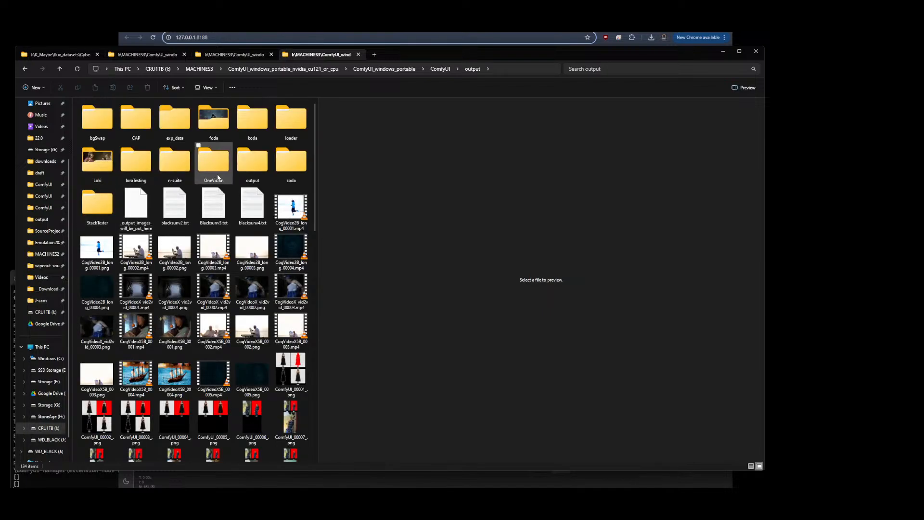
pyautogui.click(218, 128)
pyautogui.doubleClick(217, 127)
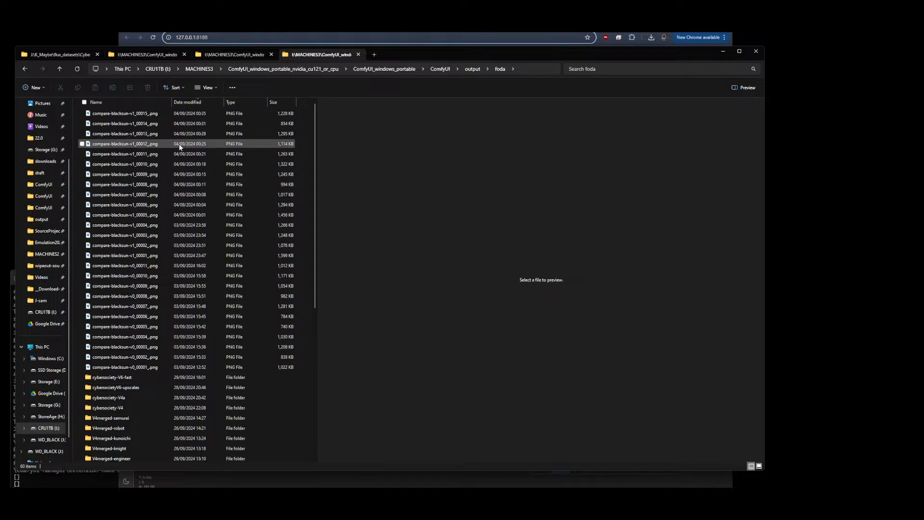
pyautogui.click(124, 176)
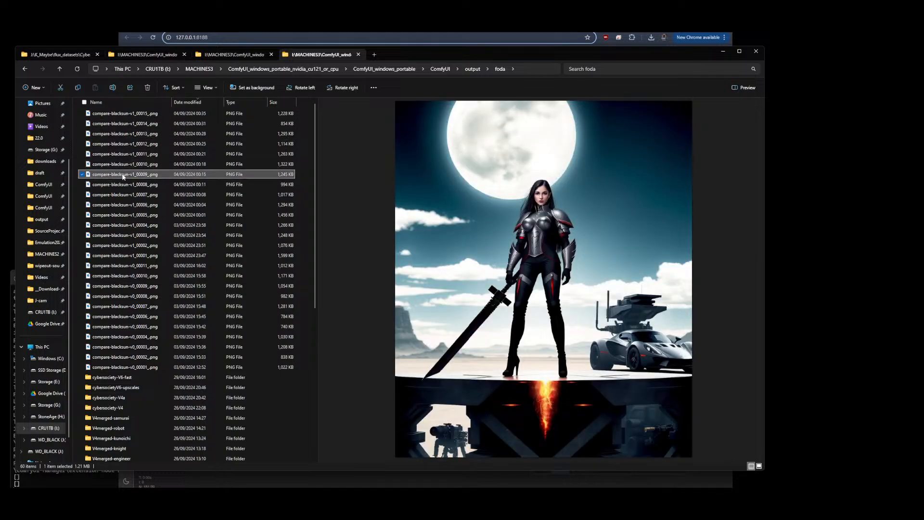
# Open the cybersocietyV5 remix folder inside foda and preview its first image
pyautogui.scroll(-7, 121, 182)
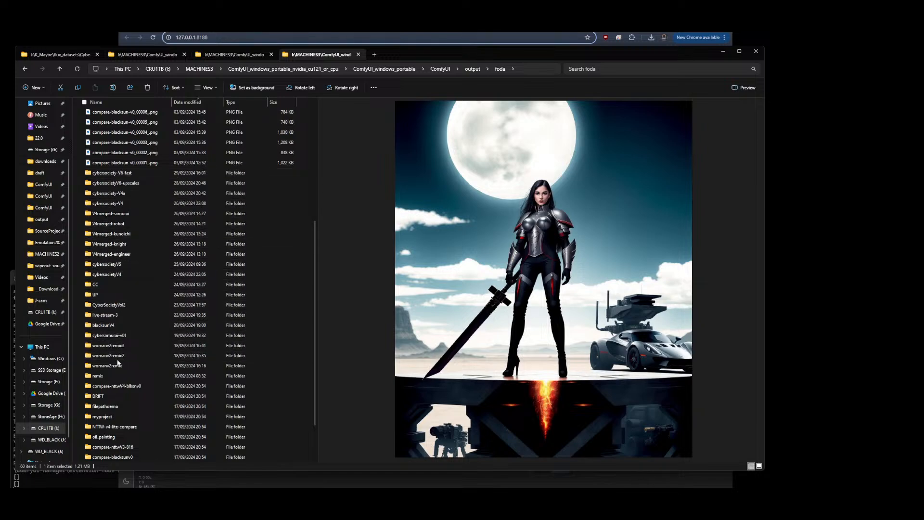
pyautogui.moveTo(118, 338)
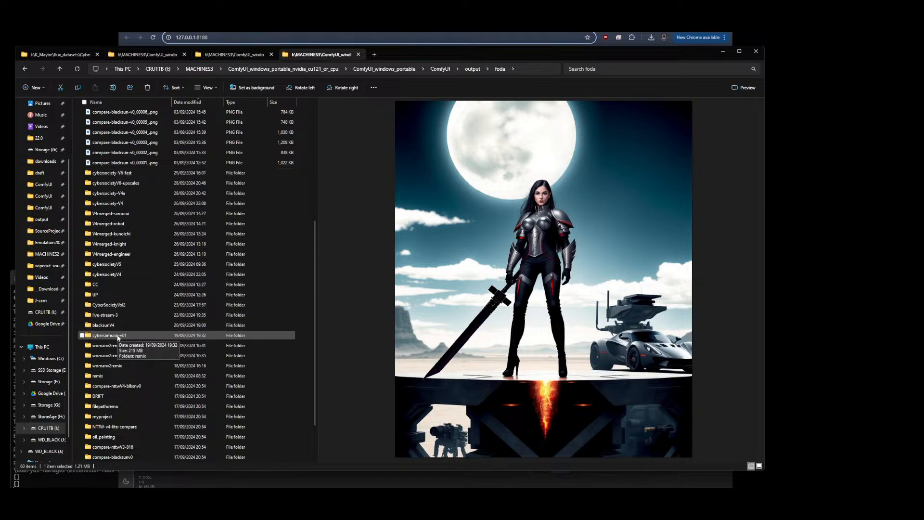
pyautogui.click(114, 265)
pyautogui.doubleClick(113, 263)
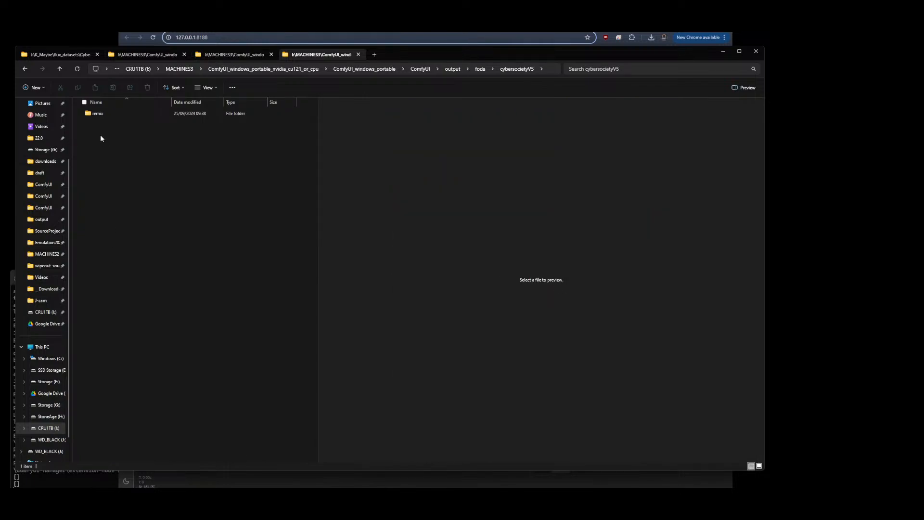
pyautogui.doubleClick(88, 108)
pyautogui.click(97, 116)
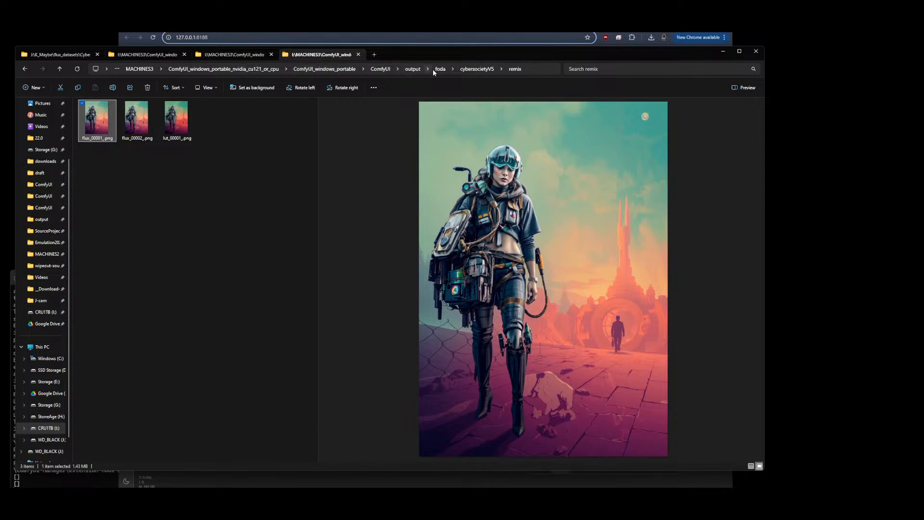
# Browse to the loraTesting cybersocietyV22 fused folder and preview the first two epoch comparison grids
pyautogui.click(412, 69)
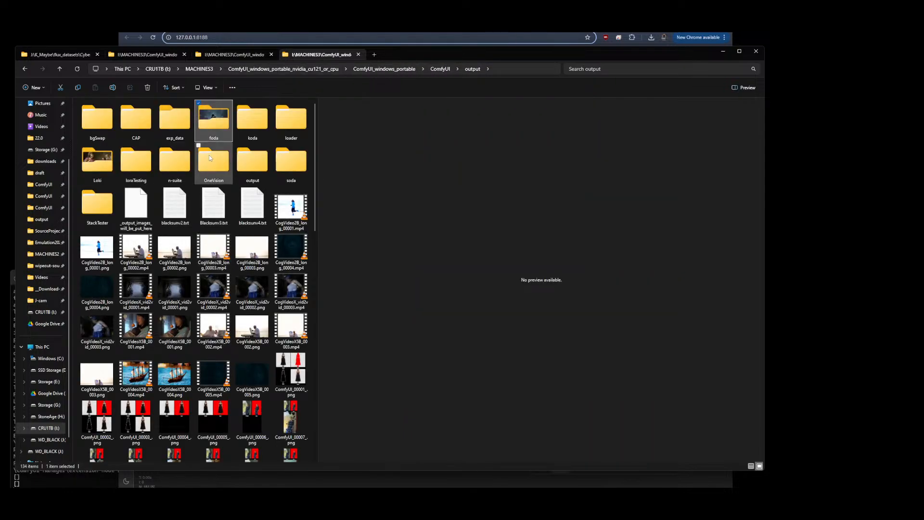
pyautogui.doubleClick(130, 164)
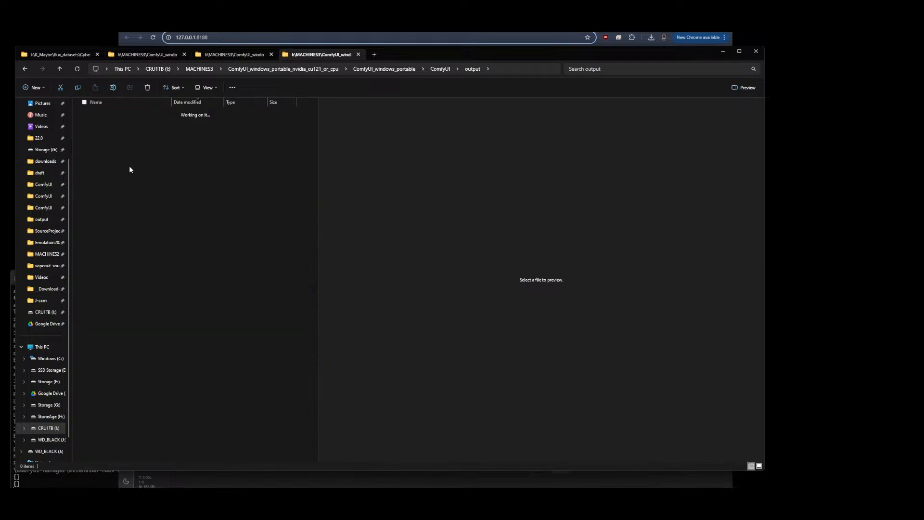
pyautogui.doubleClick(108, 134)
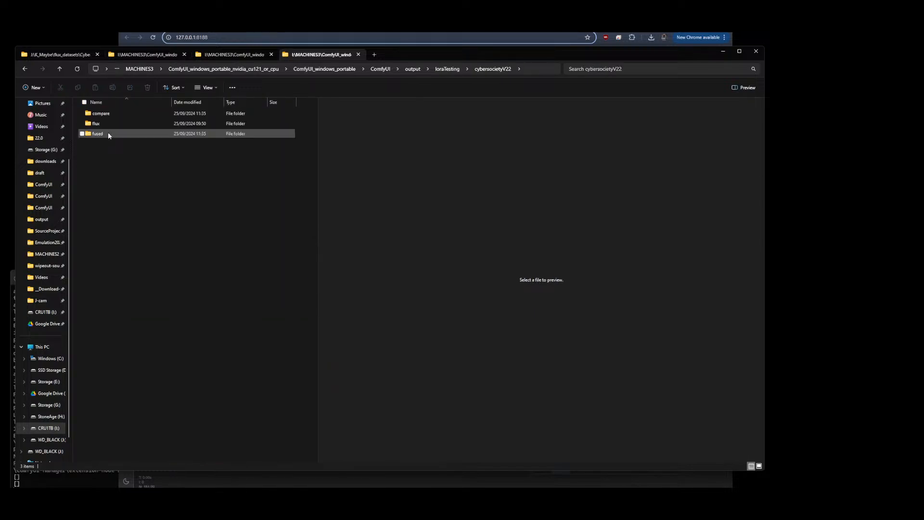
pyautogui.doubleClick(100, 134)
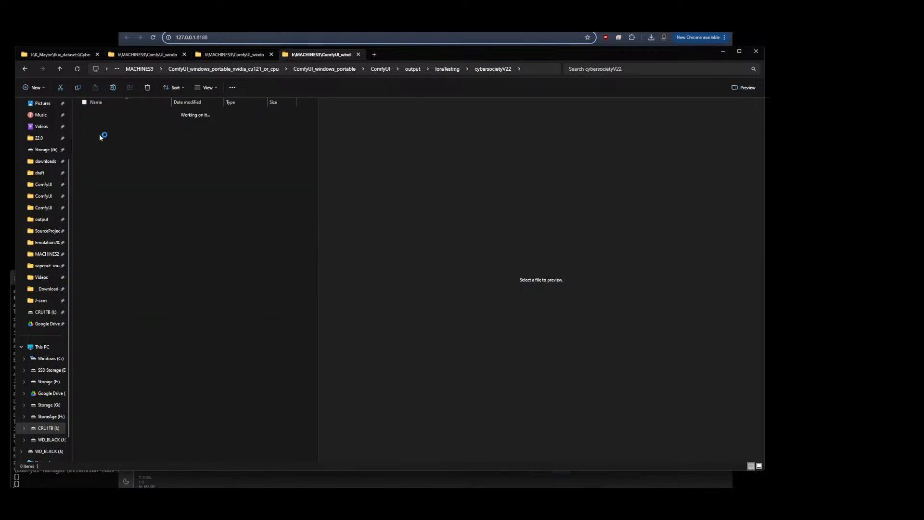
pyautogui.click(99, 115)
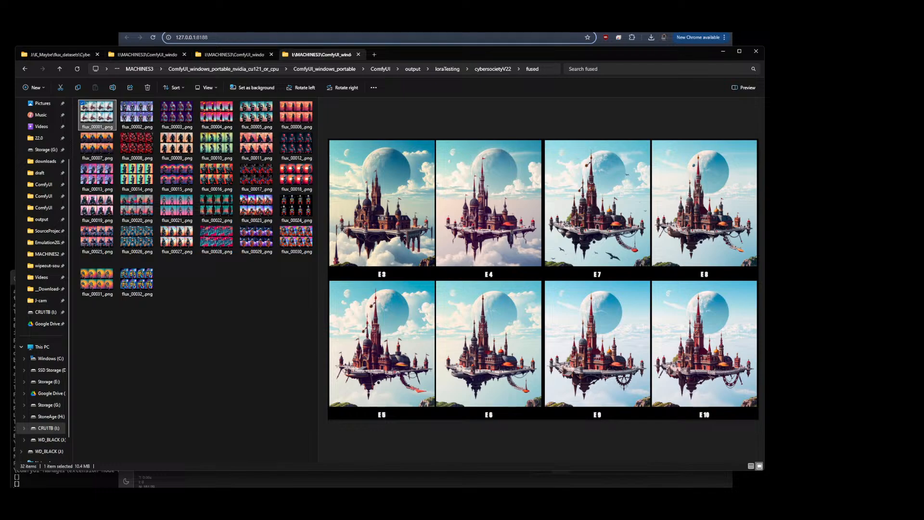
pyautogui.click(138, 117)
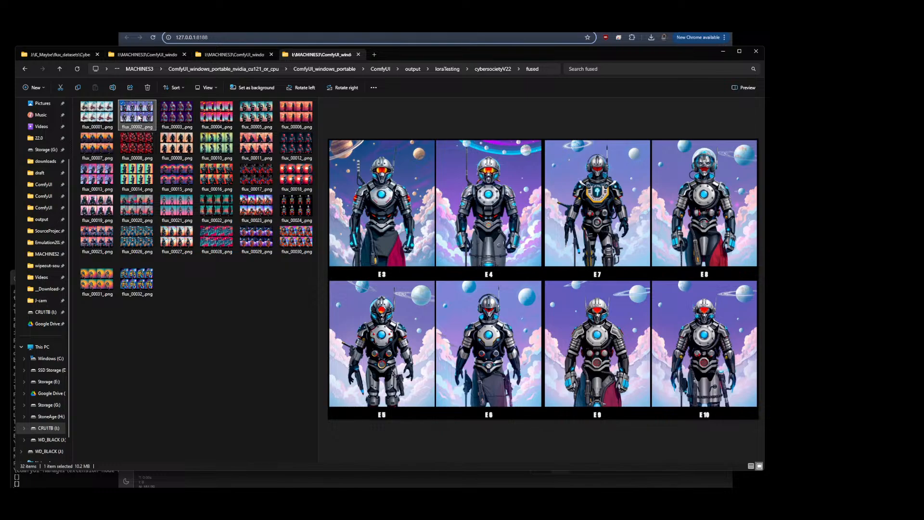
# Preview the epoch comparison grids in the cybersocietyV22 fused folder one after another
pyautogui.click(176, 122)
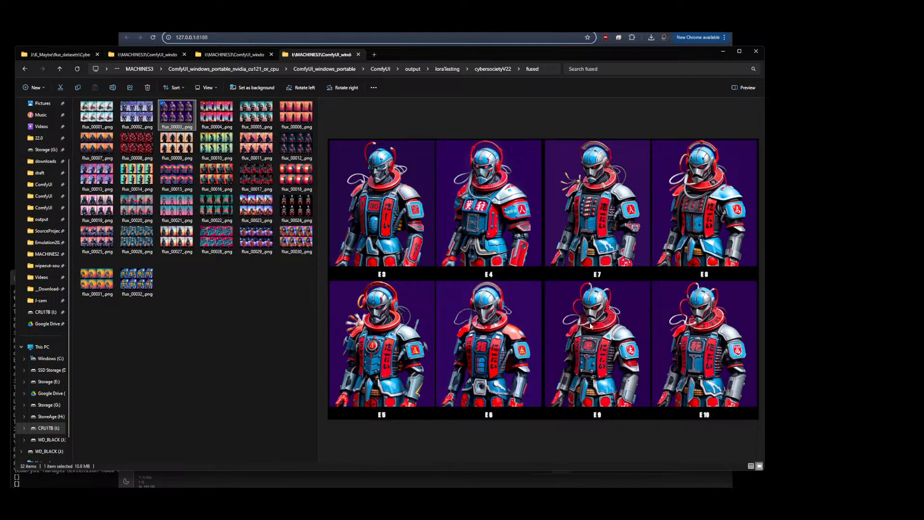
pyautogui.click(213, 110)
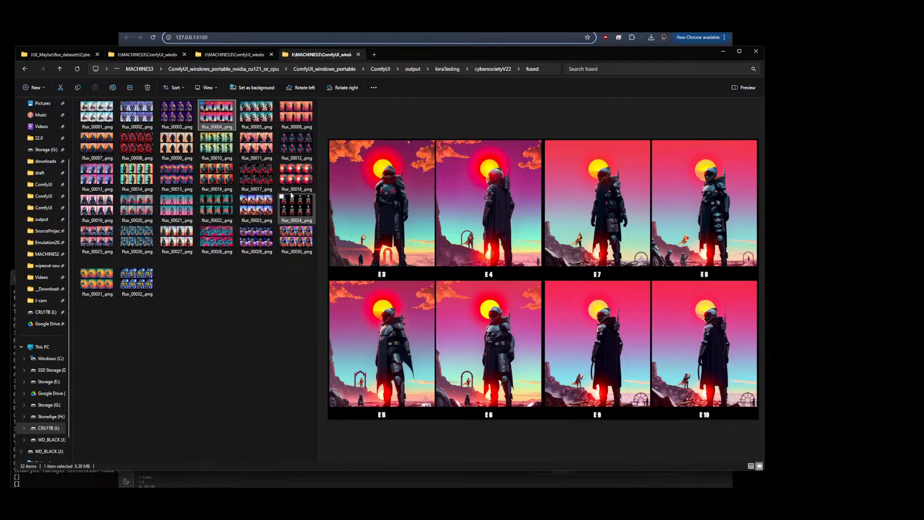
pyautogui.click(257, 127)
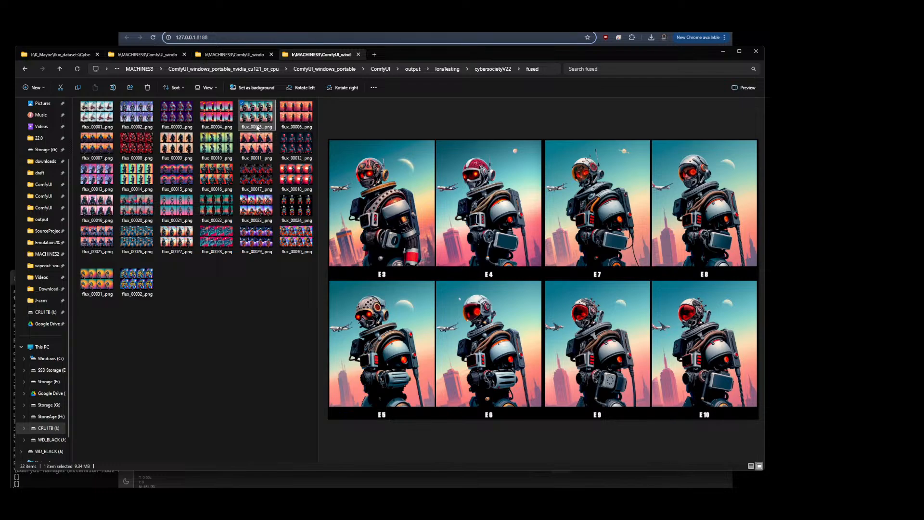
pyautogui.click(296, 120)
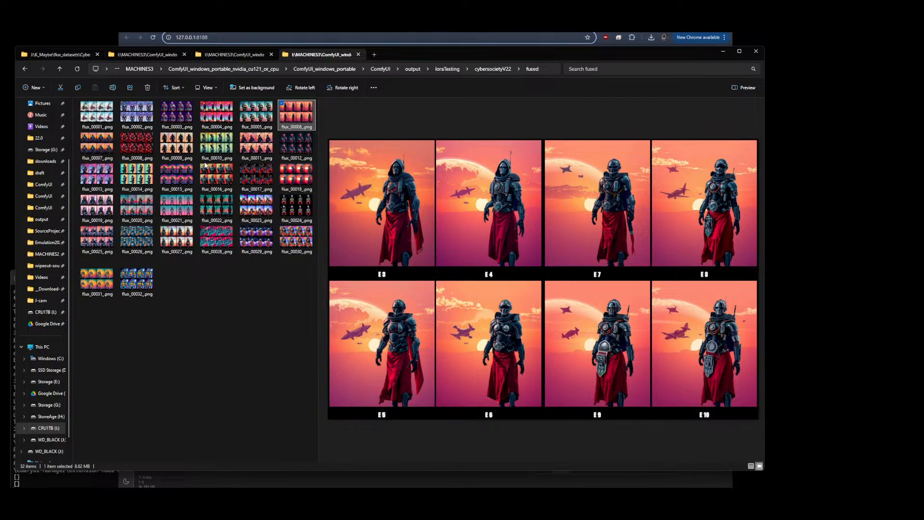
pyautogui.click(97, 143)
pyautogui.click(144, 147)
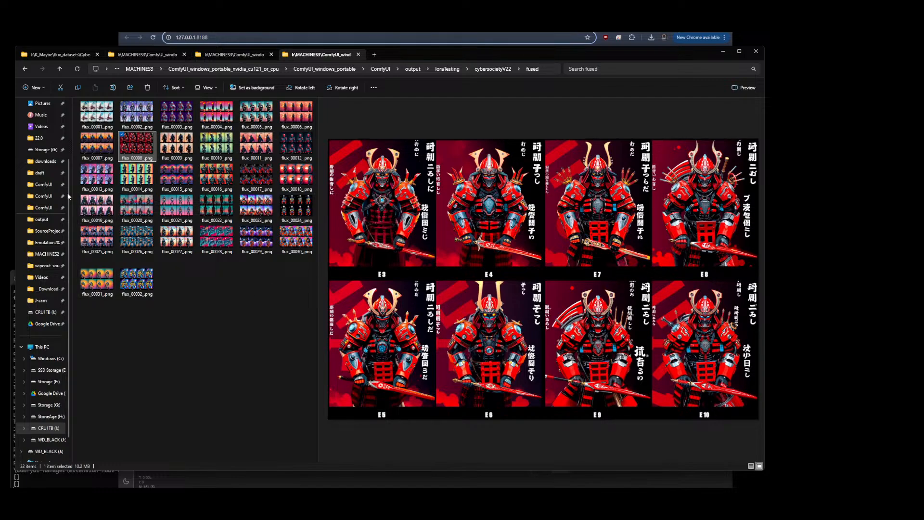
pyautogui.click(258, 213)
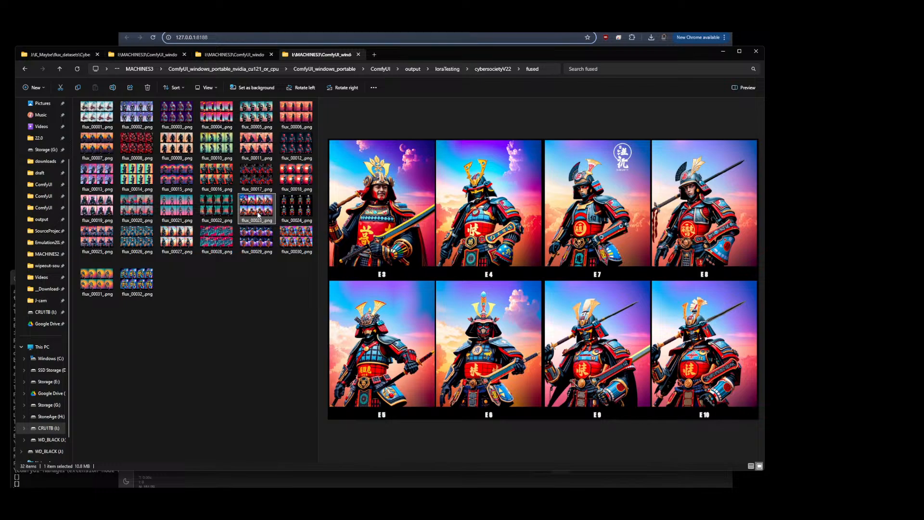
pyautogui.click(177, 204)
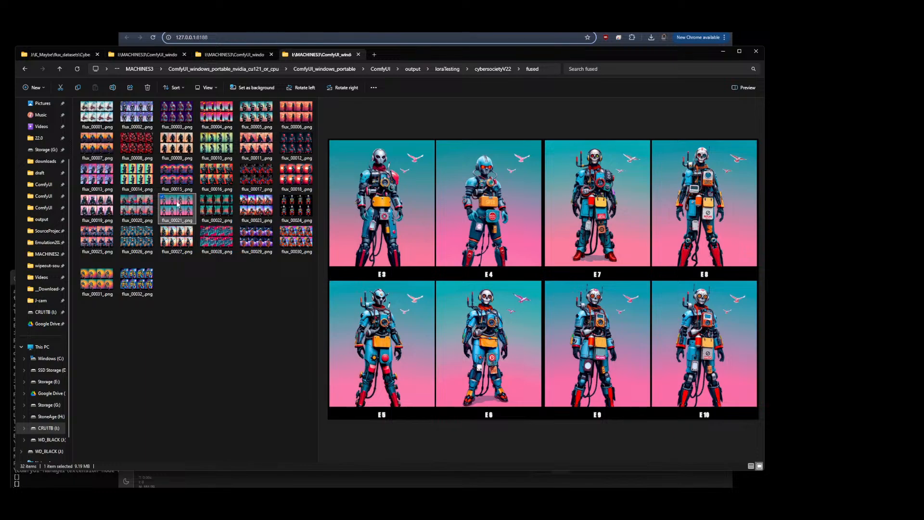
pyautogui.click(181, 250)
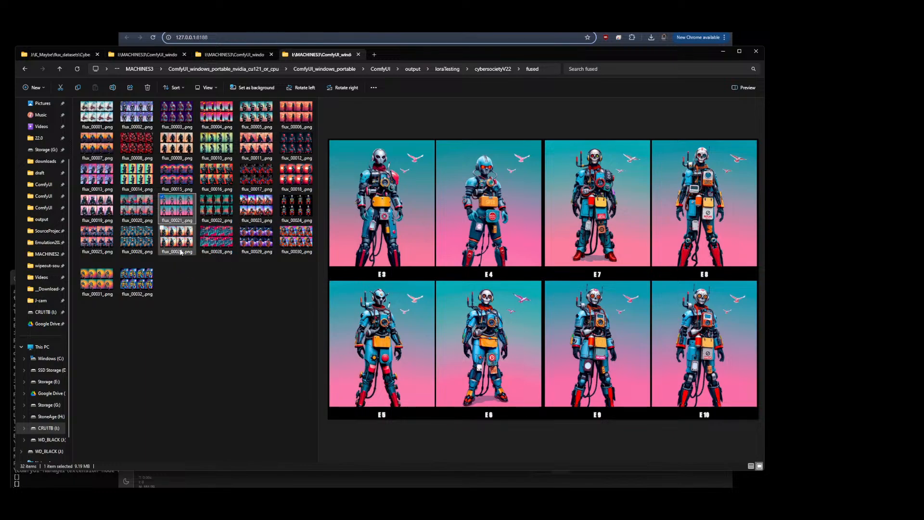
pyautogui.click(144, 279)
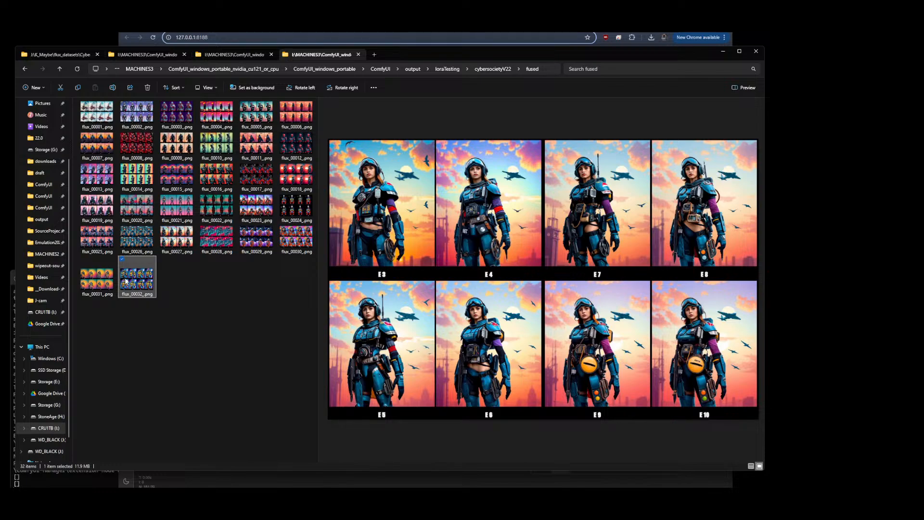
pyautogui.click(95, 286)
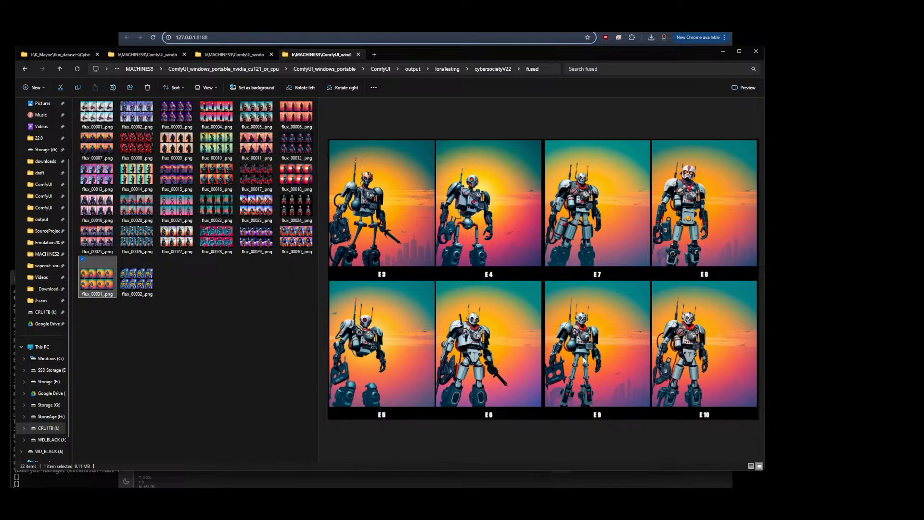
# Open the cybersocietyV55 fused folder under loraTesting and preview its first comparison grid
pyautogui.click(447, 69)
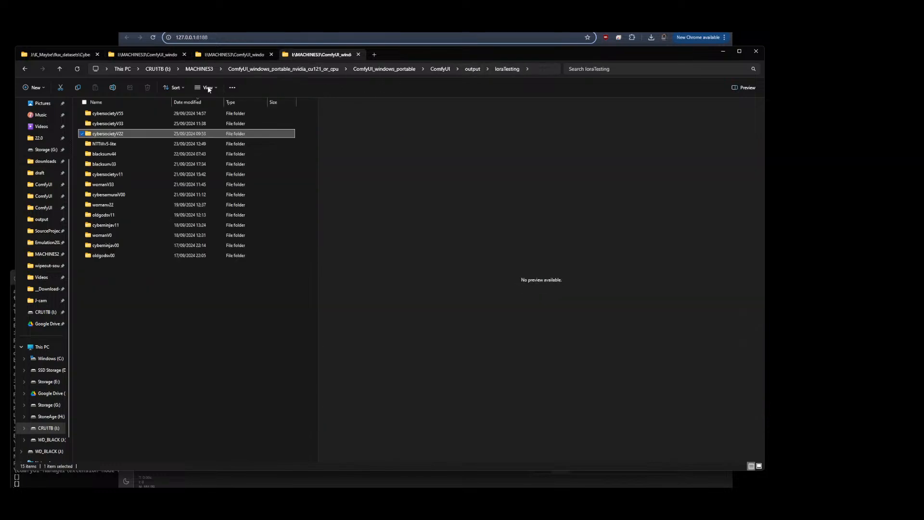
pyautogui.doubleClick(108, 115)
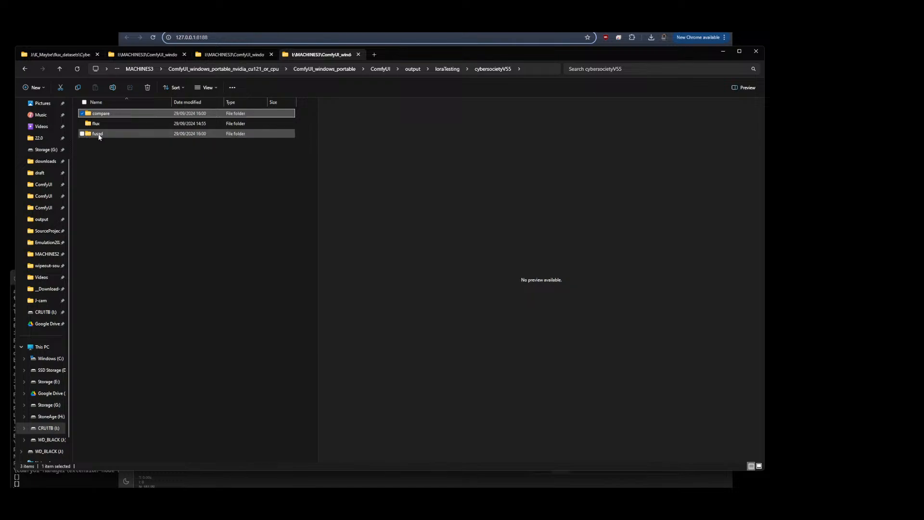
pyautogui.doubleClick(100, 133)
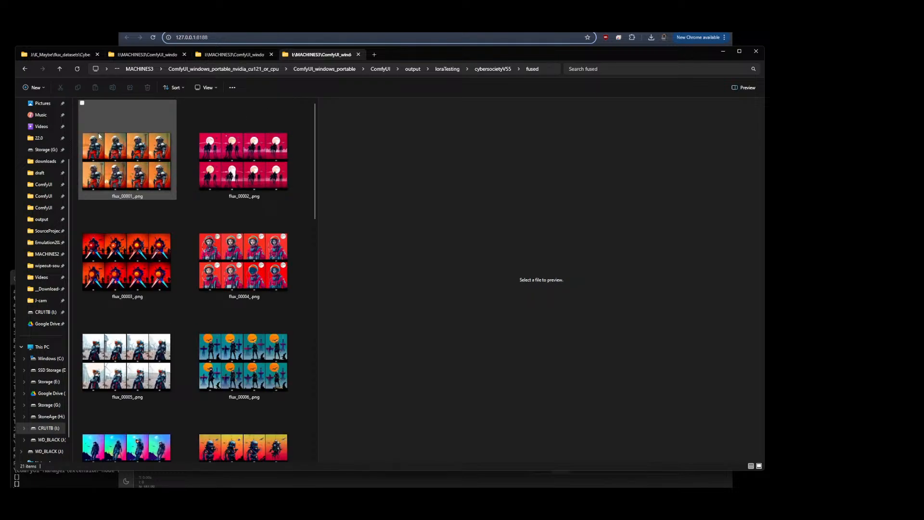
pyautogui.click(137, 168)
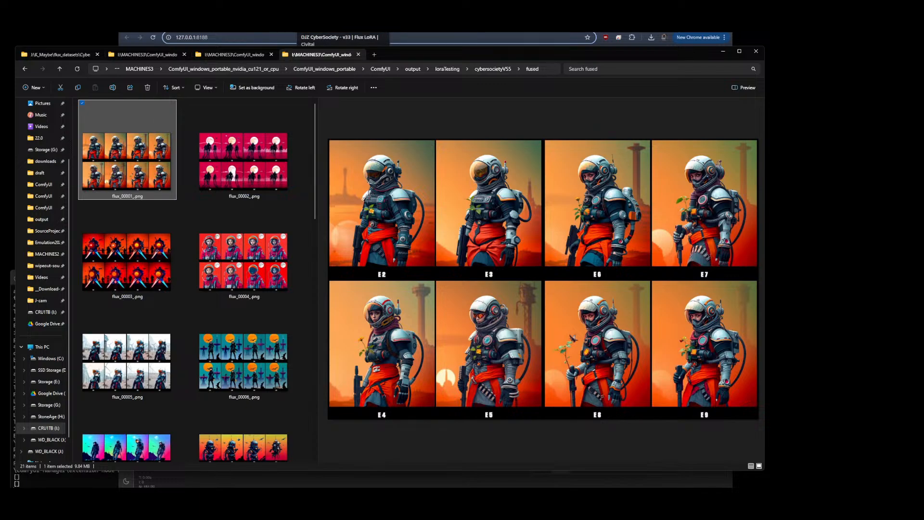
# Switch to the Civitai model page and highlight the V55 description line about the culled V4 dataset
pyautogui.click(327, 24)
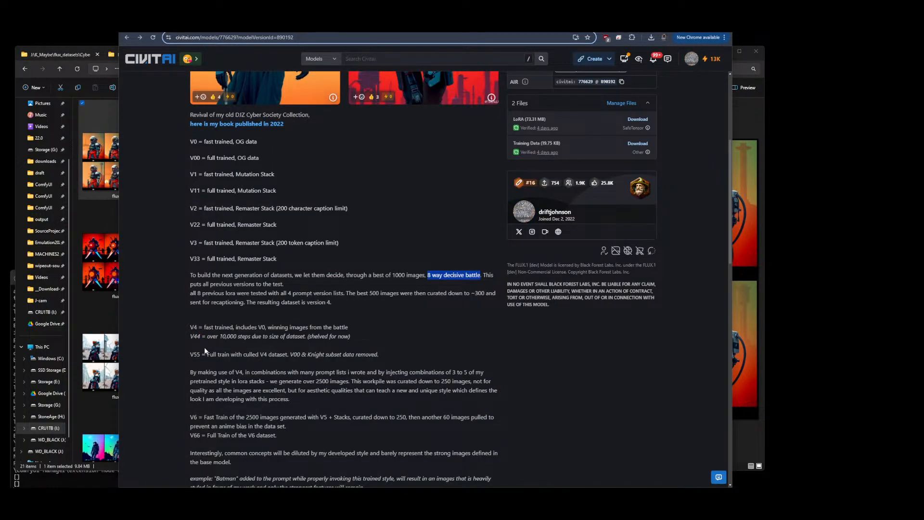
pyautogui.moveTo(207, 354); pyautogui.dragTo(287, 354)
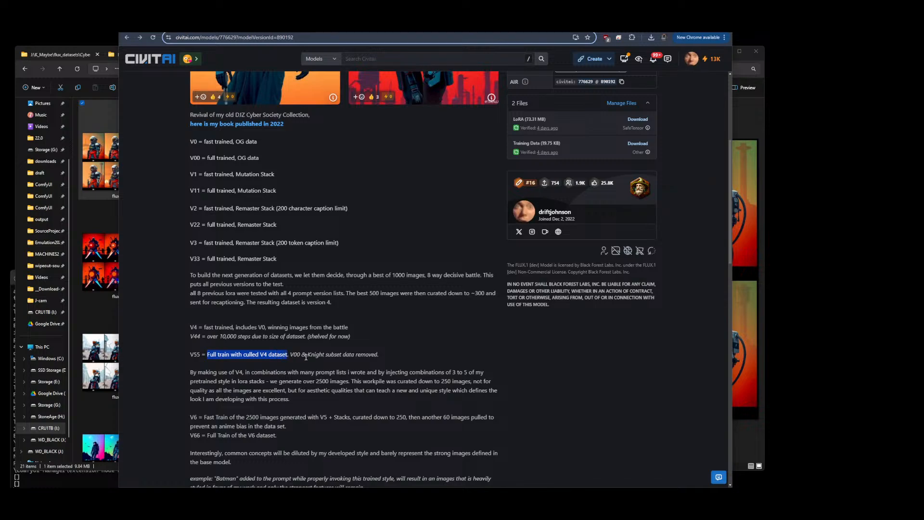
# Return to the flux_datasets tab and open the CyberSocietyV4 dataset's inner cyberSocietyV4 folder
pyautogui.click(66, 57)
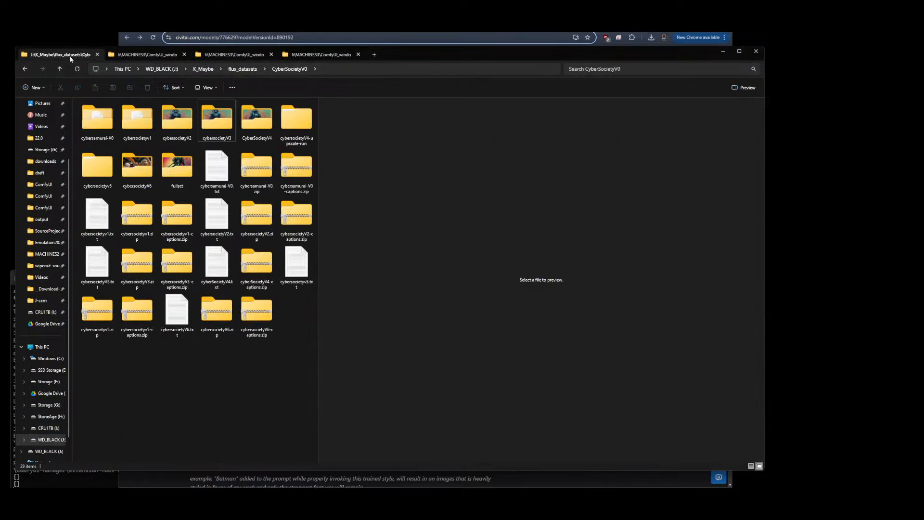
pyautogui.doubleClick(260, 123)
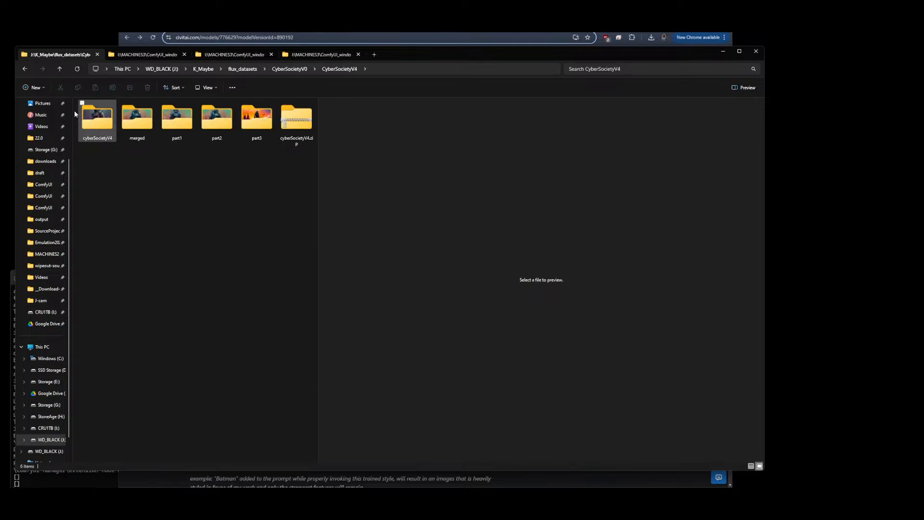
pyautogui.doubleClick(97, 118)
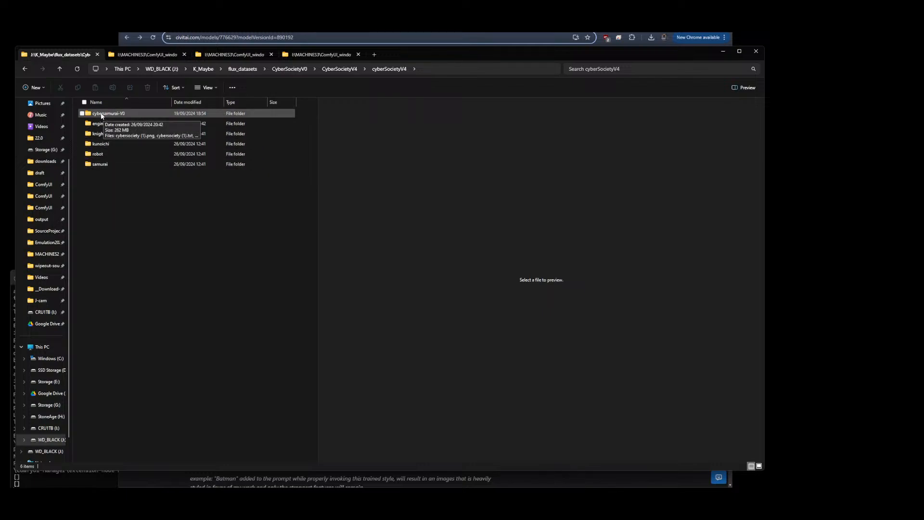
# Switch to ComfyUI, reload the page and zoom in on the OneVision recaption workflow's Trigger Token node
pyautogui.click(308, 24)
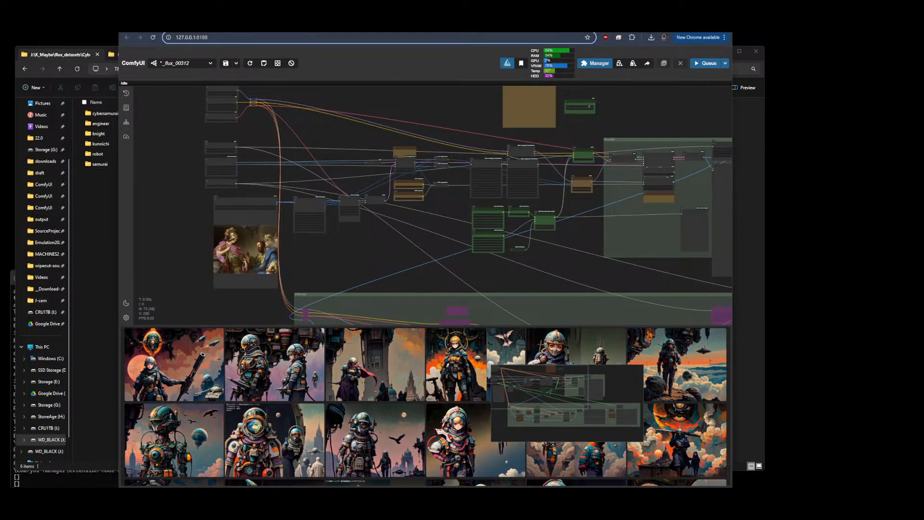
pyautogui.press('F5')
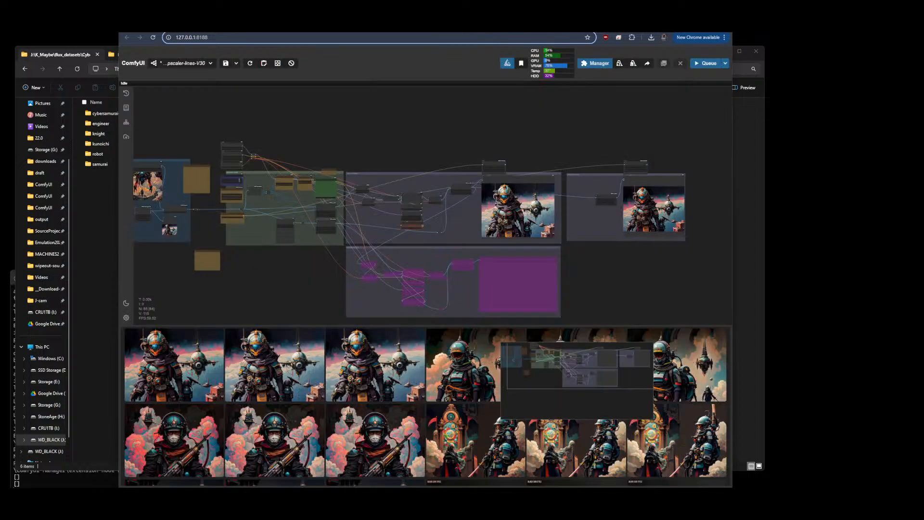
pyautogui.press('F5')
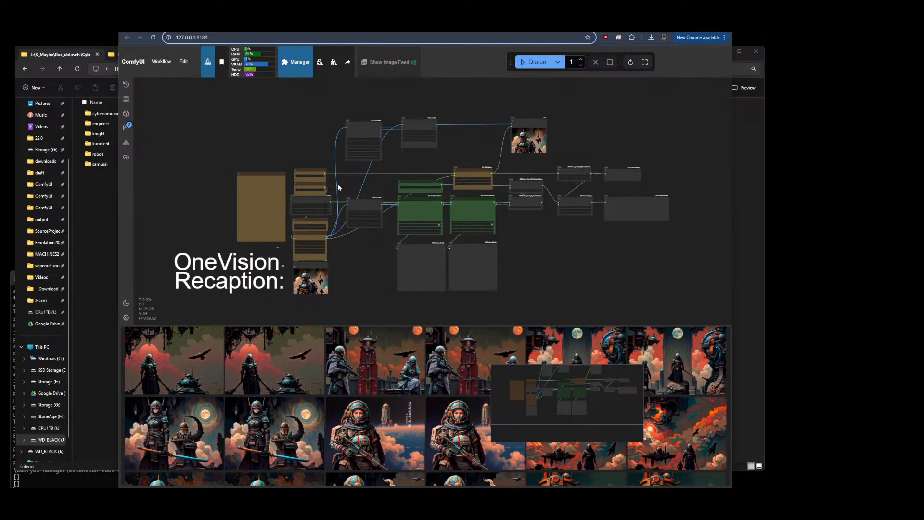
pyautogui.scroll(10, 415, 161)
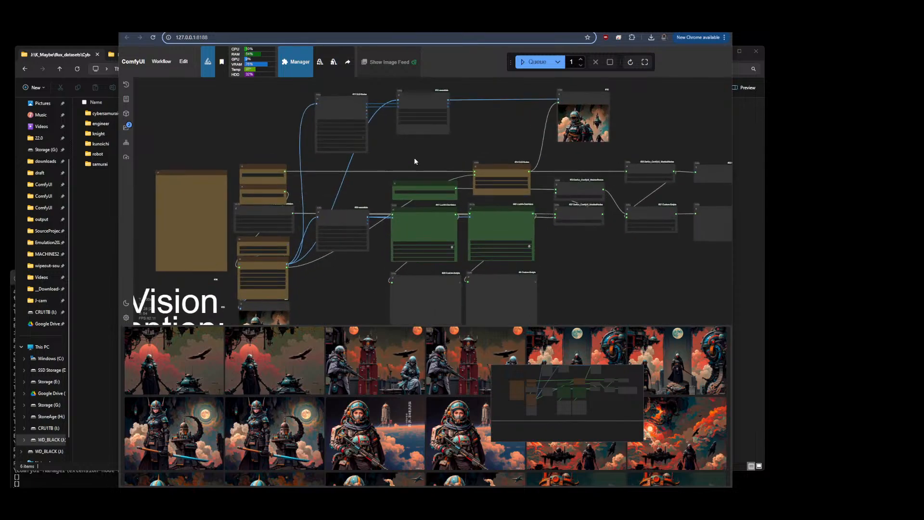
pyautogui.click(424, 179)
pyautogui.moveTo(423, 179)
pyautogui.mouseDown()
pyautogui.moveTo(426, 163)
pyautogui.moveTo(422, 180)
pyautogui.mouseUp()
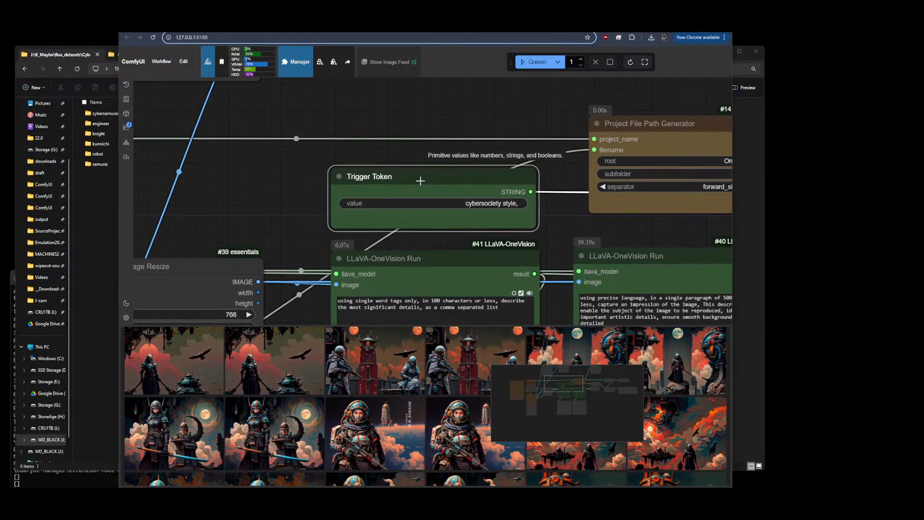
pyautogui.click(80, 184)
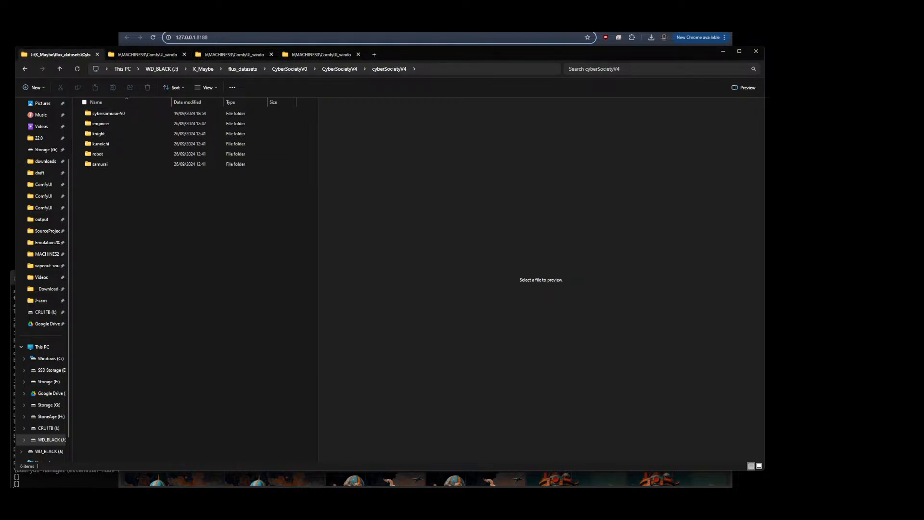
# Try setting the Trigger Token value to cybersociety style, samurai
pyautogui.click(506, 37)
pyautogui.click(517, 201)
pyautogui.click(590, 171)
pyautogui.write('samurai')
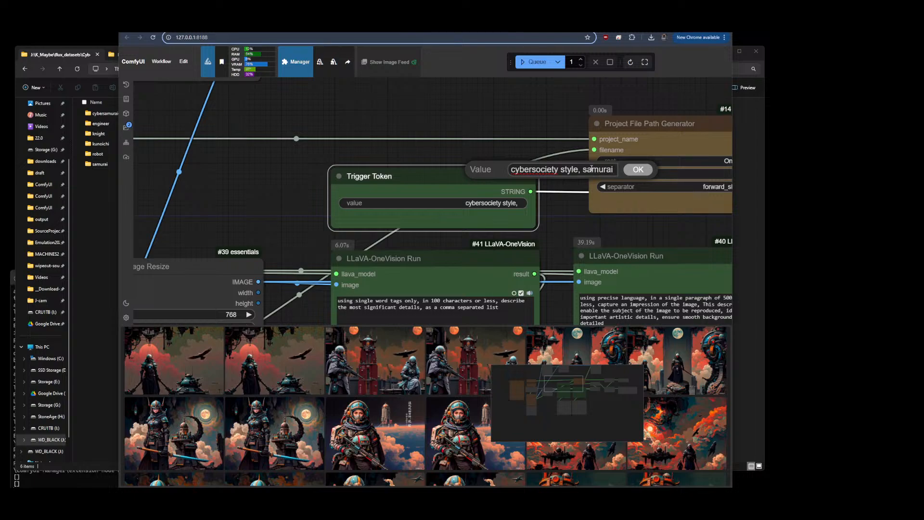
pyautogui.press('BackSpace')
pyautogui.press('BackSpace')
pyautogui.press('BackSpace')
pyautogui.press('BackSpace')
pyautogui.press('BackSpace')
pyautogui.press('BackSpace')
pyautogui.press('BackSpace')
pyautogui.click(640, 172)
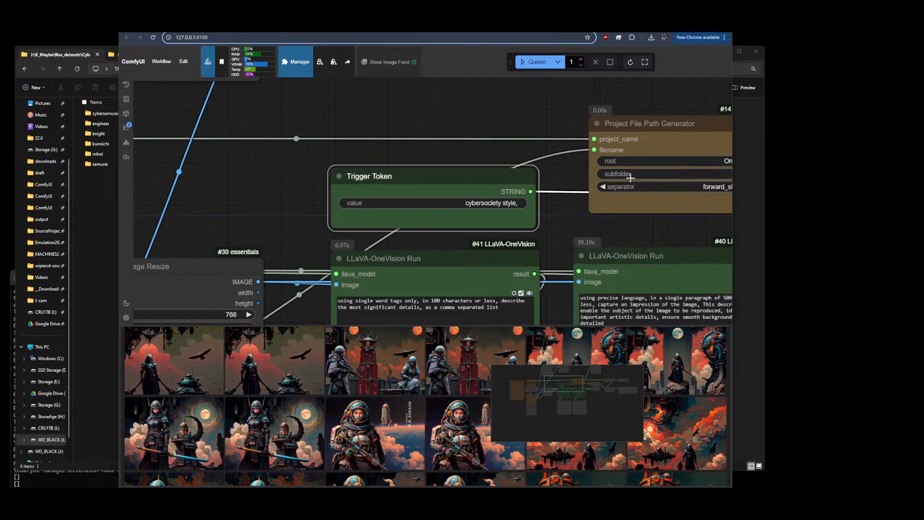
# Open the cybersamurai-V0 dataset folder and preview its first image
pyautogui.click(88, 169)
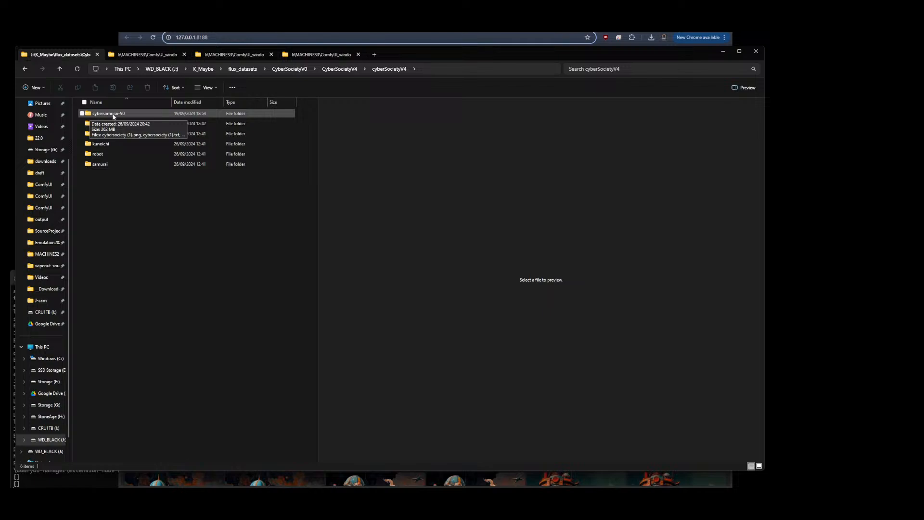
pyautogui.doubleClick(114, 116)
pyautogui.click(101, 116)
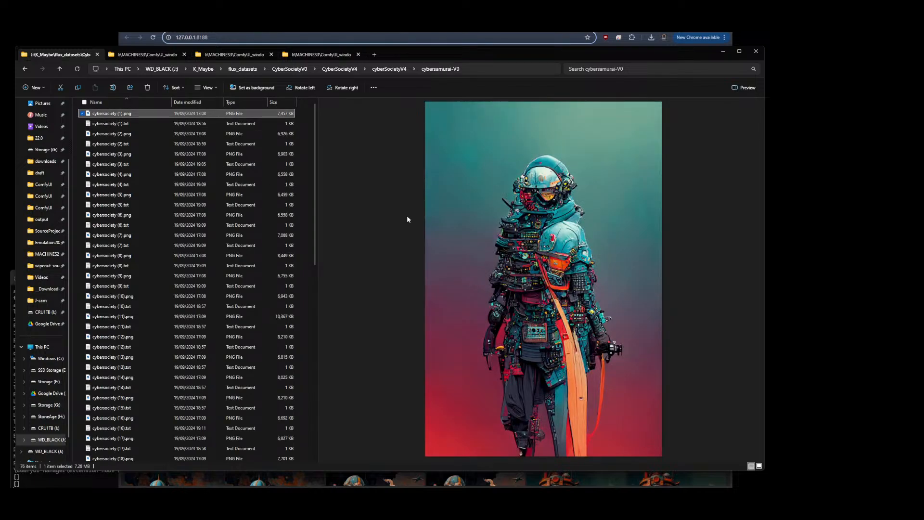
# Go back, open the engineer dataset folder and preview its LUT images one by one
pyautogui.click(23, 69)
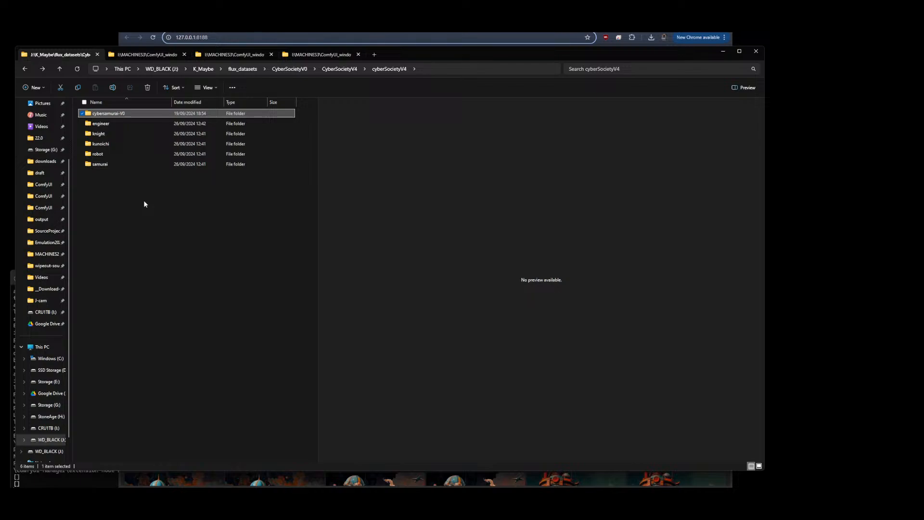
pyautogui.doubleClick(95, 124)
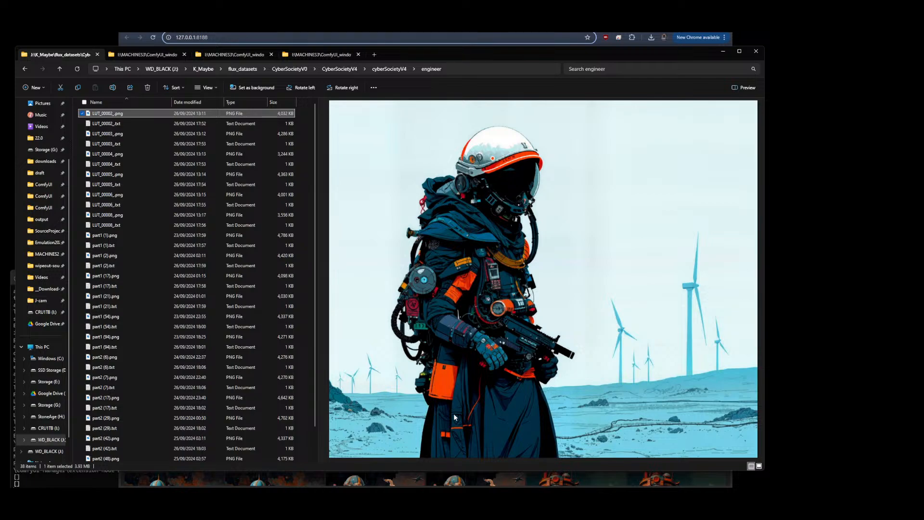
pyautogui.click(110, 135)
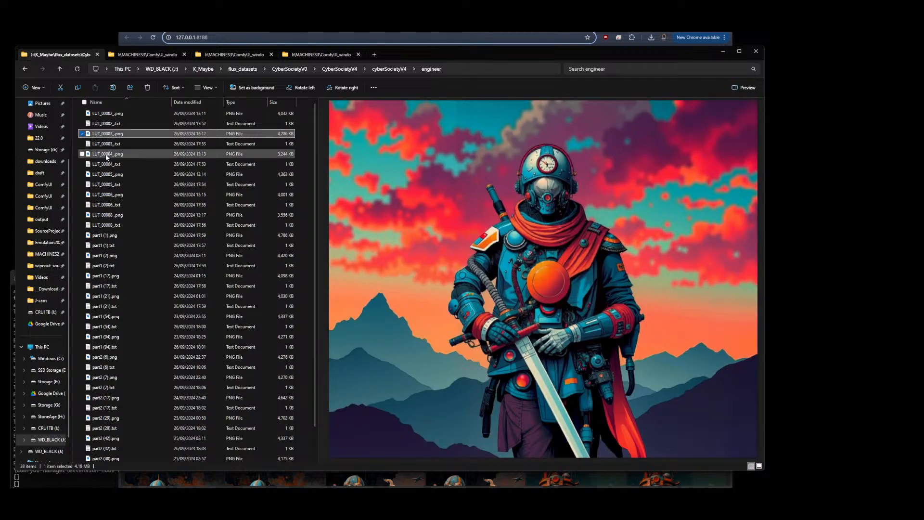
pyautogui.click(105, 154)
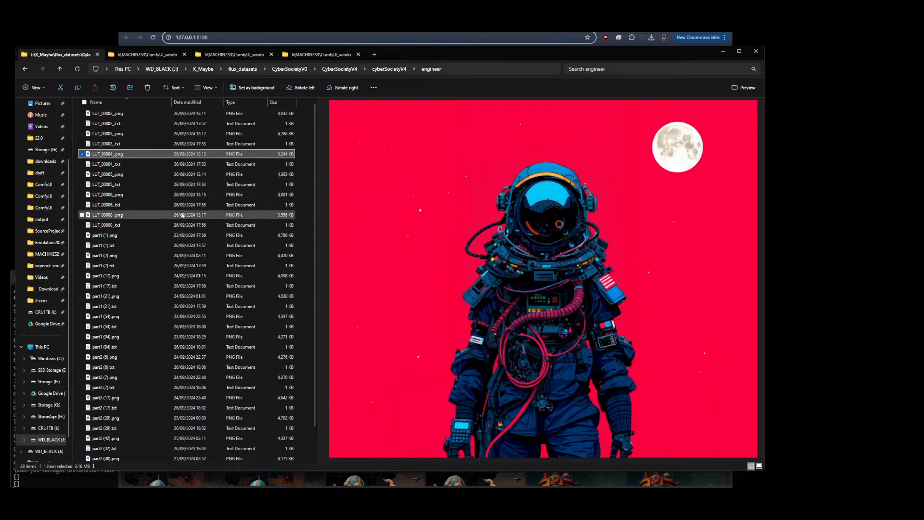
pyautogui.click(122, 175)
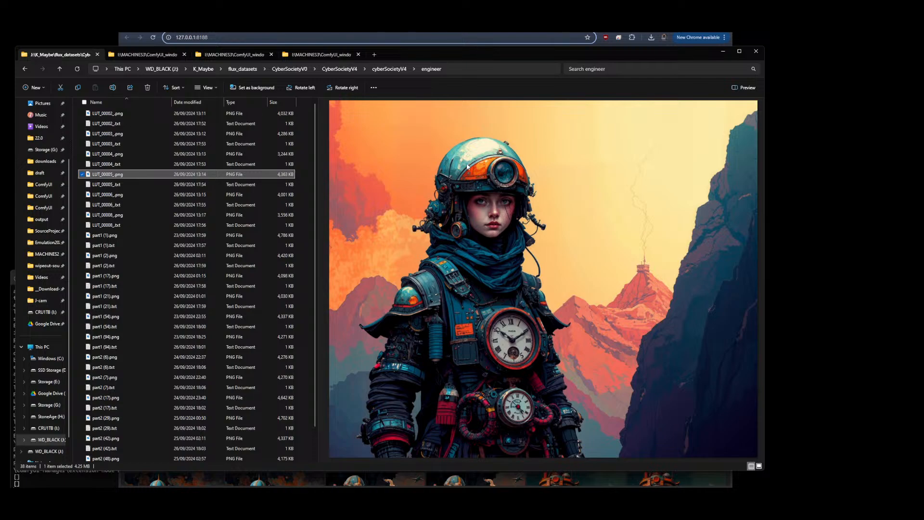
pyautogui.click(96, 196)
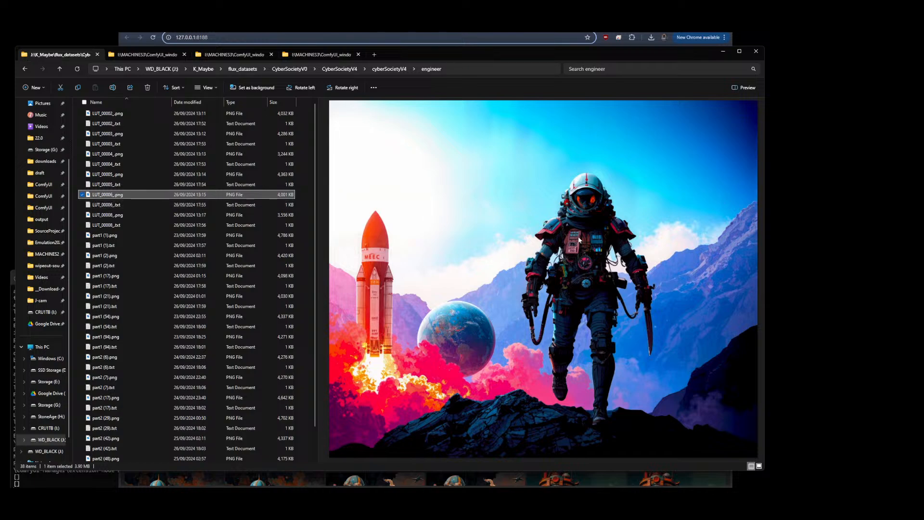
# Preview the remaining LUT, part1 and part2 images in the engineer dataset folder one after another
pyautogui.click(102, 214)
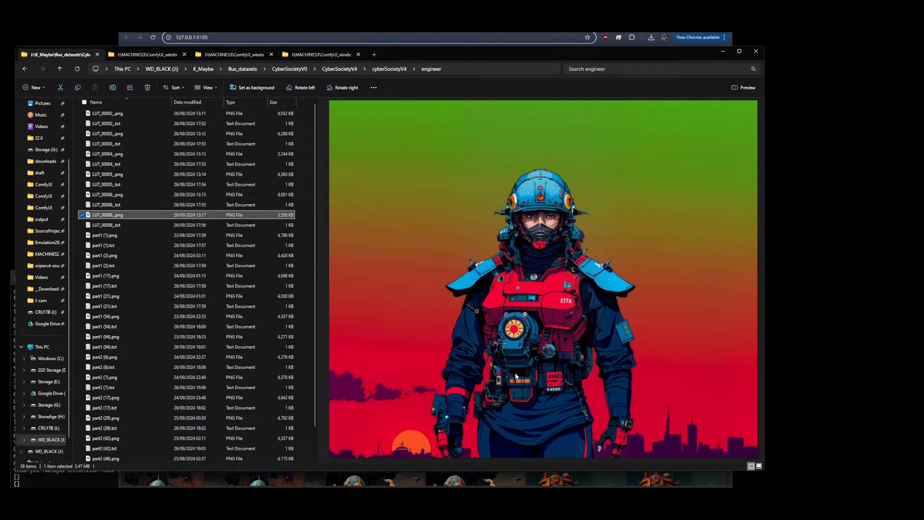
pyautogui.click(101, 236)
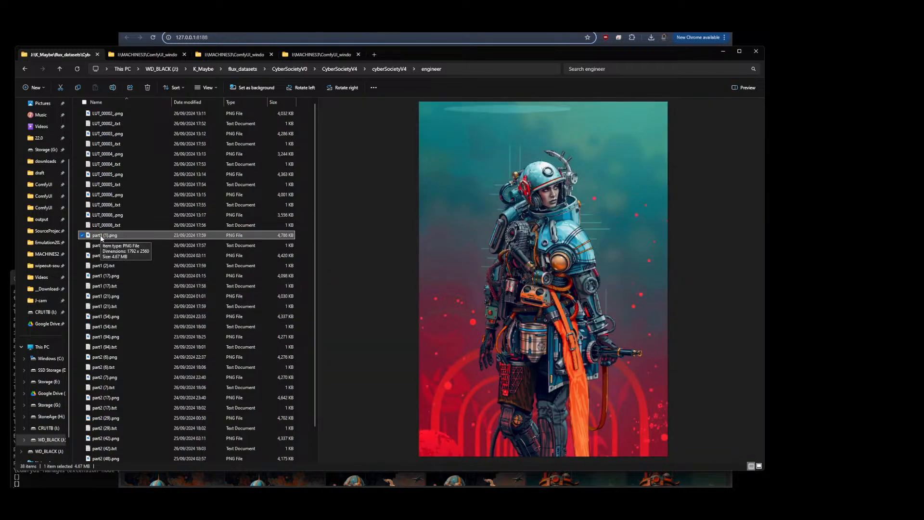
pyautogui.click(105, 258)
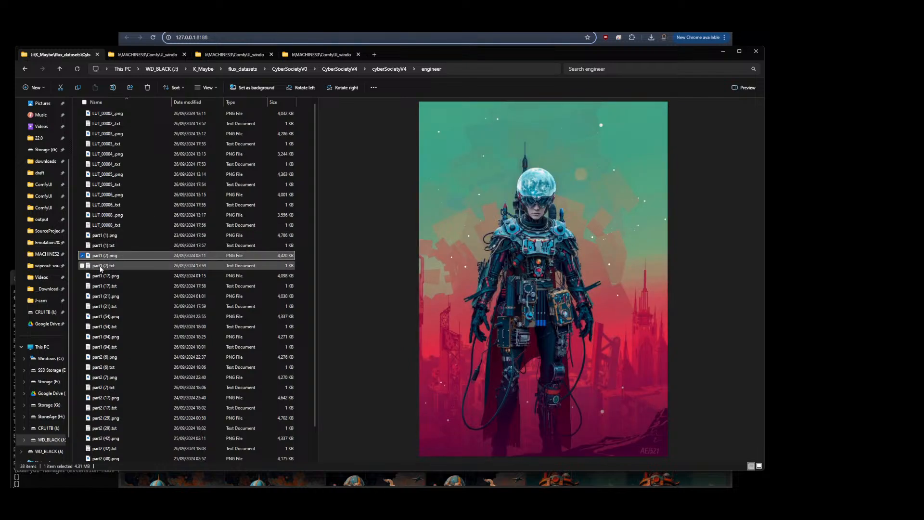
pyautogui.click(99, 275)
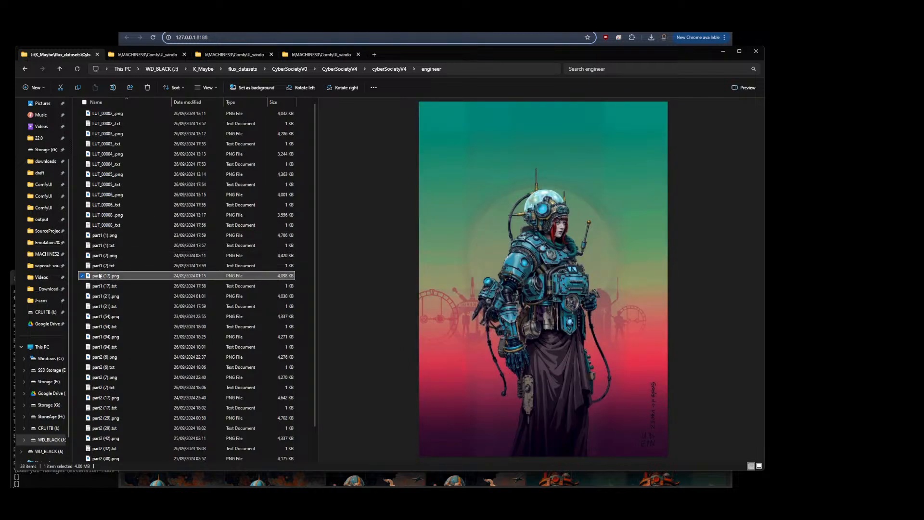
pyautogui.click(106, 296)
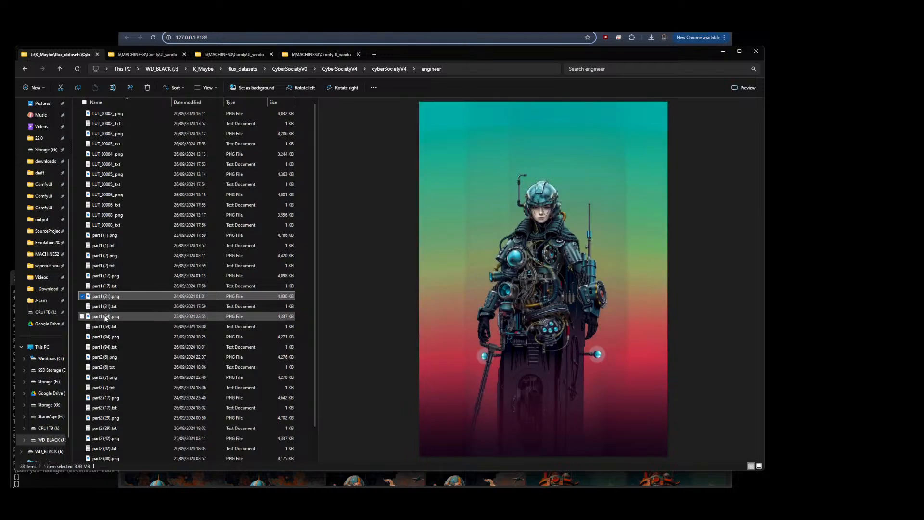
pyautogui.click(106, 317)
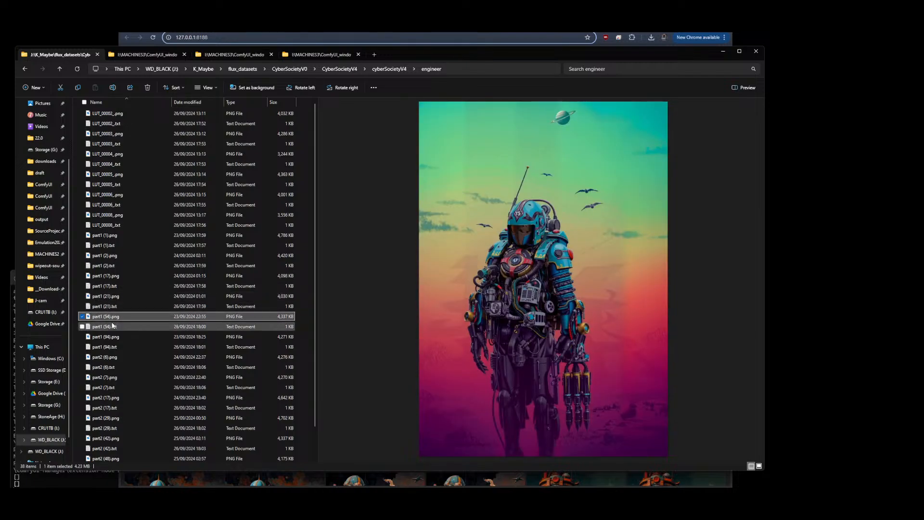
pyautogui.click(106, 336)
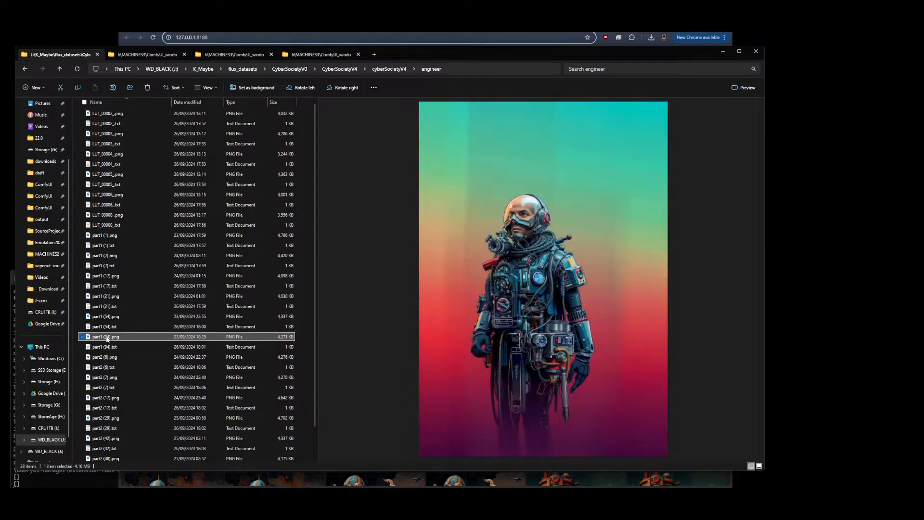
pyautogui.click(106, 358)
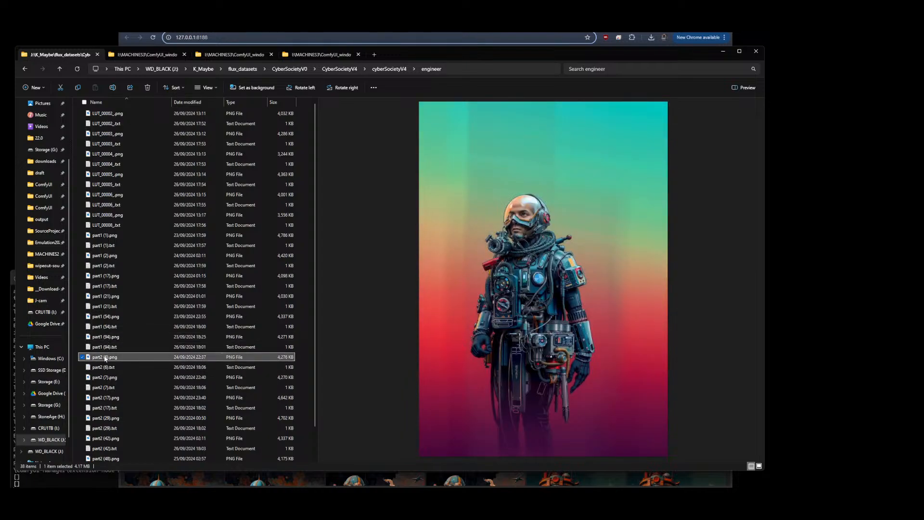
pyautogui.click(101, 380)
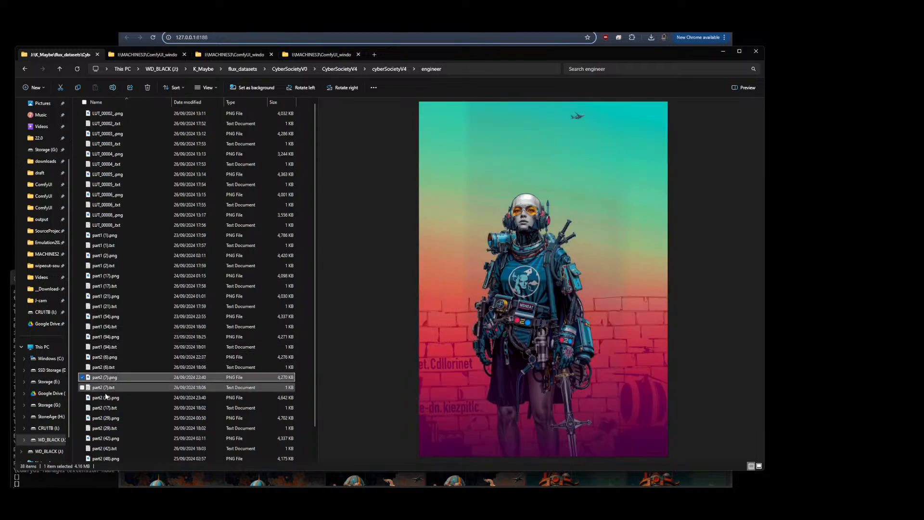
pyautogui.click(105, 399)
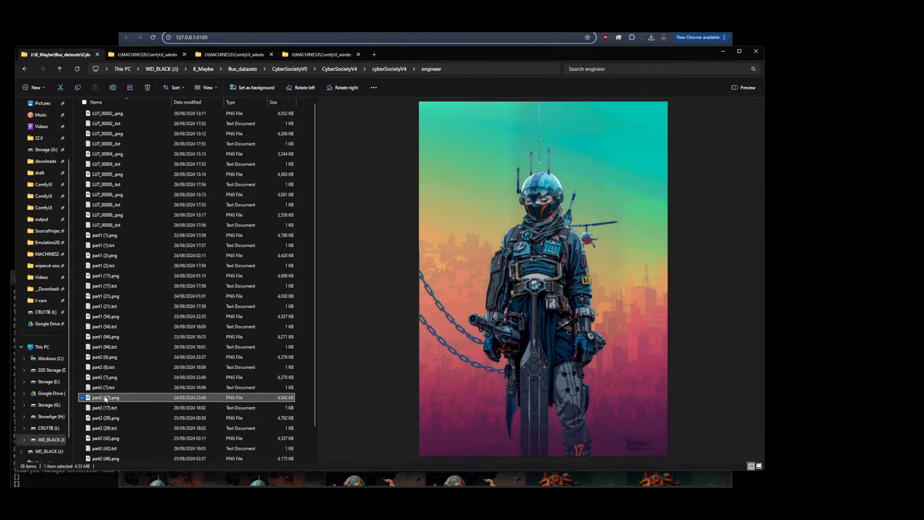
pyautogui.click(105, 418)
pyautogui.scroll(-1, 107, 396)
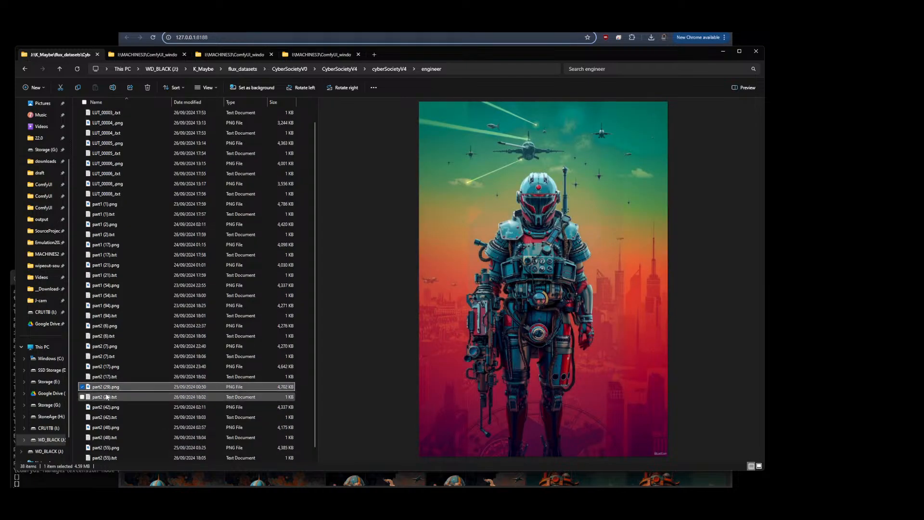
pyautogui.click(103, 407)
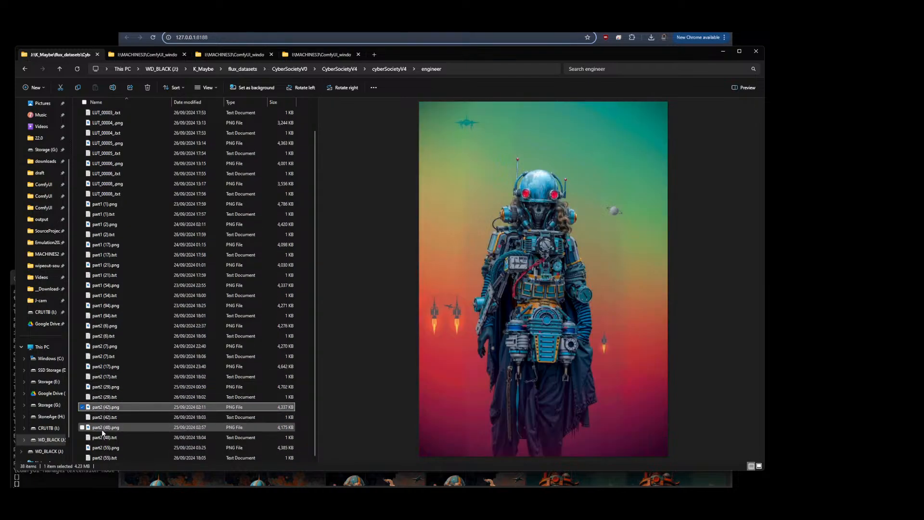
pyautogui.click(104, 428)
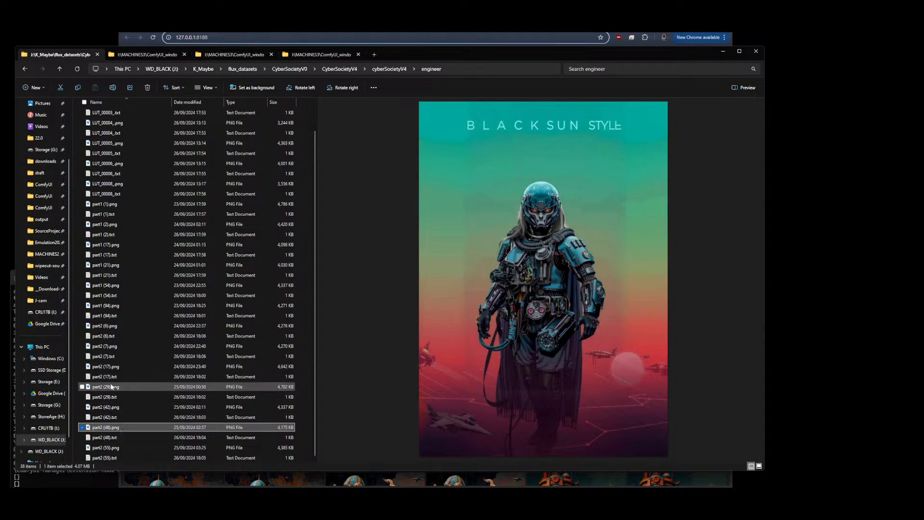
pyautogui.click(102, 449)
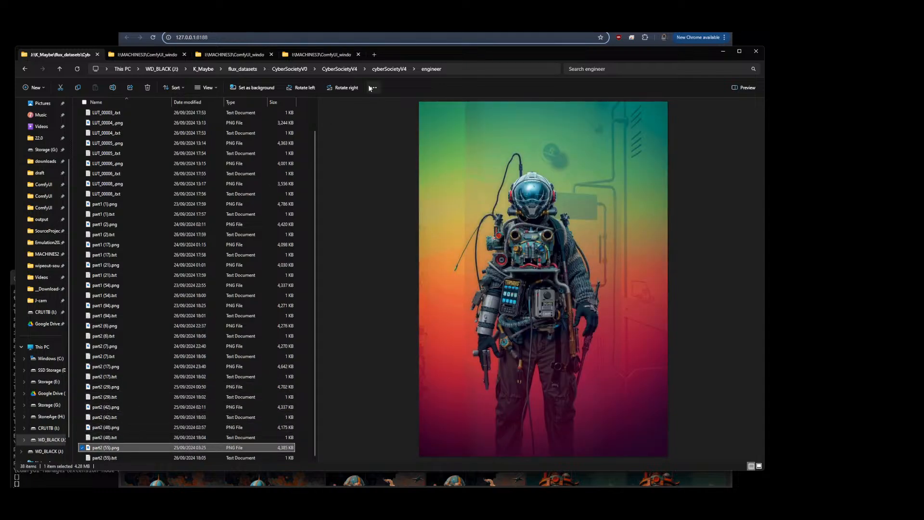
# Go back up to the CyberSocietyV0 datasets folder, then return to the ComfyUI workflow and zoom out on it
pyautogui.click(343, 70)
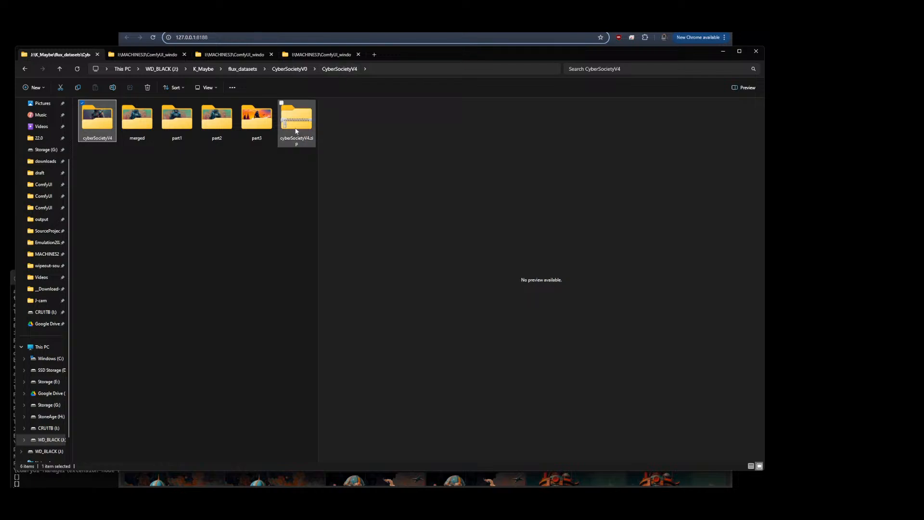
pyautogui.click(296, 71)
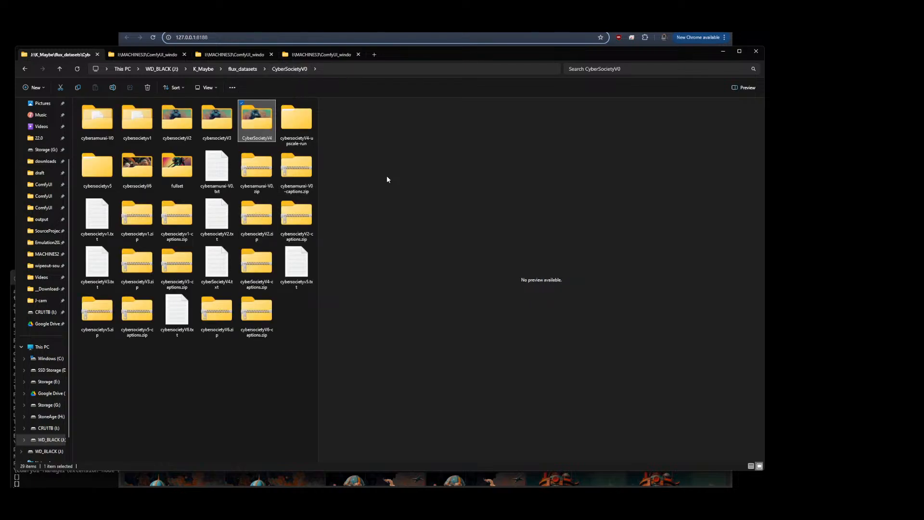
pyautogui.hotkey('alt', 'Tab')
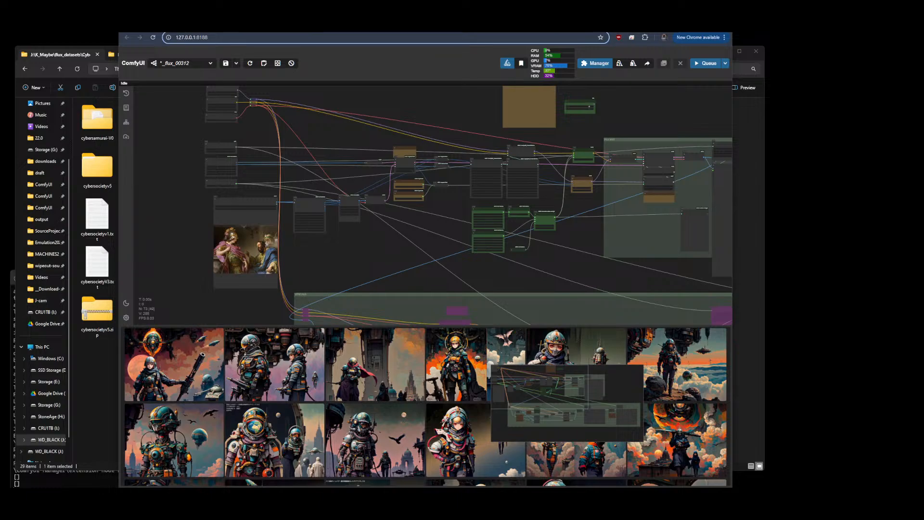
pyautogui.scroll(-5, 158, 163)
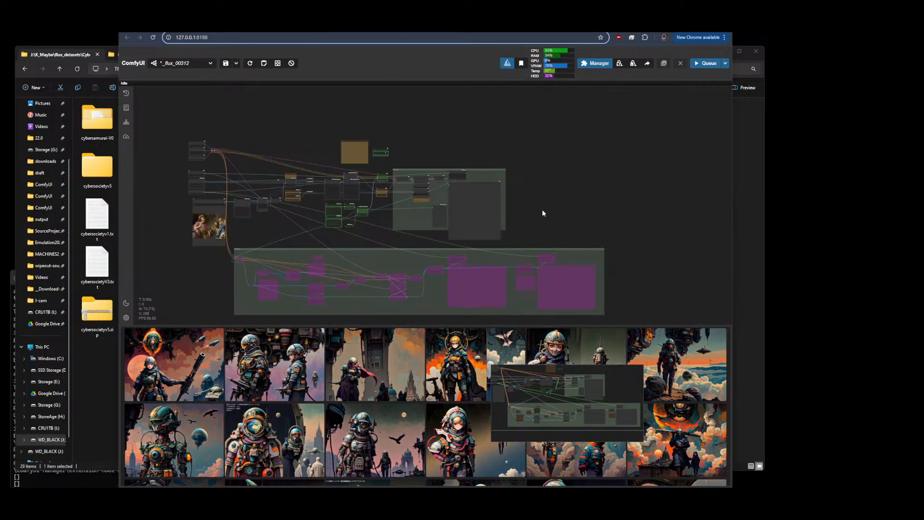
pyautogui.moveTo(563, 202); pyautogui.dragTo(564, 202)
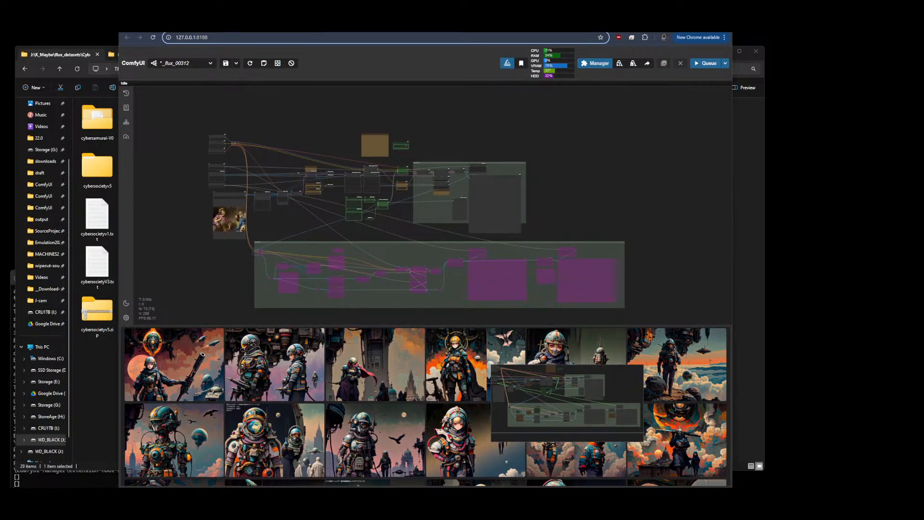
# Switch to the Civitai DJZ CyberSociety page and read the version notes about the V4 and V55 datasets
pyautogui.click(316, 25)
pyautogui.moveTo(191, 355); pyautogui.dragTo(420, 355)
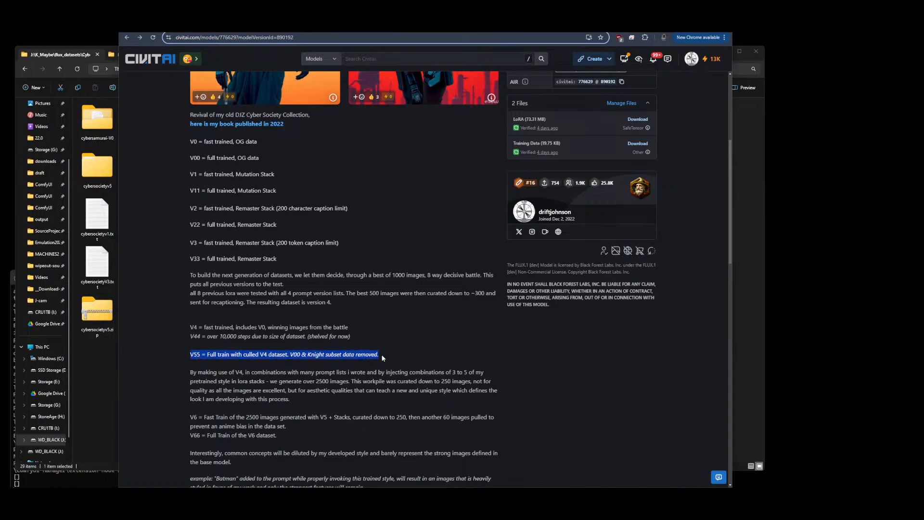
pyautogui.scroll(1, 146, 357)
pyautogui.scroll(-1, 148, 358)
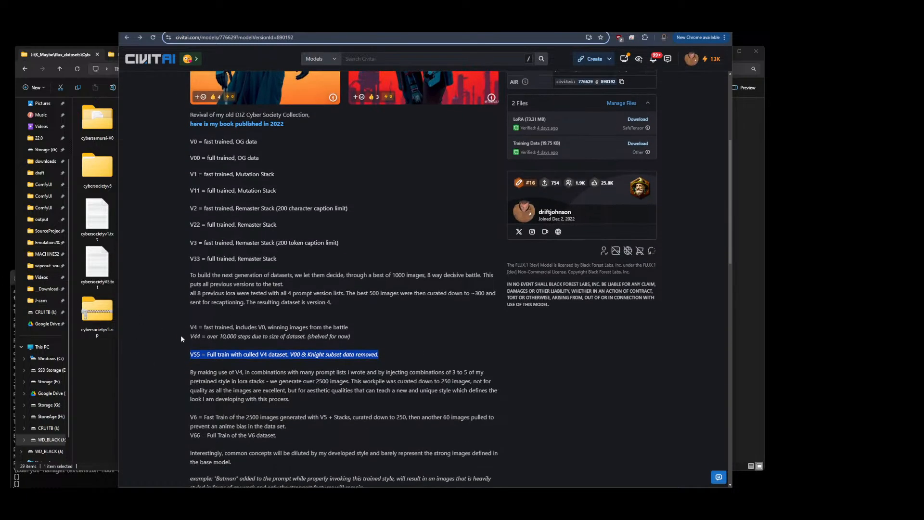
pyautogui.click(192, 354)
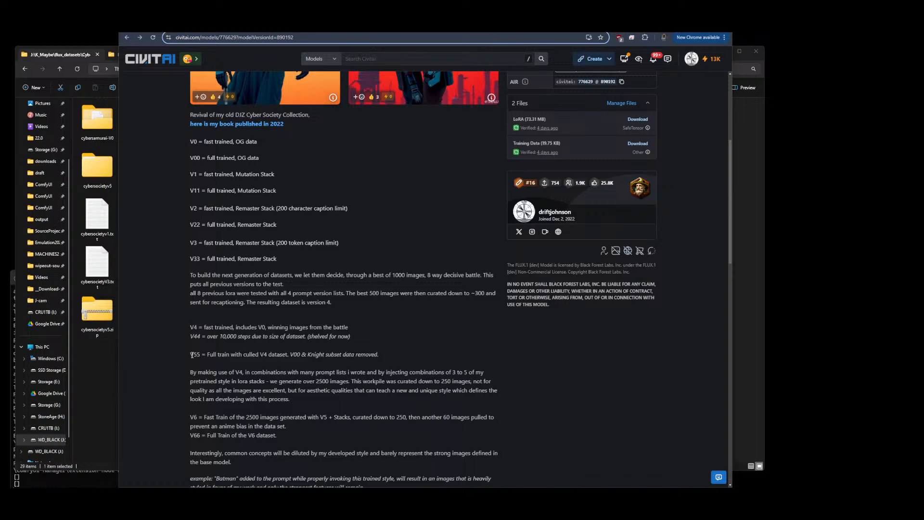
pyautogui.moveTo(191, 355); pyautogui.dragTo(379, 352)
pyautogui.click(389, 349)
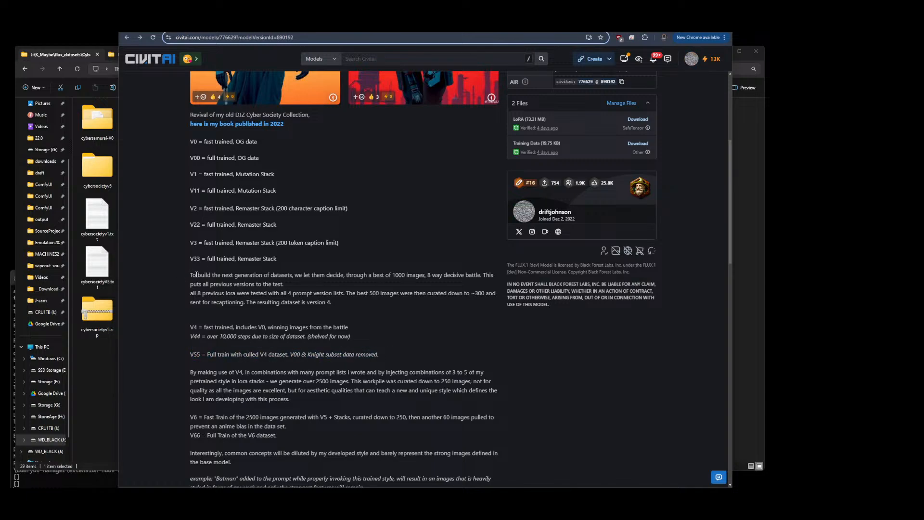
pyautogui.moveTo(169, 269); pyautogui.dragTo(337, 304)
pyautogui.moveTo(364, 335); pyautogui.dragTo(370, 343)
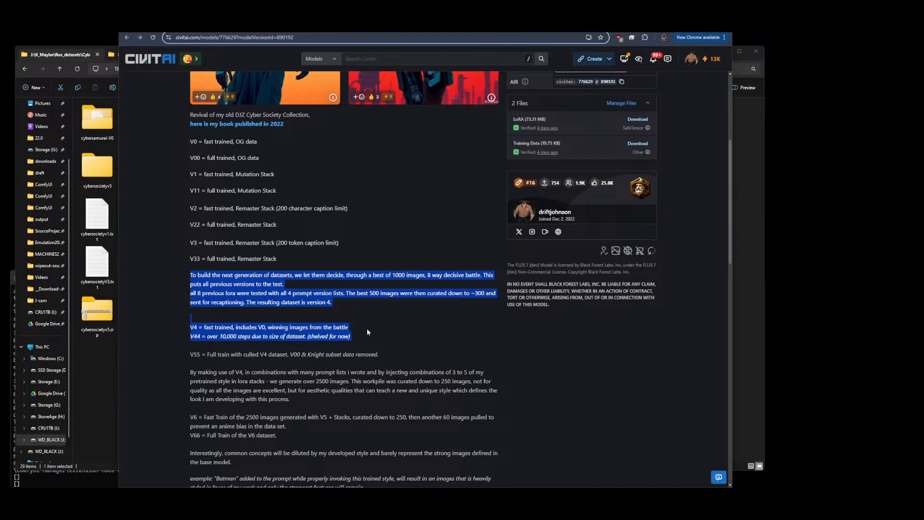
pyautogui.click(352, 301)
pyautogui.moveTo(188, 328); pyautogui.dragTo(197, 329)
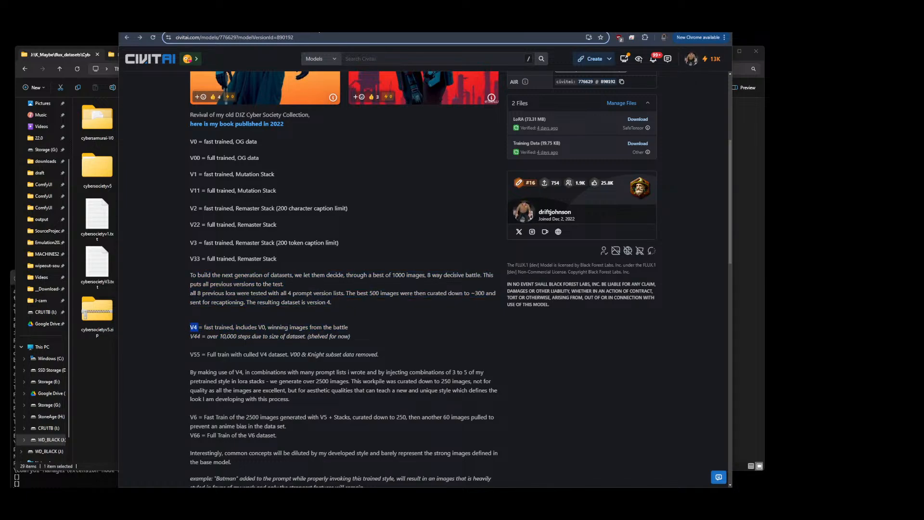
pyautogui.scroll(4, 324, 188)
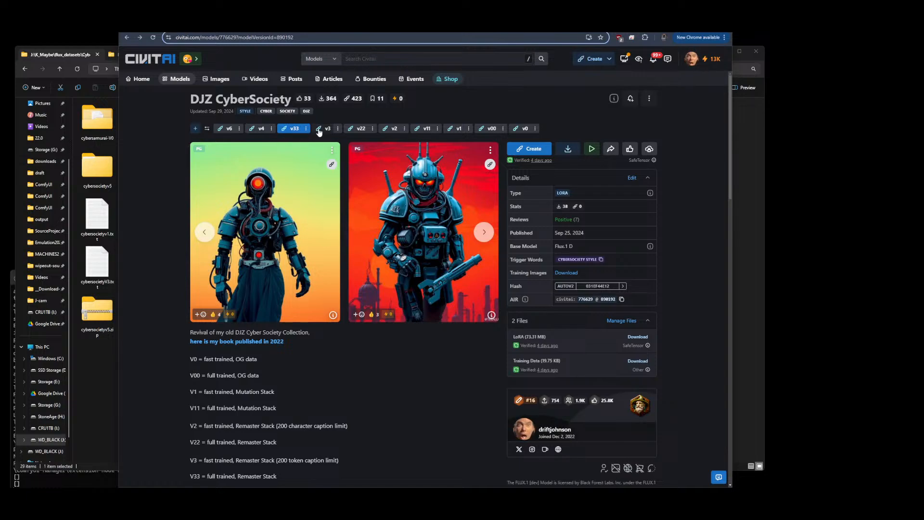
# Open the v4 version, browse its sample images and expand one image's full generation prompt
pyautogui.click(261, 130)
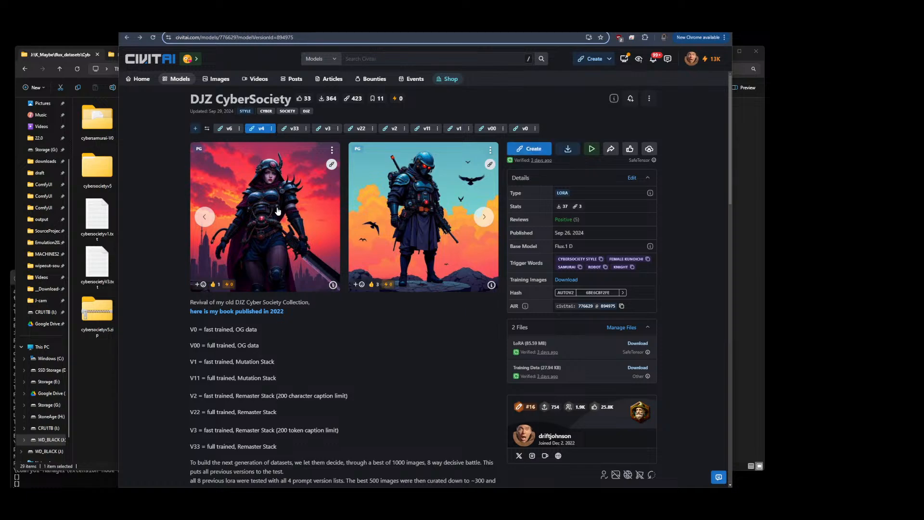
pyautogui.click(480, 219)
pyautogui.click(480, 219)
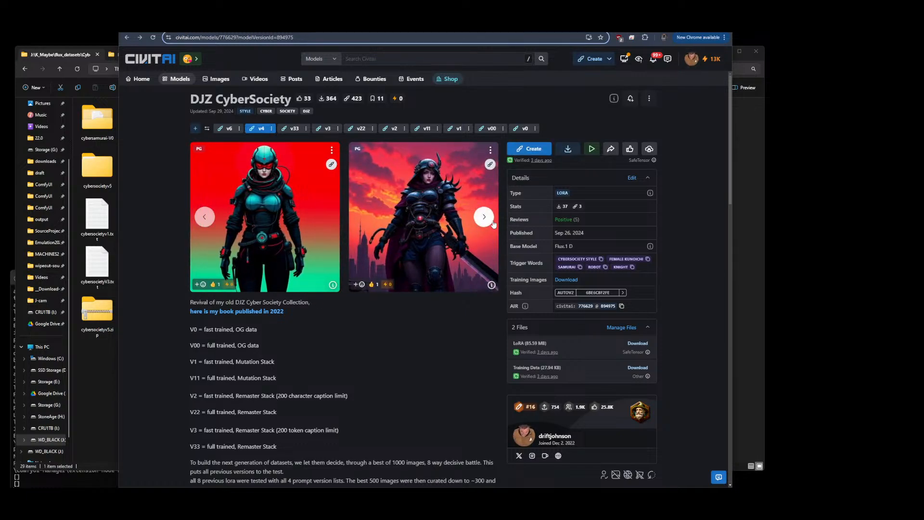
pyautogui.click(460, 220)
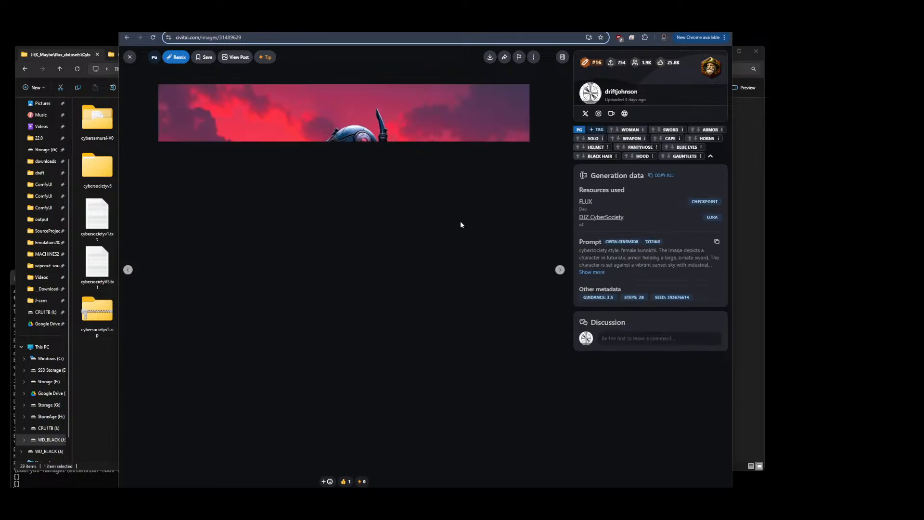
pyautogui.click(592, 272)
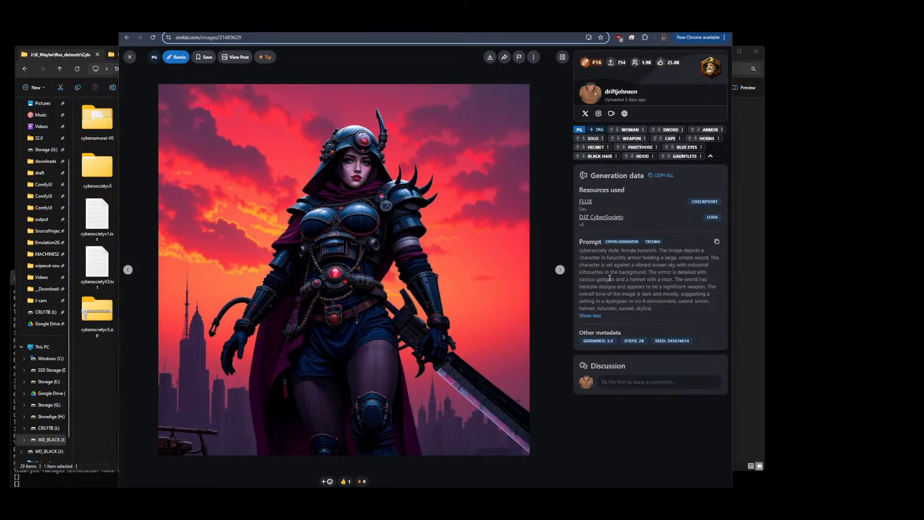
pyautogui.moveTo(655, 310); pyautogui.dragTo(657, 252)
pyautogui.click(620, 252)
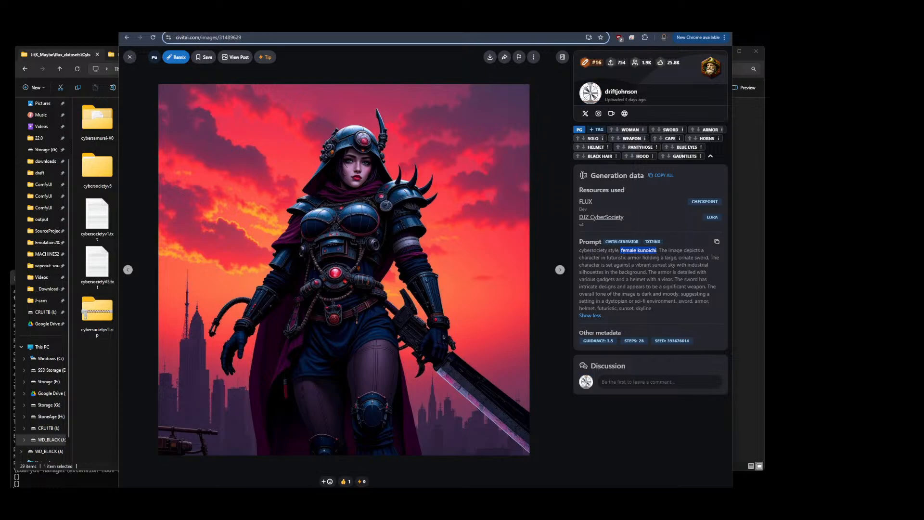
# Switch back to ComfyUI and inspect the workflow's Aspect Size V2 and Primitive nodes
pyautogui.click(452, 25)
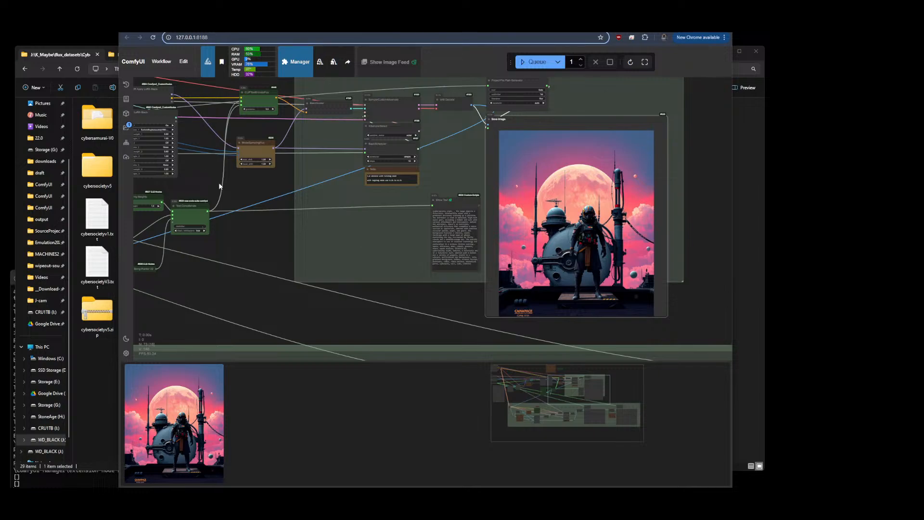
pyautogui.moveTo(247, 184); pyautogui.dragTo(572, 268)
pyautogui.moveTo(238, 302); pyautogui.dragTo(489, 264)
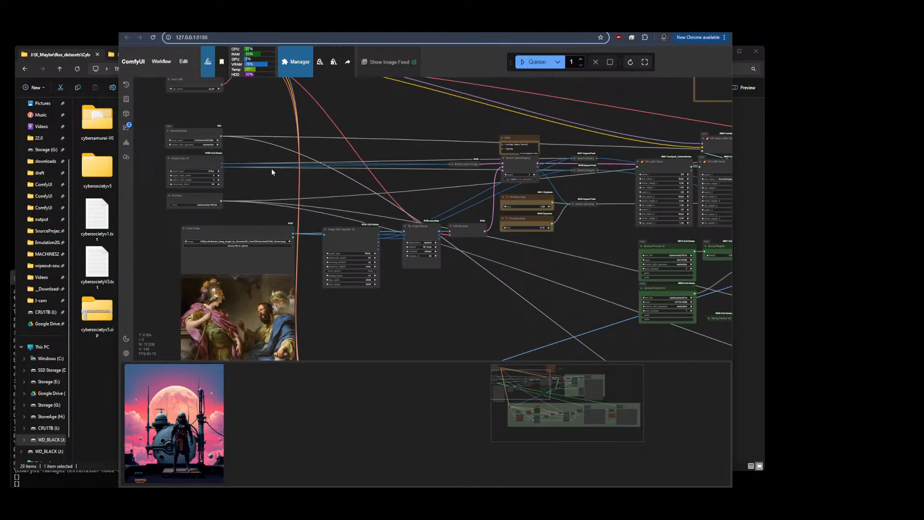
pyautogui.scroll(10, 171, 162)
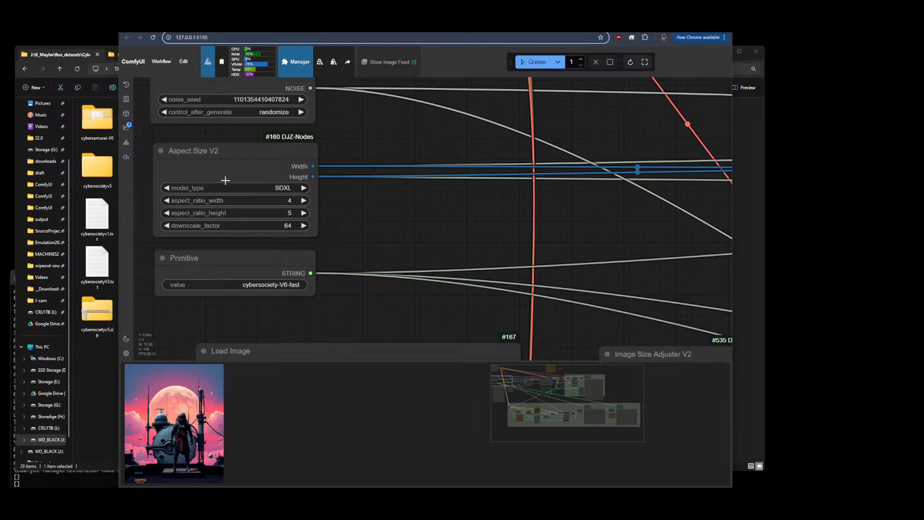
pyautogui.scroll(-8, 163, 137)
pyautogui.scroll(-1, 345, 288)
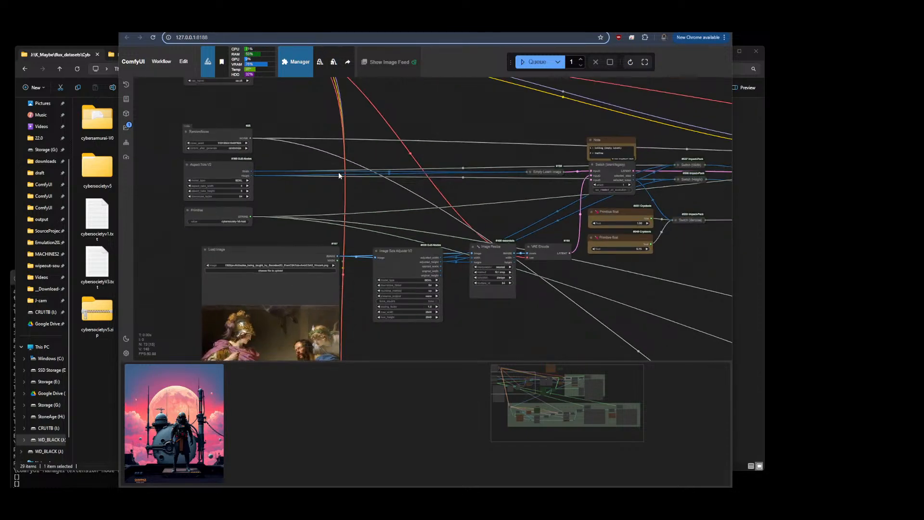
# Inspect the Image Size Adjuster V2 and Image Resize nodes that feed the VAE Encode
pyautogui.moveTo(345, 288); pyautogui.dragTo(383, 145)
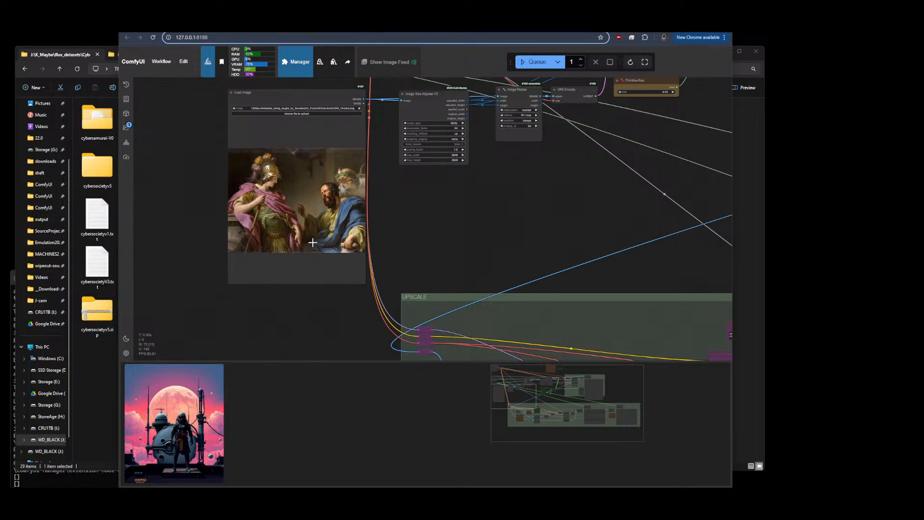
pyautogui.scroll(-3, 192, 244)
pyautogui.moveTo(409, 238); pyautogui.dragTo(365, 288)
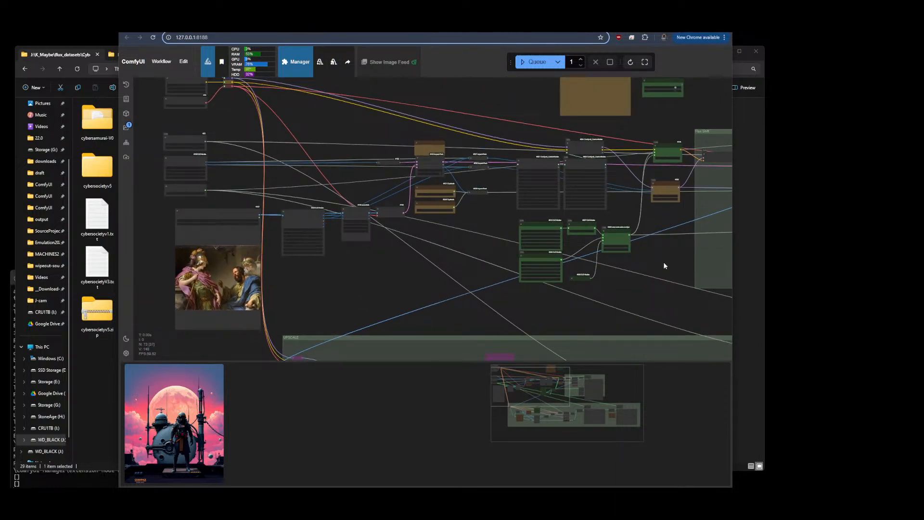
pyautogui.scroll(10, 360, 206)
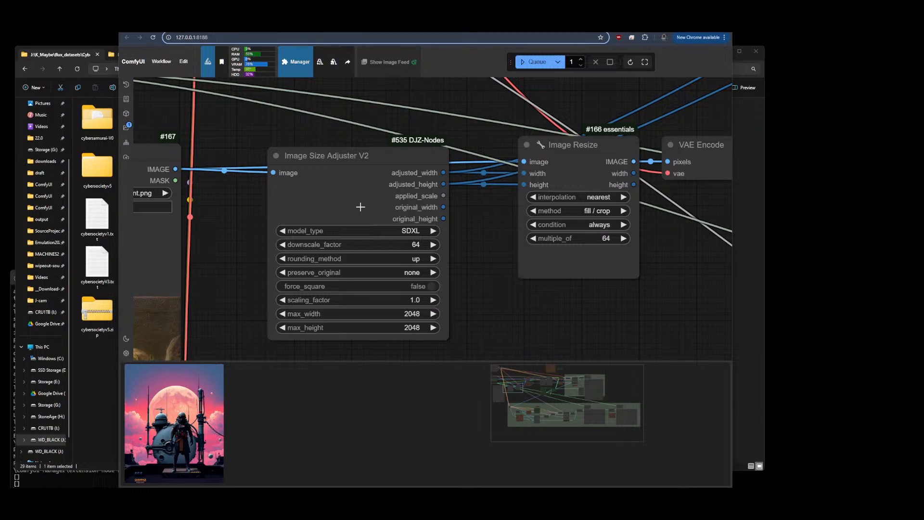
pyautogui.scroll(-5, 508, 313)
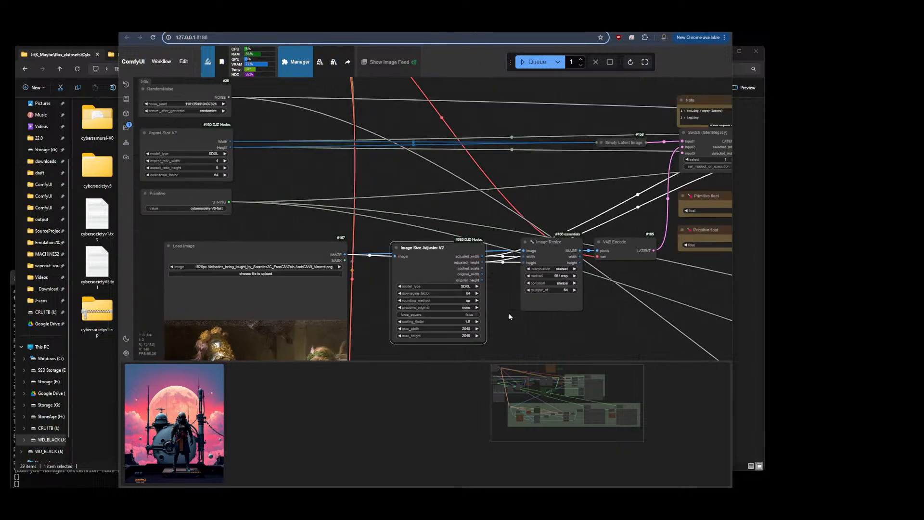
pyautogui.scroll(5, 241, 190)
pyautogui.click(326, 175)
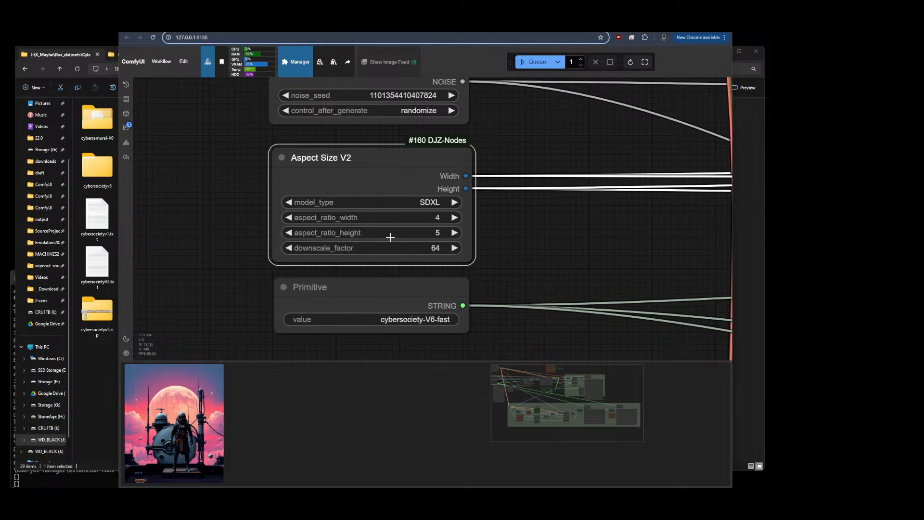
pyautogui.scroll(-8, 218, 171)
pyautogui.moveTo(544, 265); pyautogui.dragTo(496, 118)
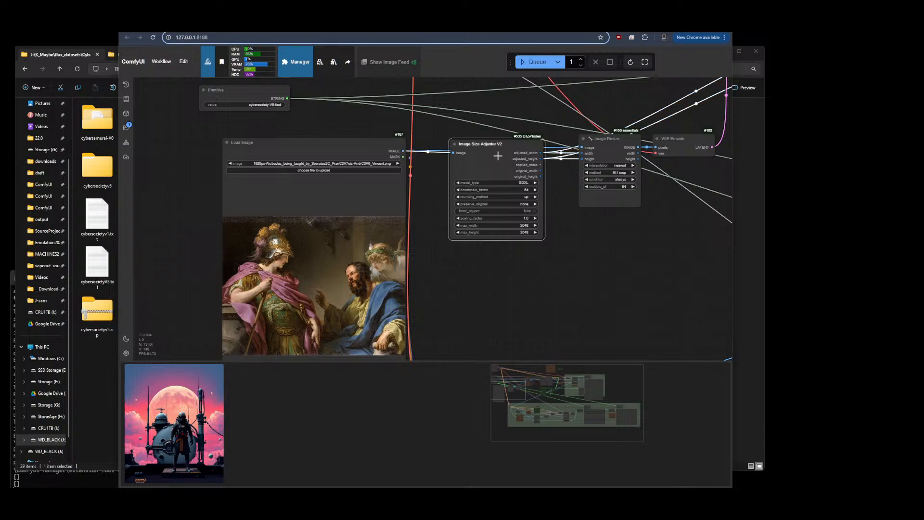
pyautogui.scroll(5, 495, 161)
pyautogui.click(589, 143)
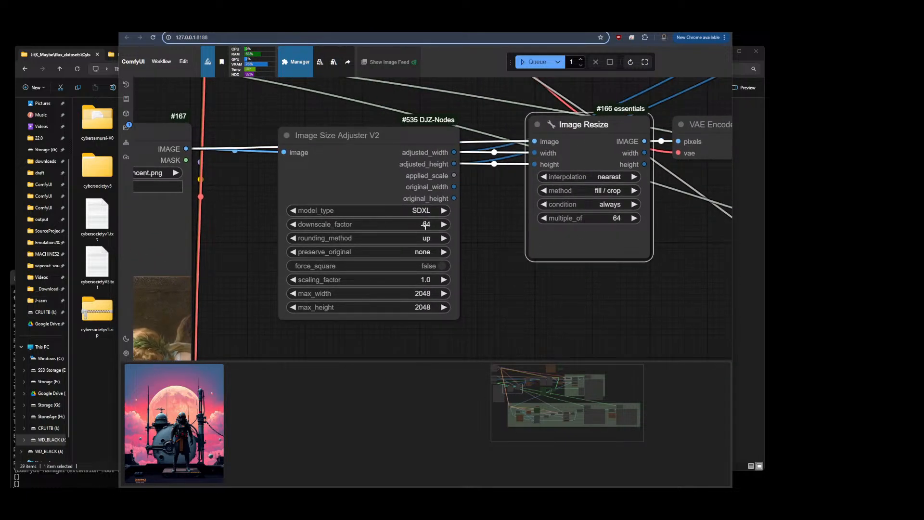
pyautogui.scroll(-5, 655, 237)
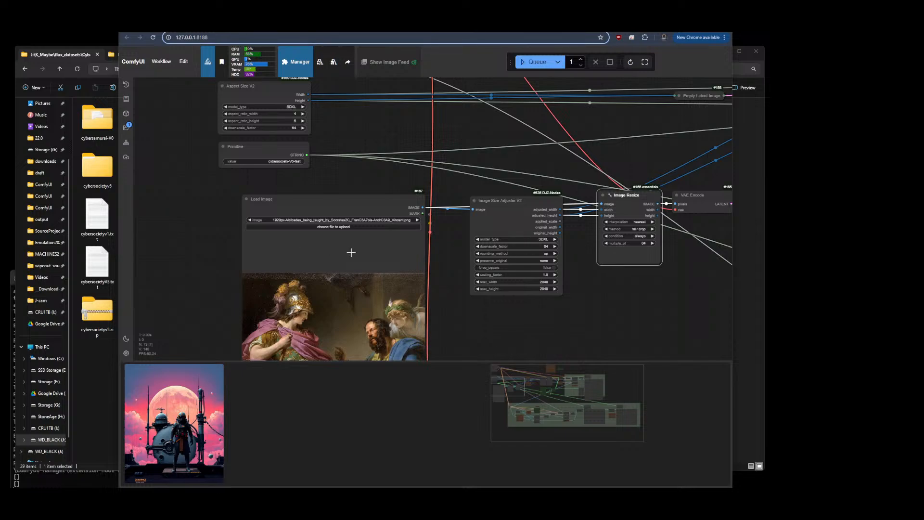
# Examine the Aspect Size V2 and Primitive nodes at the start of the workflow
pyautogui.moveTo(483, 336); pyautogui.dragTo(478, 358)
pyautogui.moveTo(491, 163); pyautogui.dragTo(499, 206)
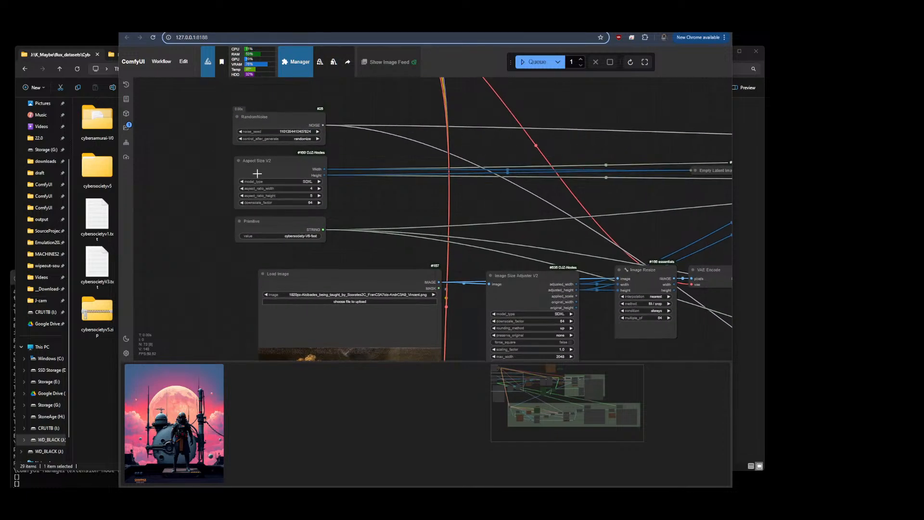
pyautogui.scroll(5, 227, 161)
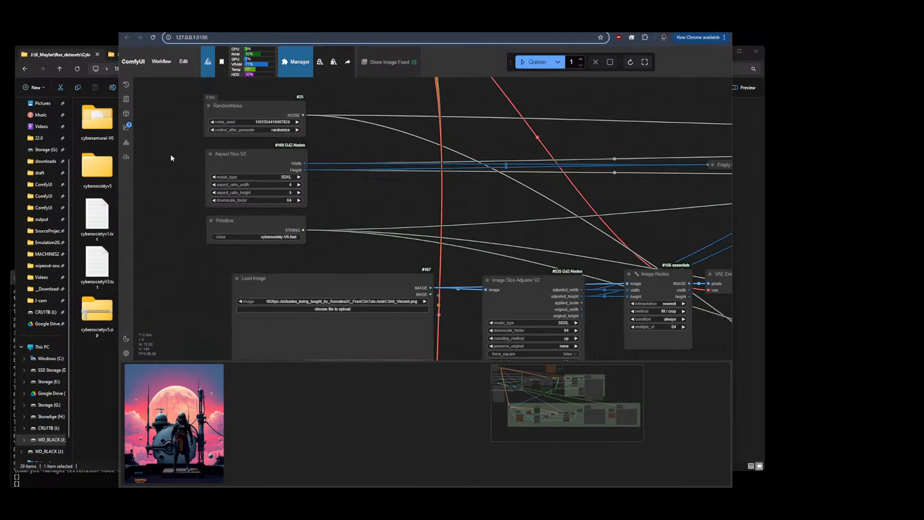
pyautogui.scroll(-10, 170, 154)
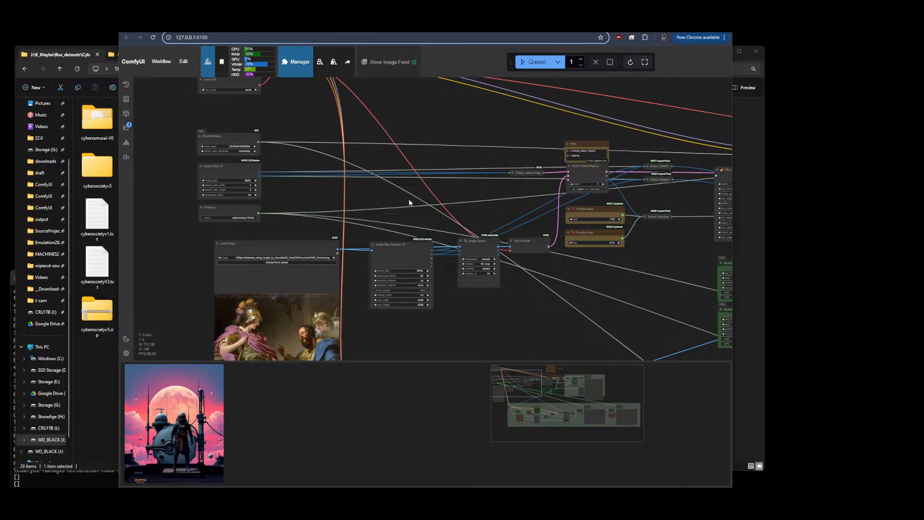
pyautogui.scroll(-5, 515, 153)
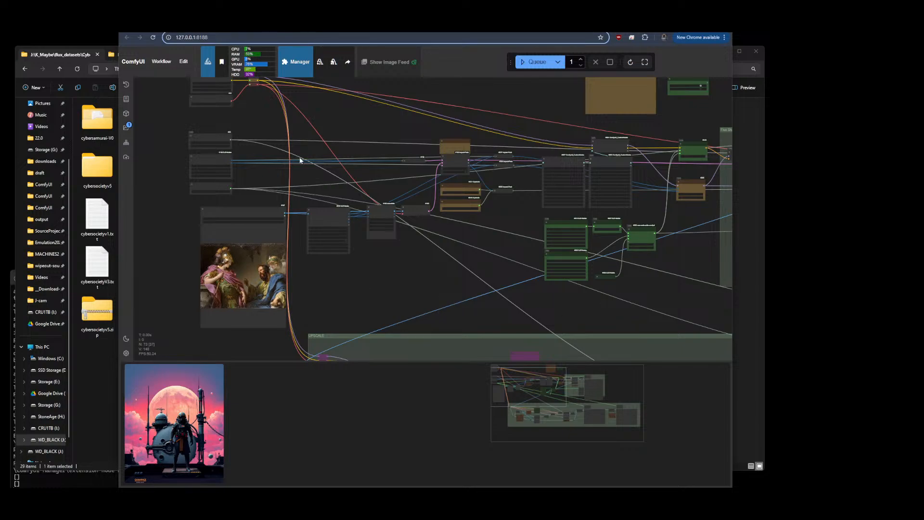
pyautogui.scroll(6, 146, 123)
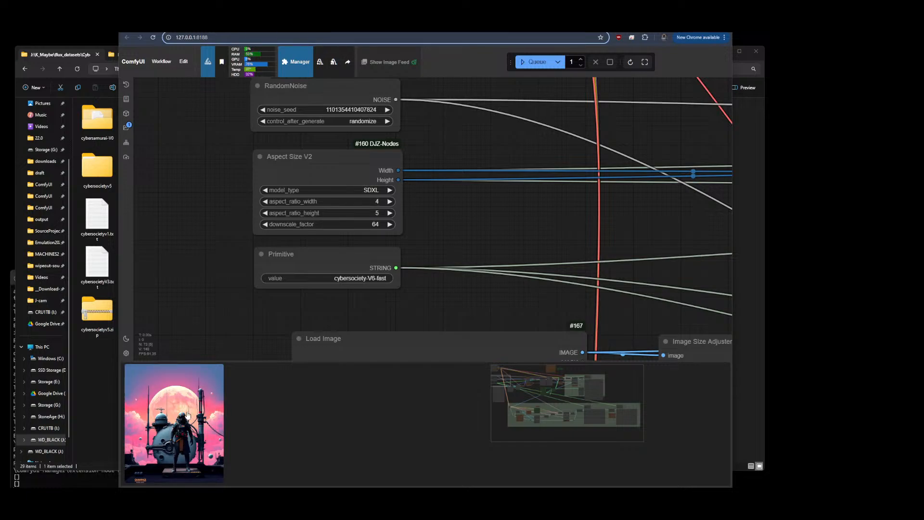
# Open the generated preview image in full view and close it, twice
pyautogui.click(200, 424)
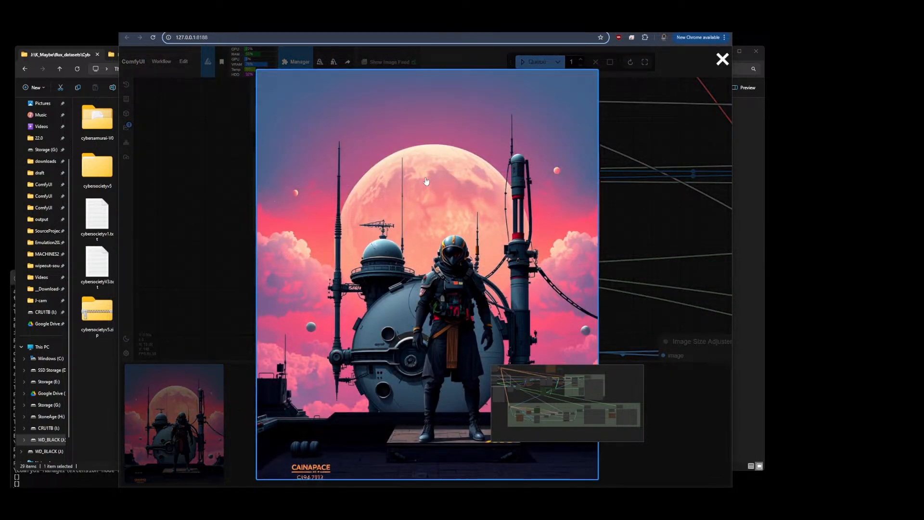
pyautogui.moveTo(613, 386); pyautogui.dragTo(691, 427)
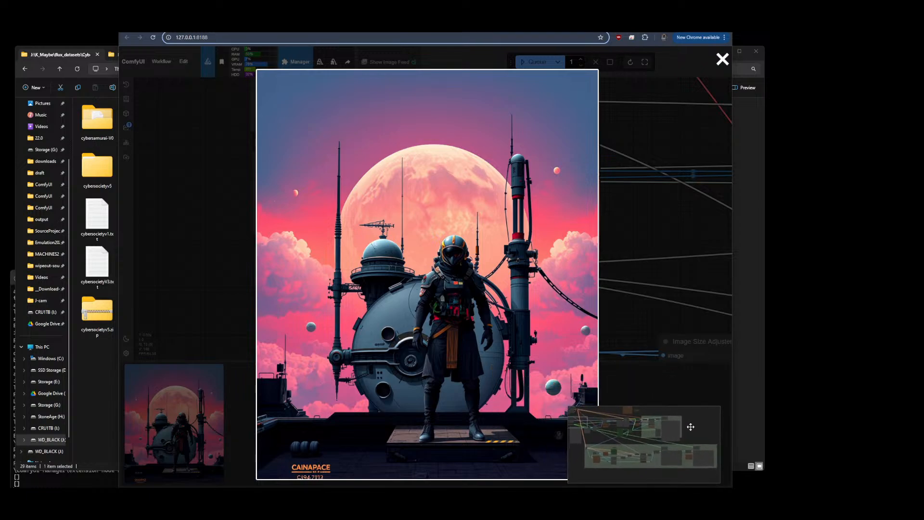
pyautogui.click(681, 321)
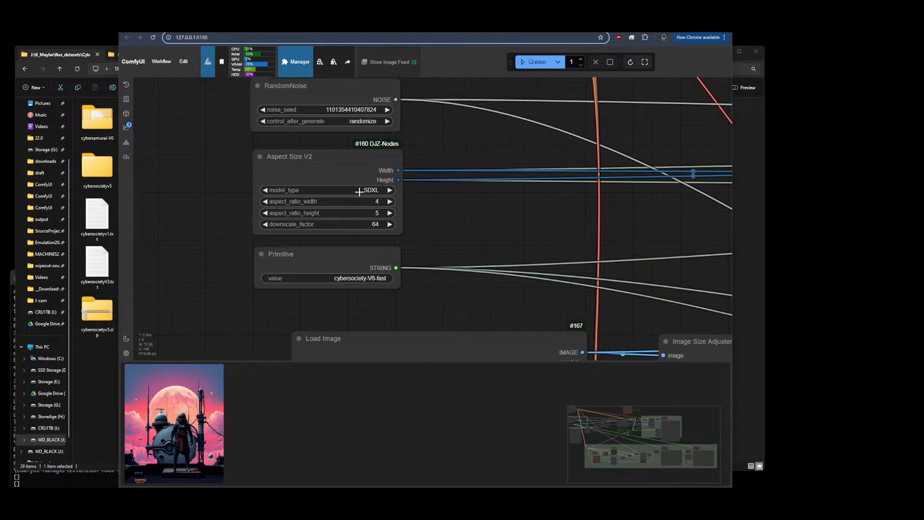
pyautogui.click(173, 435)
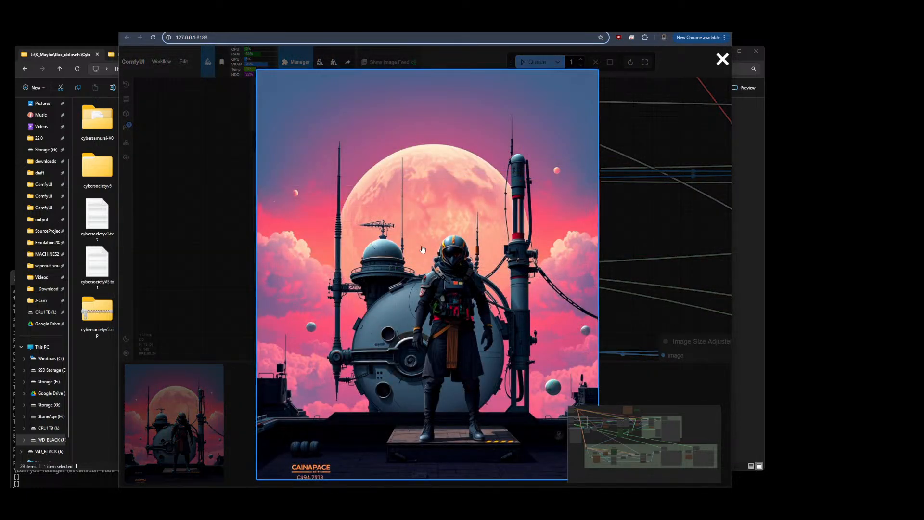
pyautogui.click(636, 251)
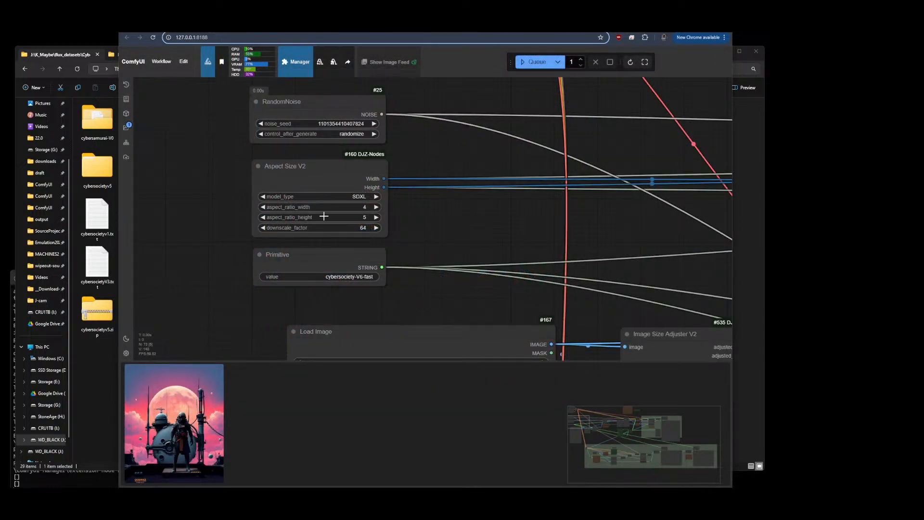
# Queue the workflow to generate a new image
pyautogui.scroll(-10, 204, 209)
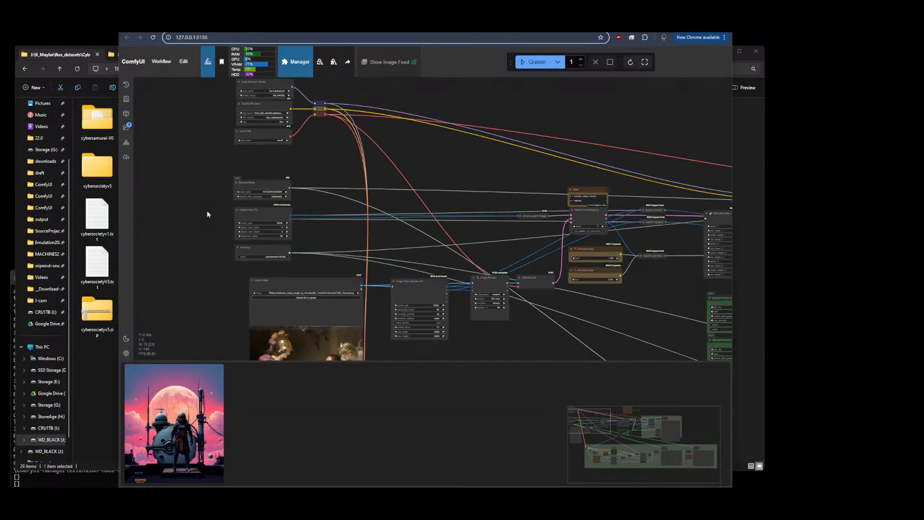
pyautogui.moveTo(445, 188); pyautogui.dragTo(482, 148)
pyautogui.scroll(6, 243, 139)
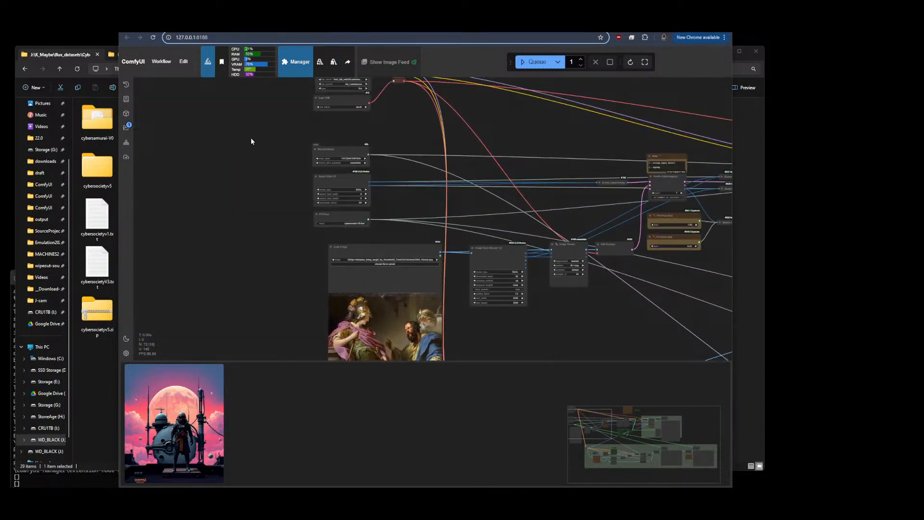
pyautogui.click(507, 242)
pyautogui.click(356, 256)
pyautogui.click(535, 61)
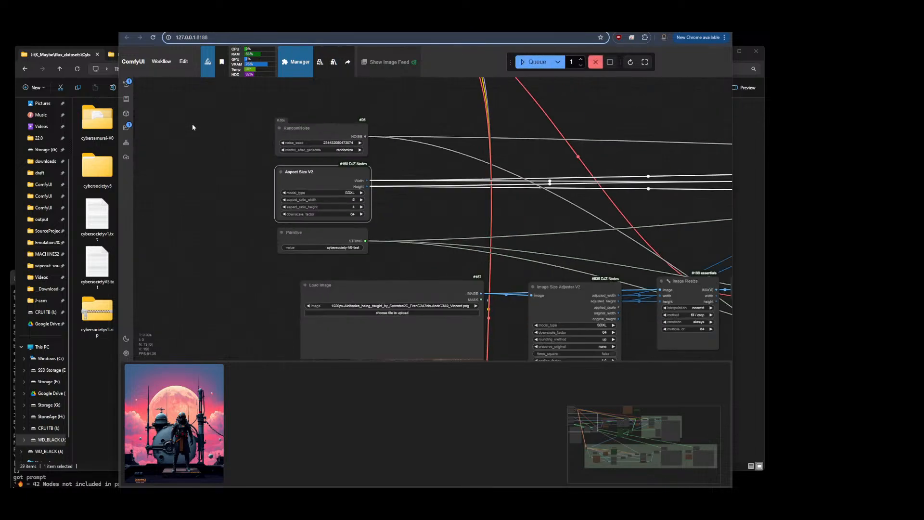
# Inspect the CR LoRA Stack's LoRA and weights, and check the Civitai training progress page before returning
pyautogui.moveTo(518, 247); pyautogui.dragTo(328, 276)
pyautogui.scroll(15, 311, 215)
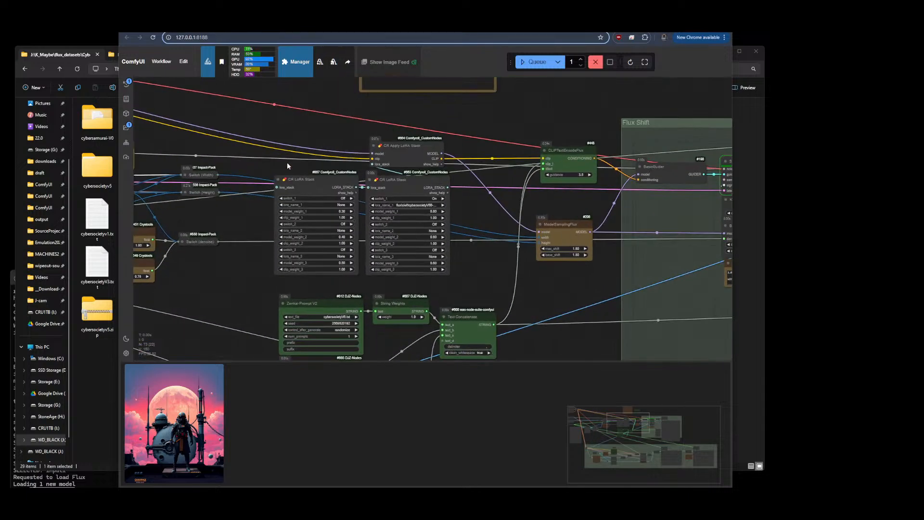
pyautogui.scroll(7, 546, 215)
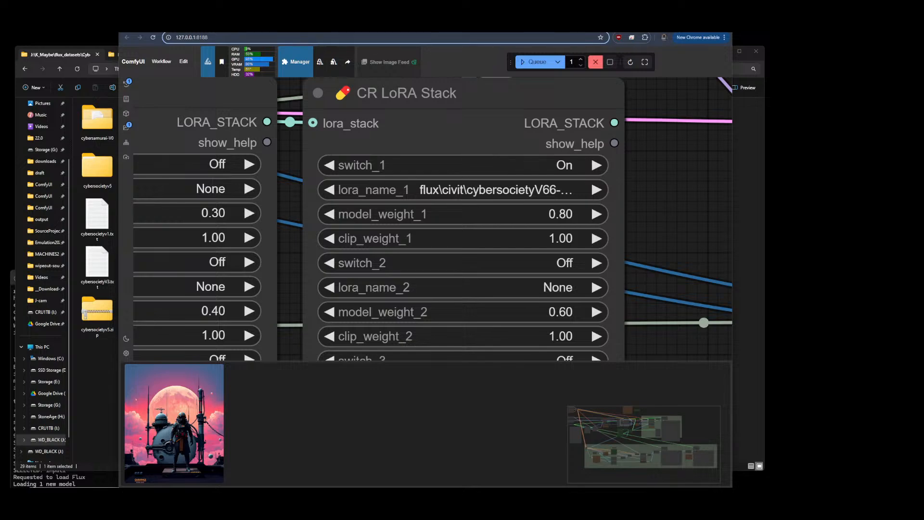
pyautogui.click(405, 24)
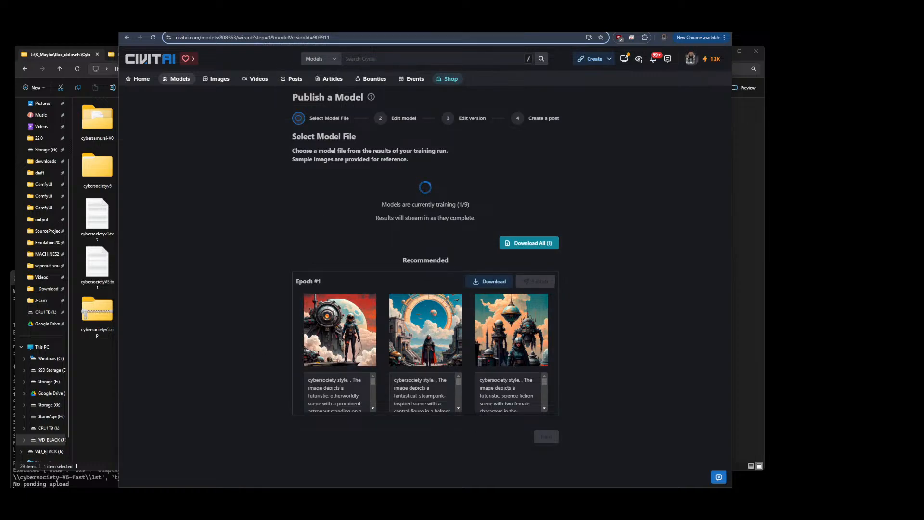
pyautogui.click(434, 25)
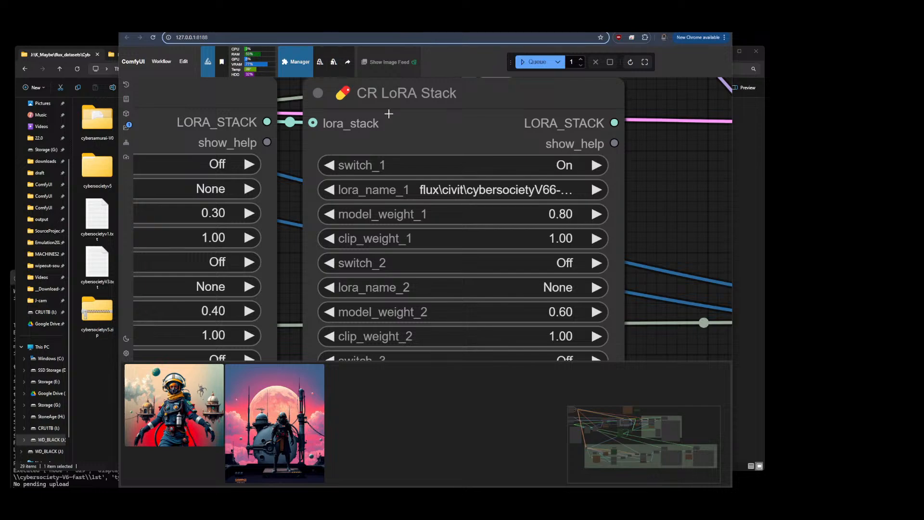
# Examine the newly generated astronaut image and its prompt text in the workflow
pyautogui.scroll(-9, 184, 116)
pyautogui.scroll(-5, 186, 116)
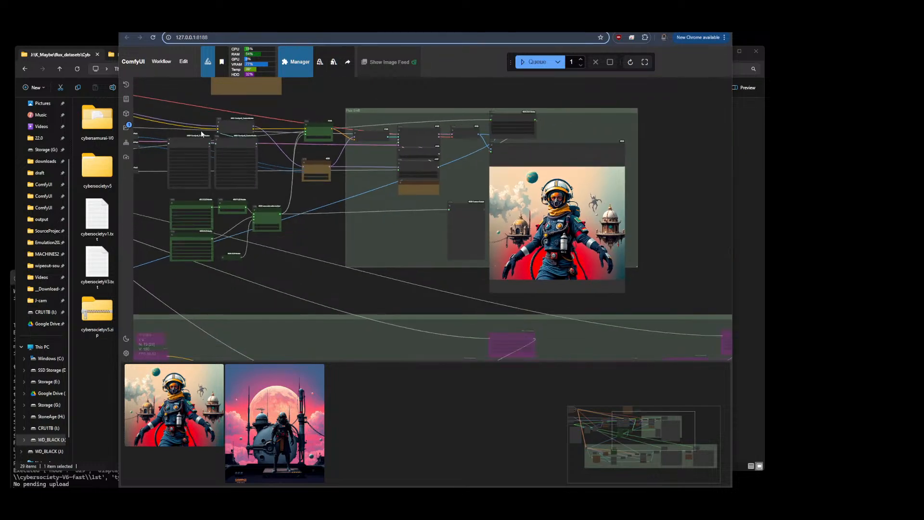
pyautogui.scroll(3, 572, 203)
pyautogui.scroll(4, 572, 203)
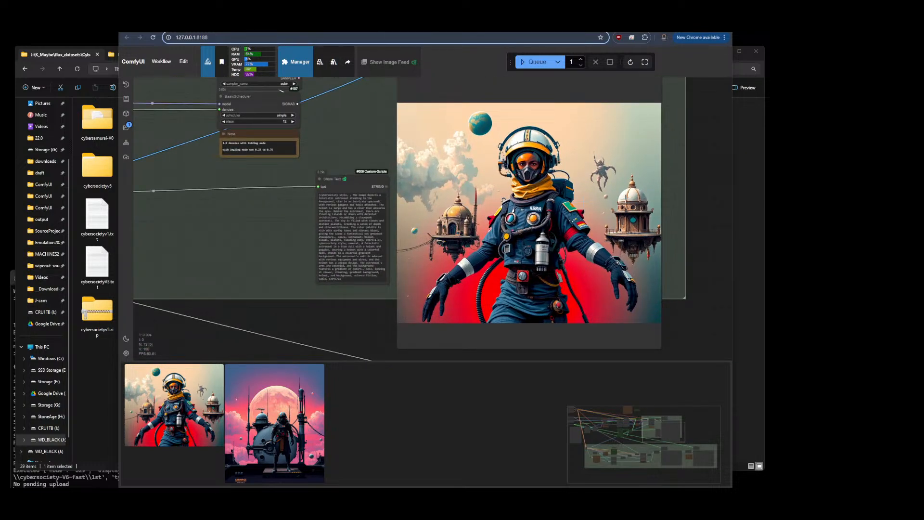
pyautogui.scroll(1, 624, 201)
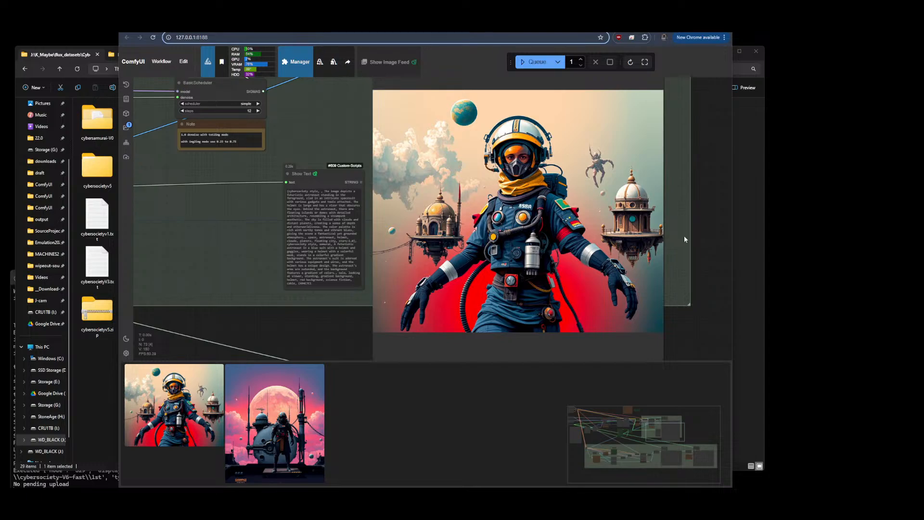
pyautogui.scroll(-4, 683, 235)
pyautogui.scroll(-5, 684, 235)
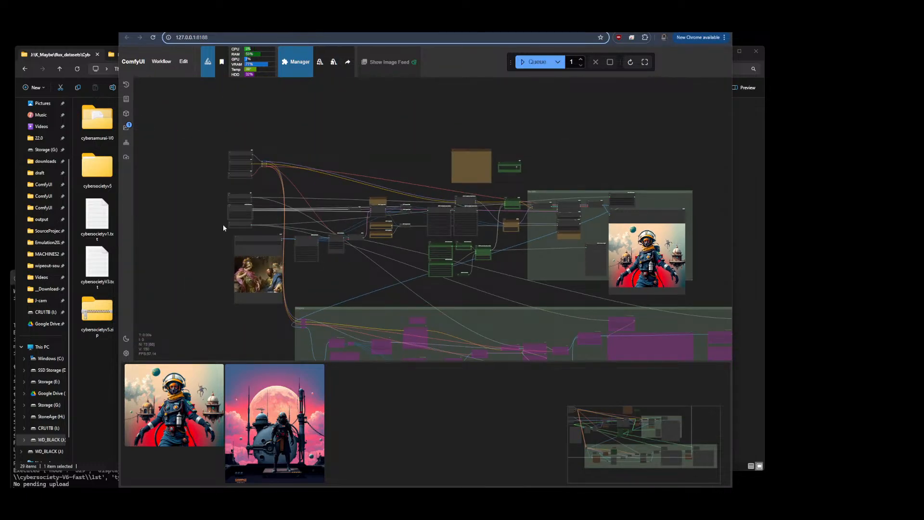
# Set the Aspect Size V2 aspect ratio to 16 wide by 9 high
pyautogui.scroll(12, 211, 175)
pyautogui.click(368, 148)
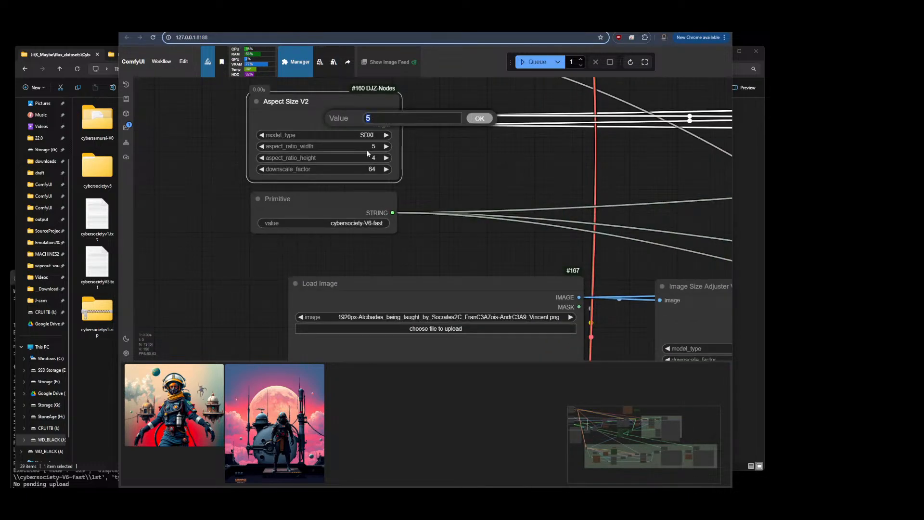
pyautogui.write('16')
pyautogui.press('Return')
pyautogui.click(371, 154)
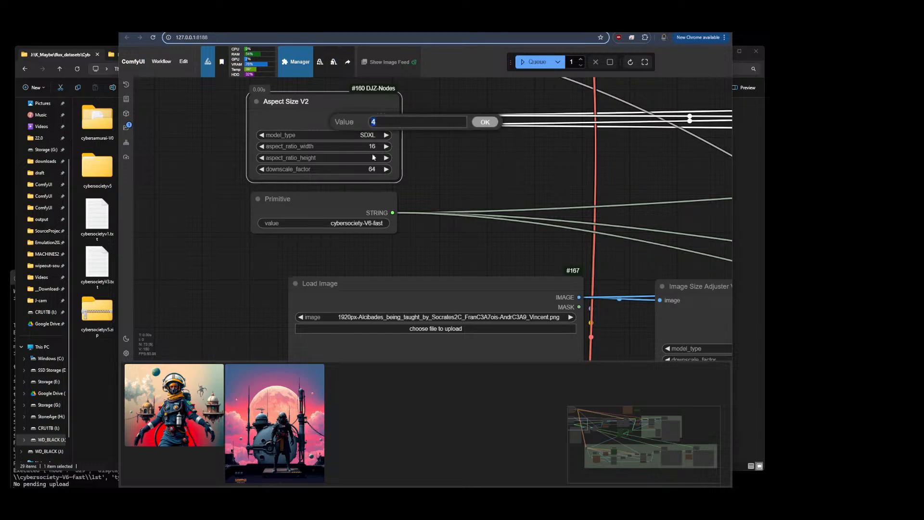
pyautogui.write('9')
pyautogui.press('Return')
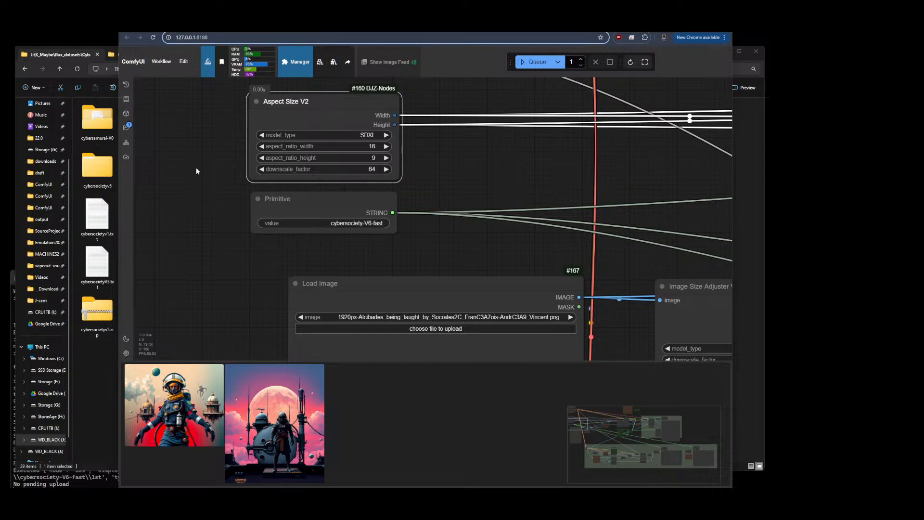
pyautogui.scroll(-5, 197, 170)
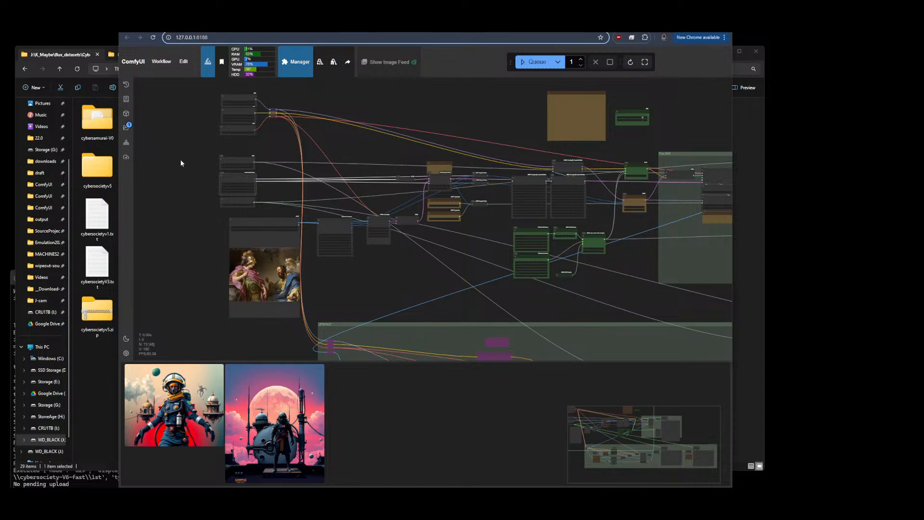
pyautogui.scroll(-4, 181, 160)
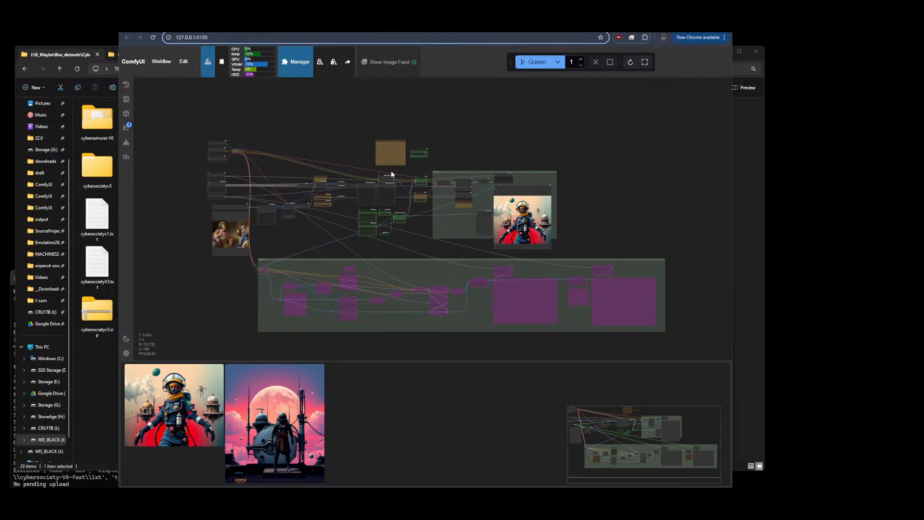
pyautogui.scroll(8, 391, 172)
pyautogui.scroll(-7, 214, 218)
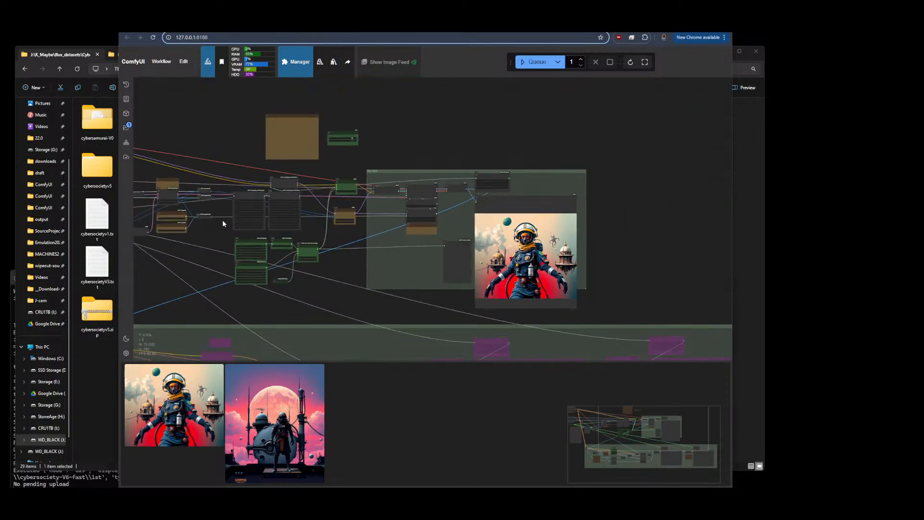
# Queue the workflow again to generate another image
pyautogui.scroll(11, 570, 280)
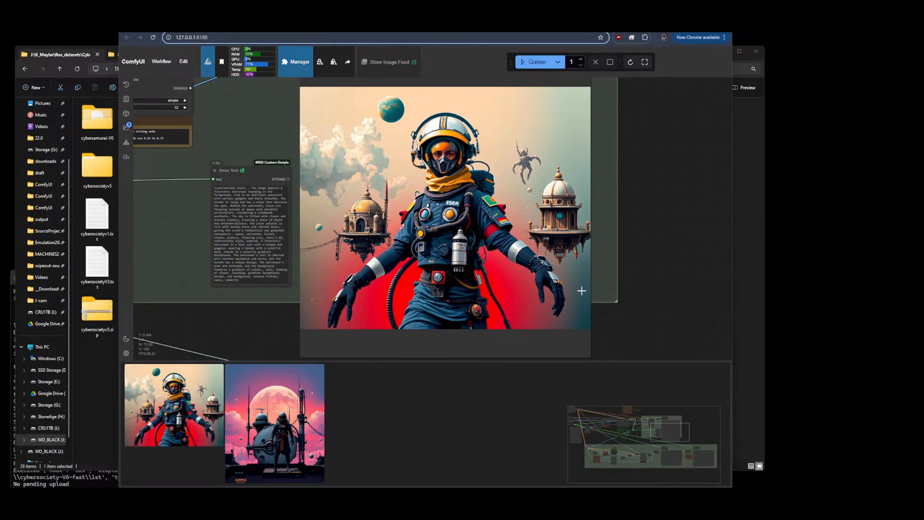
pyautogui.scroll(-6, 641, 255)
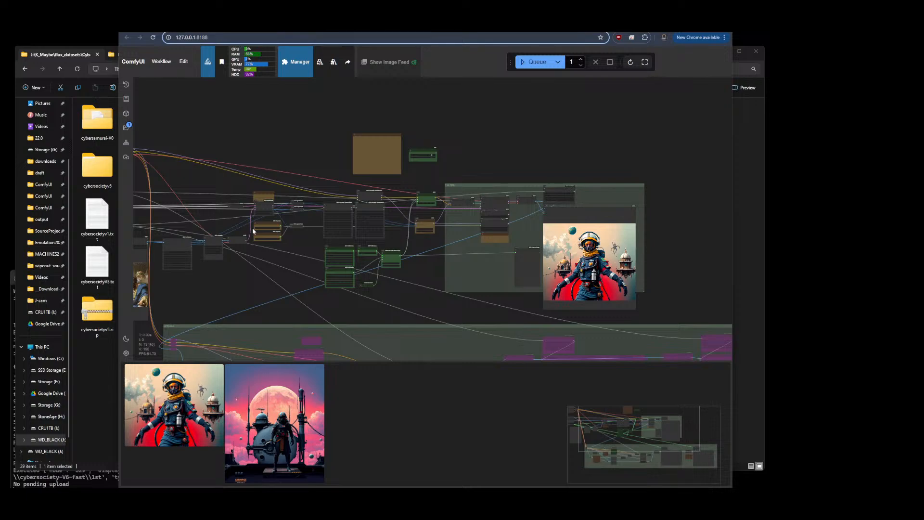
pyautogui.click(537, 62)
# Inspect the Zenkai-Prompt V2 prompt nodes and the String Weights node feeding the text concatenation
pyautogui.scroll(-4, 665, 141)
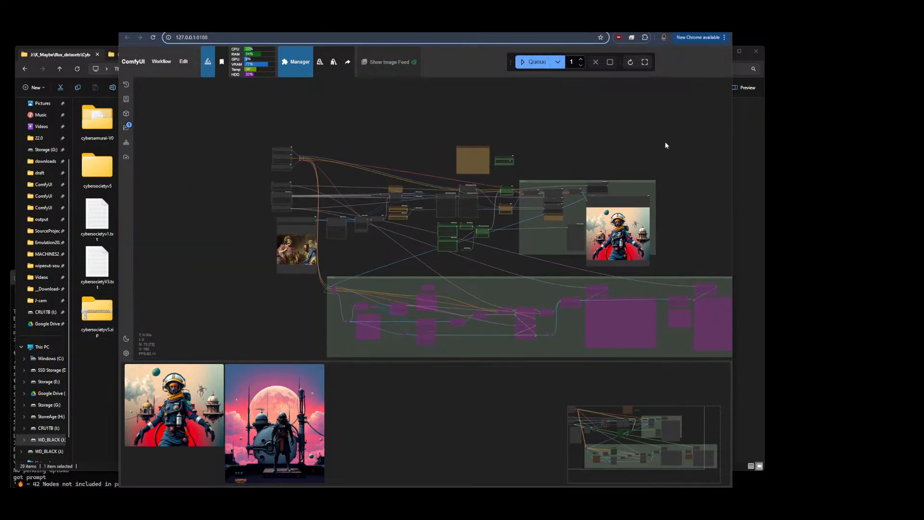
pyautogui.scroll(6, 316, 202)
pyautogui.scroll(5, 199, 129)
pyautogui.scroll(-8, 169, 165)
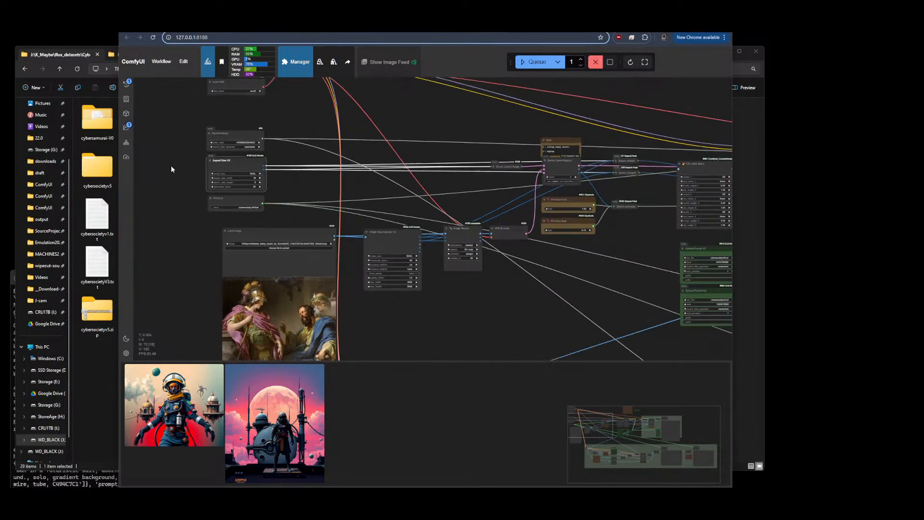
pyautogui.scroll(7, 659, 217)
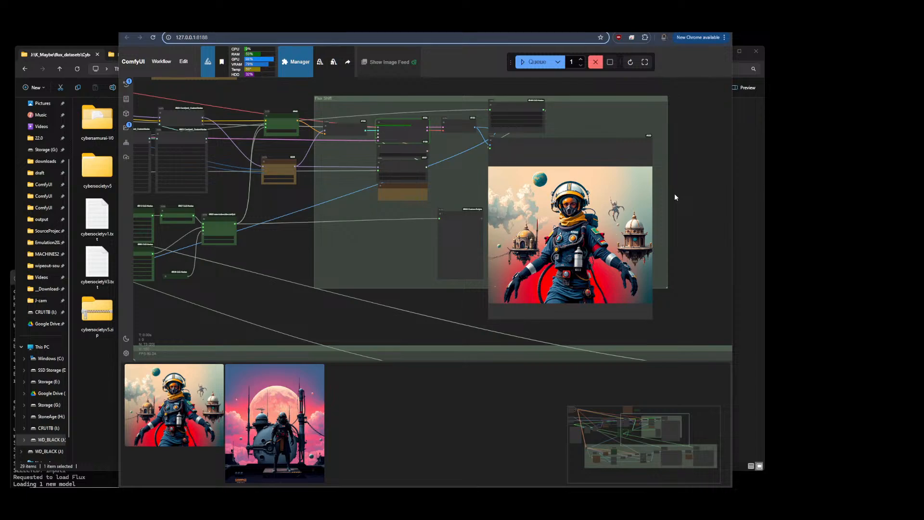
pyautogui.scroll(-5, 674, 193)
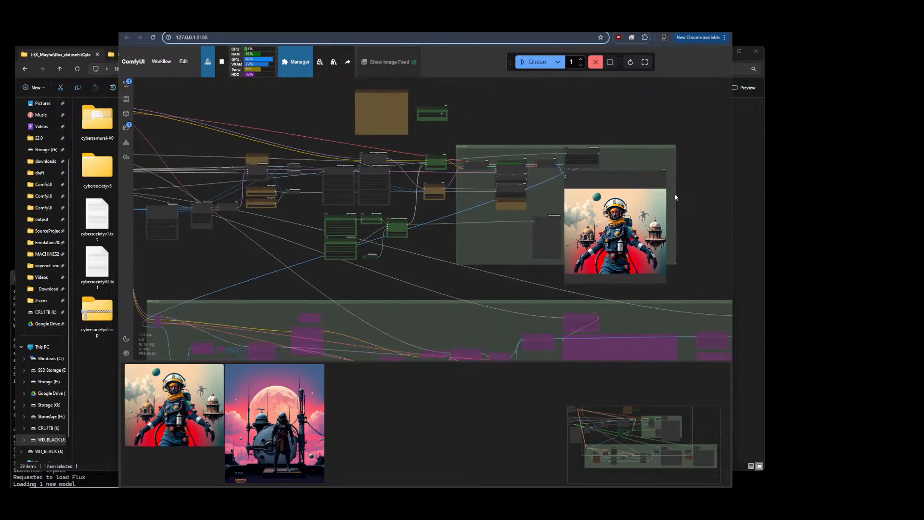
pyautogui.scroll(8, 279, 241)
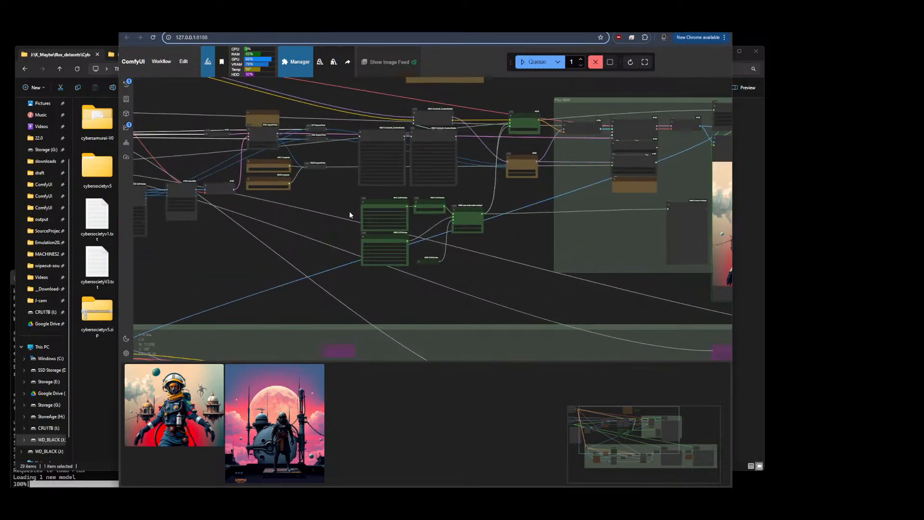
pyautogui.scroll(4, 353, 210)
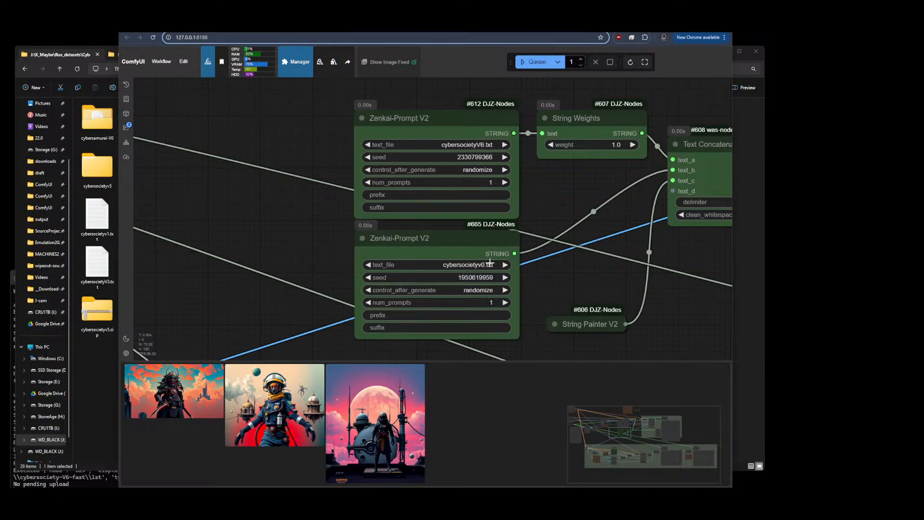
pyautogui.click(582, 129)
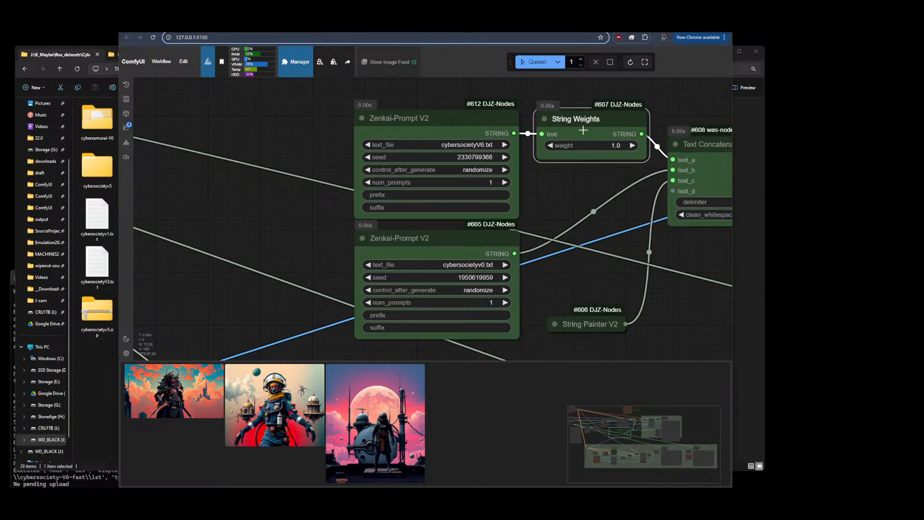
pyautogui.moveTo(670, 264); pyautogui.dragTo(396, 265)
pyautogui.scroll(-5, 352, 268)
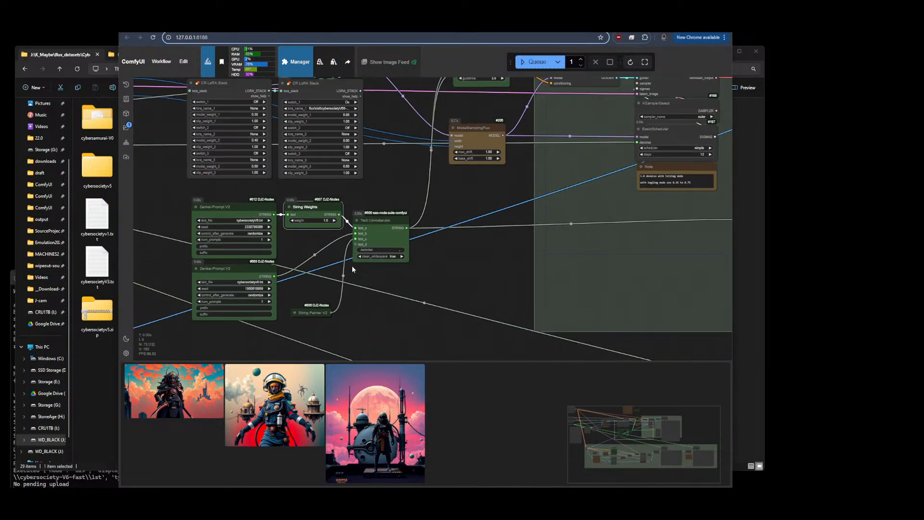
# Examine the newly generated samurai image and its prompt text in the Show Text node
pyautogui.moveTo(546, 258); pyautogui.dragTo(458, 225)
pyautogui.scroll(2, 503, 234)
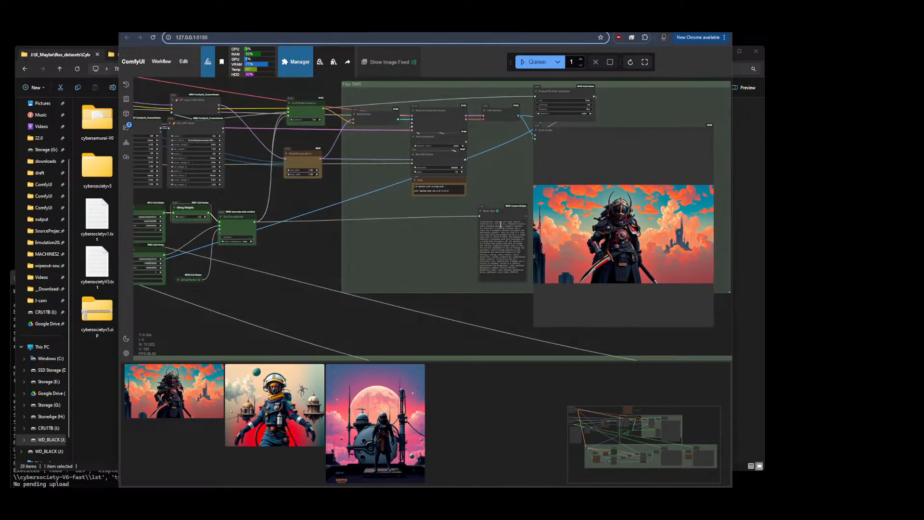
pyautogui.scroll(8, 500, 237)
pyautogui.scroll(4, 466, 142)
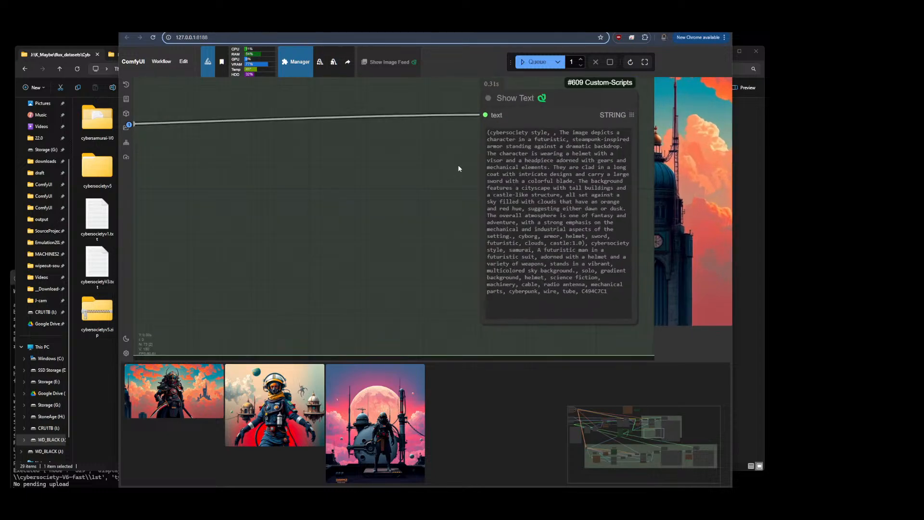
pyautogui.moveTo(434, 197); pyautogui.dragTo(423, 196)
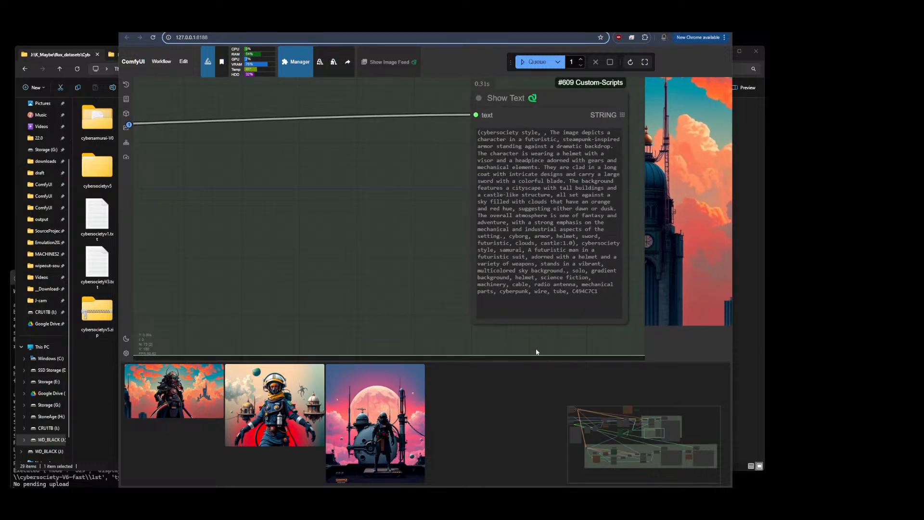
pyautogui.moveTo(599, 350); pyautogui.dragTo(264, 348)
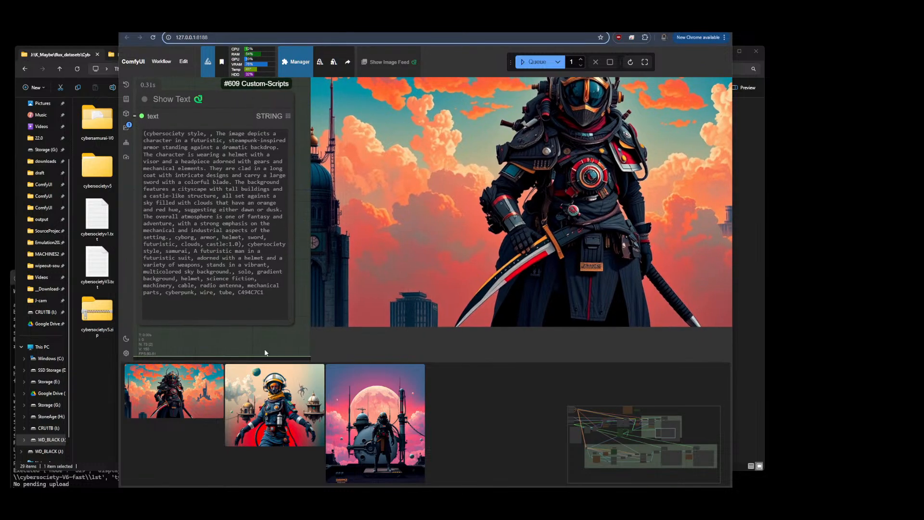
pyautogui.scroll(-2, 299, 257)
pyautogui.scroll(-1, 300, 257)
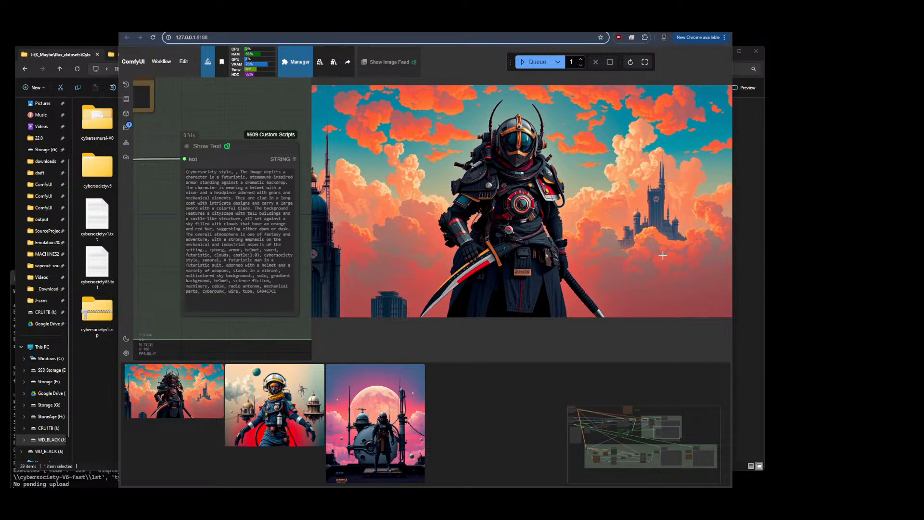
pyautogui.scroll(-1, 424, 212)
pyautogui.scroll(-5, 423, 212)
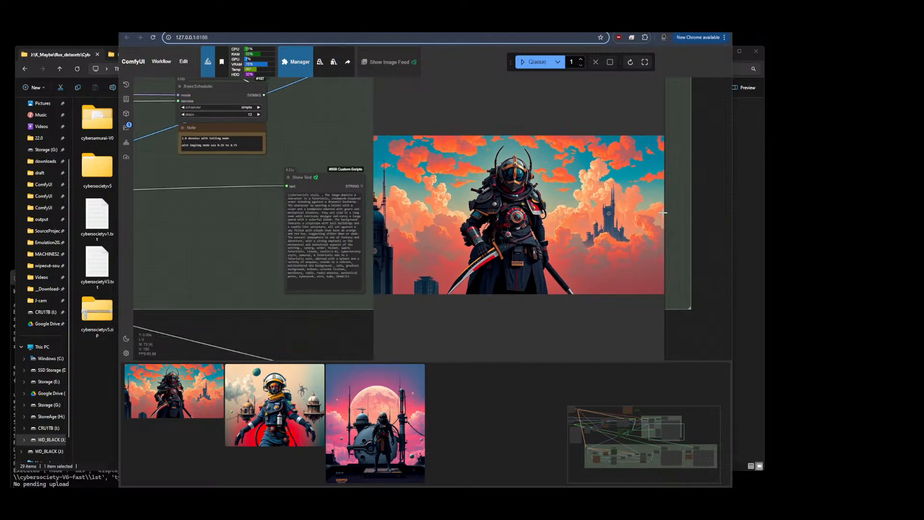
# Review the reference image loader and Image Size Adjuster V2 nodes in the workflow
pyautogui.scroll(6, 438, 247)
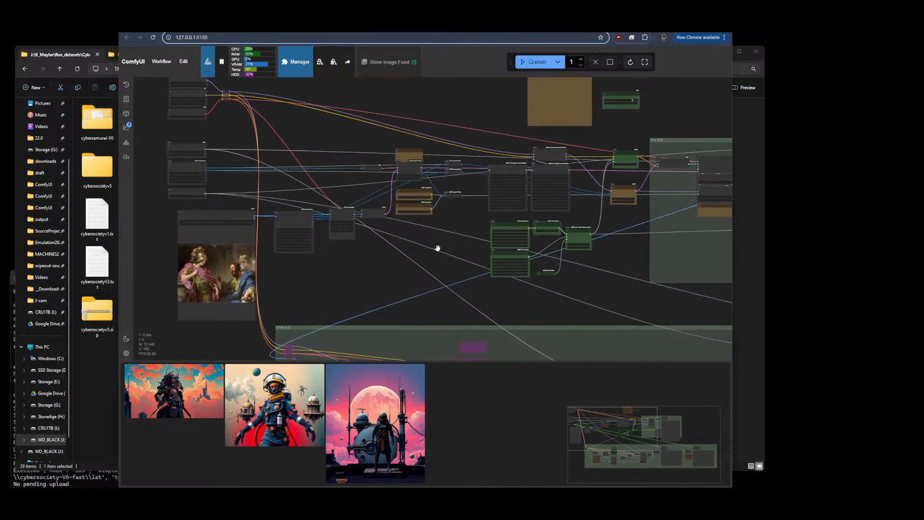
pyautogui.scroll(6, 236, 206)
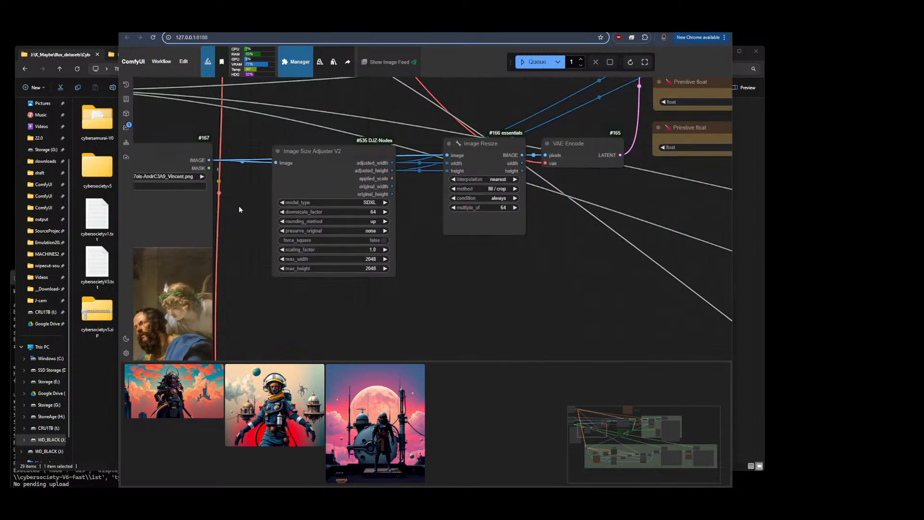
pyautogui.scroll(-6, 515, 257)
pyautogui.moveTo(454, 285); pyautogui.dragTo(301, 257)
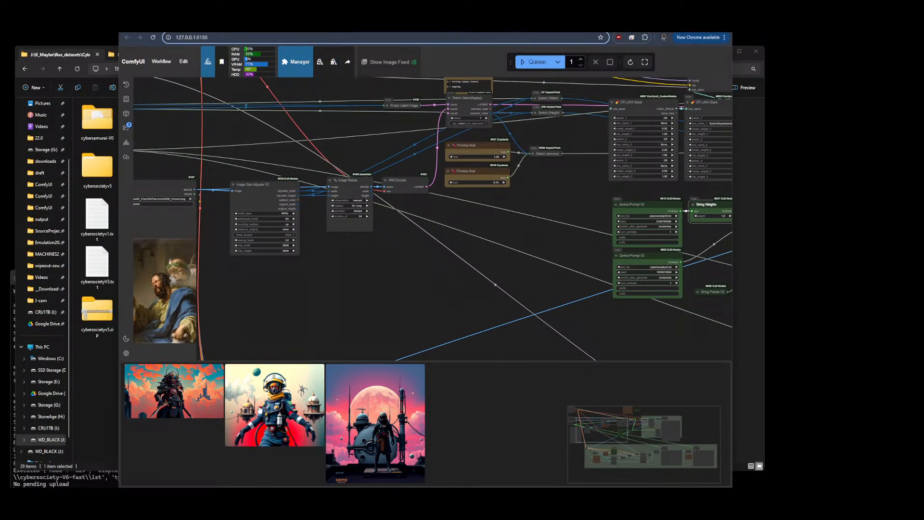
# Switch to the file explorer and open the cybersocietyV6 dataset folder
pyautogui.click(98, 367)
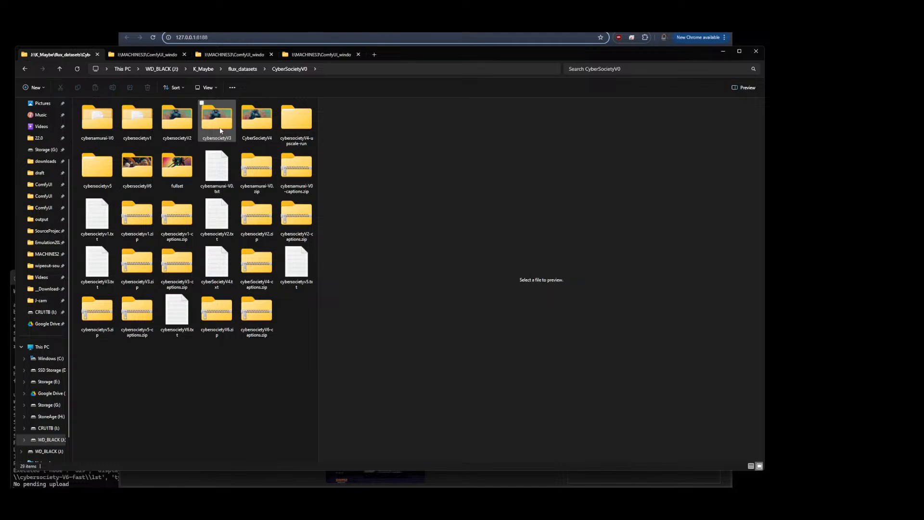
pyautogui.moveTo(219, 130)
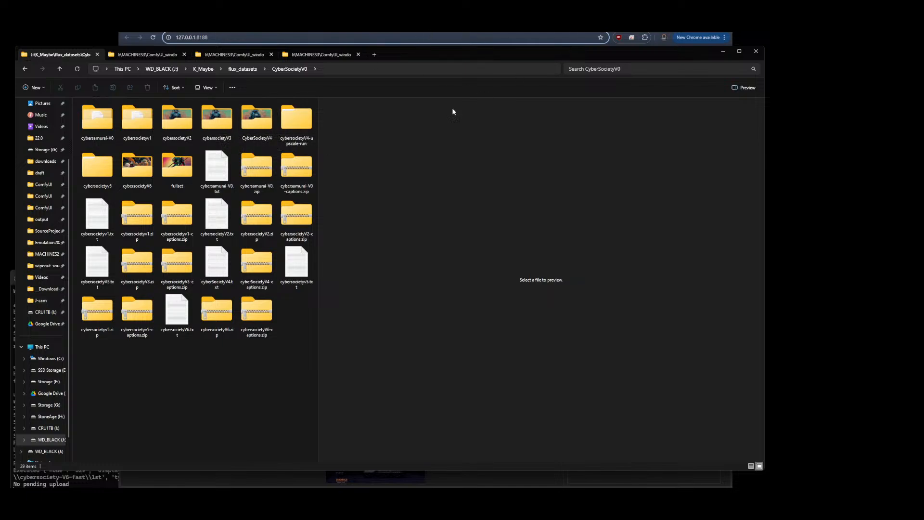
pyautogui.doubleClick(96, 173)
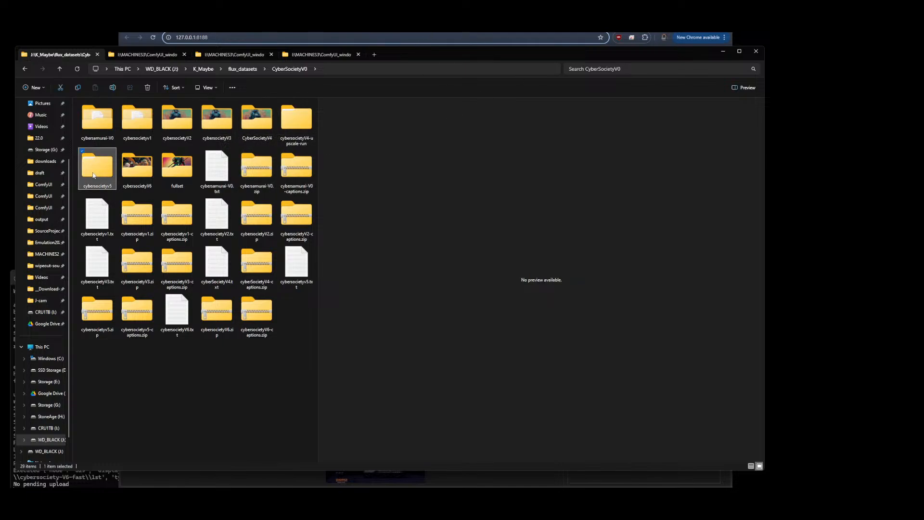
pyautogui.click(289, 69)
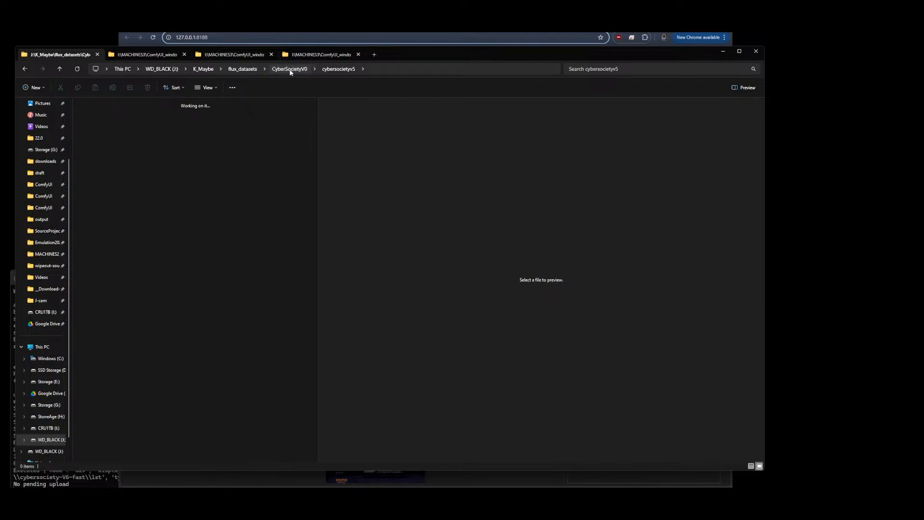
pyautogui.doubleClick(141, 161)
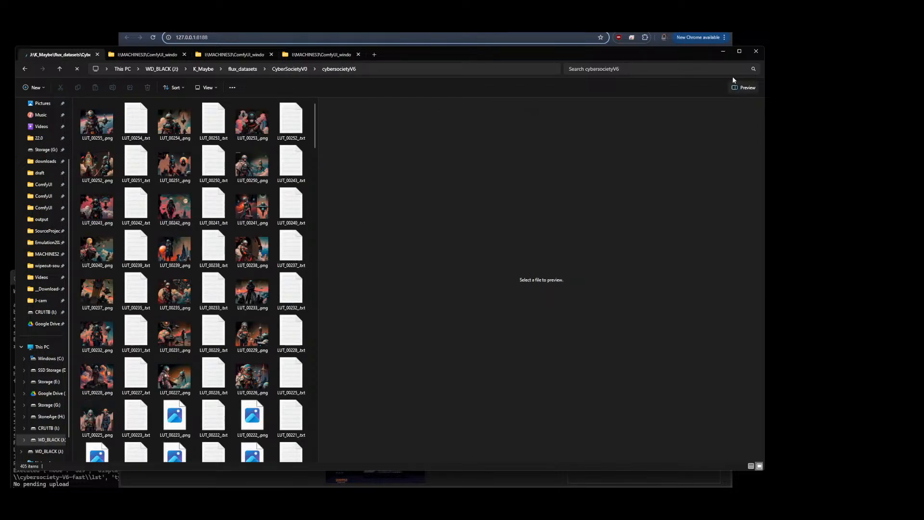
# Widen the file list pane and switch the folder view to the Details layout
pyautogui.moveTo(318, 271); pyautogui.dragTo(581, 238)
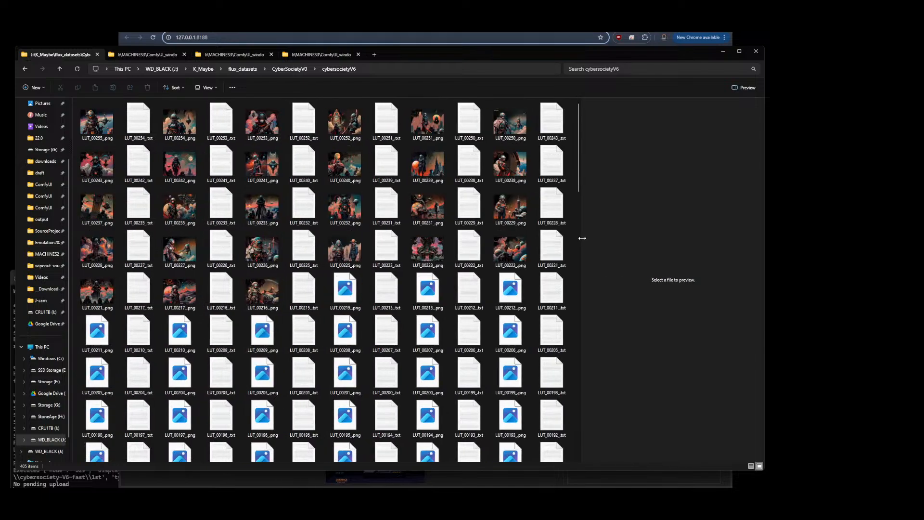
pyautogui.click(198, 88)
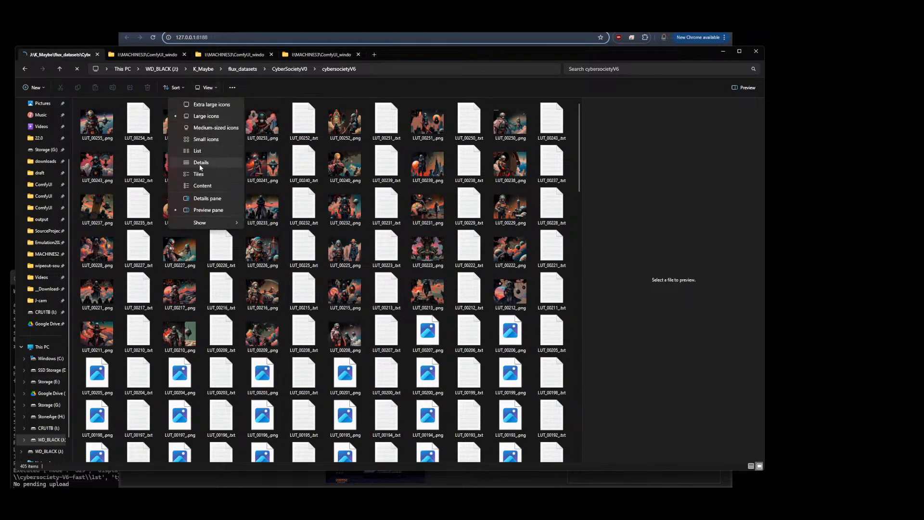
pyautogui.click(198, 152)
pyautogui.click(206, 87)
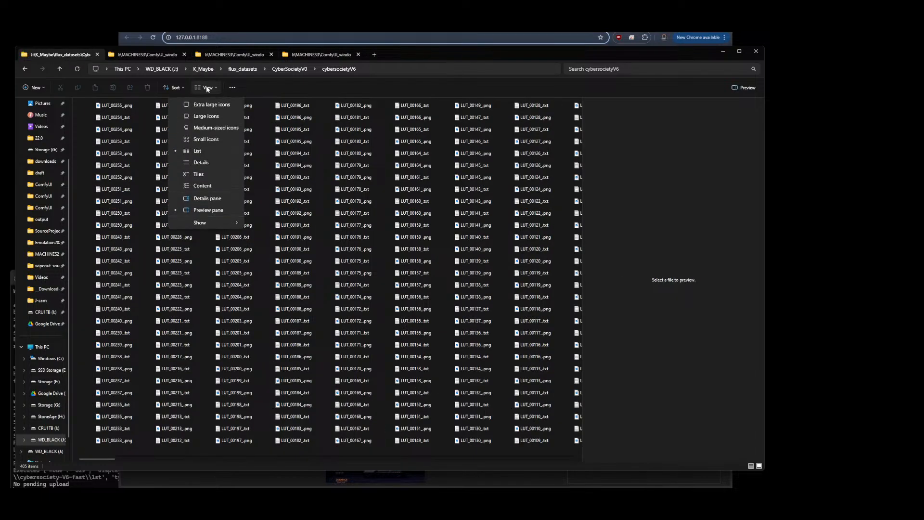
pyautogui.click(197, 163)
# Add the Dimensions column to the folder's details view
pyautogui.rightClick(320, 102)
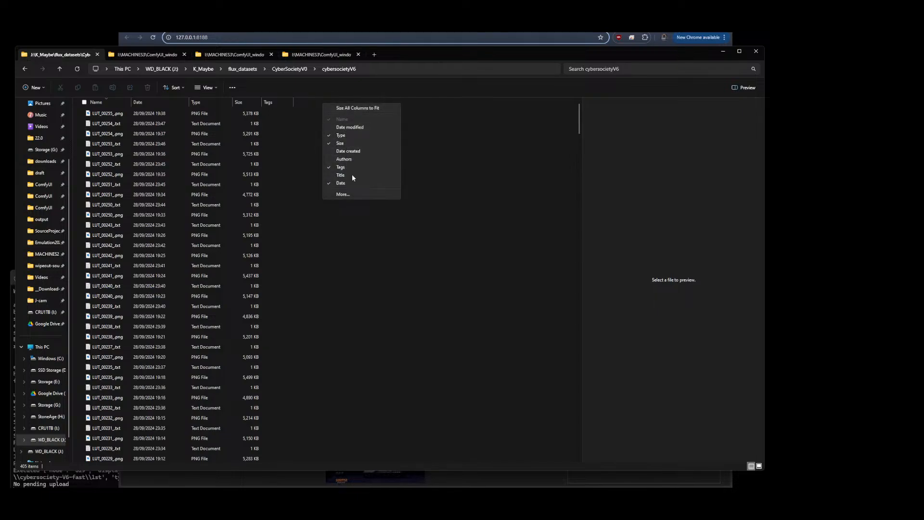
pyautogui.click(344, 194)
pyautogui.scroll(-12, 457, 252)
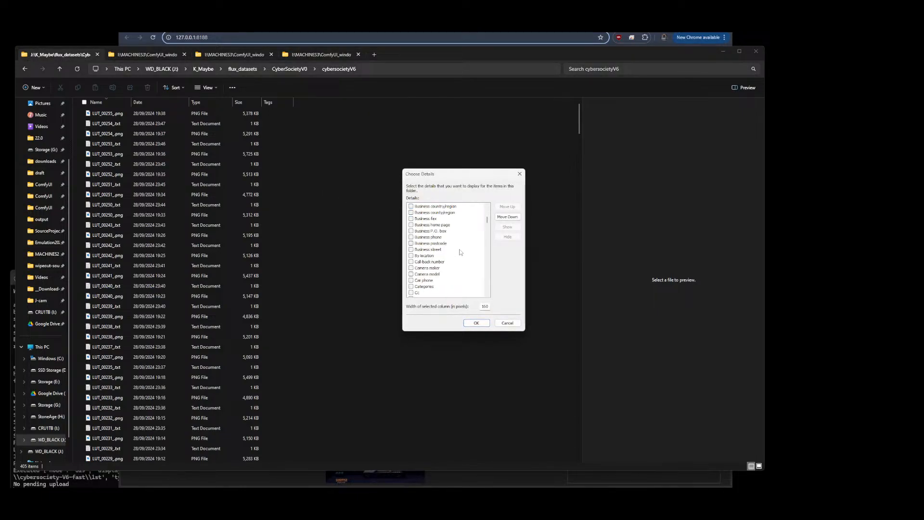
pyautogui.scroll(-12, 450, 255)
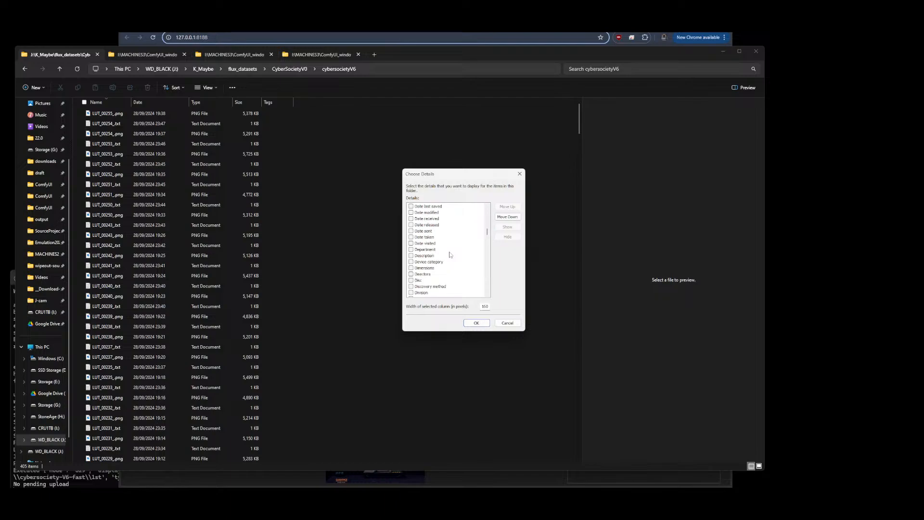
pyautogui.scroll(-12, 450, 255)
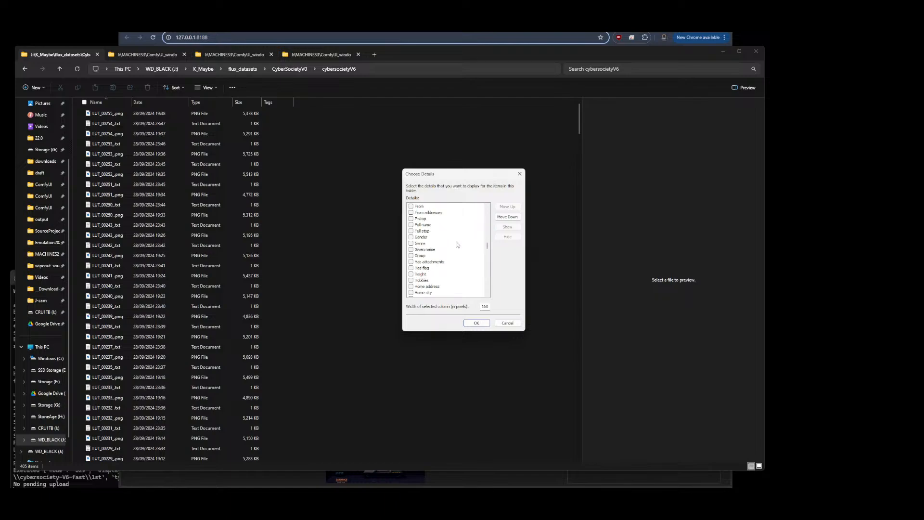
pyautogui.scroll(15, 457, 244)
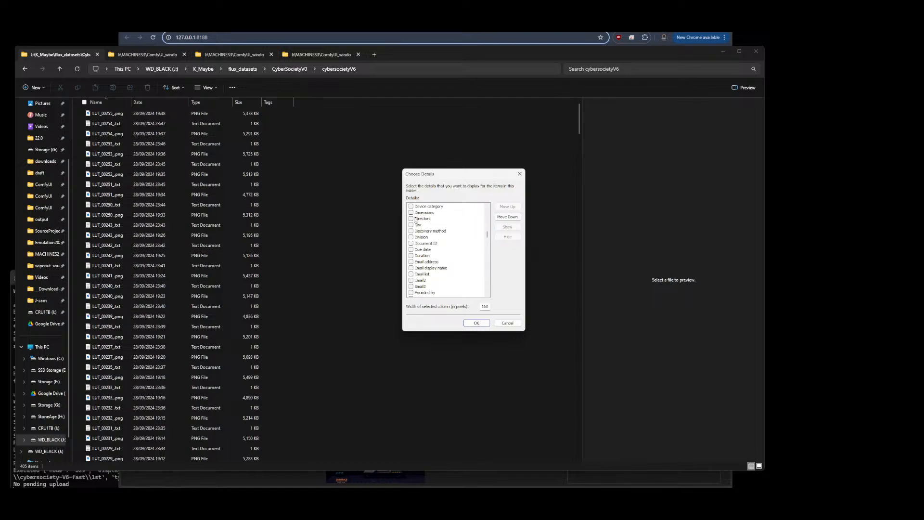
pyautogui.click(413, 213)
pyautogui.click(474, 324)
pyautogui.click(326, 104)
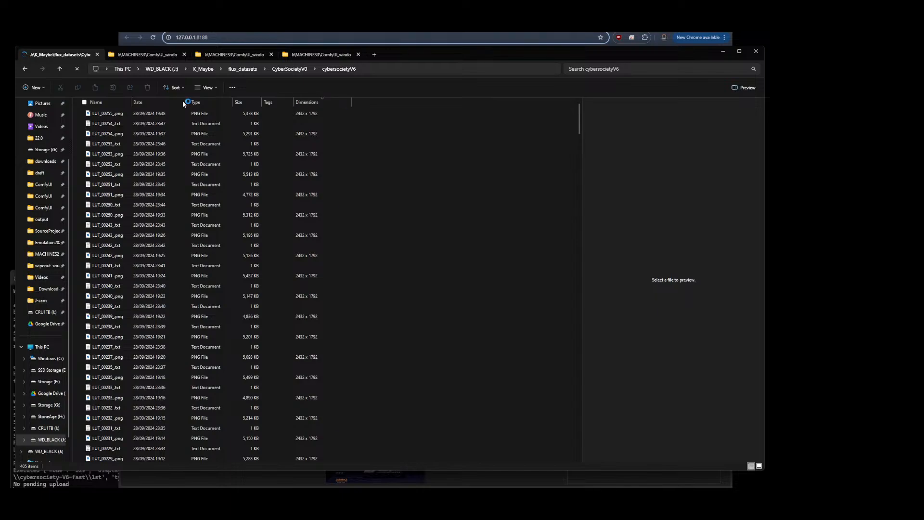
# Select LUT_00255.png and enlarge the preview pane to view the image
pyautogui.click(121, 113)
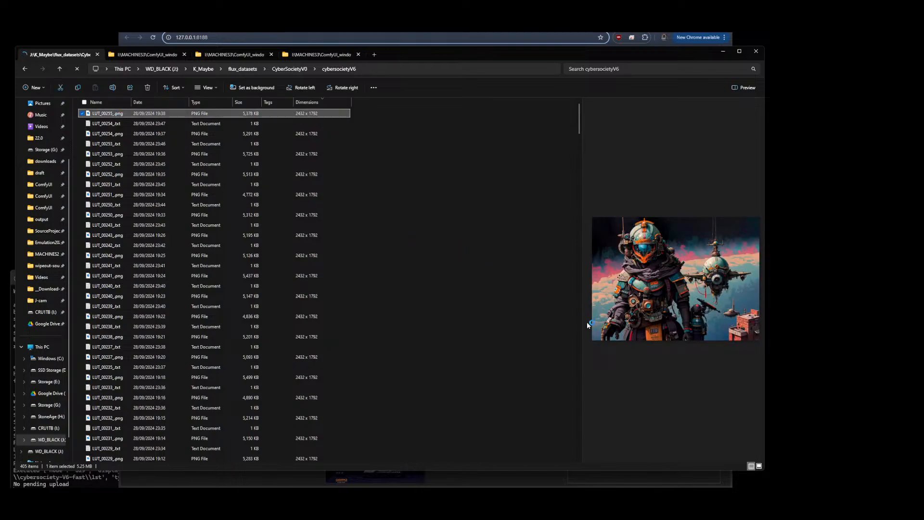
pyautogui.moveTo(581, 360); pyautogui.dragTo(339, 362)
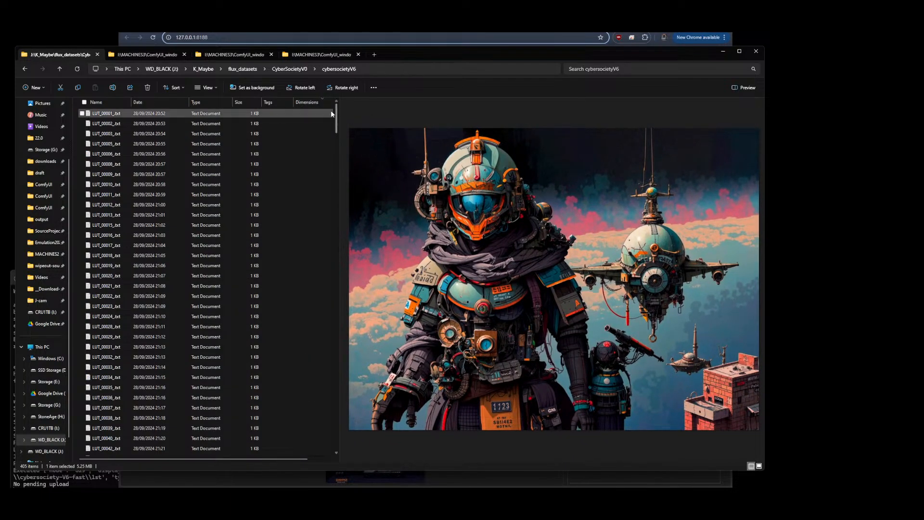
# Scroll the cybersocietyV6 file list to the PNG images and preview the first few dataset images one by one
pyautogui.moveTo(336, 120); pyautogui.dragTo(336, 287)
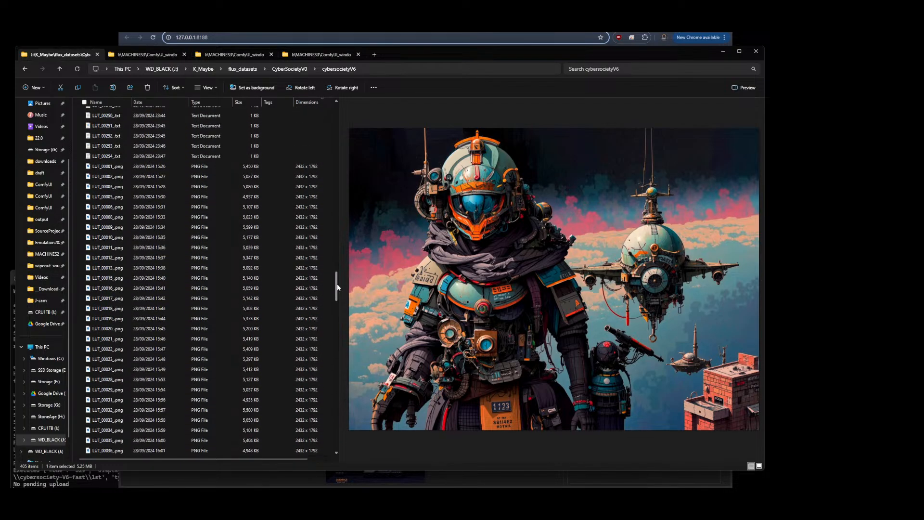
pyautogui.click(305, 166)
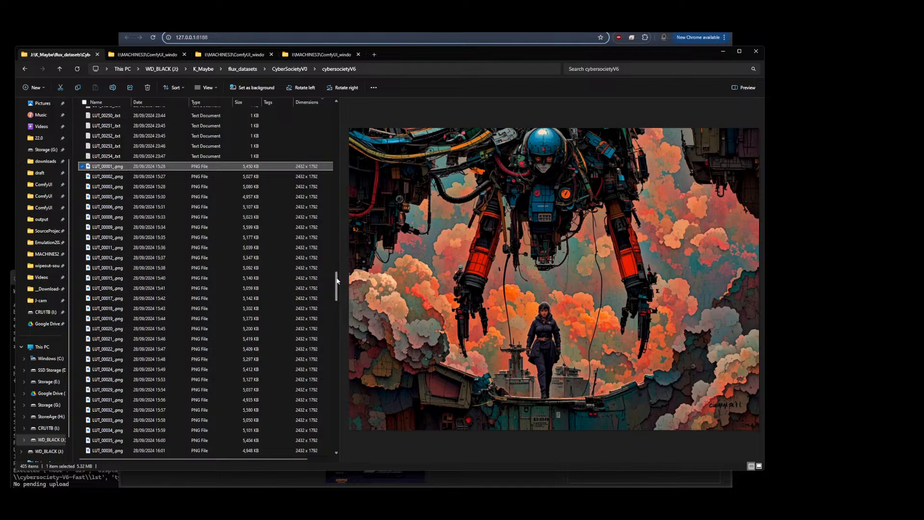
pyautogui.moveTo(337, 281); pyautogui.dragTo(336, 282)
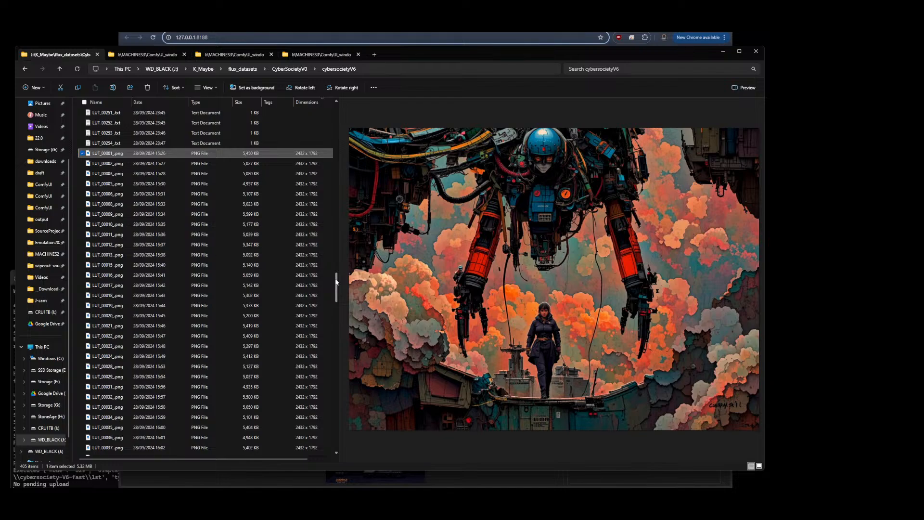
pyautogui.click(255, 166)
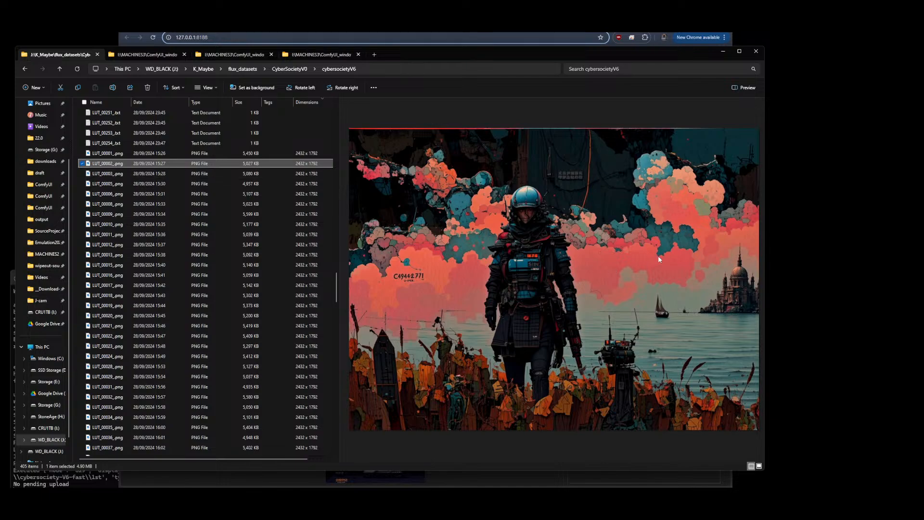
pyautogui.click(258, 175)
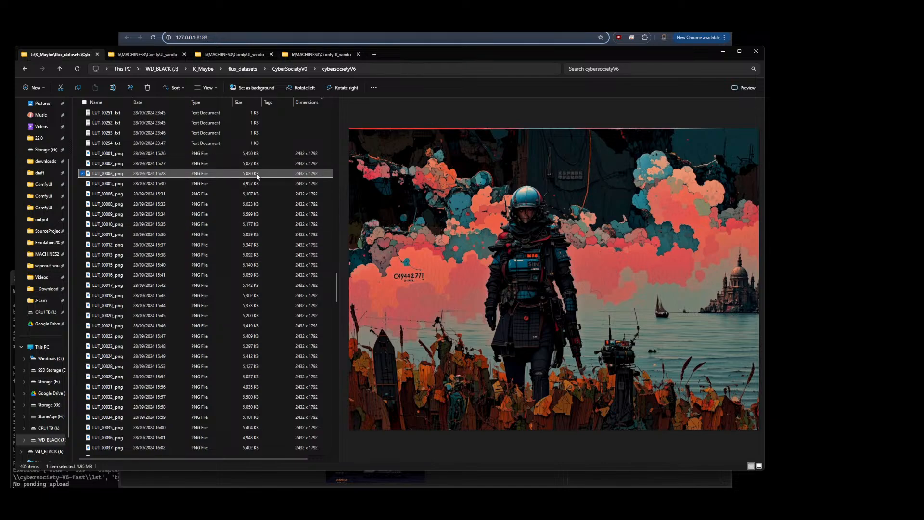
pyautogui.click(291, 186)
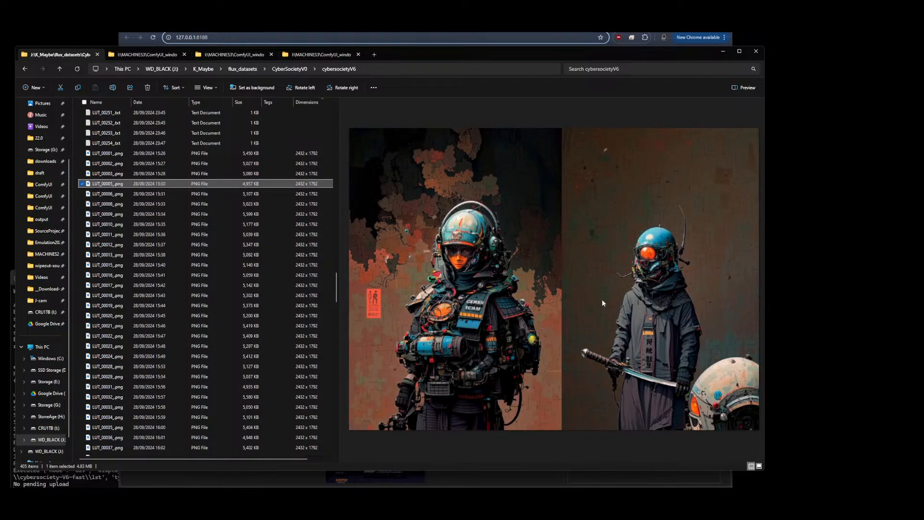
pyautogui.click(106, 194)
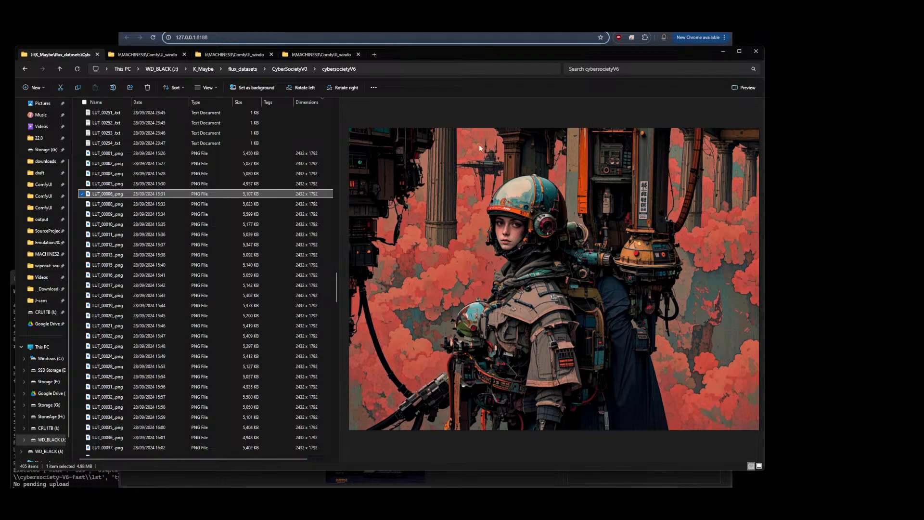
# Switch to the ComfyUI workflow and zoom in on the two CR LoRA Stack nodes to inspect their LoRA names and weights
pyautogui.click(391, 27)
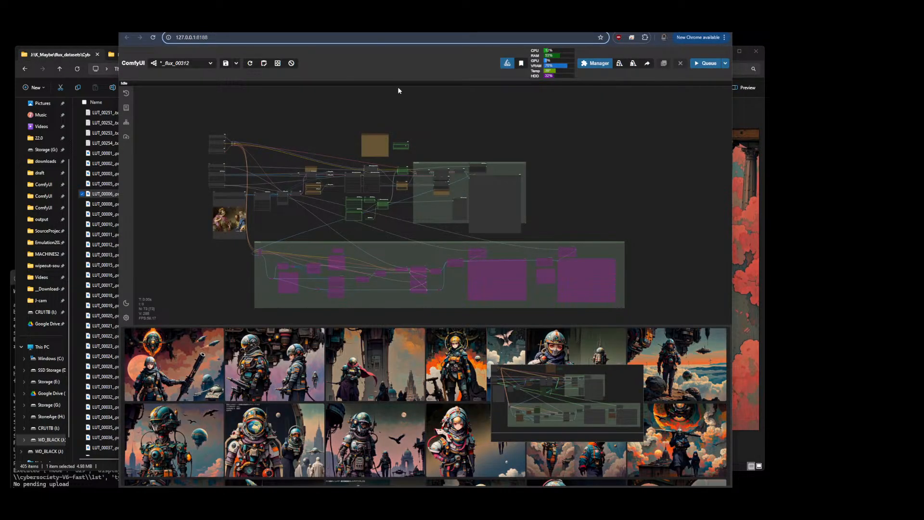
pyautogui.scroll(5, 339, 142)
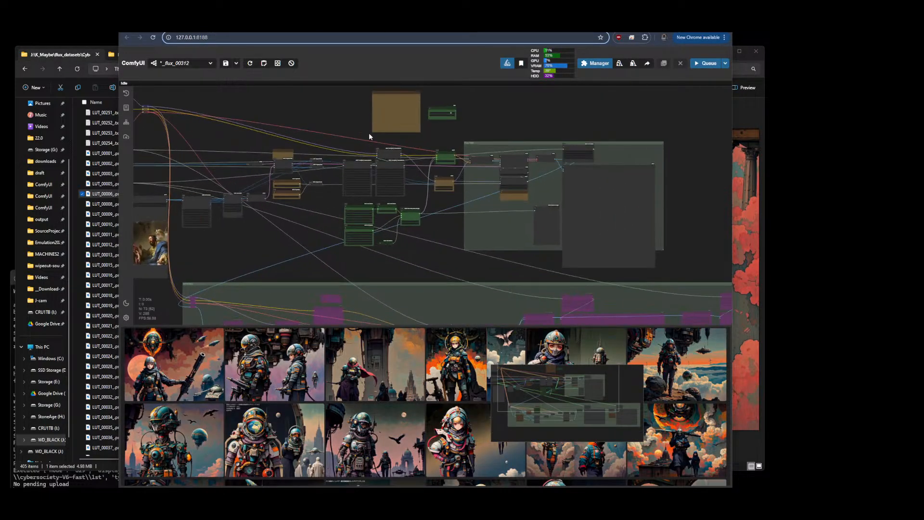
pyautogui.scroll(15, 367, 140)
pyautogui.moveTo(362, 174); pyautogui.dragTo(412, 203)
pyautogui.scroll(-1, 408, 207)
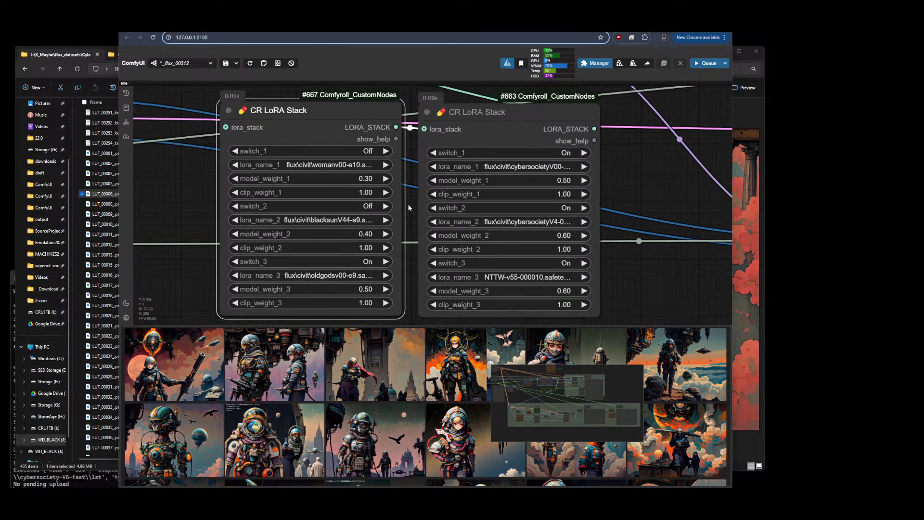
pyautogui.click(475, 115)
pyautogui.click(420, 176)
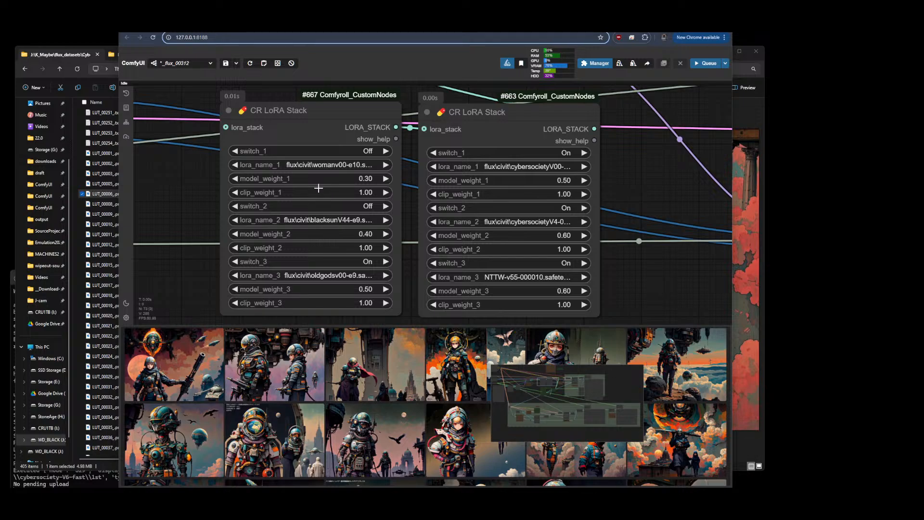
# Open the explorer tab with the DJZ-CyberSociety_p0 final folder and preview its flux comparison grid images in turn
pyautogui.click(65, 61)
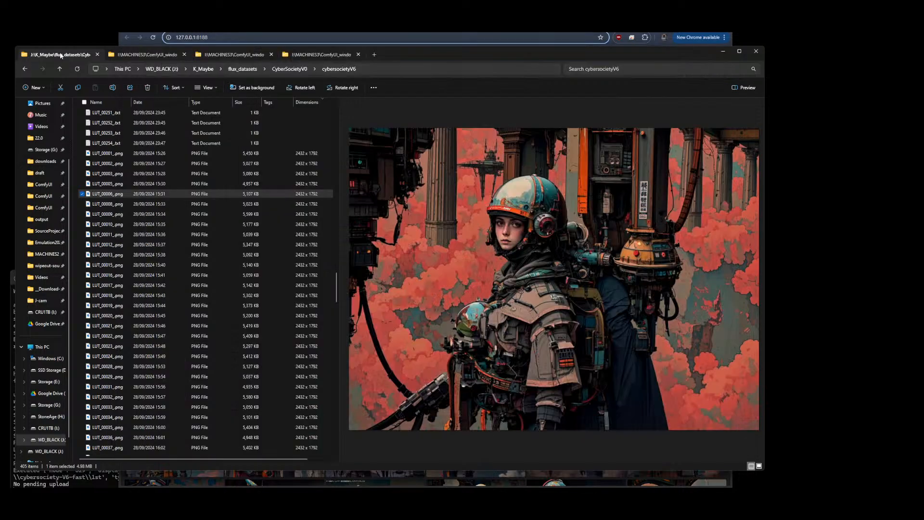
pyautogui.click(152, 56)
pyautogui.click(227, 56)
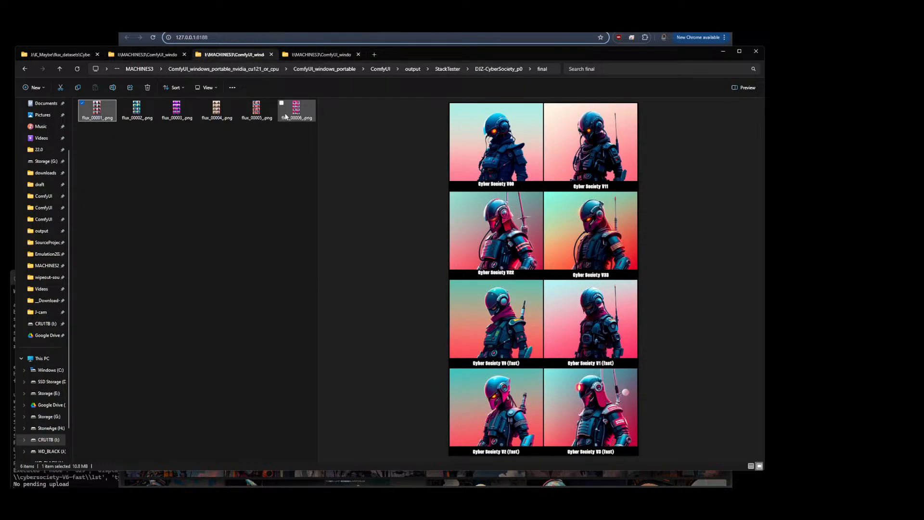
pyautogui.click(255, 113)
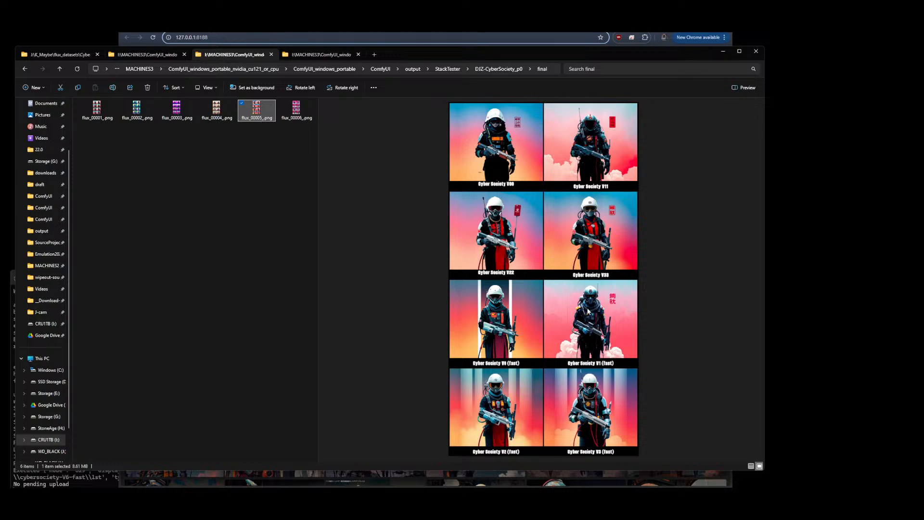
pyautogui.click(218, 121)
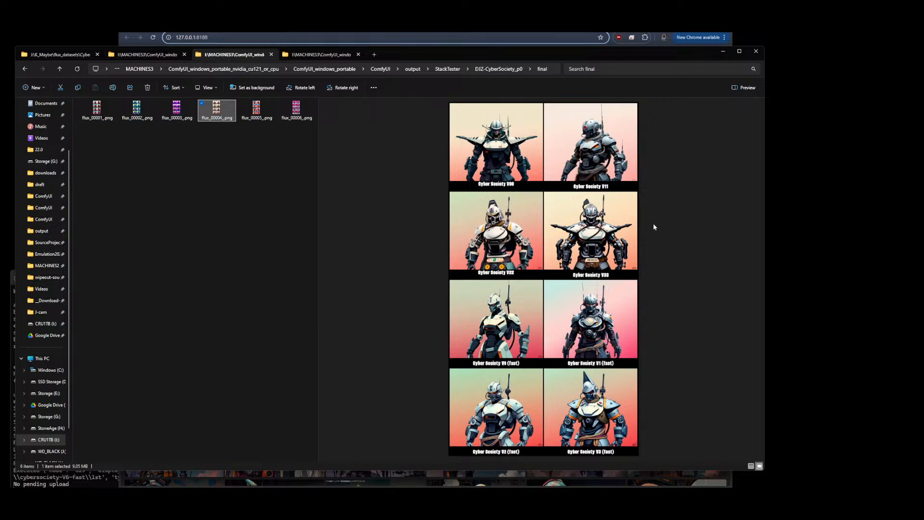
pyautogui.click(168, 113)
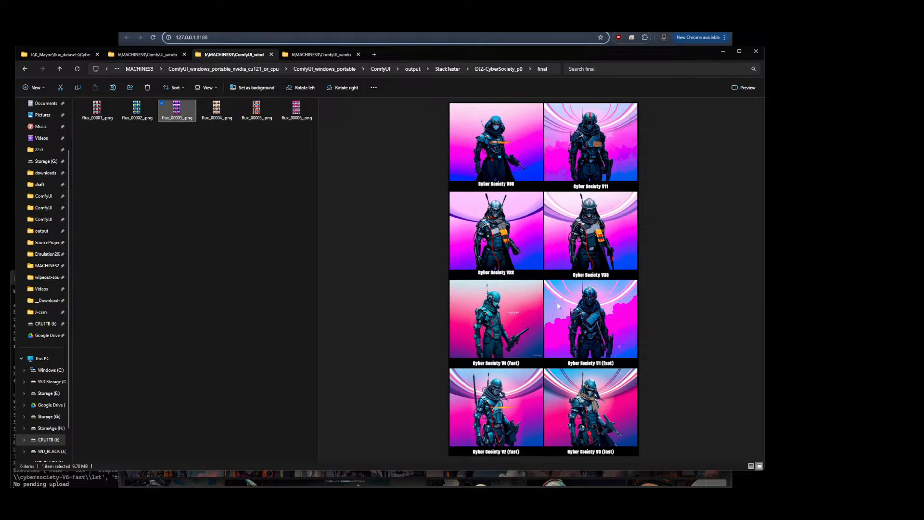
pyautogui.click(142, 111)
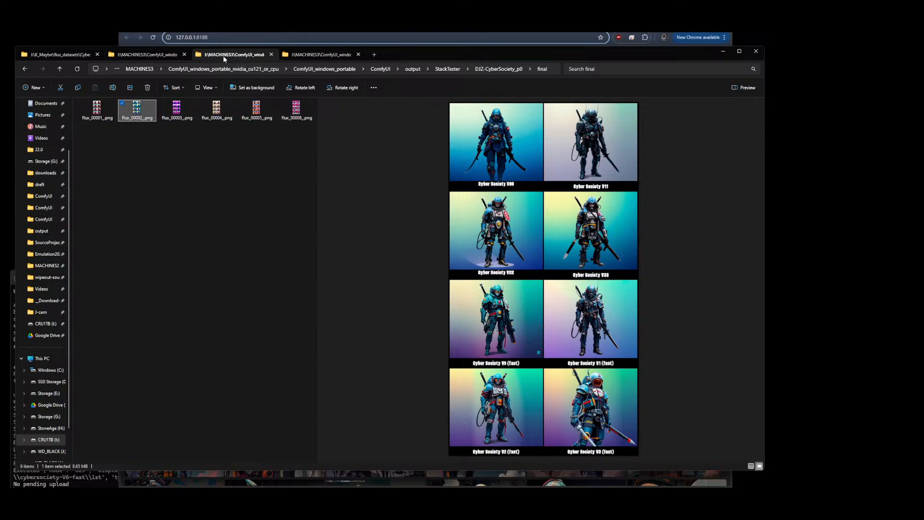
# Go up to StackTester, open the DJZ-CyberSociety_p0-BS0 final folder and preview its comparison grid images
pyautogui.click(448, 69)
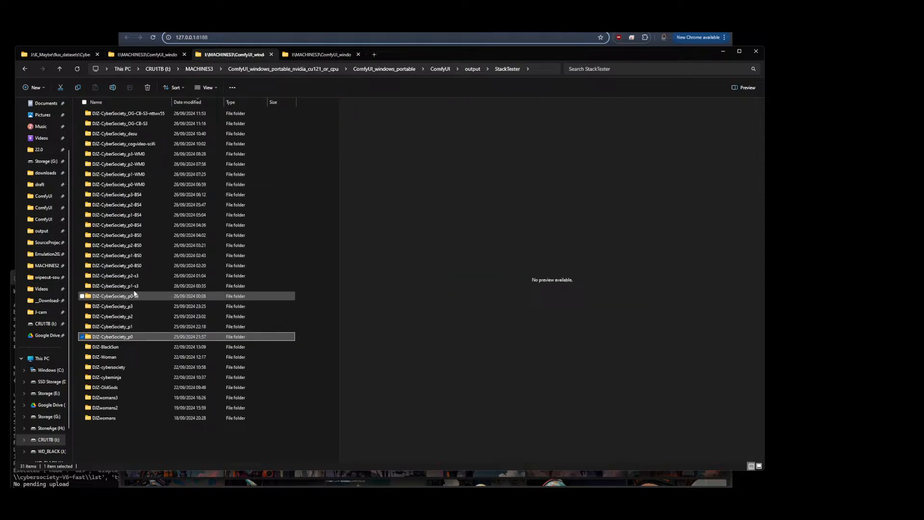
pyautogui.doubleClick(133, 266)
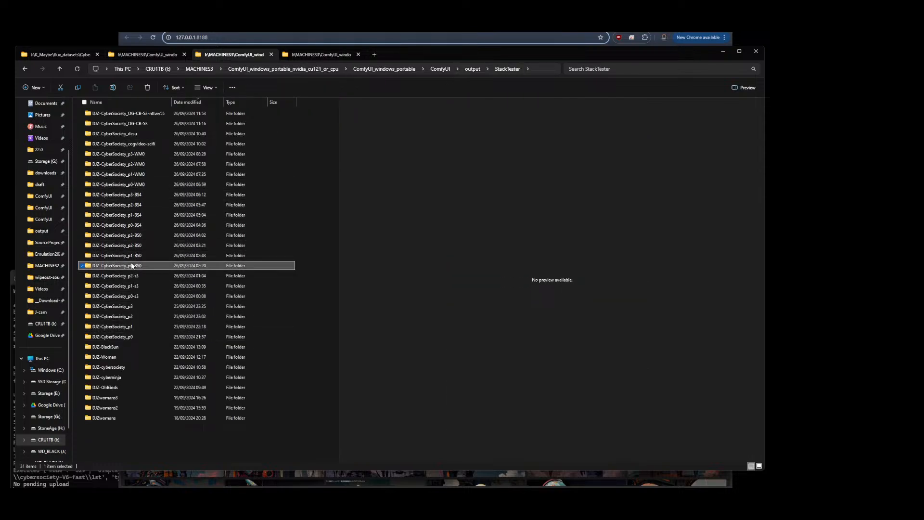
pyautogui.doubleClick(97, 124)
pyautogui.click(98, 122)
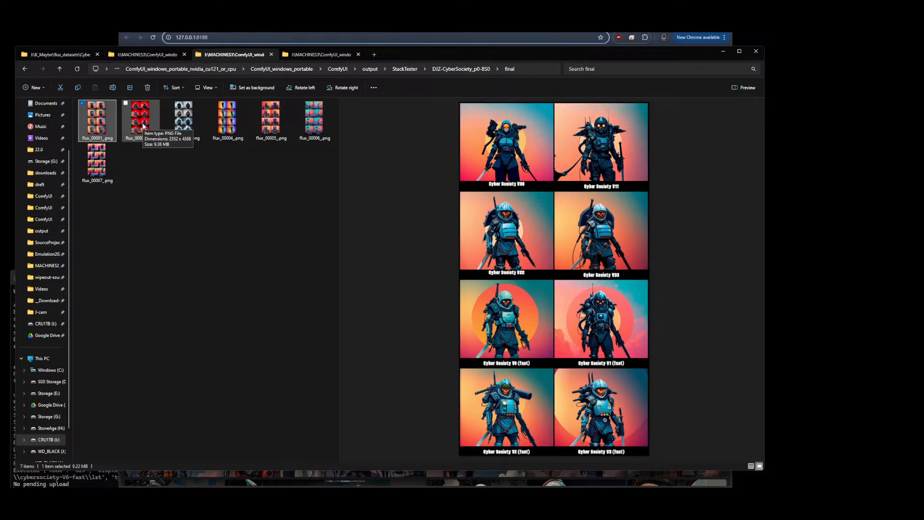
pyautogui.click(143, 126)
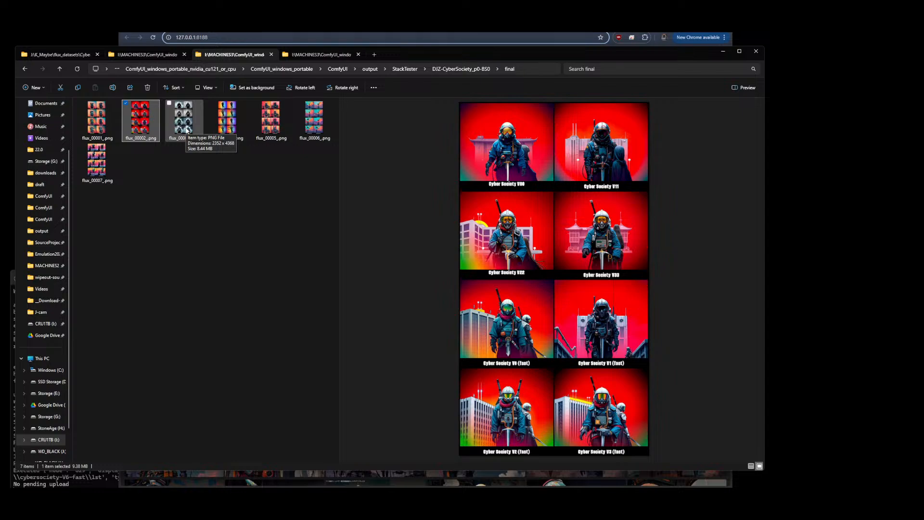
pyautogui.click(187, 126)
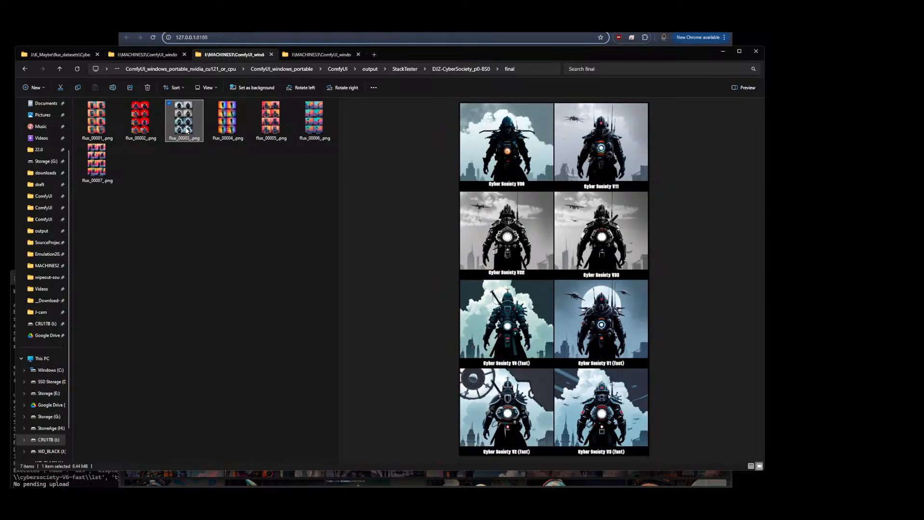
pyautogui.click(225, 127)
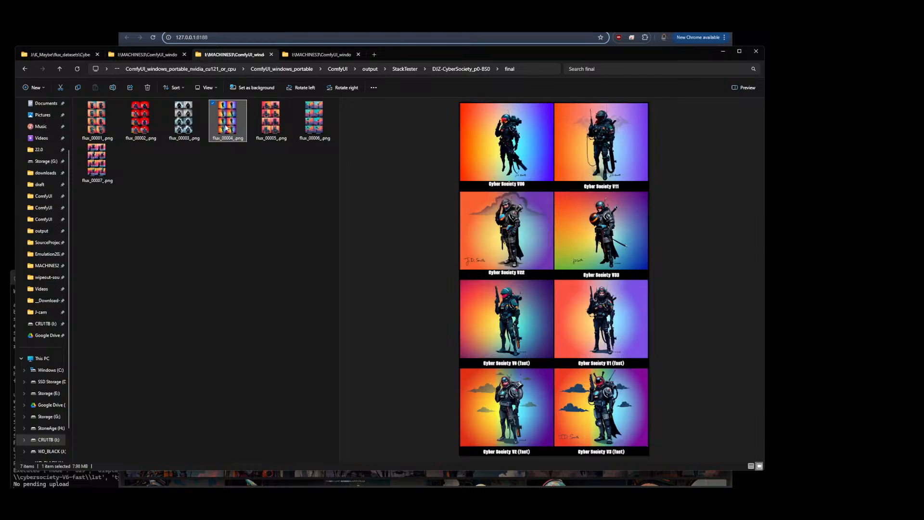
pyautogui.click(266, 127)
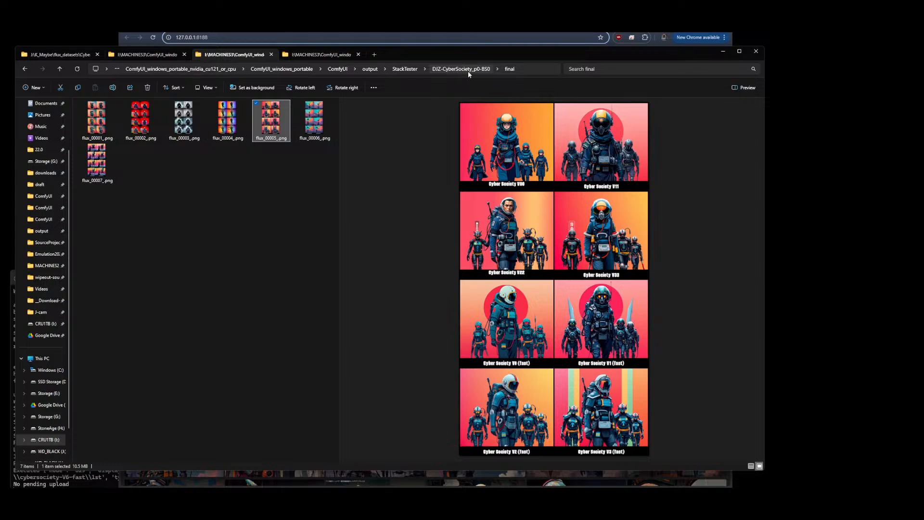
# Go back to StackTester, open the DJZ-CyberSociety_p0-BS4 final folder and preview its comparison grid images
pyautogui.click(417, 68)
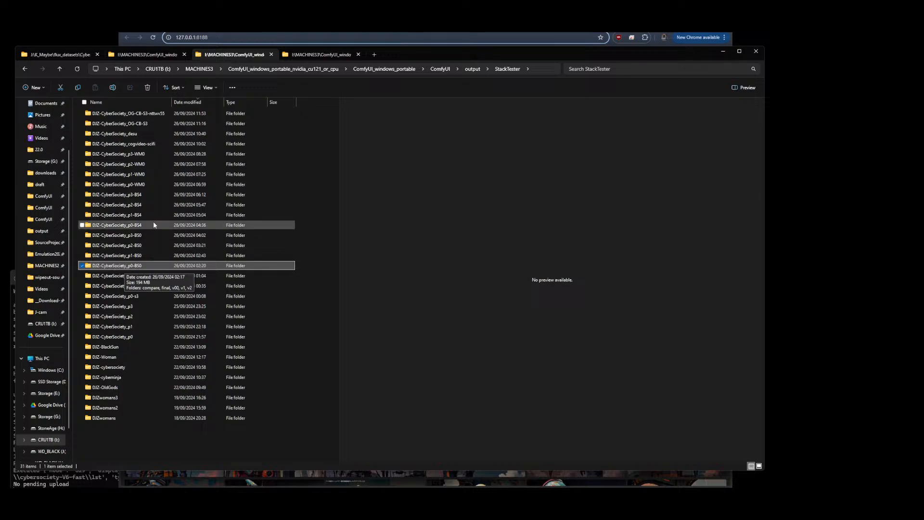
pyautogui.click(118, 227)
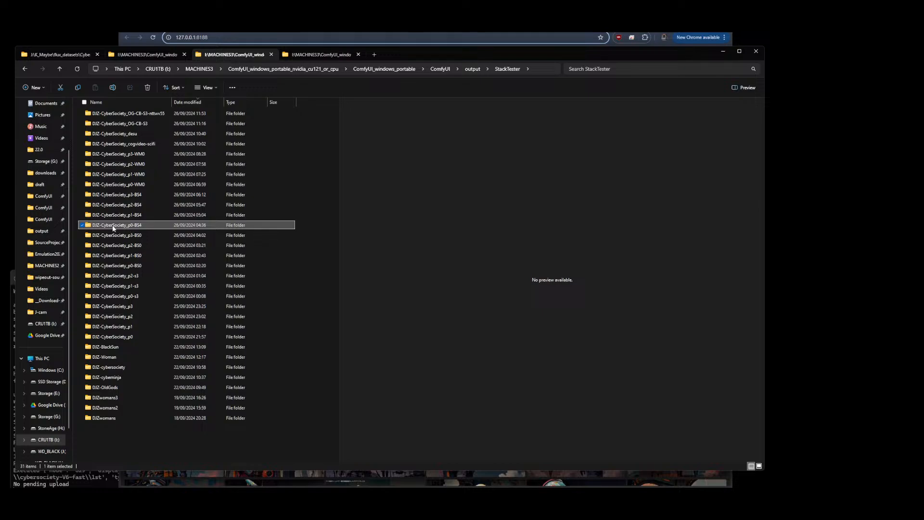
pyautogui.doubleClick(133, 229)
pyautogui.click(95, 126)
pyautogui.doubleClick(95, 125)
pyautogui.click(96, 120)
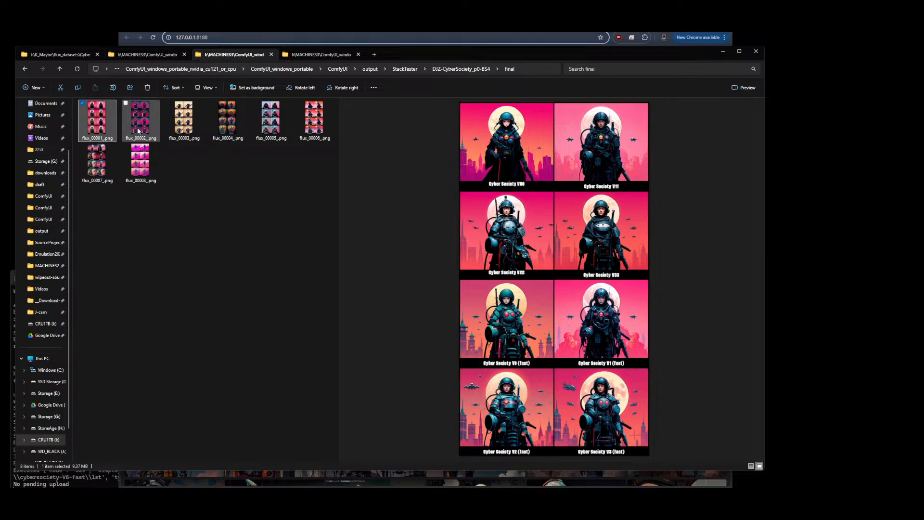
pyautogui.moveTo(139, 129)
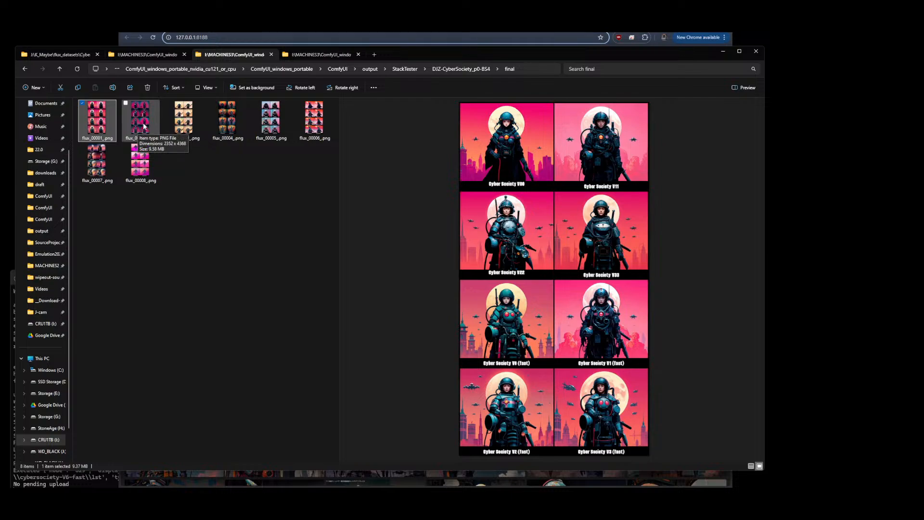
pyautogui.click(143, 126)
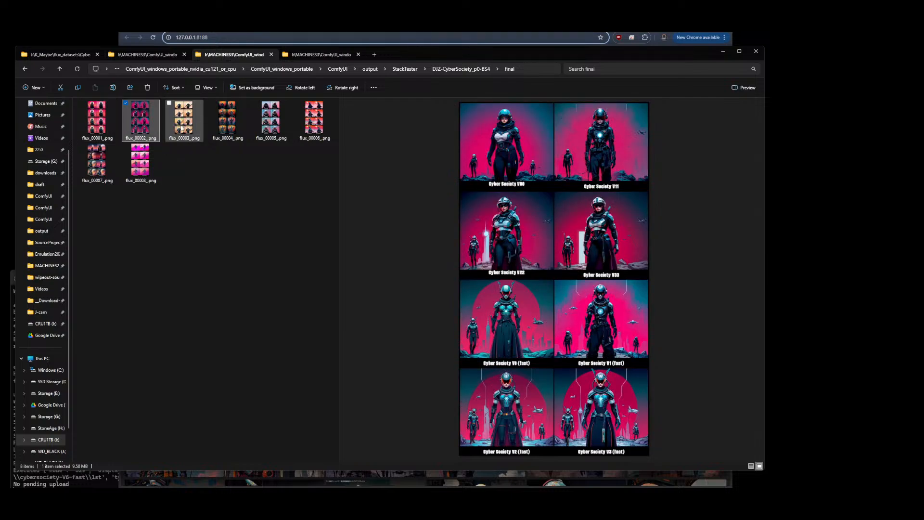
pyautogui.moveTo(182, 128)
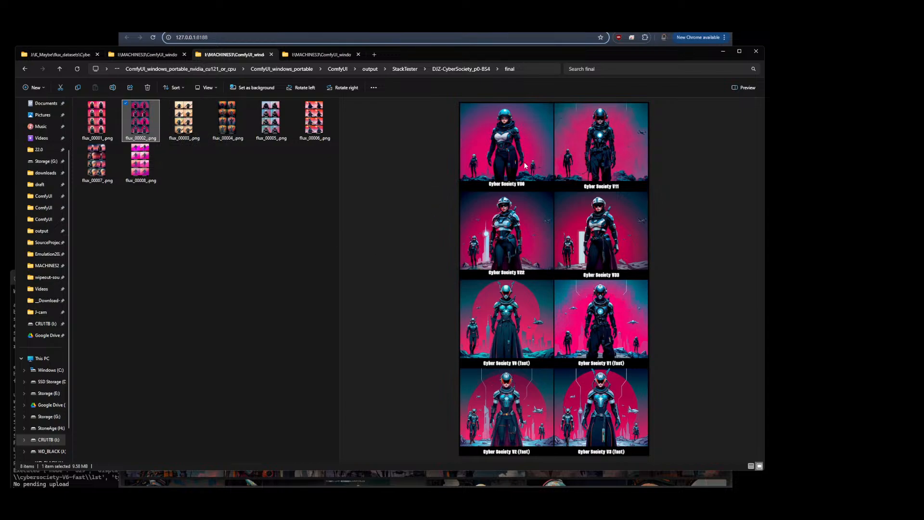
pyautogui.click(192, 127)
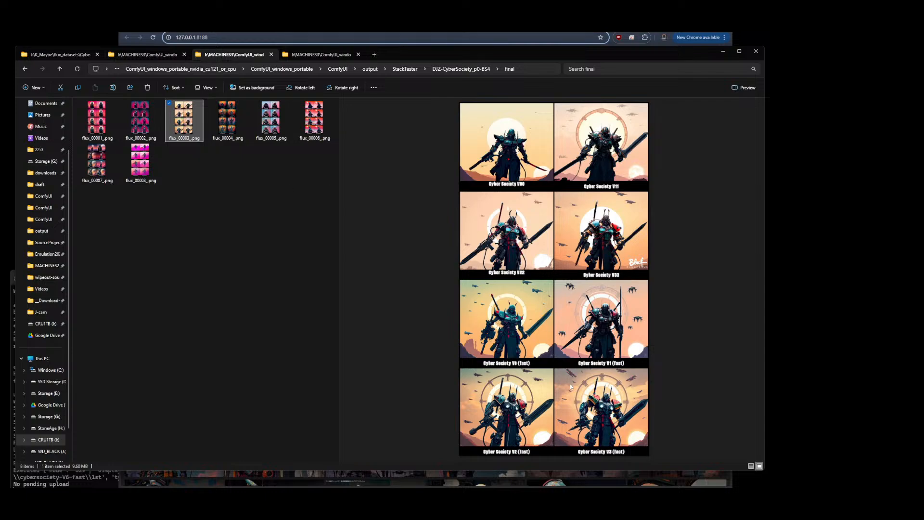
pyautogui.click(229, 116)
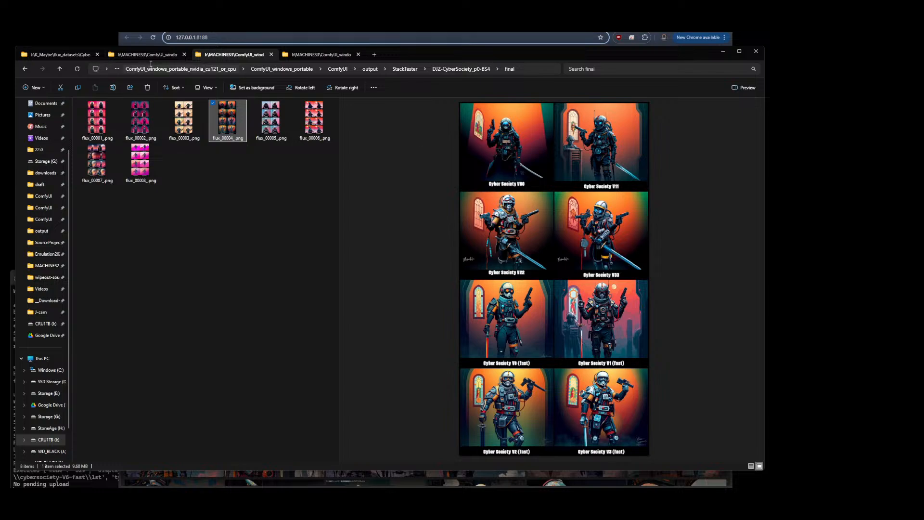
# Return to the dataset tab, then switch back to ComfyUI and zoom out over the LoRA stack section of the workflow
pyautogui.click(65, 54)
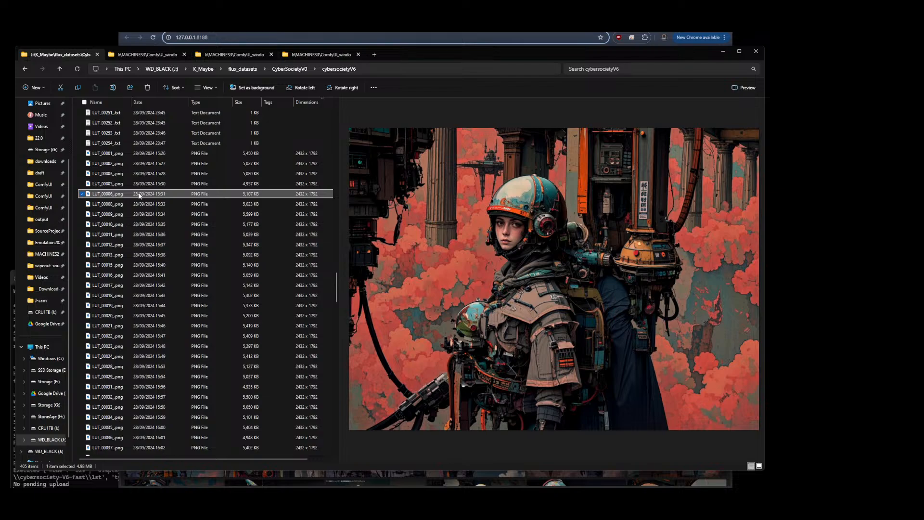
pyautogui.hotkey('alt', 'Tab')
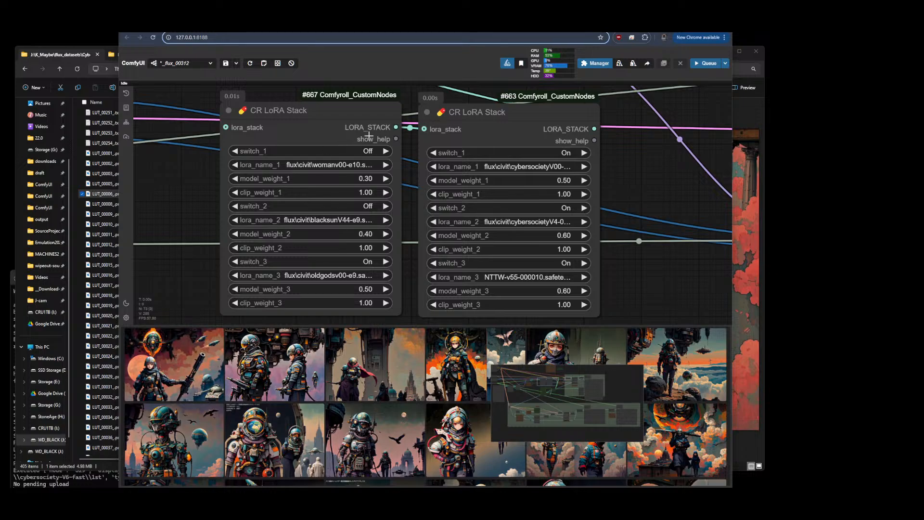
pyautogui.scroll(-6, 380, 188)
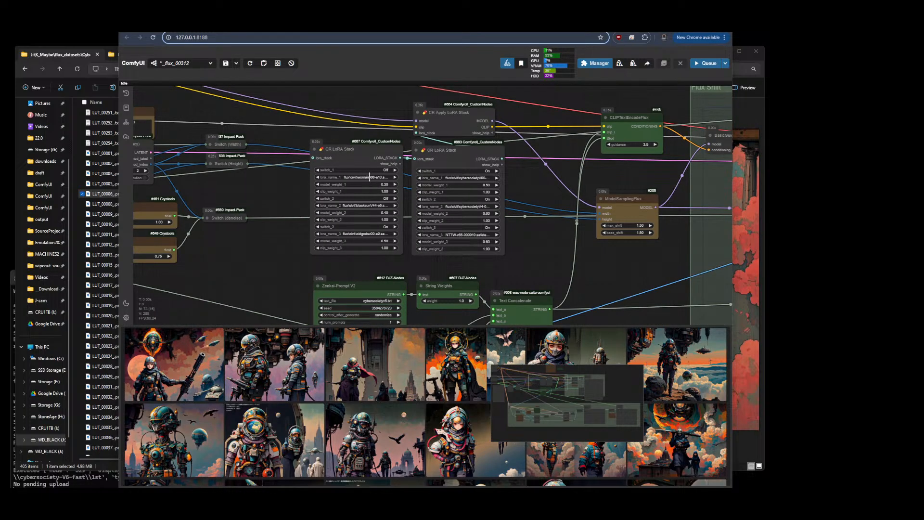
# Examine the two LoRA stack nodes and the Zenkai prompt nodes feeding the workflow
pyautogui.scroll(7, 368, 178)
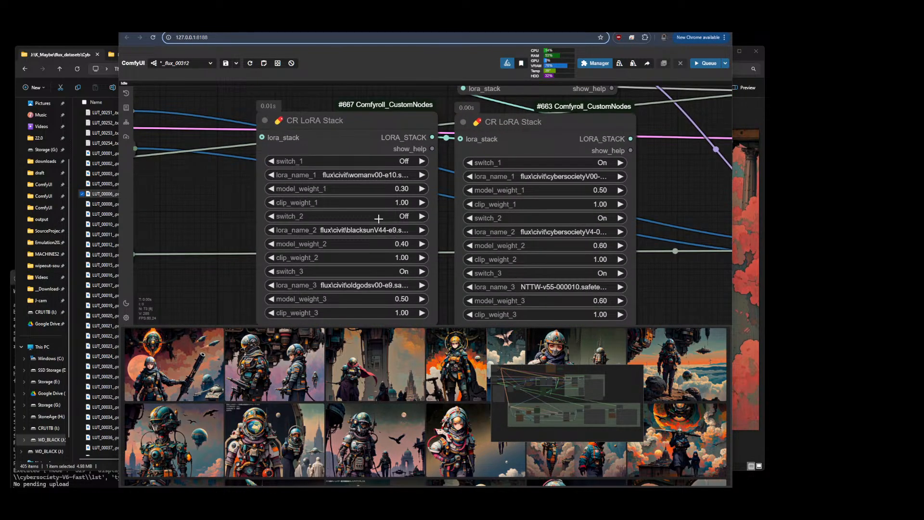
pyautogui.scroll(-9, 379, 226)
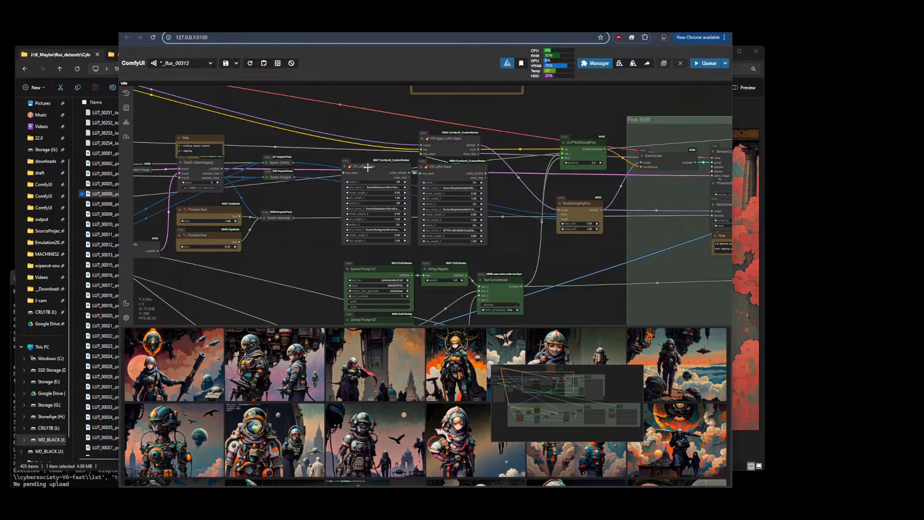
pyautogui.moveTo(312, 296); pyautogui.dragTo(314, 180)
pyautogui.scroll(7, 323, 185)
pyautogui.moveTo(316, 143); pyautogui.dragTo(314, 170)
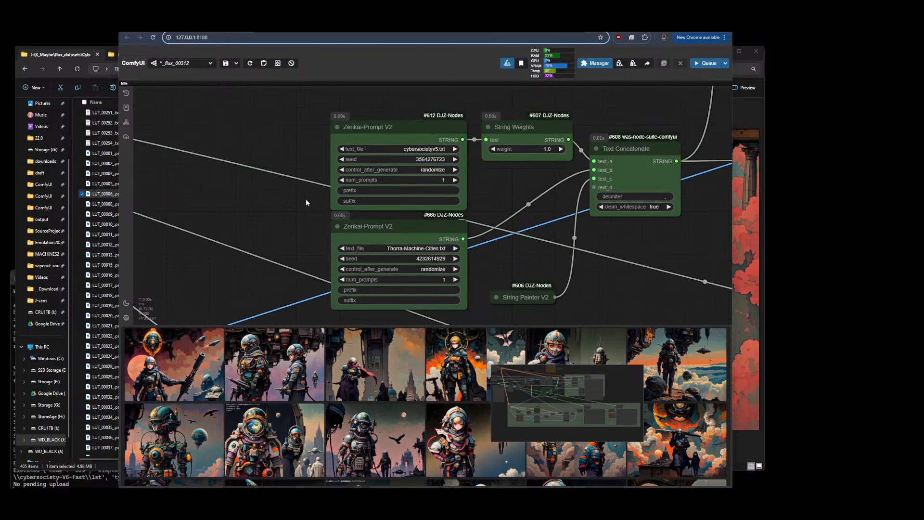
pyautogui.scroll(2, 306, 199)
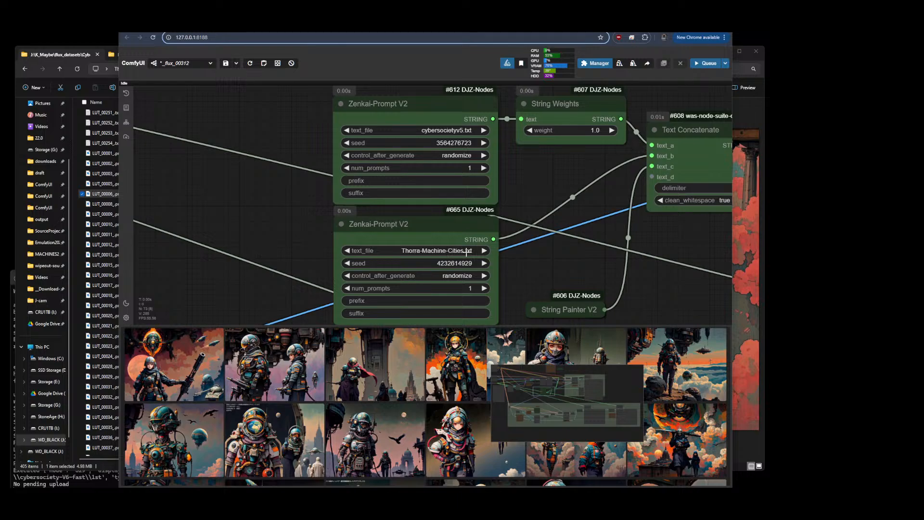
# Check the model training progress on the Civitai publish page, then return to the ComfyUI workflow
pyautogui.click(347, 25)
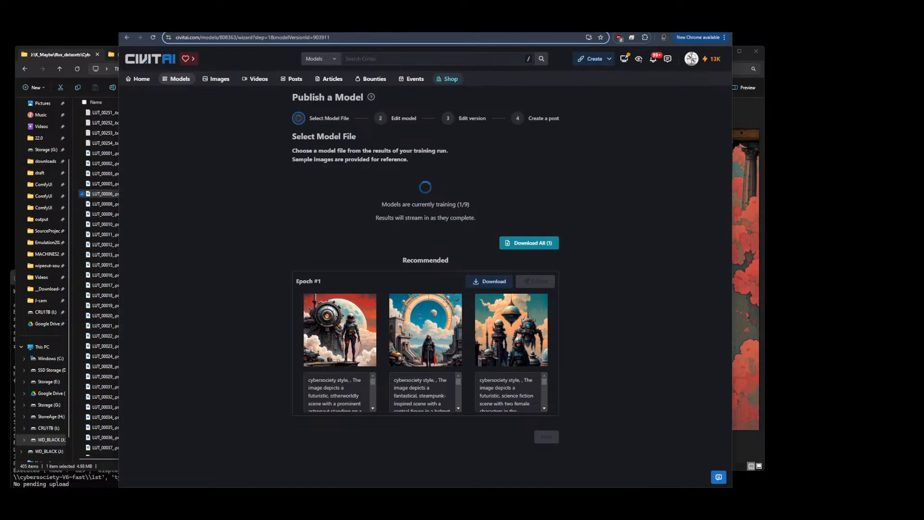
pyautogui.click(289, 25)
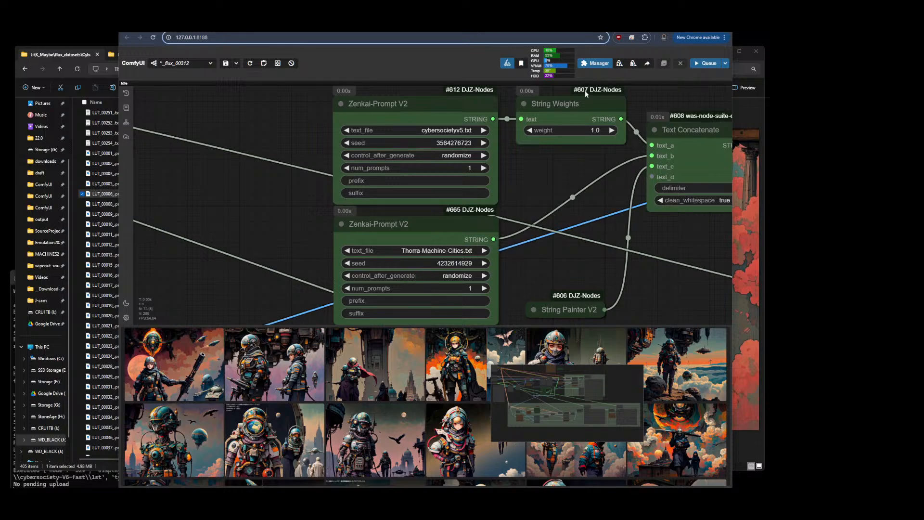
# Inspect the String Weights and Text Concatenate nodes around the prompt section of the workflow
pyautogui.click(573, 102)
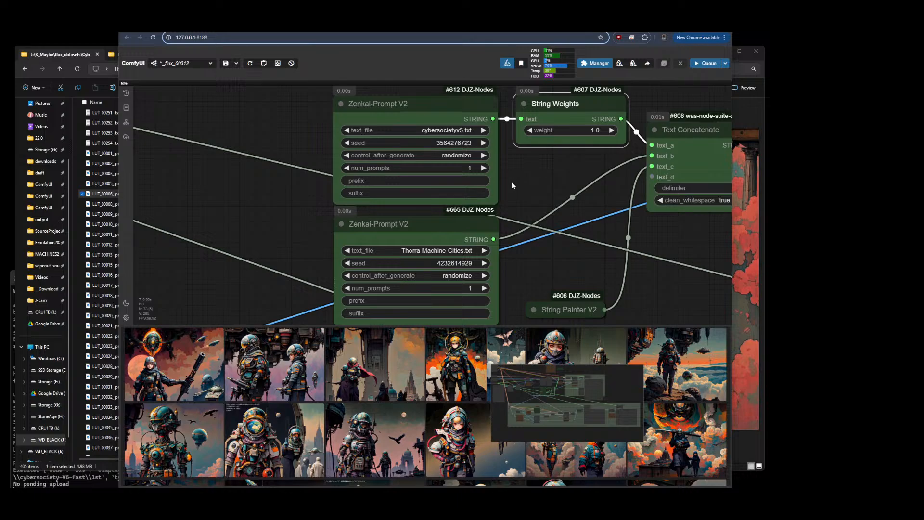
pyautogui.doubleClick(533, 171)
pyautogui.click(551, 189)
pyautogui.scroll(-10, 551, 188)
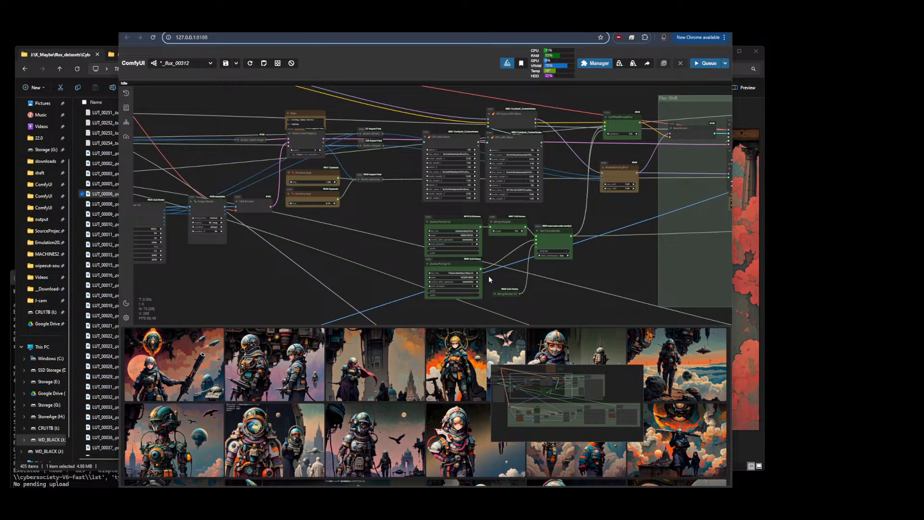
pyautogui.scroll(5, 488, 236)
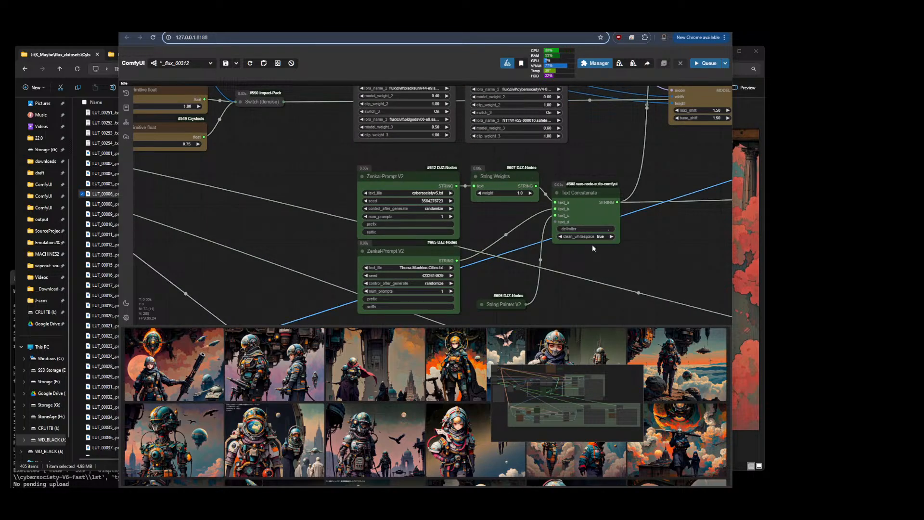
pyautogui.scroll(-6, 651, 262)
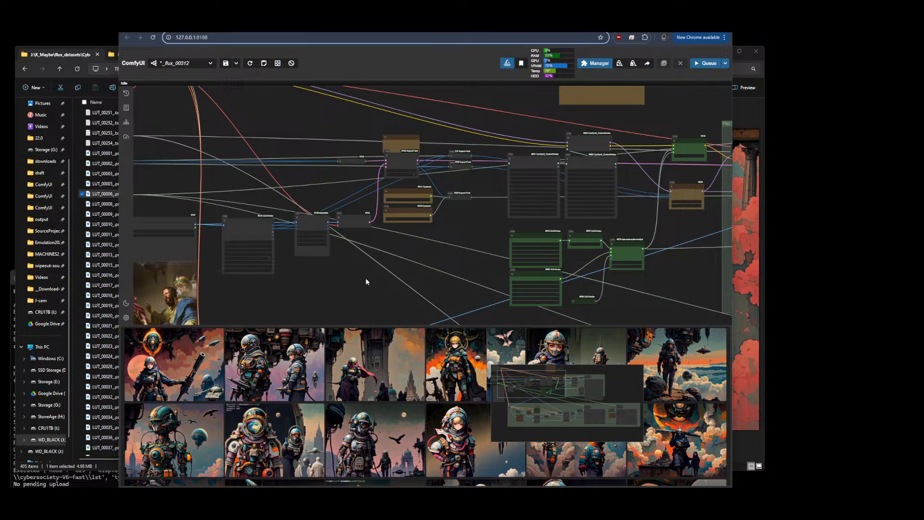
# Inspect the input image loader and the two denoise float values feeding the denoise switch
pyautogui.moveTo(339, 285); pyautogui.dragTo(581, 208)
pyautogui.scroll(1, 323, 220)
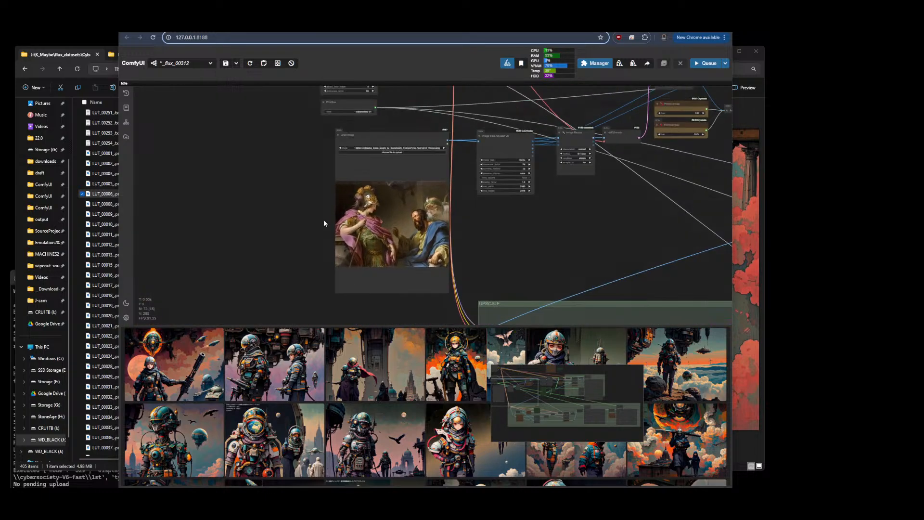
pyautogui.scroll(7, 324, 220)
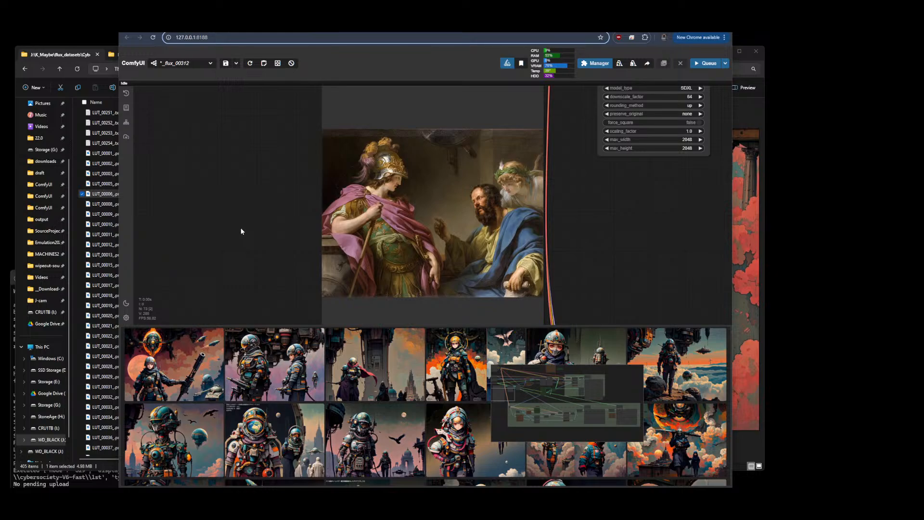
pyautogui.scroll(-10, 241, 229)
pyautogui.scroll(4, 516, 171)
pyautogui.scroll(15, 438, 193)
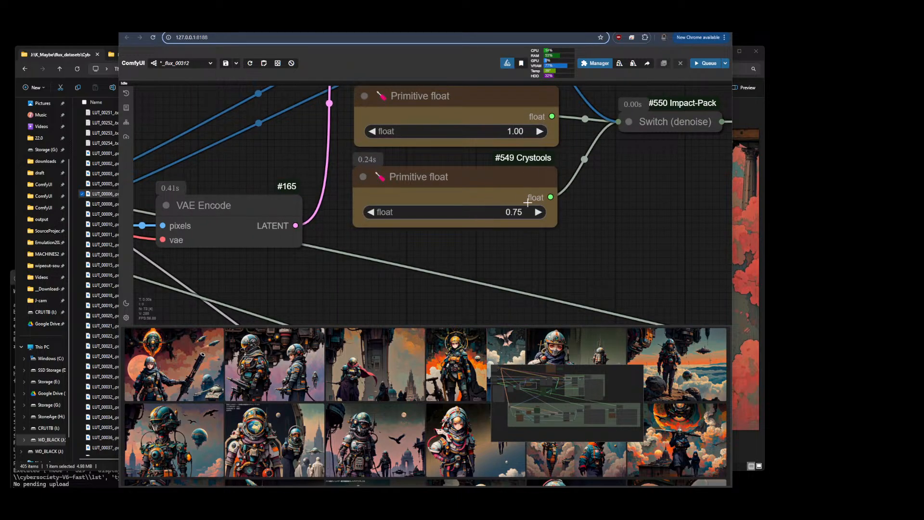
pyautogui.scroll(-8, 212, 99)
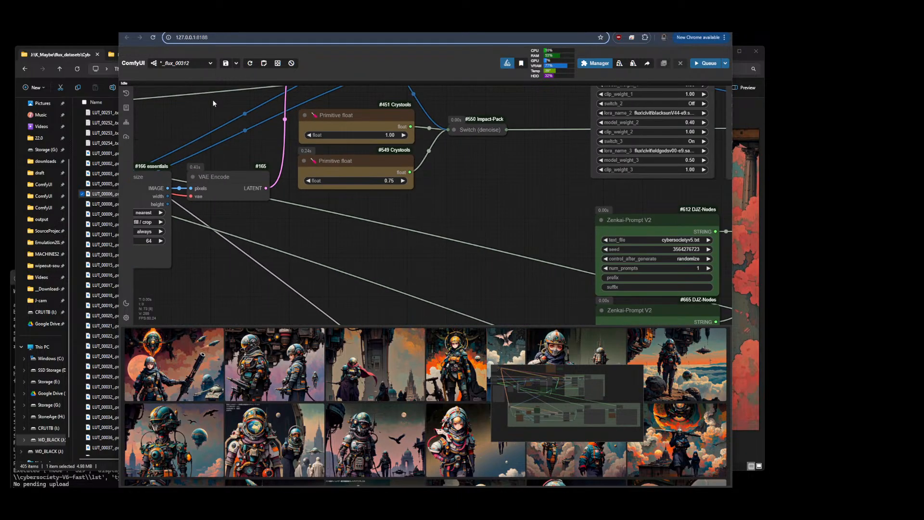
pyautogui.scroll(4, 209, 125)
pyautogui.scroll(4, 231, 115)
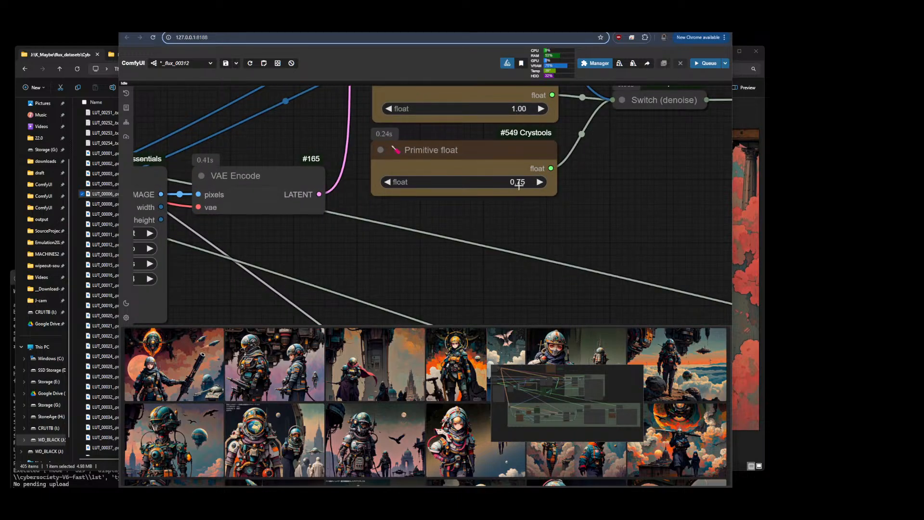
pyautogui.scroll(-5, 464, 254)
pyautogui.moveTo(532, 251); pyautogui.dragTo(396, 258)
# Review the LoRA stack weights, the Apply LoRA Stack node and the ModelSamplingFlux shift settings
pyautogui.scroll(8, 680, 213)
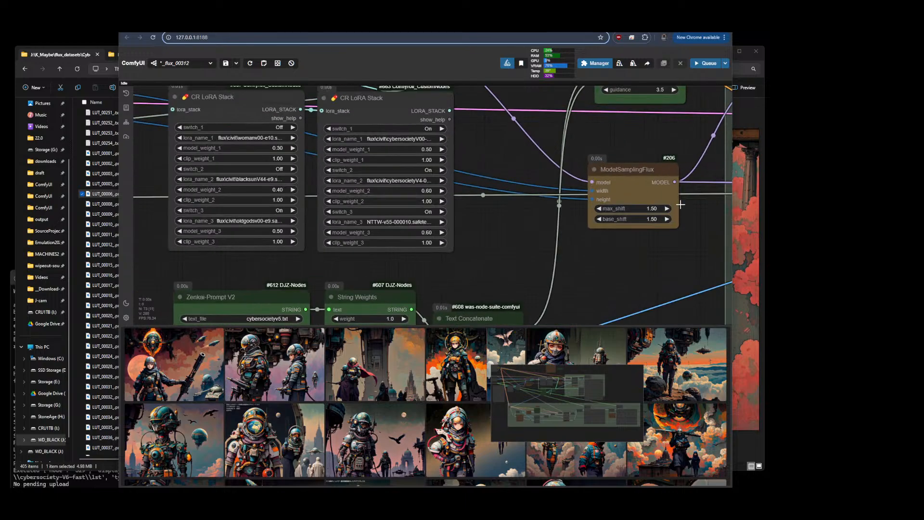
pyautogui.scroll(-6, 645, 180)
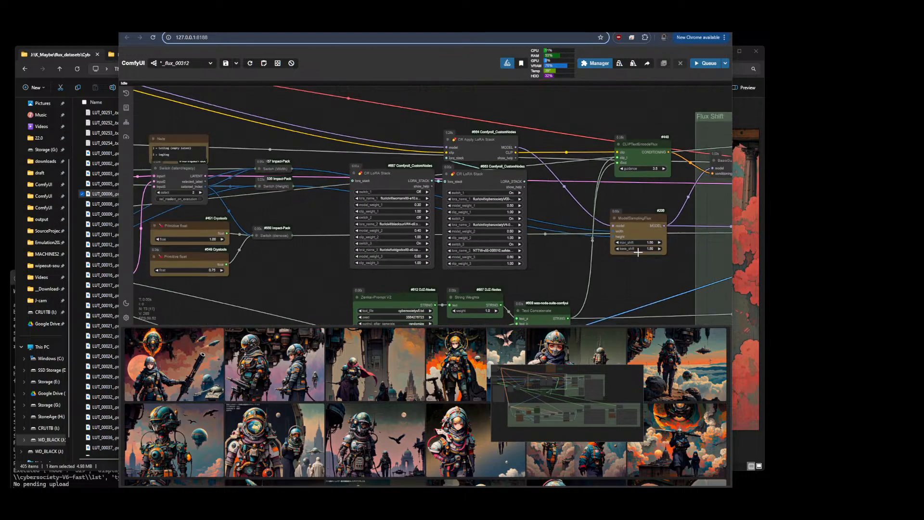
pyautogui.scroll(4, 655, 154)
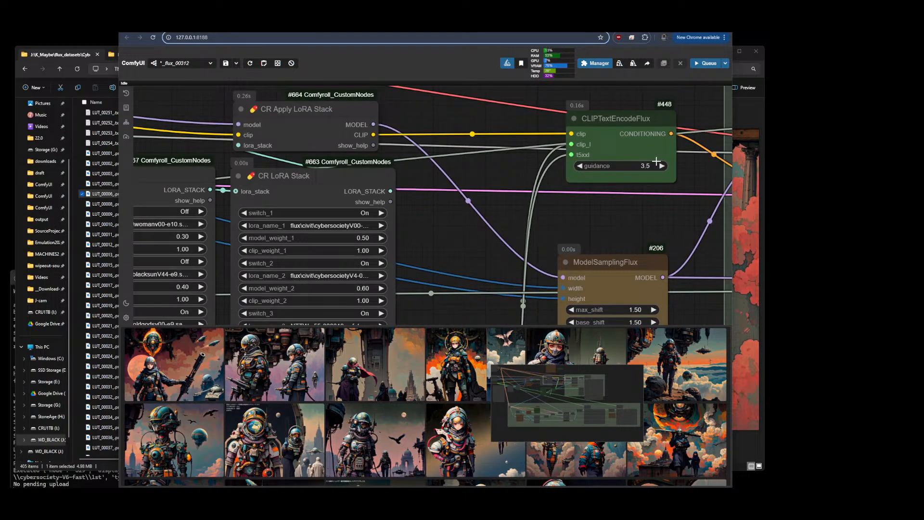
pyautogui.scroll(-4, 670, 184)
pyautogui.moveTo(572, 278); pyautogui.dragTo(598, 198)
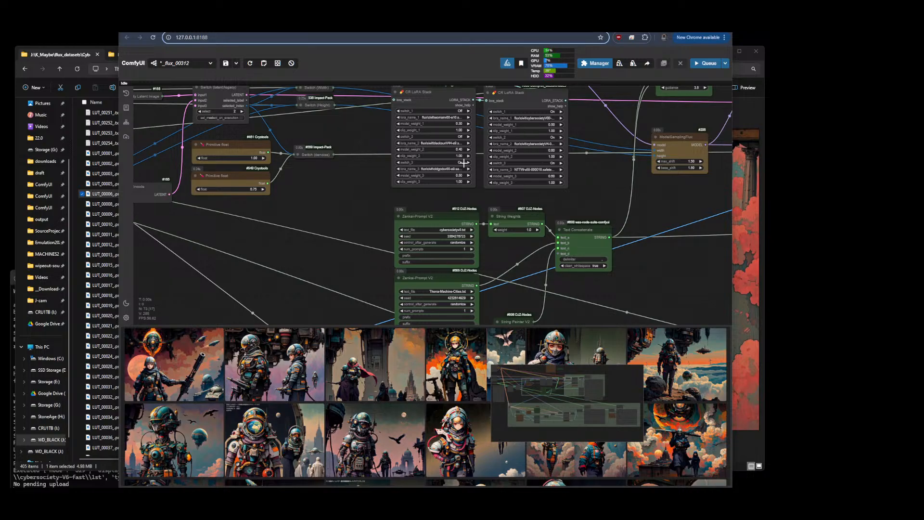
pyautogui.scroll(8, 185, 152)
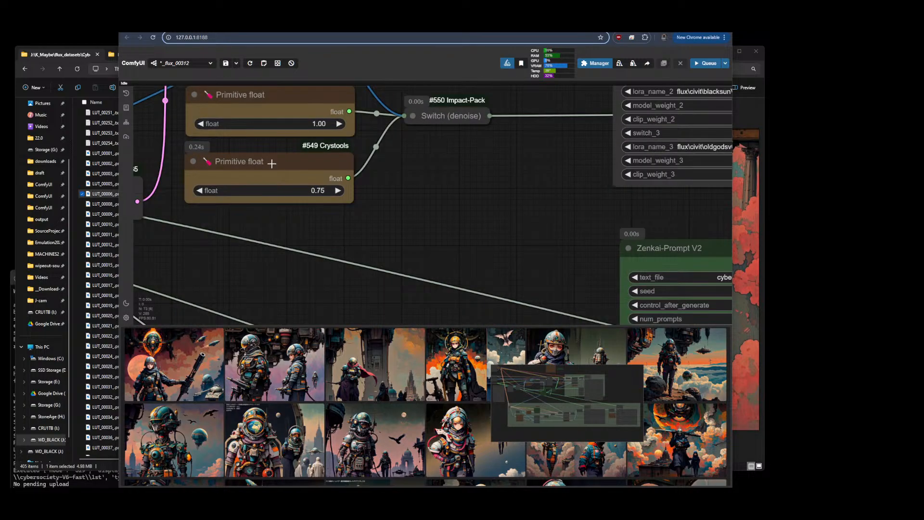
pyautogui.scroll(-10, 190, 254)
pyautogui.scroll(10, 491, 204)
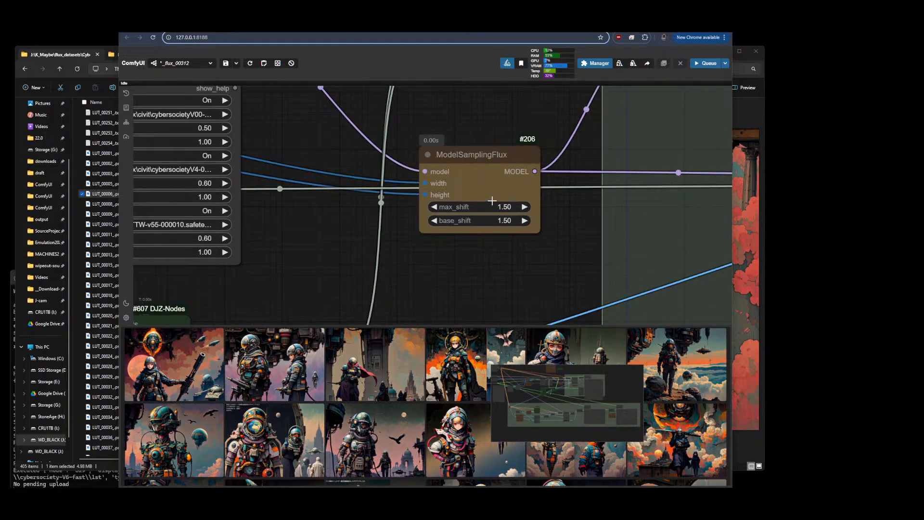
pyautogui.scroll(-8, 494, 197)
pyautogui.scroll(5, 508, 253)
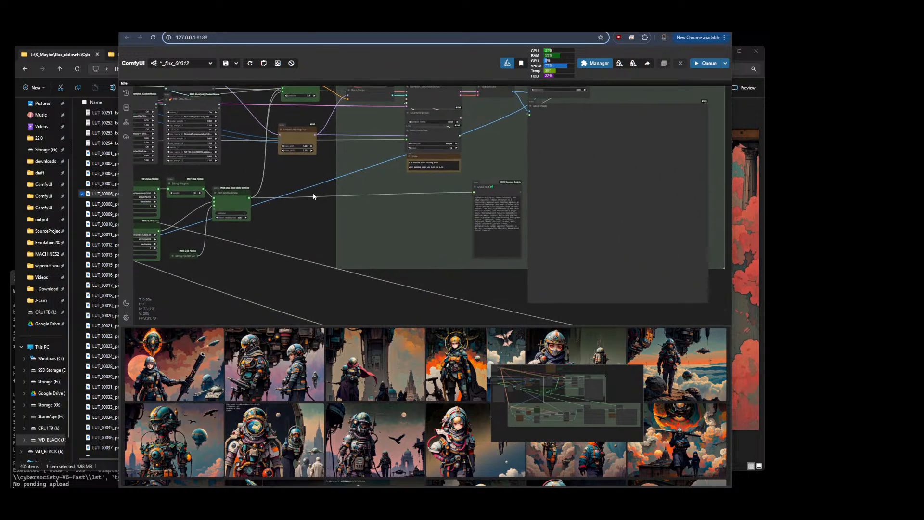
# Open the generated images in the full-size preview and step through them
pyautogui.click(179, 382)
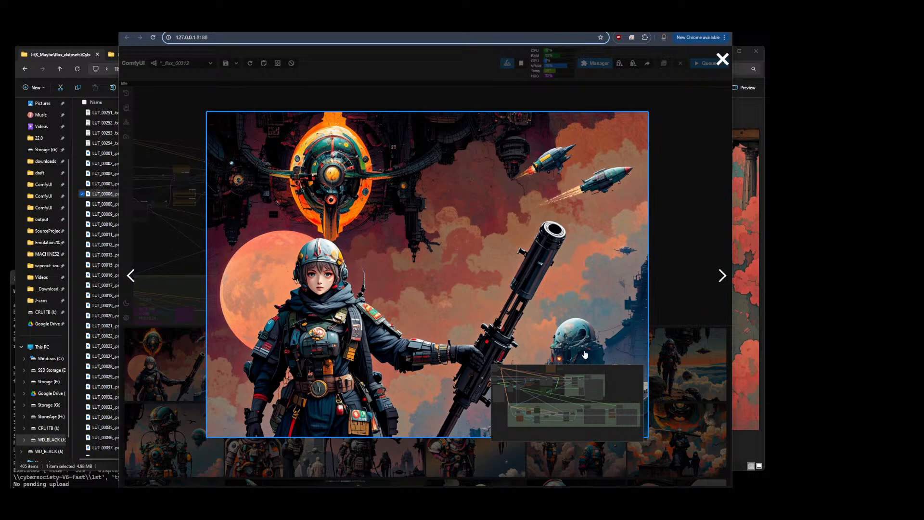
pyautogui.moveTo(614, 383); pyautogui.dragTo(686, 286)
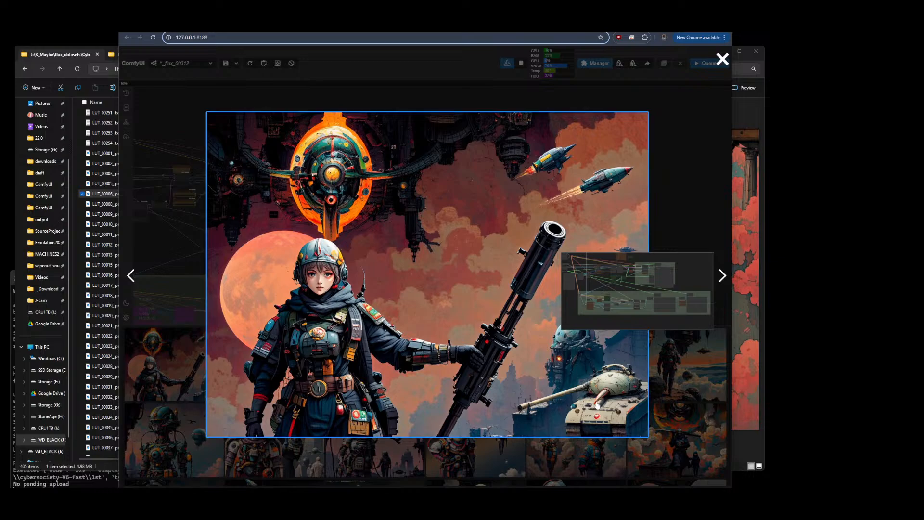
pyautogui.moveTo(686, 264); pyautogui.dragTo(702, 418)
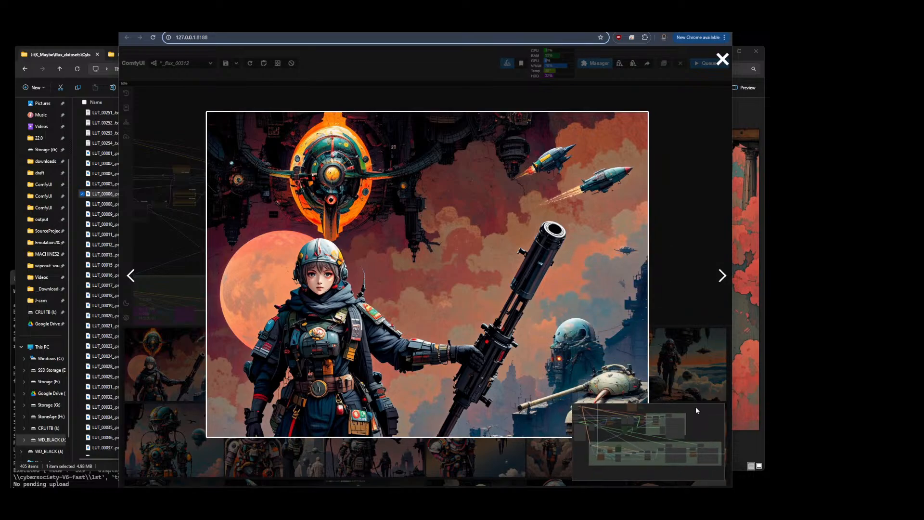
pyautogui.click(722, 275)
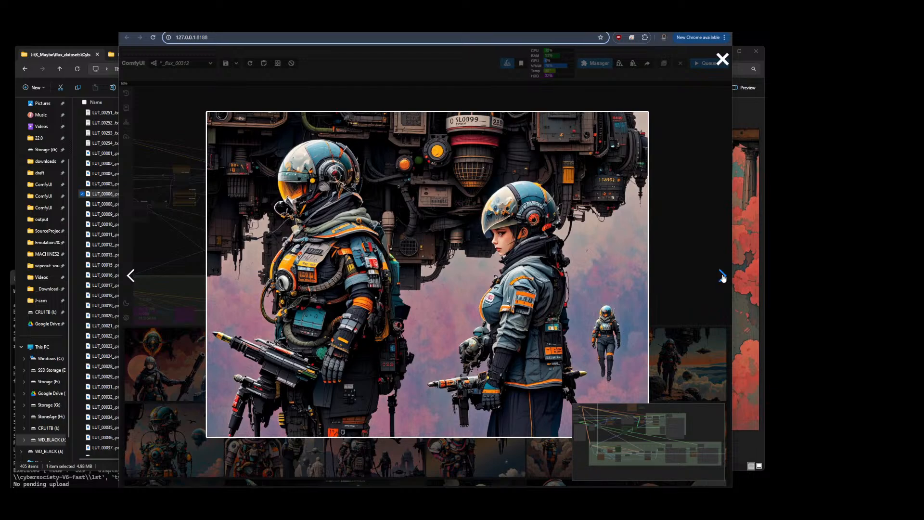
# Step through more of the generated images in the full-size preview, then close the preview
pyautogui.click(722, 276)
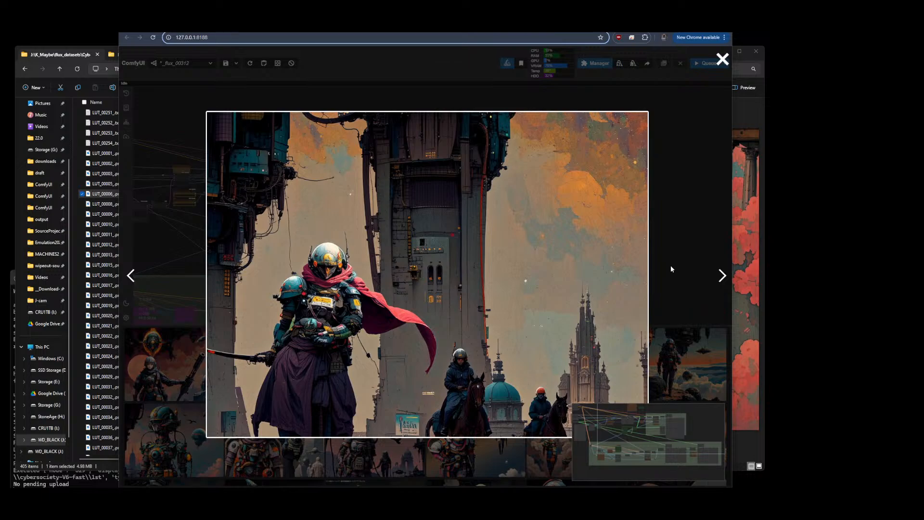
pyautogui.click(722, 277)
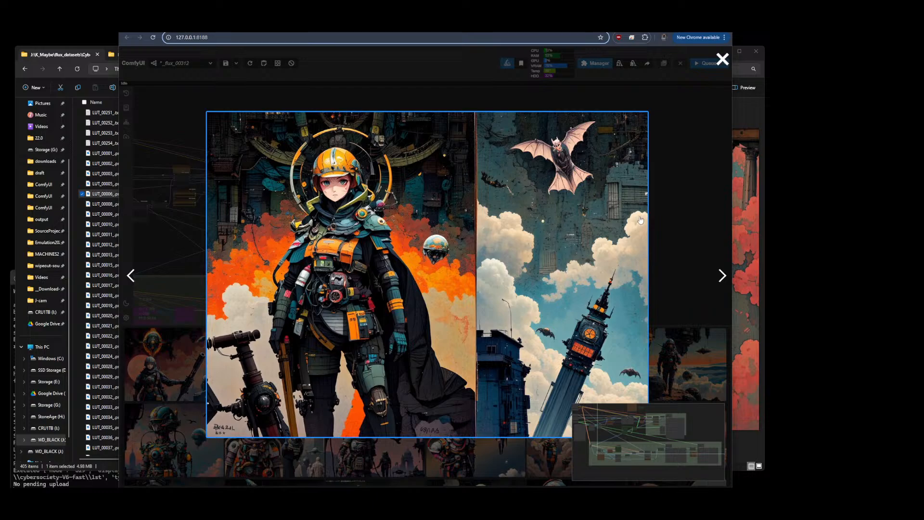
pyautogui.click(721, 275)
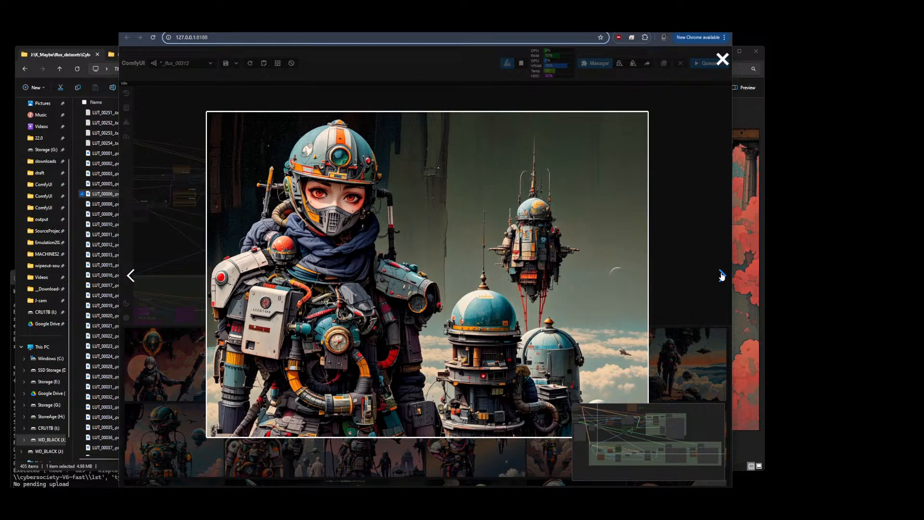
pyautogui.click(722, 276)
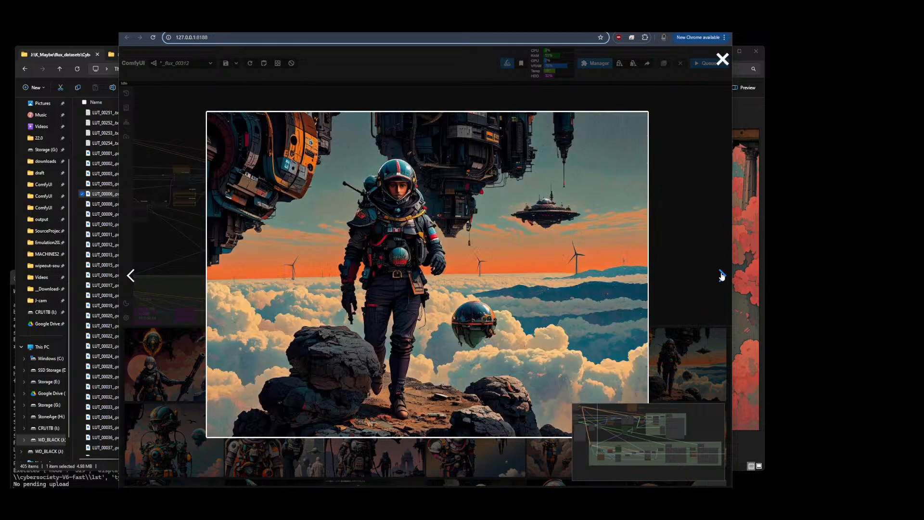
pyautogui.click(132, 276)
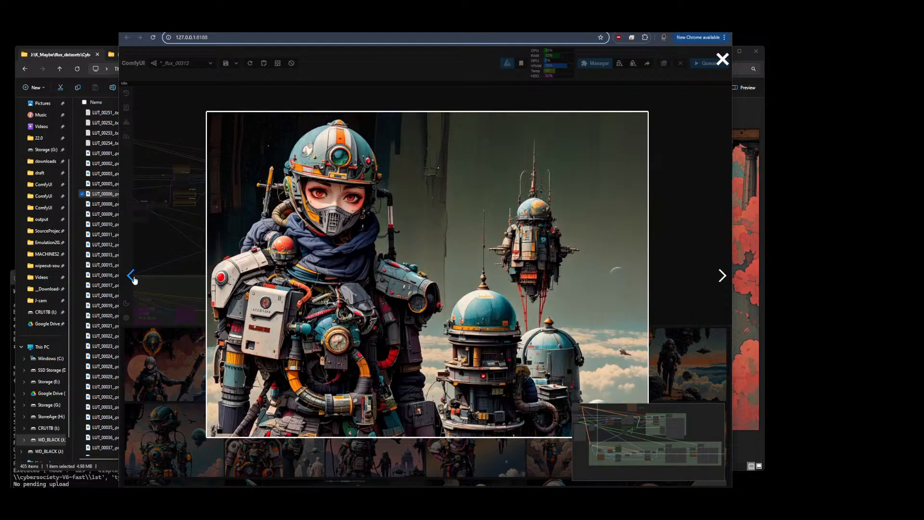
pyautogui.click(722, 276)
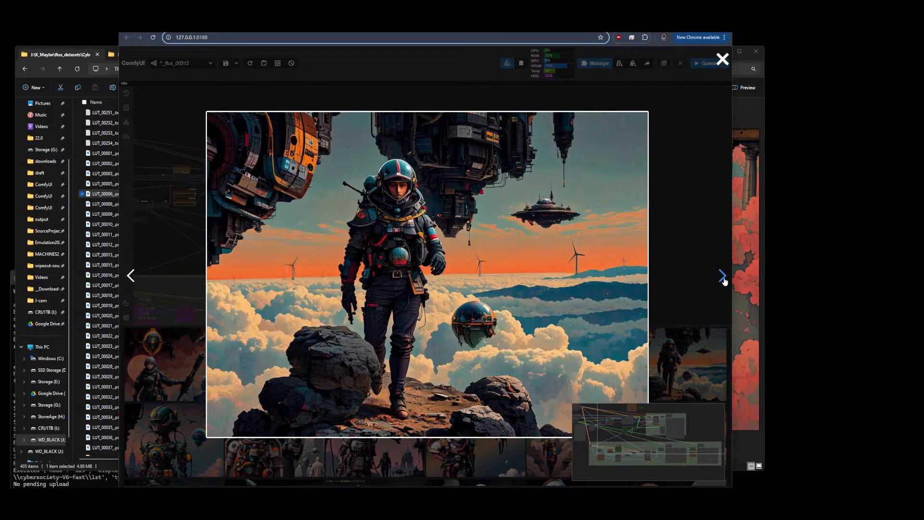
pyautogui.click(722, 277)
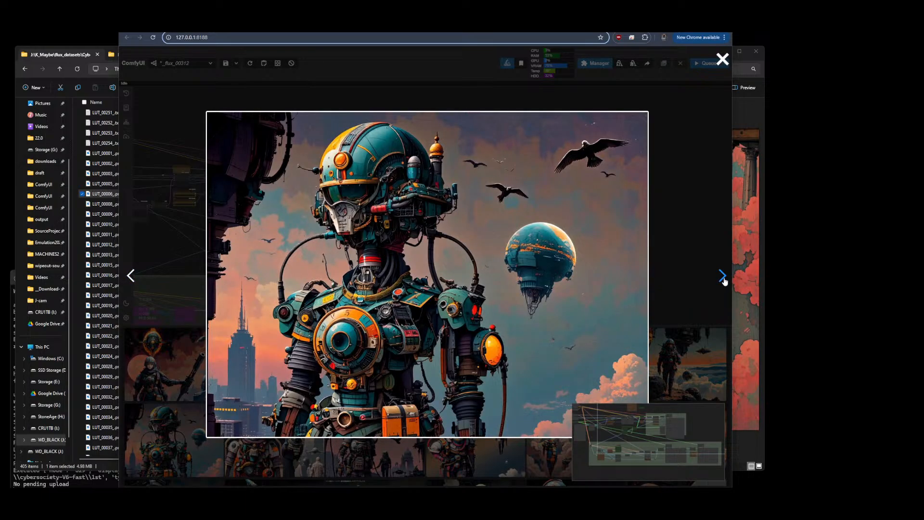
pyautogui.click(722, 279)
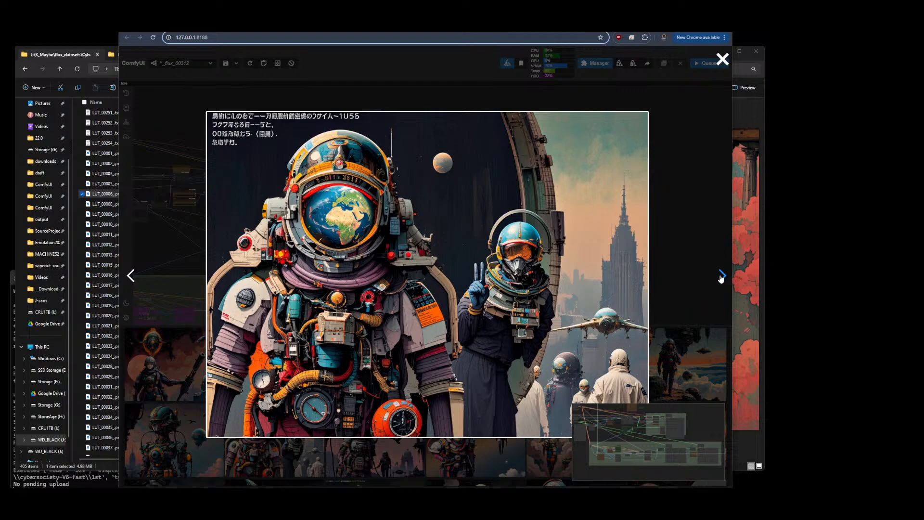
pyautogui.click(722, 277)
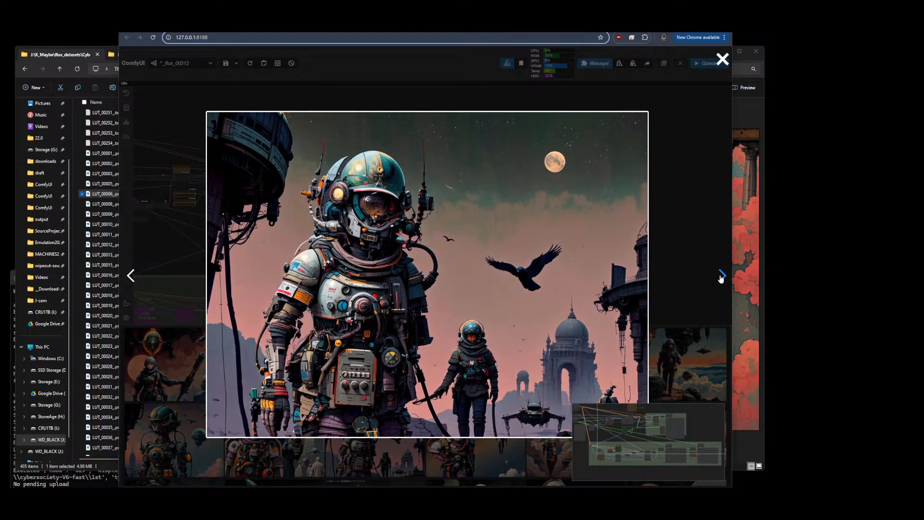
pyautogui.click(720, 277)
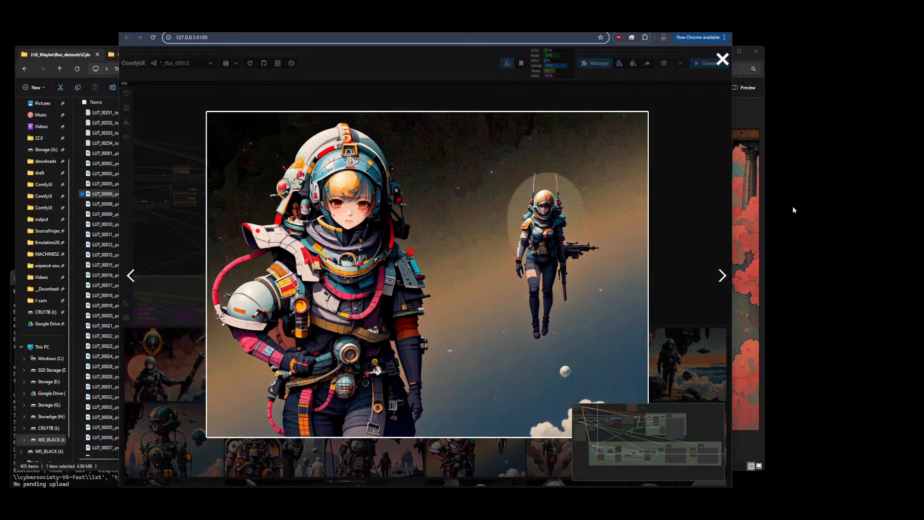
pyautogui.click(721, 279)
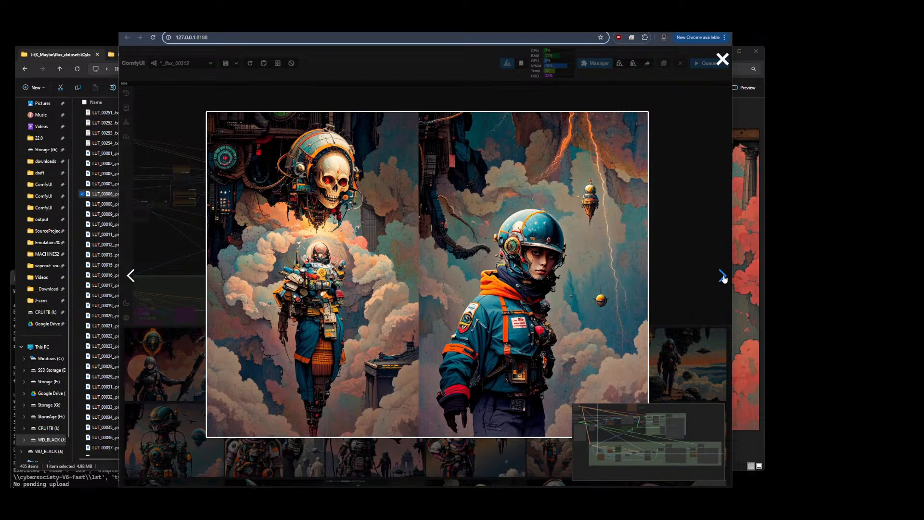
pyautogui.click(722, 277)
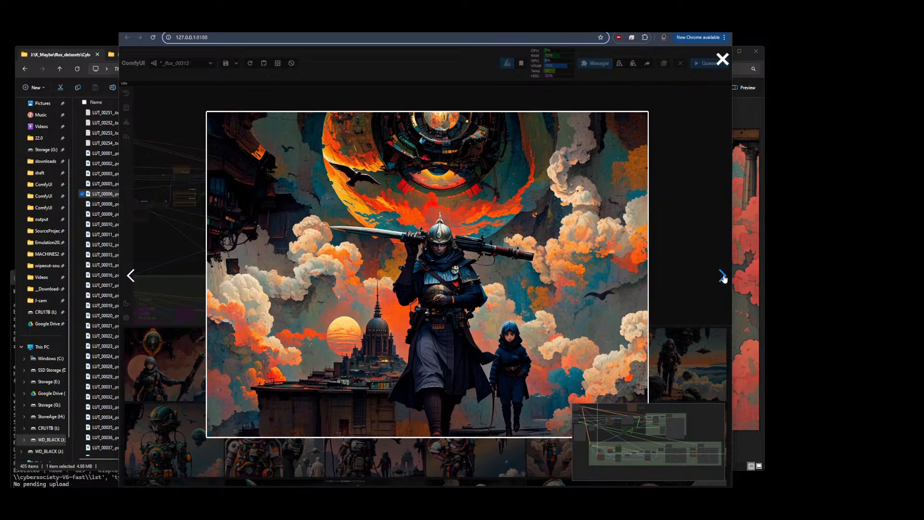
pyautogui.click(722, 276)
pyautogui.click(722, 59)
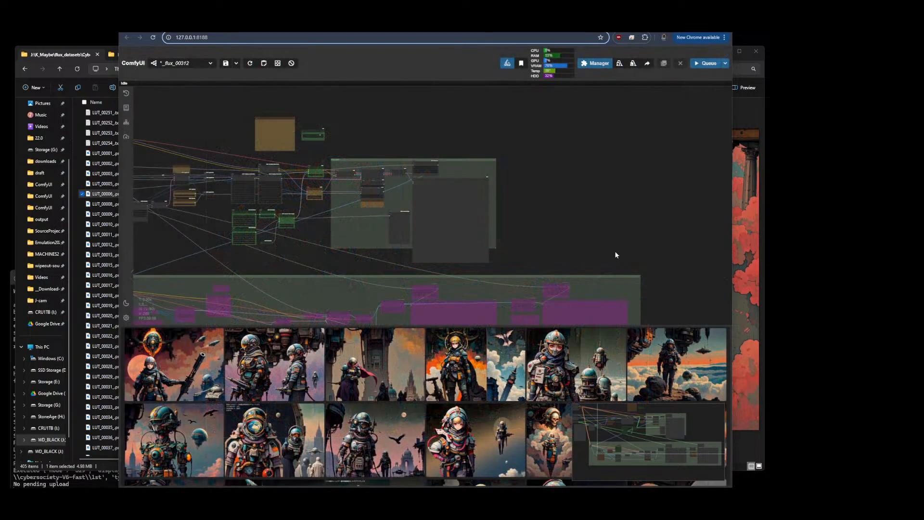
# Scroll through the generated image gallery beneath the workflow and open one image at full size
pyautogui.scroll(-7, 560, 192)
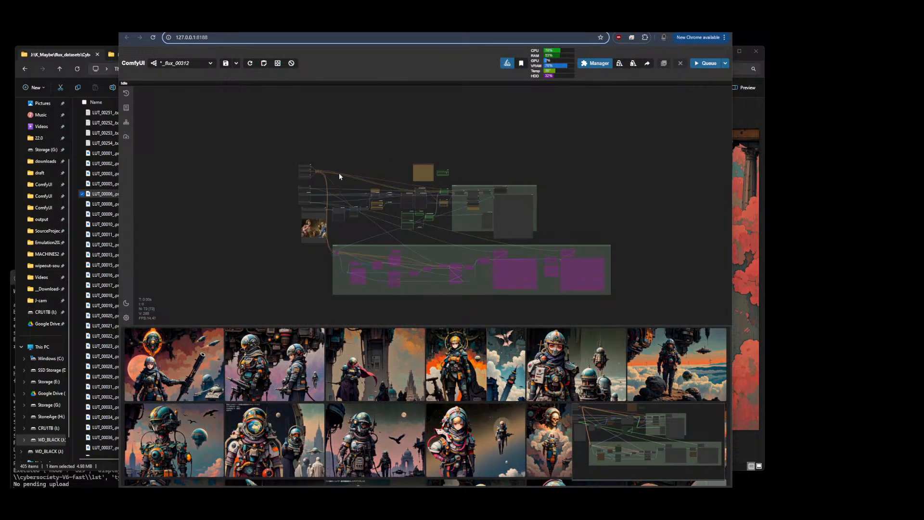
pyautogui.scroll(7, 305, 232)
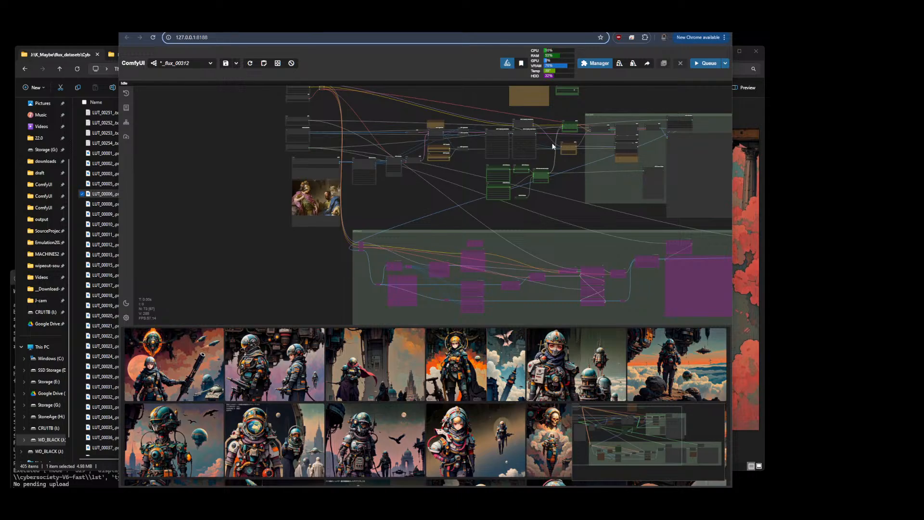
pyautogui.moveTo(613, 215); pyautogui.dragTo(505, 242)
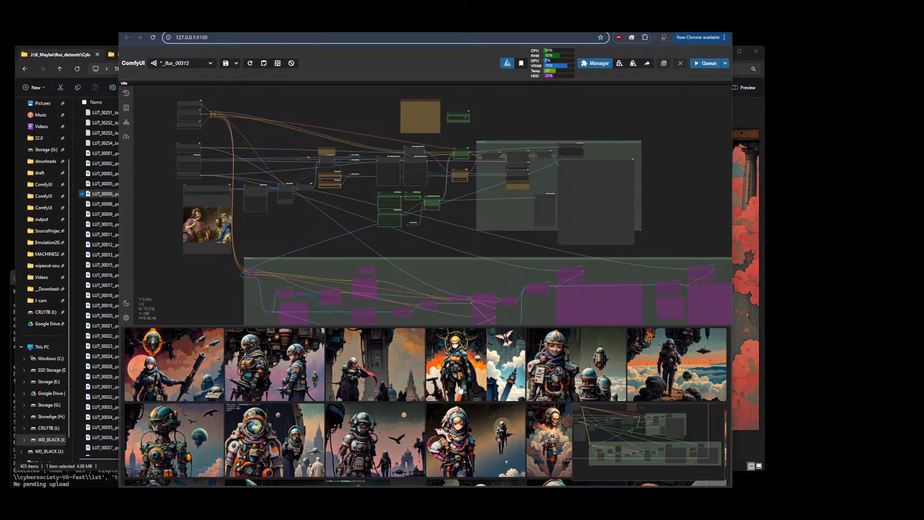
pyautogui.scroll(-2, 459, 392)
pyautogui.scroll(-10, 459, 390)
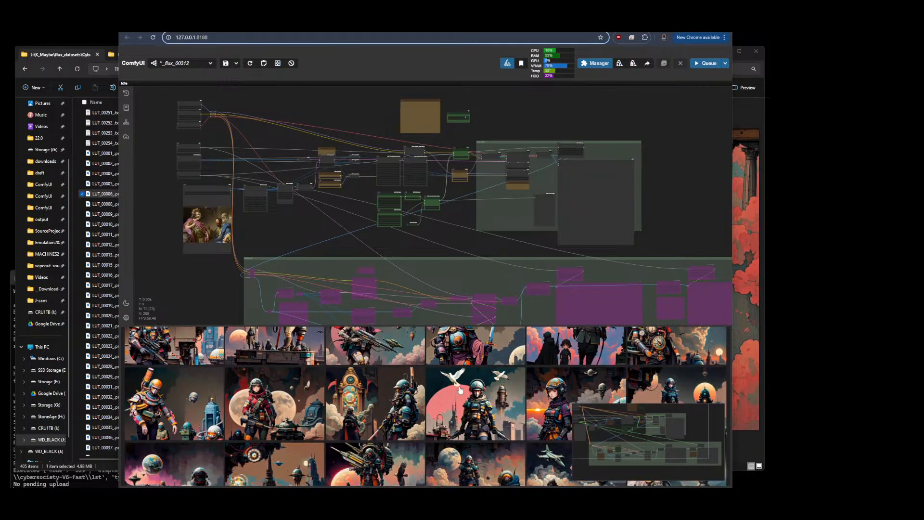
pyautogui.scroll(-5, 459, 389)
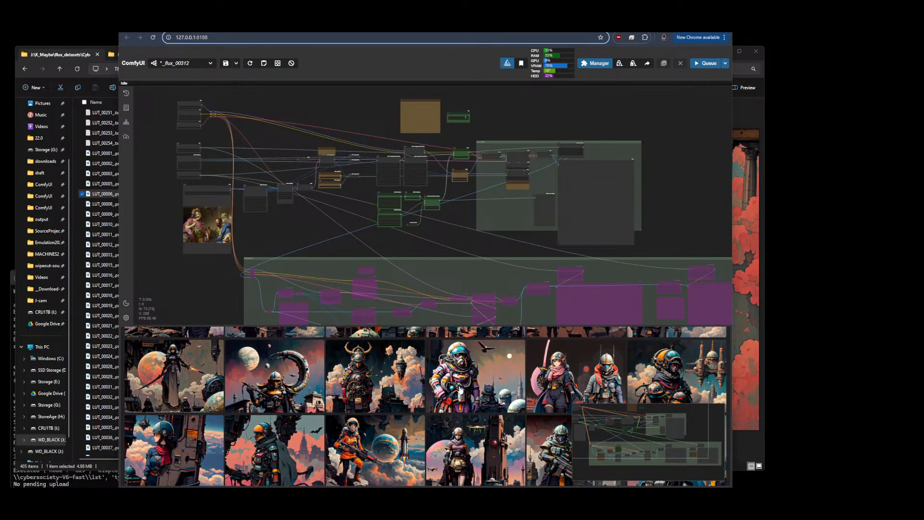
pyautogui.scroll(-10, 460, 390)
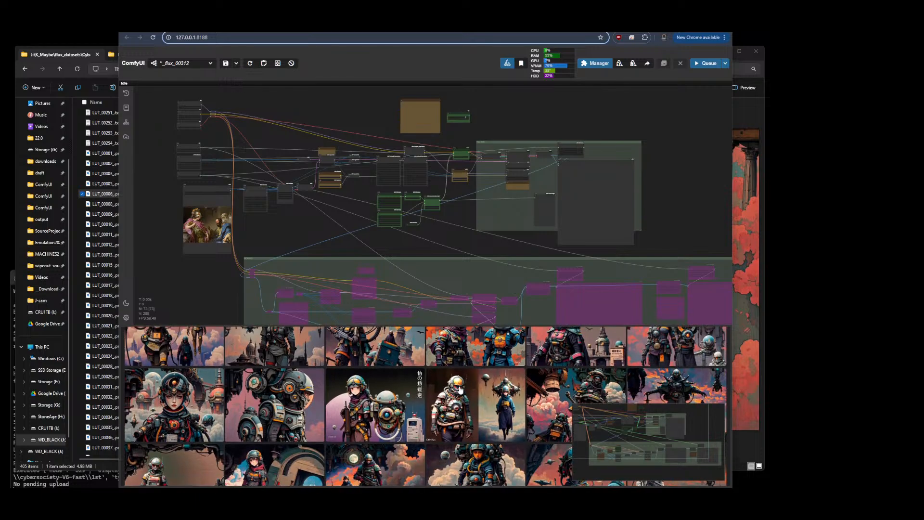
pyautogui.scroll(-3, 460, 390)
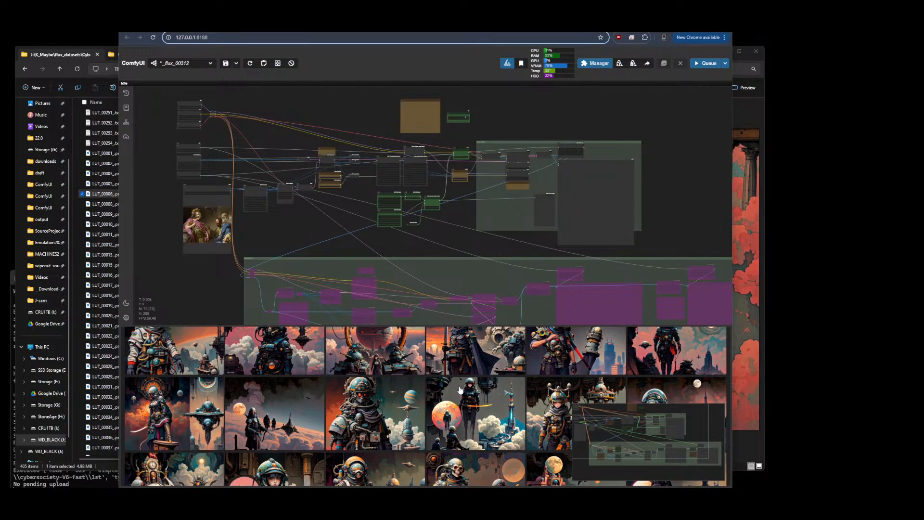
pyautogui.click(202, 414)
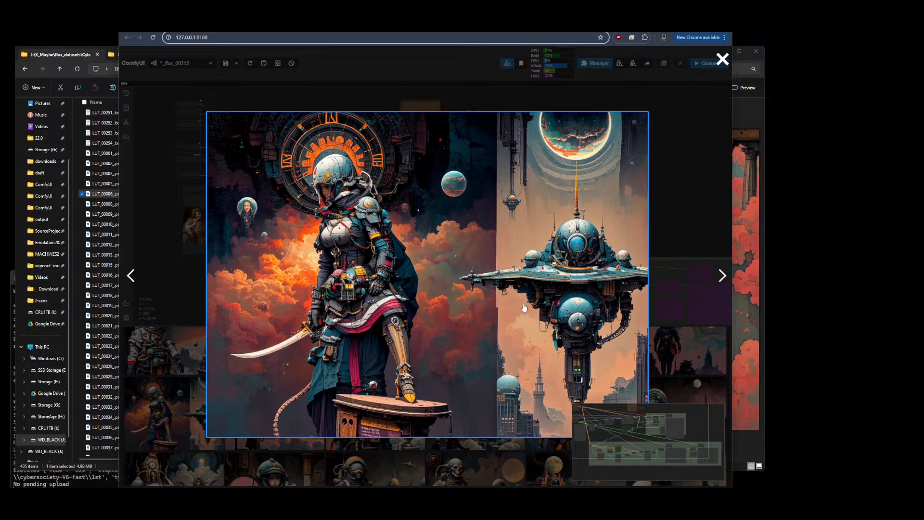
pyautogui.click(722, 58)
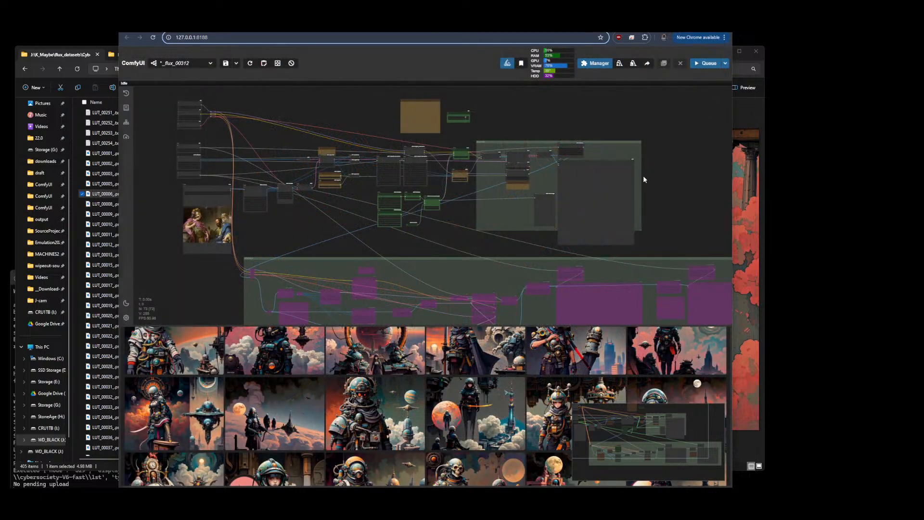
# Switch between the cybersocietyV6 dataset folder and the Civitai Publish a Model training page, then select a dataset image
pyautogui.click(76, 57)
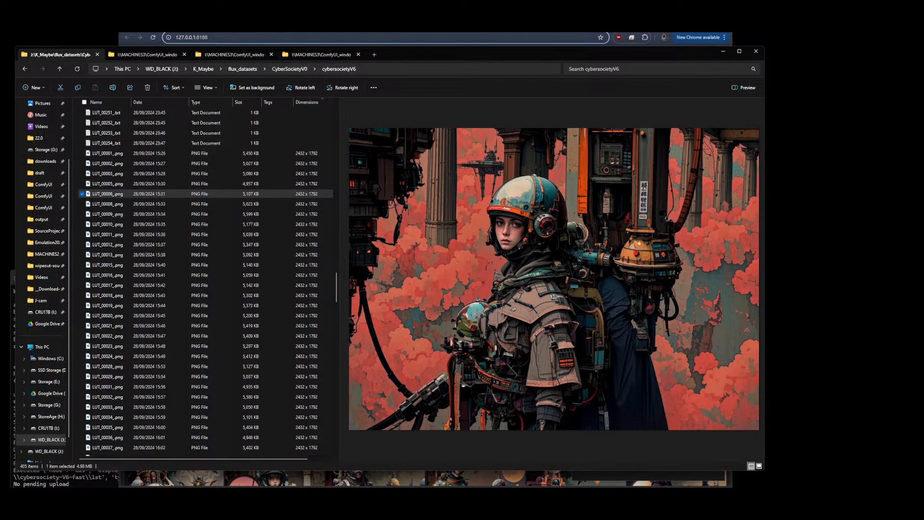
pyautogui.click(299, 25)
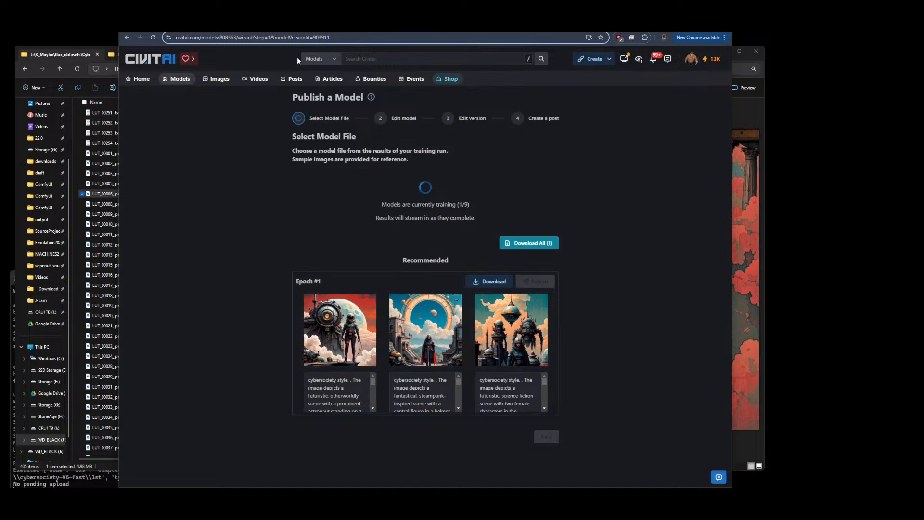
pyautogui.click(97, 154)
pyautogui.click(107, 204)
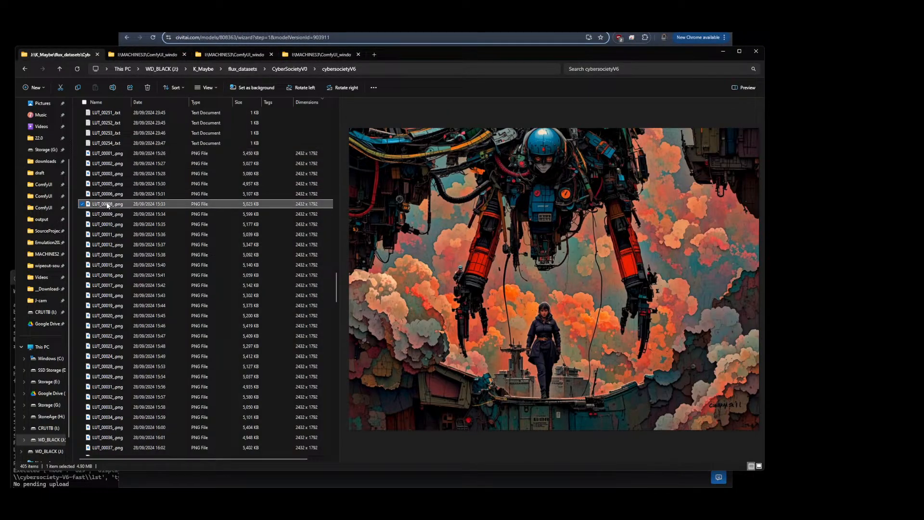
# Step through the cybersocietyV6 dataset images one by one in the preview pane
pyautogui.press('Down')
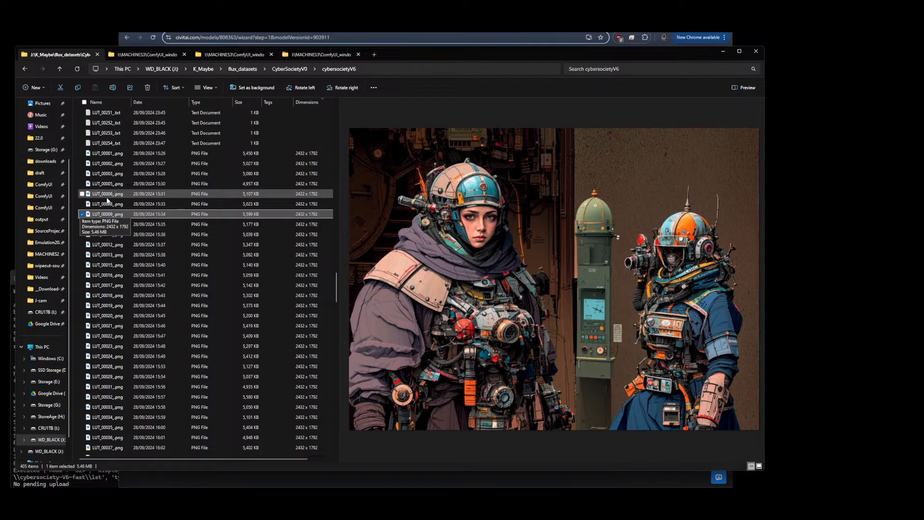
pyautogui.press('Down')
pyautogui.press('Down')
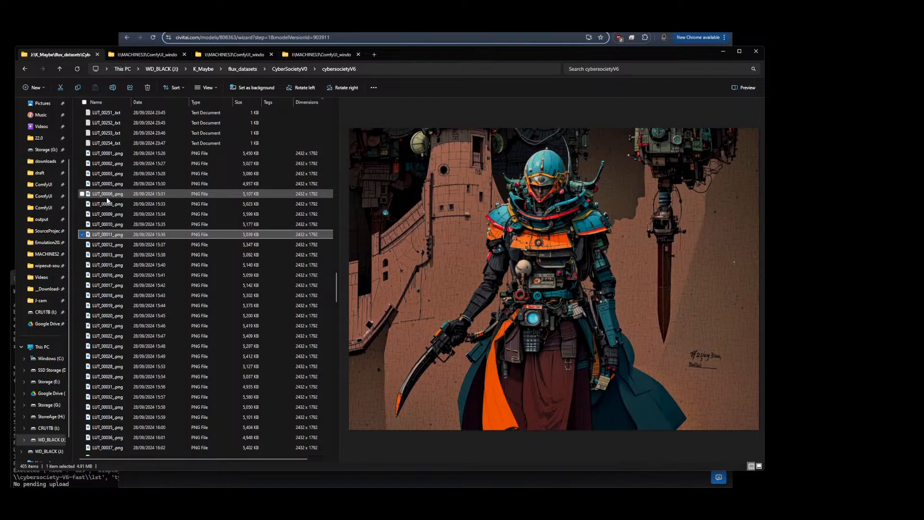
pyautogui.press('Down')
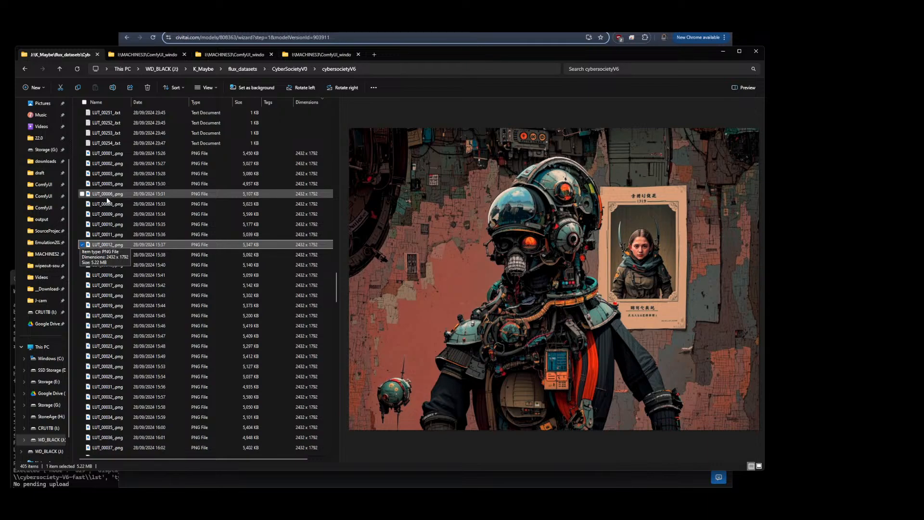
pyautogui.press('Down')
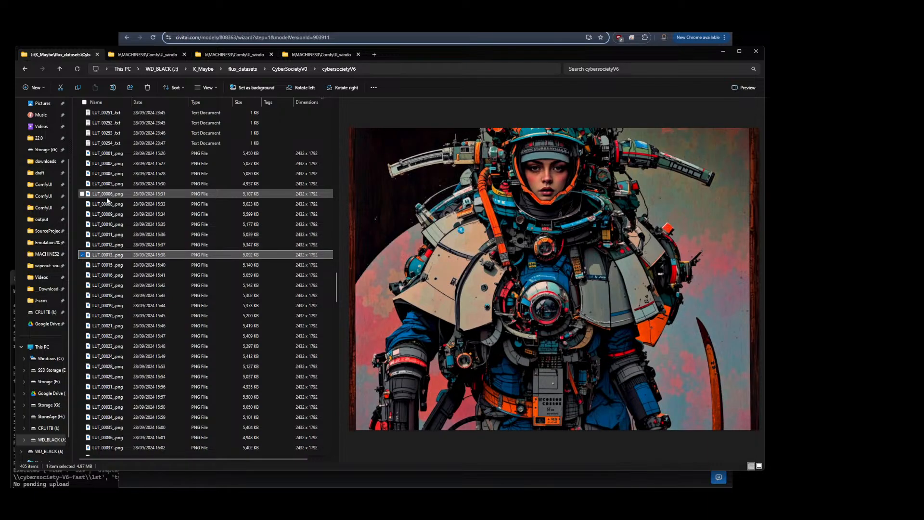
pyautogui.press('Down')
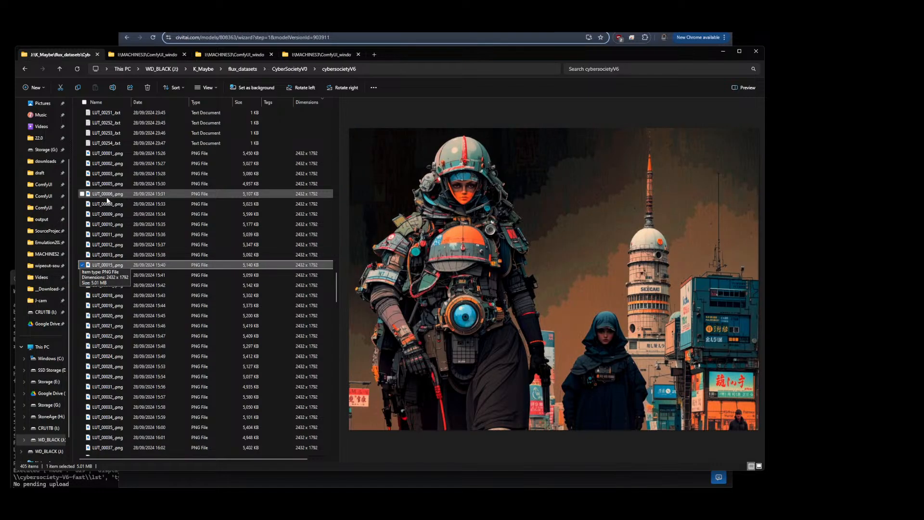
pyautogui.press('Down')
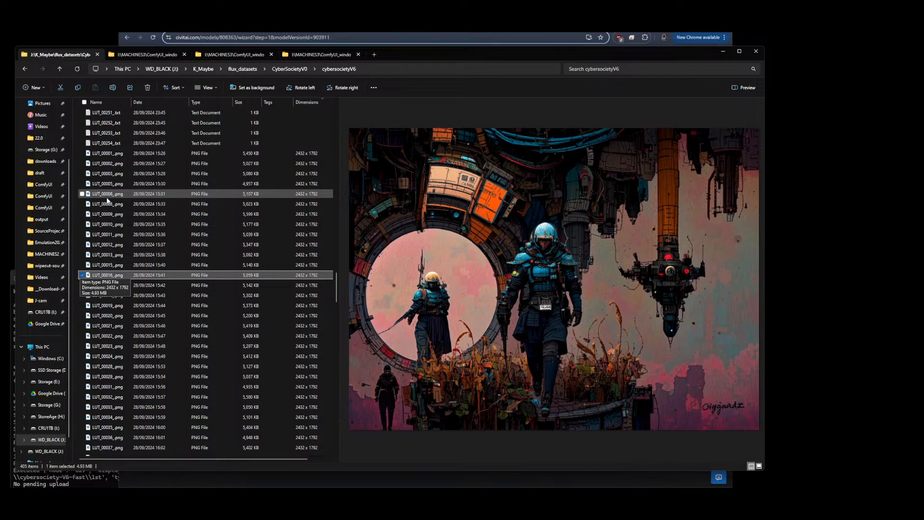
pyautogui.press('Down')
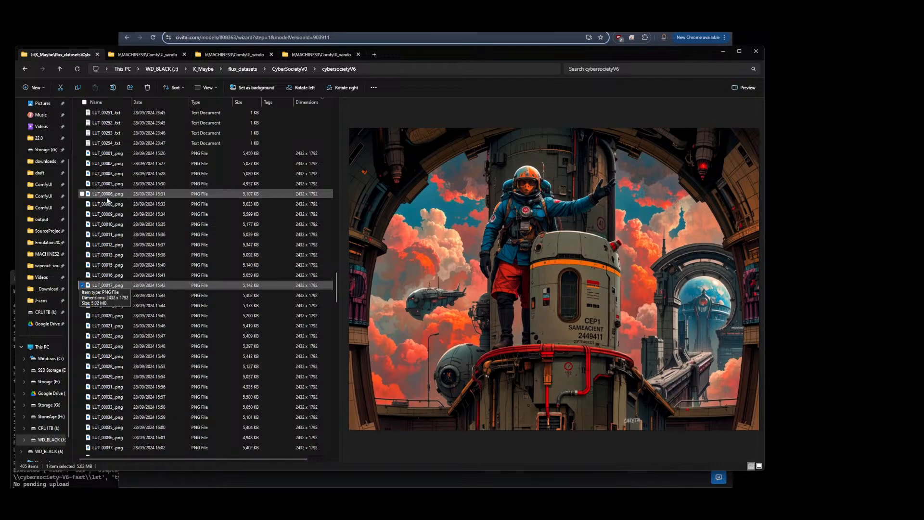
pyautogui.press('Down')
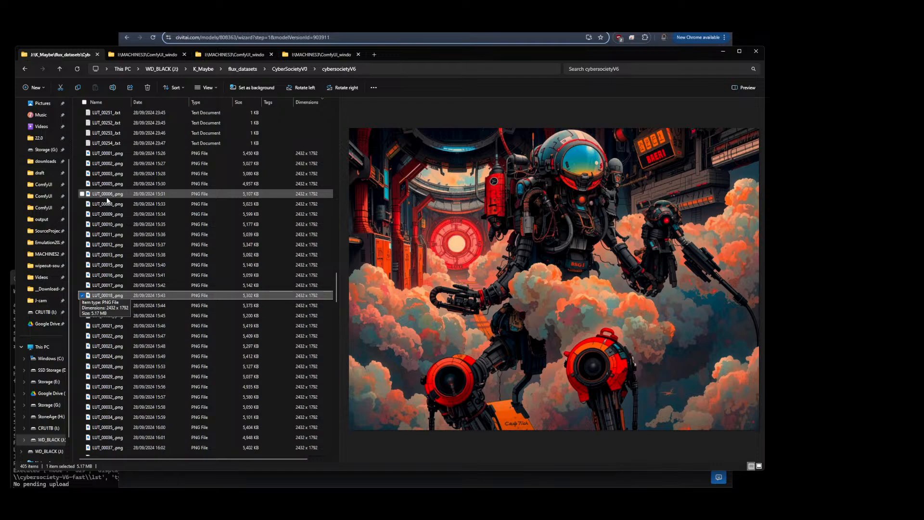
pyautogui.press('Down')
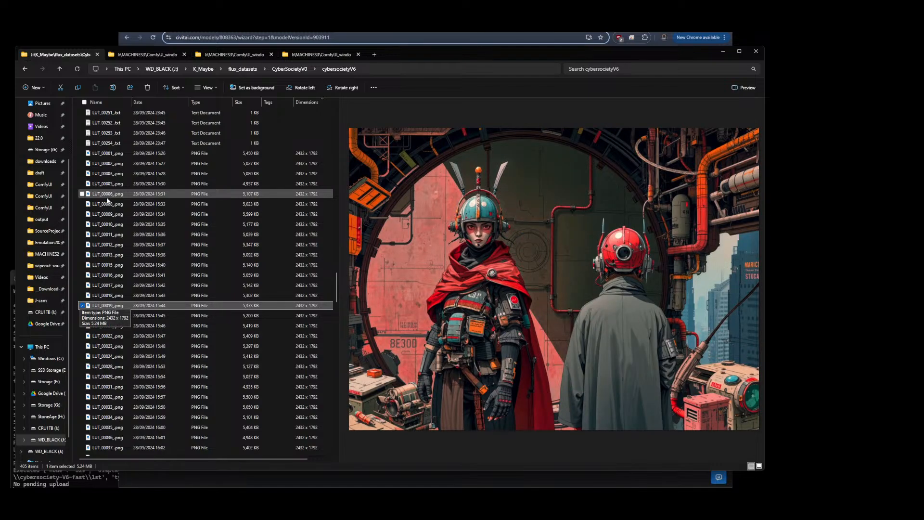
pyautogui.press('Down')
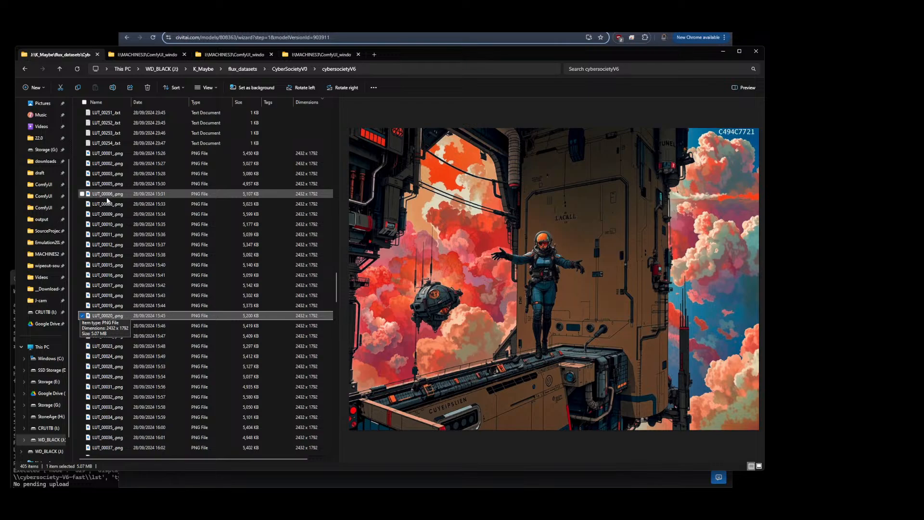
# Continue paging through the cybersocietyV6 dataset PNG images, from LUT_00021 onward, in the preview pane
pyautogui.press('Down')
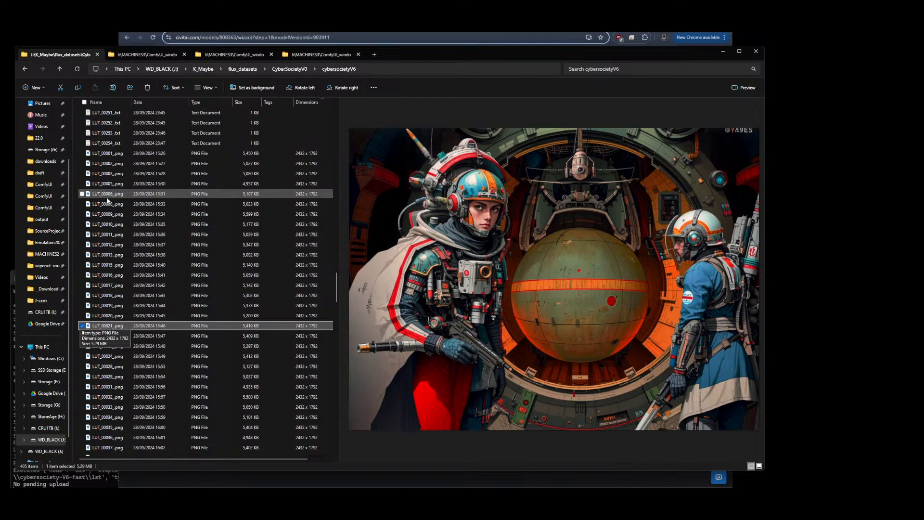
pyautogui.press('Down')
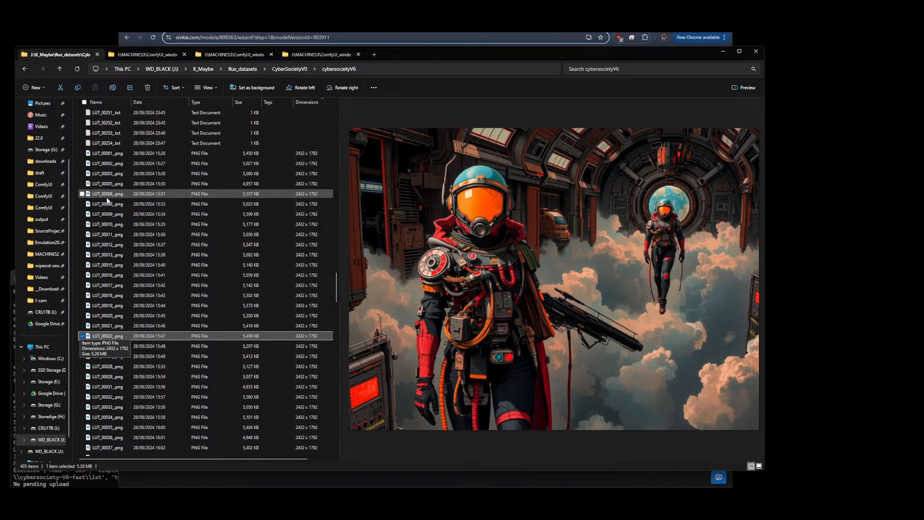
pyautogui.press('Down')
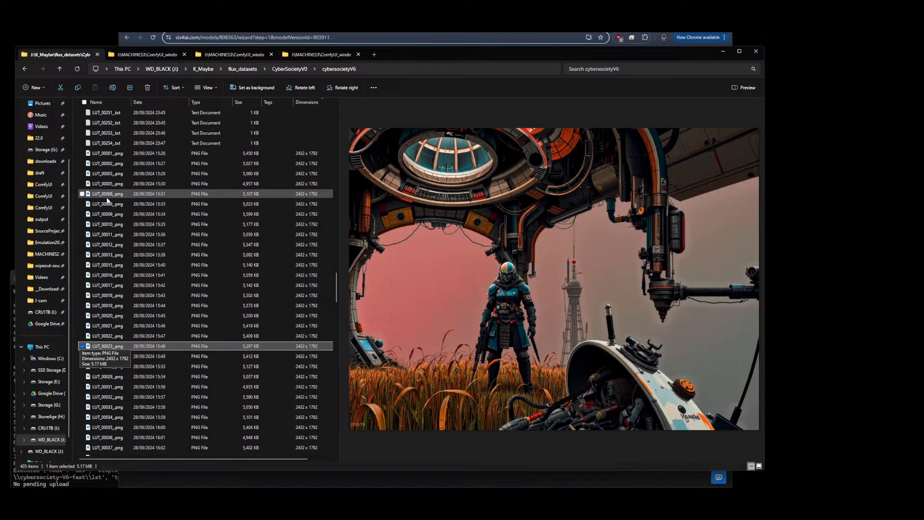
pyautogui.press('Down')
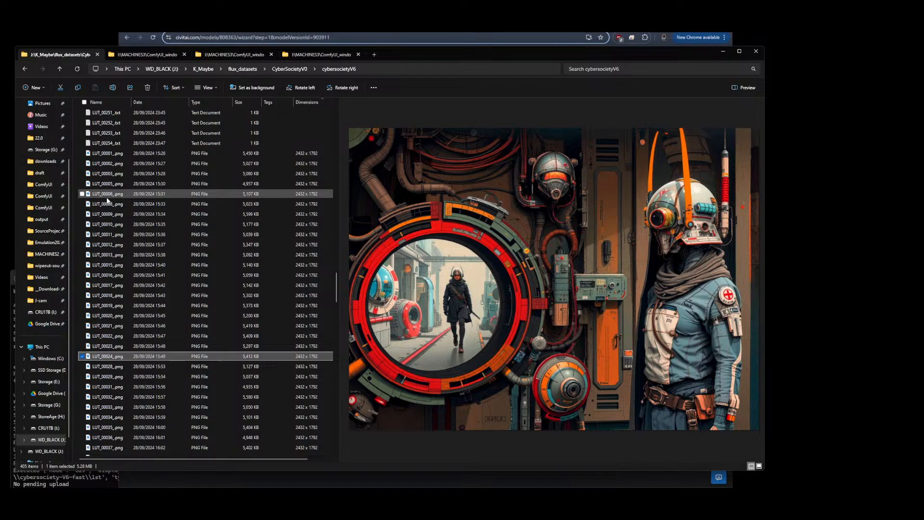
pyautogui.press('Down')
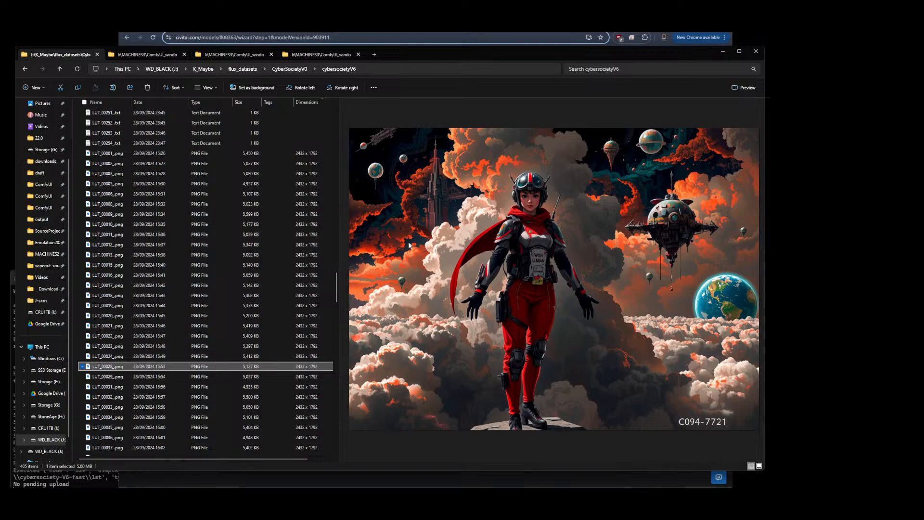
pyautogui.press('Down')
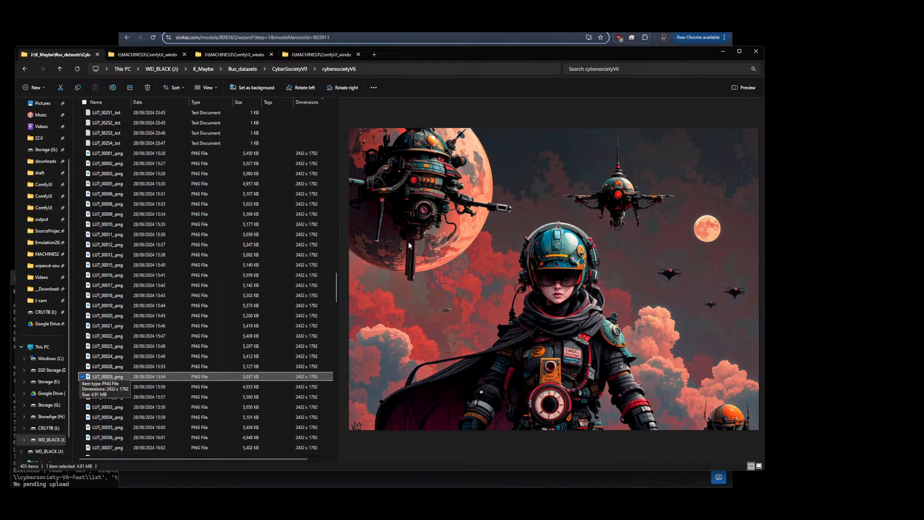
pyautogui.press('Down')
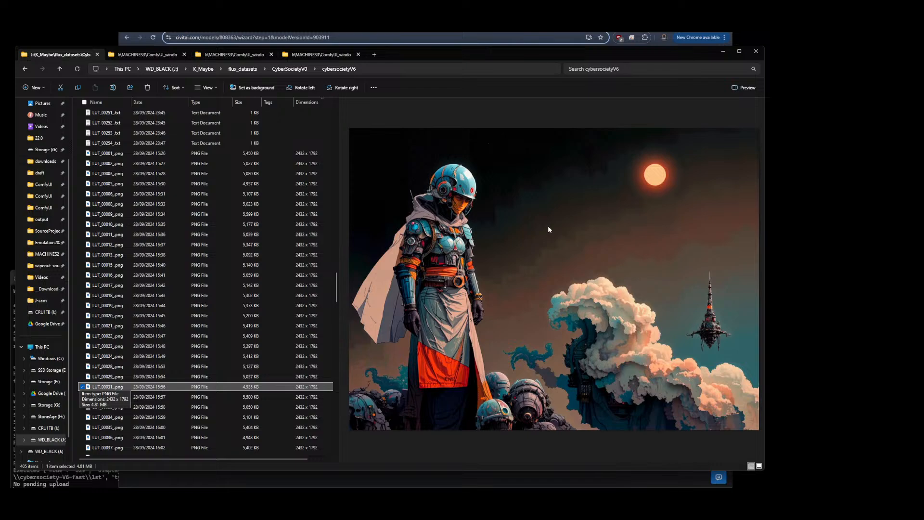
pyautogui.press('Down')
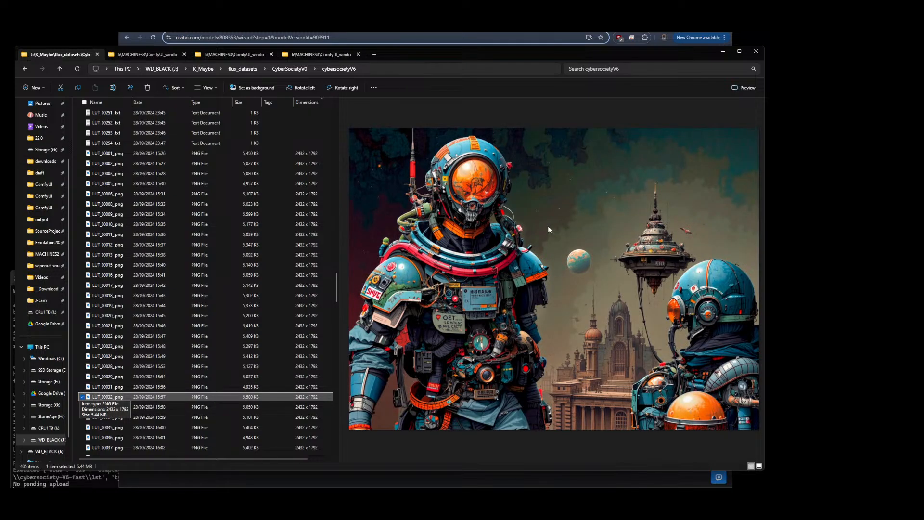
pyautogui.press('Down')
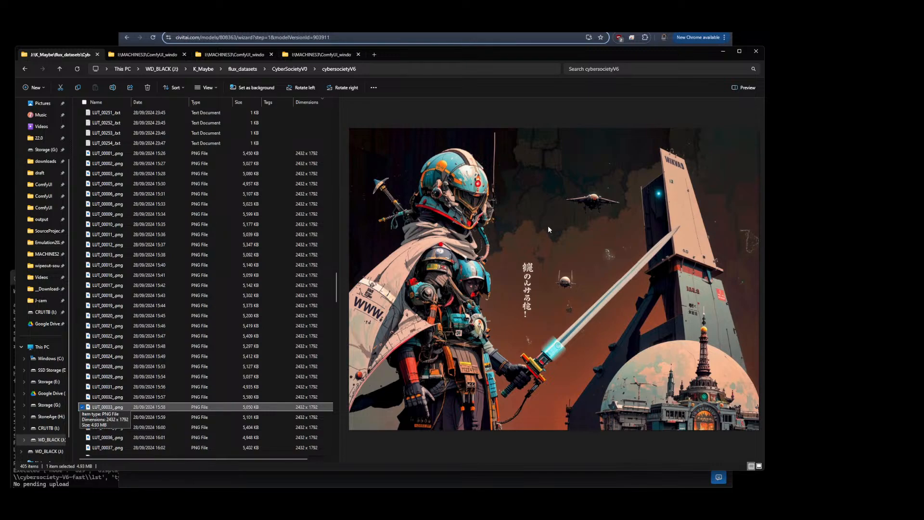
pyautogui.press('Down')
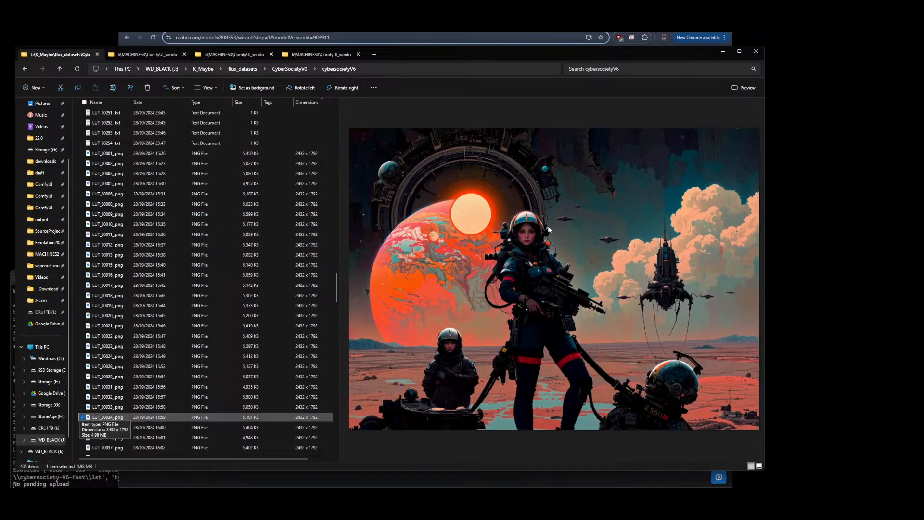
pyautogui.press('Down')
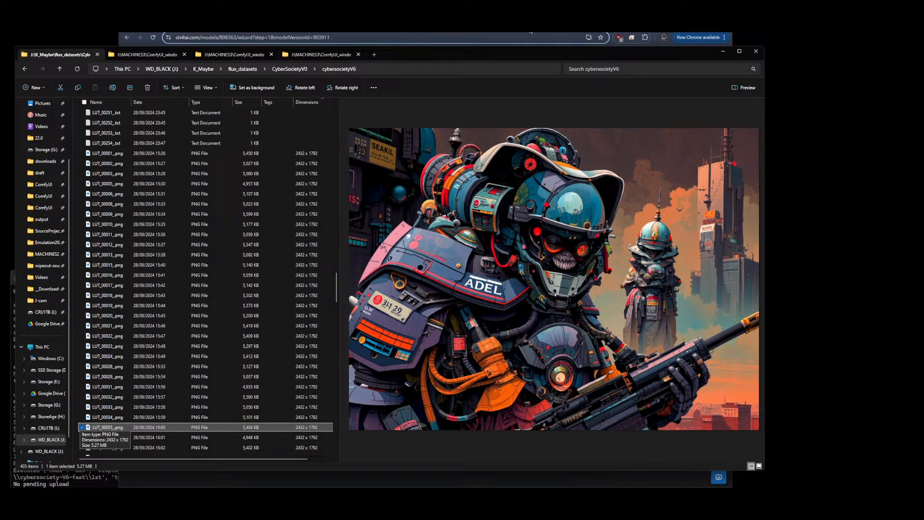
# Switch to the ComfyUI workflow and zoom around its nodes, prompt text, LoRA stacks and output image
pyautogui.click(573, 25)
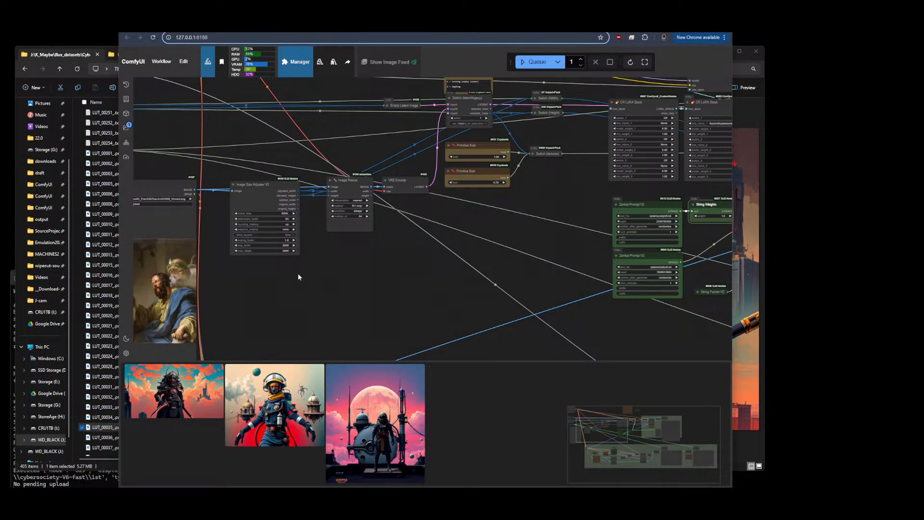
pyautogui.scroll(-12, 261, 276)
pyautogui.scroll(8, 655, 278)
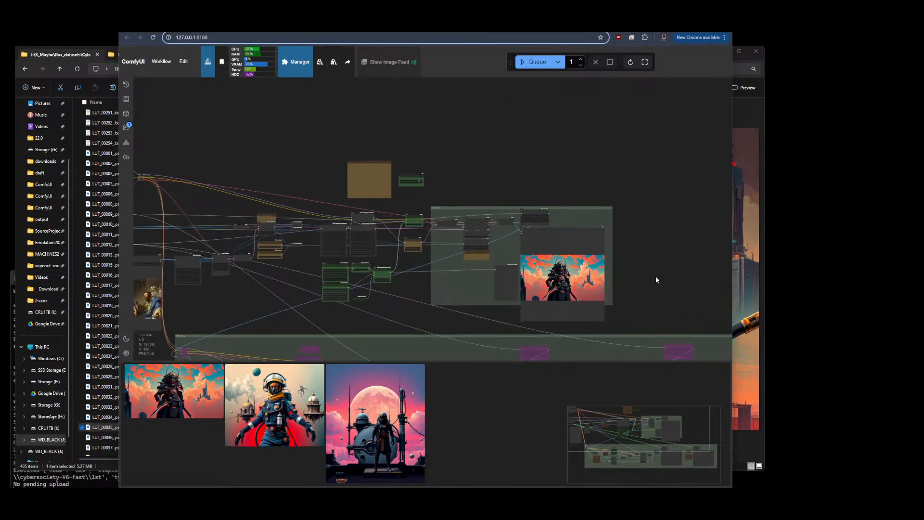
pyautogui.scroll(10, 574, 260)
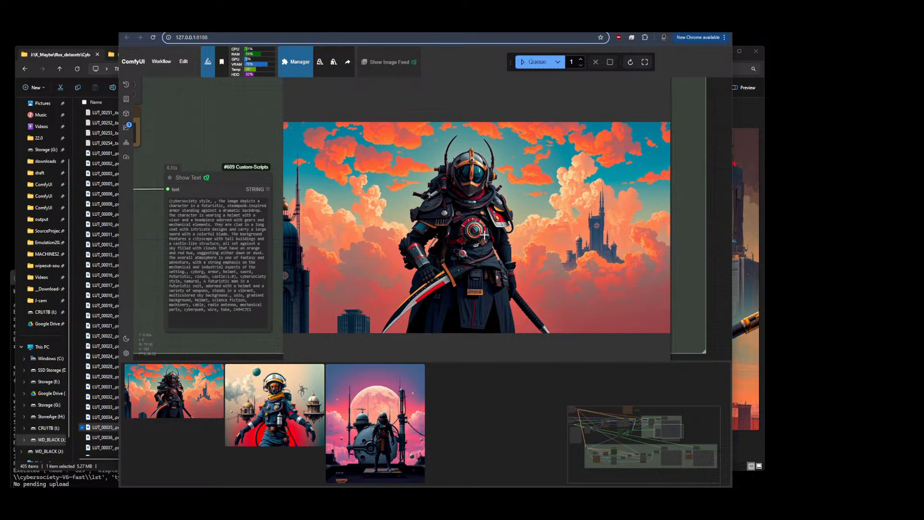
pyautogui.scroll(-10, 609, 231)
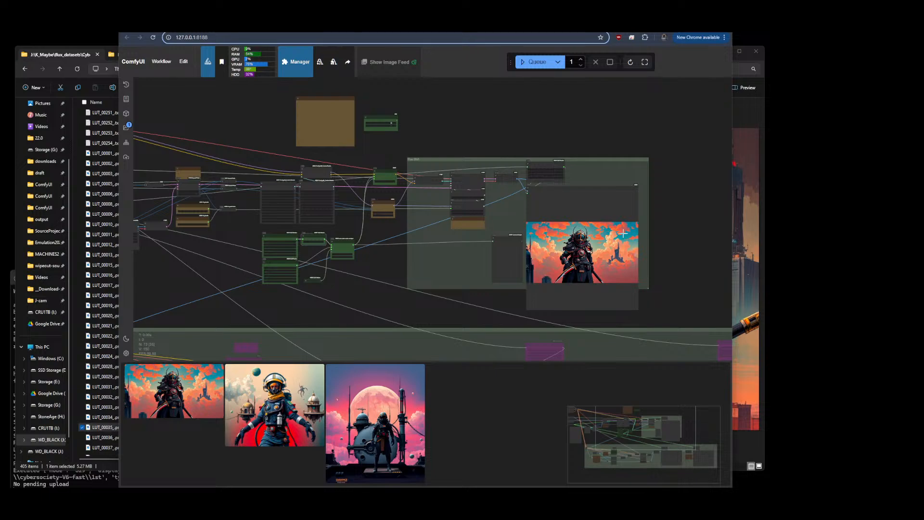
pyautogui.scroll(-3, 662, 246)
pyautogui.moveTo(323, 268); pyautogui.dragTo(348, 270)
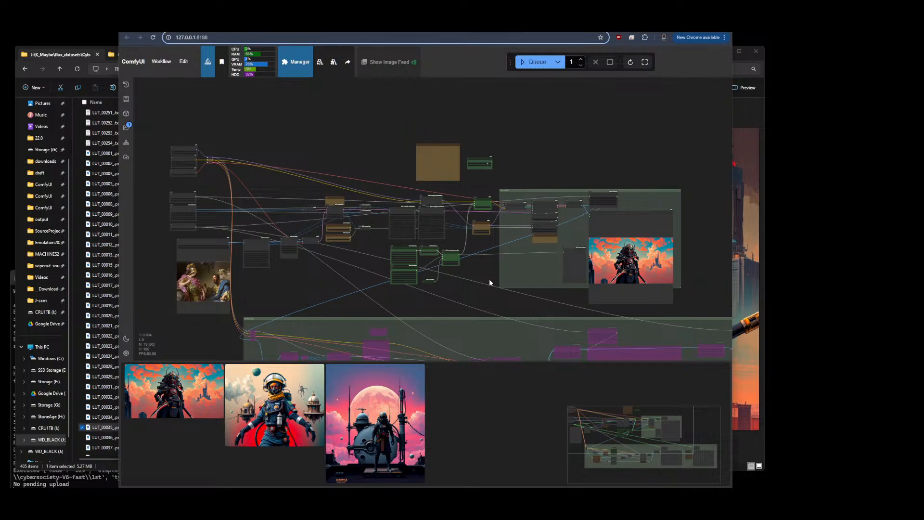
pyautogui.scroll(5, 489, 280)
pyautogui.scroll(6, 600, 234)
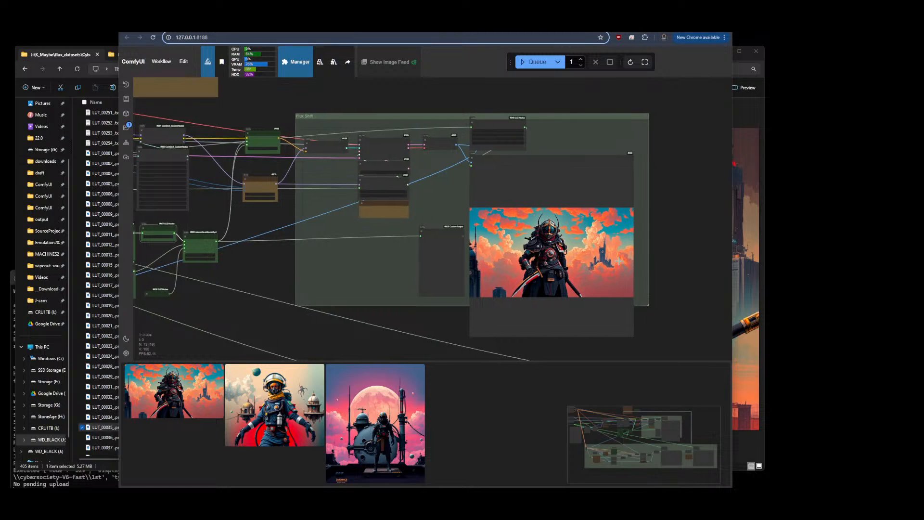
pyautogui.scroll(-10, 608, 218)
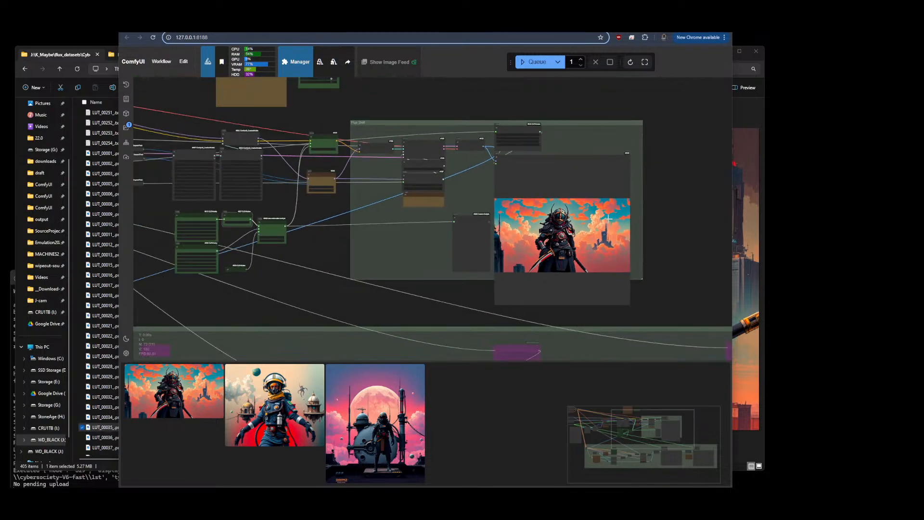
pyautogui.scroll(5, 316, 242)
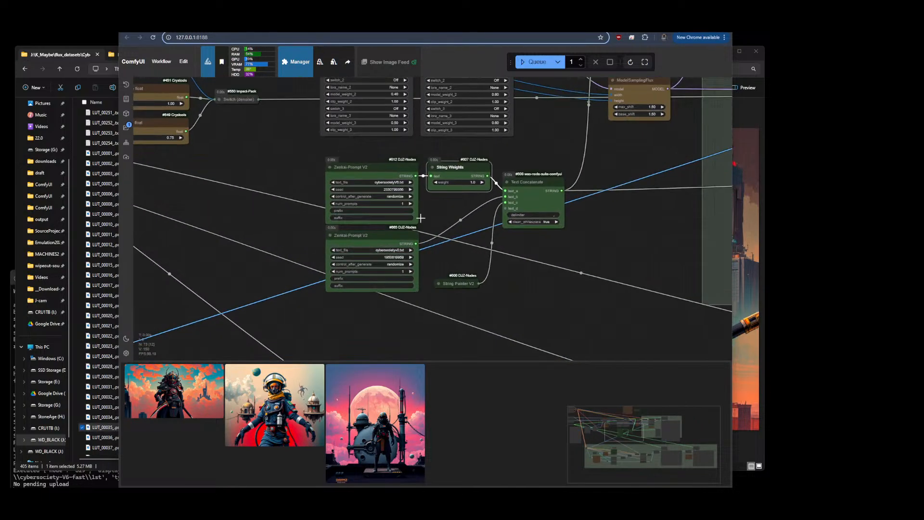
pyautogui.scroll(-10, 655, 238)
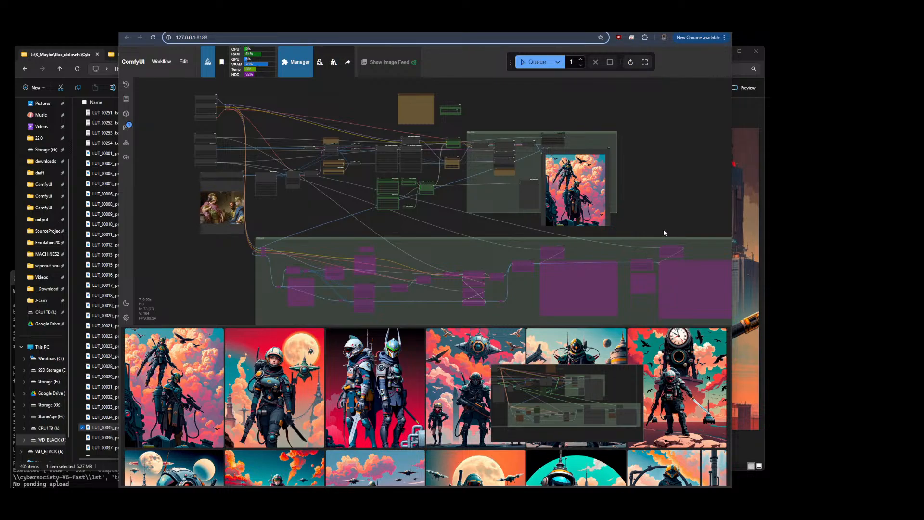
pyautogui.scroll(10, 391, 118)
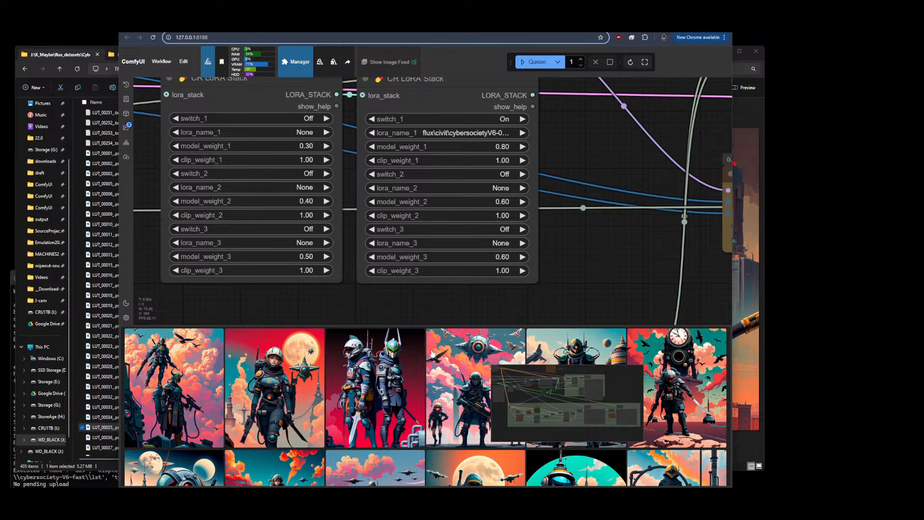
# Open a generated image from the gallery at full size, step through the following images, then close the preview
pyautogui.click(199, 402)
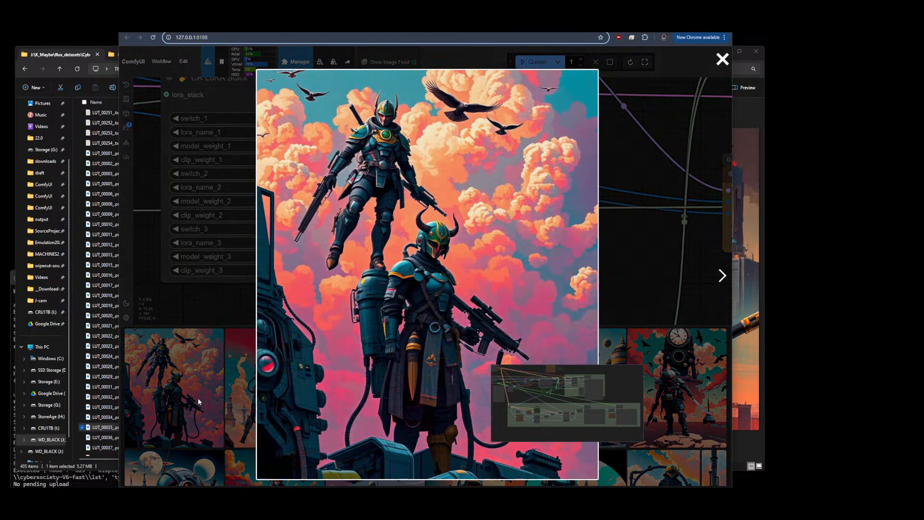
pyautogui.click(723, 275)
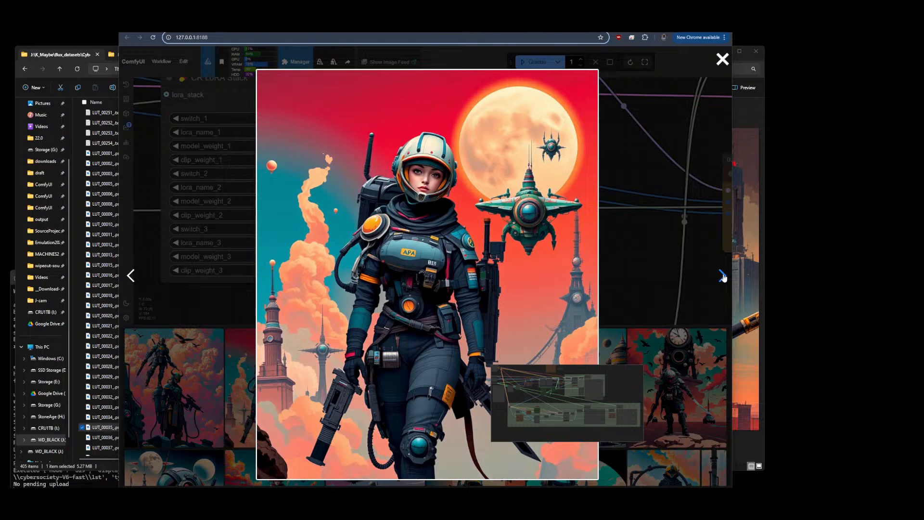
pyautogui.click(723, 276)
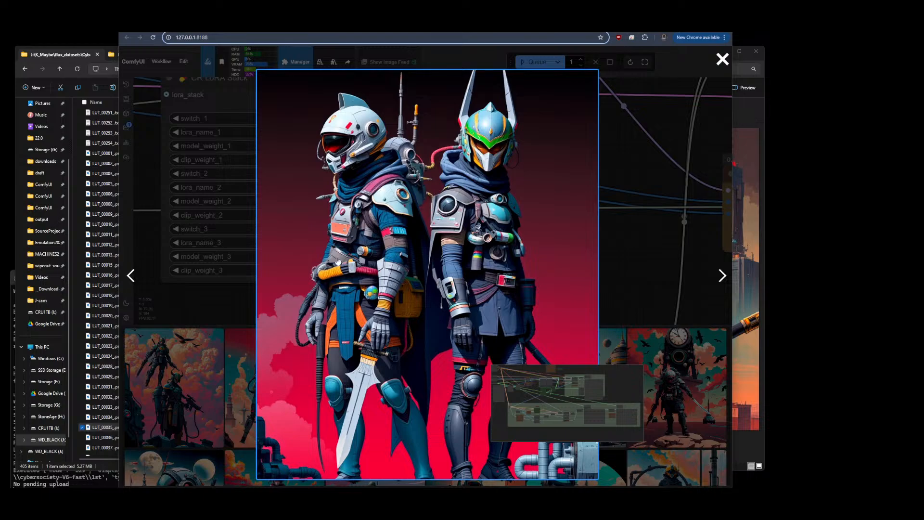
pyautogui.click(725, 277)
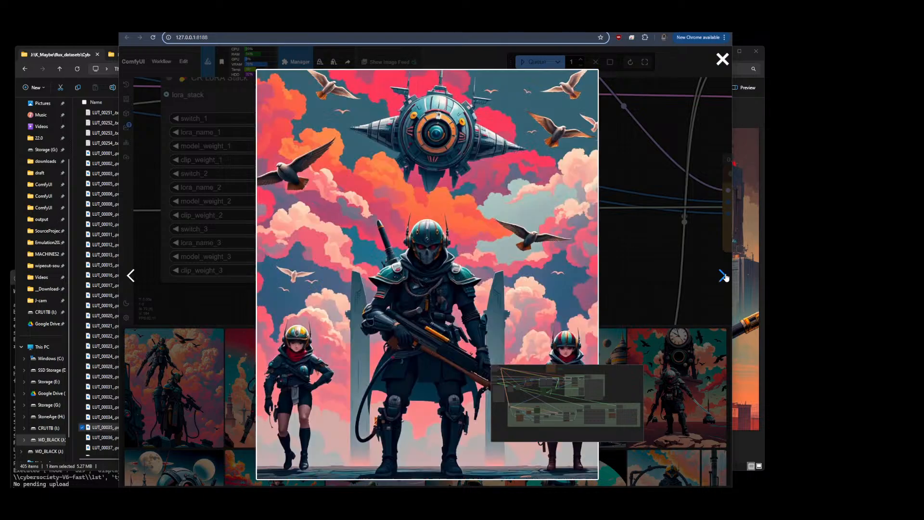
pyautogui.click(723, 277)
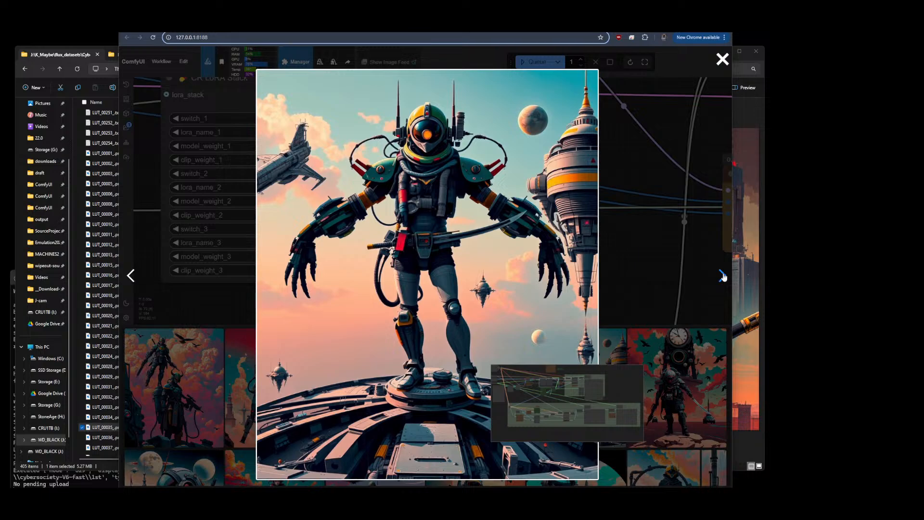
pyautogui.click(723, 277)
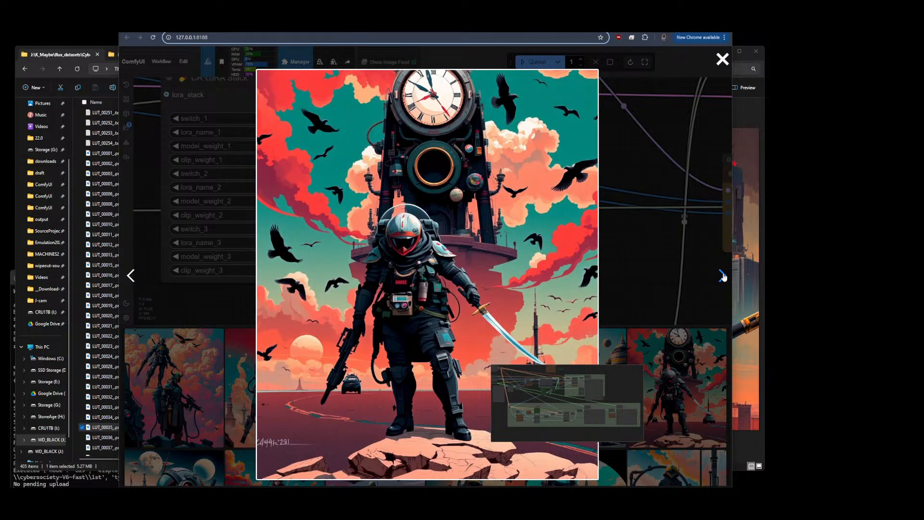
pyautogui.click(723, 277)
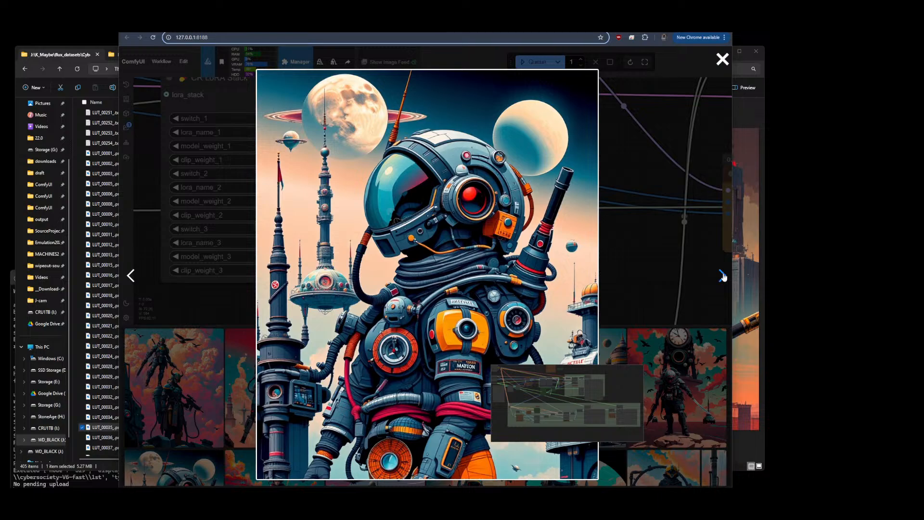
pyautogui.click(723, 277)
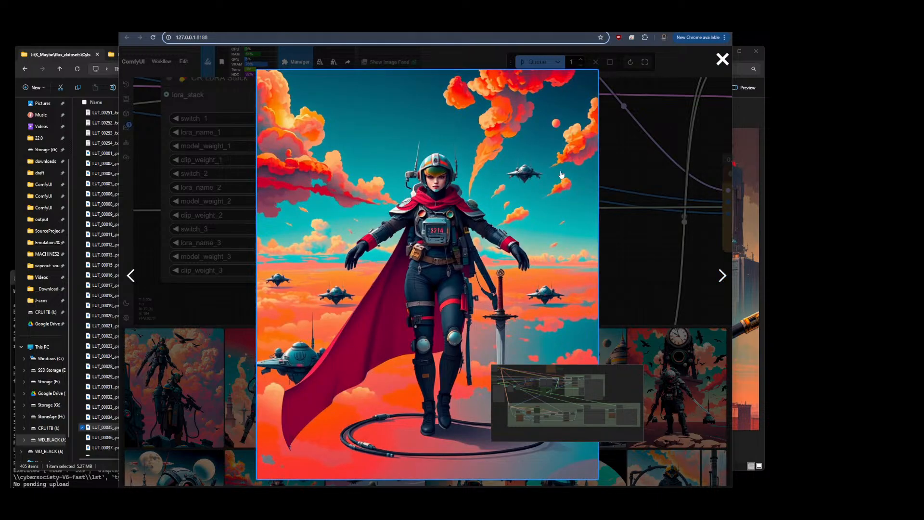
pyautogui.click(722, 276)
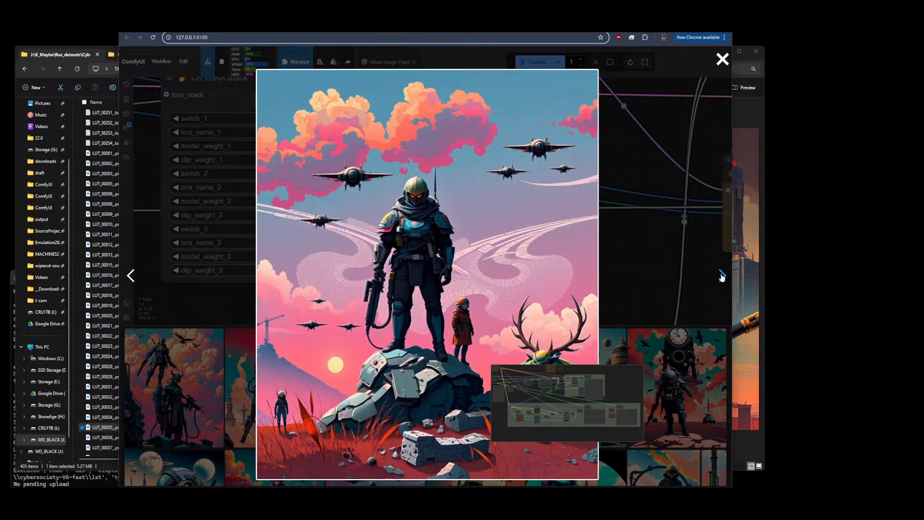
pyautogui.click(722, 276)
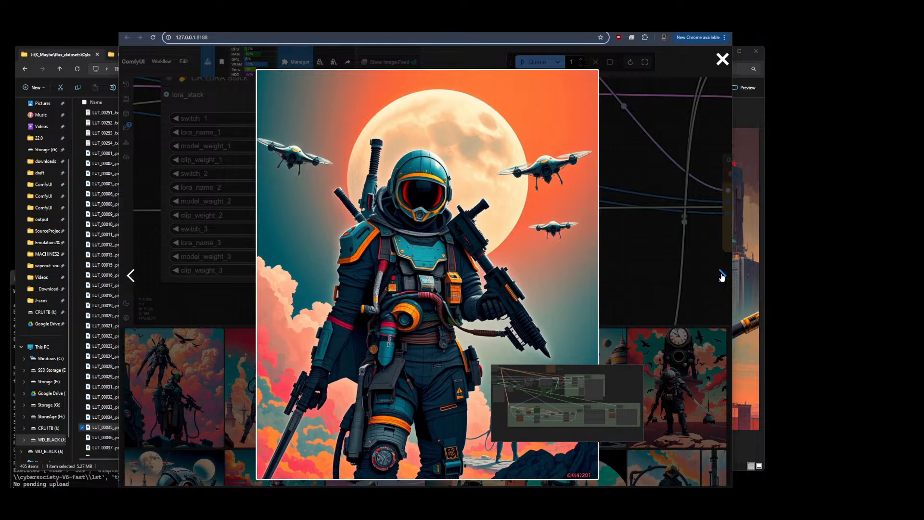
pyautogui.click(722, 277)
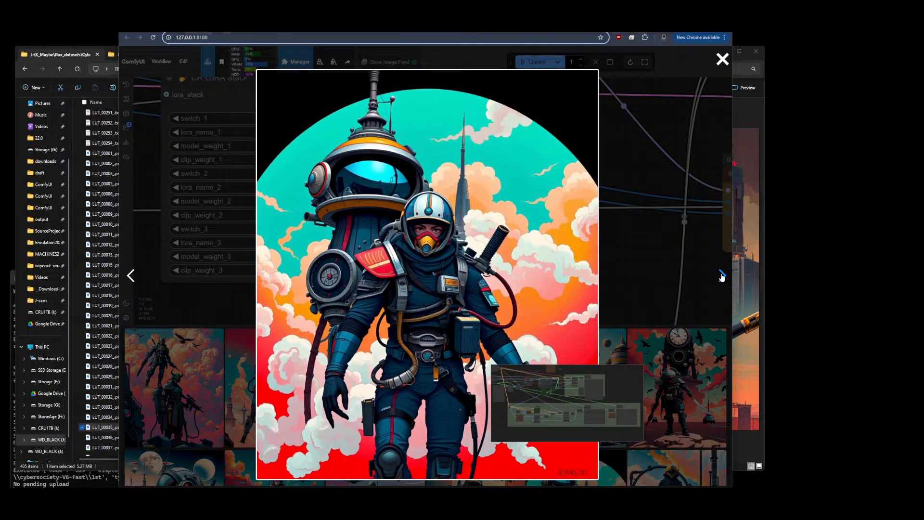
pyautogui.click(724, 62)
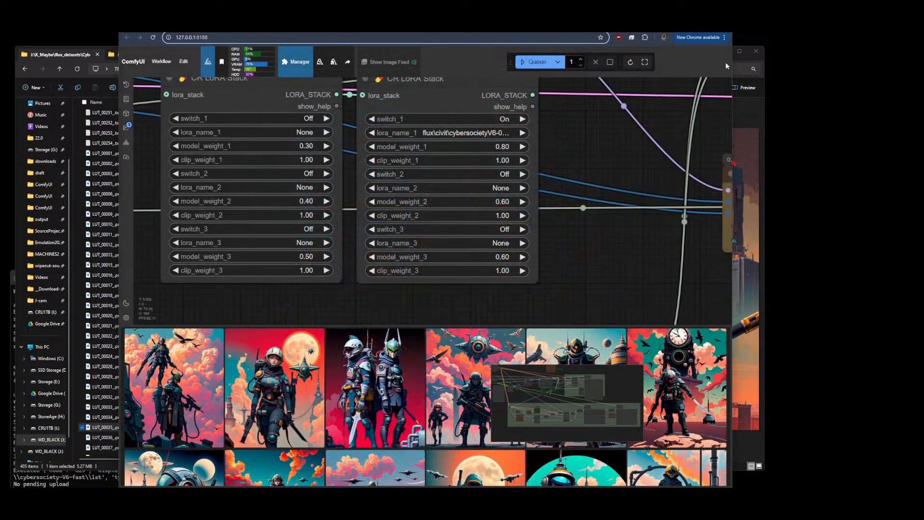
# Scroll further down the generated image gallery and open another image at full size
pyautogui.scroll(-10, 467, 417)
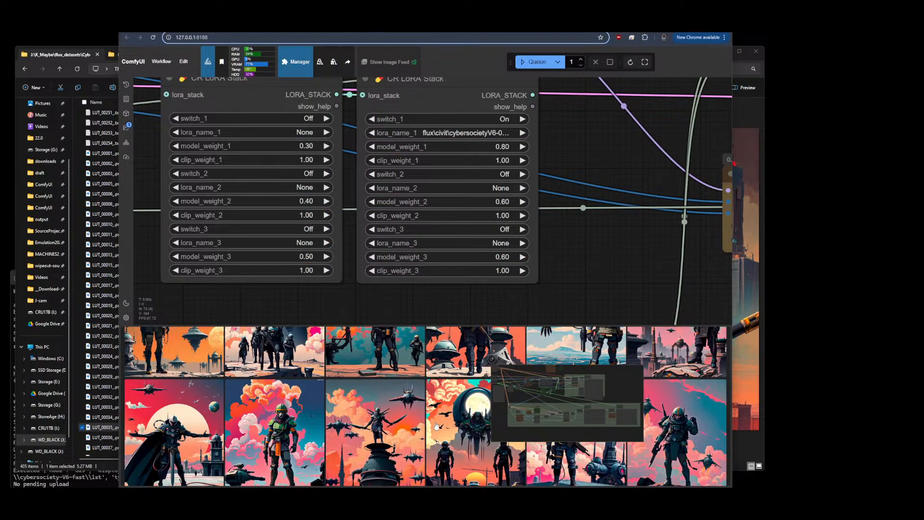
pyautogui.click(382, 437)
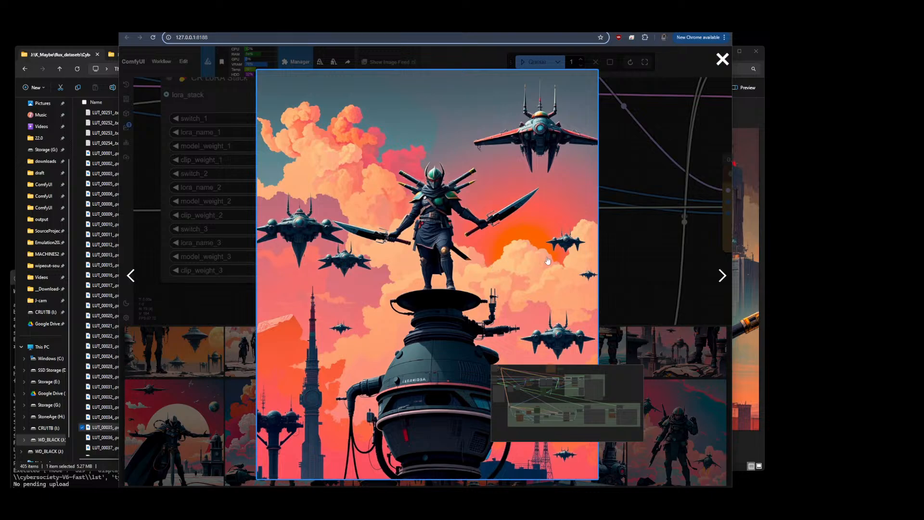
# Step through two more generated images at full size, then return to the cybersocietyV6 dataset folder window
pyautogui.click(722, 277)
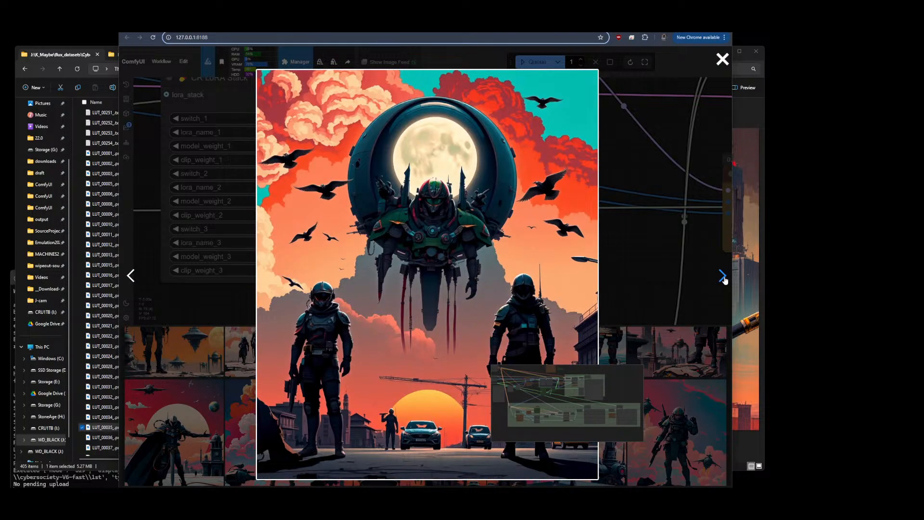
pyautogui.click(722, 277)
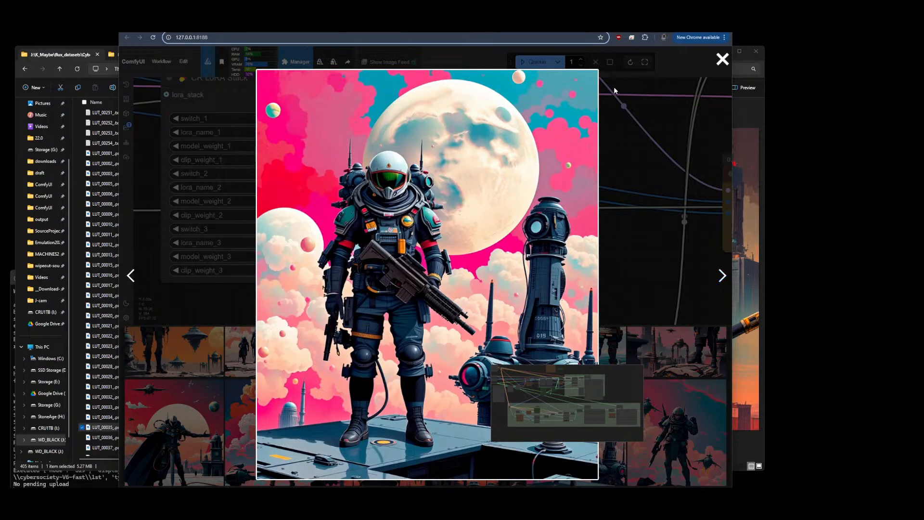
pyautogui.click(104, 194)
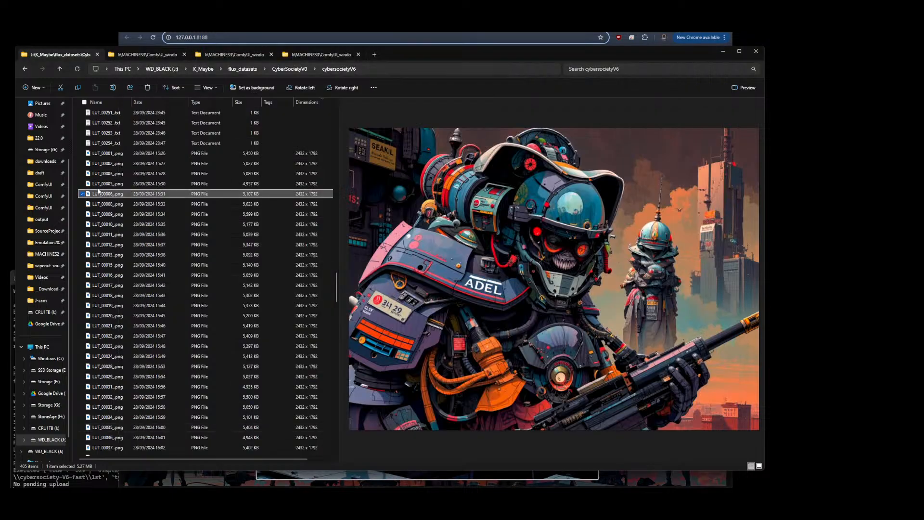
# Switch to the cybersocietyV55 fused folder and preview its epoch comparison grids one after another, scrolling through the list
pyautogui.click(328, 52)
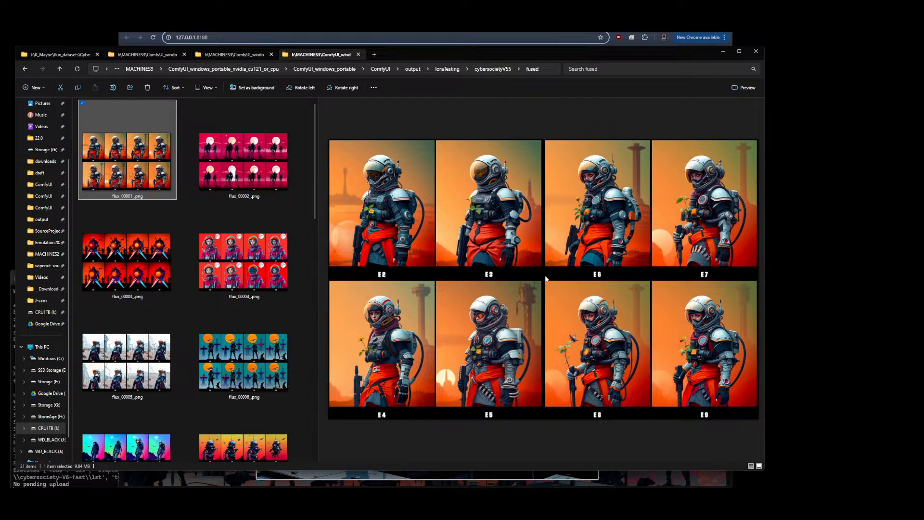
pyautogui.click(254, 261)
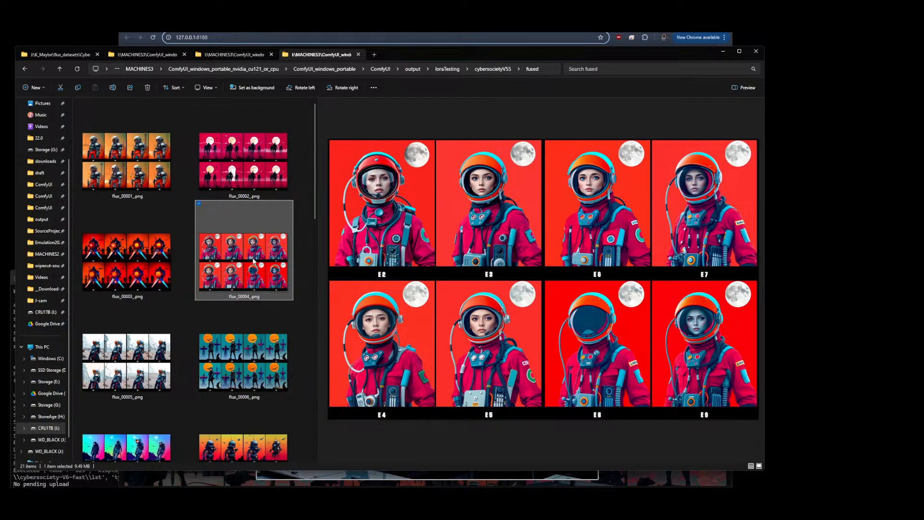
pyautogui.click(149, 379)
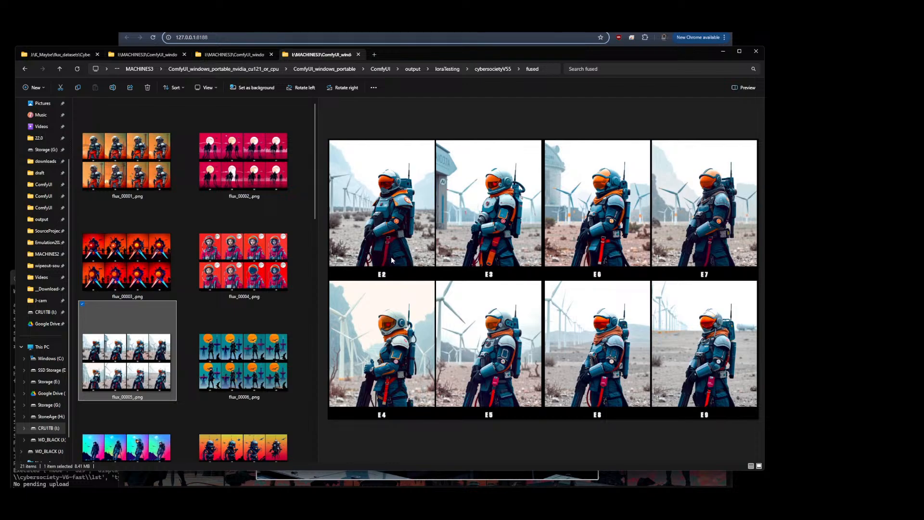
pyautogui.click(267, 356)
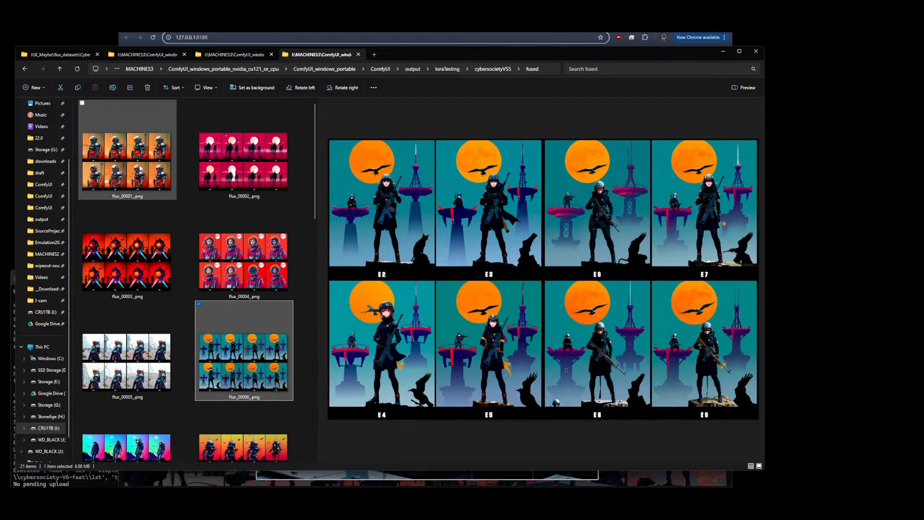
pyautogui.scroll(-3, 174, 298)
pyautogui.scroll(1, 138, 148)
pyautogui.click(138, 149)
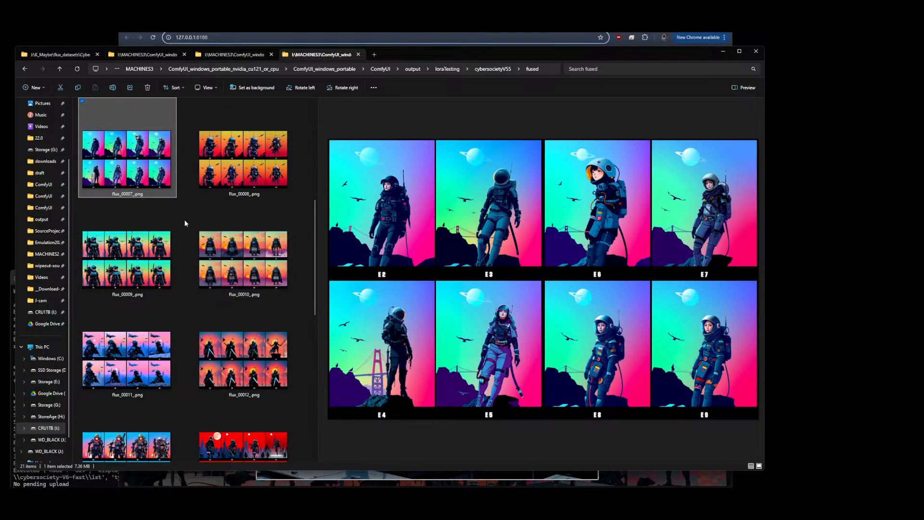
pyautogui.click(226, 243)
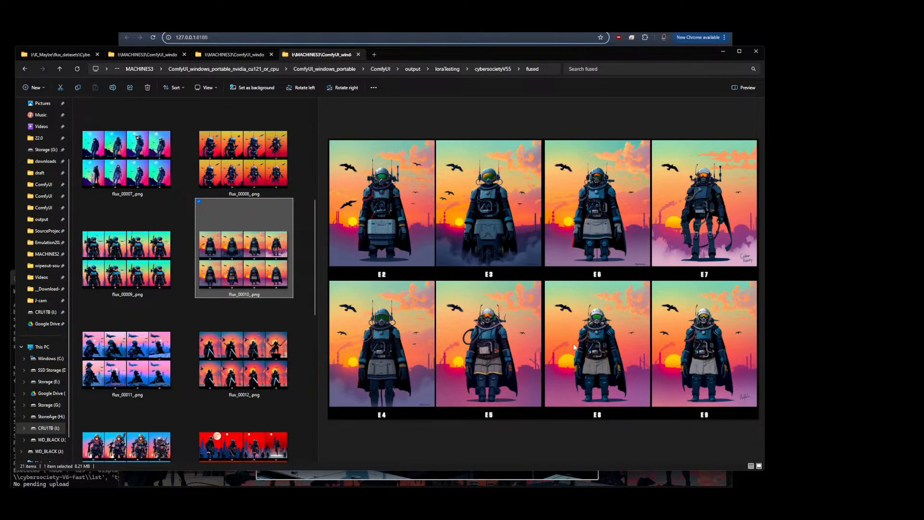
pyautogui.scroll(-3, 218, 357)
pyautogui.click(139, 322)
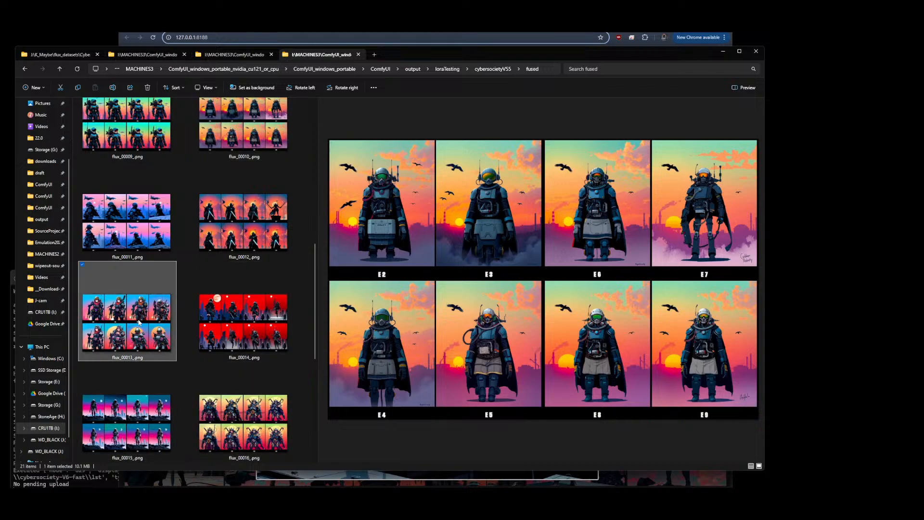
pyautogui.click(245, 422)
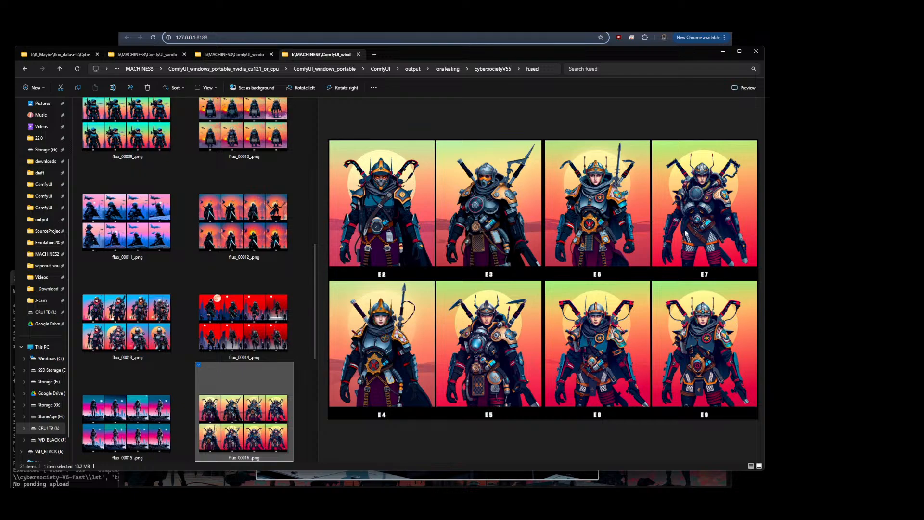
pyautogui.click(127, 421)
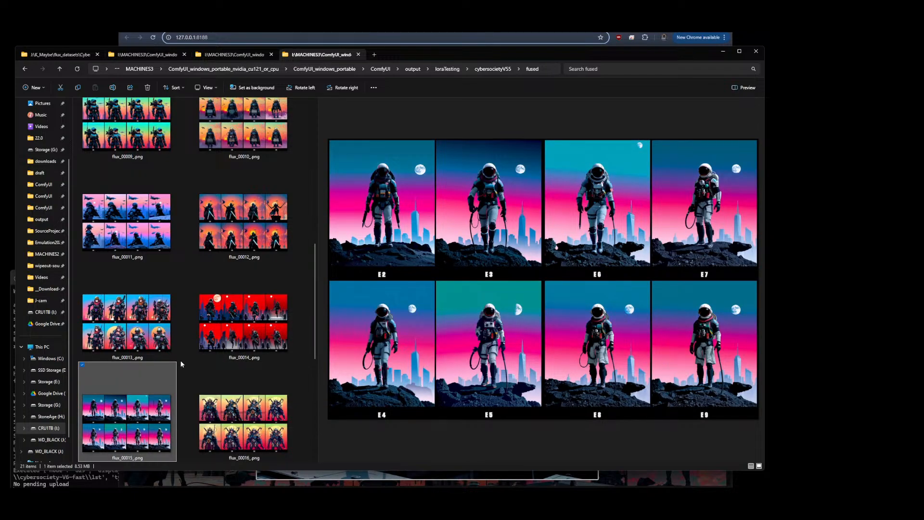
pyautogui.scroll(-2, 183, 364)
pyautogui.click(272, 324)
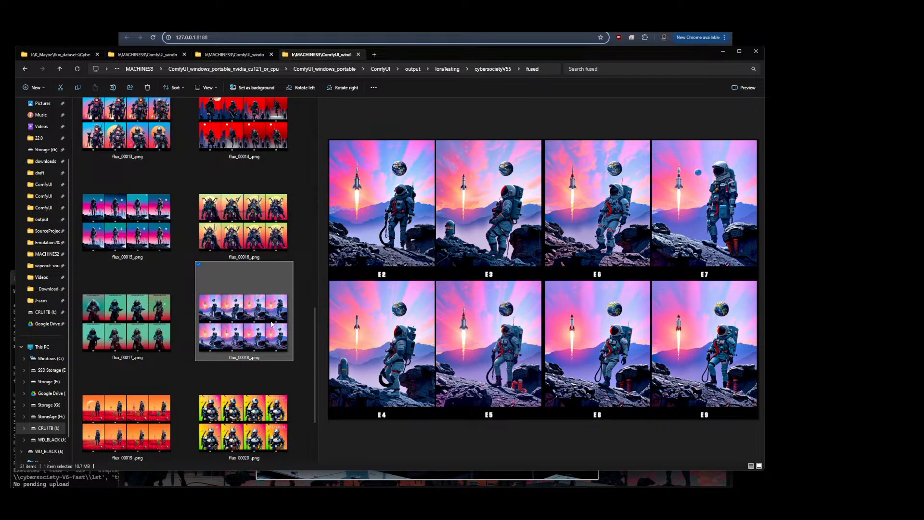
pyautogui.scroll(-1, 272, 324)
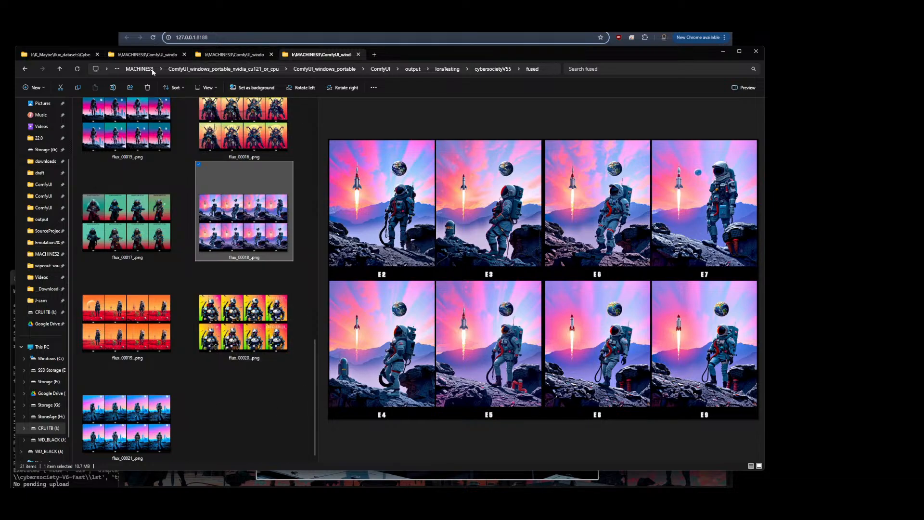
# Navigate to output > StackTester > DJZ-CyberSociety_OG-CB-S3-nttwvS5 > final and preview its comparison images
pyautogui.click(412, 69)
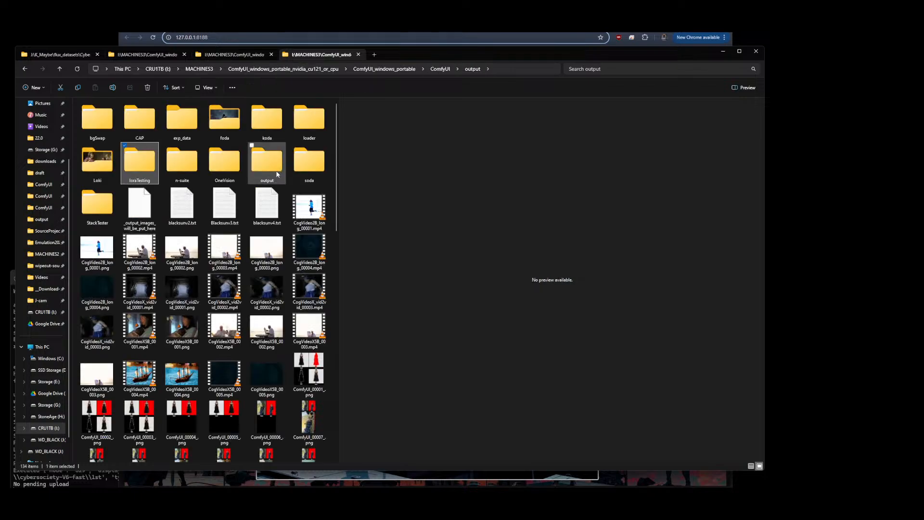
pyautogui.doubleClick(96, 203)
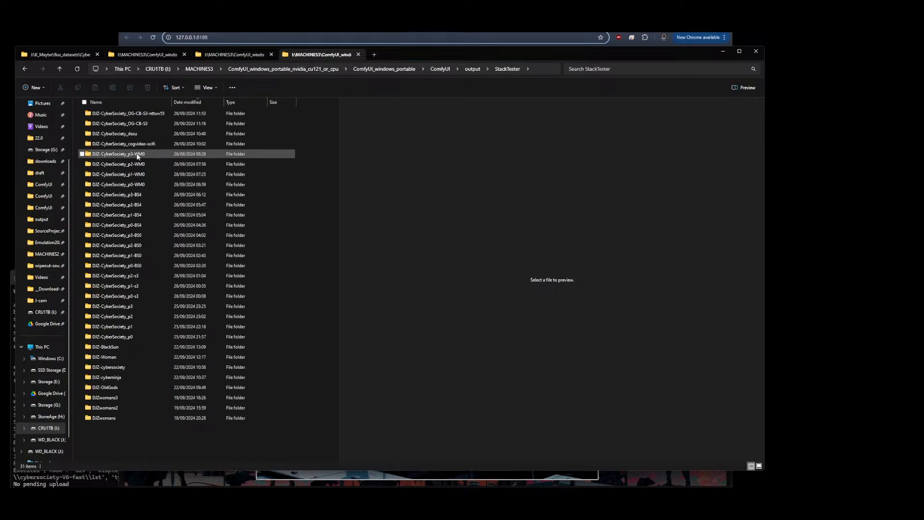
pyautogui.doubleClick(143, 116)
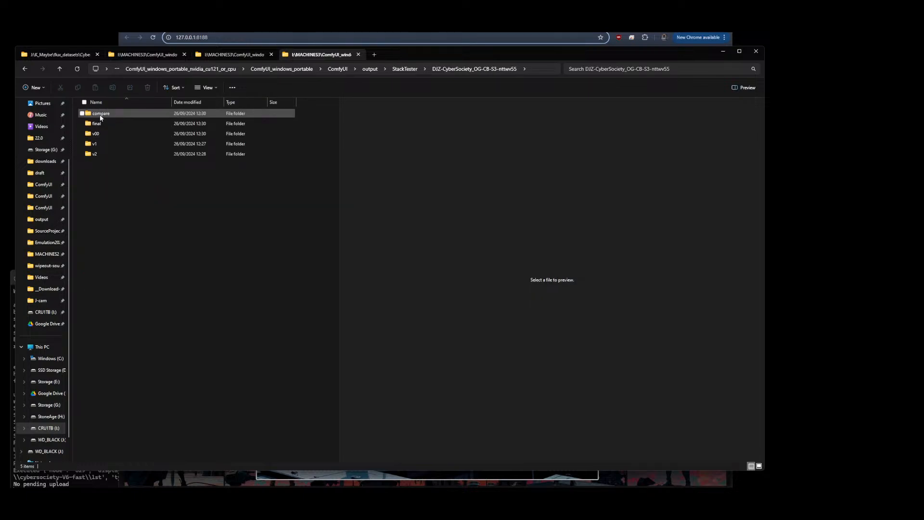
pyautogui.doubleClick(97, 122)
pyautogui.click(98, 124)
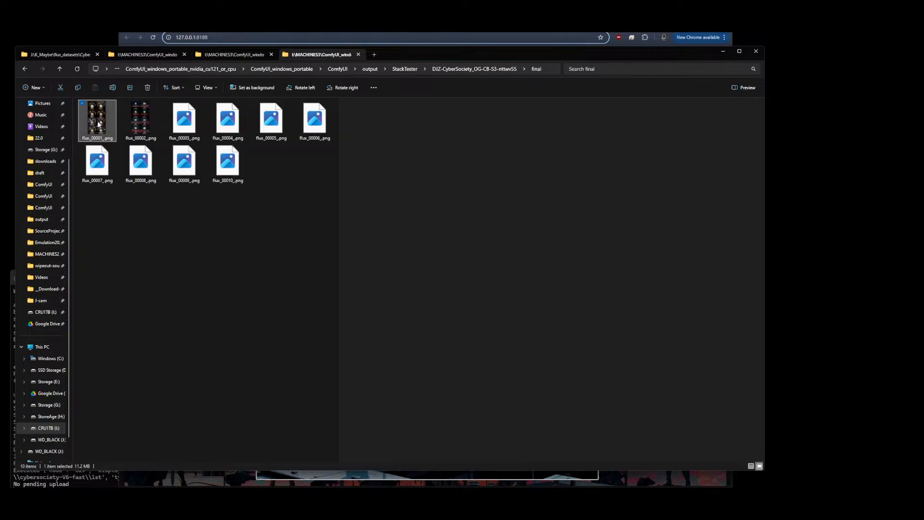
pyautogui.click(139, 124)
pyautogui.click(240, 124)
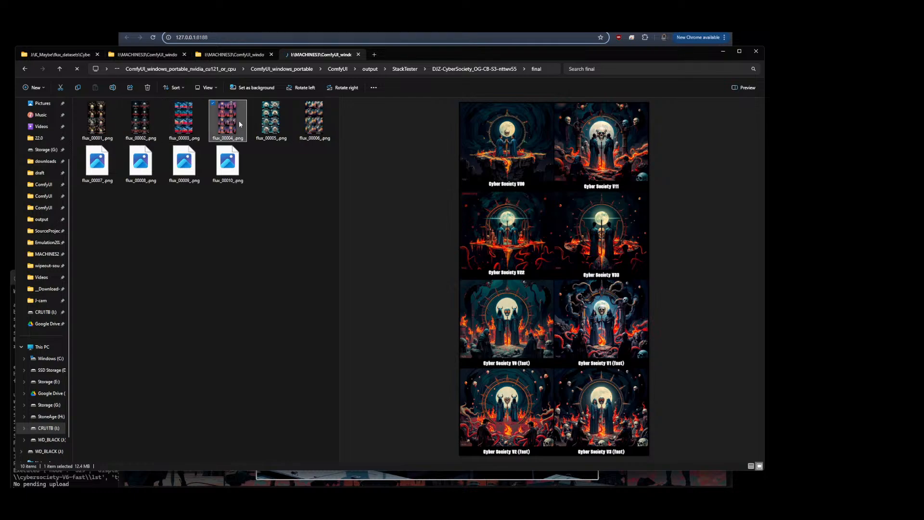
# Go back to StackTester, open the DJZ-CyberSociety_OG-CB-S3 final folder and preview flux_00003
pyautogui.click(404, 69)
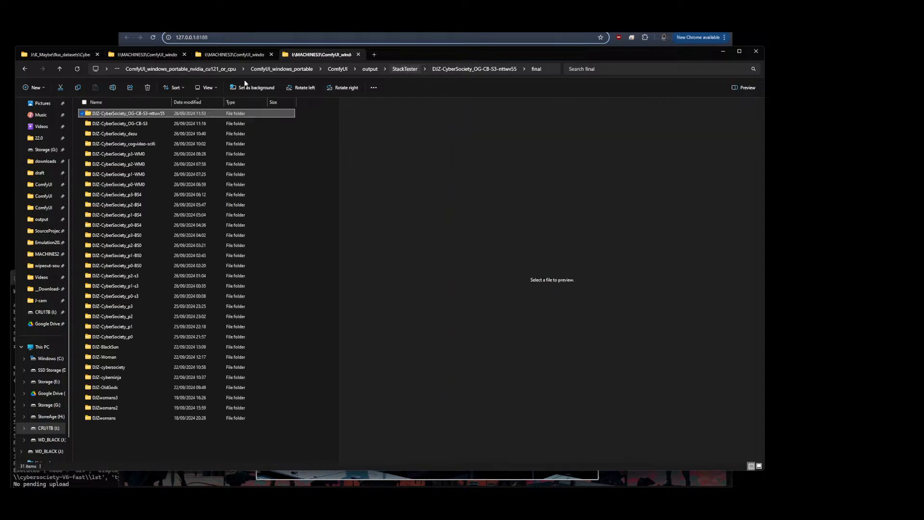
pyautogui.click(133, 124)
pyautogui.press('F2')
pyautogui.click(131, 123)
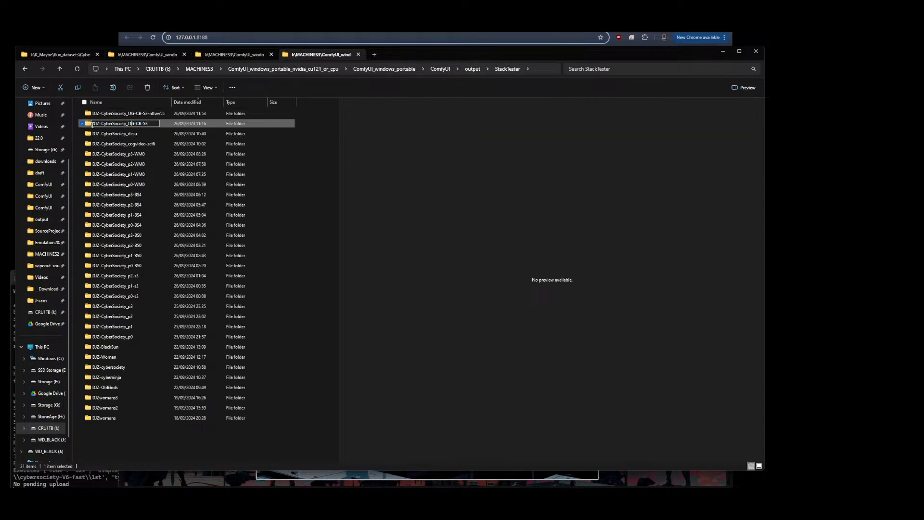
pyautogui.doubleClick(88, 124)
pyautogui.click(102, 114)
pyautogui.doubleClick(98, 125)
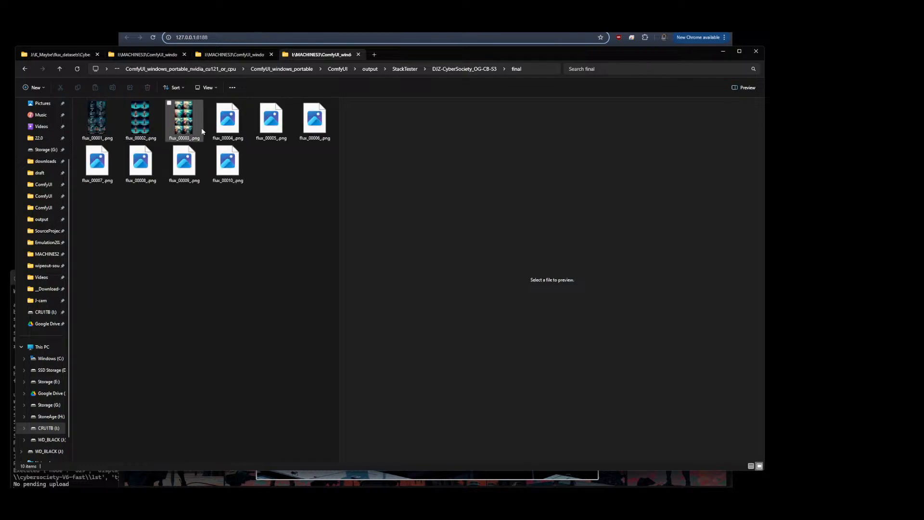
pyautogui.click(202, 131)
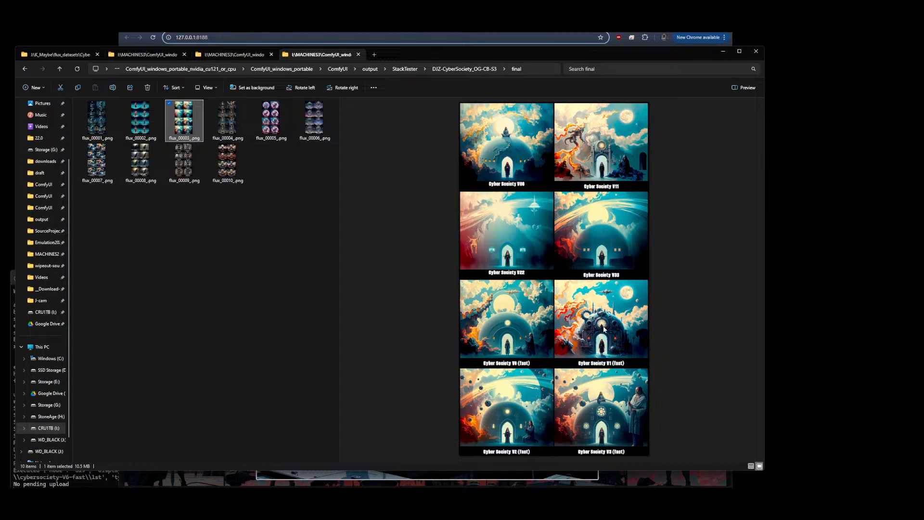
# Open flux_00003 in the image viewer, zoom in and out across the version comparison grid, then close it
pyautogui.doubleClick(186, 123)
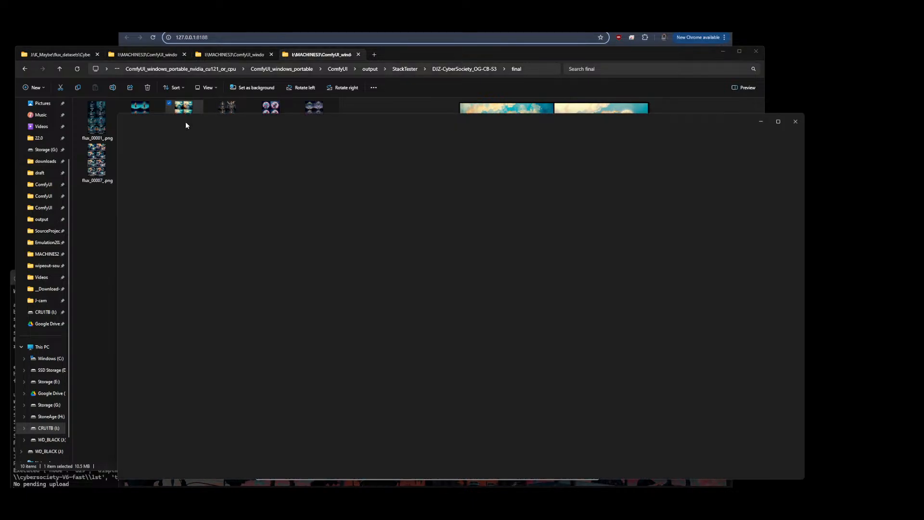
pyautogui.scroll(2, 522, 297)
pyautogui.scroll(5, 522, 297)
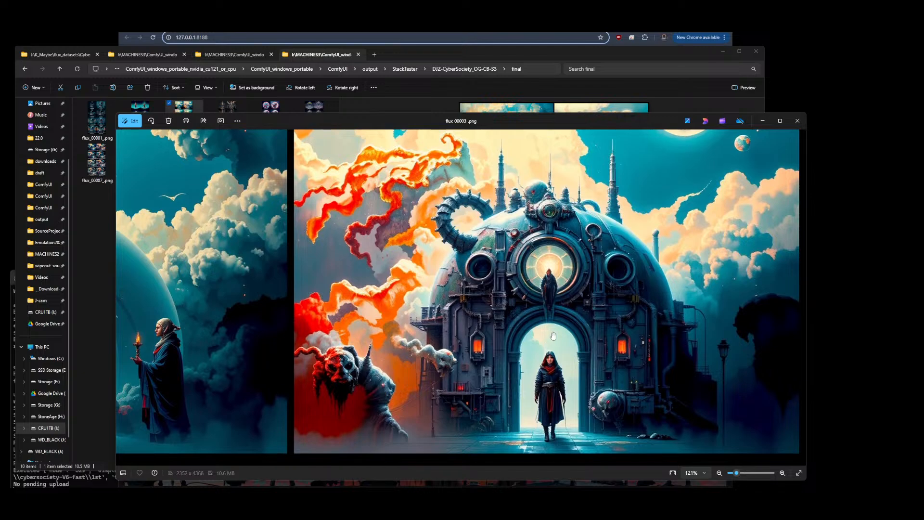
pyautogui.scroll(-2, 550, 346)
pyautogui.scroll(3, 545, 360)
pyautogui.scroll(-8, 545, 360)
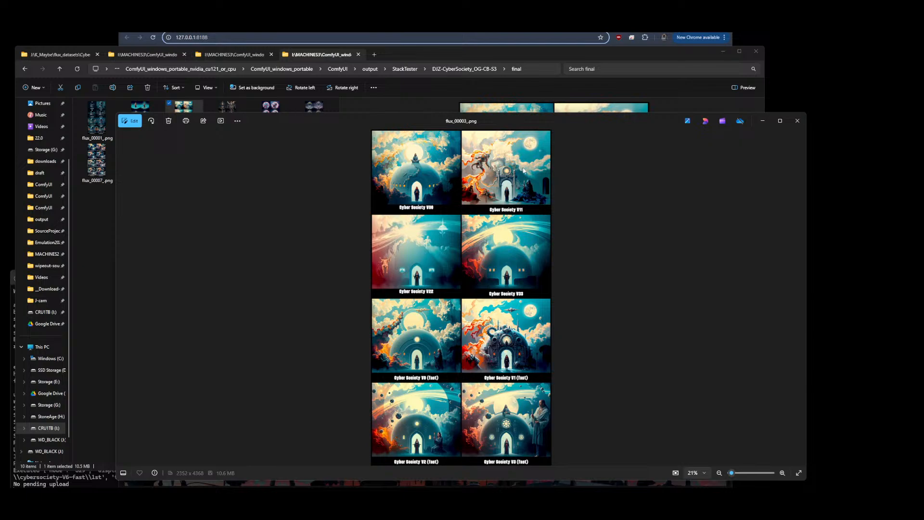
pyautogui.scroll(5, 523, 170)
pyautogui.scroll(-5, 537, 183)
pyautogui.click(797, 121)
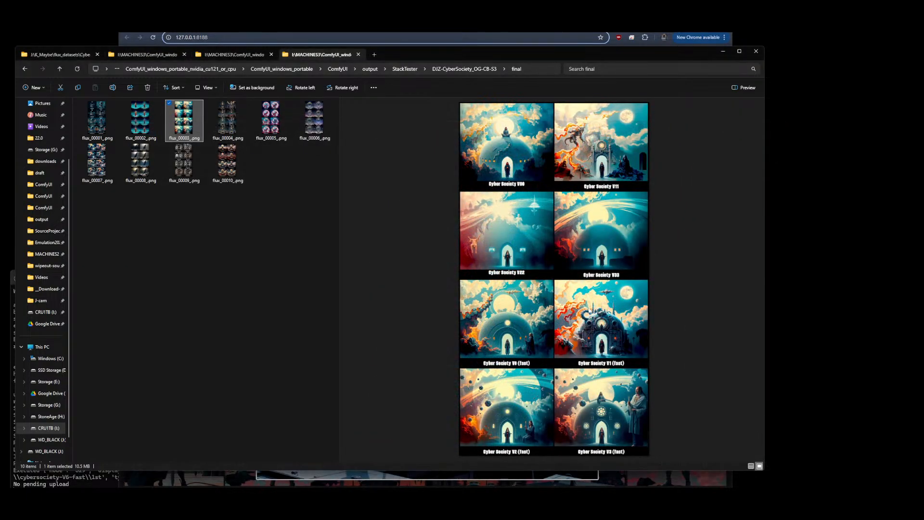
pyautogui.click(229, 257)
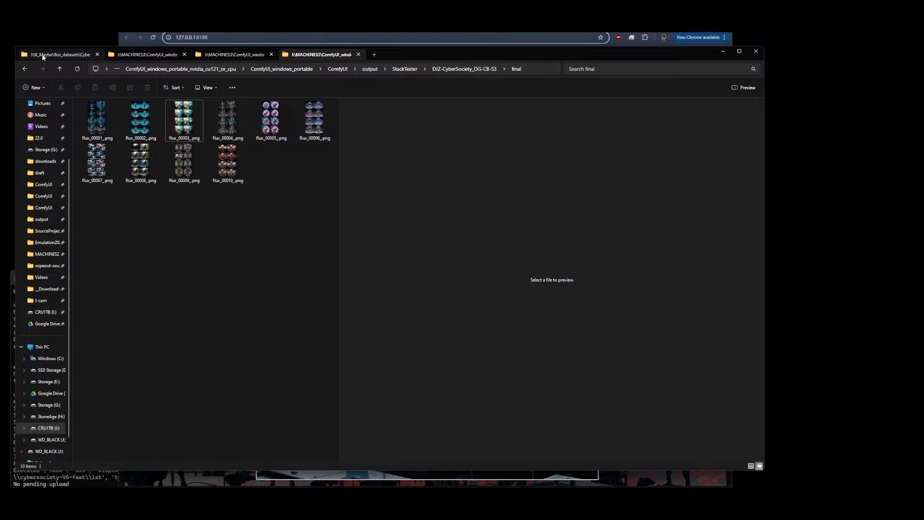
# Switch to the browser and view the Civitai model training page and a generated image's page
pyautogui.click(55, 54)
pyautogui.click(289, 23)
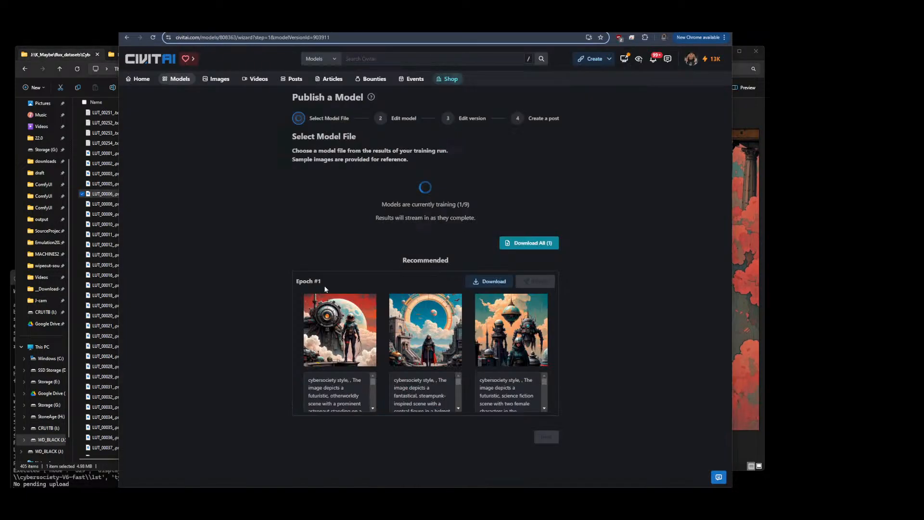
pyautogui.click(336, 24)
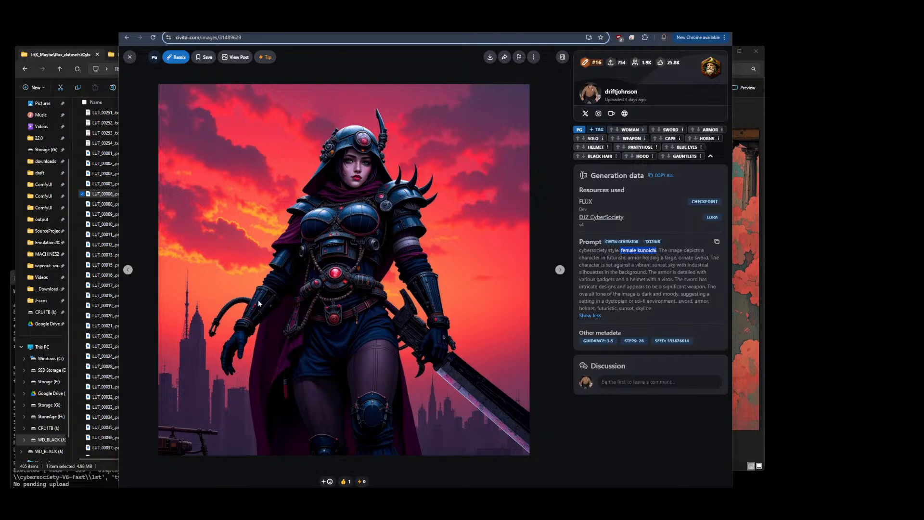
# Open the flux_datasets CyberSocietyV0 > cyberSocietyV4 > cybersamurai-V0 dataset folder and preview its first image
pyautogui.click(72, 58)
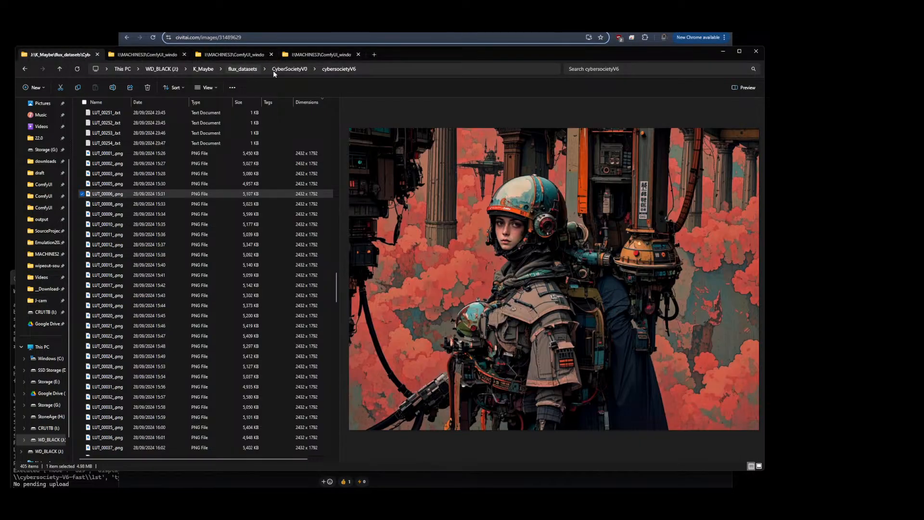
pyautogui.click(238, 70)
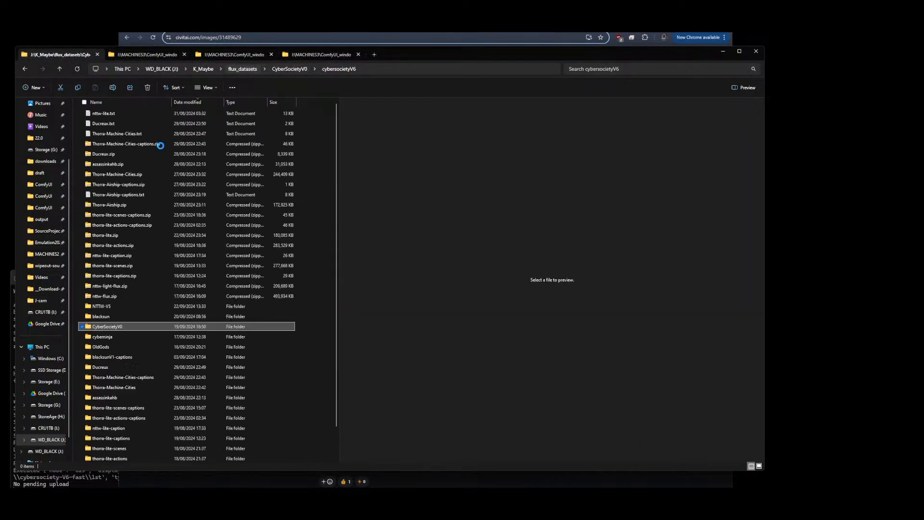
pyautogui.doubleClick(114, 327)
pyautogui.doubleClick(271, 120)
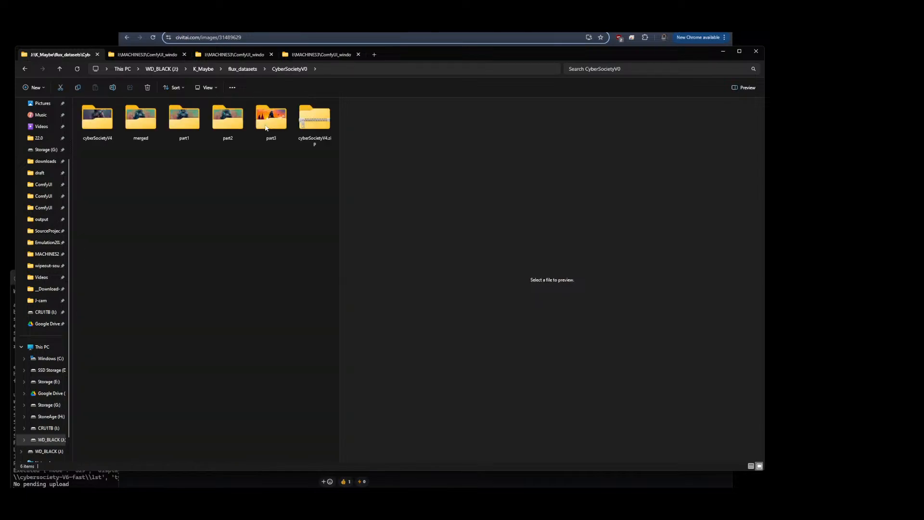
pyautogui.doubleClick(104, 122)
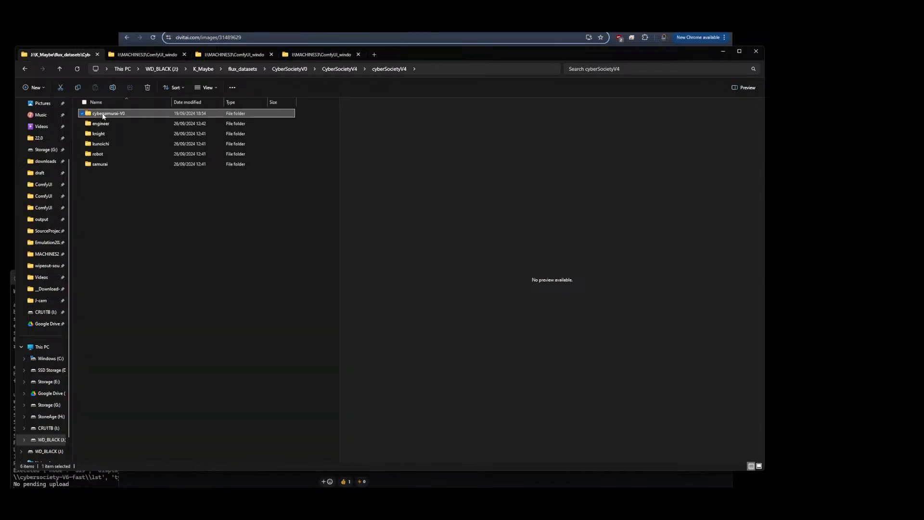
pyautogui.doubleClick(102, 115)
pyautogui.click(103, 117)
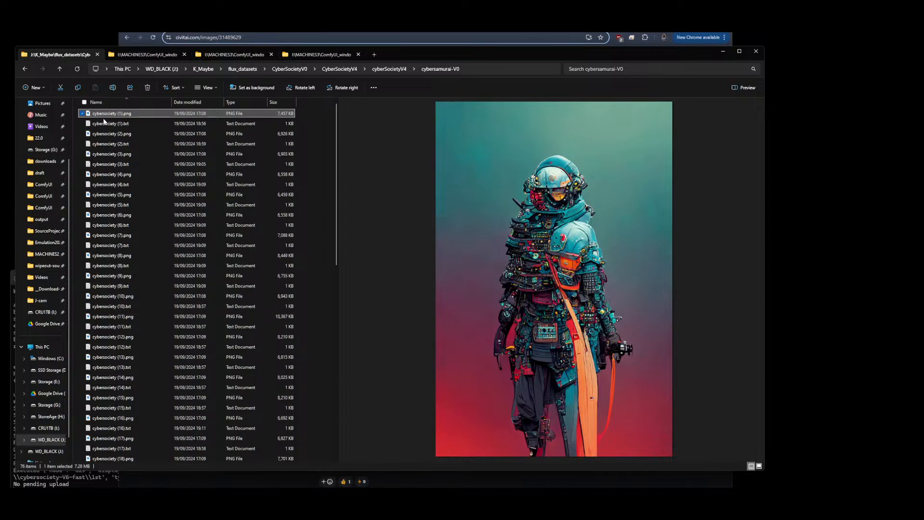
# Open the samurai dataset folder under cyberSocietyV4 and view LUT_00002 in the image viewer
pyautogui.click(390, 69)
pyautogui.doubleClick(99, 163)
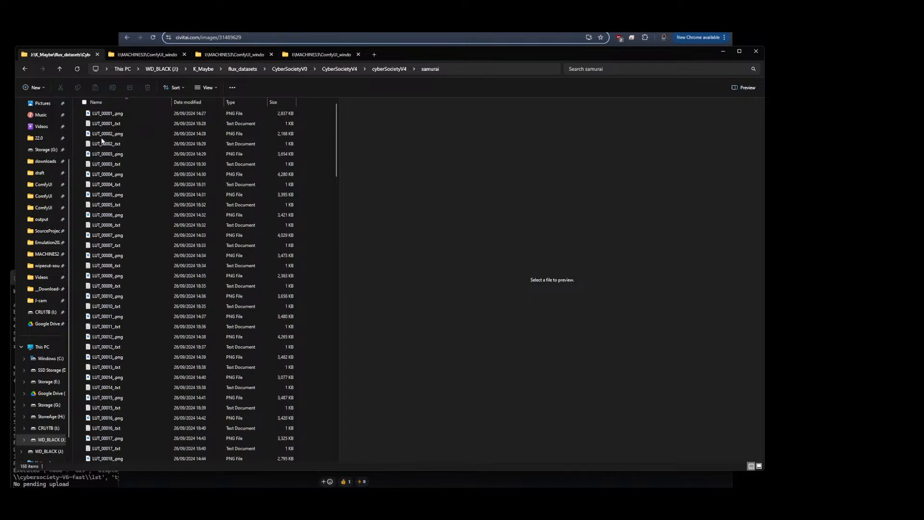
pyautogui.click(107, 134)
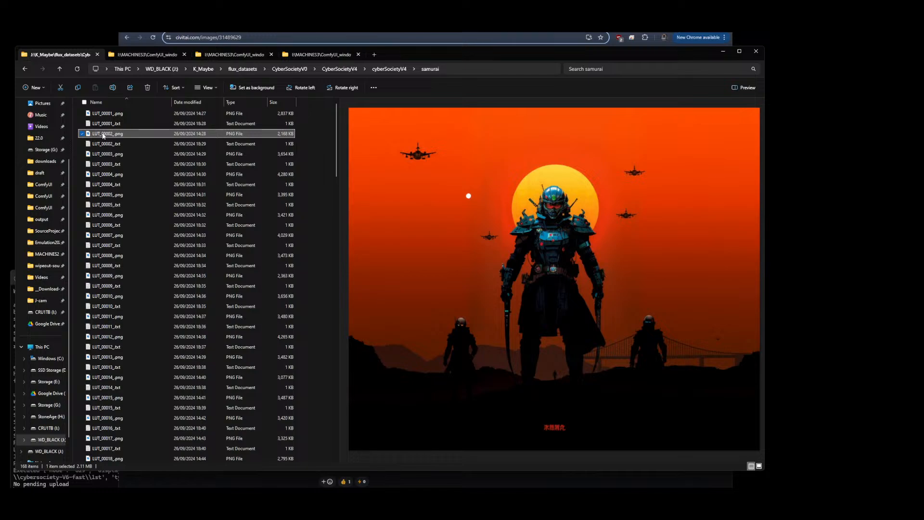
pyautogui.doubleClick(103, 135)
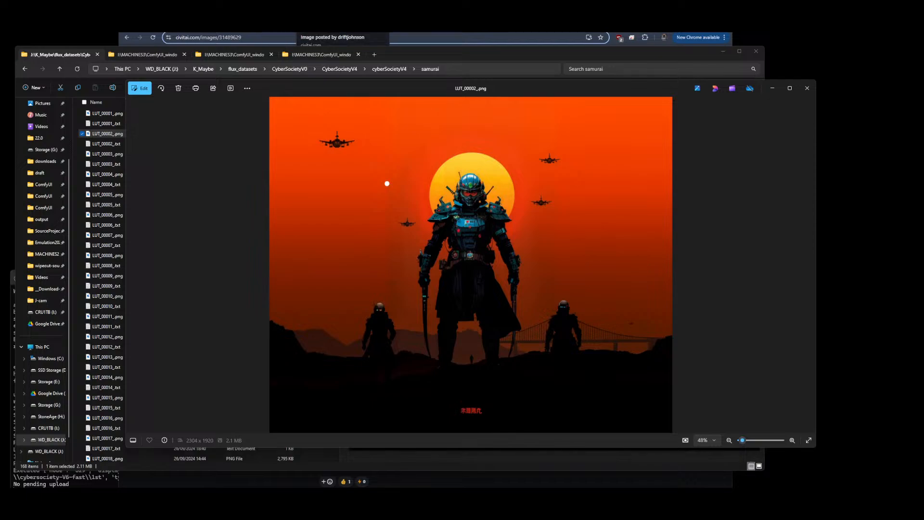
# Switch to the browser's Civitai model page and highlight the description passages on building the version 4 dataset
pyautogui.hotkey('alt', 'Tab')
pyautogui.click(129, 57)
pyautogui.scroll(-10, 301, 284)
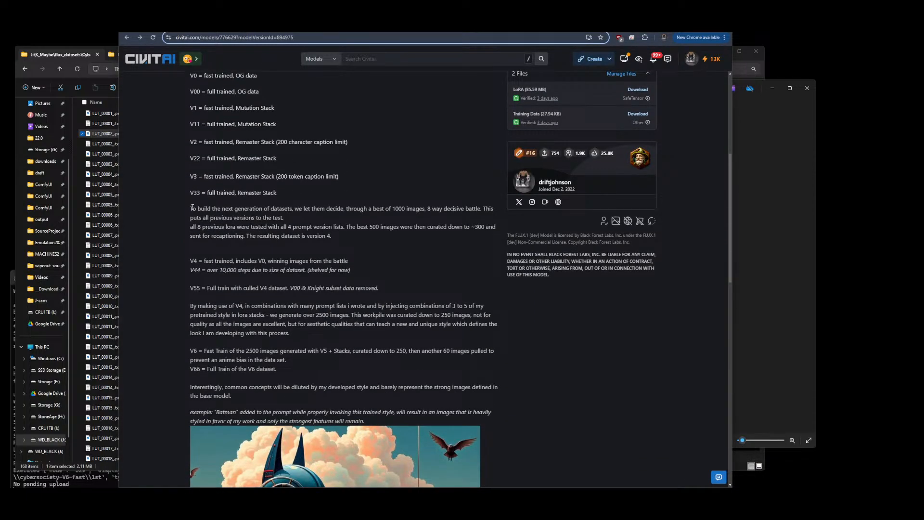
pyautogui.moveTo(191, 208); pyautogui.dragTo(285, 219)
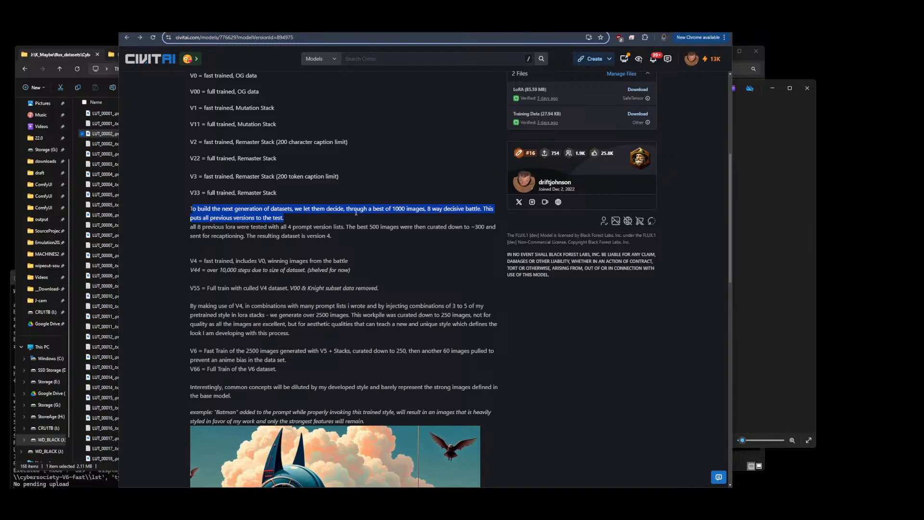
pyautogui.click(425, 211)
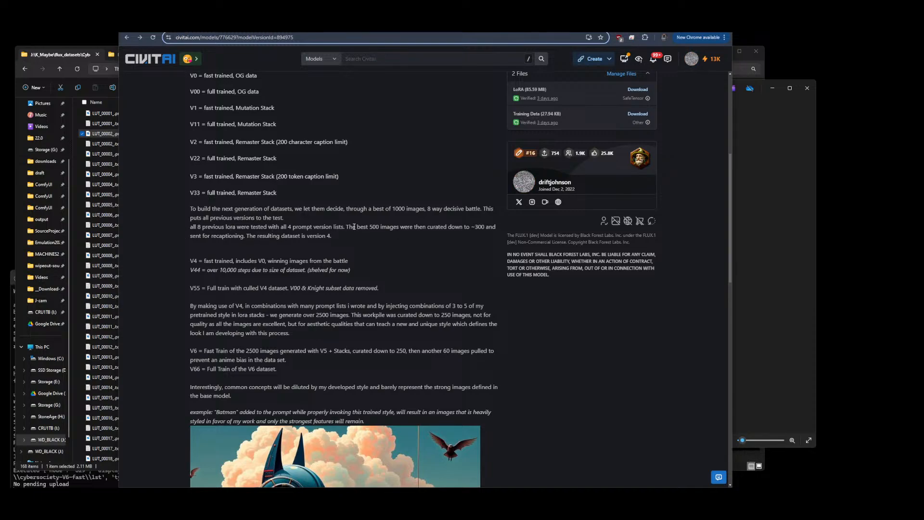
pyautogui.moveTo(352, 227); pyautogui.dragTo(401, 226)
pyautogui.moveTo(471, 227); pyautogui.dragTo(488, 227)
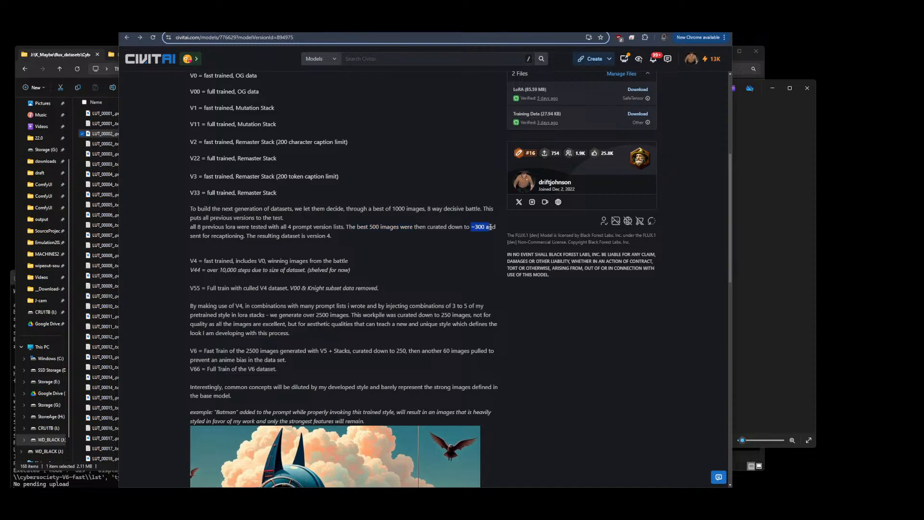
pyautogui.moveTo(209, 235); pyautogui.dragTo(258, 235)
# Return to the samurai folder and reopen LUT_00002 in the image viewer
pyautogui.click(110, 215)
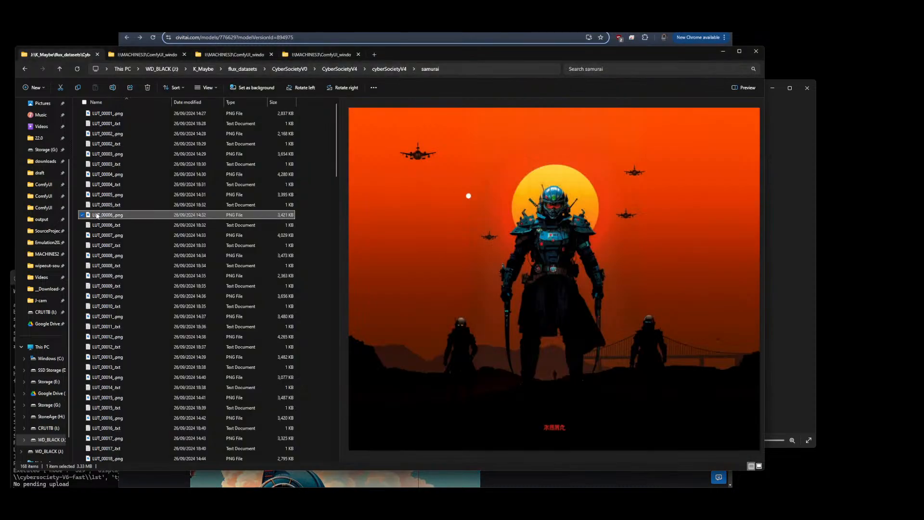
pyautogui.click(394, 70)
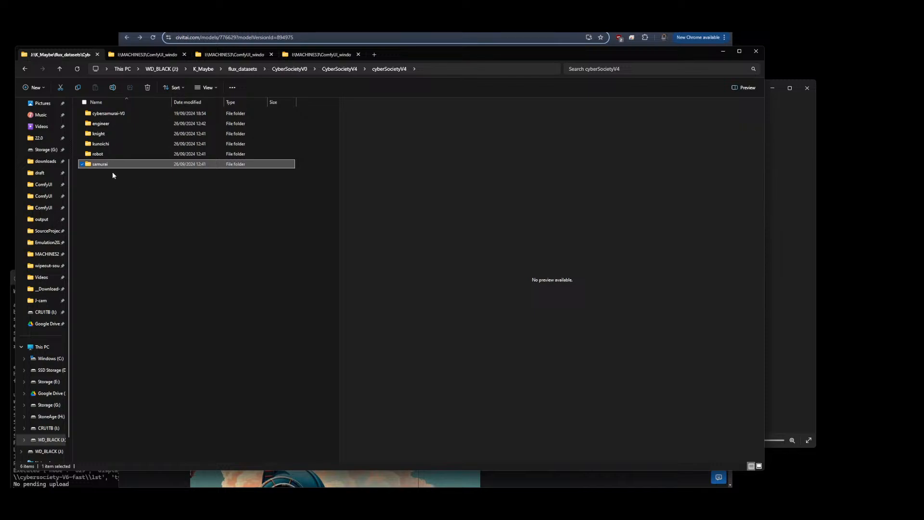
pyautogui.doubleClick(101, 165)
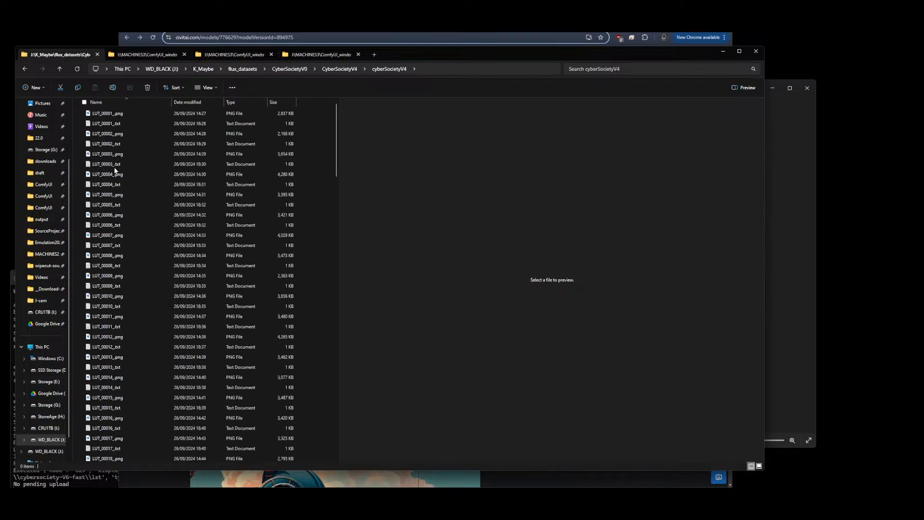
pyautogui.doubleClick(107, 133)
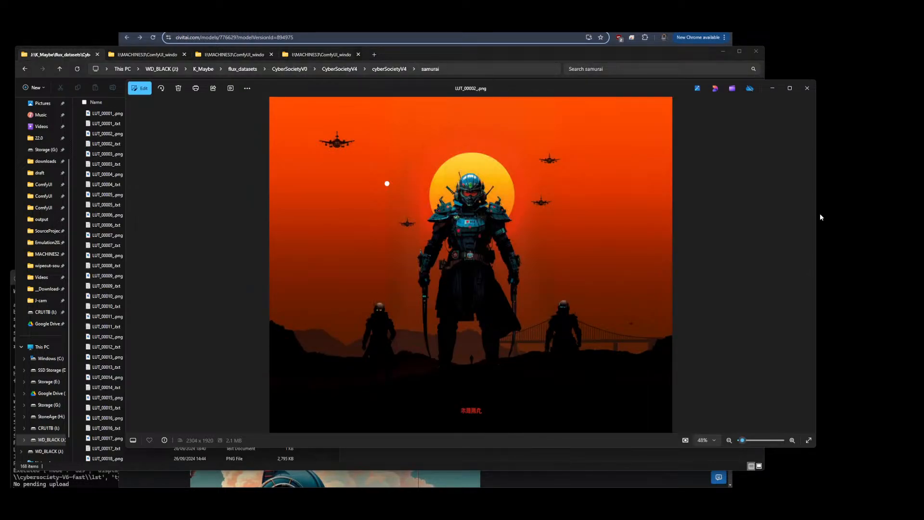
# Page through the samurai dataset images in the viewer from LUT_00003 to LUT_00011
pyautogui.click(809, 263)
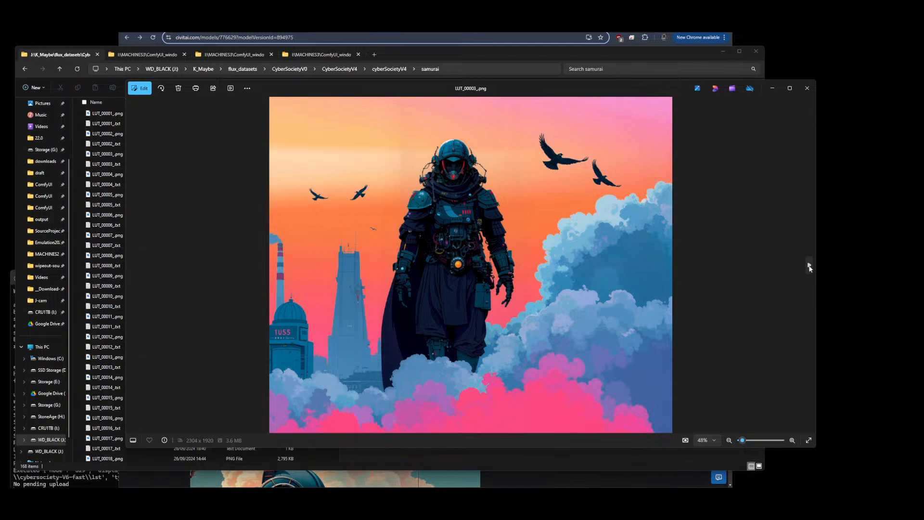
pyautogui.click(809, 265)
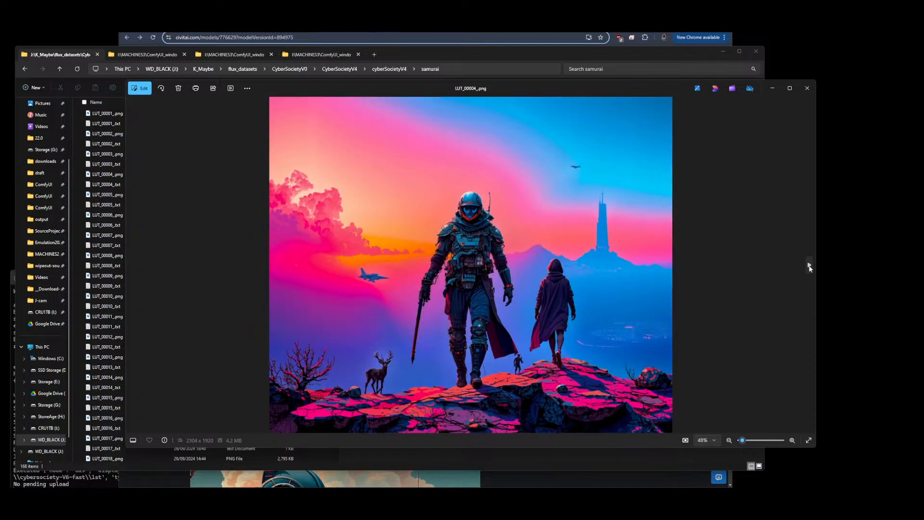
pyautogui.click(809, 265)
pyautogui.click(809, 265)
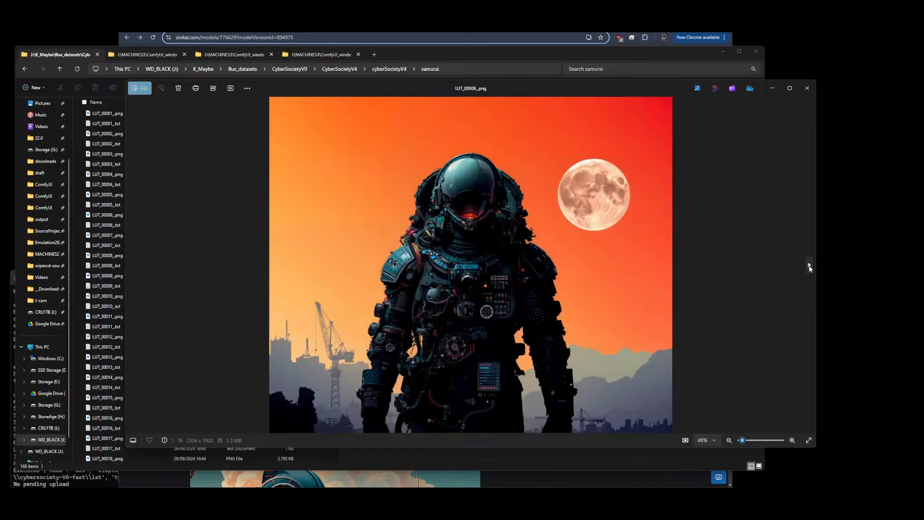
pyautogui.click(809, 265)
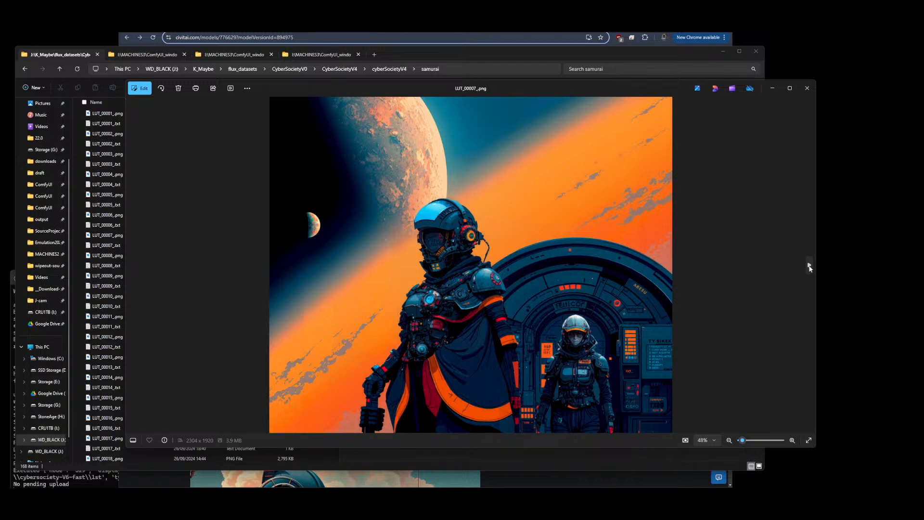
pyautogui.click(809, 265)
pyautogui.click(809, 265)
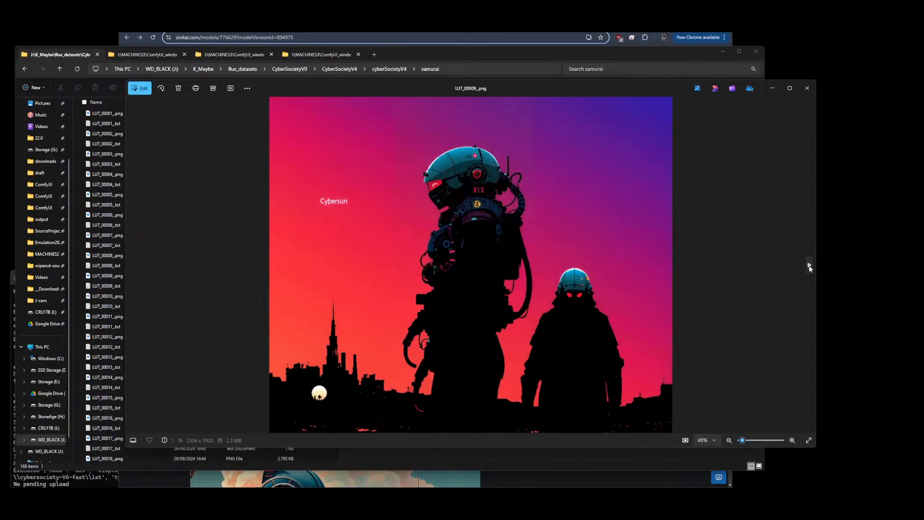
pyautogui.click(809, 266)
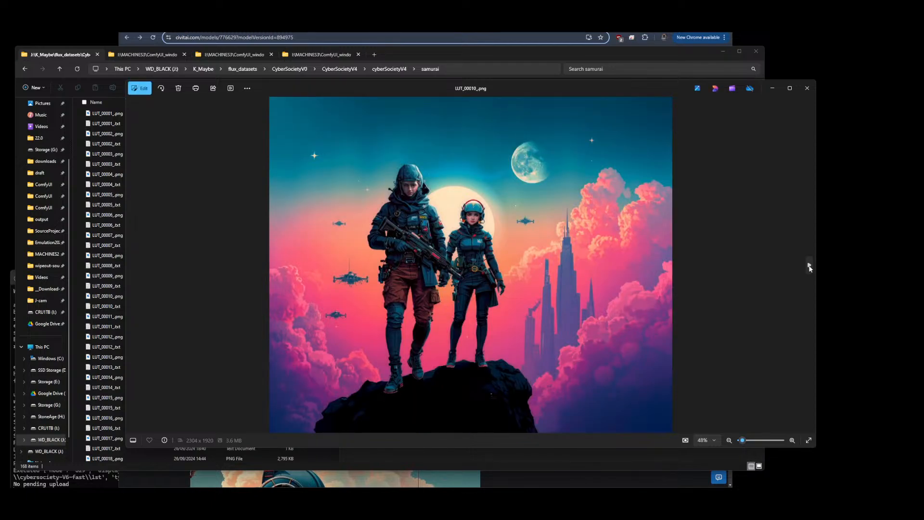
pyautogui.click(809, 265)
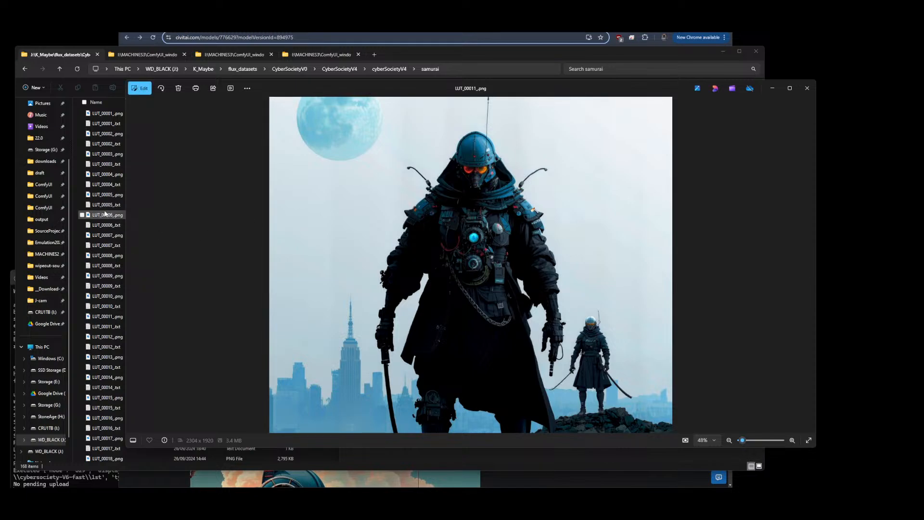
# Open the kunoichi dataset folder under cyberSocietyV4 and view LUT_00001 in the image viewer
pyautogui.click(106, 194)
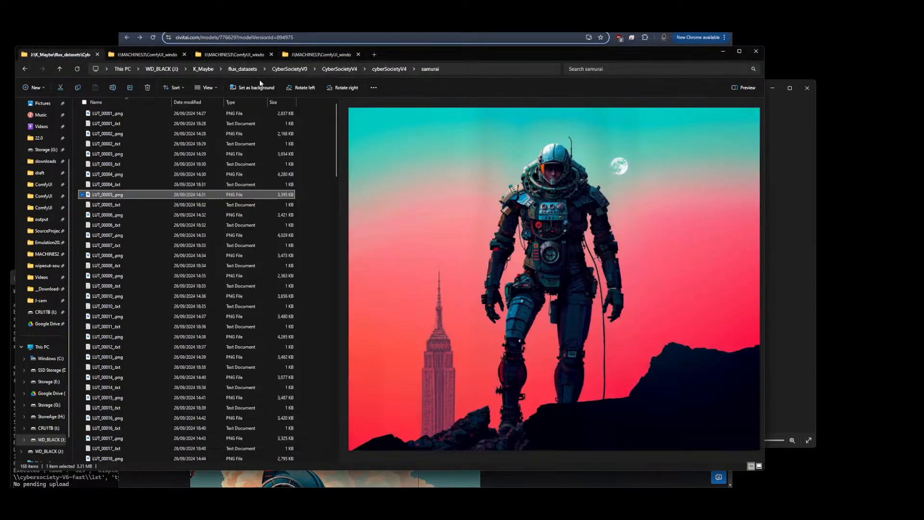
pyautogui.click(387, 68)
pyautogui.doubleClick(88, 144)
pyautogui.click(100, 136)
pyautogui.doubleClick(105, 134)
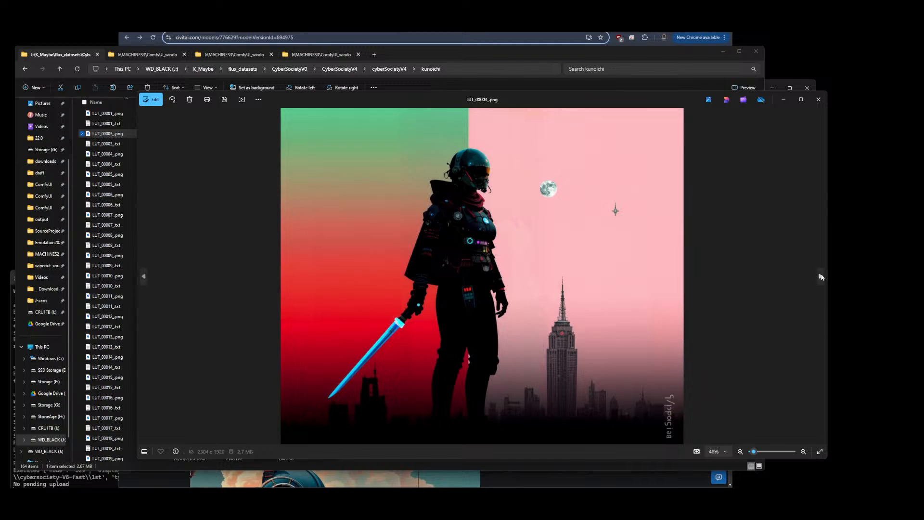
# Page through the kunoichi images up to LUT_00011, then preview LUT_00013 in the folder
pyautogui.click(821, 276)
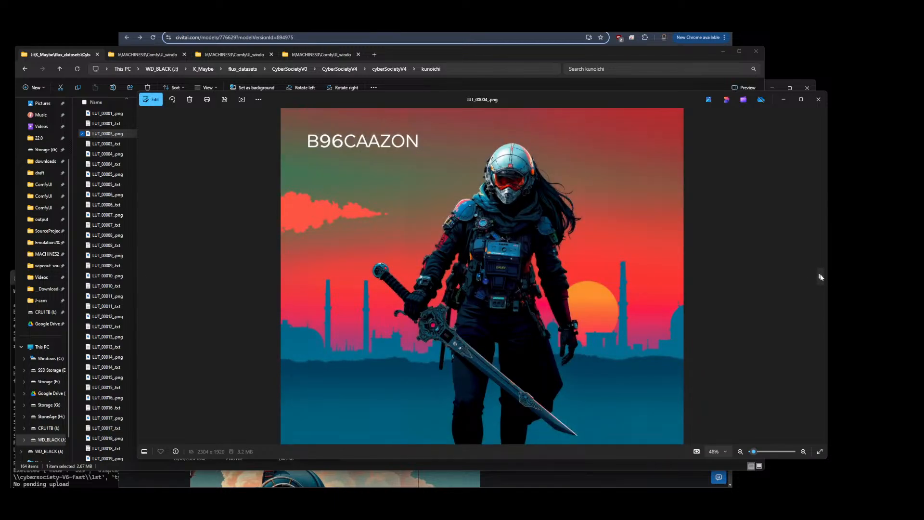
pyautogui.click(820, 276)
pyautogui.click(821, 276)
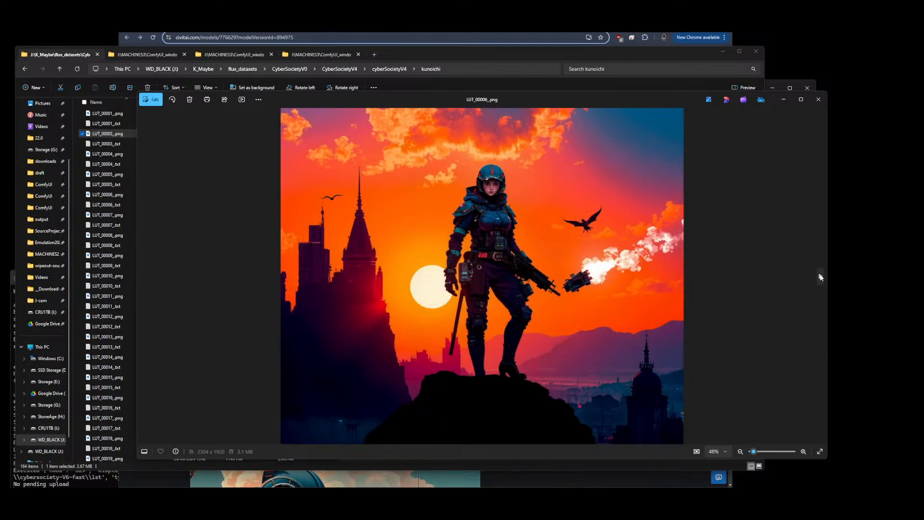
pyautogui.click(821, 277)
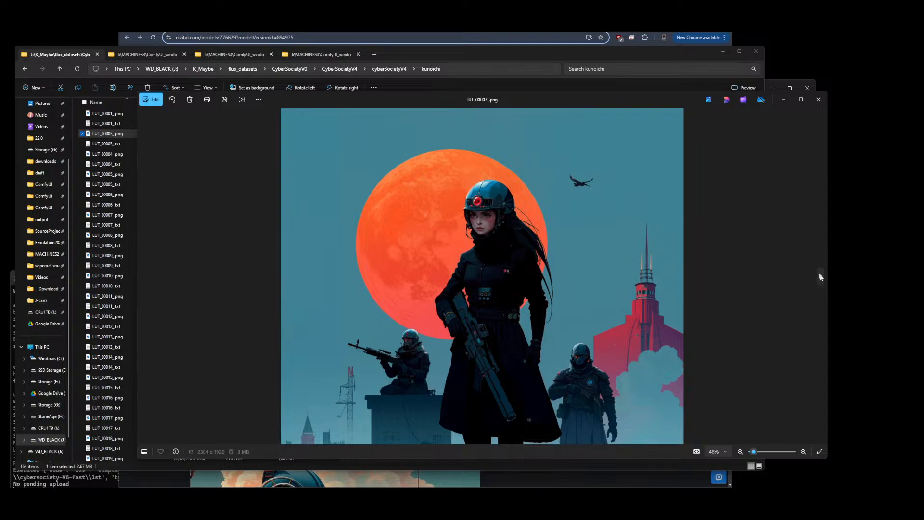
pyautogui.click(821, 276)
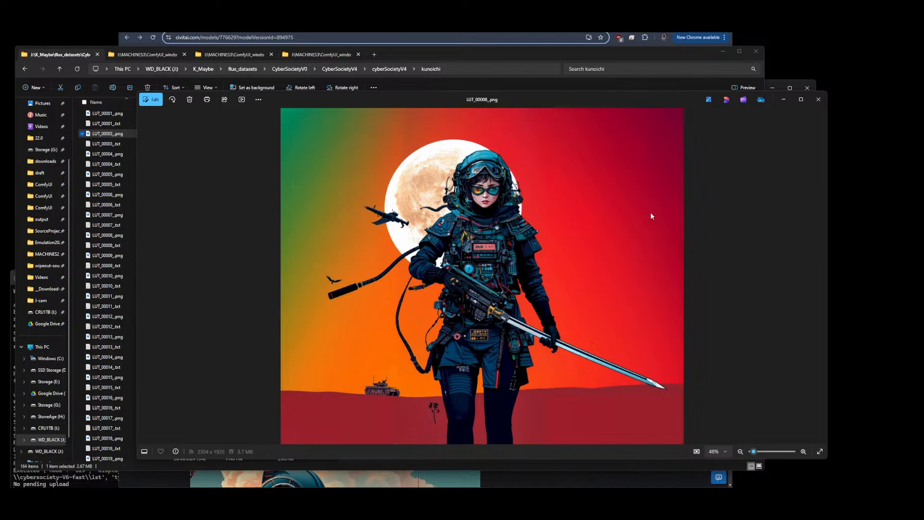
pyautogui.click(820, 277)
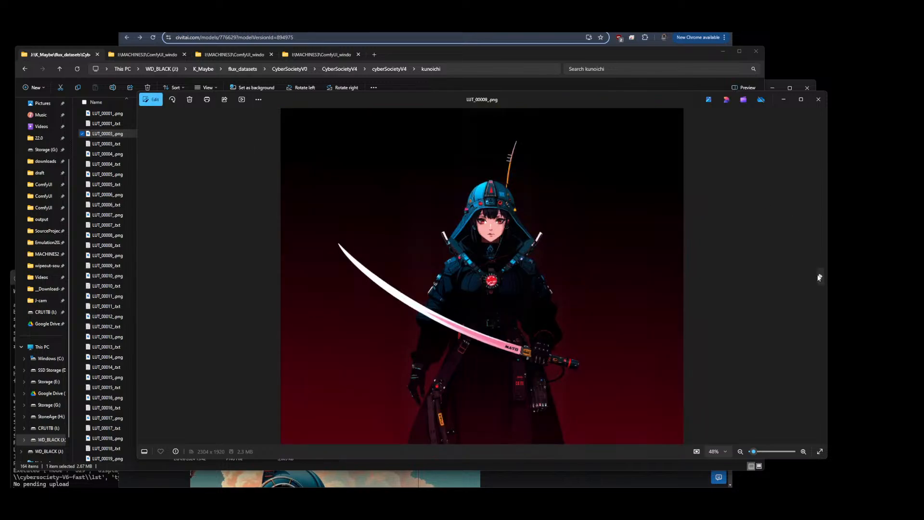
pyautogui.click(820, 277)
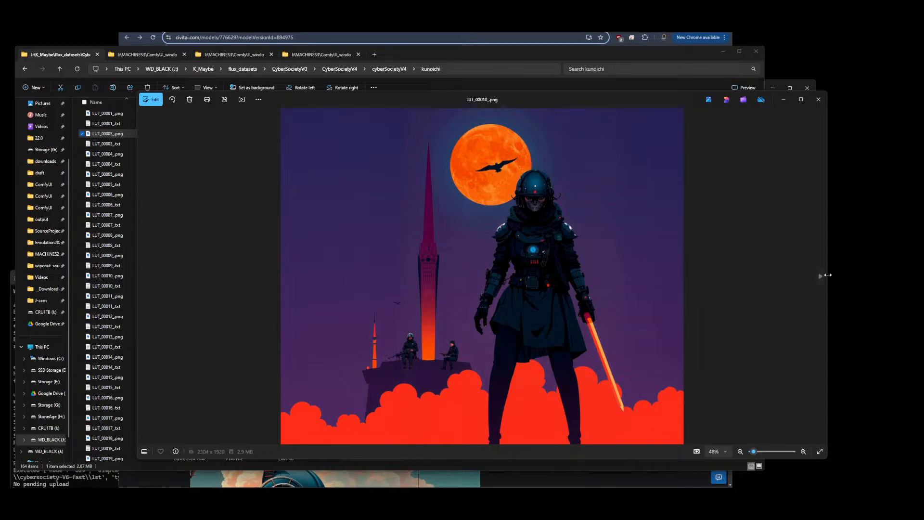
pyautogui.click(821, 276)
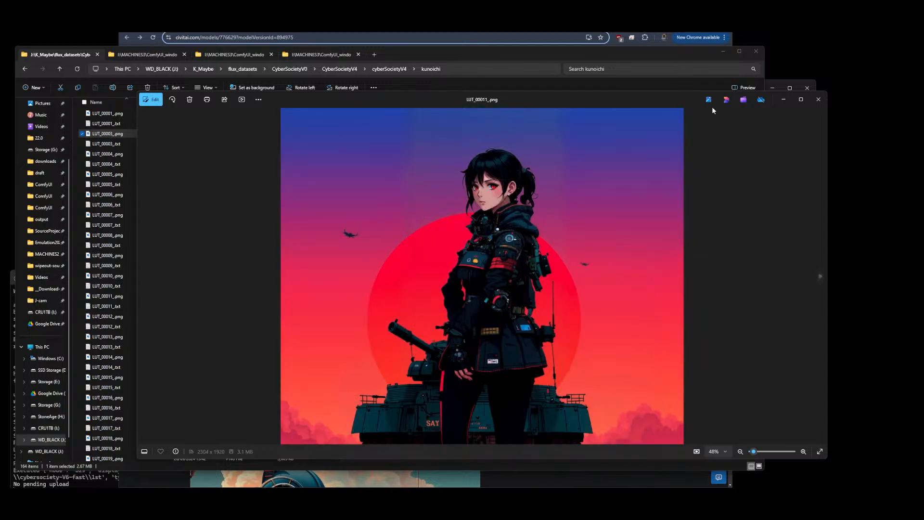
pyautogui.click(107, 338)
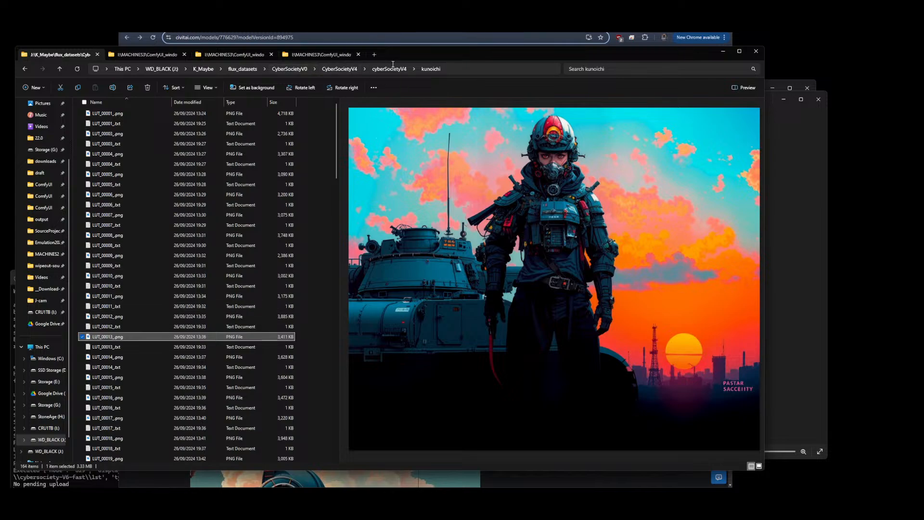
# Switch to the Civitai page and highlight the V4 and V55 version notes, then preview LUT_00007
pyautogui.click(325, 34)
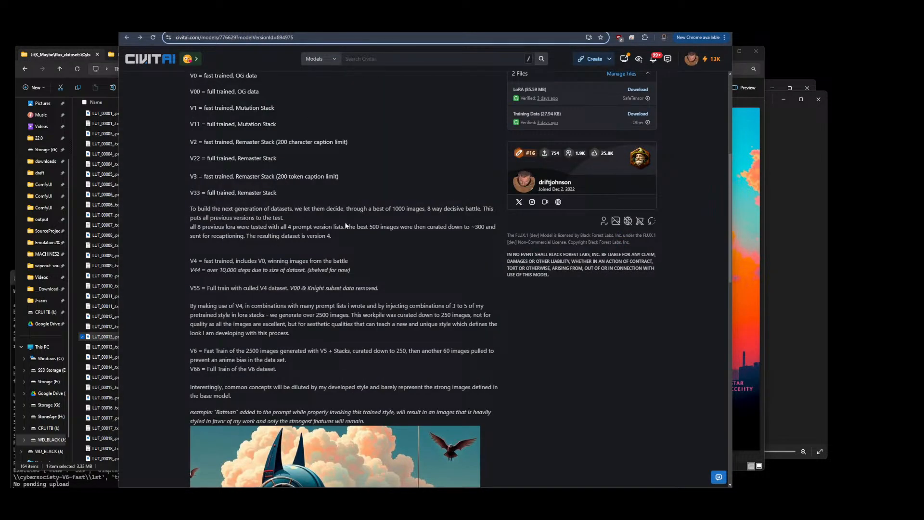
pyautogui.moveTo(352, 268); pyautogui.dragTo(269, 271)
pyautogui.click(301, 291)
pyautogui.moveTo(188, 288); pyautogui.dragTo(298, 287)
pyautogui.click(299, 288)
pyautogui.click(93, 218)
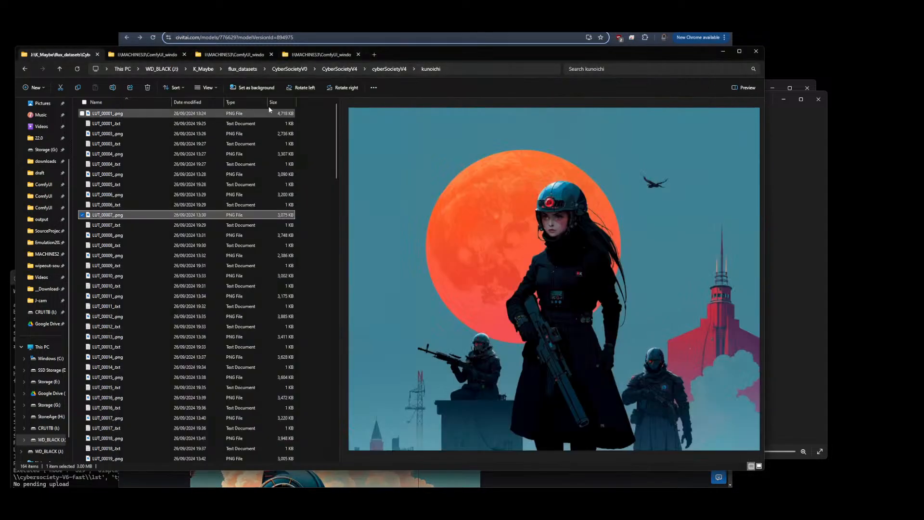
# Navigate up from the kunoichi folder through cyberSocietyV4 and CyberSocietyV4 to the CyberSocietyV0 datasets folder
pyautogui.click(385, 70)
pyautogui.click(114, 115)
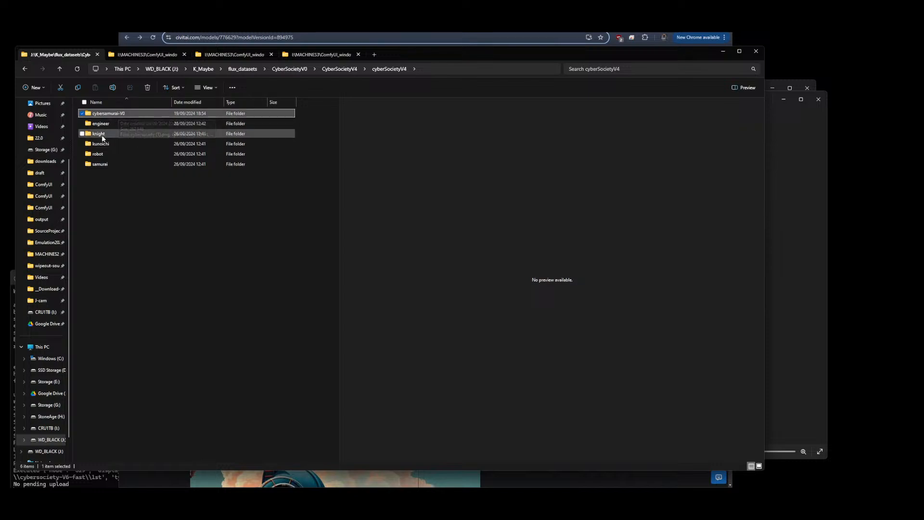
pyautogui.click(102, 135)
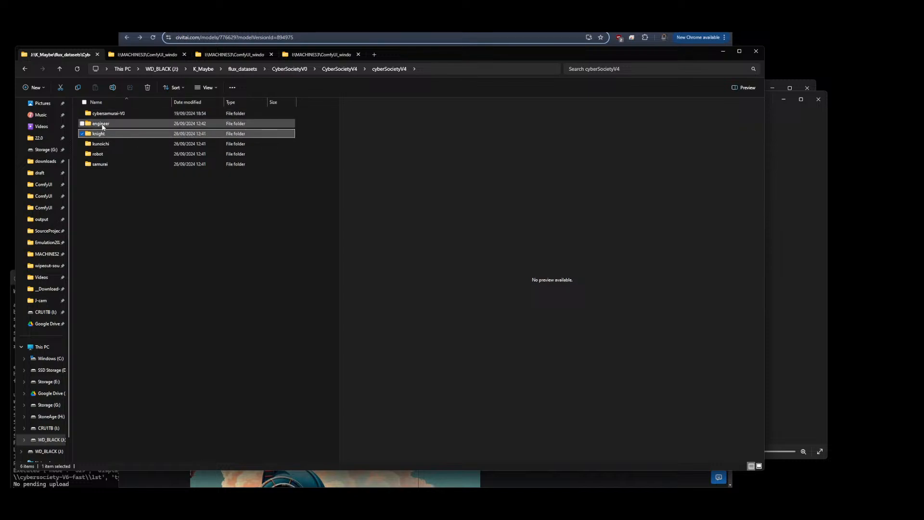
pyautogui.click(349, 70)
pyautogui.click(348, 69)
pyautogui.click(332, 221)
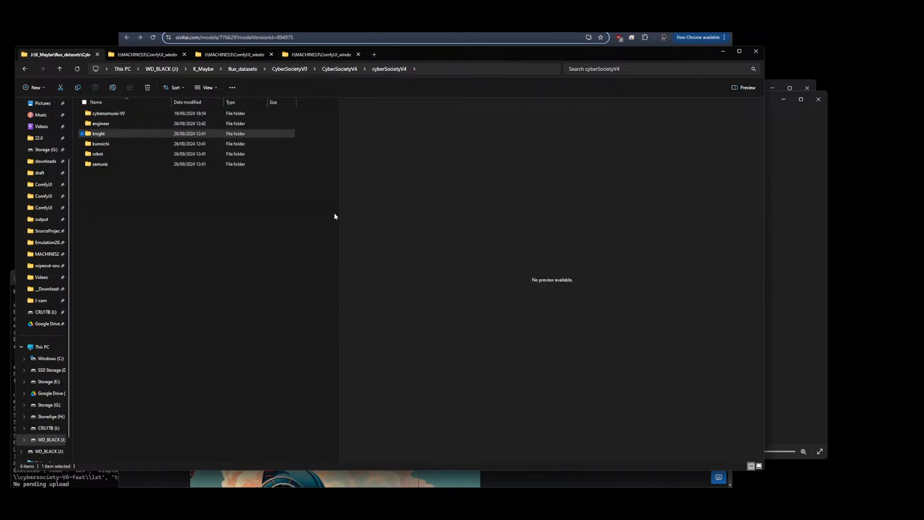
pyautogui.click(343, 72)
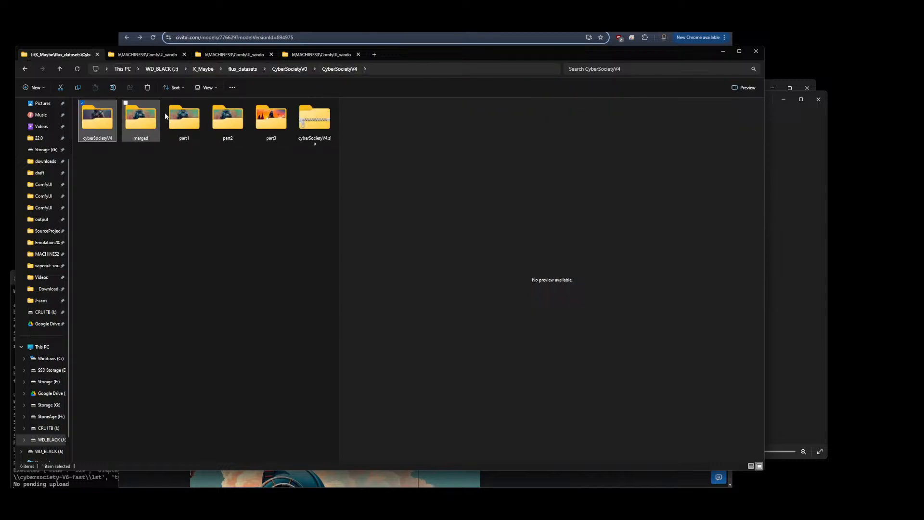
pyautogui.click(301, 70)
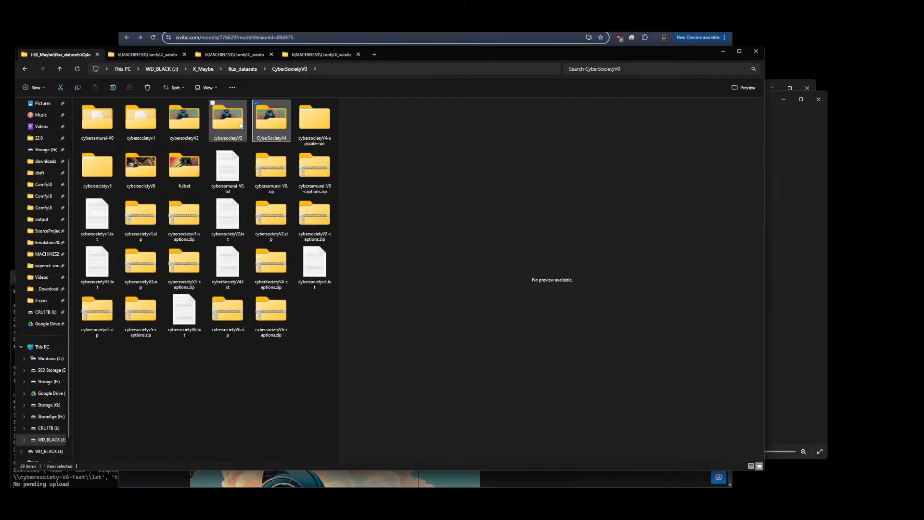
# Open the cybersocietyv5 dataset folder, then switch to the Civitai model page and scroll to the version notes
pyautogui.doubleClick(106, 177)
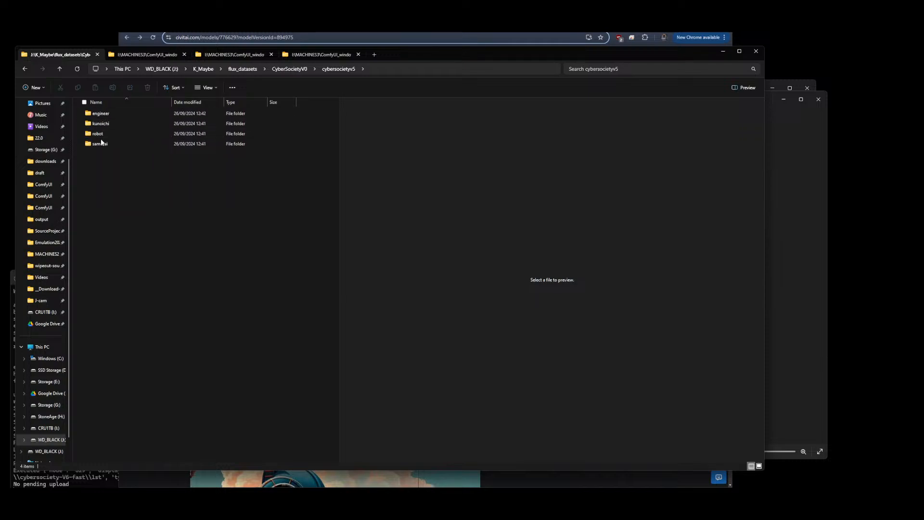
pyautogui.hotkey('alt', 'Tab')
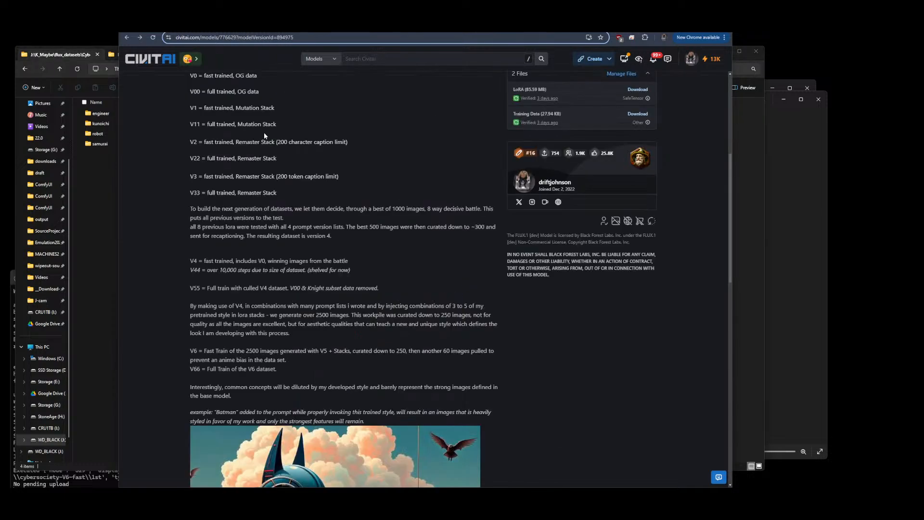
pyautogui.scroll(5, 362, 200)
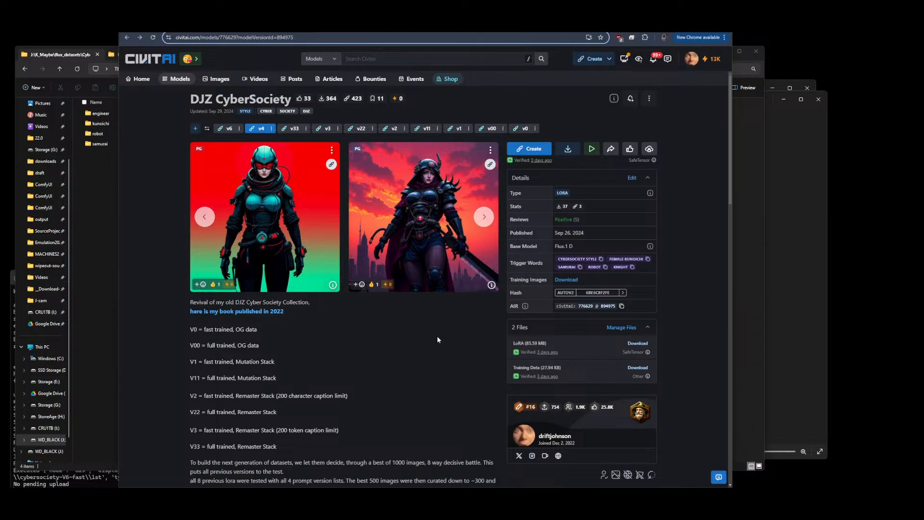
pyautogui.scroll(-6, 430, 219)
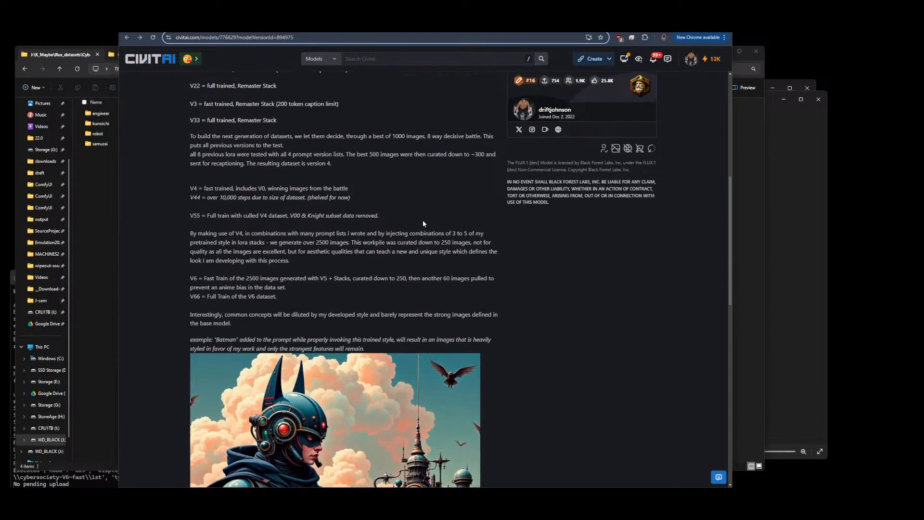
# Highlight the V55 and V4 version notes on the DJZ CyberSociety page
pyautogui.moveTo(207, 216); pyautogui.dragTo(392, 209)
pyautogui.click(402, 216)
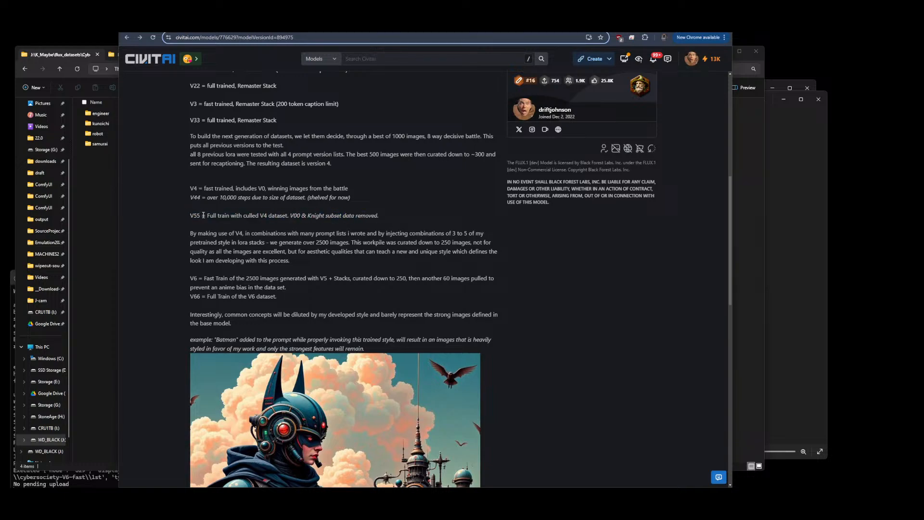
pyautogui.moveTo(191, 215); pyautogui.dragTo(378, 215)
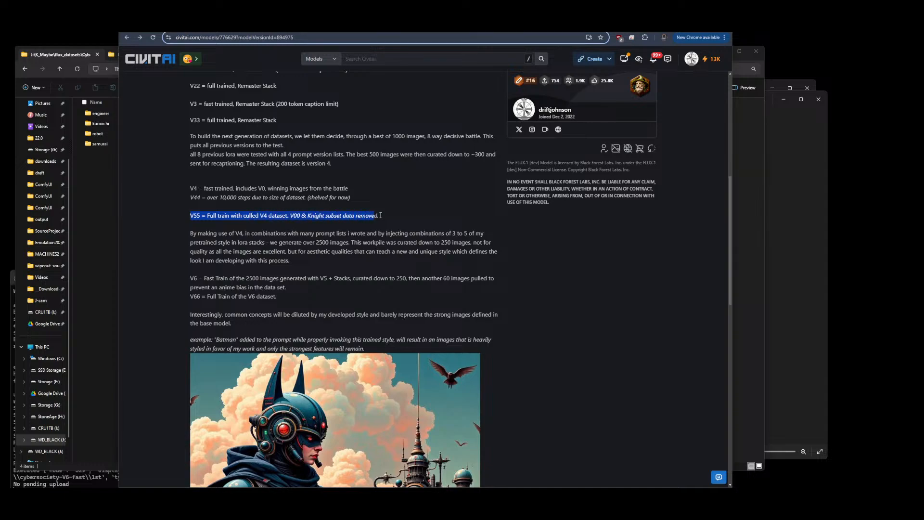
pyautogui.click(397, 215)
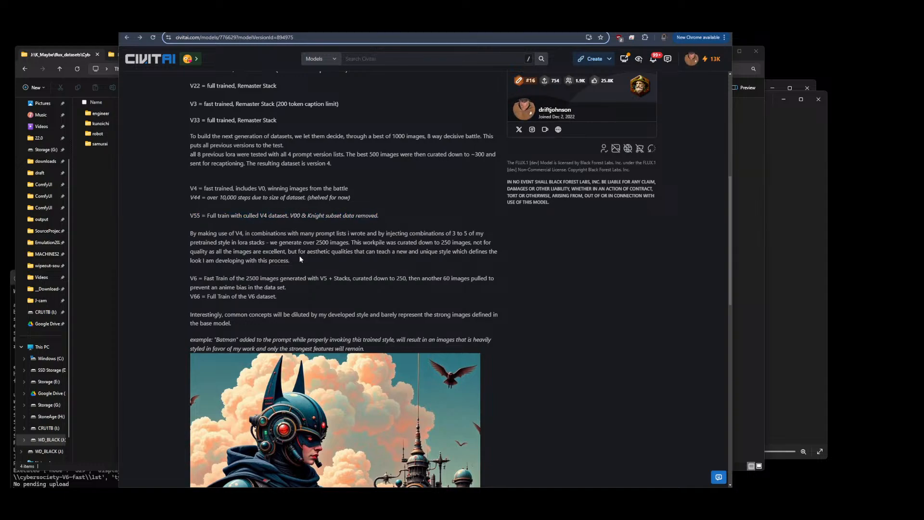
pyautogui.moveTo(188, 188); pyautogui.dragTo(337, 190)
pyautogui.moveTo(372, 215); pyautogui.dragTo(177, 216)
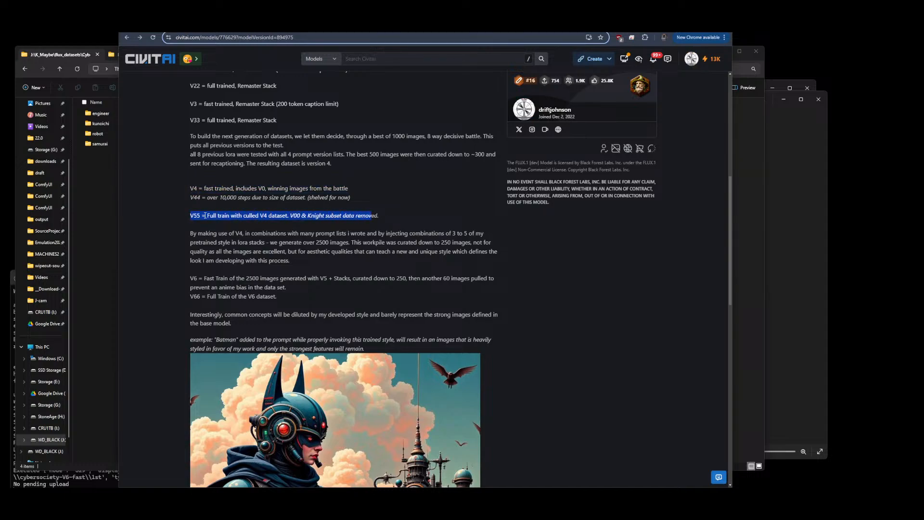
pyautogui.click(201, 216)
pyautogui.moveTo(190, 189); pyautogui.dragTo(350, 193)
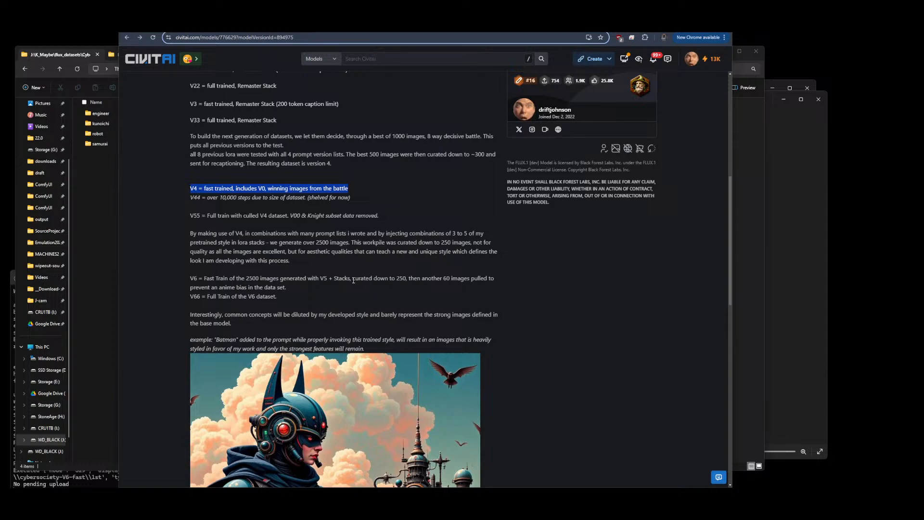
# Highlight the V6 note about the 60 extra images and the V66 full-train note
pyautogui.moveTo(414, 279); pyautogui.dragTo(495, 287)
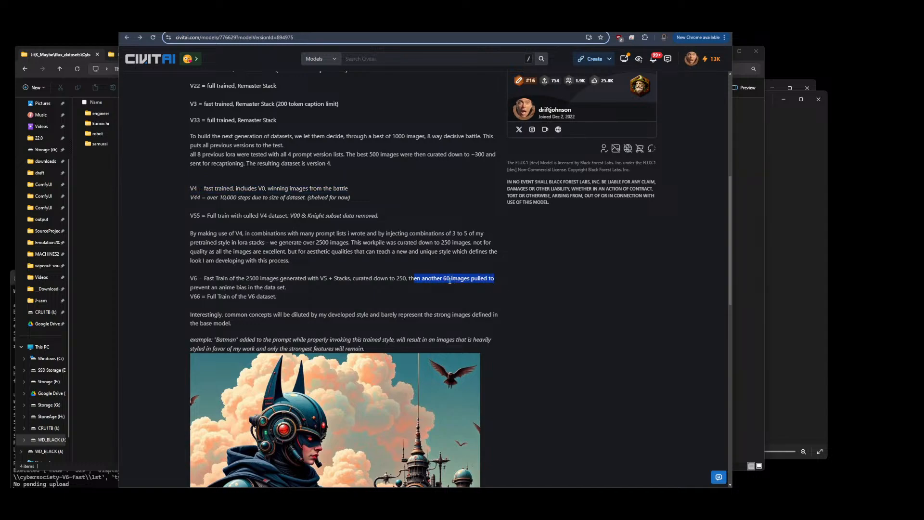
pyautogui.click(410, 280)
pyautogui.moveTo(409, 279); pyautogui.dragTo(490, 279)
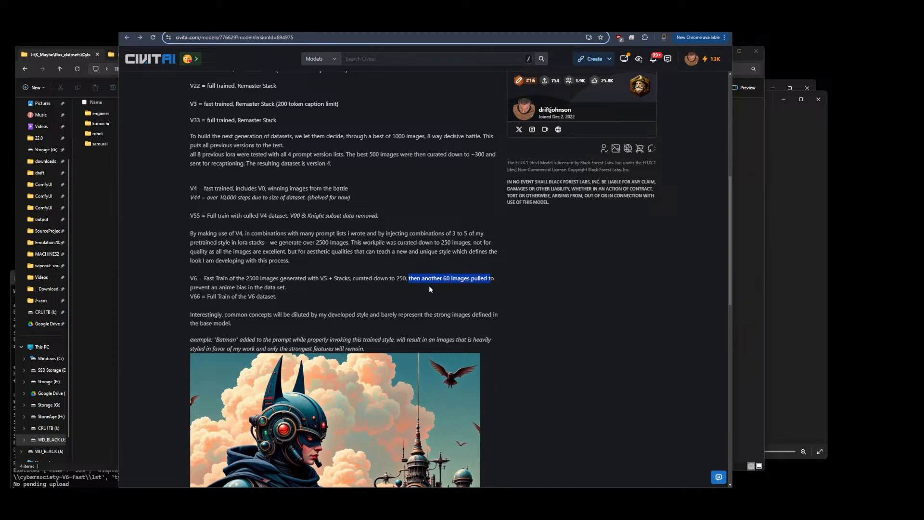
pyautogui.click(260, 286)
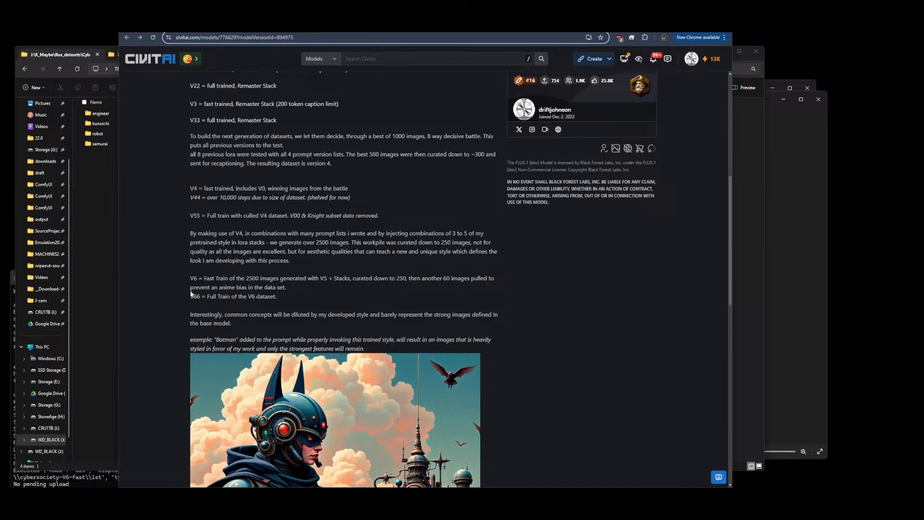
pyautogui.moveTo(191, 296); pyautogui.dragTo(252, 296)
pyautogui.moveTo(190, 279); pyautogui.dragTo(276, 296)
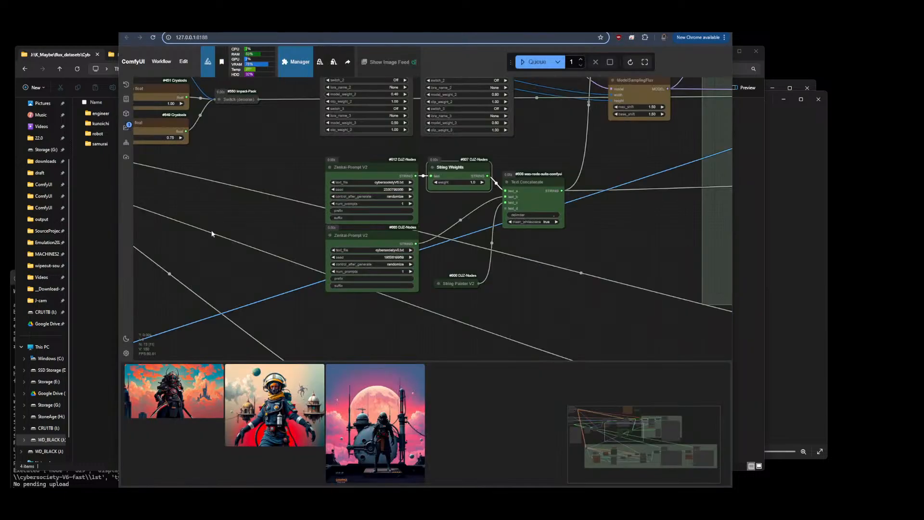
# Switch to ComfyUI and queue the workflow to generate a new image
pyautogui.scroll(-5, 221, 239)
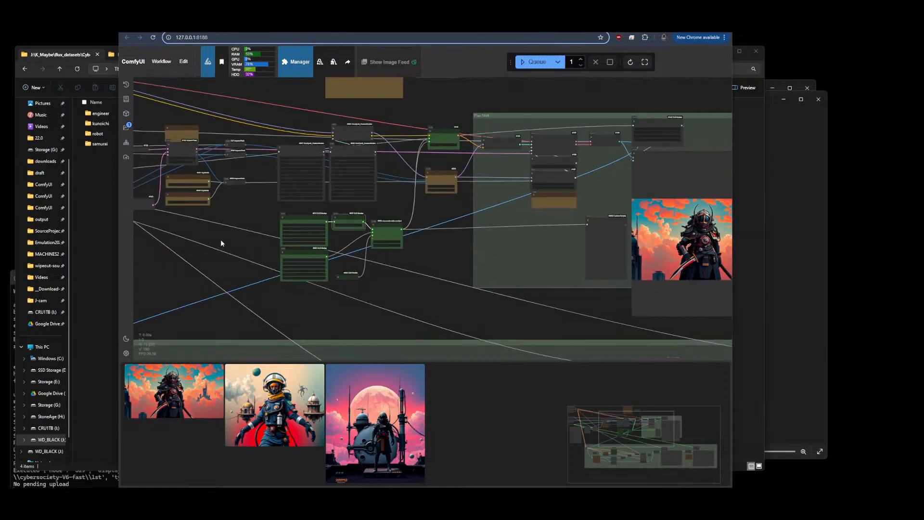
pyautogui.scroll(10, 508, 237)
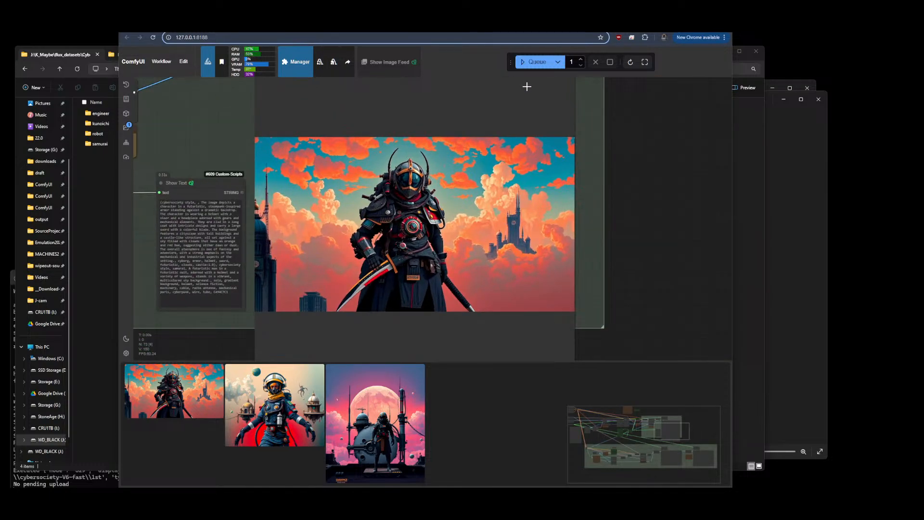
pyautogui.click(540, 64)
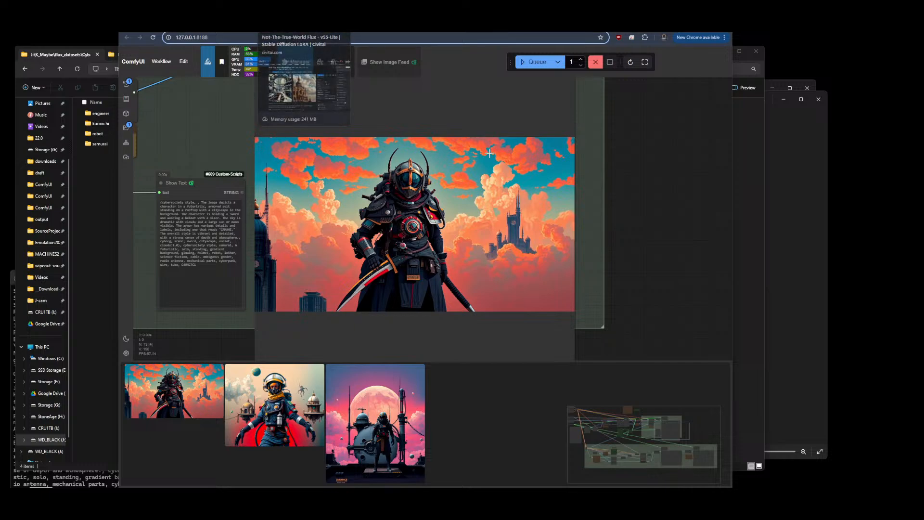
pyautogui.scroll(-15, 670, 210)
pyautogui.scroll(3, 670, 211)
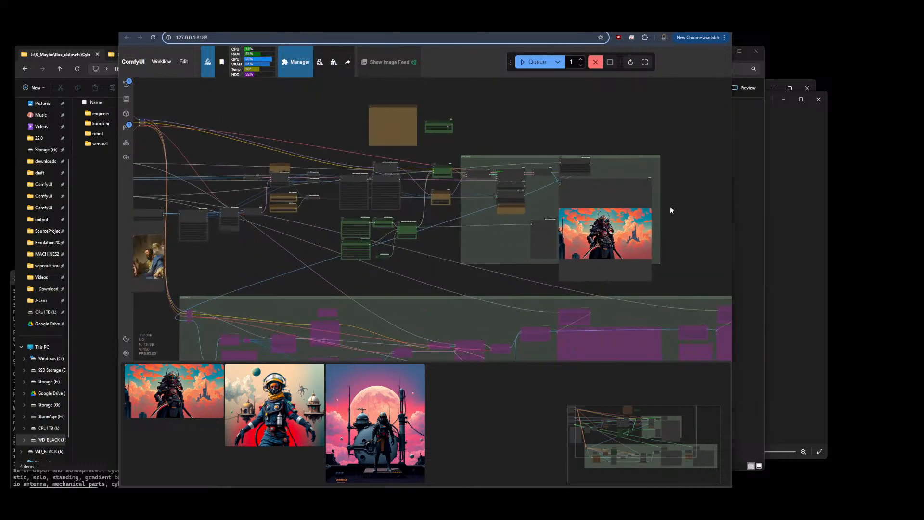
# Inspect the image resize and denoise nodes in the workflow, then queue another generation
pyautogui.scroll(5, 284, 213)
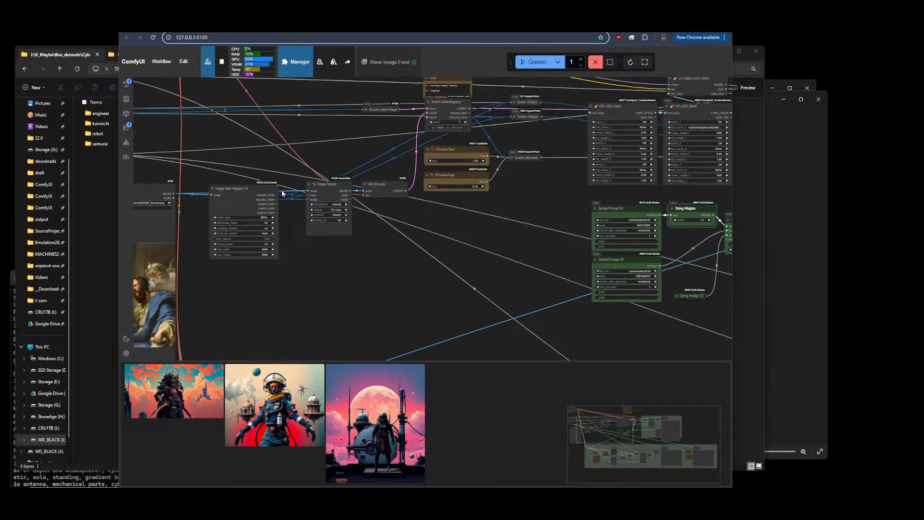
pyautogui.scroll(-10, 464, 284)
pyautogui.moveTo(463, 284); pyautogui.dragTo(377, 232)
pyautogui.scroll(10, 302, 172)
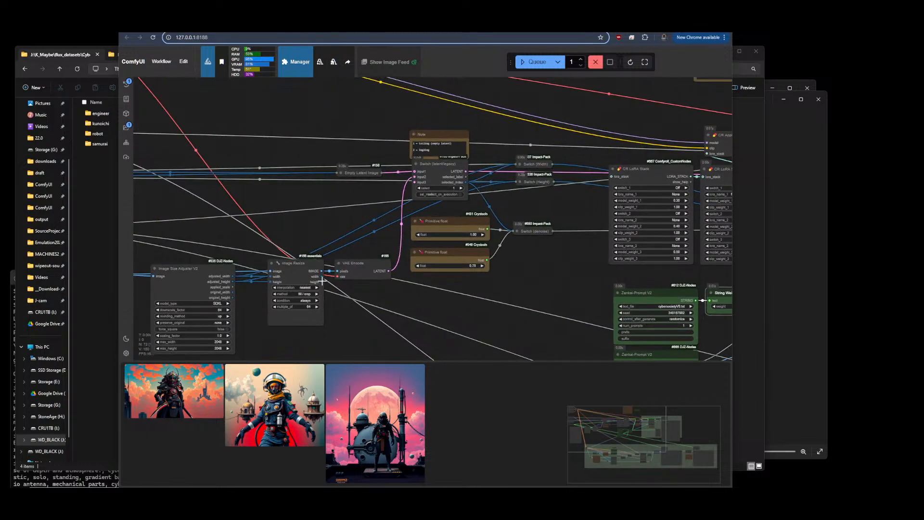
pyautogui.scroll(-10, 278, 192)
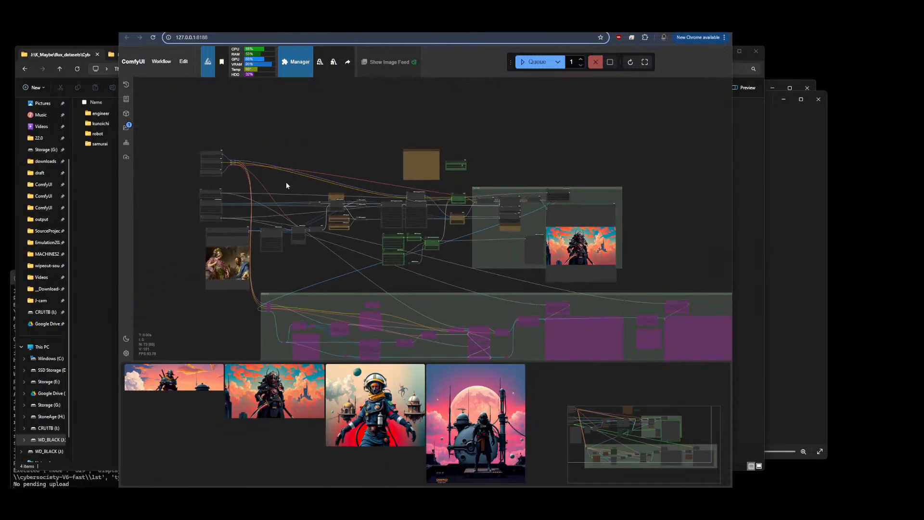
pyautogui.click(535, 62)
# Zoom in on the latest output and the denoise values, then queue the workflow once more
pyautogui.scroll(5, 620, 212)
pyautogui.scroll(5, 571, 217)
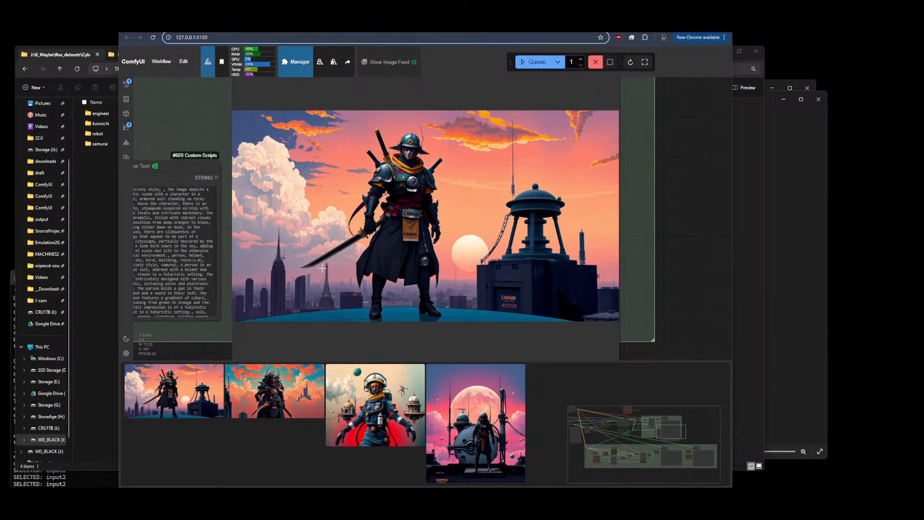
pyautogui.scroll(-7, 542, 241)
pyautogui.scroll(-8, 626, 156)
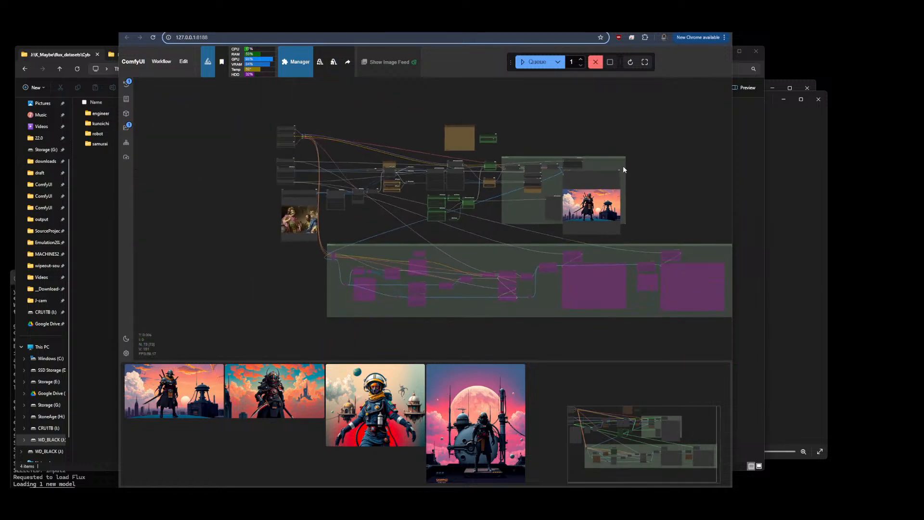
pyautogui.scroll(10, 375, 157)
pyautogui.scroll(2, 391, 156)
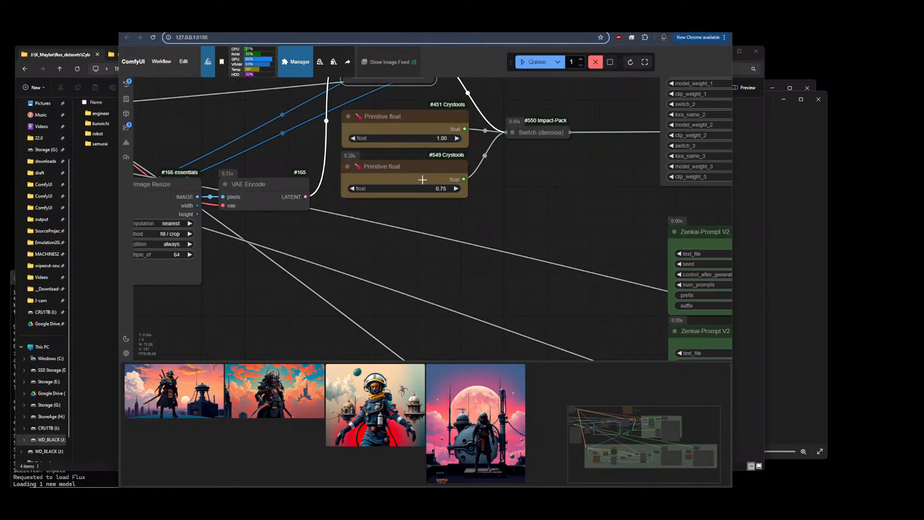
pyautogui.scroll(-6, 414, 183)
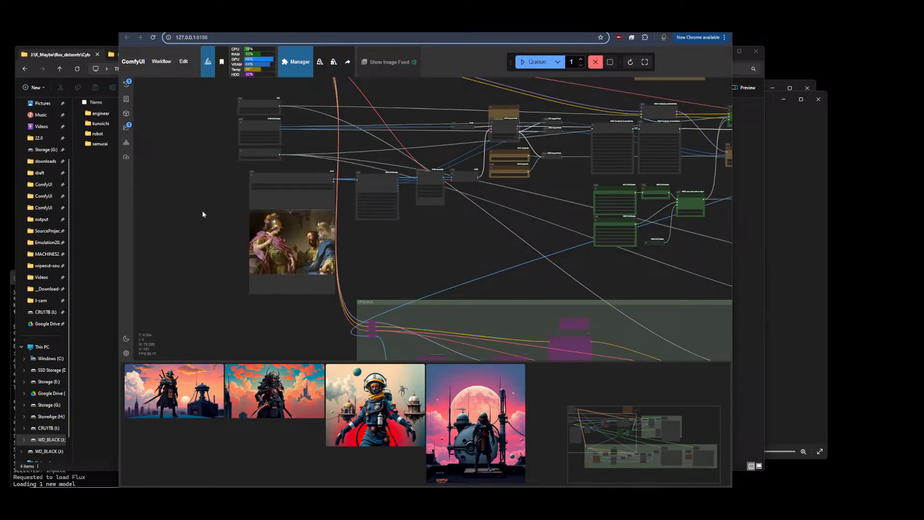
pyautogui.scroll(-4, 202, 210)
pyautogui.scroll(8, 610, 225)
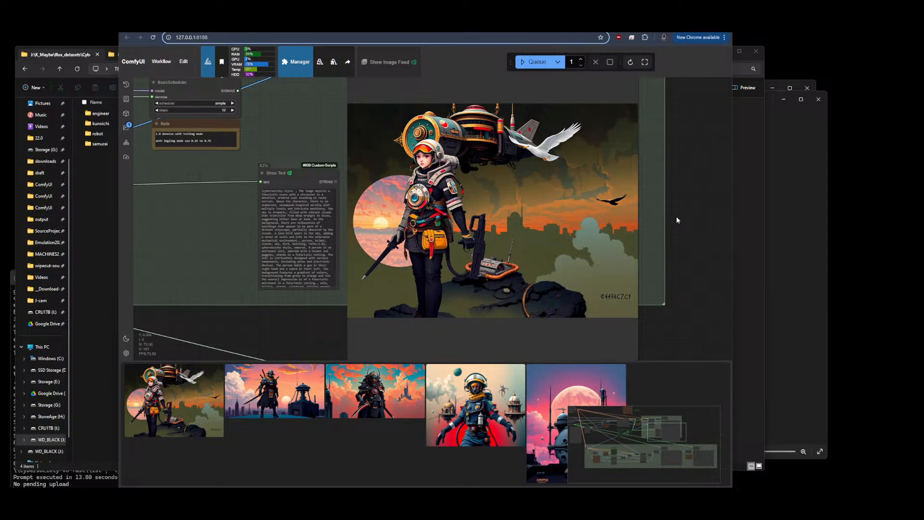
pyautogui.hotkey('ctrl', 'Return')
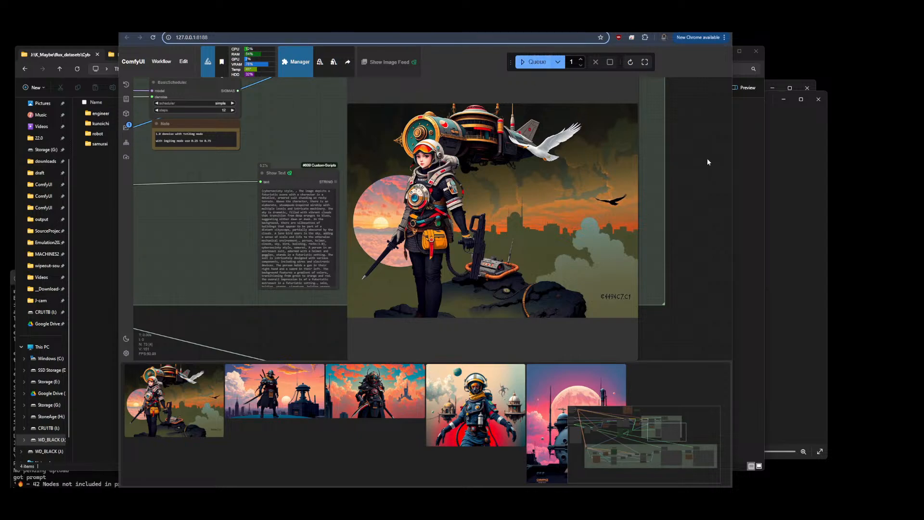
# Return to the file browser, go up to CyberSocietyV0 and open the cybersocietyV6 dataset folder
pyautogui.click(765, 212)
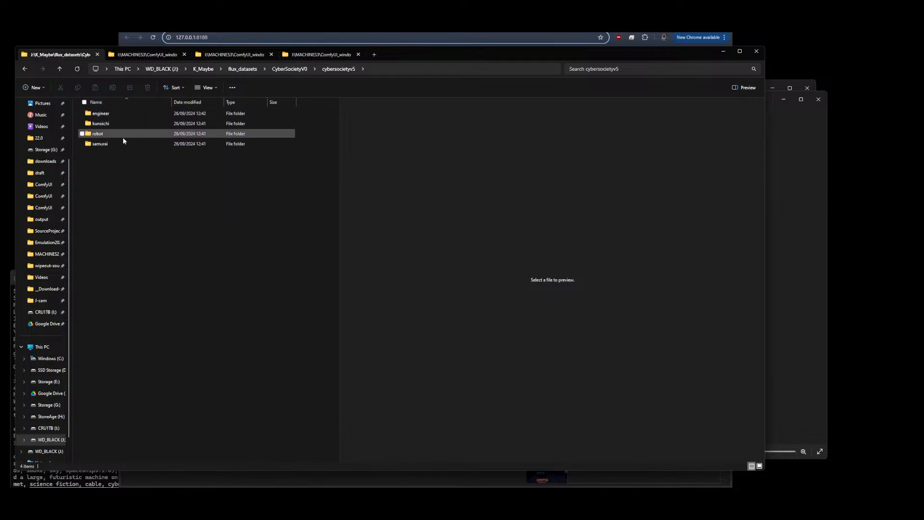
pyautogui.click(289, 69)
pyautogui.doubleClick(147, 177)
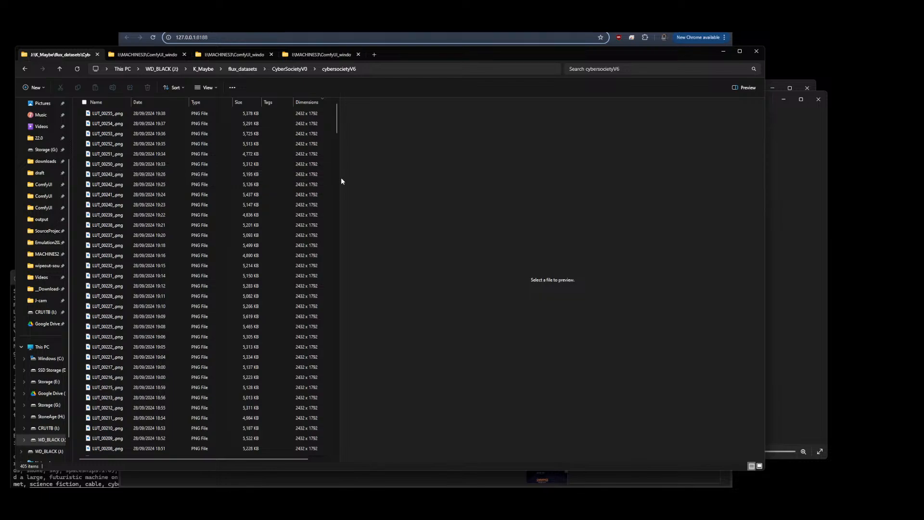
# Preview the cybersocietyV6 images from LUT_00255 down to LUT_00243
pyautogui.click(110, 115)
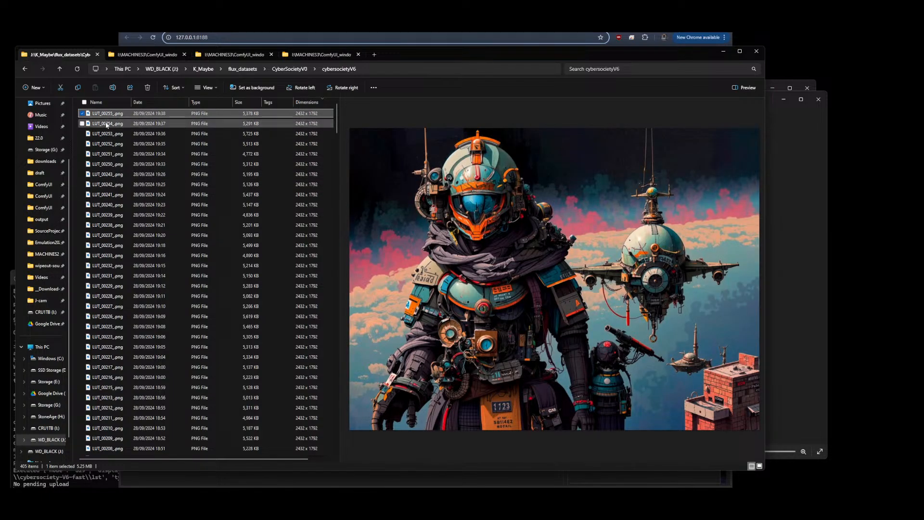
pyautogui.click(107, 125)
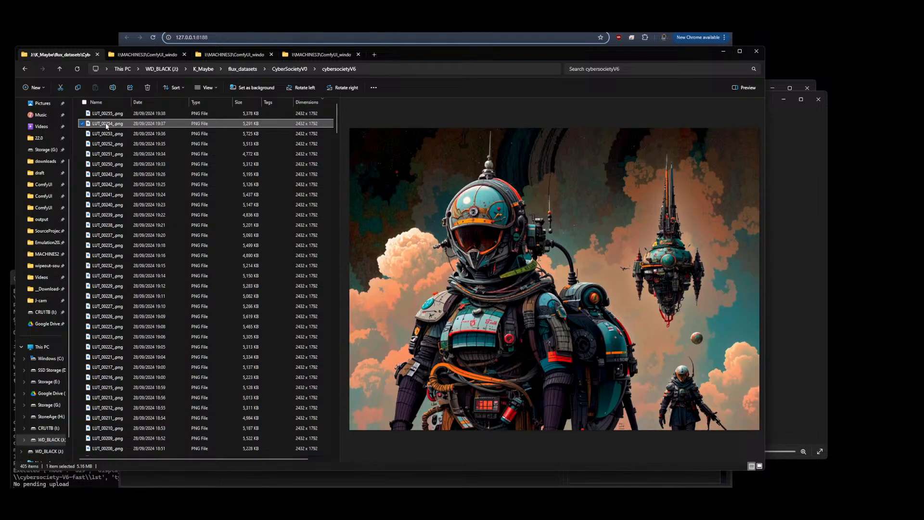
pyautogui.click(101, 137)
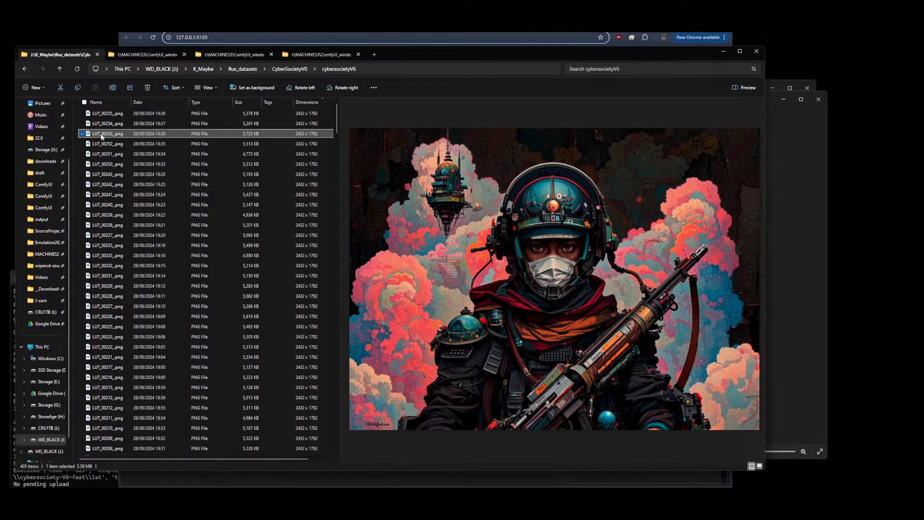
pyautogui.press('Down')
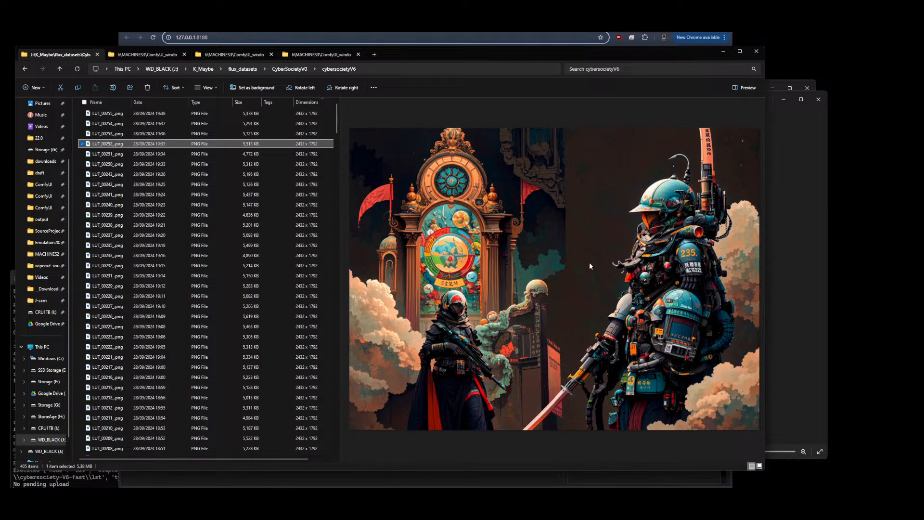
pyautogui.press('Down')
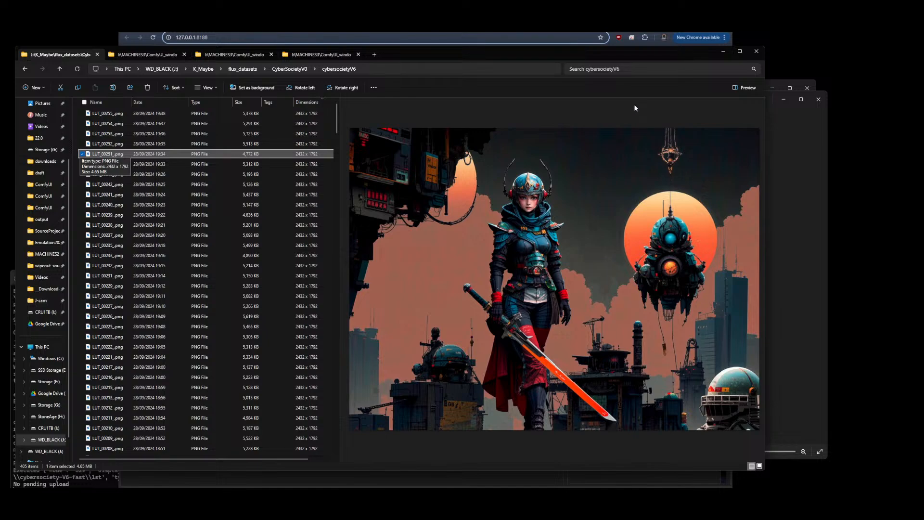
pyautogui.press('Down')
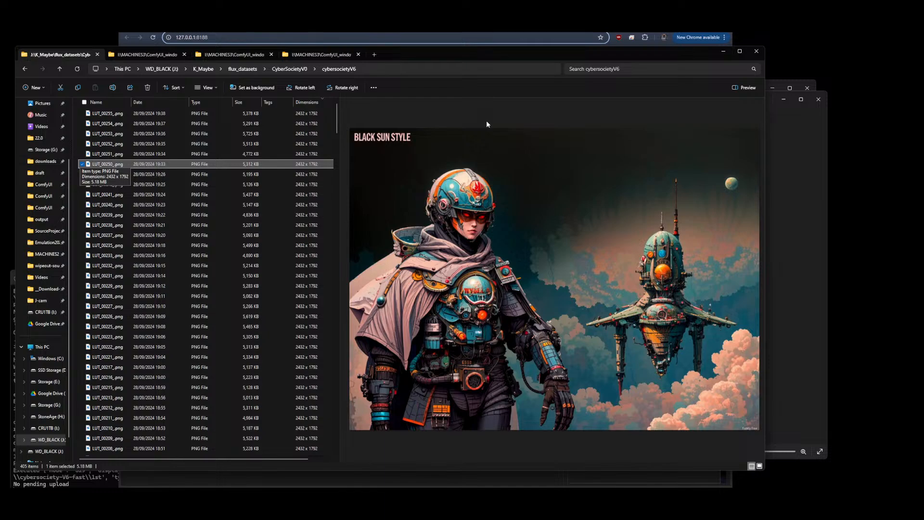
pyautogui.press('Down')
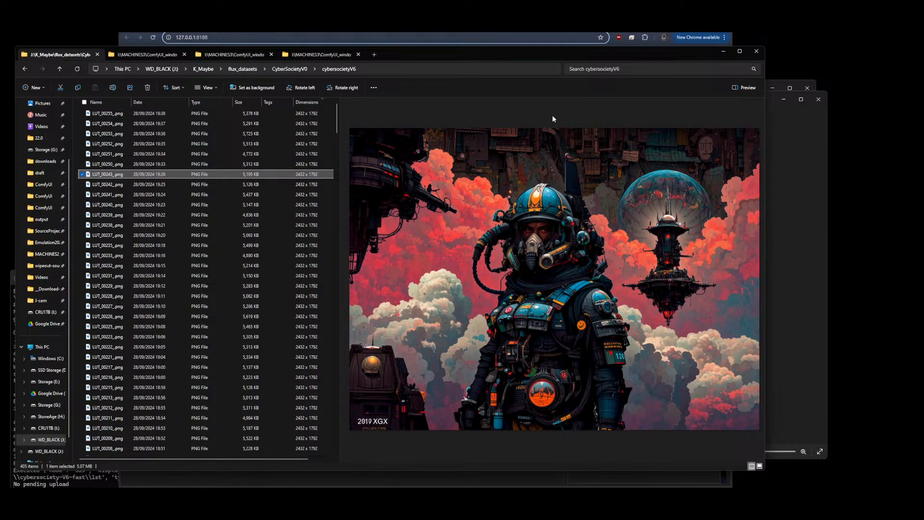
# Continue previewing the cybersocietyV6 images down to LUT_00241 and widen the preview pane
pyautogui.press('Down')
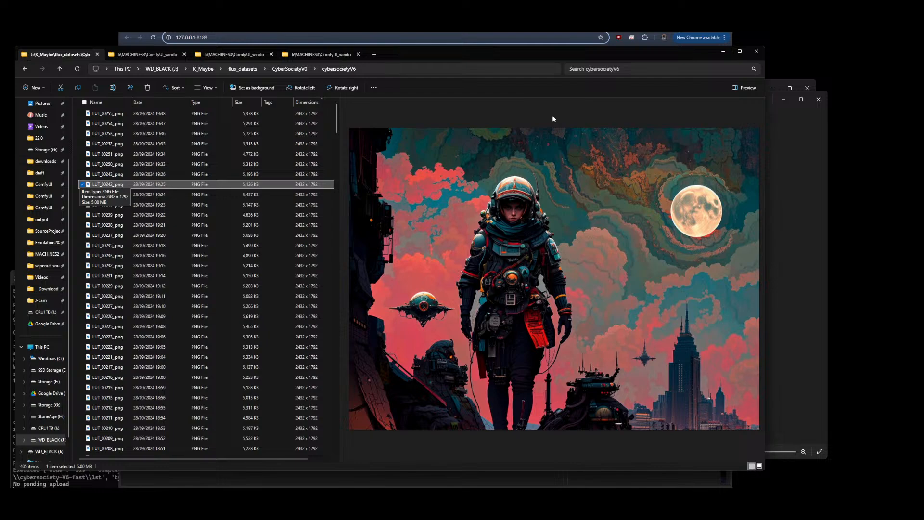
pyautogui.press('Down')
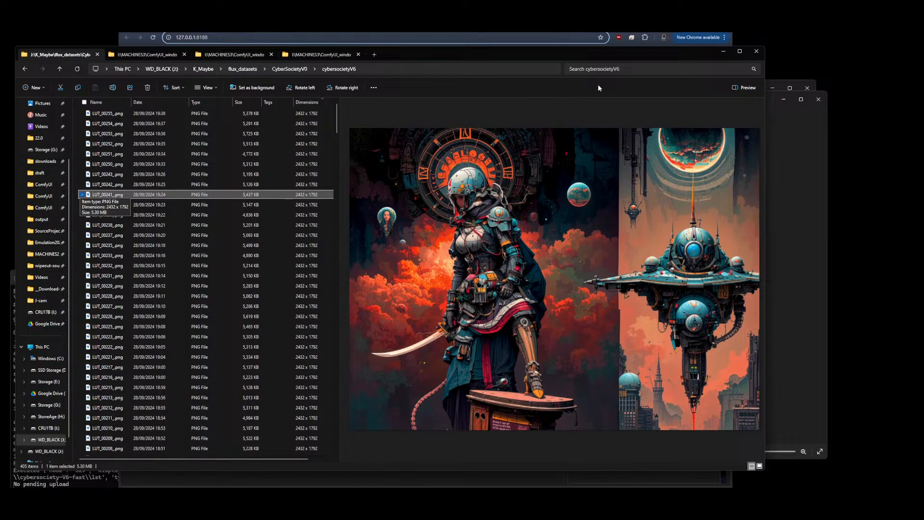
pyautogui.click(743, 51)
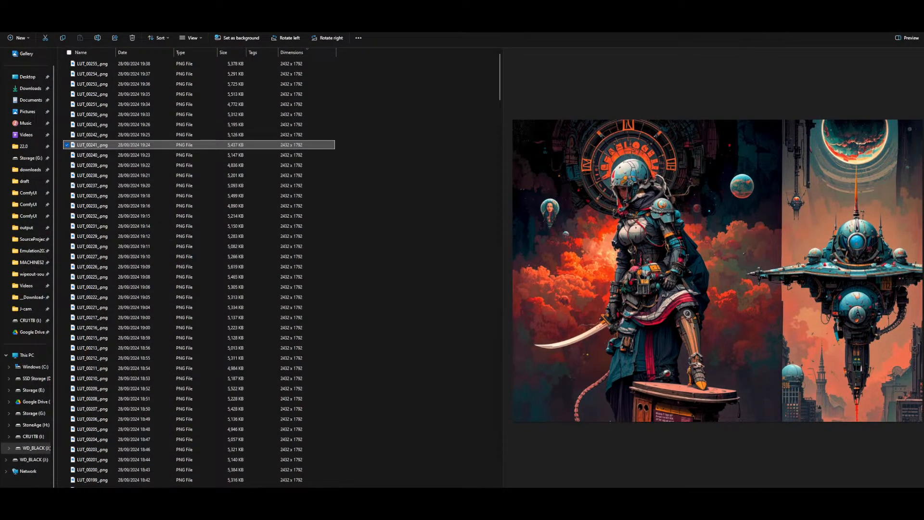
pyautogui.click(902, 2)
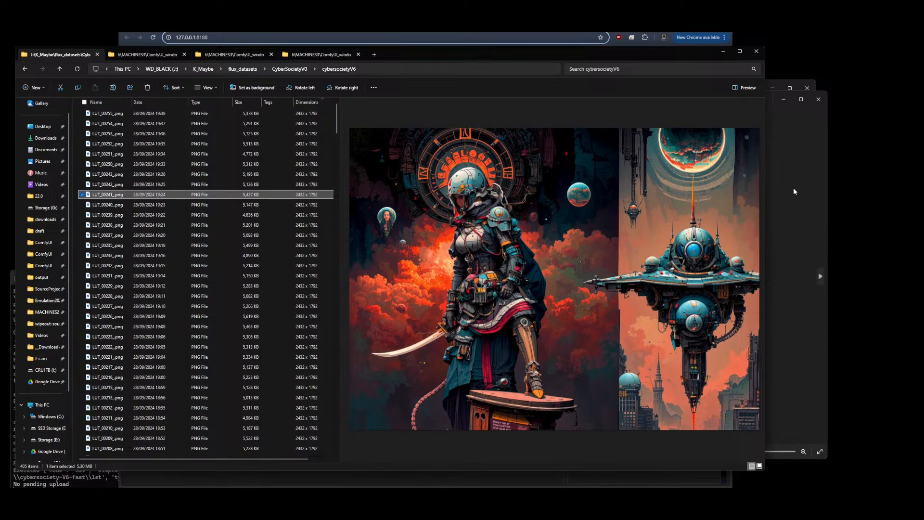
pyautogui.moveTo(769, 195); pyautogui.dragTo(798, 193)
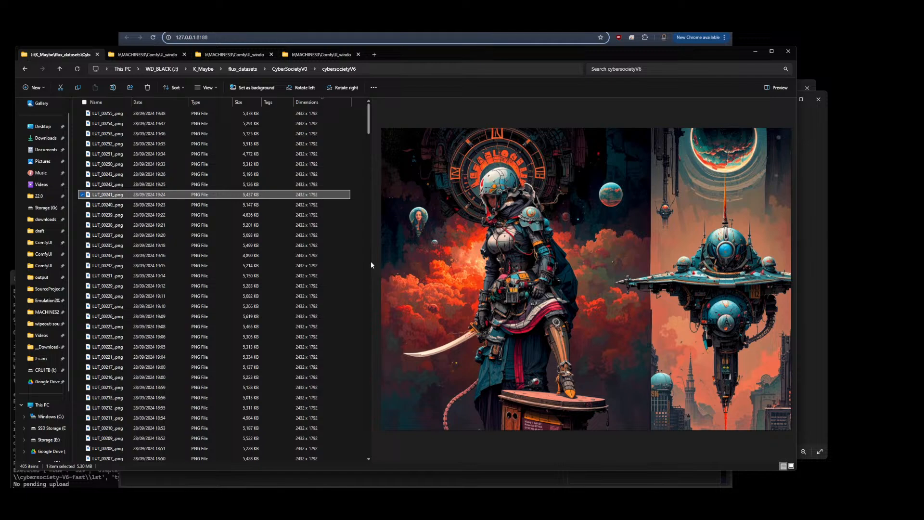
pyautogui.moveTo(366, 262); pyautogui.dragTo(336, 266)
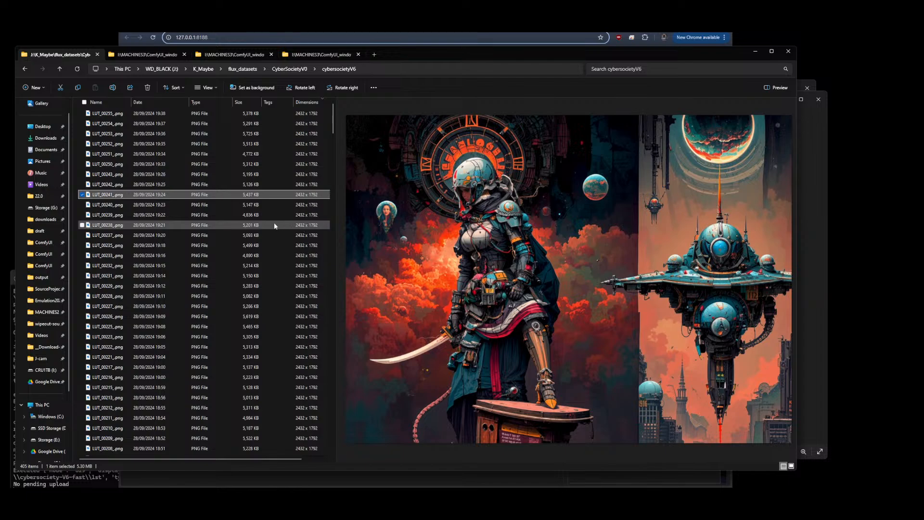
# Preview the cybersocietyV6 images one by one from LUT_00240 down to LUT_00211
pyautogui.click(114, 208)
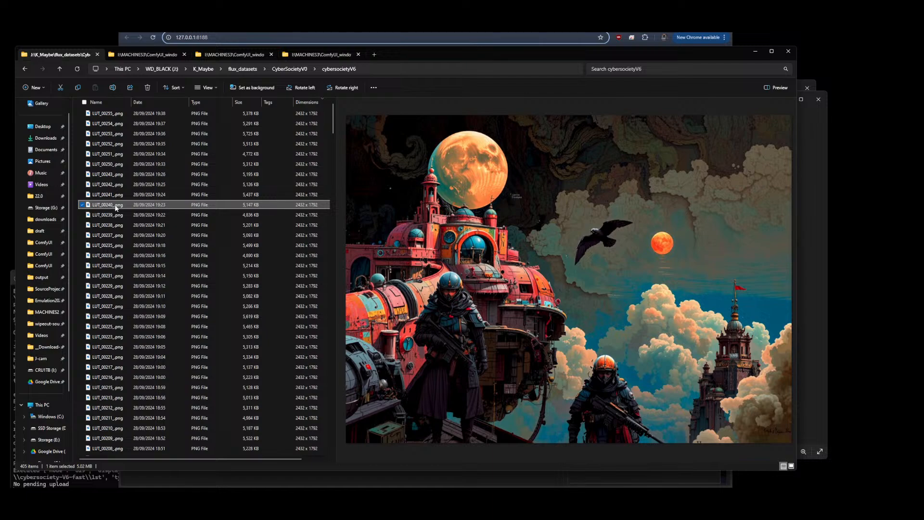
pyautogui.press('Down')
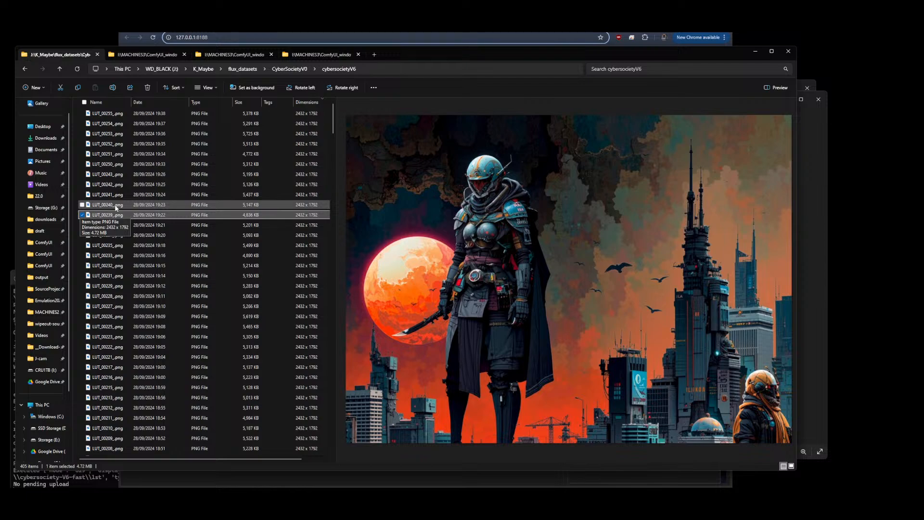
pyautogui.press('Down')
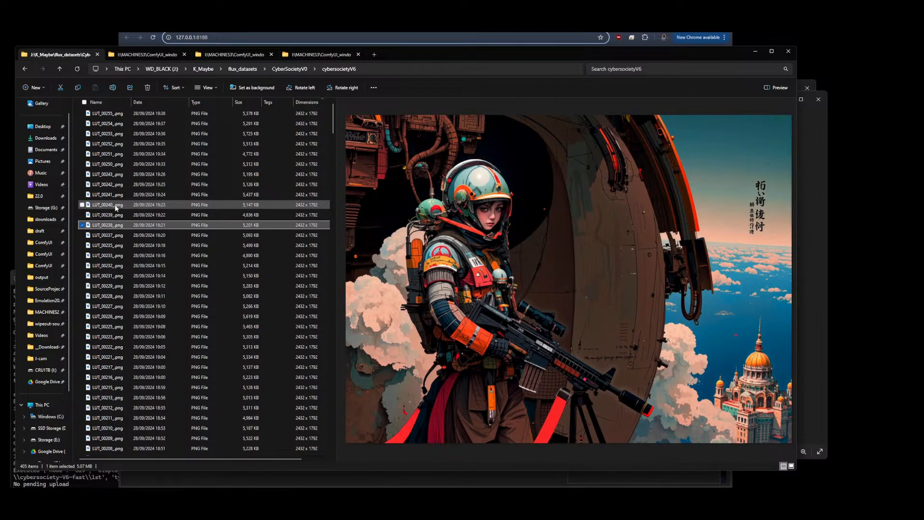
pyautogui.press('Down')
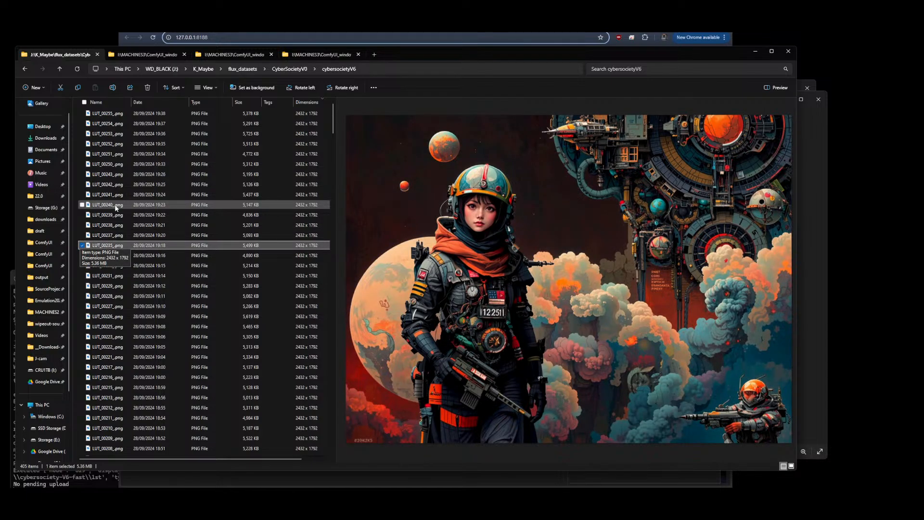
pyautogui.press('Down')
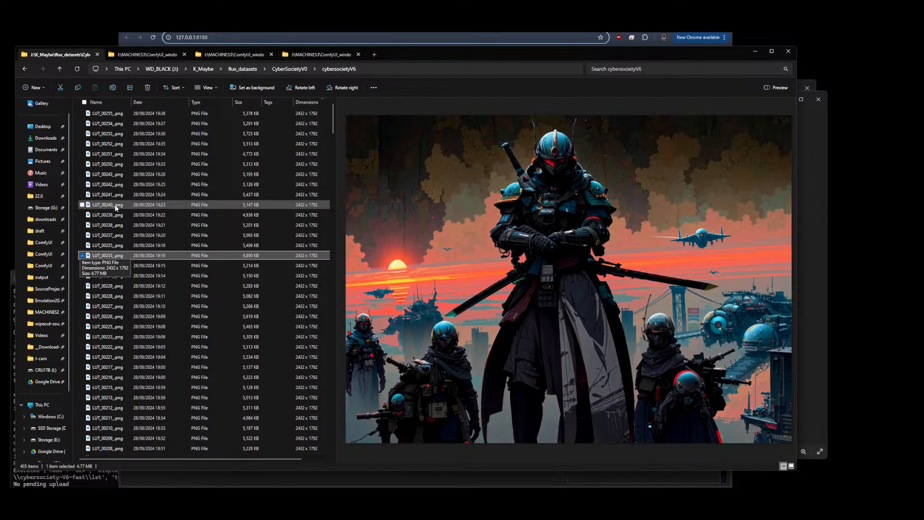
pyautogui.press('Down')
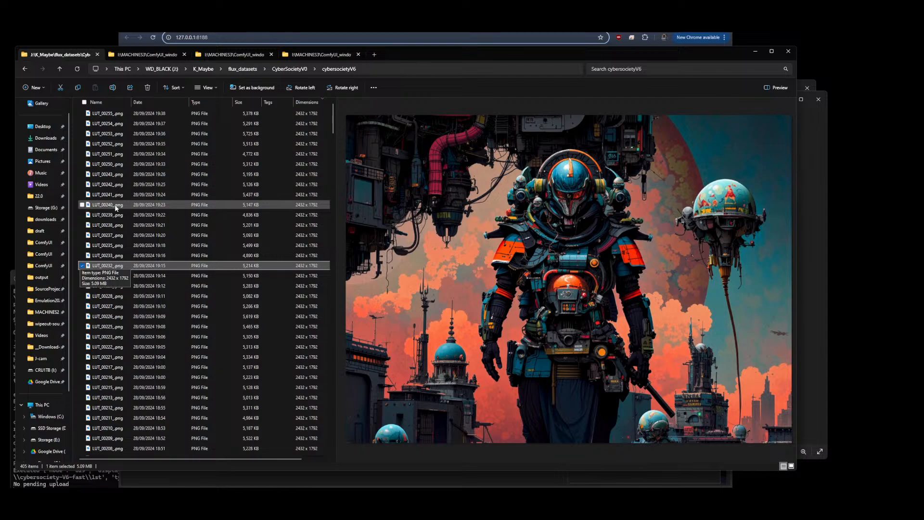
pyautogui.press('Down')
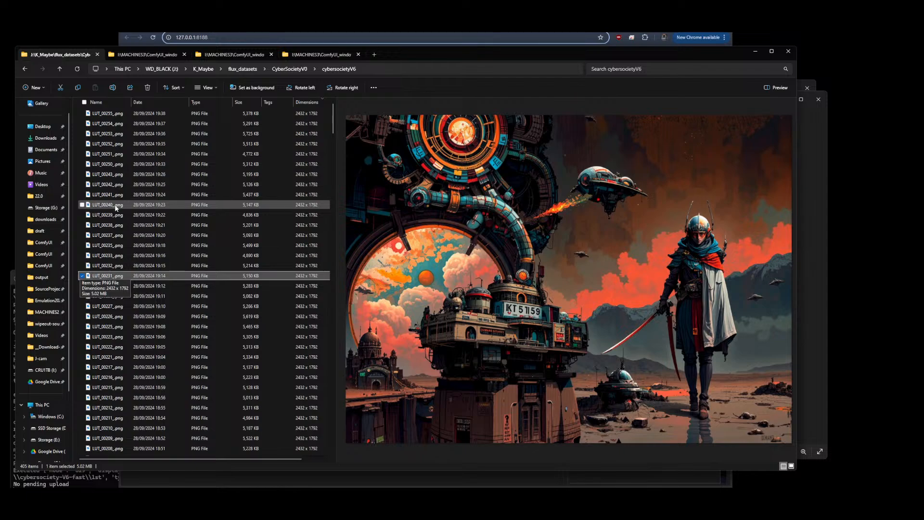
pyautogui.press('Down')
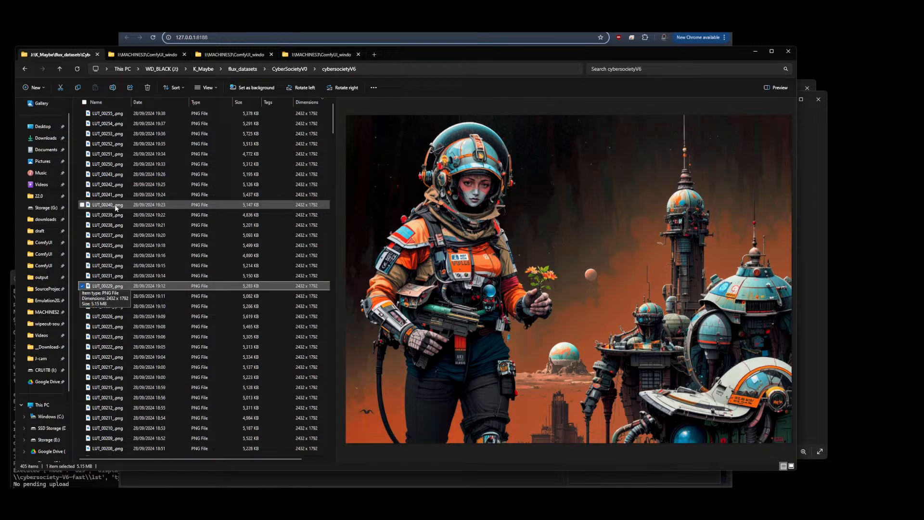
pyautogui.press('Down')
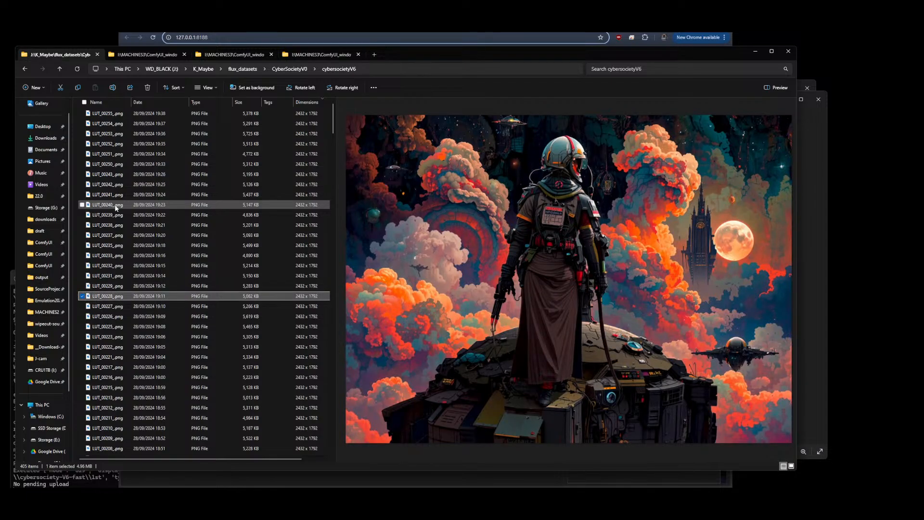
pyautogui.press('Down')
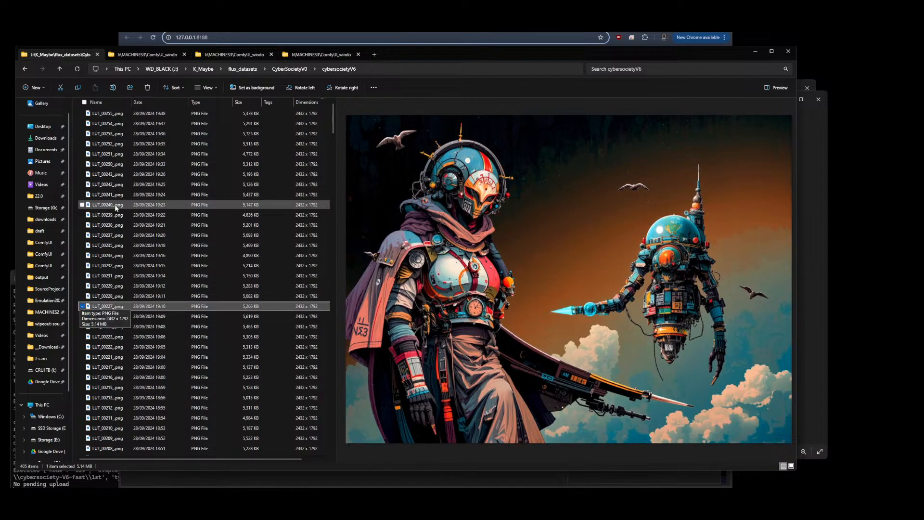
pyautogui.press('Down')
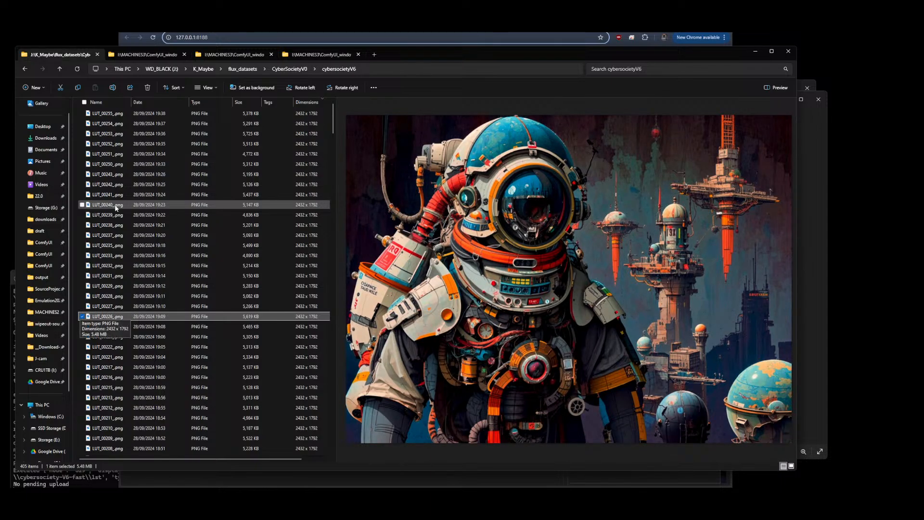
pyautogui.press('Down')
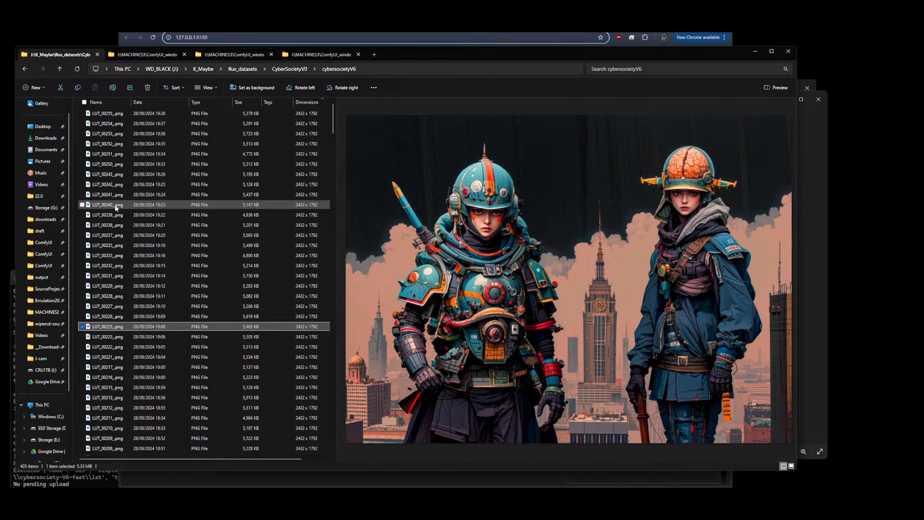
pyautogui.press('Down')
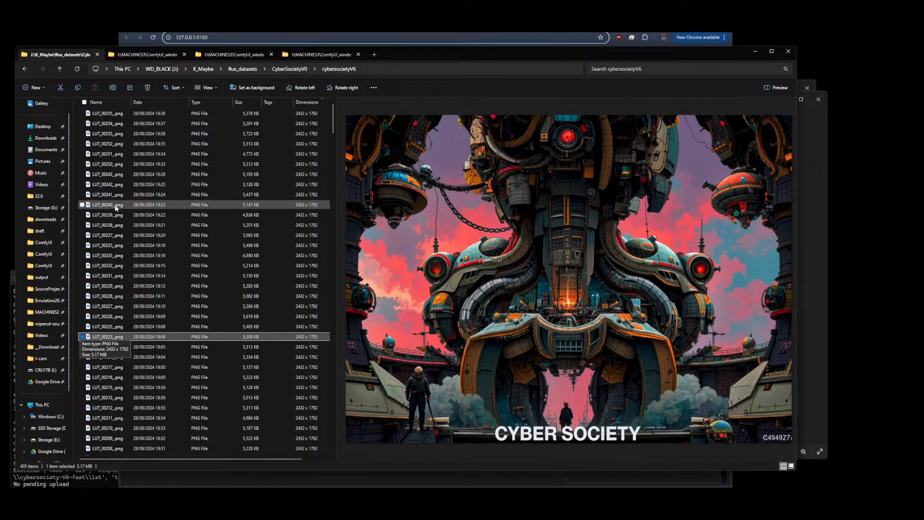
pyautogui.press('Down')
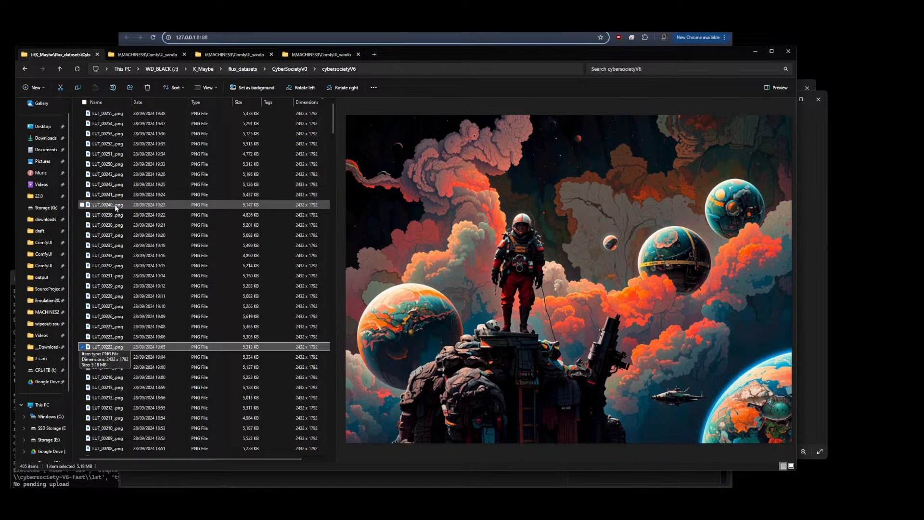
pyautogui.press('Down')
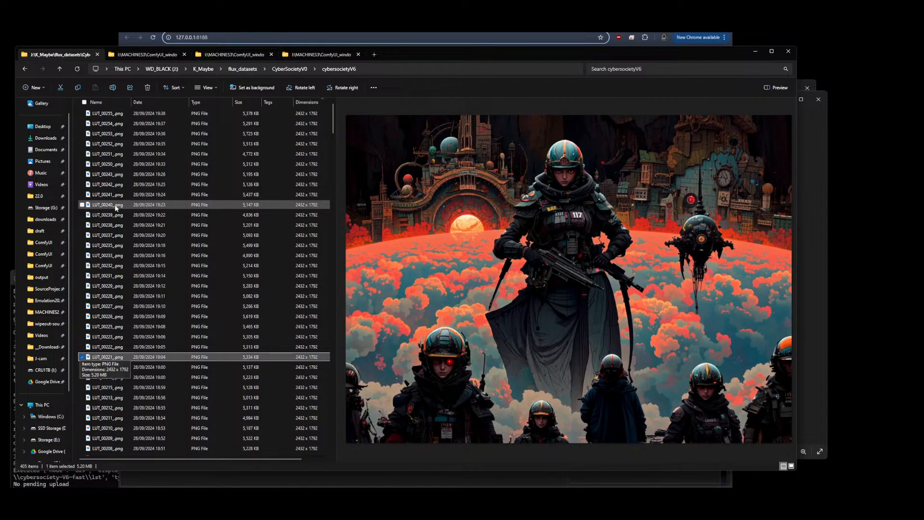
pyautogui.press('Down')
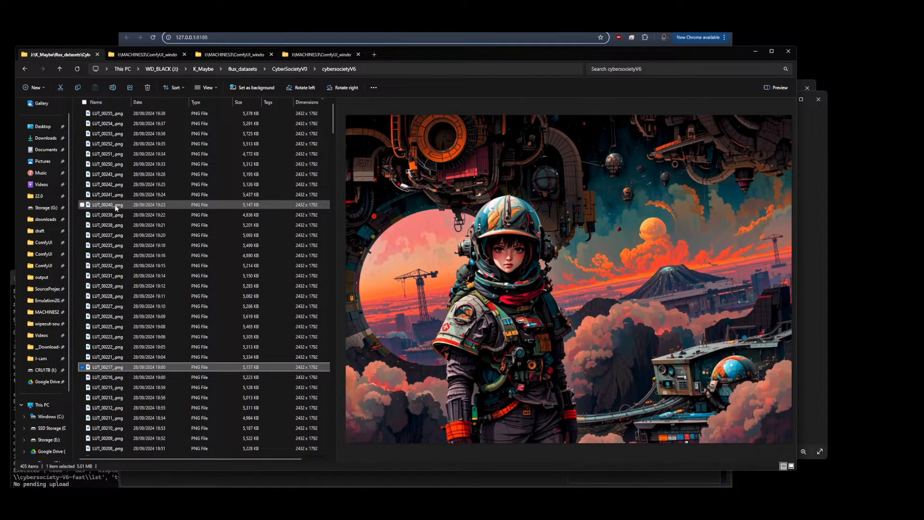
pyautogui.press('Down')
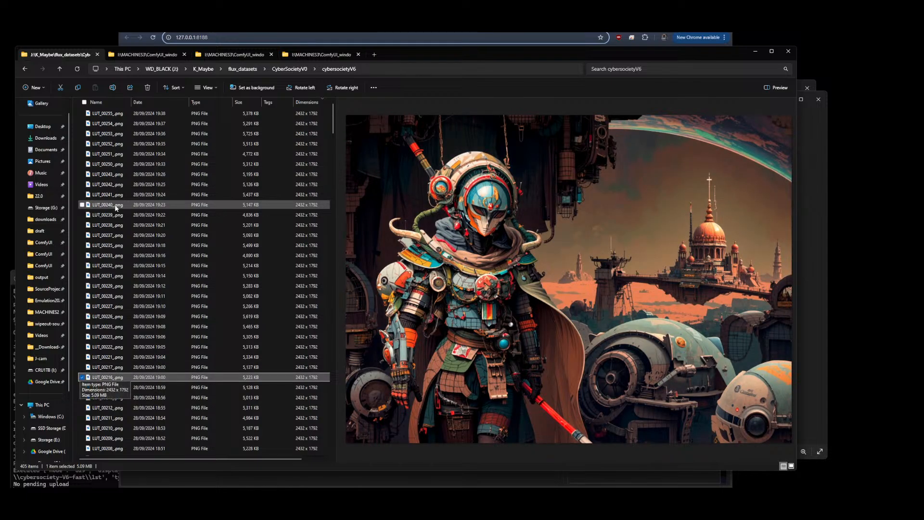
pyautogui.press('Down')
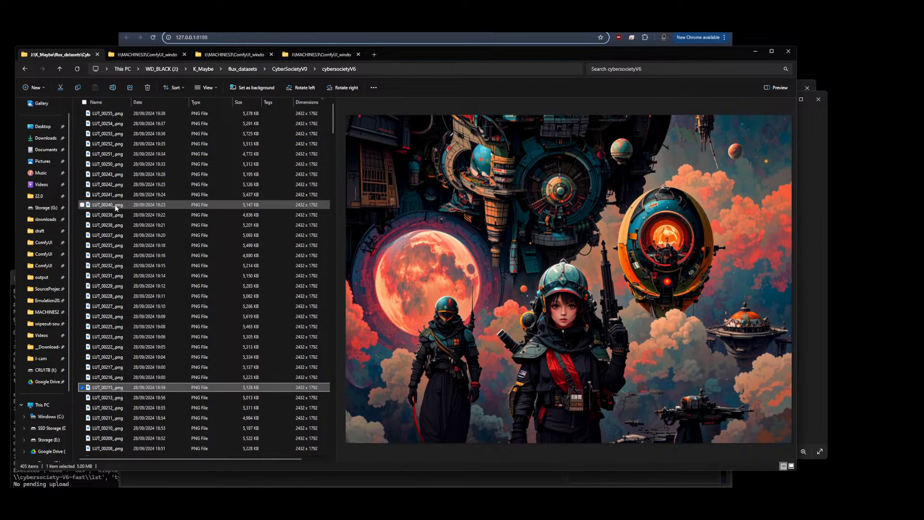
pyautogui.press('Down')
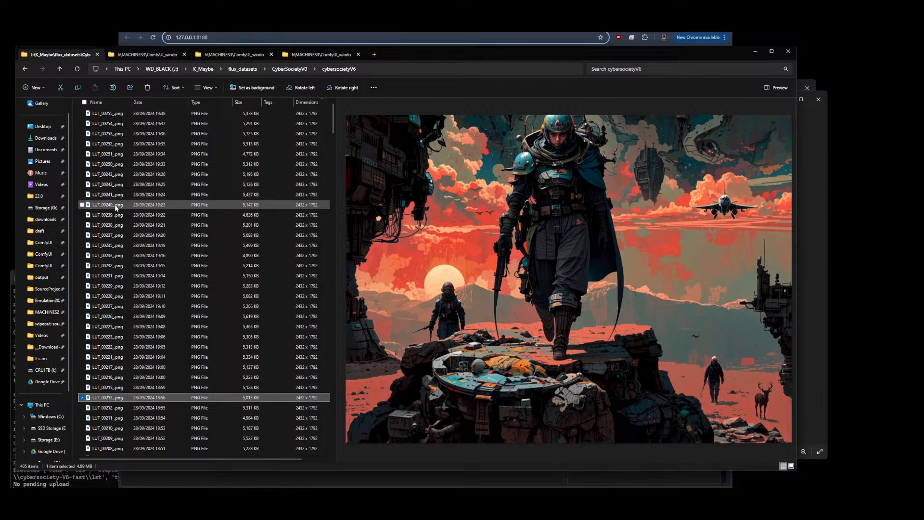
pyautogui.press('Down')
pyautogui.press('Down')
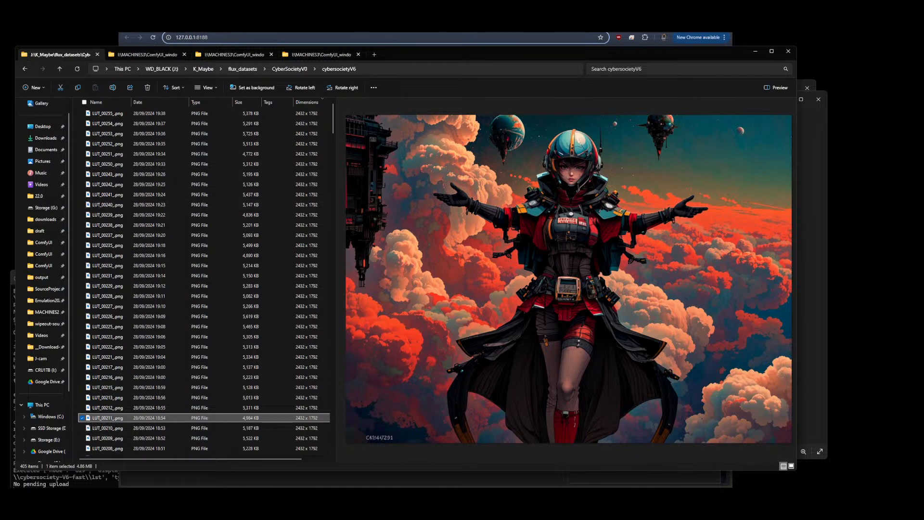
# Check the Civitai model training page, then return to the ComfyUI workflow and examine the CR LoRA Stack nodes
pyautogui.click(387, 27)
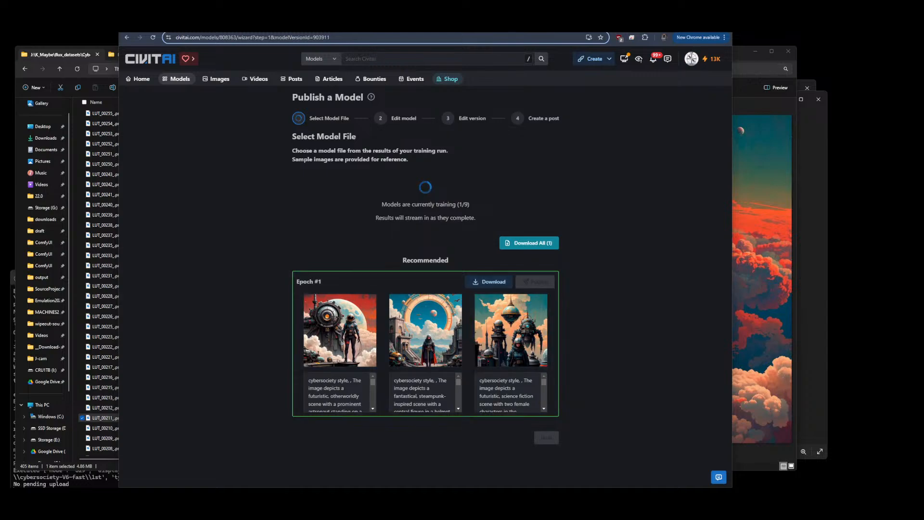
pyautogui.click(554, 27)
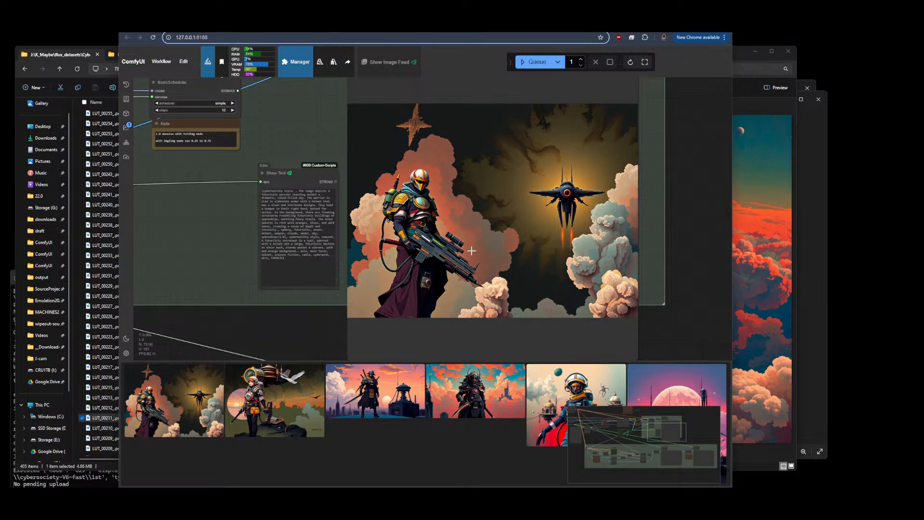
pyautogui.scroll(-10, 668, 232)
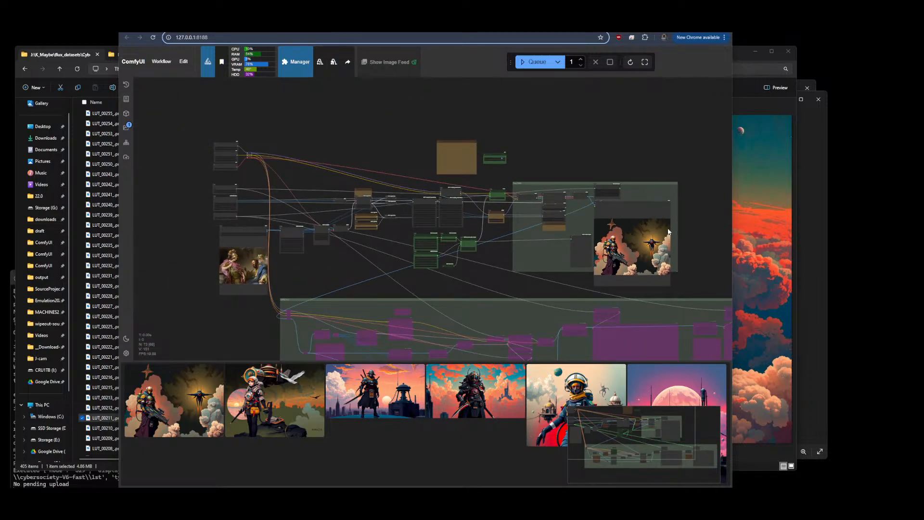
pyautogui.scroll(10, 667, 232)
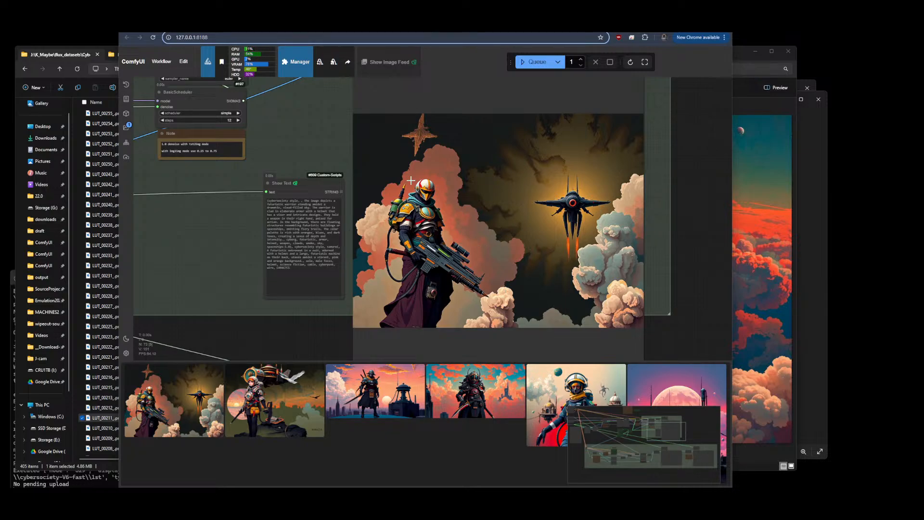
pyautogui.scroll(-5, 628, 224)
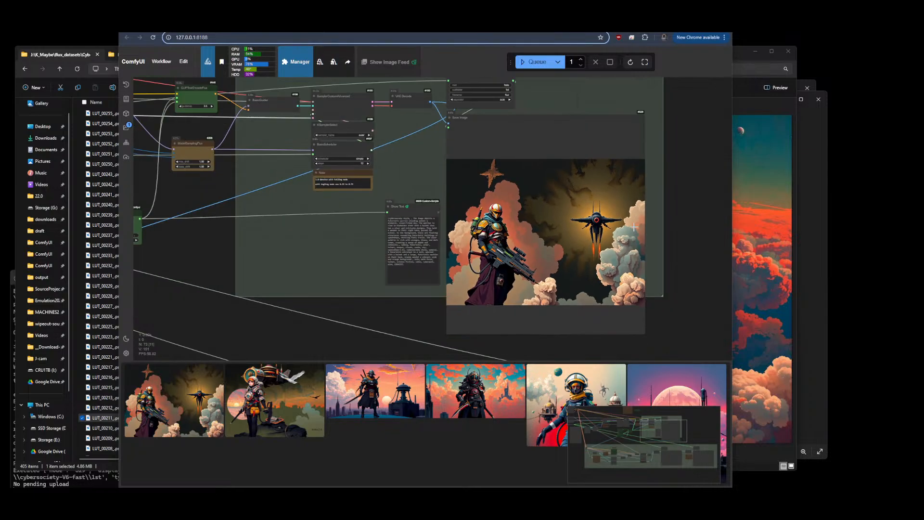
pyautogui.scroll(8, 638, 253)
pyautogui.scroll(-4, 591, 166)
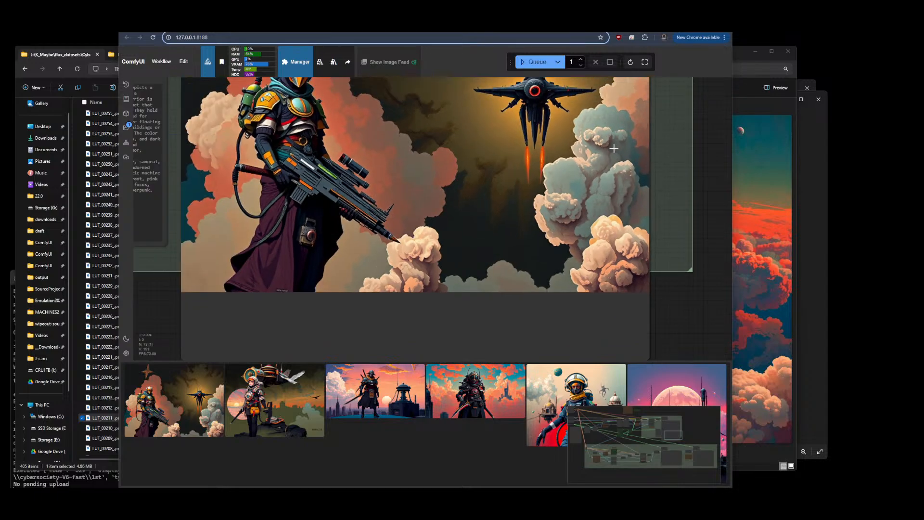
pyautogui.scroll(-3, 559, 156)
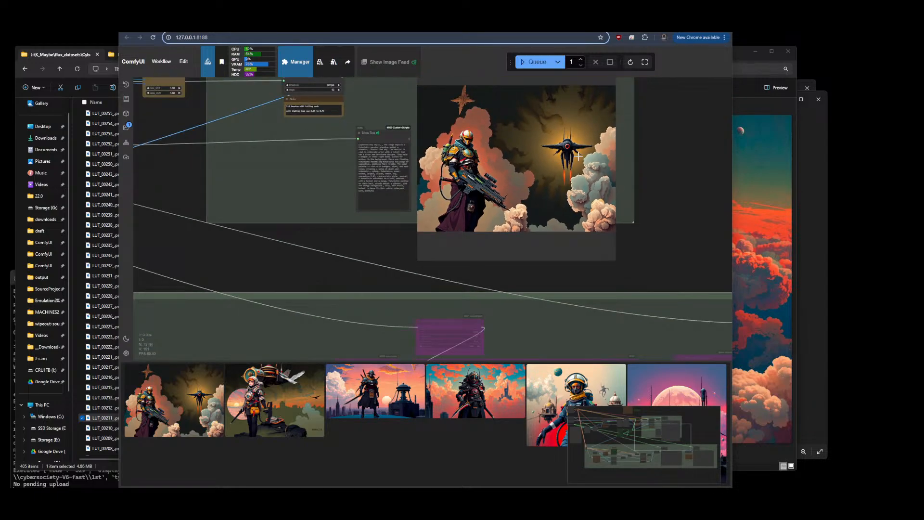
pyautogui.scroll(-3, 578, 159)
pyautogui.scroll(-3, 583, 161)
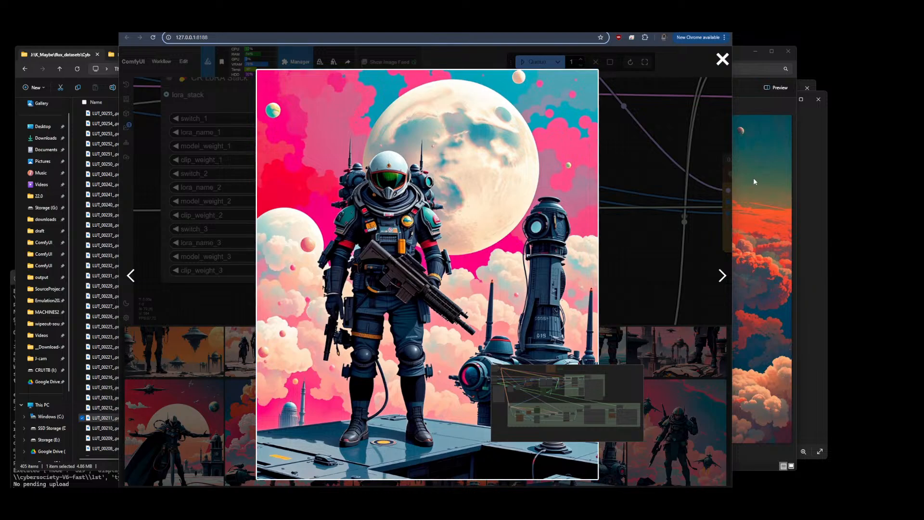
pyautogui.click(666, 218)
pyautogui.scroll(-1, 169, 331)
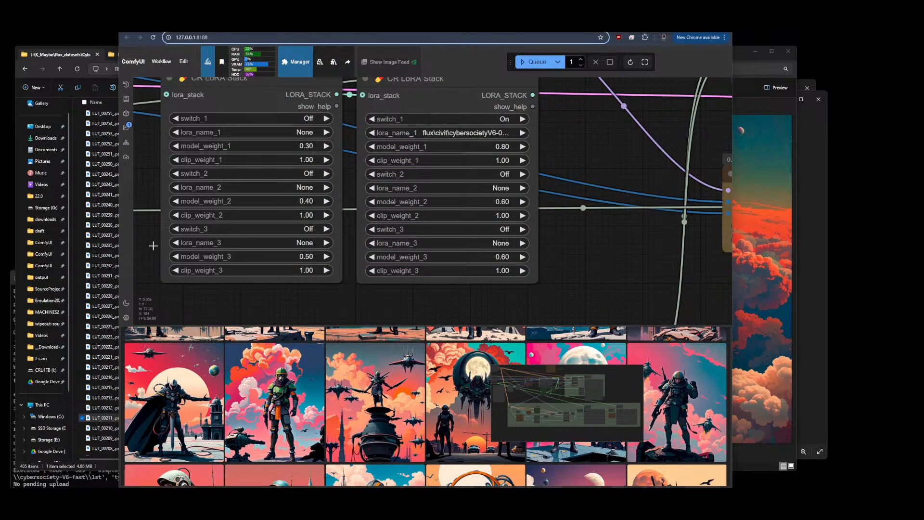
# Pan the workflow to the output image preview and open one generated image from the image feed
pyautogui.scroll(-10, 136, 187)
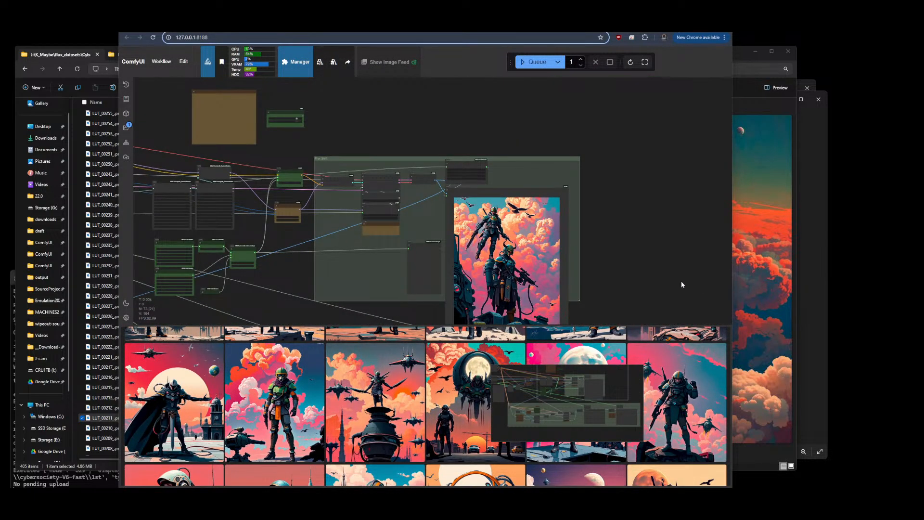
pyautogui.moveTo(666, 256); pyautogui.dragTo(675, 216)
pyautogui.scroll(8, 513, 196)
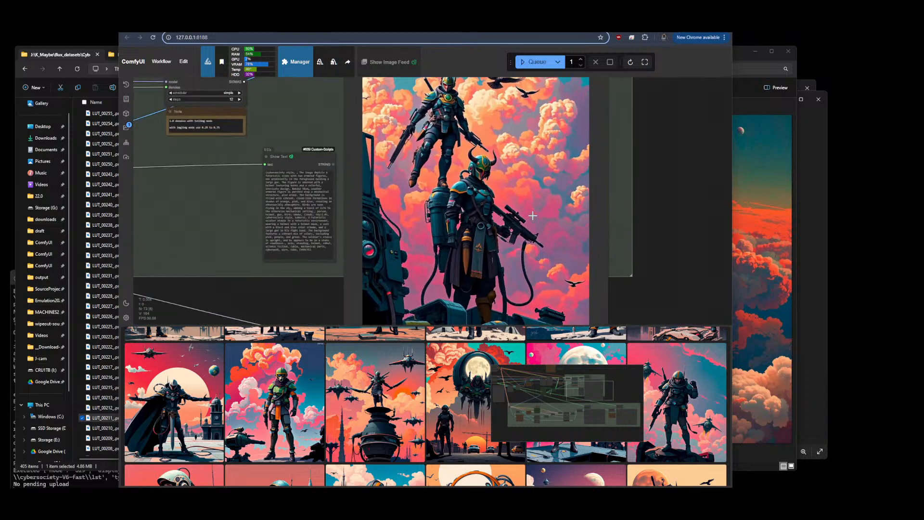
pyautogui.scroll(-1, 506, 196)
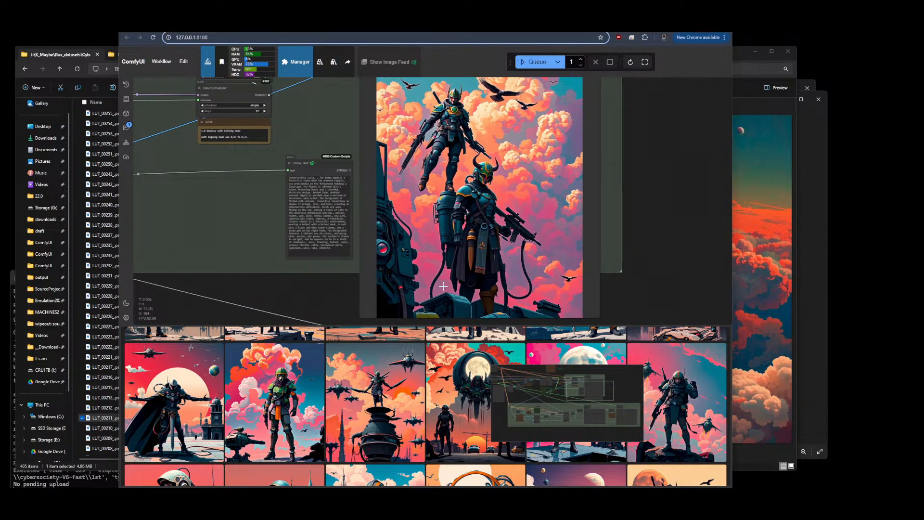
pyautogui.click(290, 407)
pyautogui.click(221, 409)
pyautogui.click(171, 410)
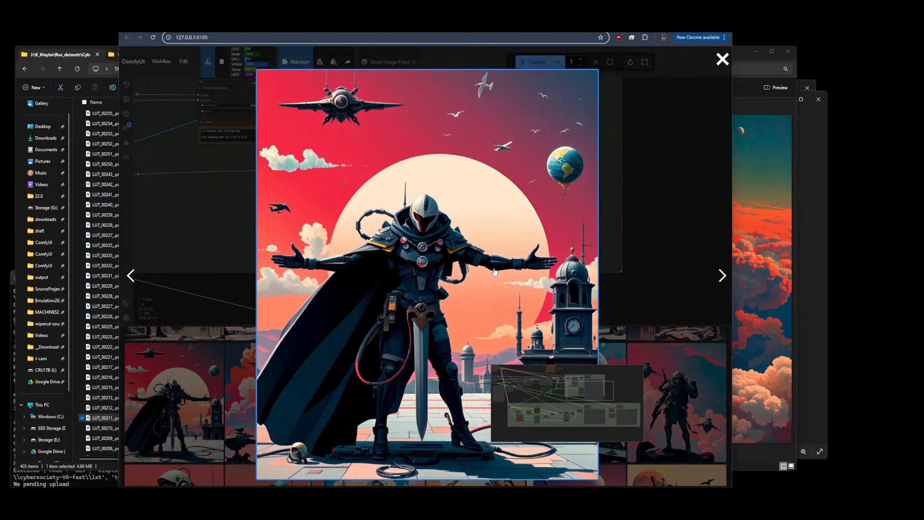
pyautogui.click(724, 60)
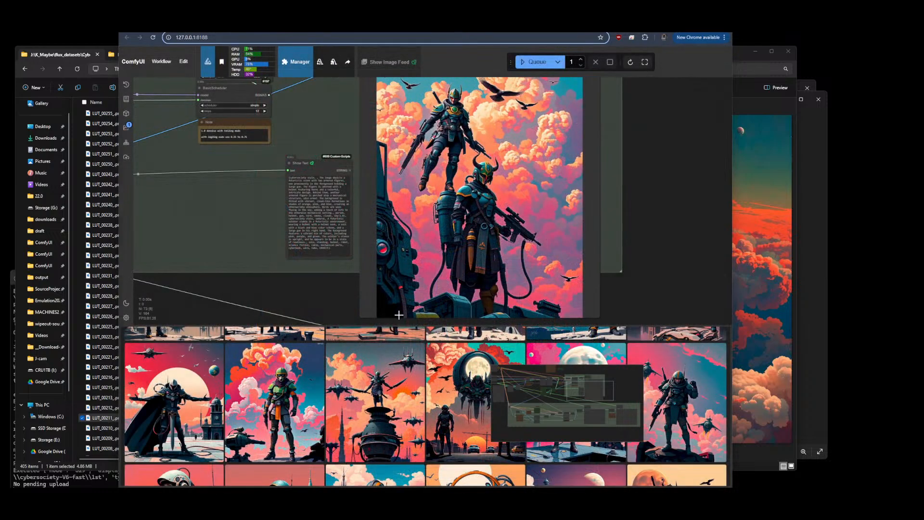
# Scroll the image feed and browse several generated images in the full-size viewer
pyautogui.scroll(-3, 426, 406)
pyautogui.scroll(-3, 377, 390)
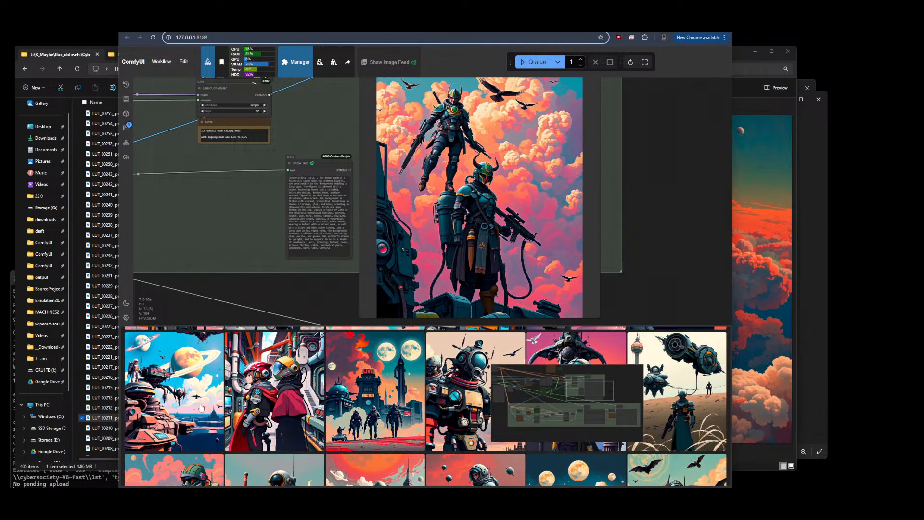
pyautogui.click(181, 401)
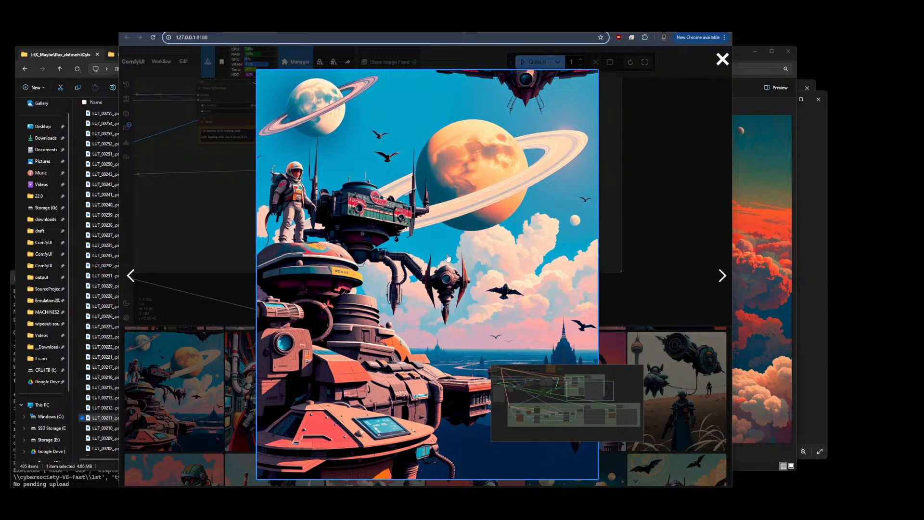
pyautogui.click(722, 276)
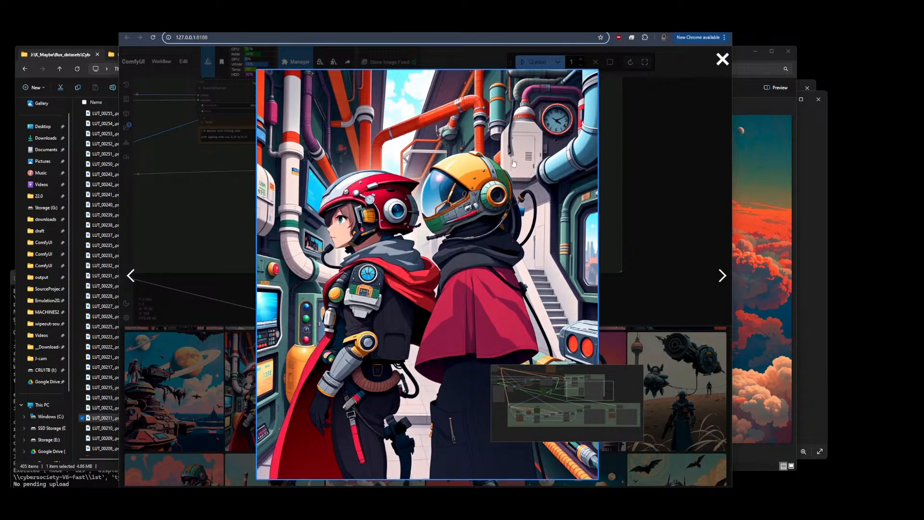
pyautogui.click(722, 275)
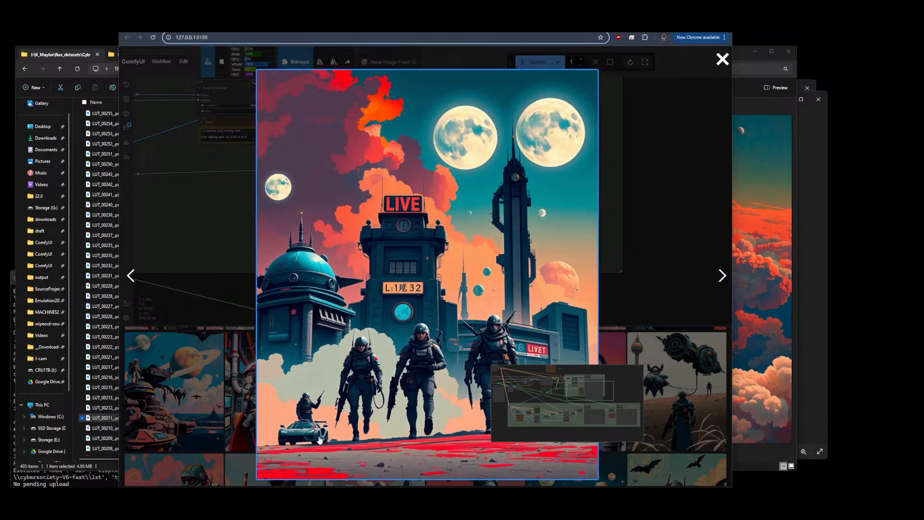
pyautogui.click(722, 275)
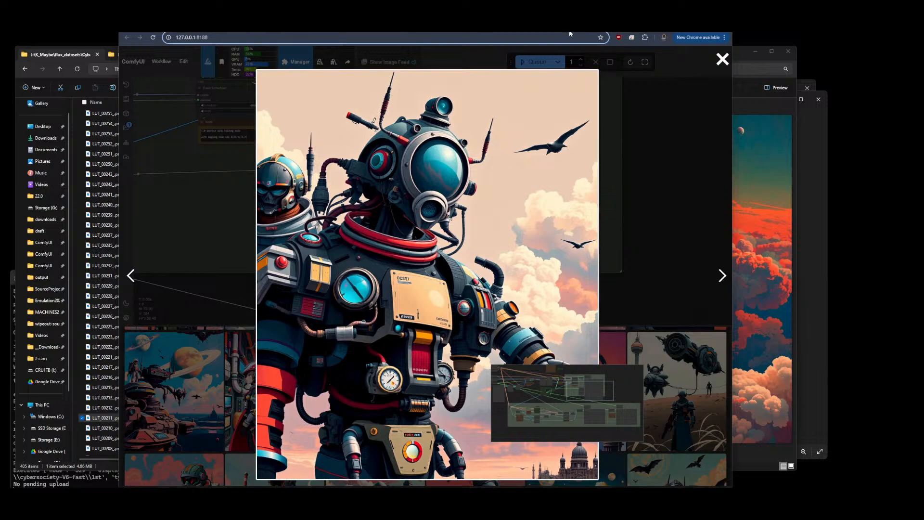
pyautogui.press('Escape')
# Preview the cybersocietyV6 images one by one upward from LUT_00212 to LUT_00226
pyautogui.click(764, 111)
pyautogui.click(112, 409)
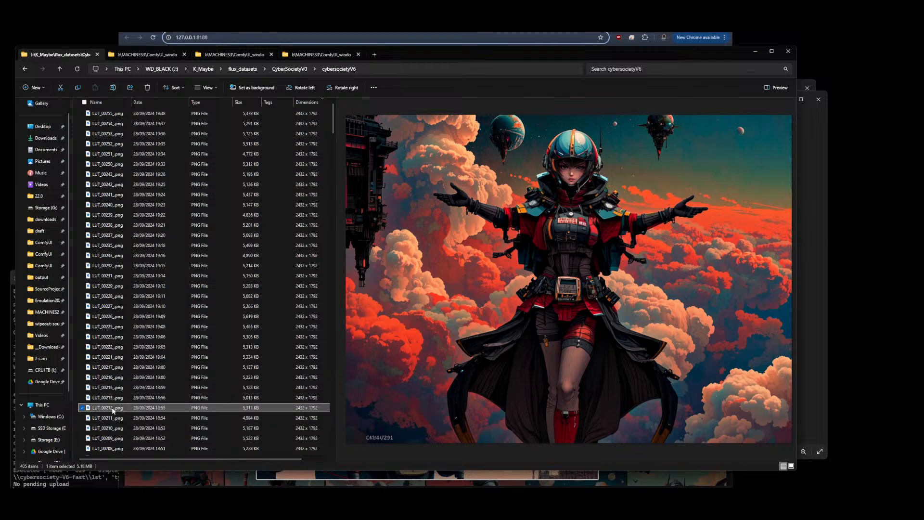
pyautogui.click(112, 399)
pyautogui.click(112, 388)
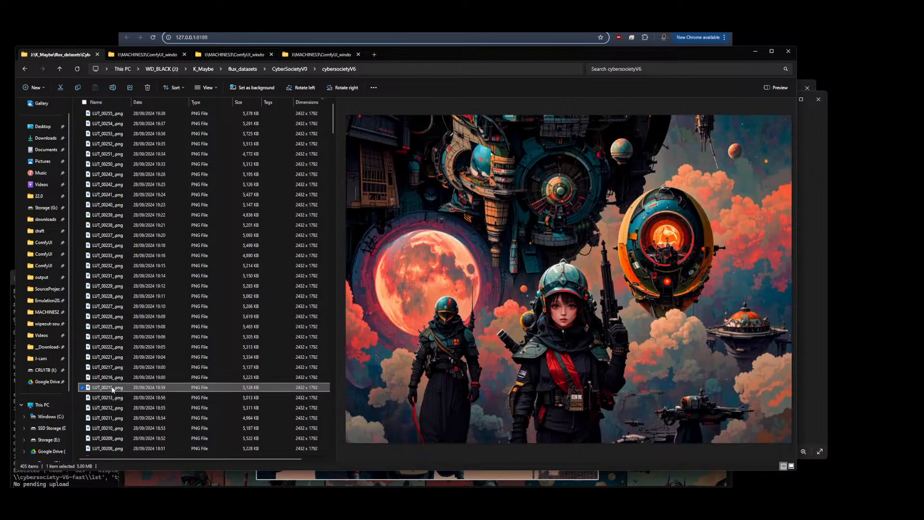
pyautogui.click(113, 378)
pyautogui.click(112, 369)
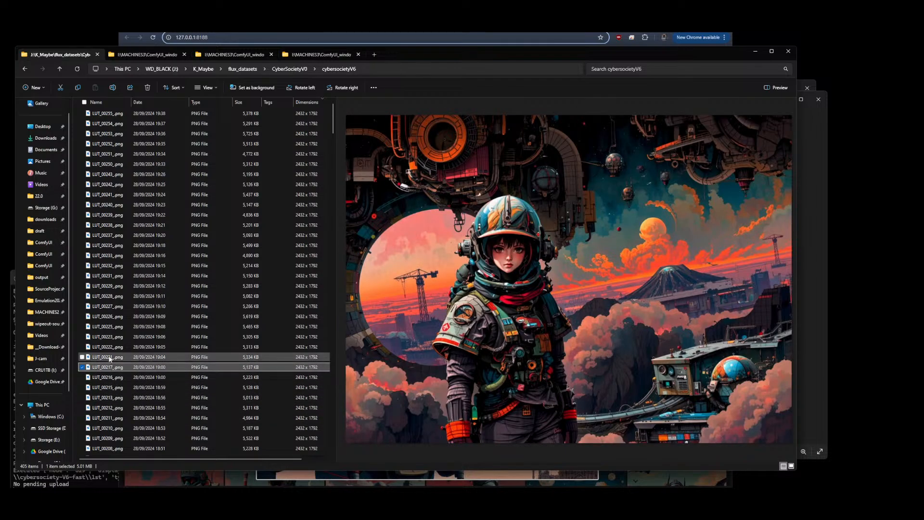
pyautogui.click(110, 358)
pyautogui.click(110, 347)
pyautogui.click(110, 337)
pyautogui.click(110, 327)
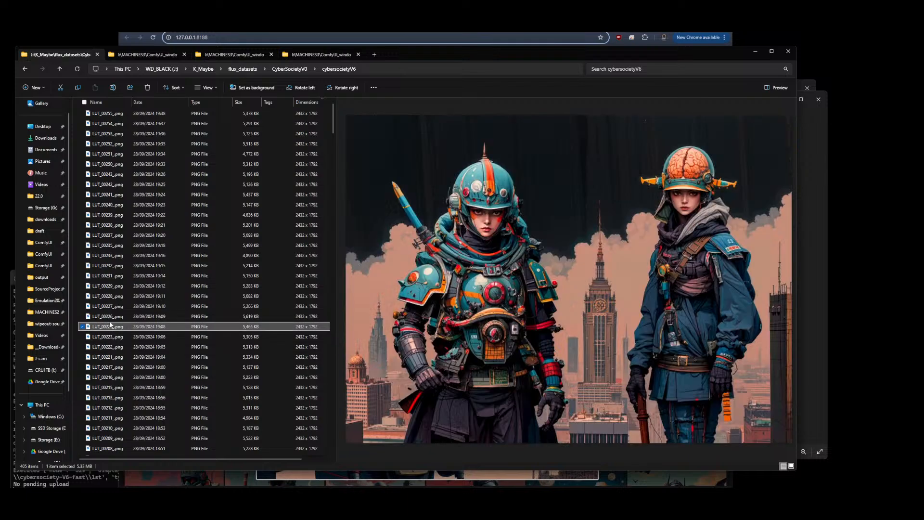
pyautogui.click(111, 317)
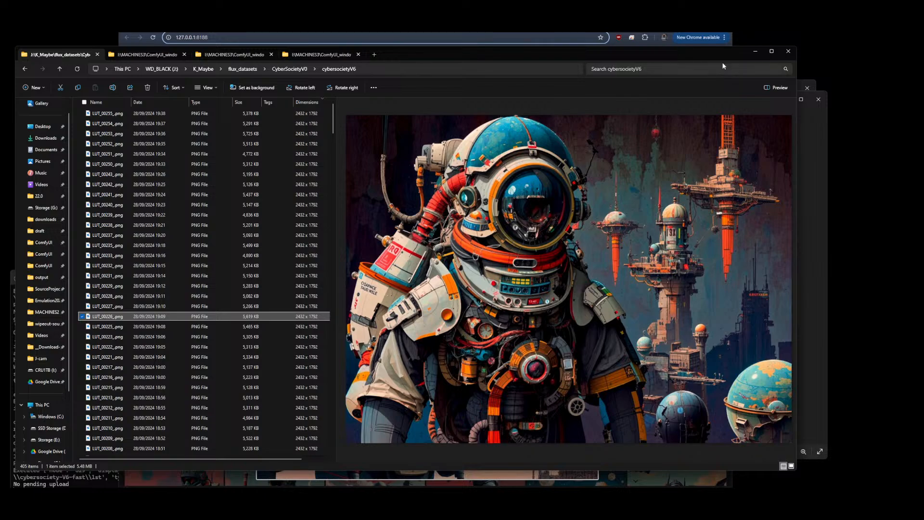
# Return to the ComfyUI workflow and examine the latent switch and denoise nodes
pyautogui.hotkey('alt', 'Tab')
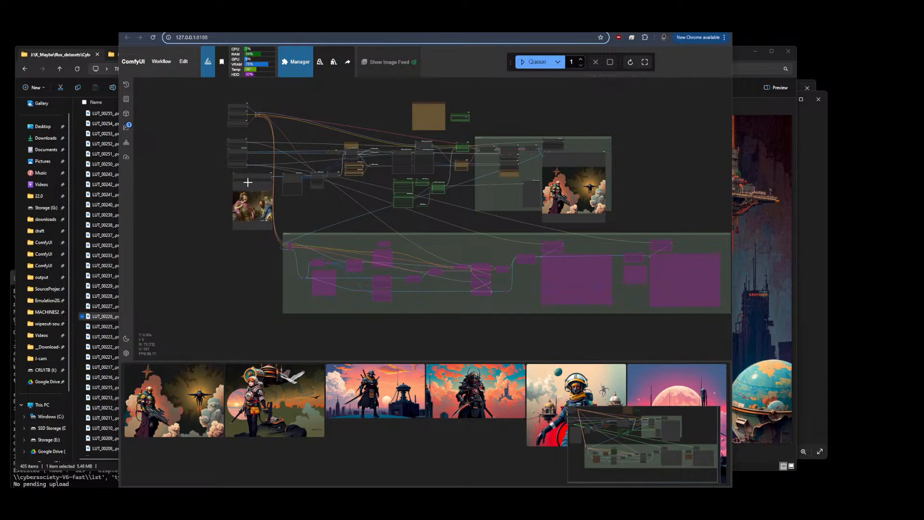
pyautogui.scroll(6, 331, 114)
pyautogui.scroll(12, 338, 193)
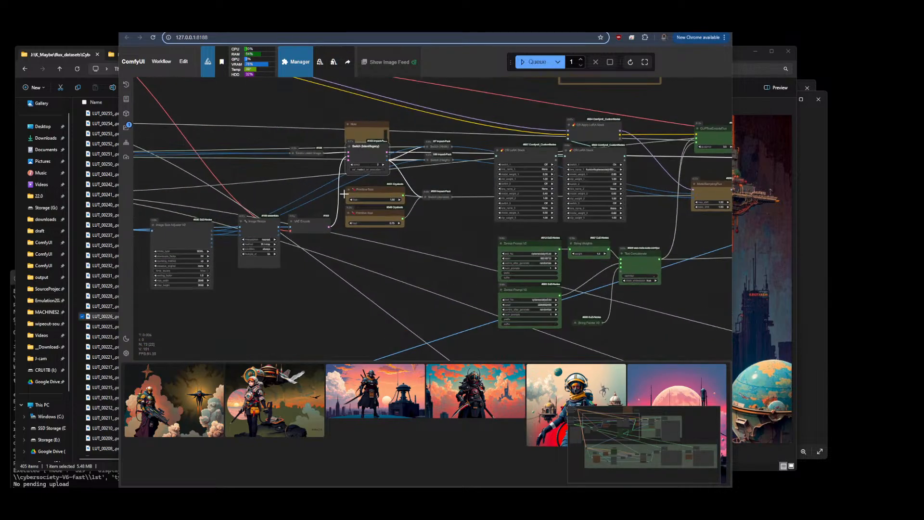
pyautogui.scroll(-5, 578, 270)
pyautogui.scroll(-1, 515, 208)
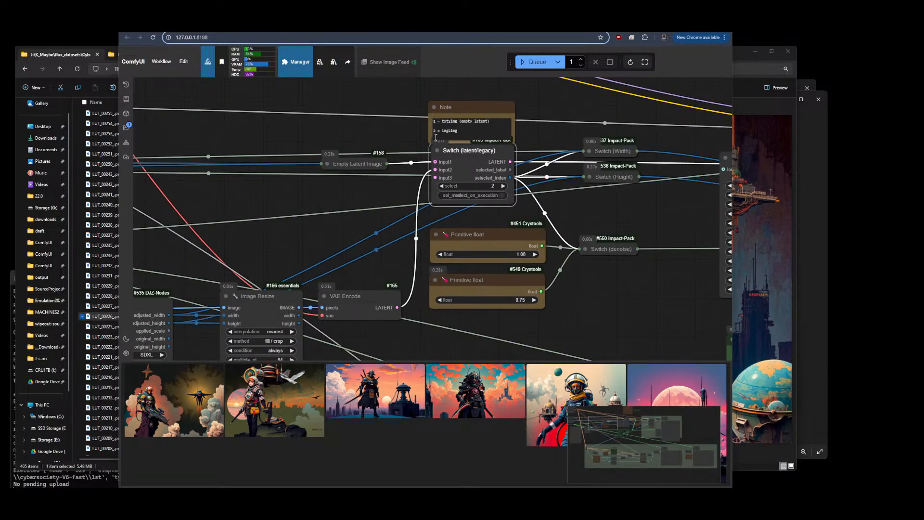
pyautogui.scroll(-5, 610, 234)
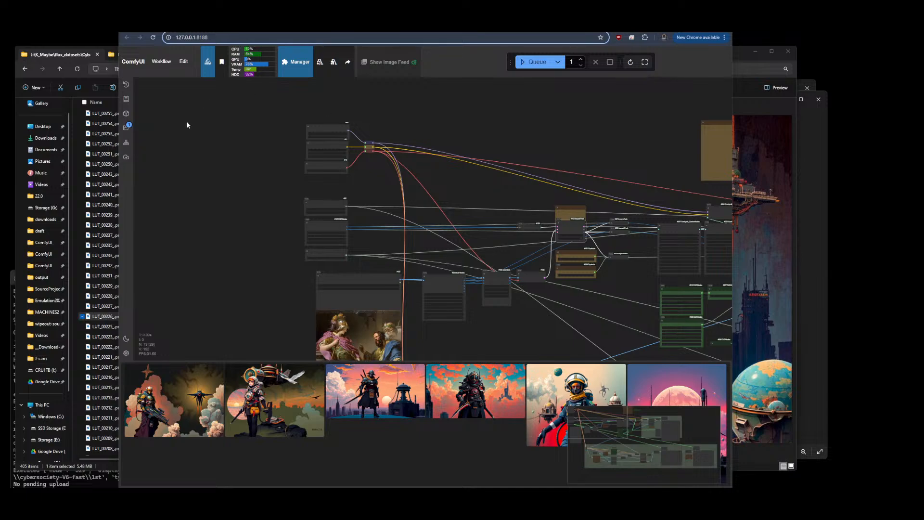
# Preview the cybersocietyV6 images one by one from LUT_00211 down to LUT_00199
pyautogui.click(102, 184)
pyautogui.click(99, 420)
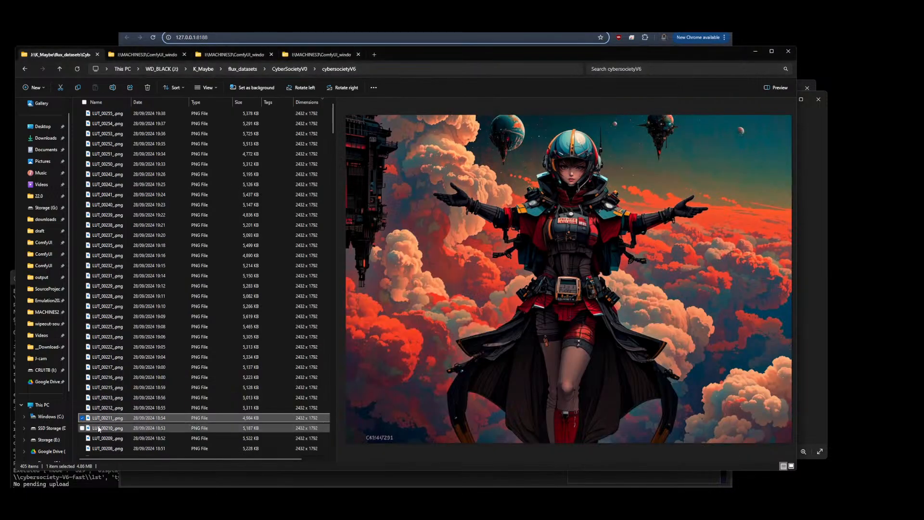
pyautogui.click(103, 427)
pyautogui.click(107, 438)
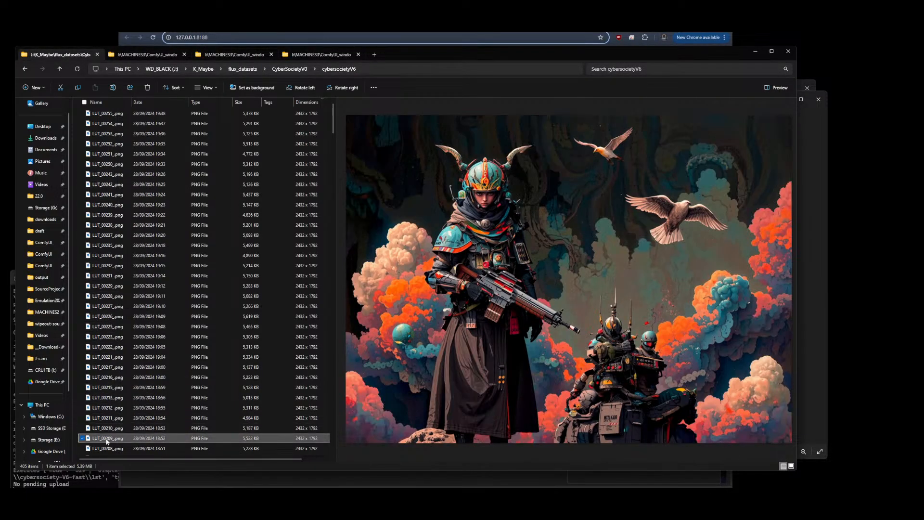
pyautogui.scroll(-6, 106, 366)
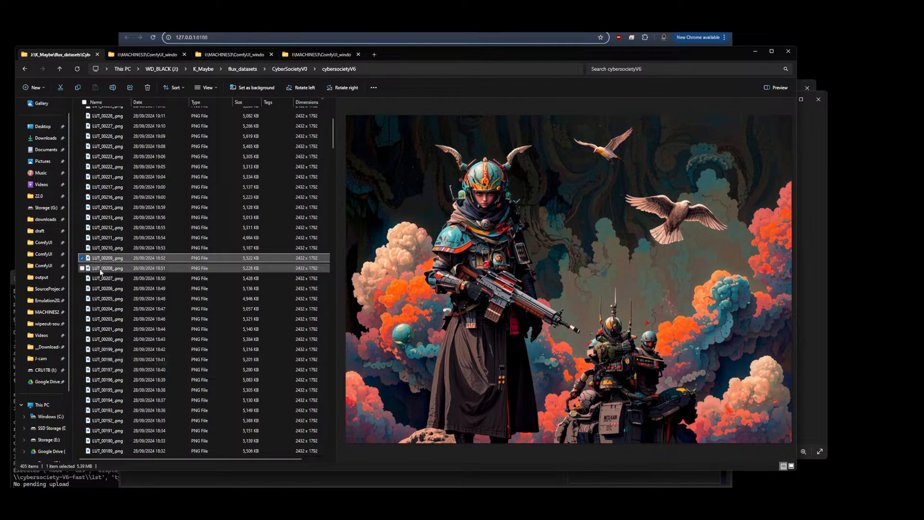
pyautogui.click(101, 269)
pyautogui.click(106, 279)
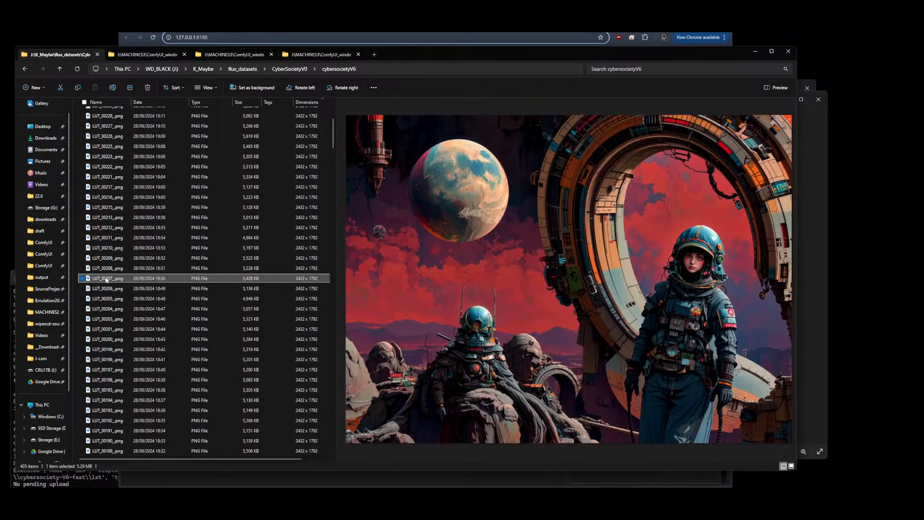
pyautogui.click(104, 290)
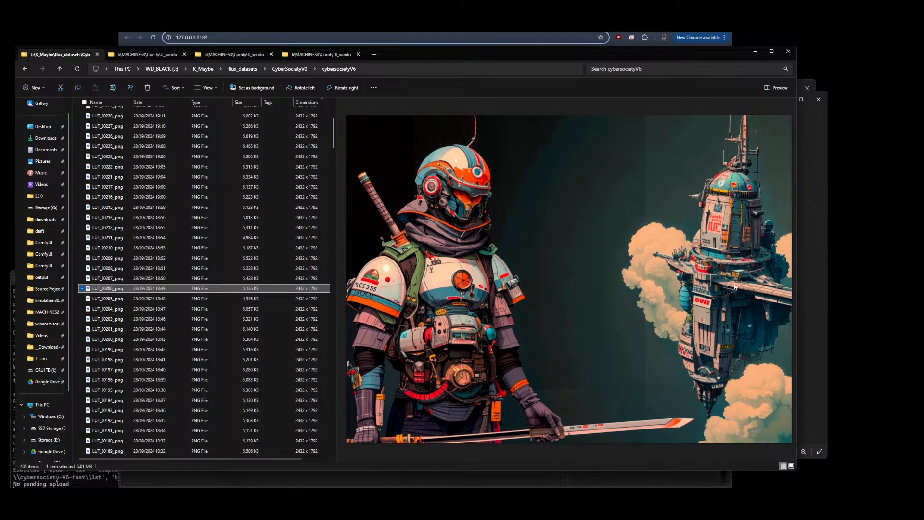
pyautogui.click(98, 298)
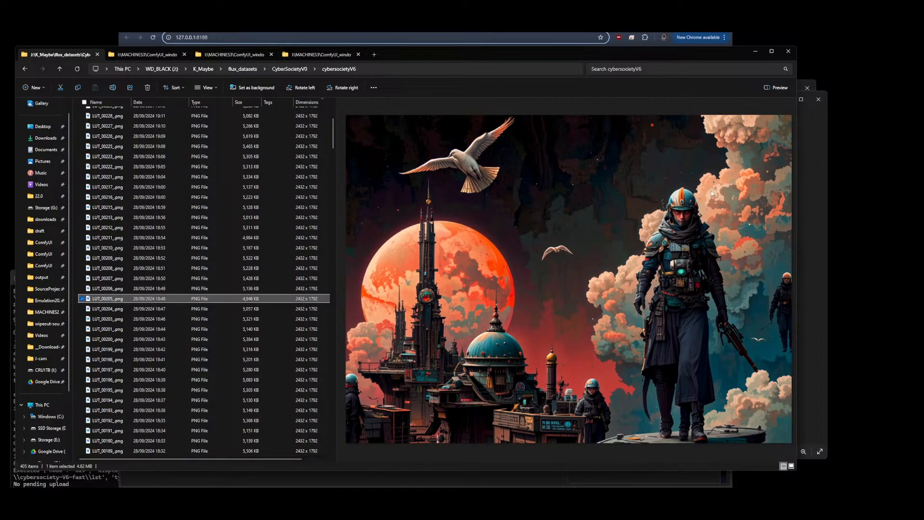
pyautogui.click(112, 310)
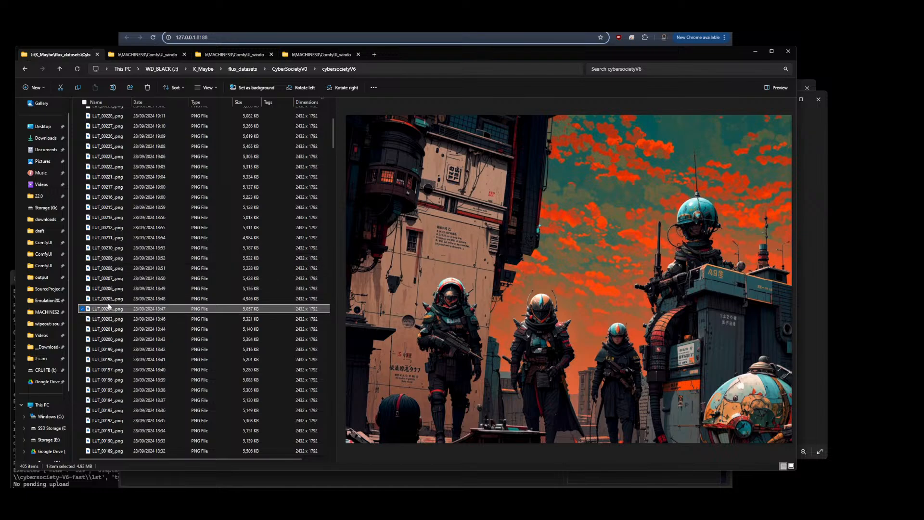
pyautogui.click(100, 321)
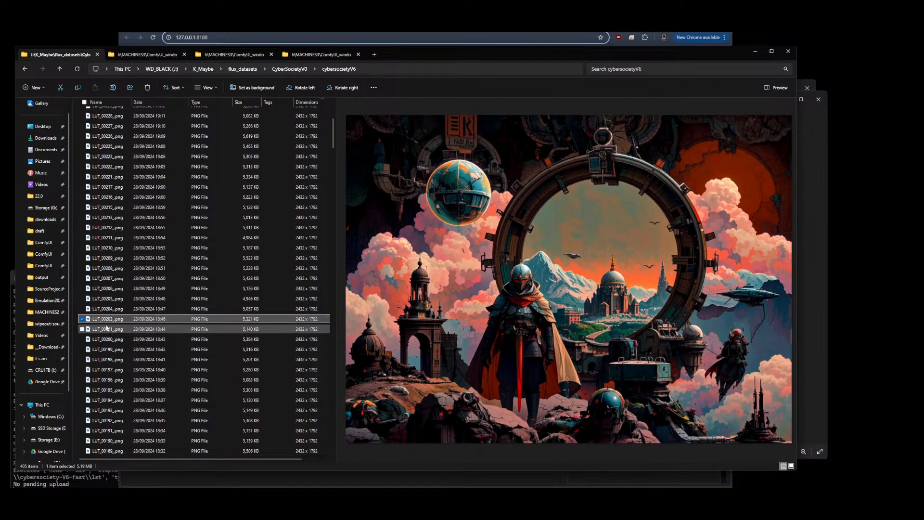
pyautogui.click(106, 330)
pyautogui.click(114, 339)
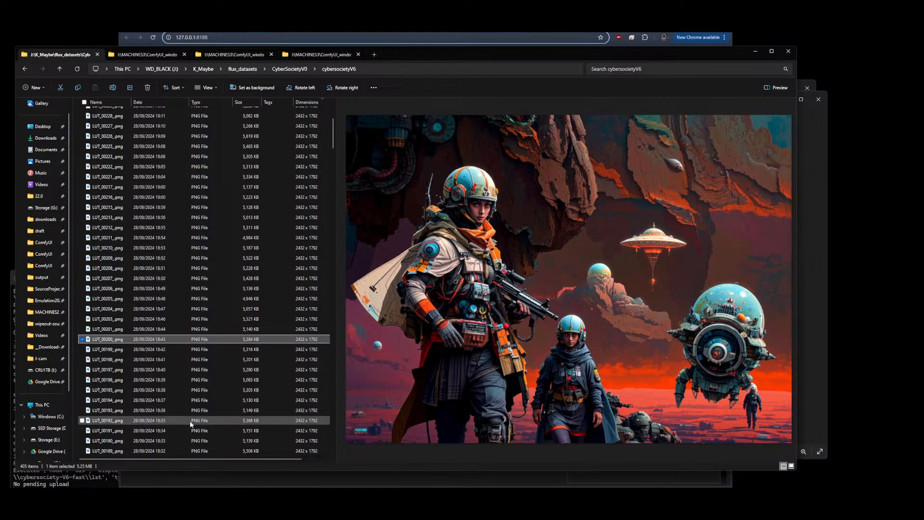
pyautogui.click(116, 350)
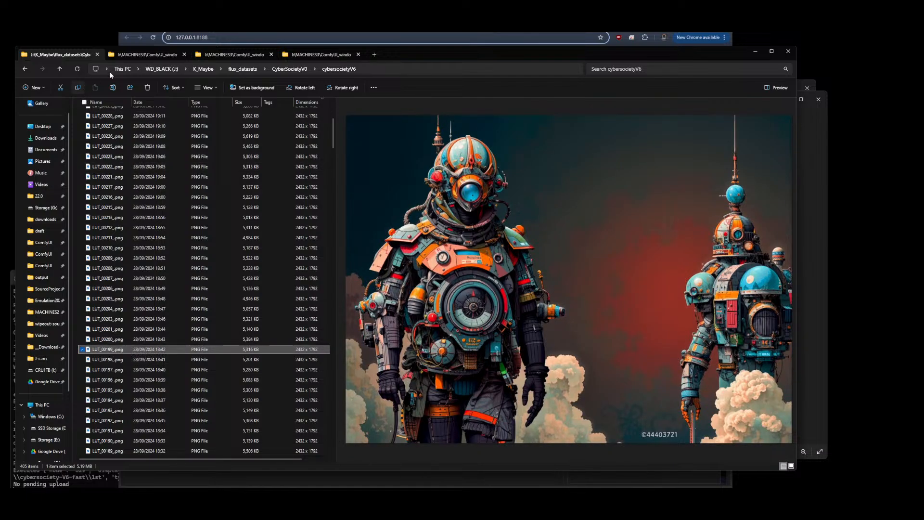
# Switch to the Civitai model page and read the V6 and V66 version descriptions
pyautogui.hotkey('alt', 'Tab')
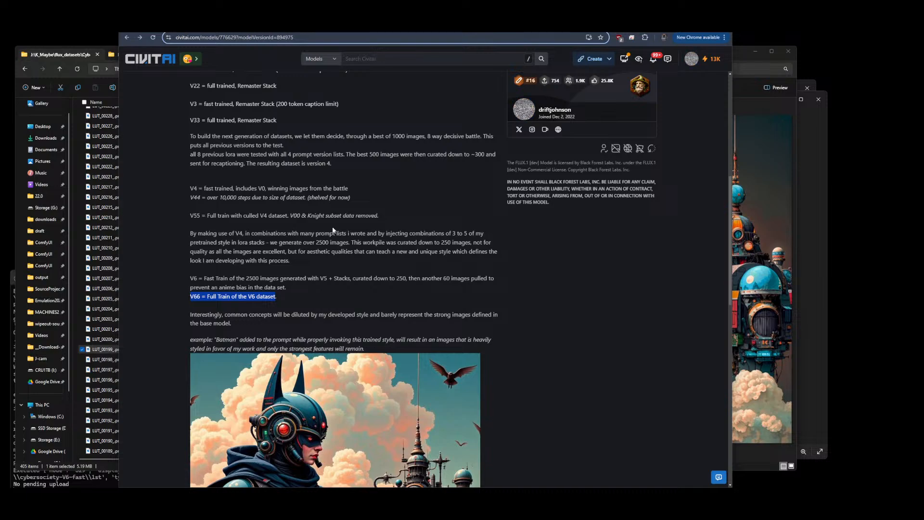
pyautogui.scroll(-2, 384, 236)
pyautogui.scroll(-3, 385, 237)
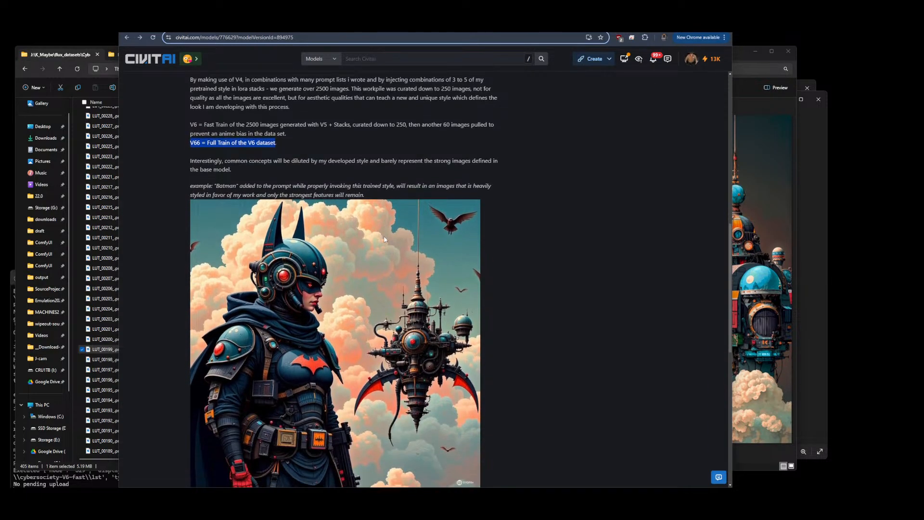
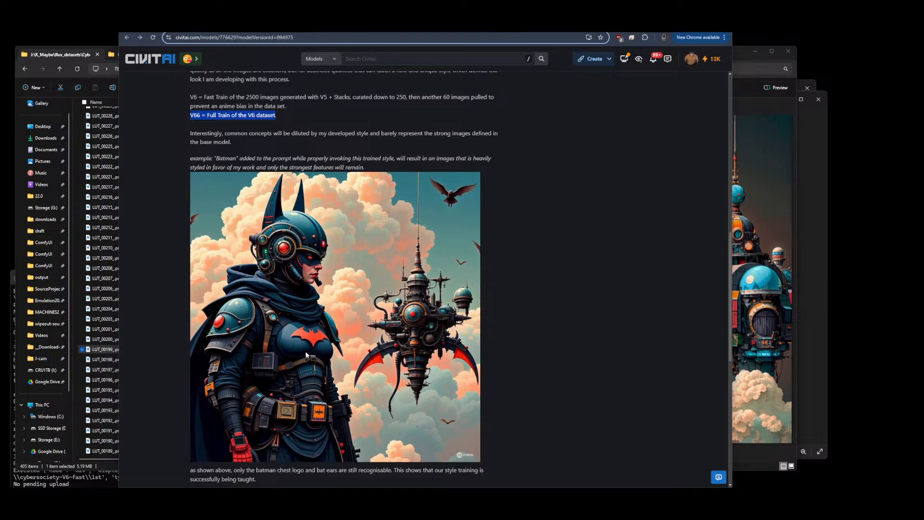
# Scroll through the Civitai model description past the Batman example to the discussion and back to the version notes
pyautogui.scroll(-5, 483, 249)
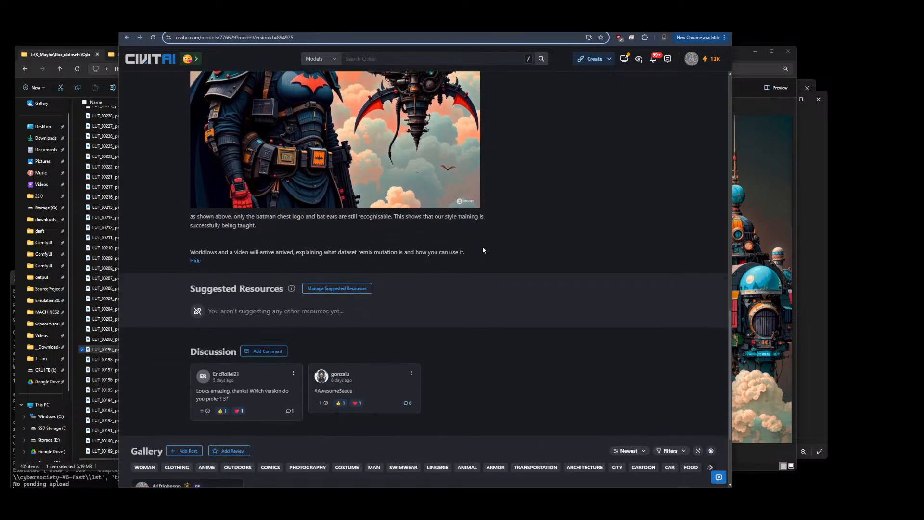
pyautogui.scroll(10, 466, 273)
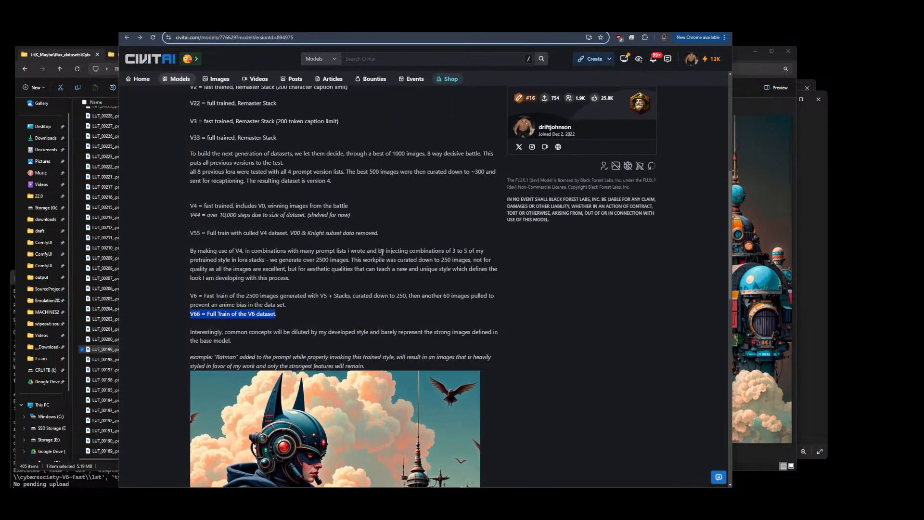
pyautogui.scroll(-1, 346, 304)
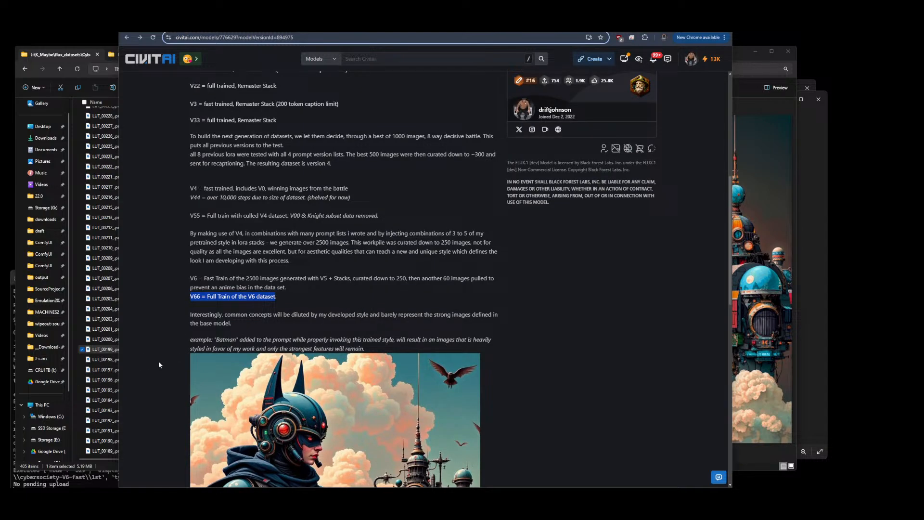
# Return to the file explorer and preview the cybersocietyV6 images LUT_00160 and LUT_00159
pyautogui.click(103, 349)
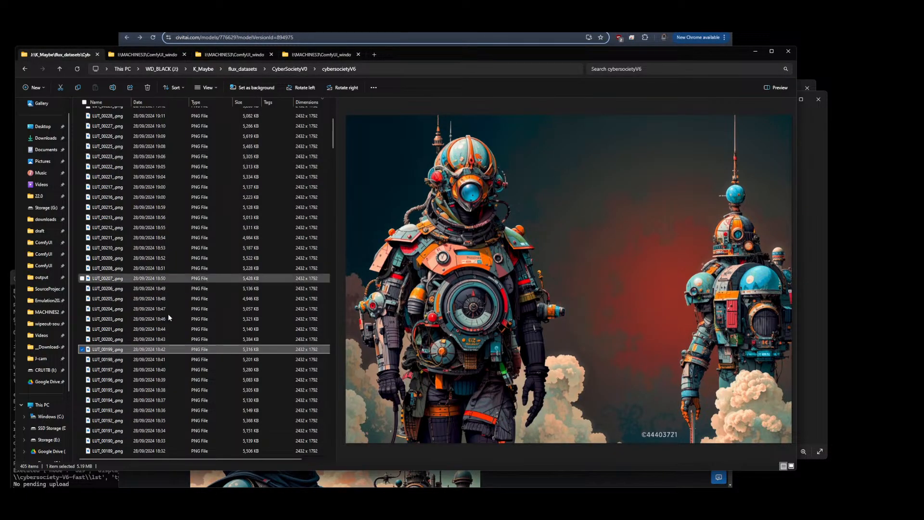
pyautogui.scroll(-13, 240, 262)
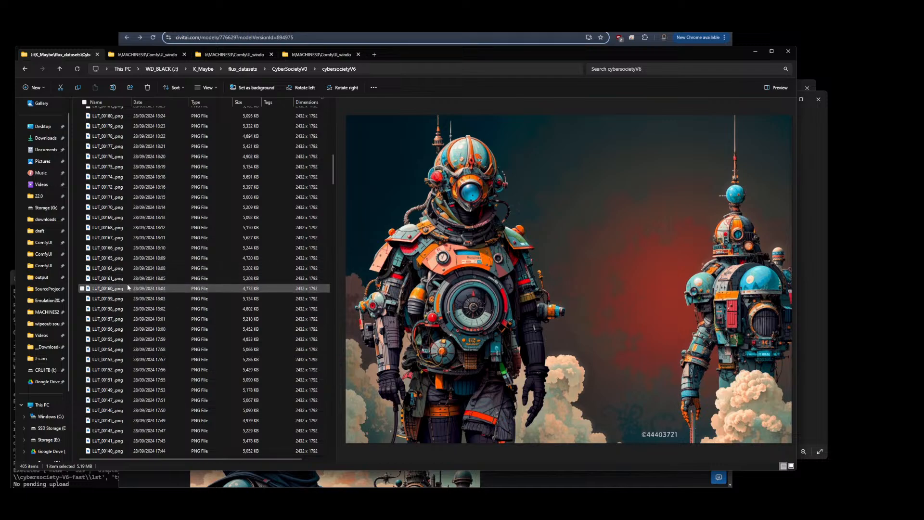
pyautogui.click(125, 289)
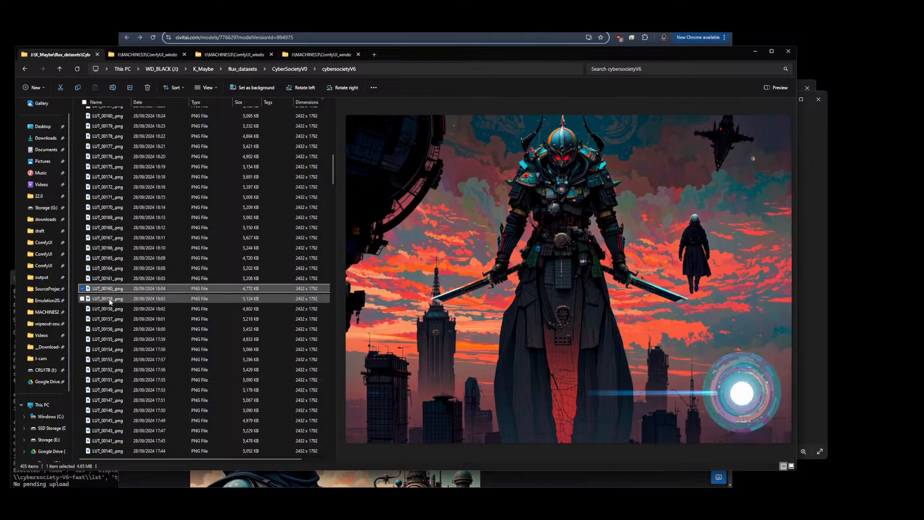
pyautogui.click(109, 299)
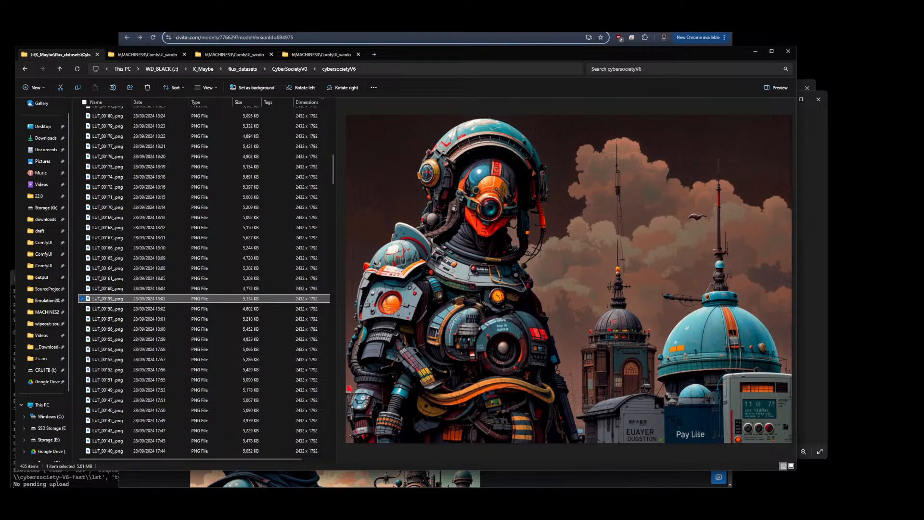
# Switch to the ComfyUI browser tab and reload the page
pyautogui.moveTo(125, 508)
pyautogui.click(626, 23)
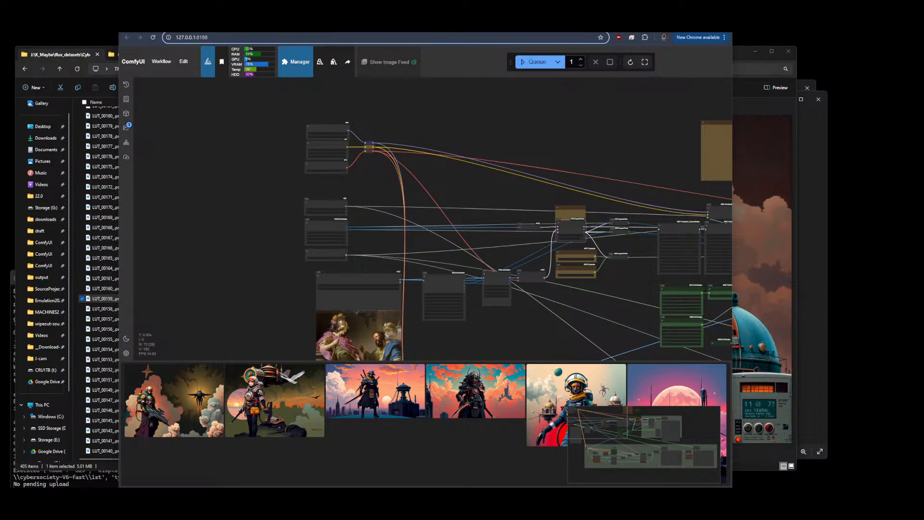
pyautogui.click(630, 36)
pyautogui.click(653, 88)
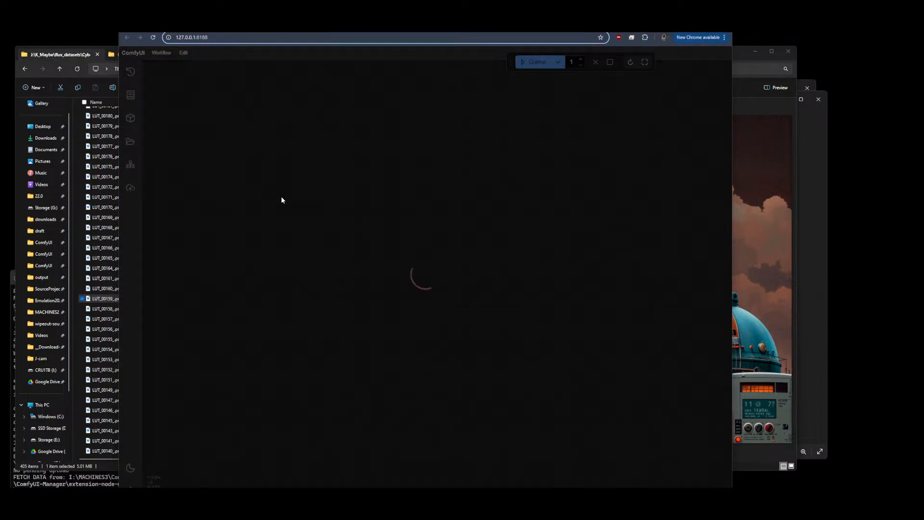
# Copy the cybersocietyV6 folder path from the file explorer's address bar
pyautogui.click(79, 307)
pyautogui.click(386, 68)
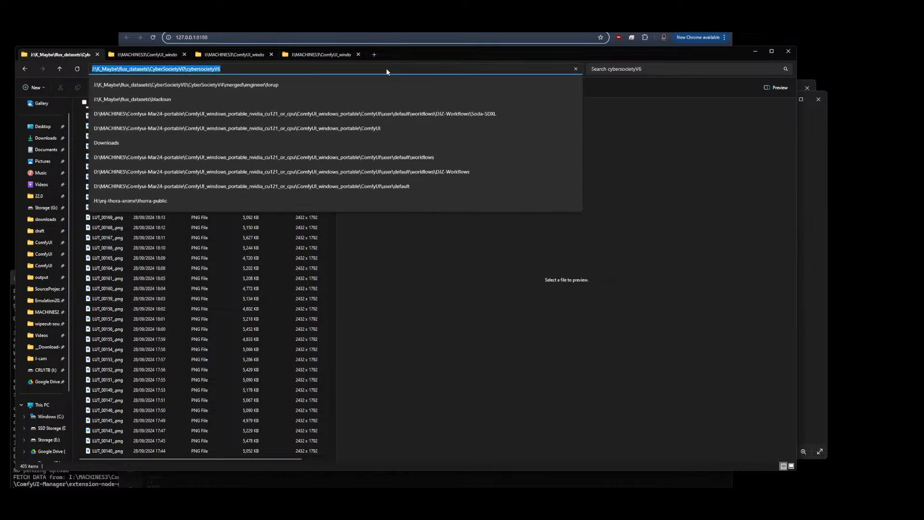
pyautogui.rightClick(386, 68)
pyautogui.click(417, 90)
# Open the Caption-to-Proimpt-List.json workflow from the ComfyUI workflows sidebar and close the sidebar
pyautogui.click(688, 29)
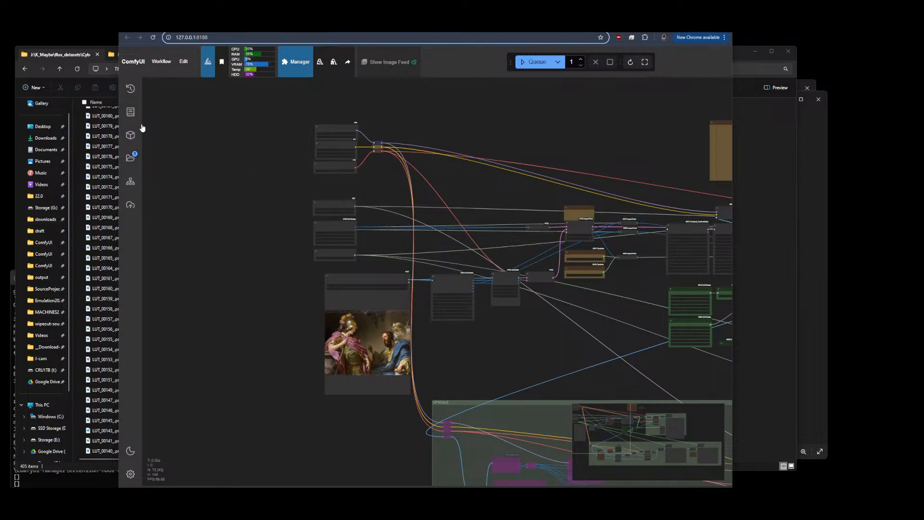
pyautogui.click(130, 158)
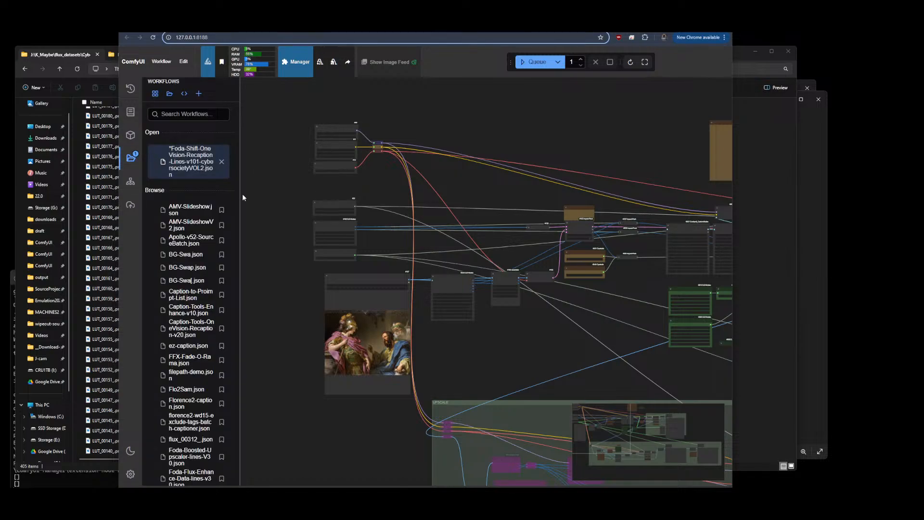
pyautogui.moveTo(239, 194); pyautogui.dragTo(385, 199)
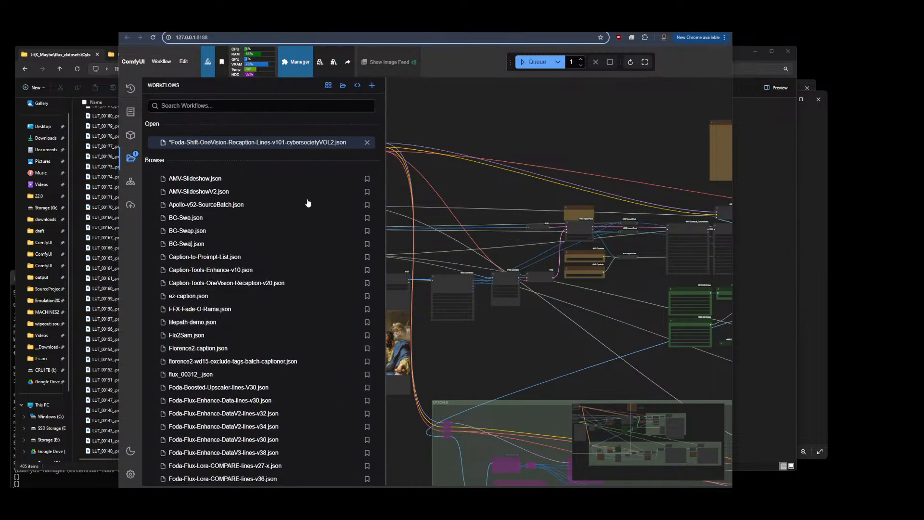
pyautogui.click(229, 260)
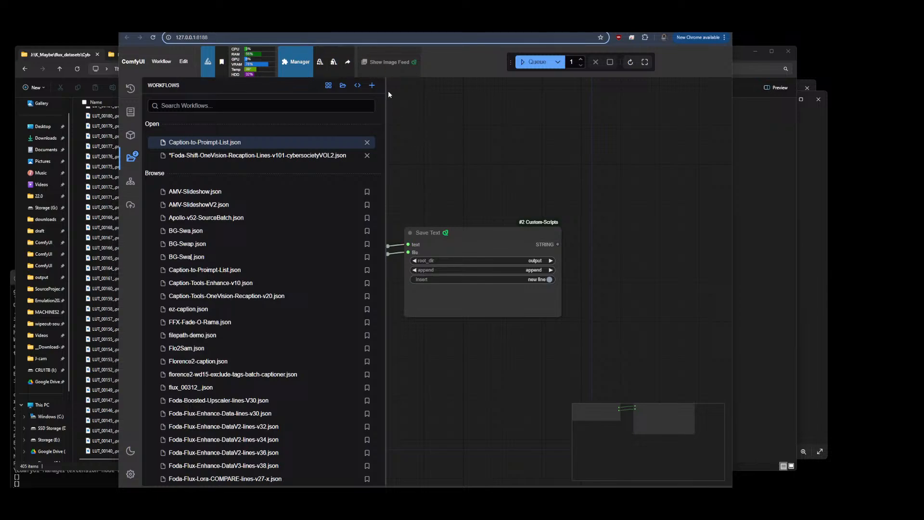
pyautogui.click(131, 158)
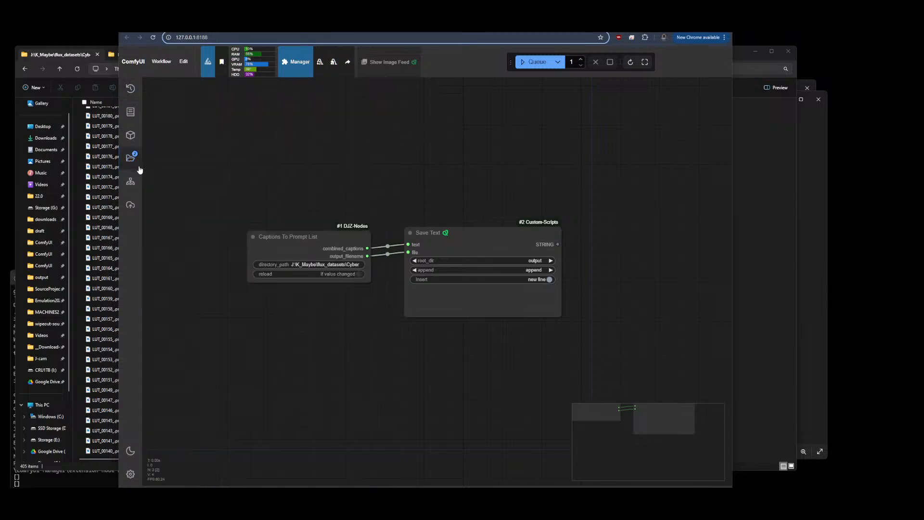
# Paste the cybersocietyV6 folder path into the Captions To Prompt List node's directory_path
pyautogui.click(330, 268)
pyautogui.hotkey('ctrl', 'v')
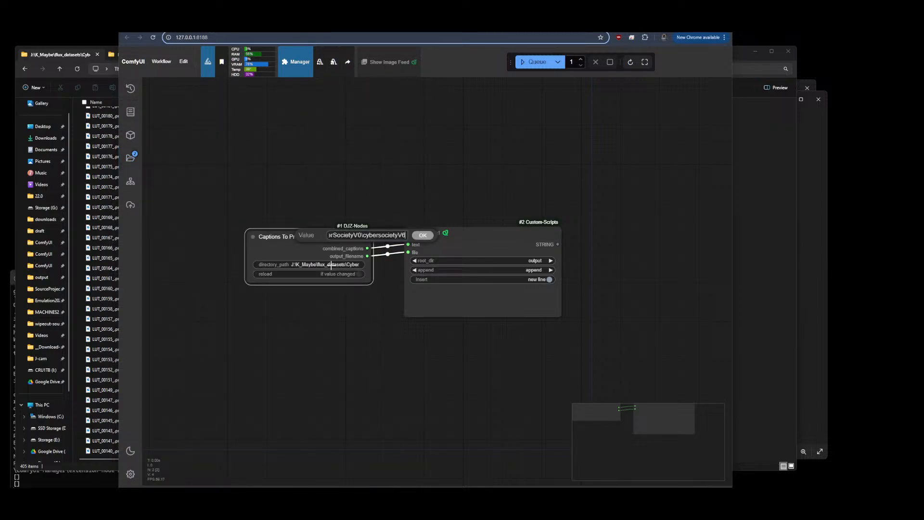
pyautogui.press('Return')
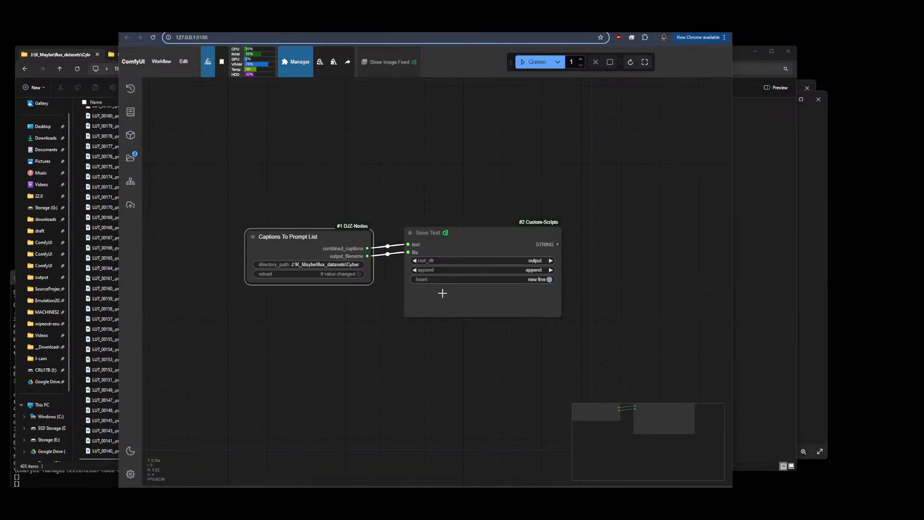
# Set the Save Text node's append mode to new only
pyautogui.click(532, 270)
pyautogui.click(542, 287)
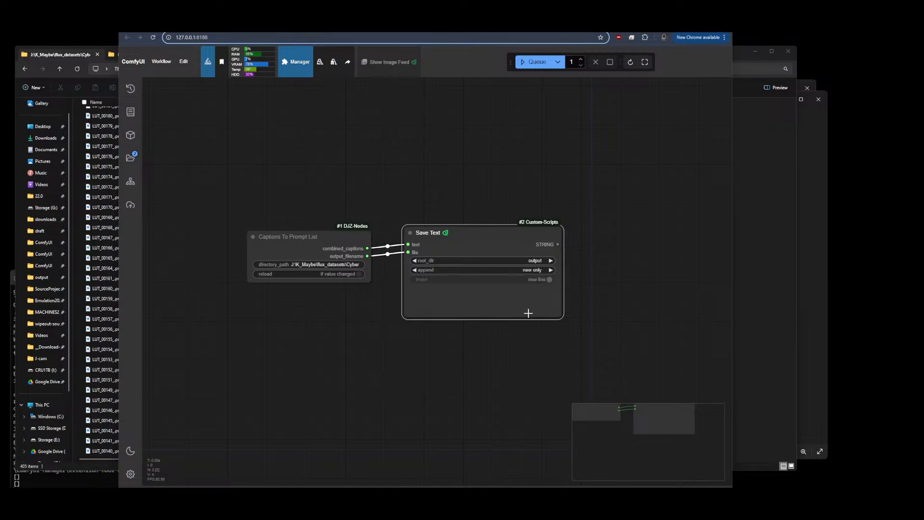
pyautogui.moveTo(482, 230); pyautogui.dragTo(483, 236)
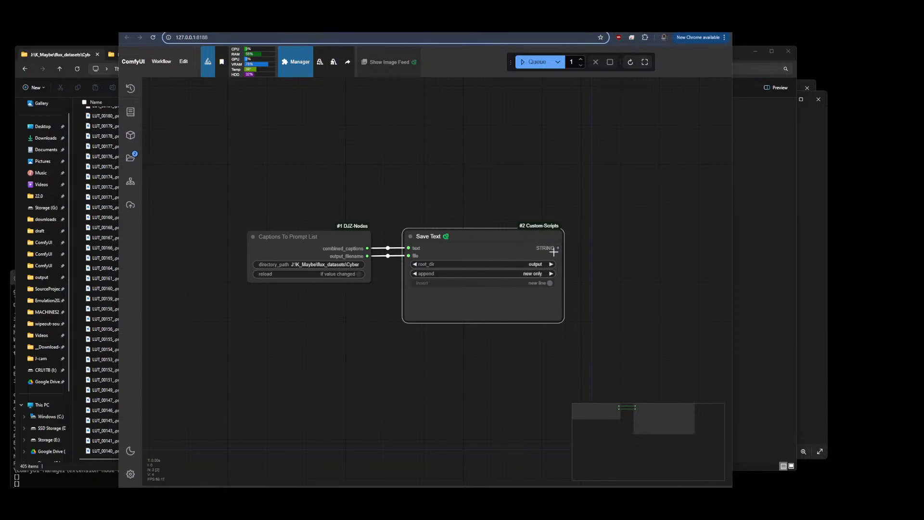
# Queue the caption workflow, then open and close its error report
pyautogui.click(542, 65)
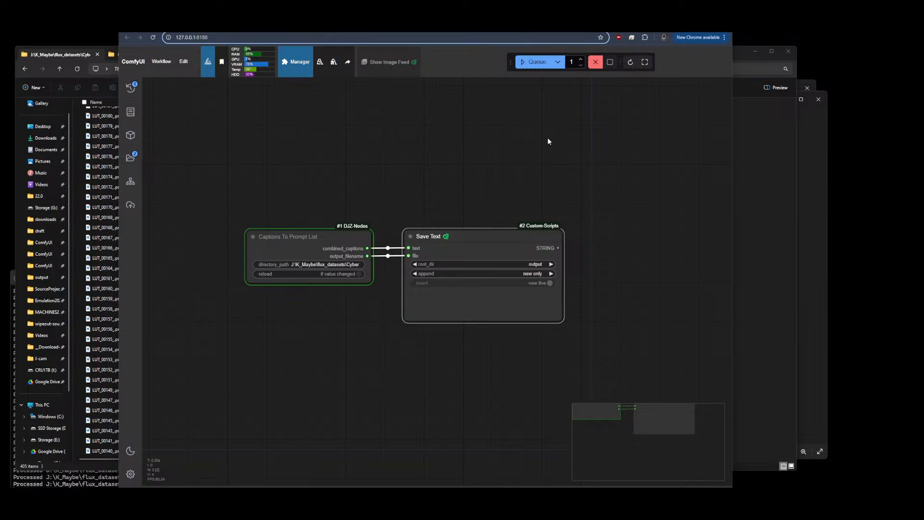
pyautogui.click(97, 478)
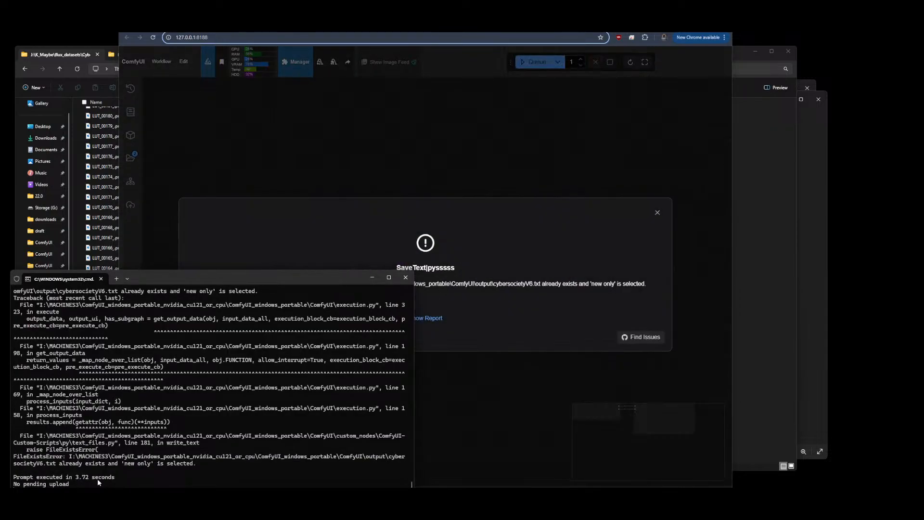
pyautogui.click(577, 322)
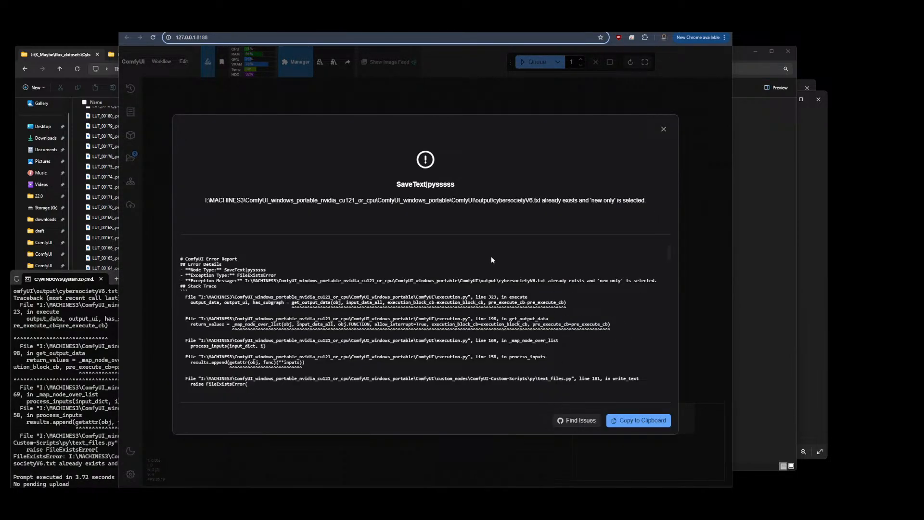
pyautogui.click(663, 129)
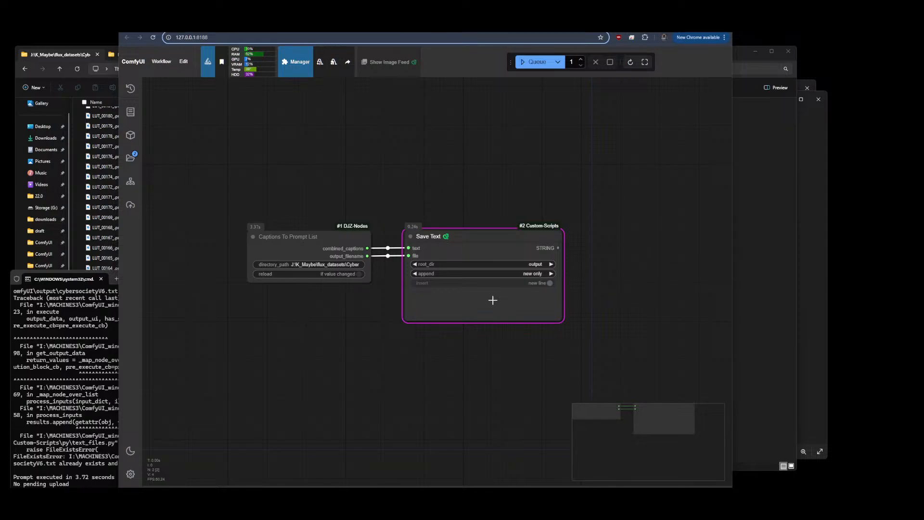
# Open the CyberSocietyV0 folder and read through cybersocietyV6.txt in the explorer preview pane
pyautogui.click(770, 289)
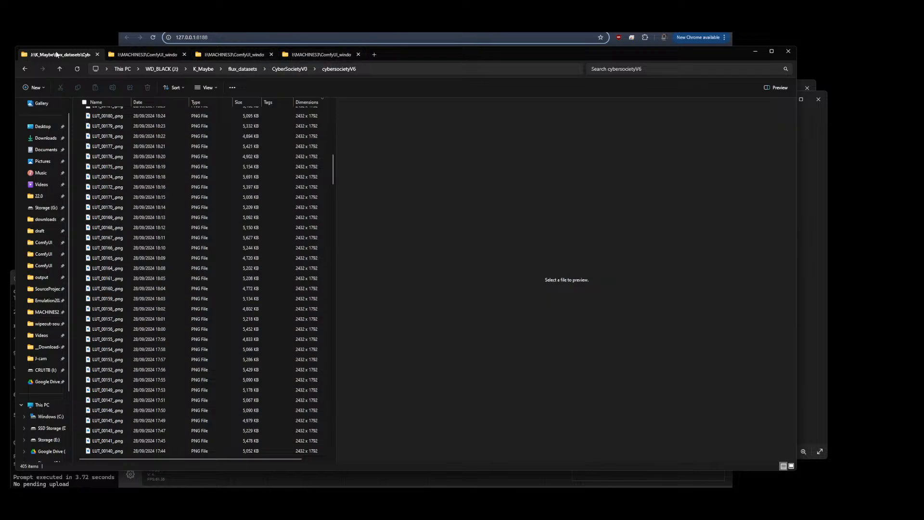
pyautogui.click(289, 69)
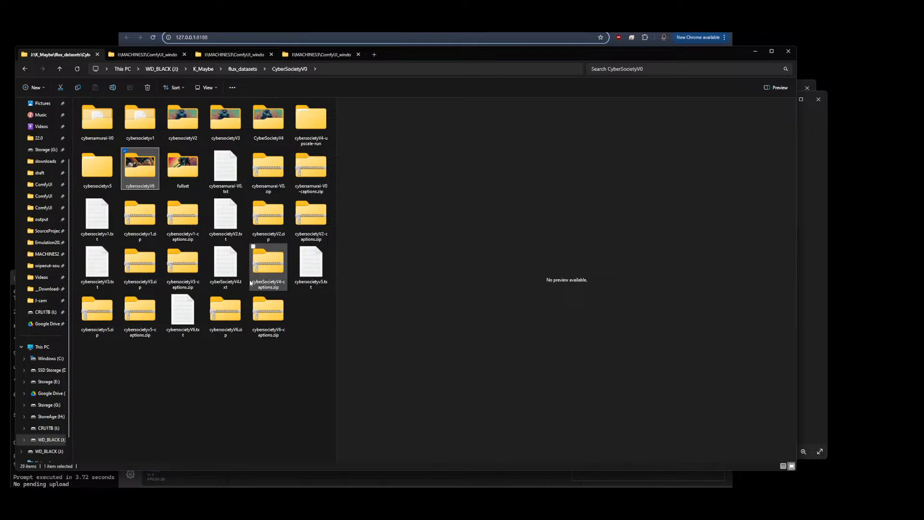
pyautogui.click(189, 317)
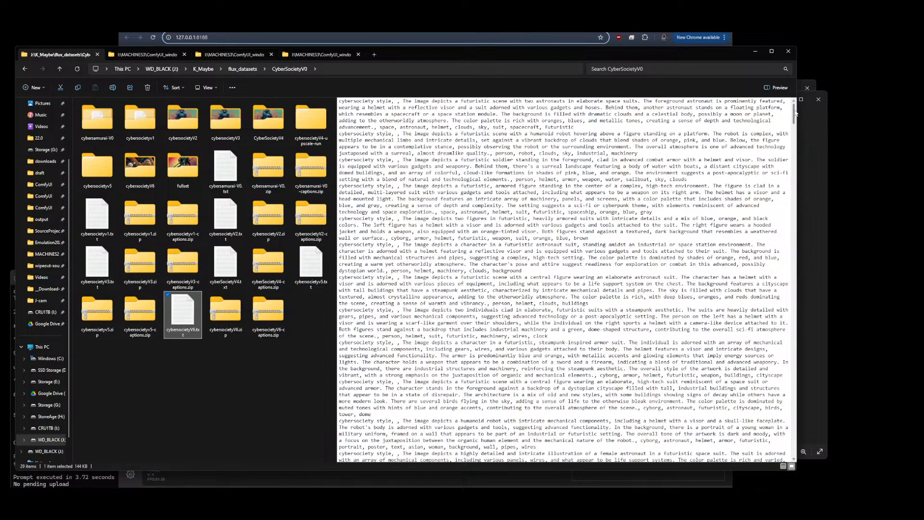
pyautogui.moveTo(794, 115); pyautogui.dragTo(777, 251)
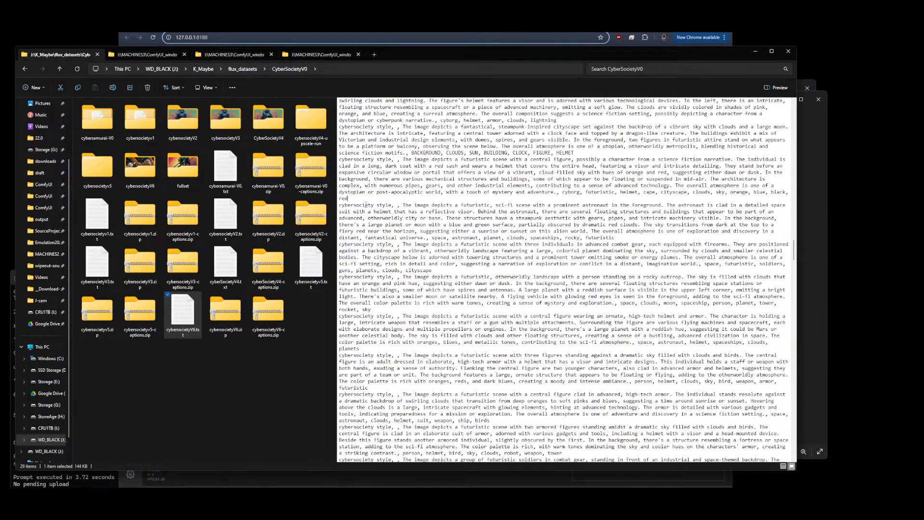
pyautogui.moveTo(793, 250); pyautogui.dragTo(791, 445)
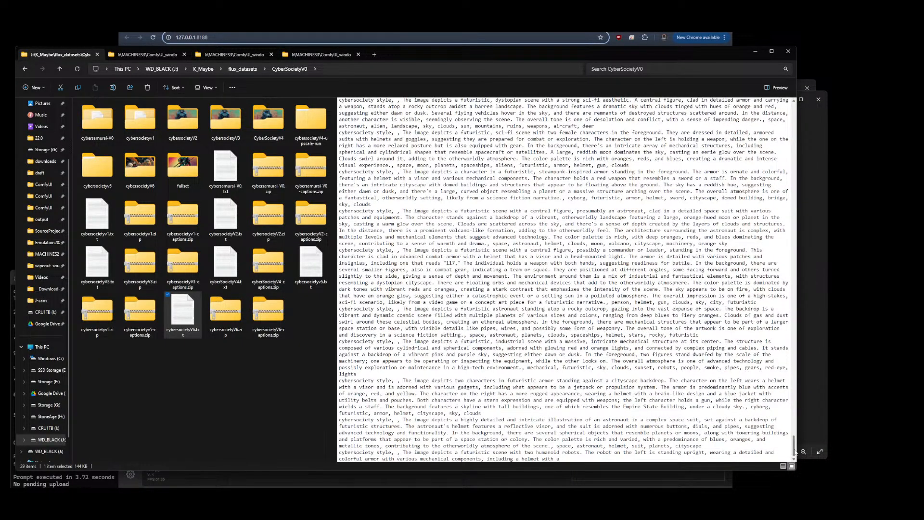
pyautogui.scroll(2, 795, 452)
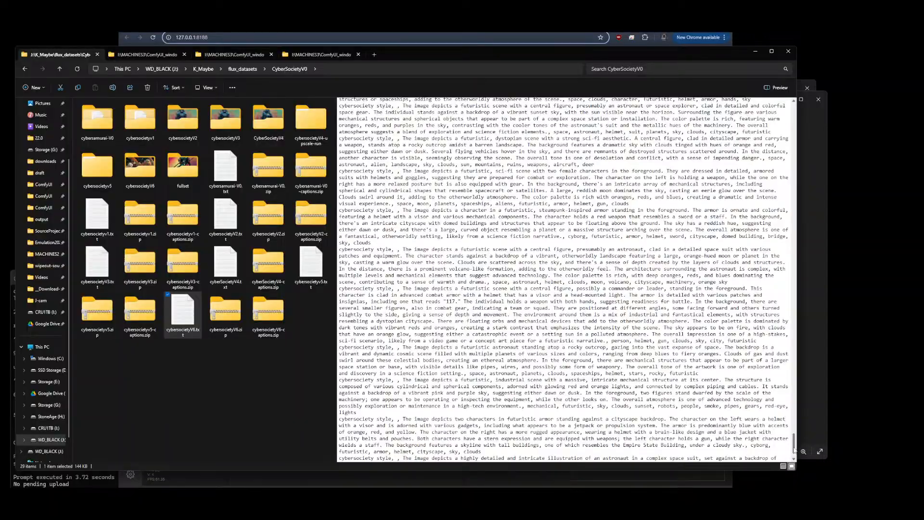
pyautogui.moveTo(795, 450)
pyautogui.mouseDown()
pyautogui.moveTo(807, 360)
pyautogui.moveTo(805, 219)
pyautogui.moveTo(792, 303)
pyautogui.moveTo(793, 445)
pyautogui.mouseUp()
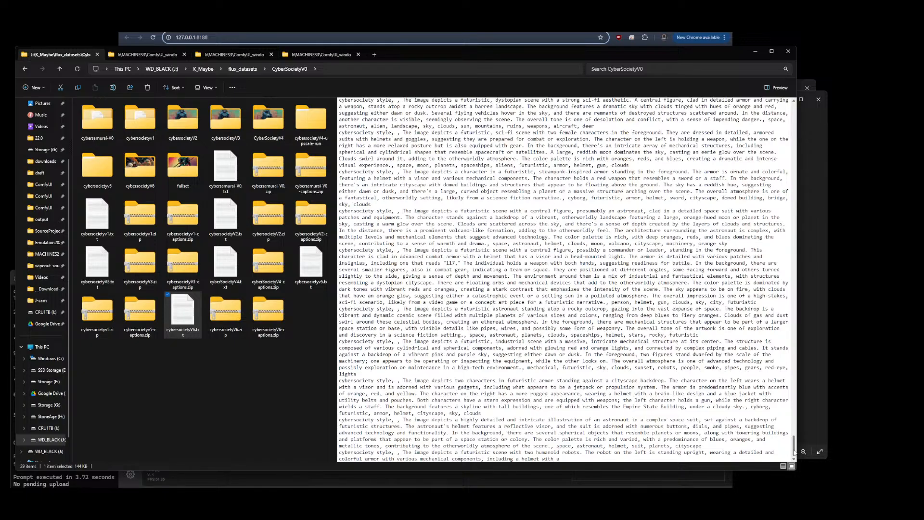
pyautogui.moveTo(794, 449); pyautogui.dragTo(799, 126)
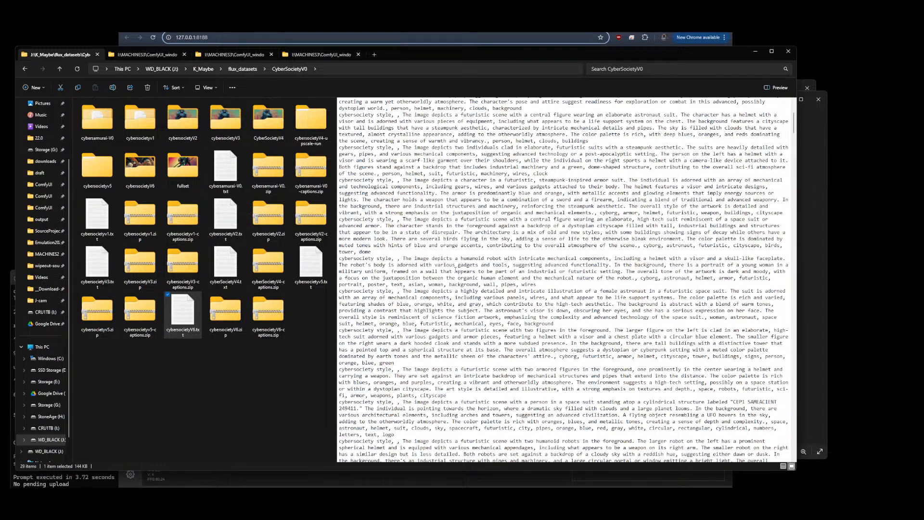
# Open the cybersocietyV6 images in the photo viewer and step through them from LUT_00012 to LUT_00016
pyautogui.doubleClick(135, 165)
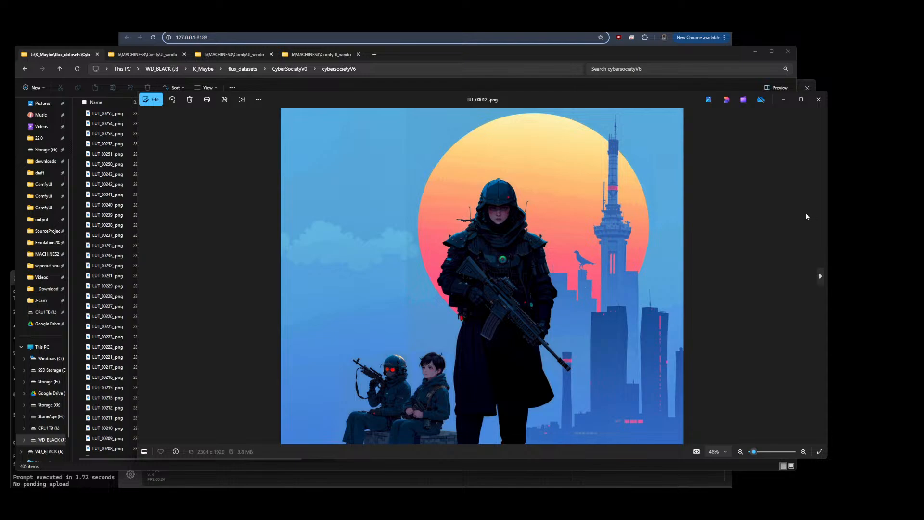
pyautogui.click(819, 276)
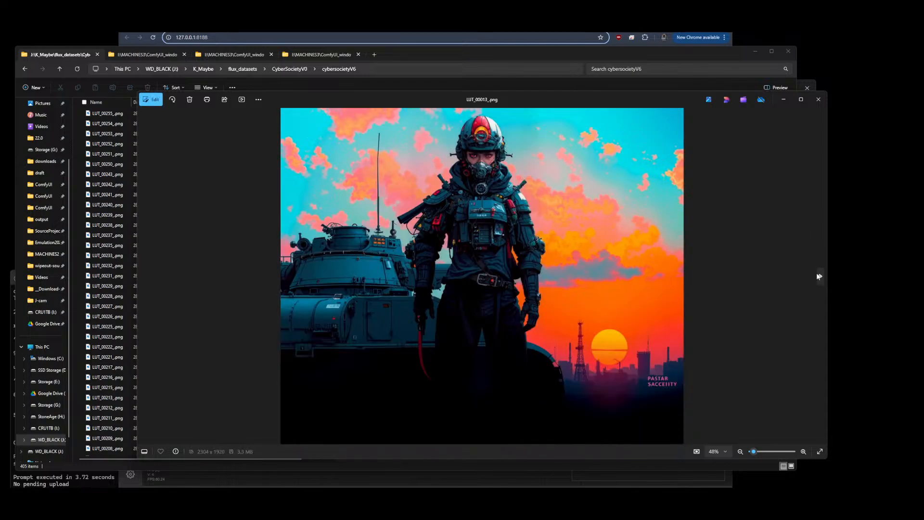
pyautogui.click(819, 277)
pyautogui.click(818, 276)
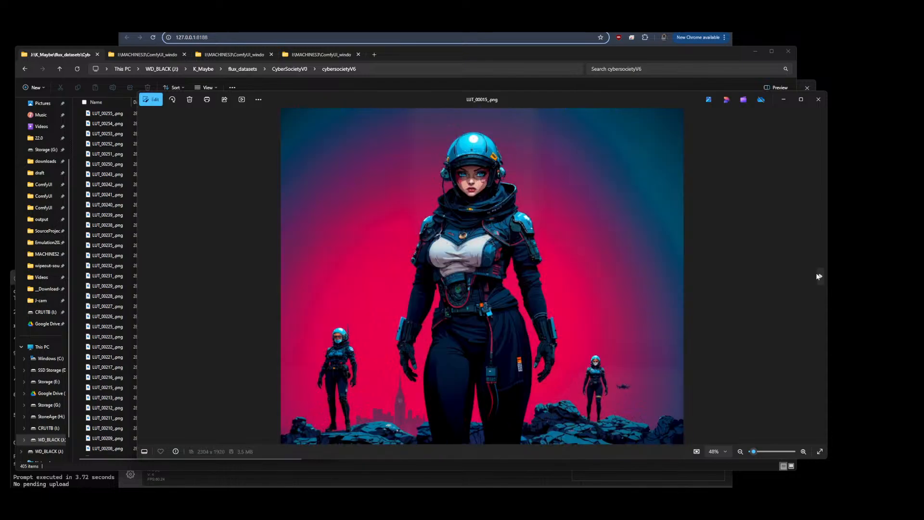
pyautogui.click(818, 276)
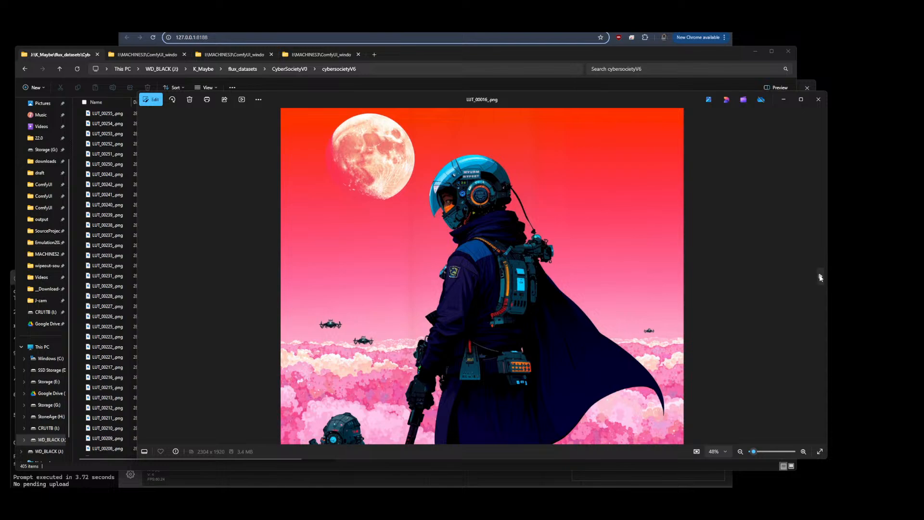
# Step through more cybersocietyV6 images in the photo viewer, reopening it at LUT_00012, and close it
pyautogui.click(820, 278)
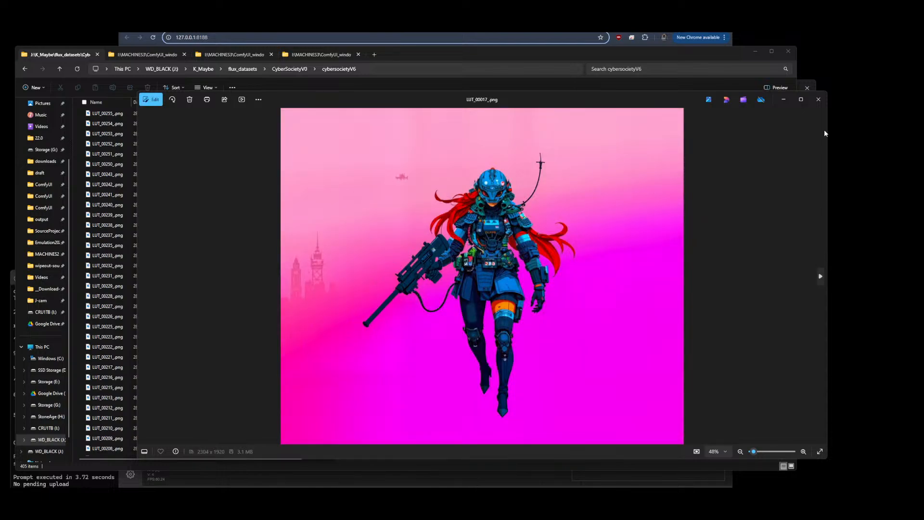
pyautogui.click(819, 100)
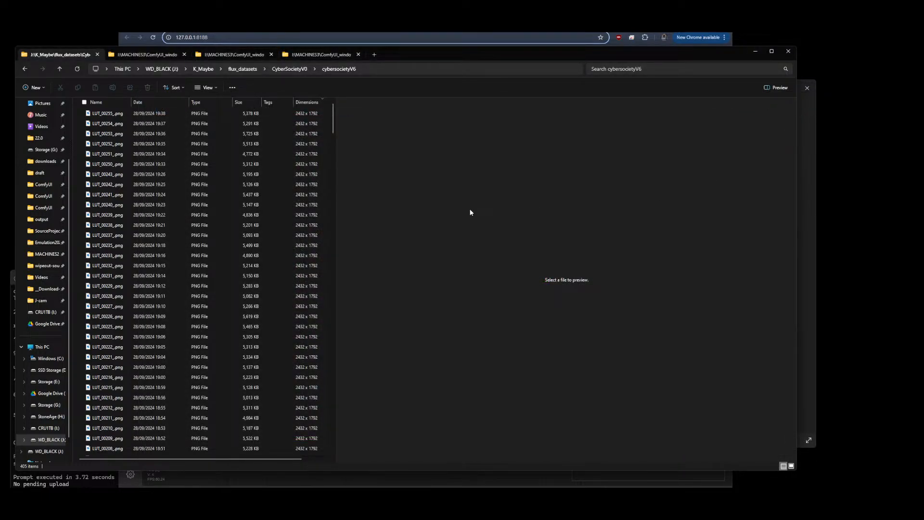
pyautogui.click(812, 201)
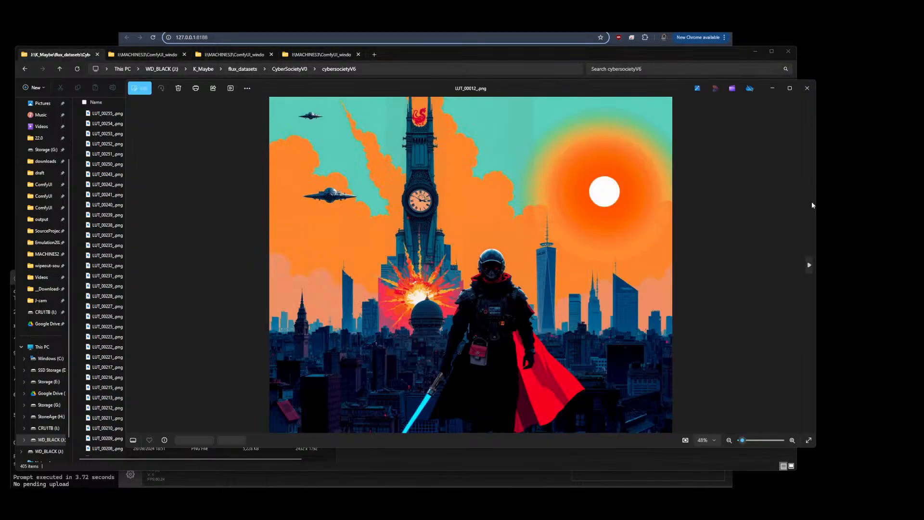
pyautogui.click(810, 266)
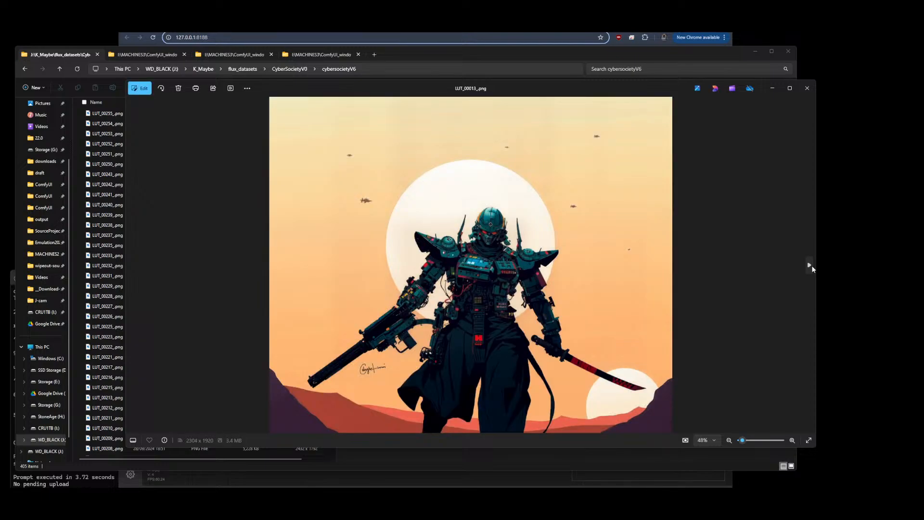
pyautogui.click(809, 266)
pyautogui.click(810, 266)
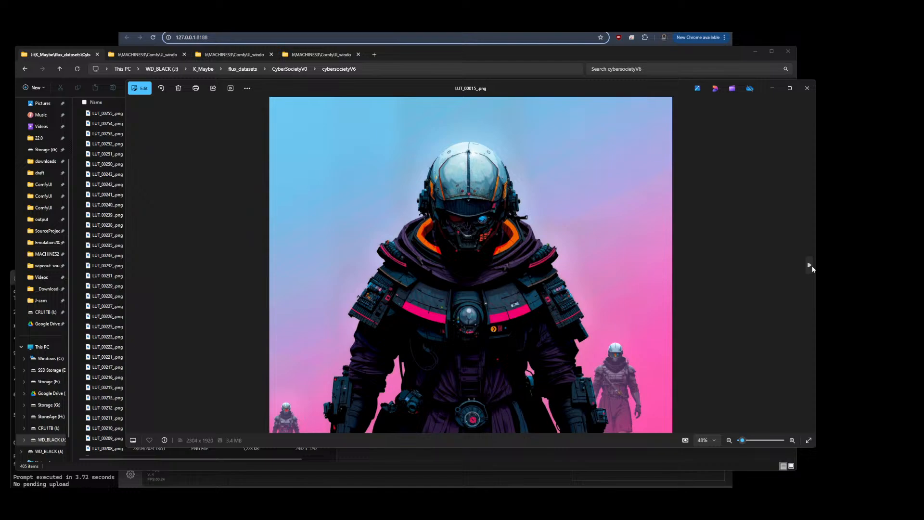
pyautogui.click(810, 266)
pyautogui.click(807, 88)
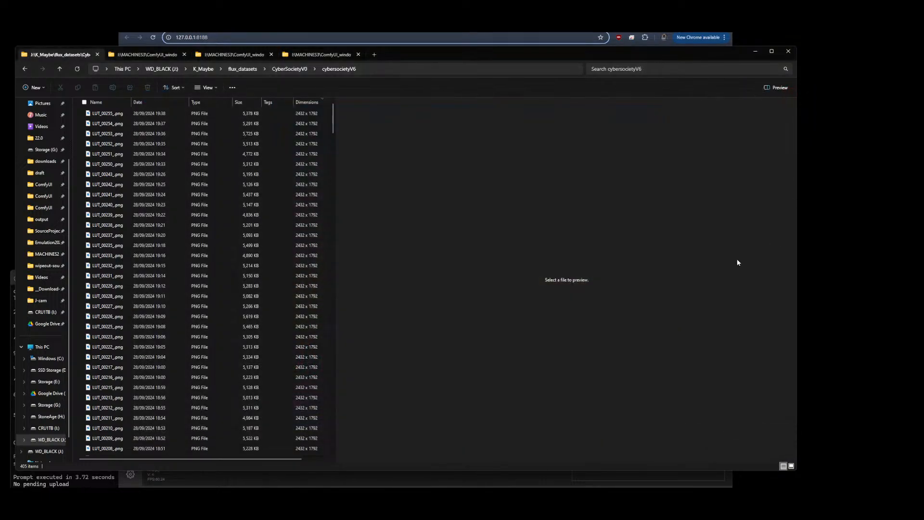
# Preview LUT_00113.png further down the cybersocietyV6 list, then return to the ComfyUI browser window
pyautogui.scroll(-20, 221, 344)
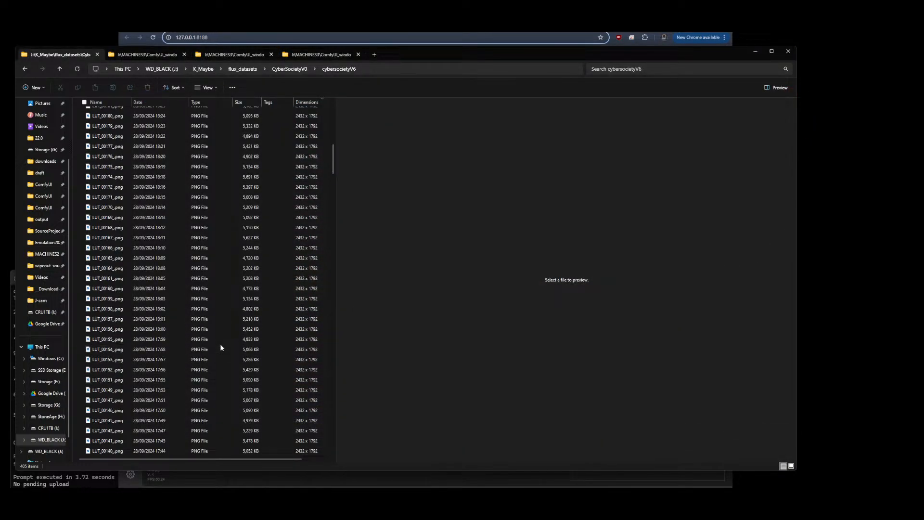
pyautogui.click(116, 294)
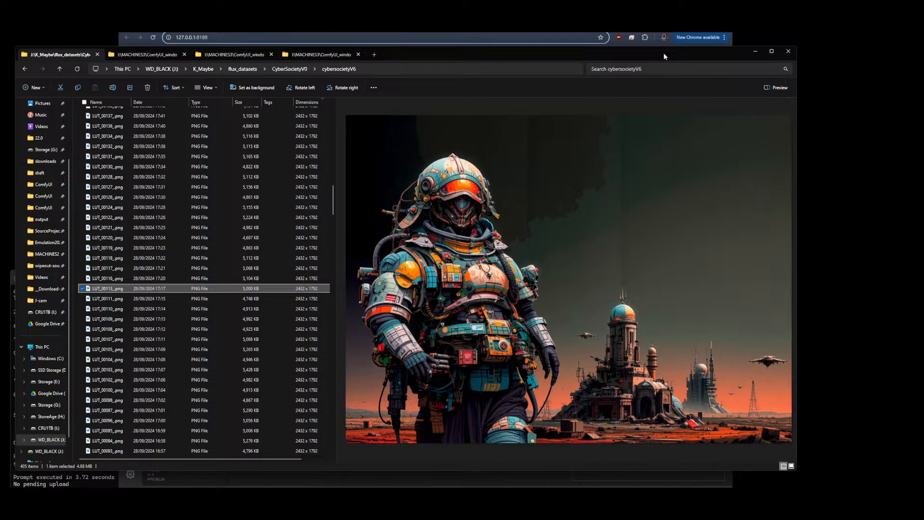
pyautogui.click(513, 44)
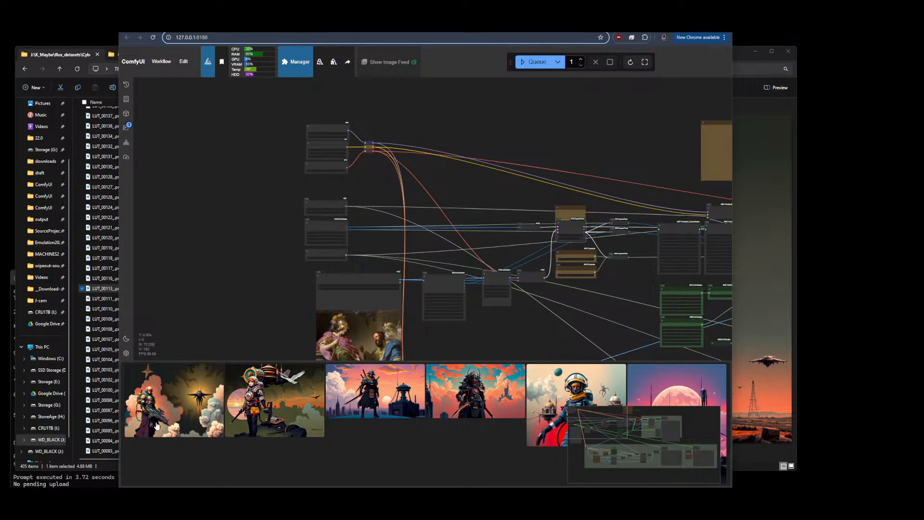
# Queue the ComfyUI image-generation workflow
pyautogui.scroll(-2, 236, 263)
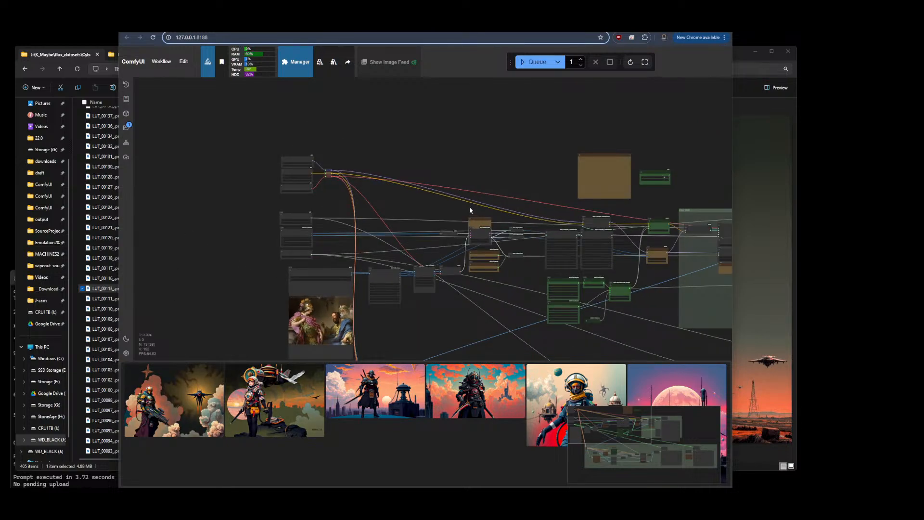
pyautogui.scroll(5, 470, 208)
pyautogui.scroll(-5, 338, 198)
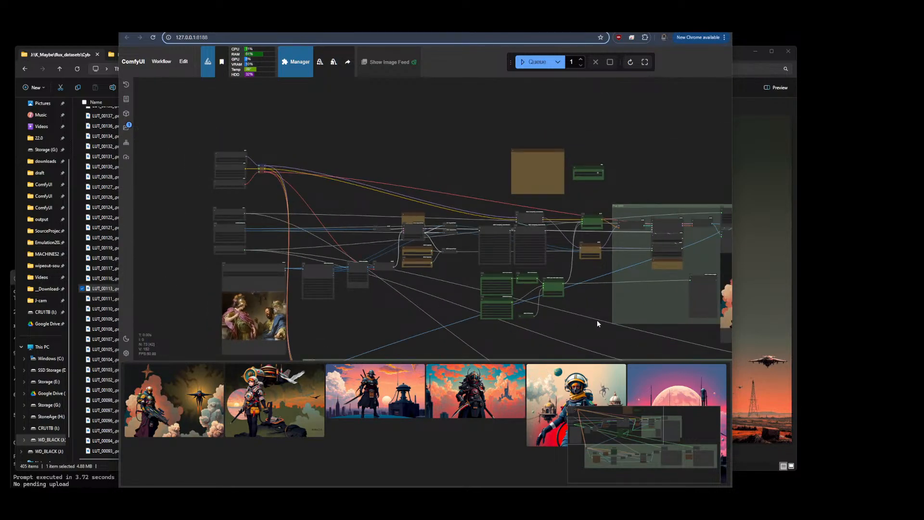
pyautogui.moveTo(596, 319); pyautogui.dragTo(363, 310)
pyautogui.click(547, 60)
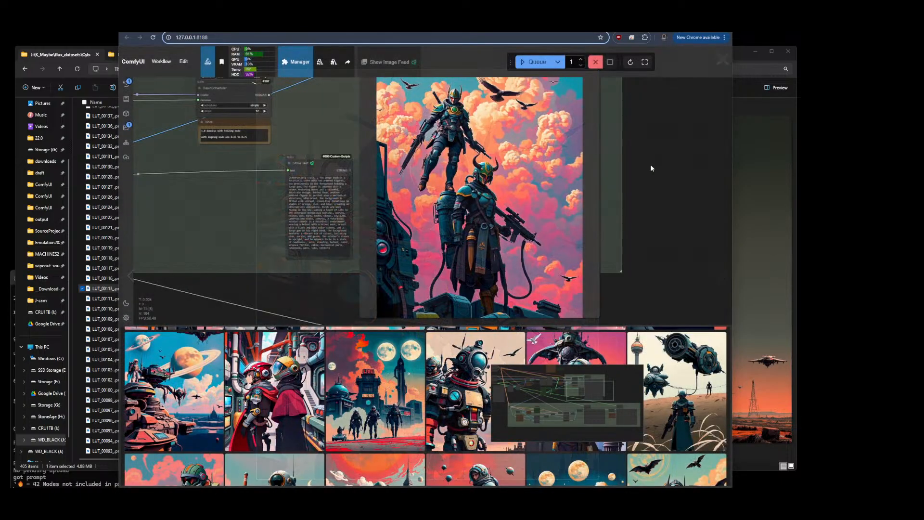
# Scroll through the generated-image feed and enlarge one image for a closer look
pyautogui.scroll(-10, 657, 241)
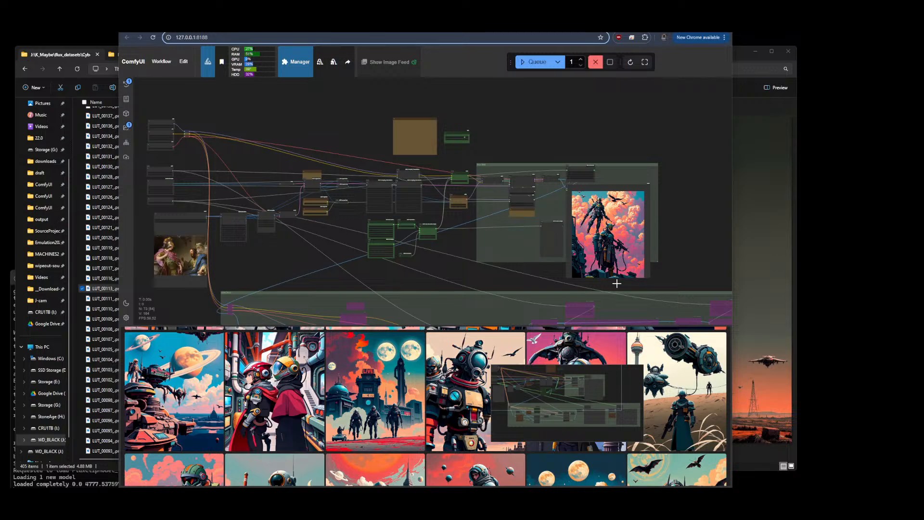
pyautogui.scroll(-3, 487, 479)
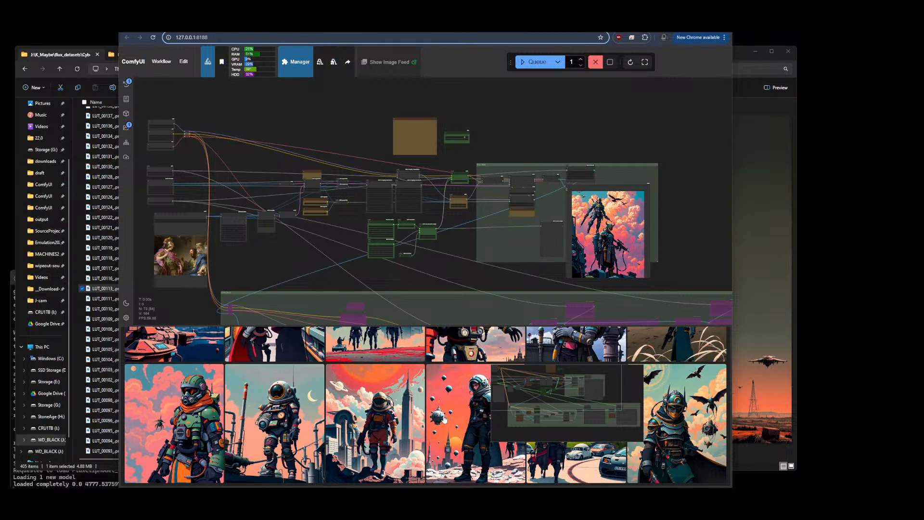
pyautogui.scroll(-5, 457, 375)
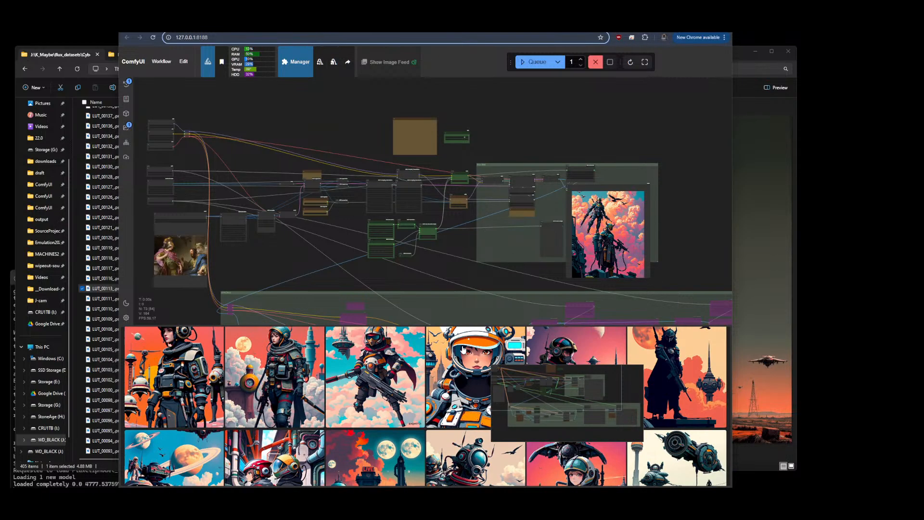
pyautogui.scroll(-3, 462, 349)
pyautogui.scroll(-3, 334, 412)
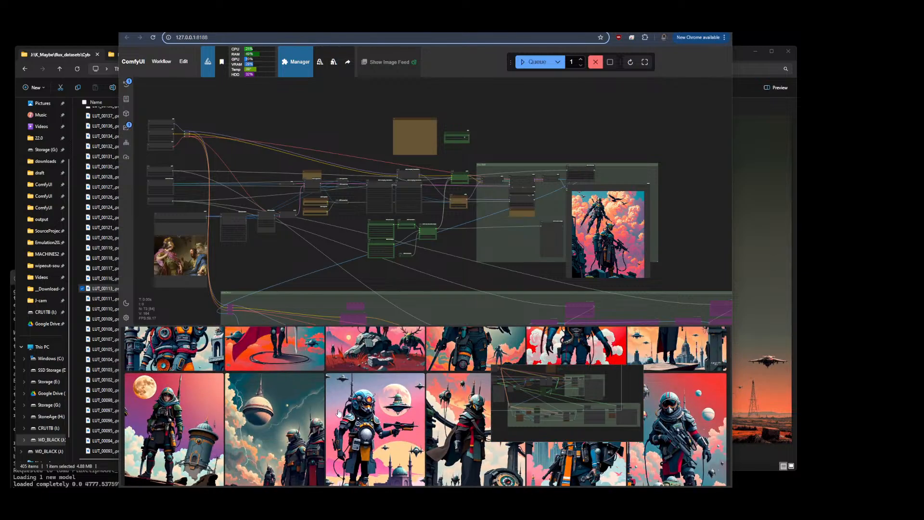
pyautogui.click(291, 431)
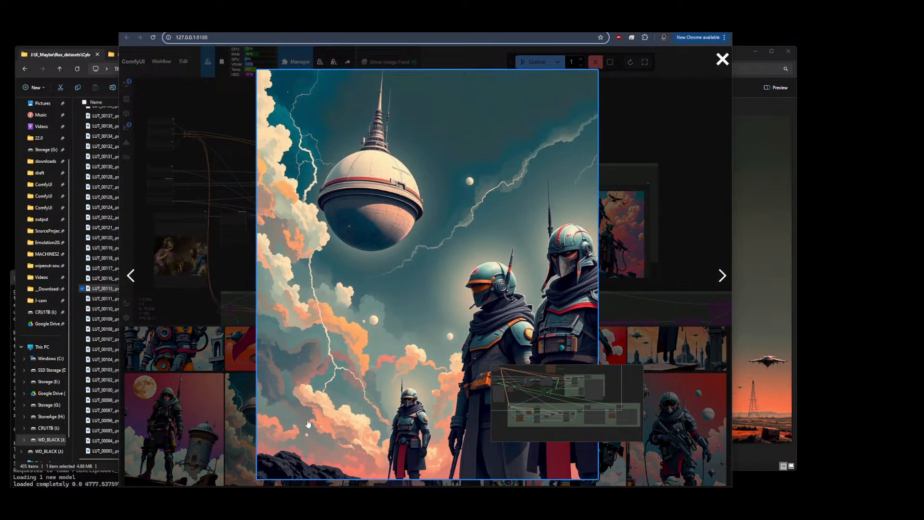
pyautogui.click(722, 59)
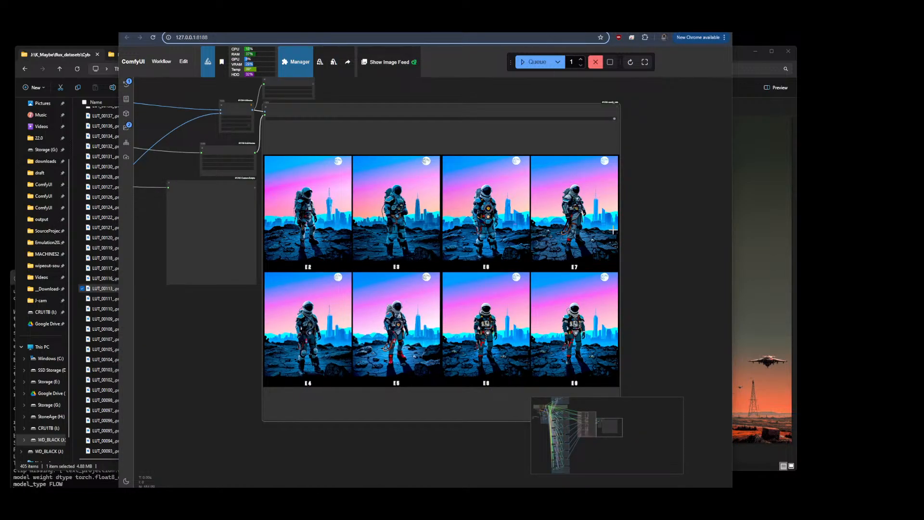
# Zoom into the epoch comparison grid of astronaut test images labelled E2 to E8
pyautogui.scroll(-6, 642, 255)
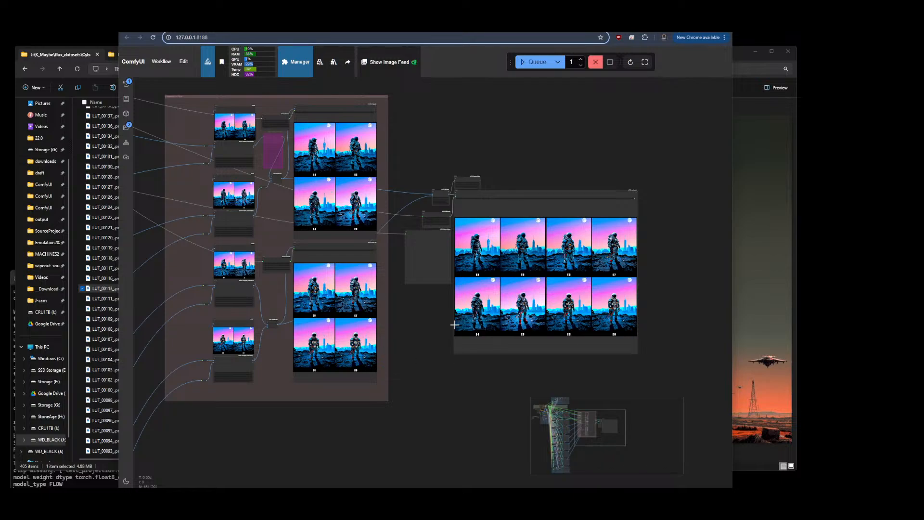
pyautogui.scroll(5, 645, 259)
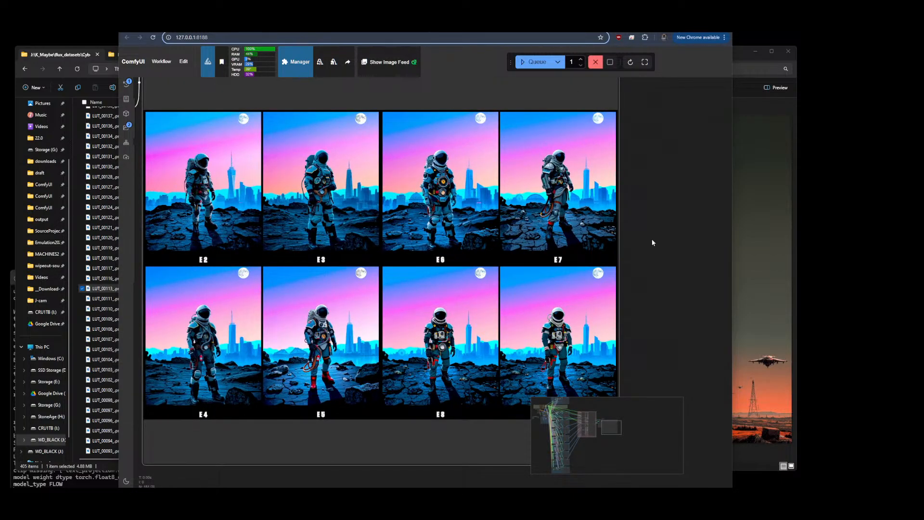
pyautogui.scroll(-5, 652, 238)
# Examine the LLaVA-OneVision recaption workflow and browse its generated-image feed
pyautogui.click(528, 24)
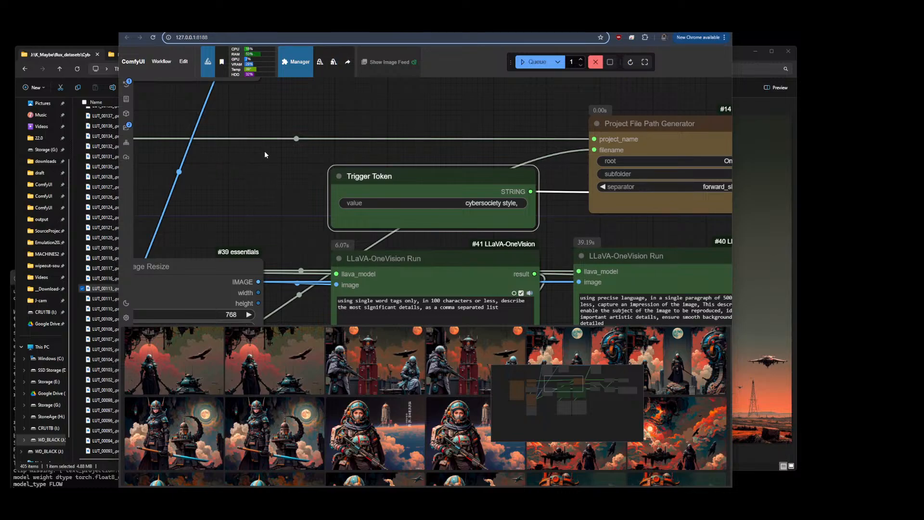
pyautogui.scroll(-10, 265, 155)
pyautogui.scroll(-2, 269, 157)
pyautogui.moveTo(447, 254); pyautogui.dragTo(535, 246)
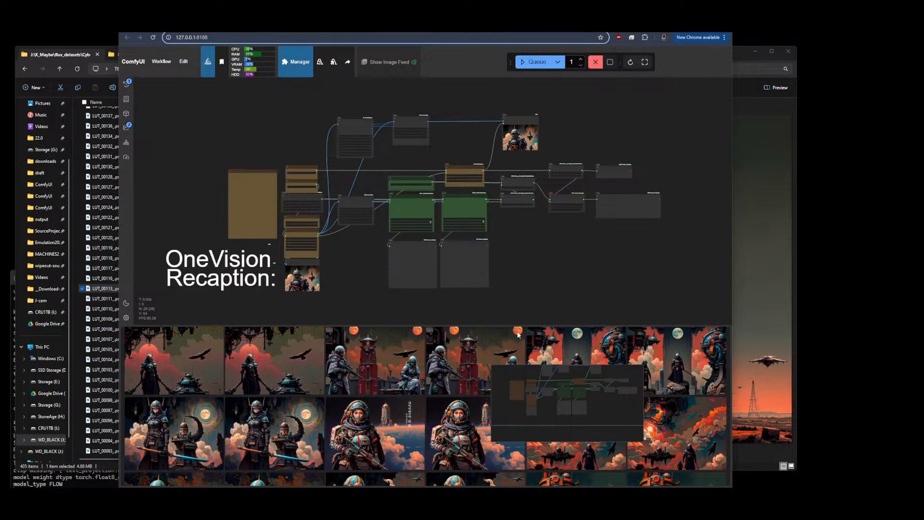
pyautogui.scroll(-5, 437, 381)
pyautogui.scroll(-3, 437, 381)
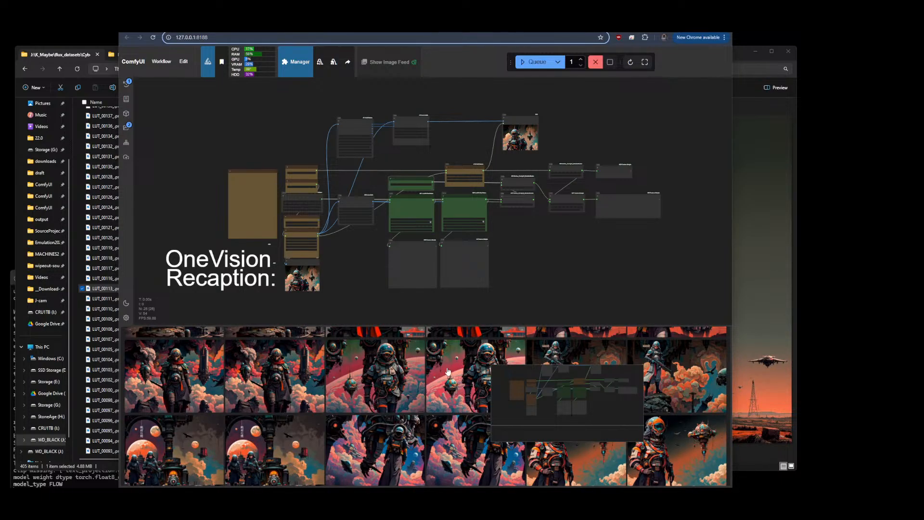
pyautogui.scroll(3, 448, 369)
pyautogui.click(449, 419)
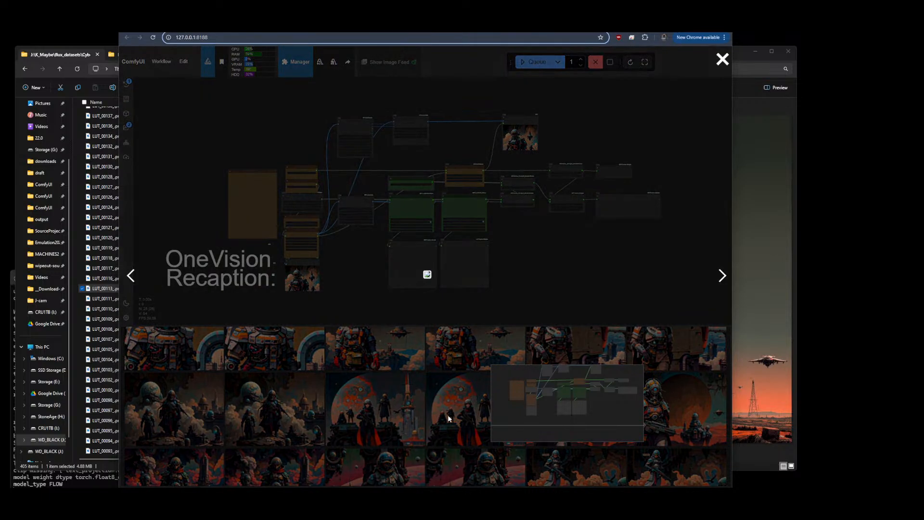
pyautogui.click(448, 416)
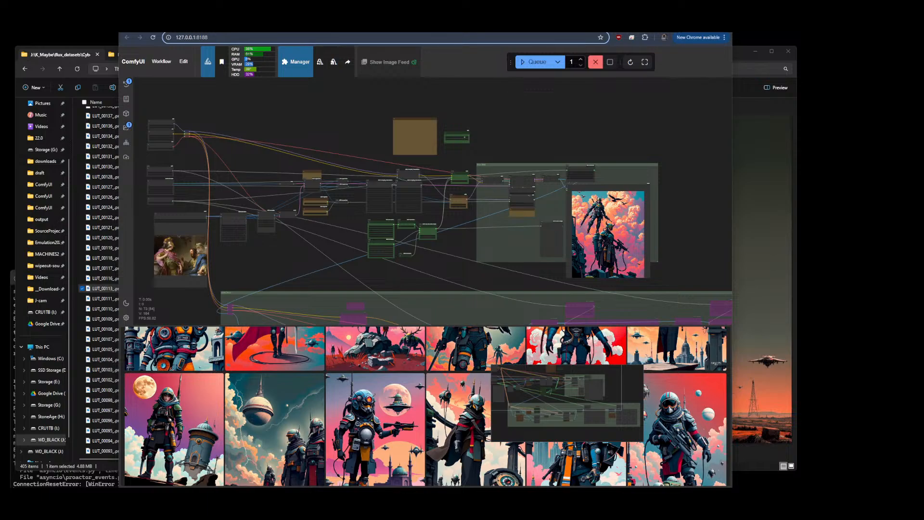
# Reload the ComfyUI page and survey the whole workflow canvas
pyautogui.press('F5')
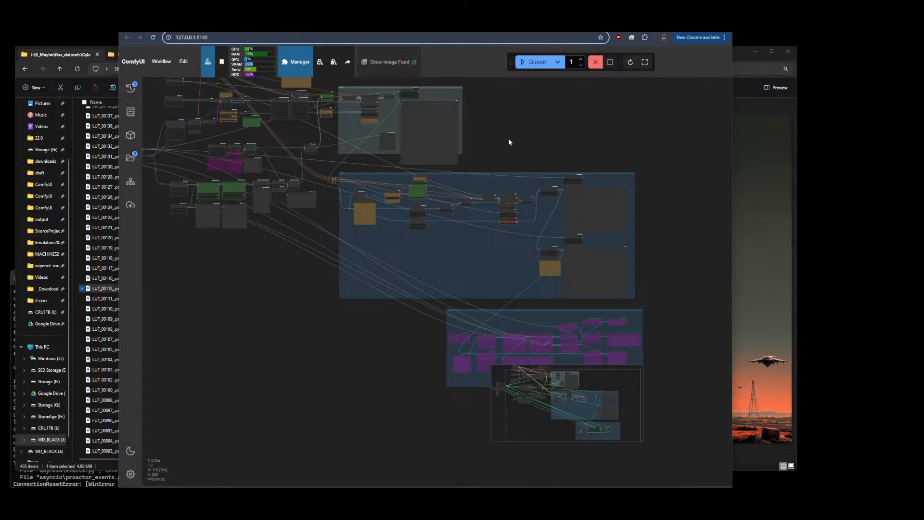
pyautogui.moveTo(540, 147); pyautogui.dragTo(641, 184)
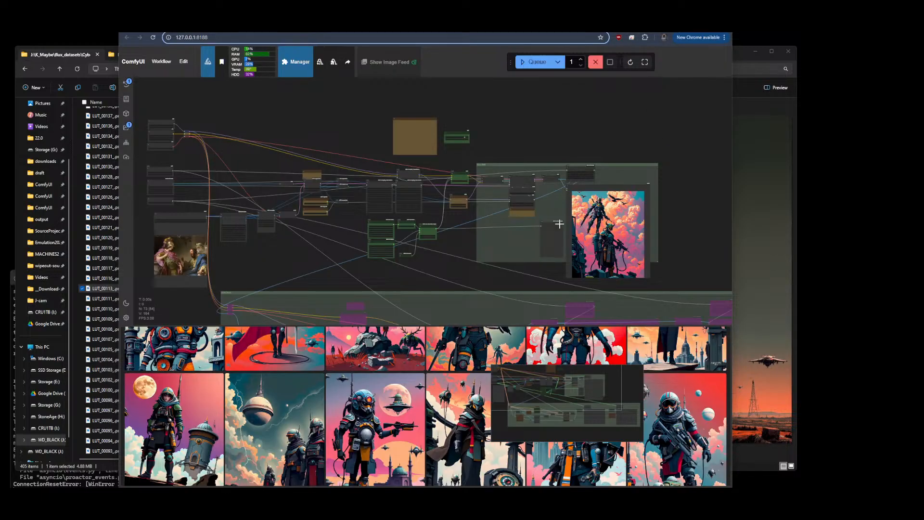
pyautogui.scroll(-5, 564, 117)
pyautogui.moveTo(643, 146); pyautogui.dragTo(568, 151)
pyautogui.scroll(7, 376, 189)
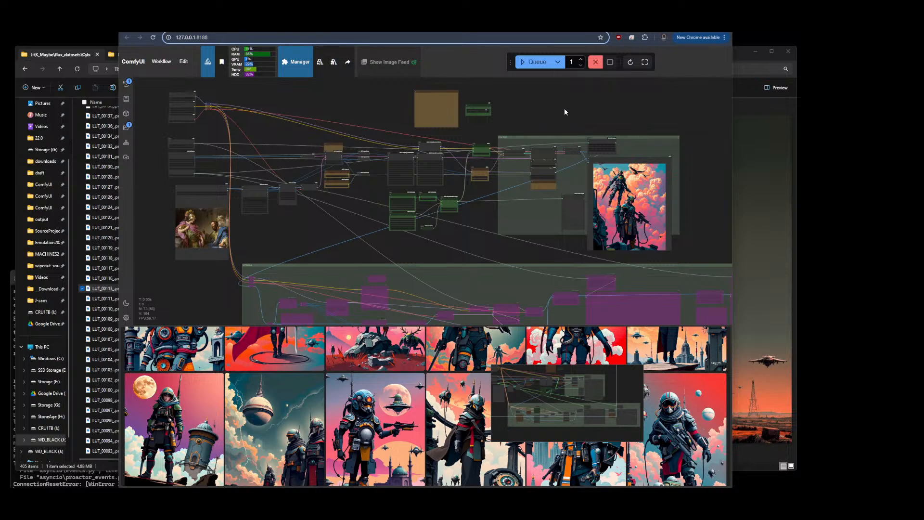
pyautogui.scroll(-4, 565, 114)
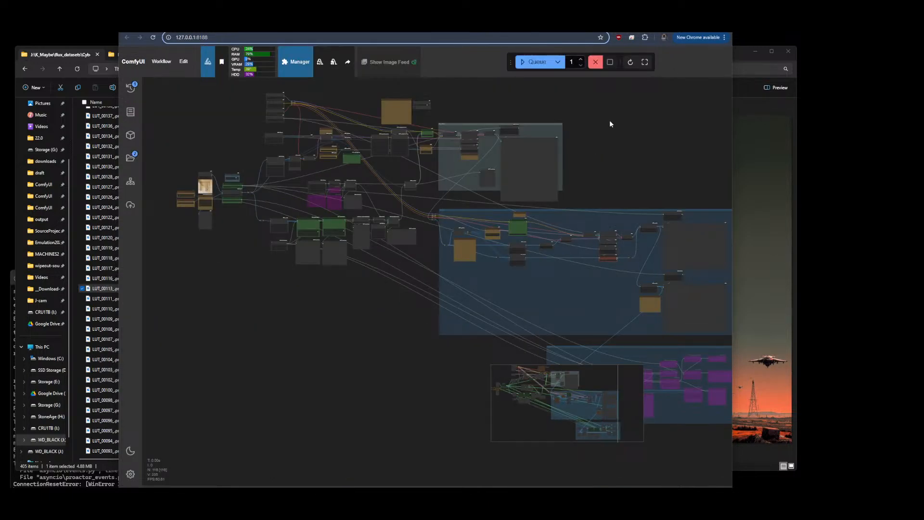
pyautogui.moveTo(405, 367); pyautogui.dragTo(198, 276)
pyautogui.scroll(6, 344, 255)
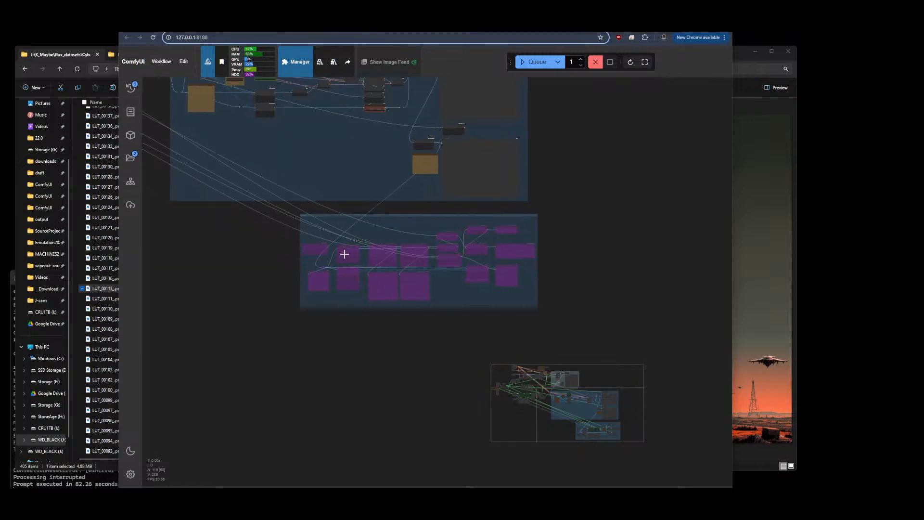
pyautogui.scroll(-12, 468, 209)
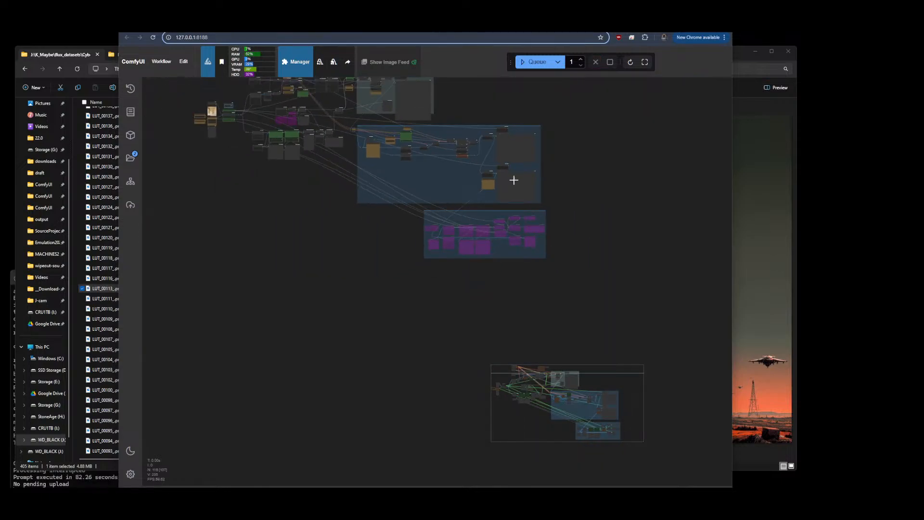
pyautogui.moveTo(573, 131); pyautogui.dragTo(607, 185)
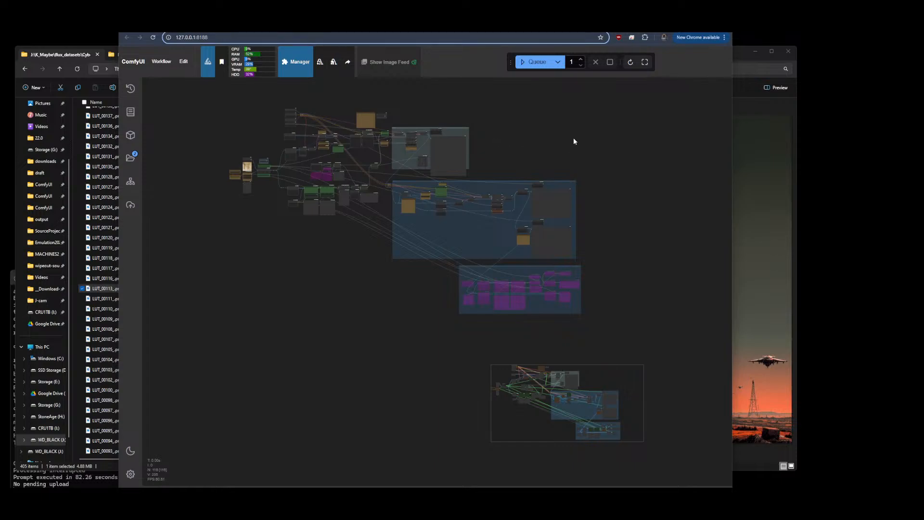
pyautogui.moveTo(650, 227); pyautogui.dragTo(577, 197)
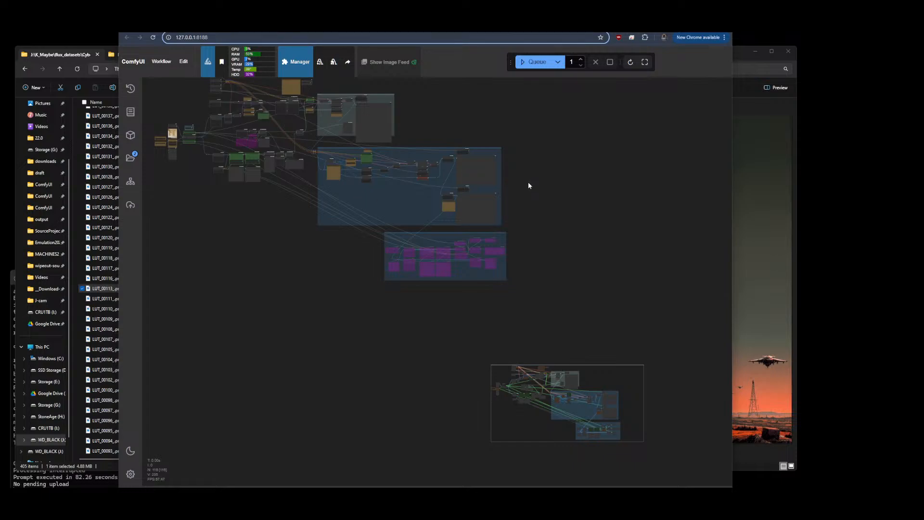
# Switch to the explorer tab showing the ComfyUI output loraTesting folder
pyautogui.click(77, 322)
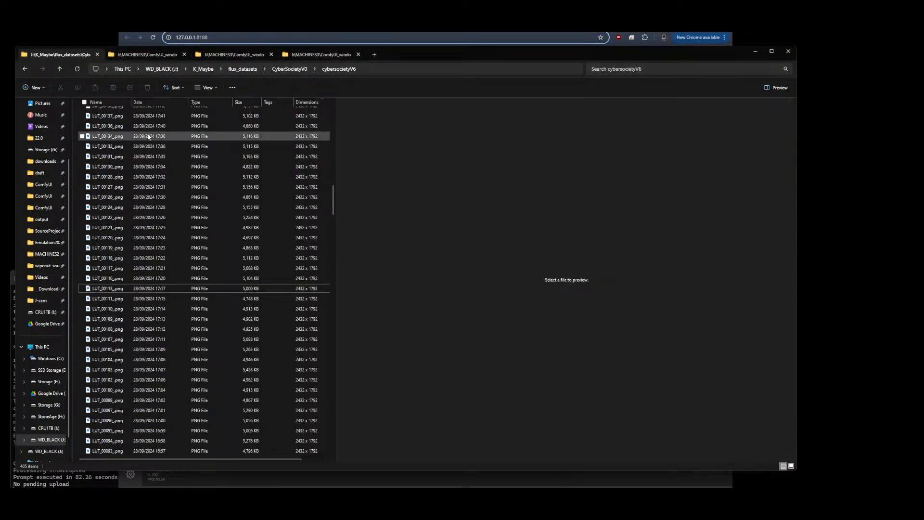
pyautogui.click(133, 57)
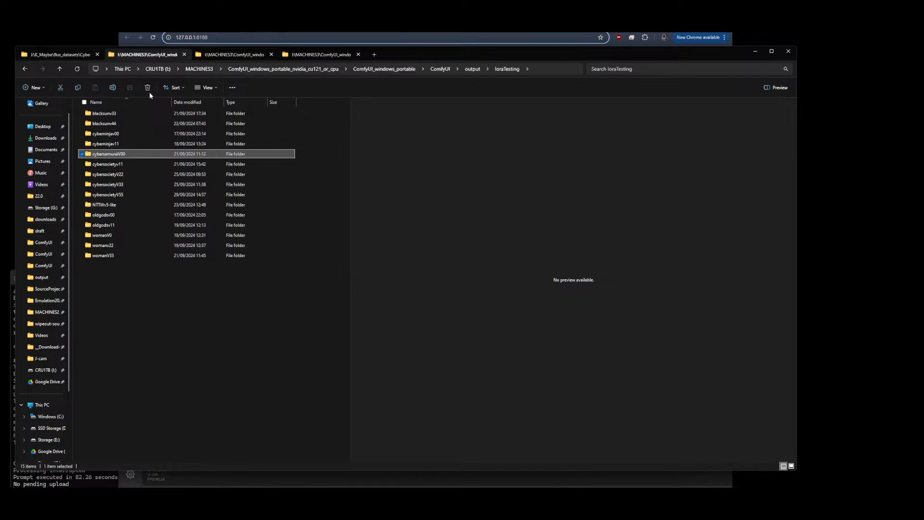
# Navigate from the ComfyUI output folder into foda, then cybersocietyV6-upscales, and open its CC subfolder
pyautogui.click(439, 69)
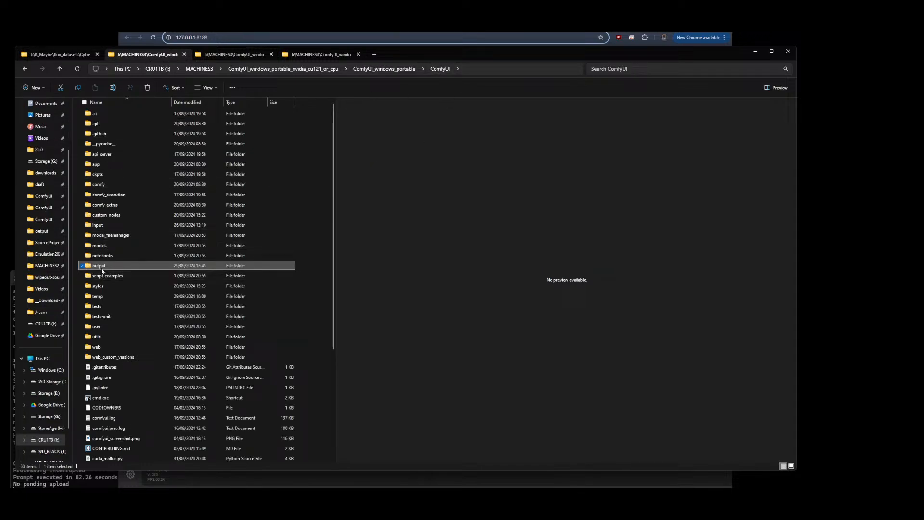
pyautogui.doubleClick(101, 265)
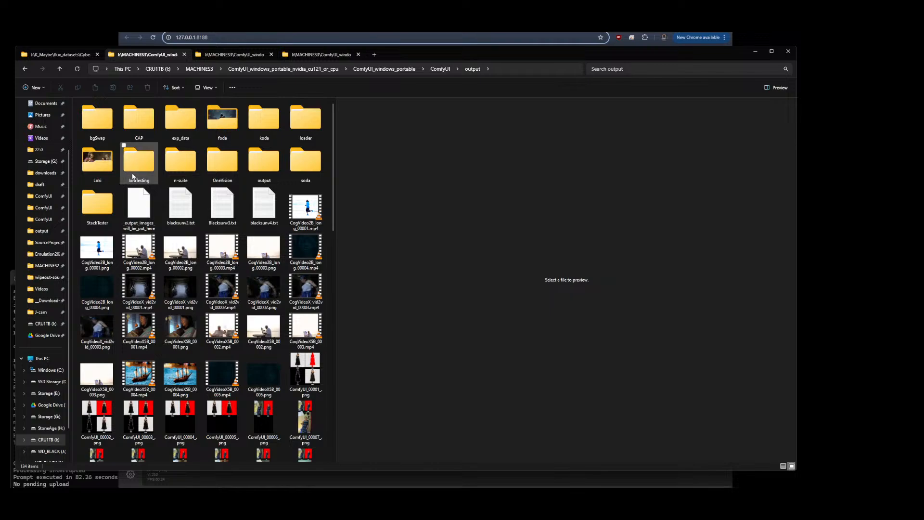
pyautogui.click(219, 123)
pyautogui.doubleClick(219, 123)
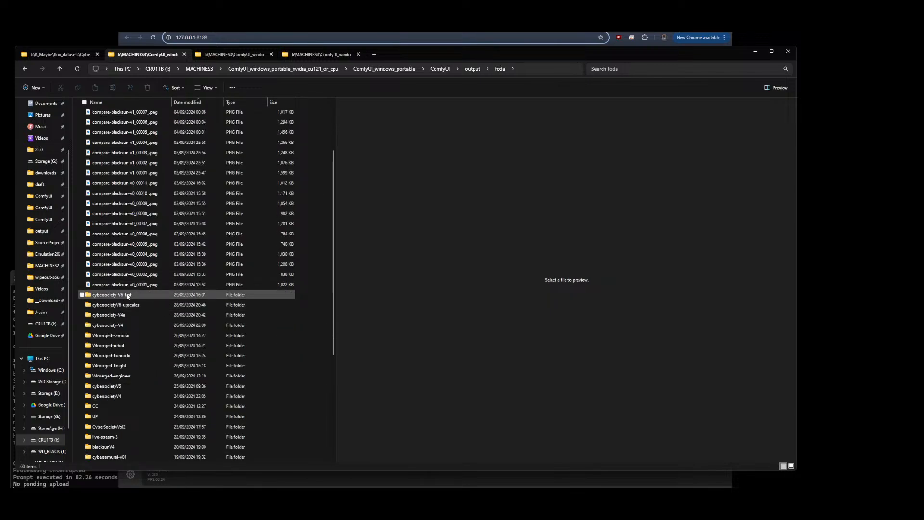
pyautogui.doubleClick(129, 306)
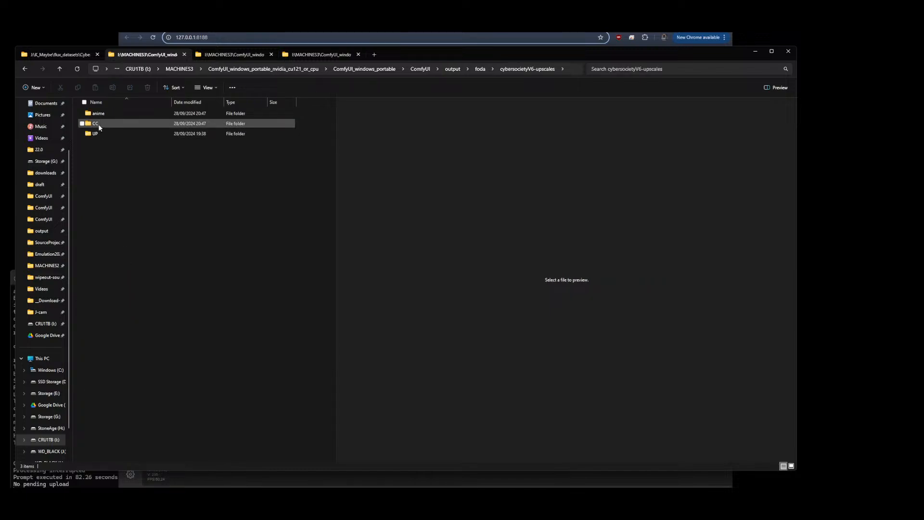
pyautogui.doubleClick(99, 125)
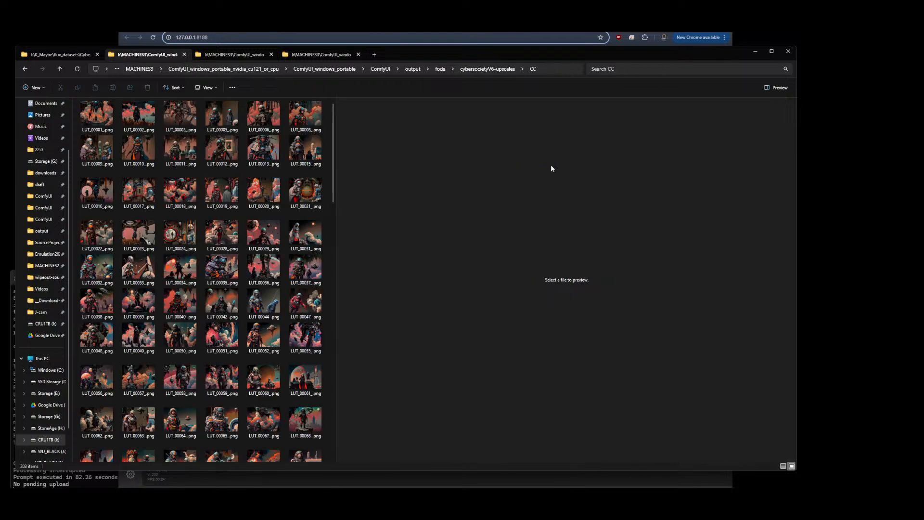
# Maximize the explorer, widen the preview pane, and preview several LUT upscale images in the CC folder
pyautogui.click(771, 52)
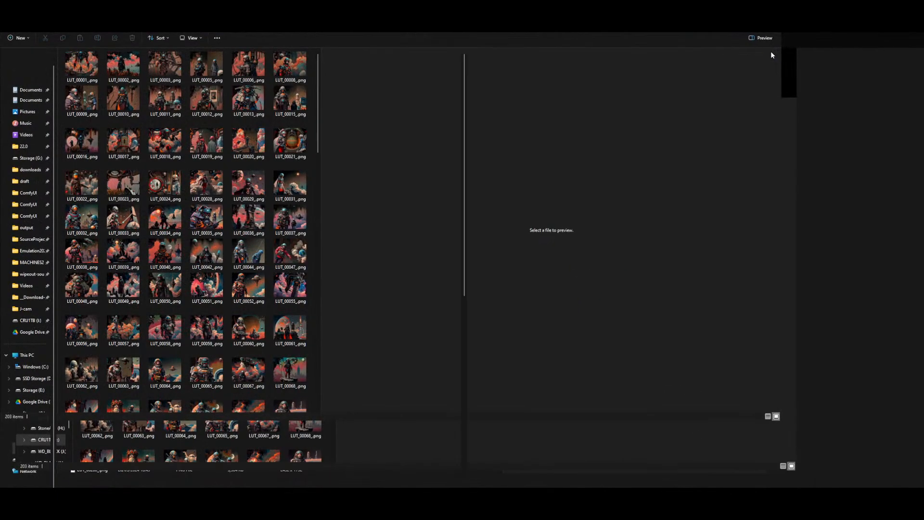
pyautogui.moveTo(466, 288); pyautogui.dragTo(861, 270)
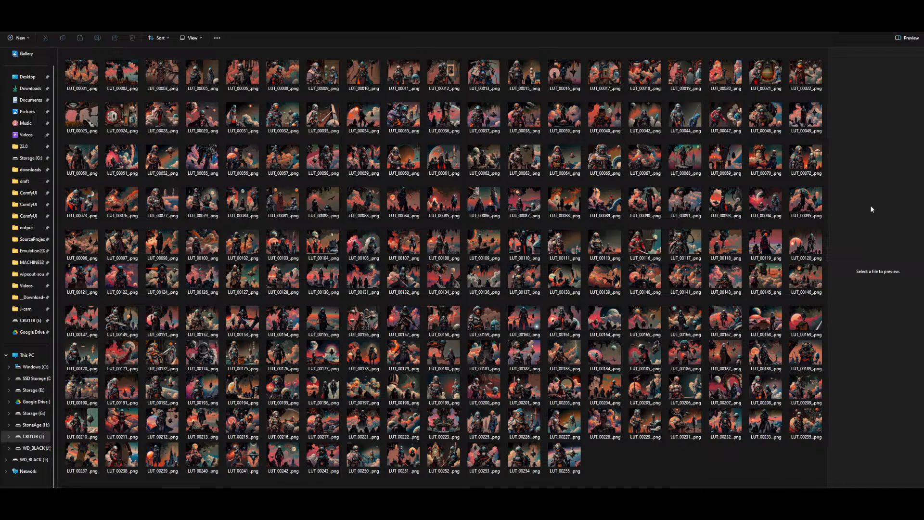
pyautogui.click(686, 127)
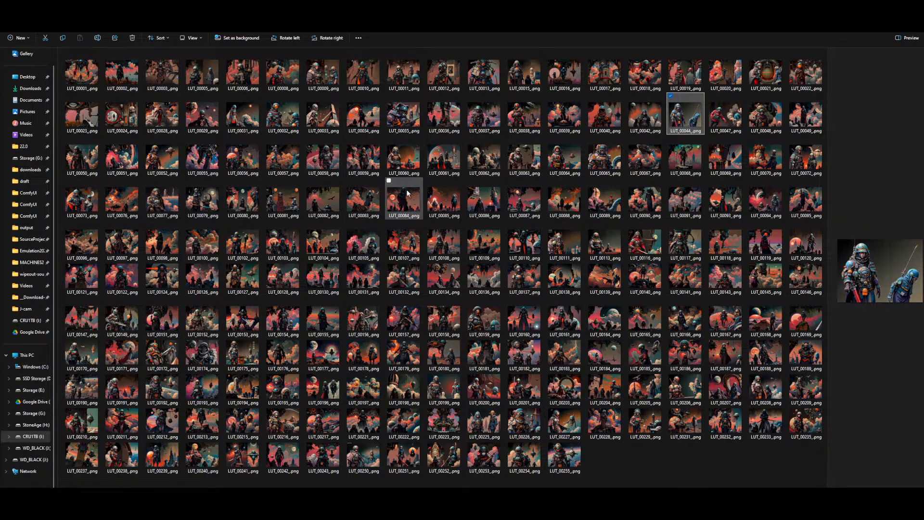
pyautogui.click(407, 205)
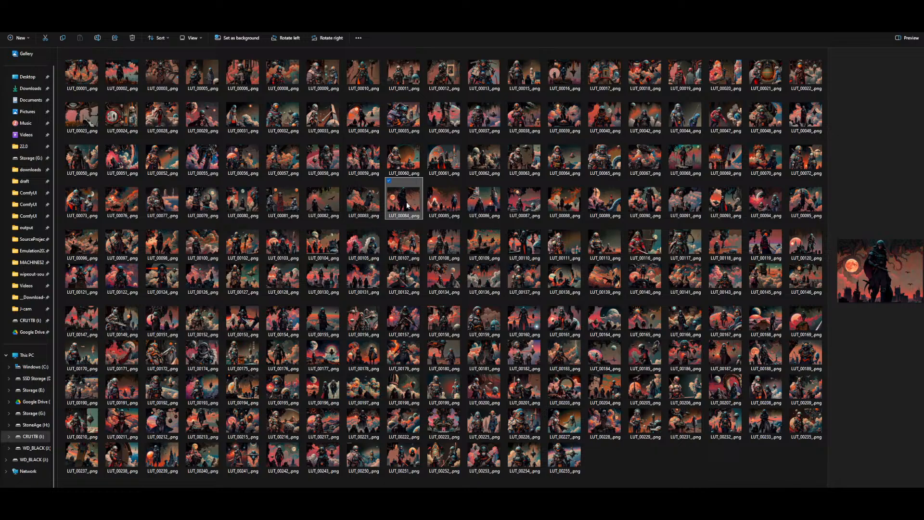
pyautogui.click(733, 356)
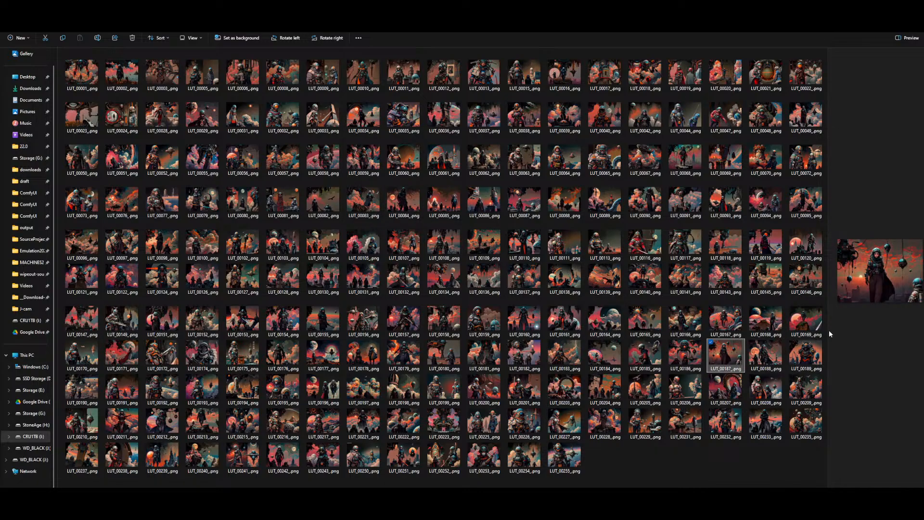
pyautogui.moveTo(827, 334); pyautogui.dragTo(587, 340)
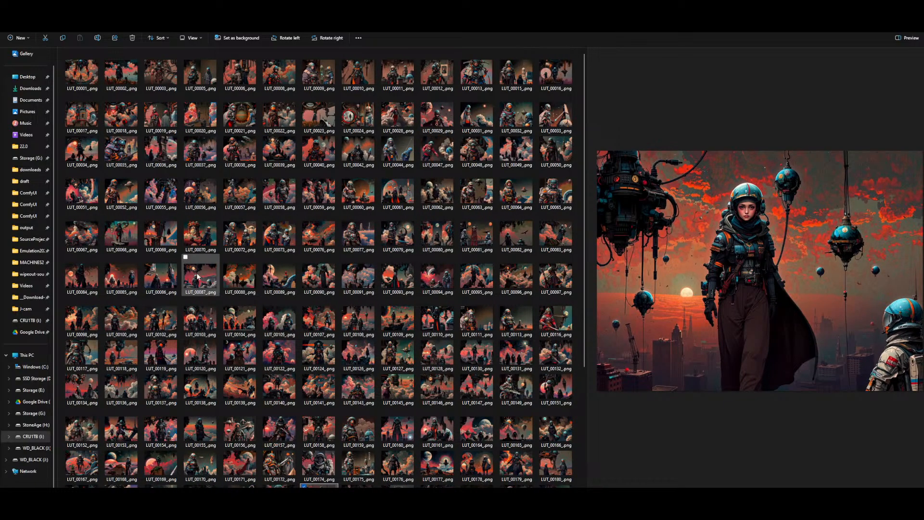
pyautogui.click(78, 281)
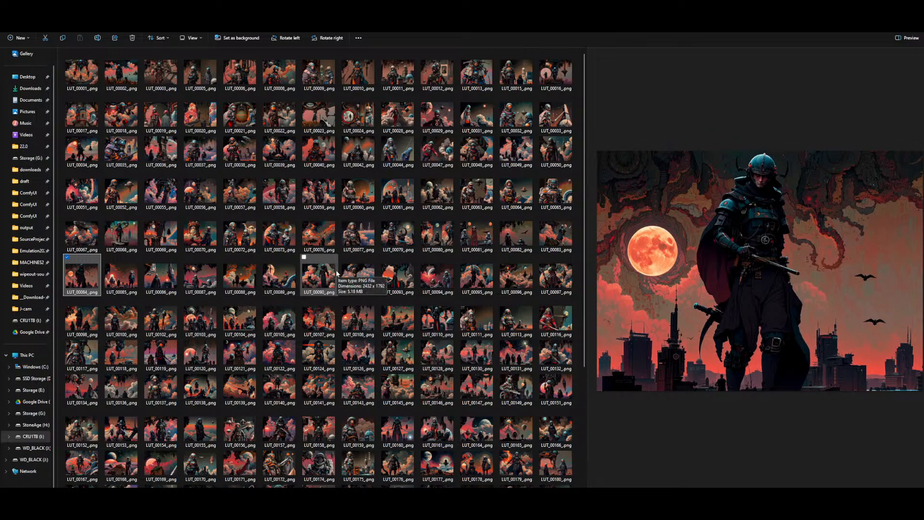
pyautogui.scroll(-3, 336, 274)
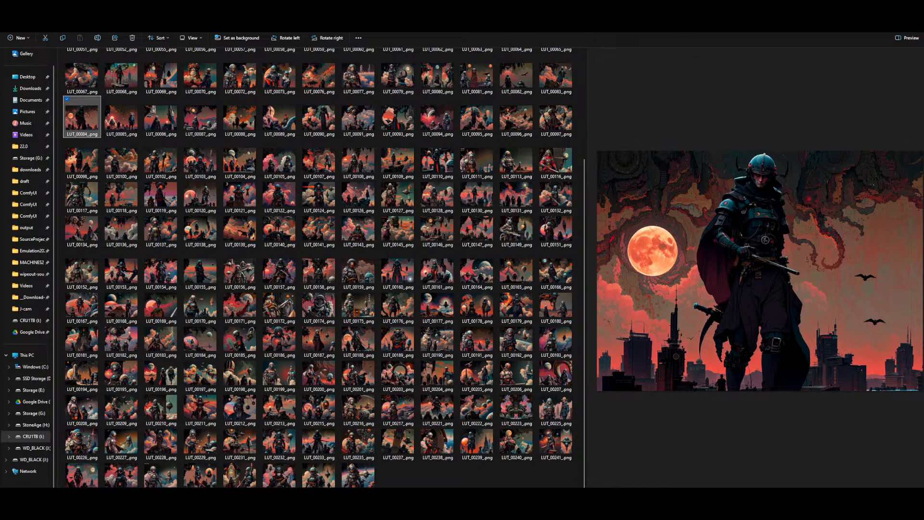
# Browse the CC folder of cybersociety-V4a and the remix folder of cybersocietyV5, then return to the output folder
pyautogui.hotkey('alt', 'Left')
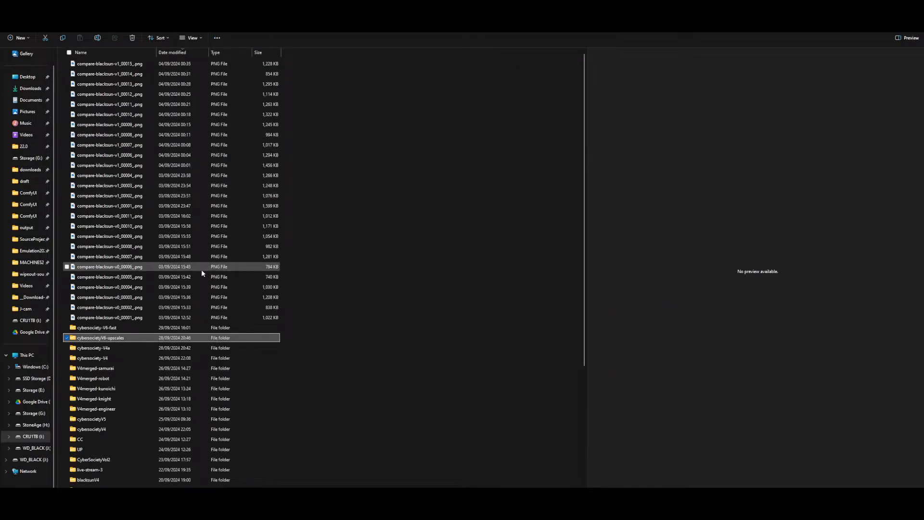
pyautogui.doubleClick(111, 348)
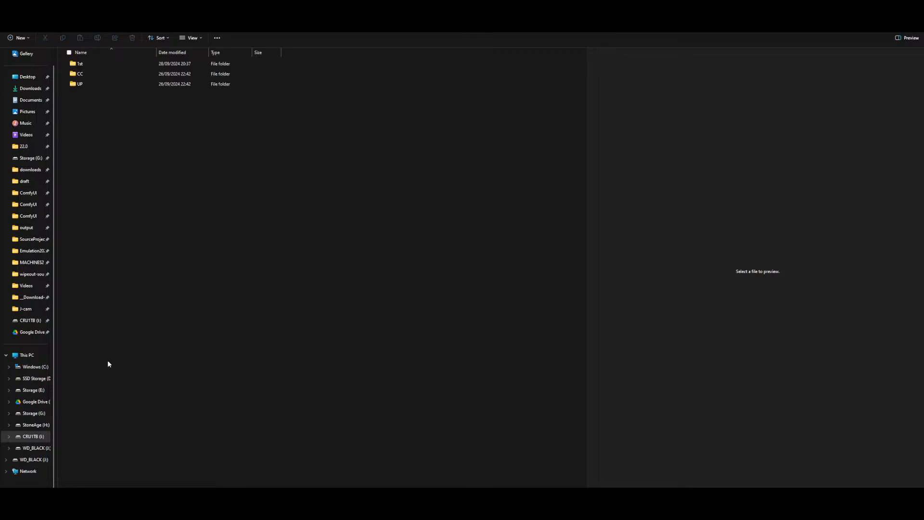
pyautogui.click(83, 73)
pyautogui.doubleClick(83, 74)
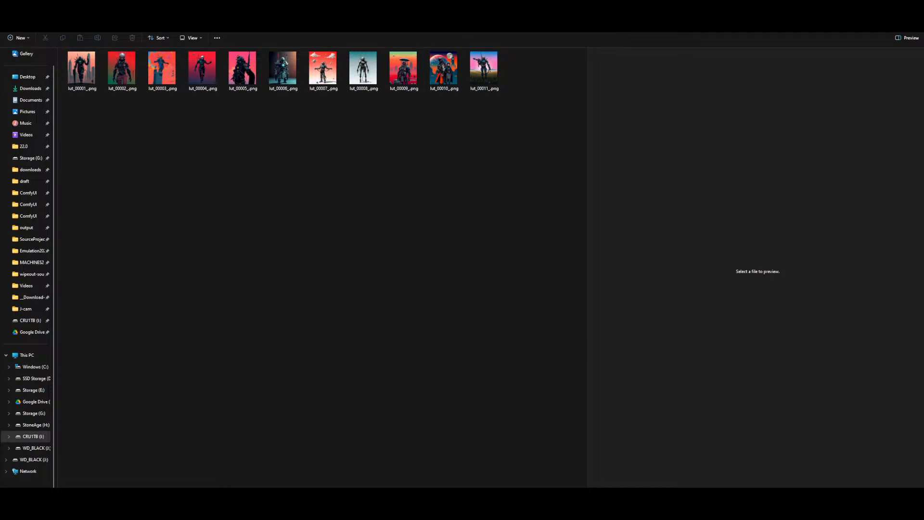
pyautogui.hotkey('alt', 'Left')
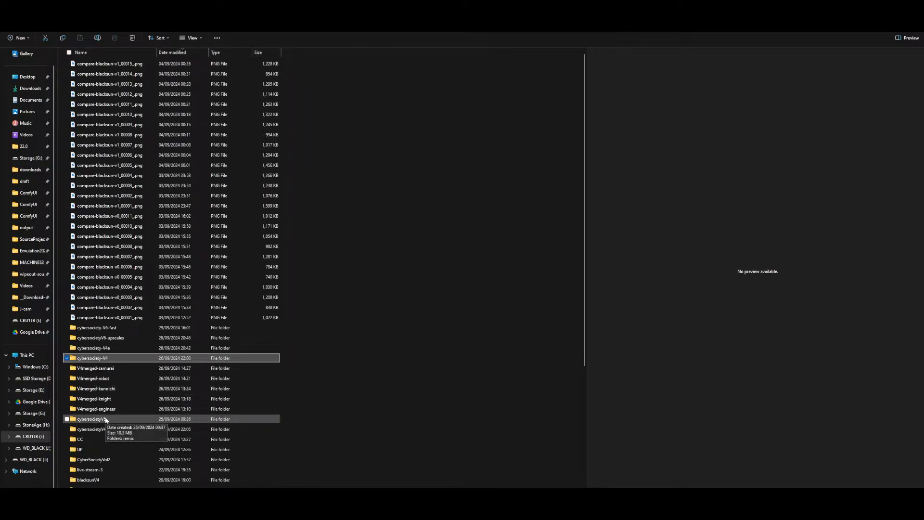
pyautogui.doubleClick(106, 419)
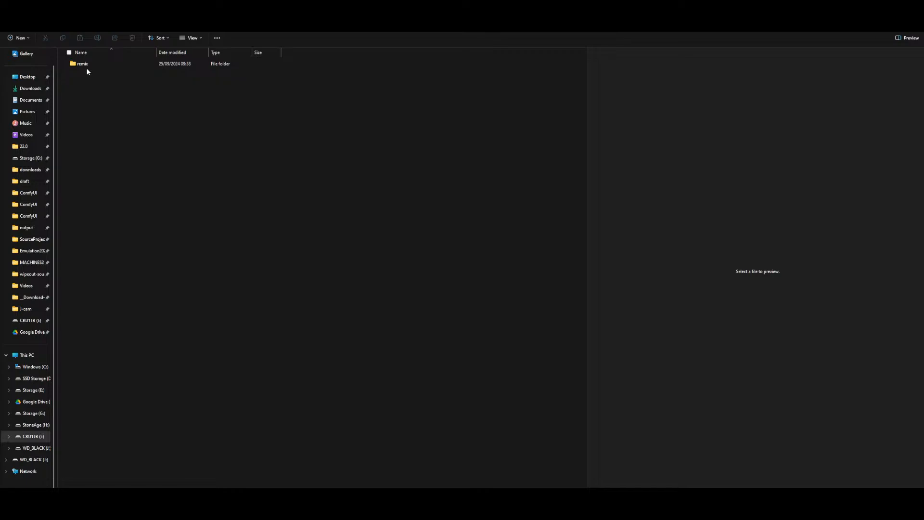
pyautogui.doubleClick(86, 65)
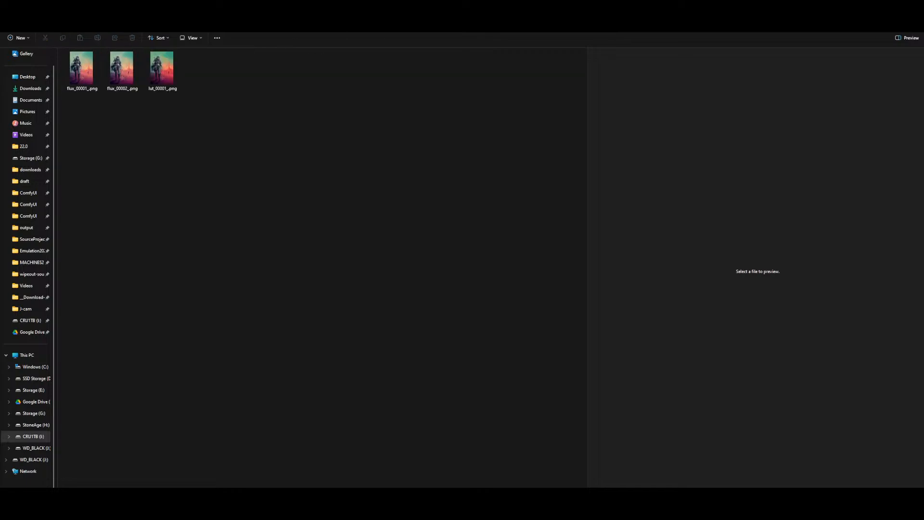
pyautogui.click(207, 22)
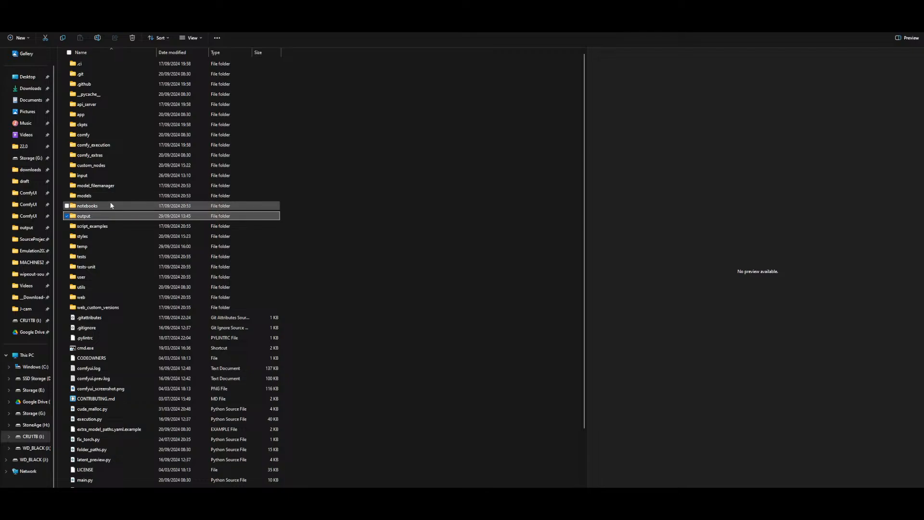
pyautogui.doubleClick(82, 216)
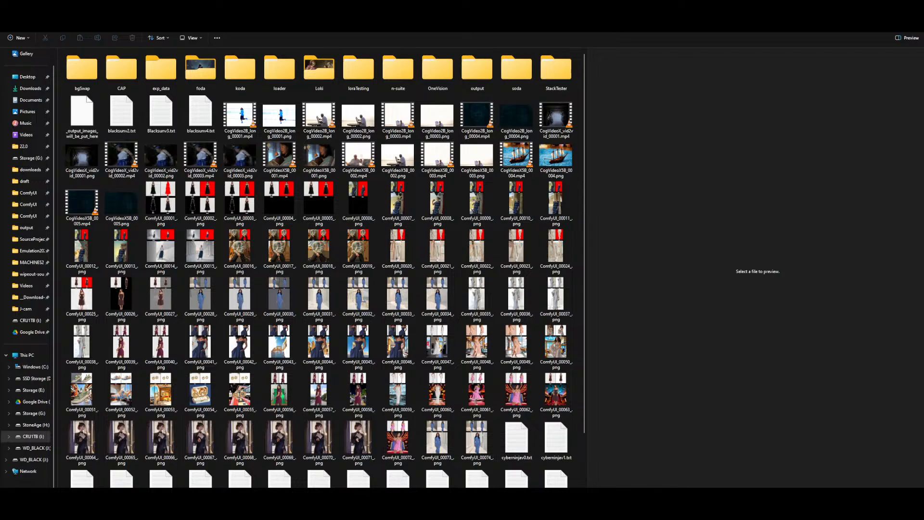
# Switch to the StackTester DJZ-CyberSociety final folder tab and preview the Cyber Society version comparison grids
pyautogui.hotkey('ctrl', 'Tab')
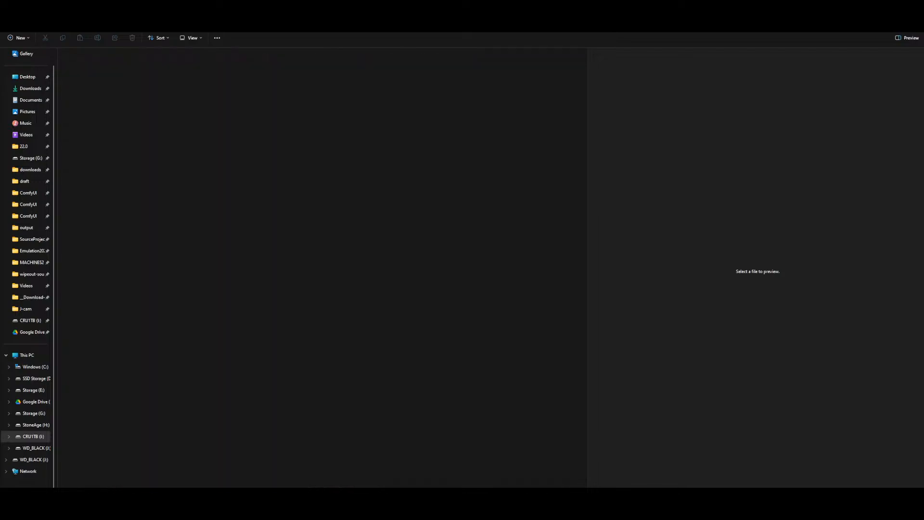
pyautogui.hotkey('ctrl', 'Tab')
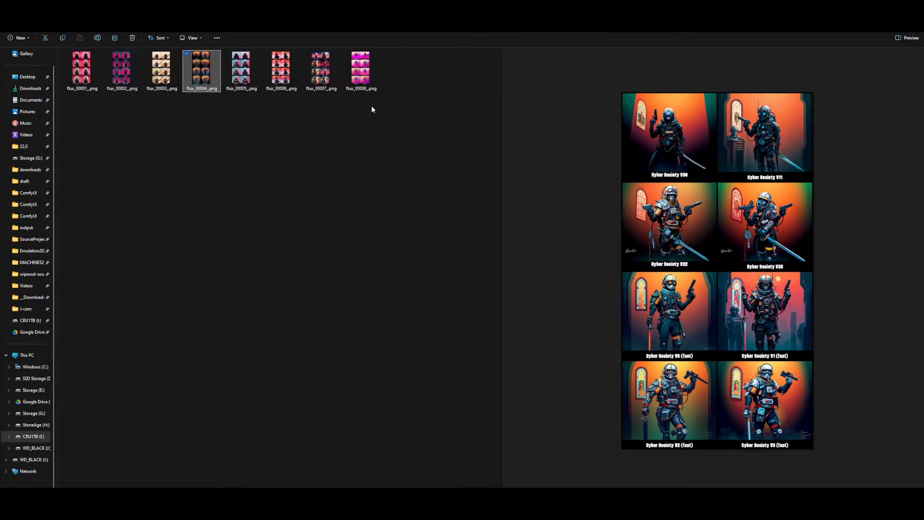
pyautogui.click(366, 70)
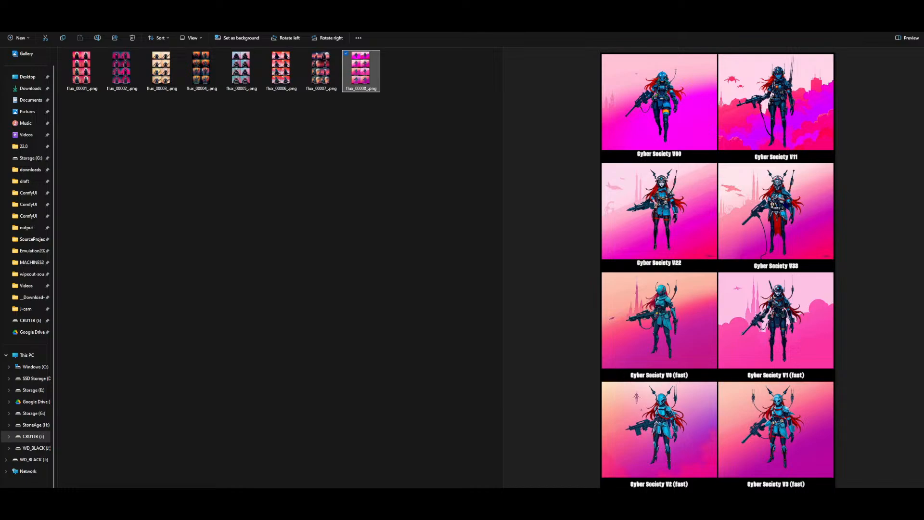
pyautogui.press('F11')
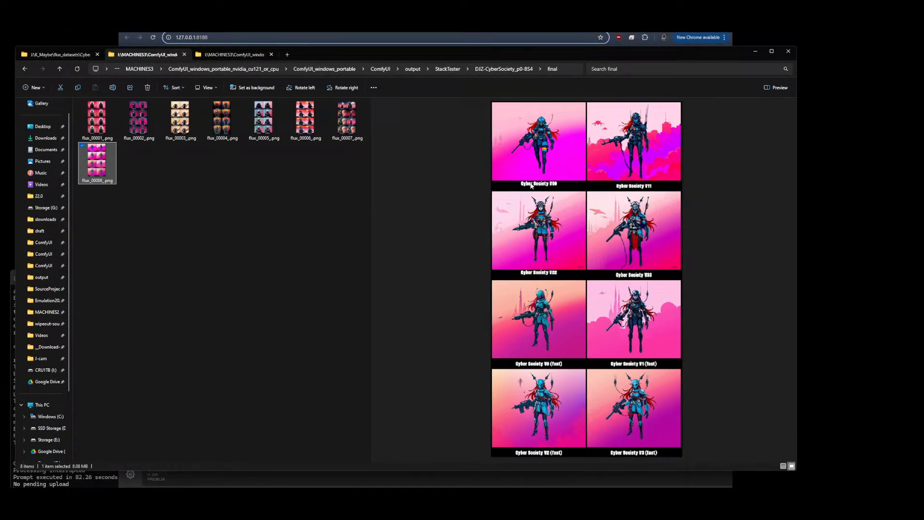
pyautogui.click(277, 137)
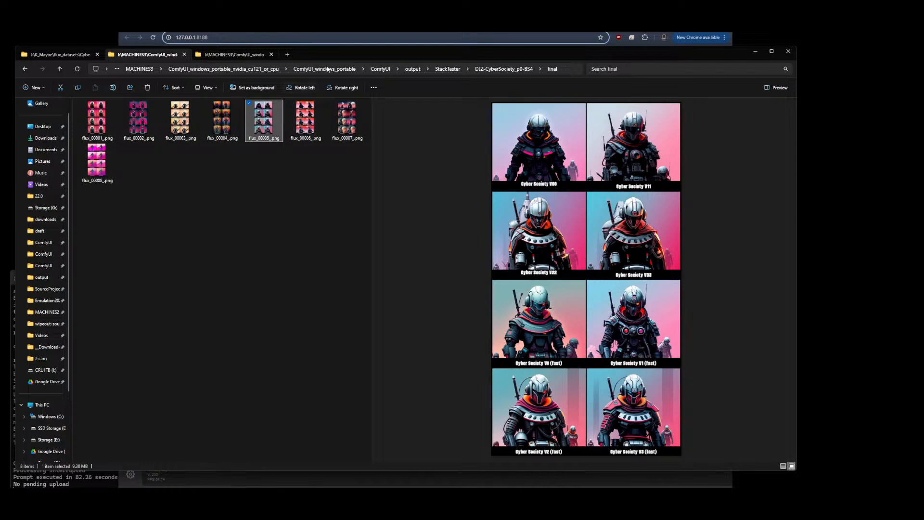
# Switch to the browser and read the version notes on the DJZ CyberSociety Civitai page, glancing at the Publish a Model tab
pyautogui.hotkey('alt', 'Tab')
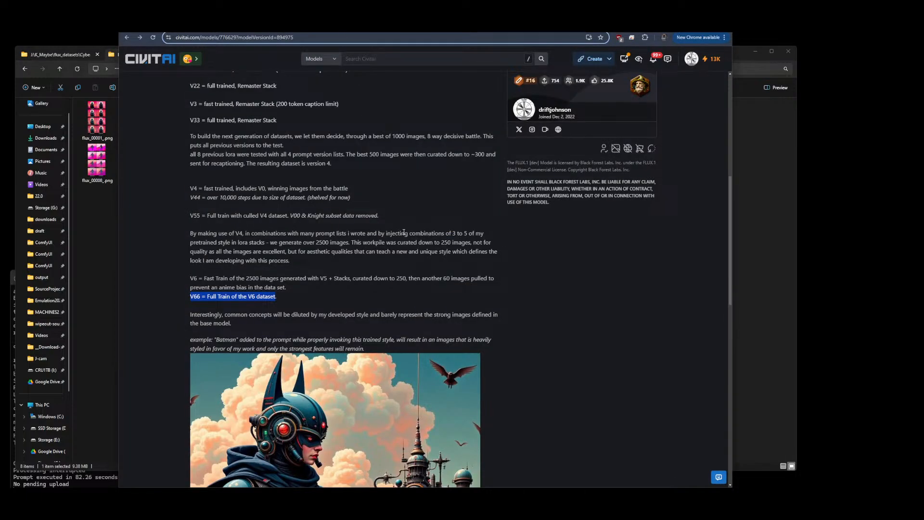
pyautogui.scroll(7, 401, 231)
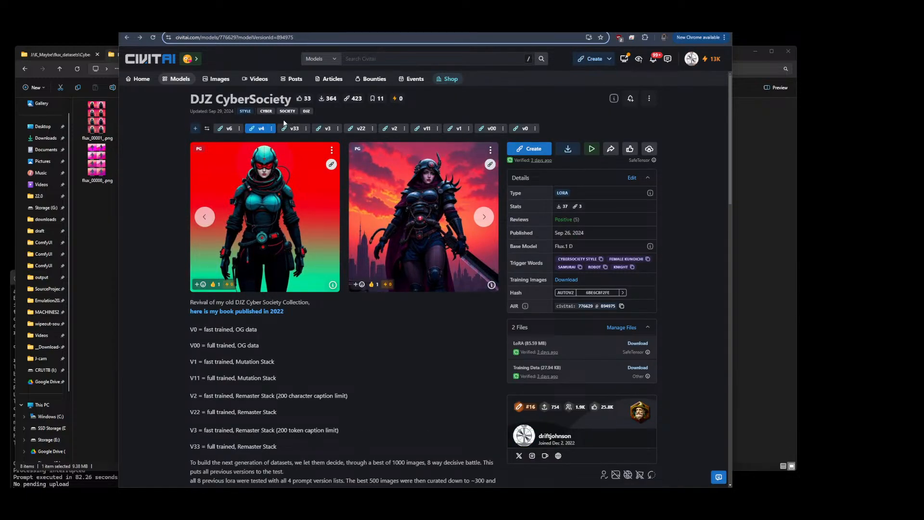
pyautogui.scroll(-1, 406, 130)
pyautogui.scroll(-5, 405, 130)
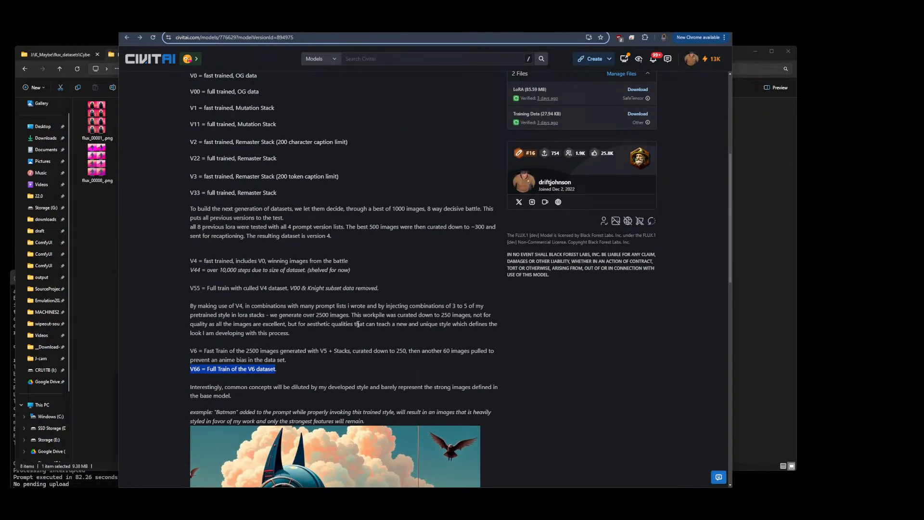
pyautogui.scroll(2, 405, 130)
pyautogui.click(397, 27)
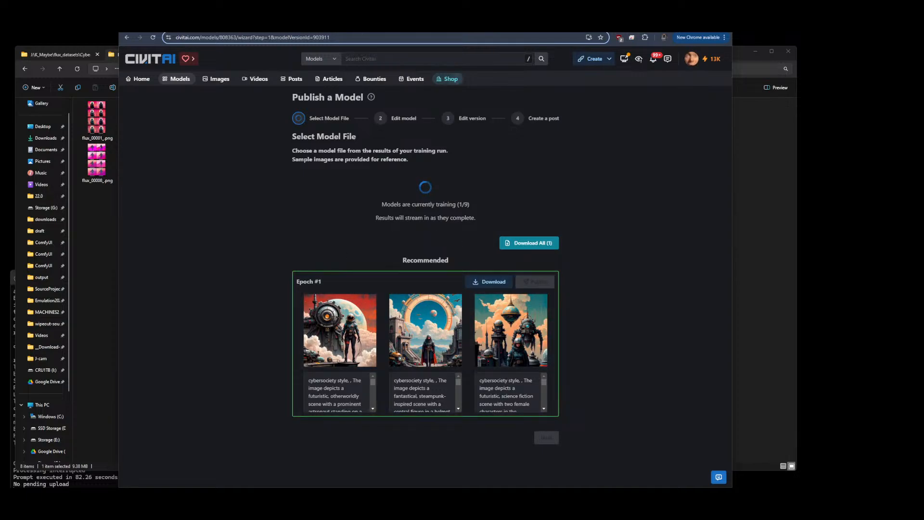
pyautogui.click(340, 27)
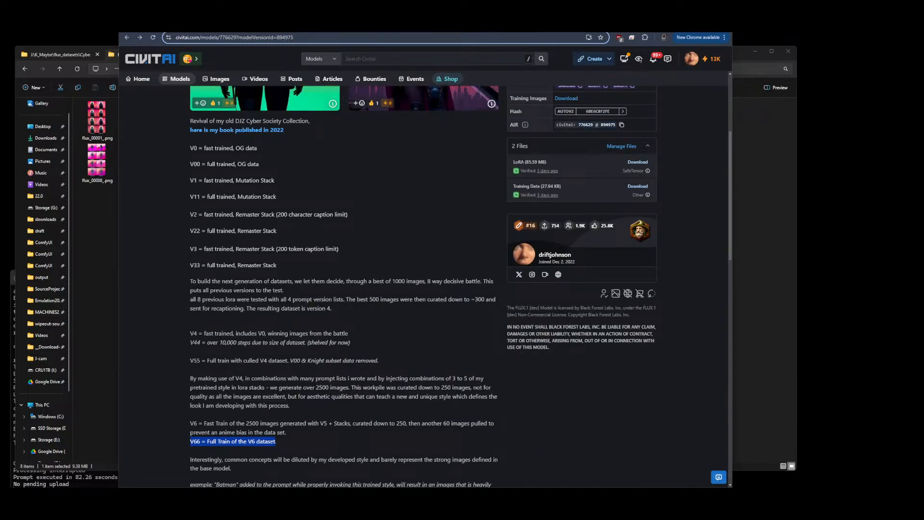
pyautogui.click(388, 27)
pyautogui.click(347, 27)
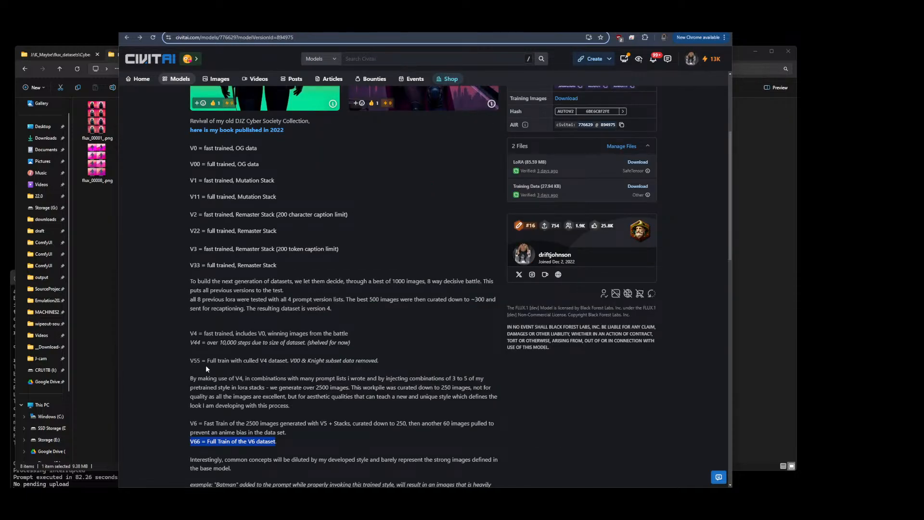
# Highlight the V55 line in the model description
pyautogui.scroll(4, 239, 286)
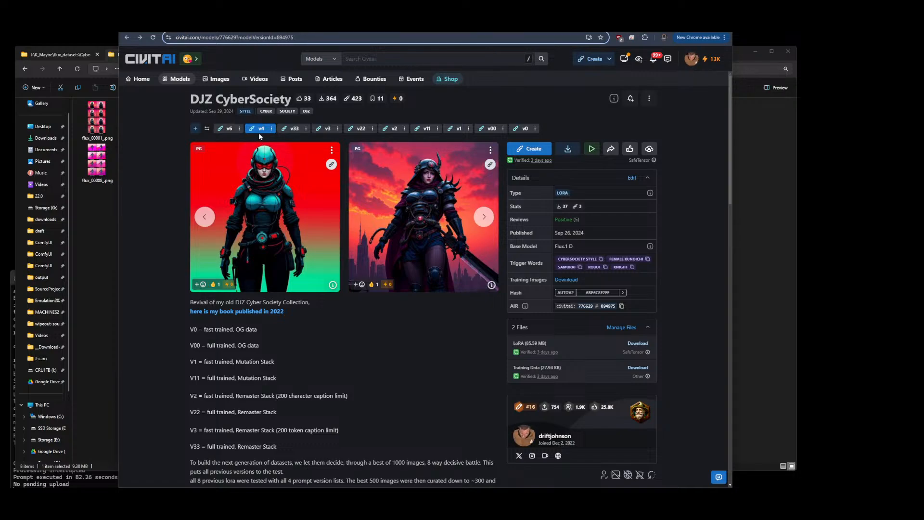
pyautogui.scroll(-4, 335, 209)
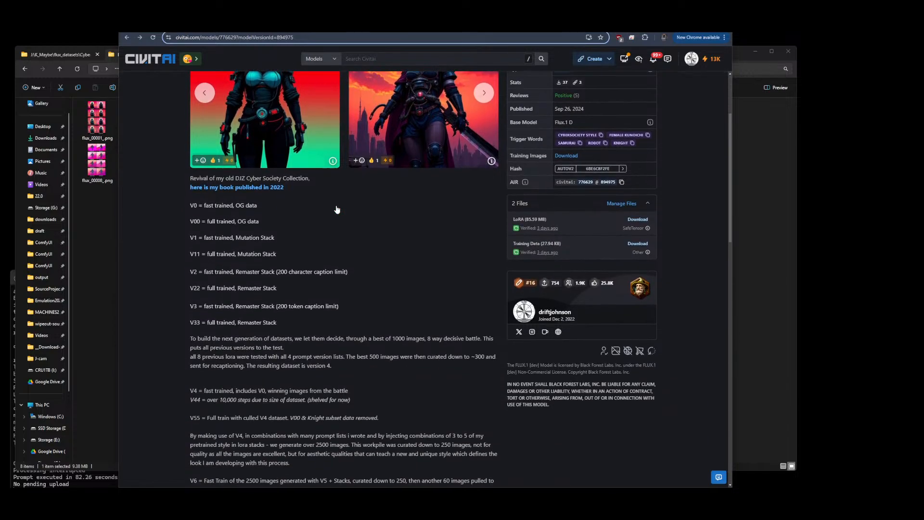
pyautogui.moveTo(186, 343); pyautogui.dragTo(188, 362)
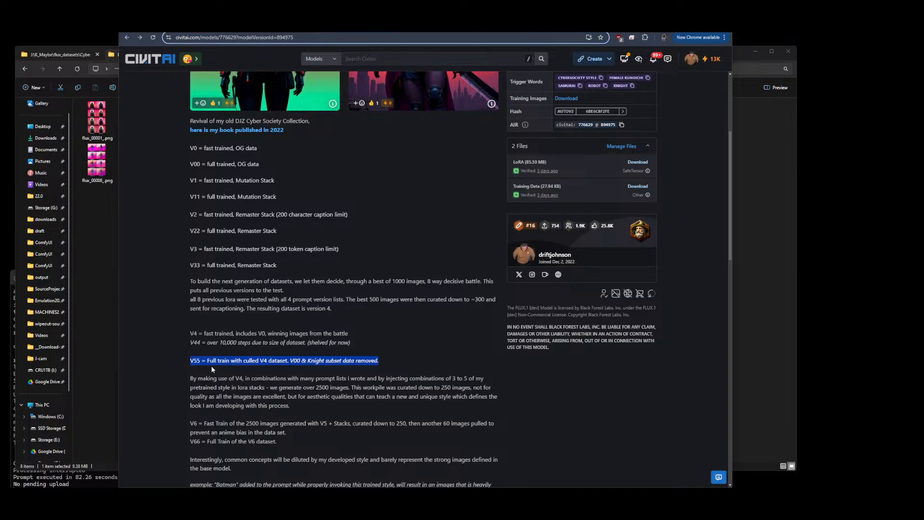
# Highlight the V55 line and the V6 fast-train line in the model description
pyautogui.scroll(-1, 307, 345)
pyautogui.scroll(-2, 307, 345)
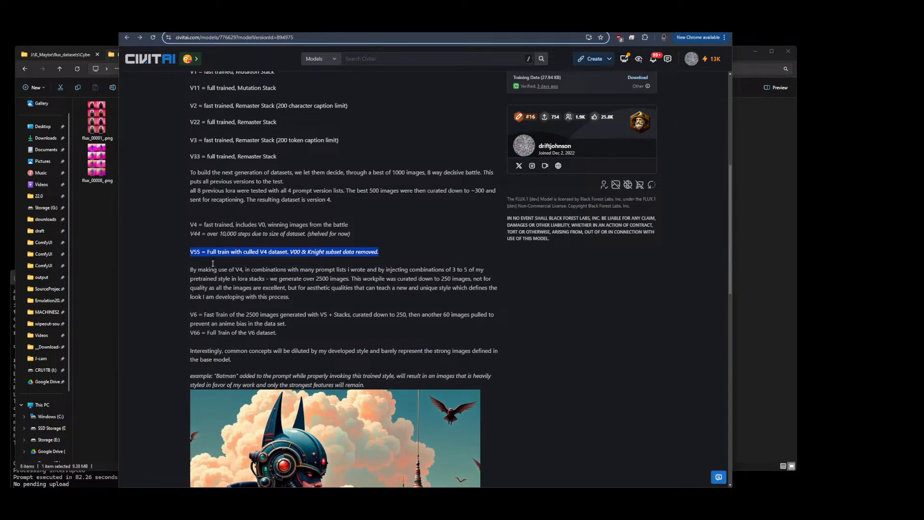
pyautogui.click(198, 253)
pyautogui.moveTo(190, 252); pyautogui.dragTo(380, 252)
pyautogui.moveTo(313, 314); pyautogui.dragTo(190, 312)
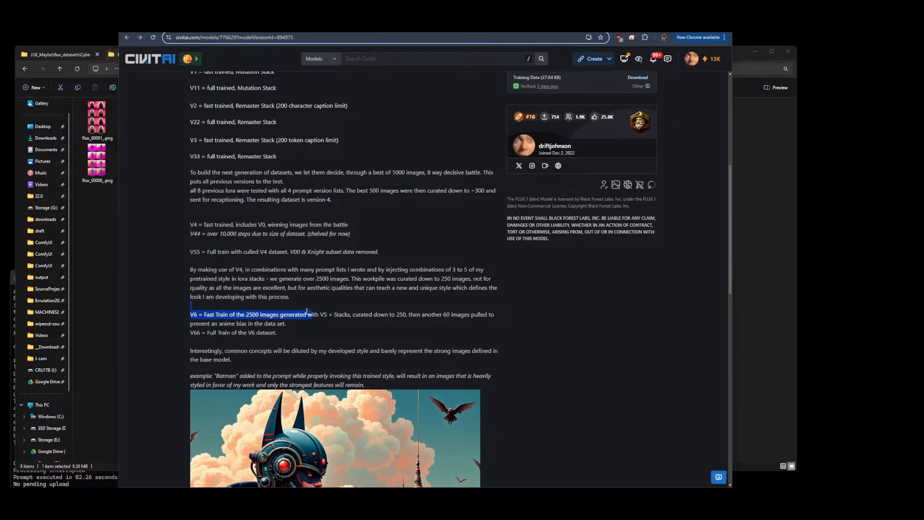
# Switch to the cybersocietyV6 dataset folder tab and preview one of its images
pyautogui.click(101, 234)
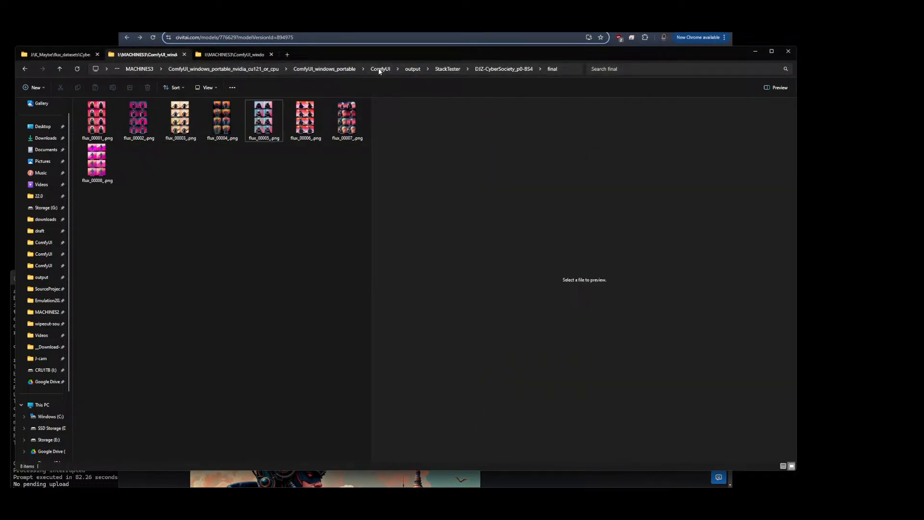
pyautogui.click(77, 55)
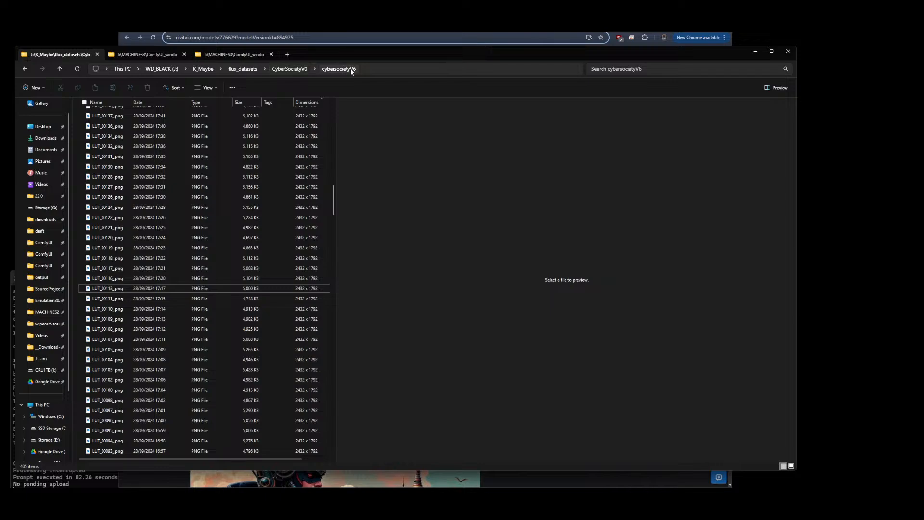
pyautogui.click(103, 130)
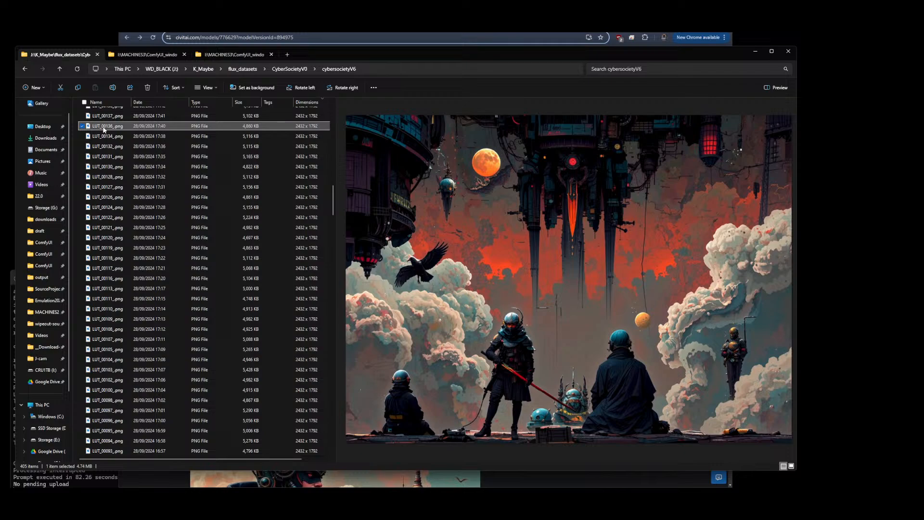
# Open the cybersamurai-V0 dataset folder inside CyberSocietyV0 and preview several of its images
pyautogui.click(58, 55)
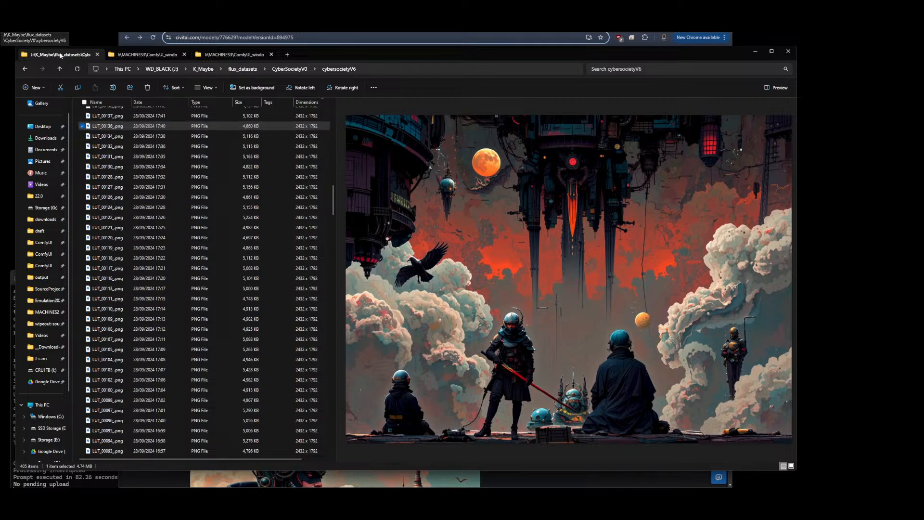
pyautogui.click(288, 70)
pyautogui.doubleClick(95, 136)
pyautogui.click(114, 133)
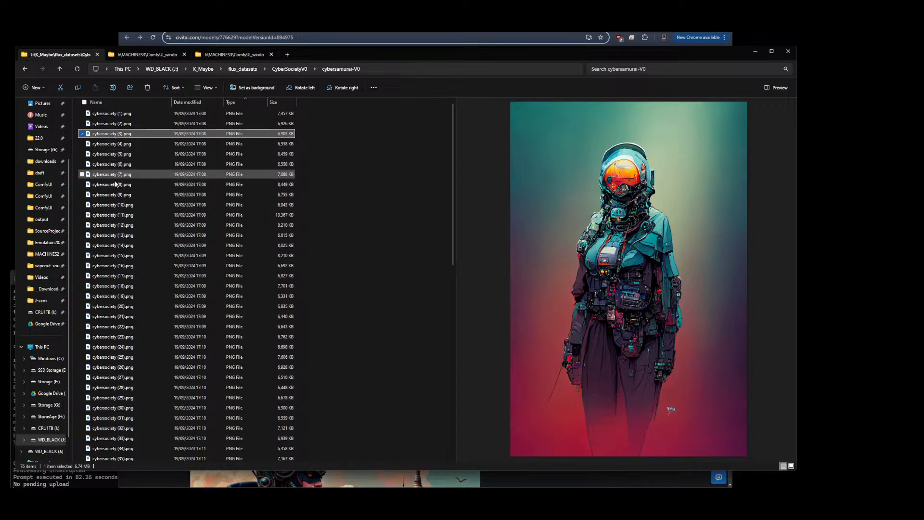
pyautogui.click(115, 196)
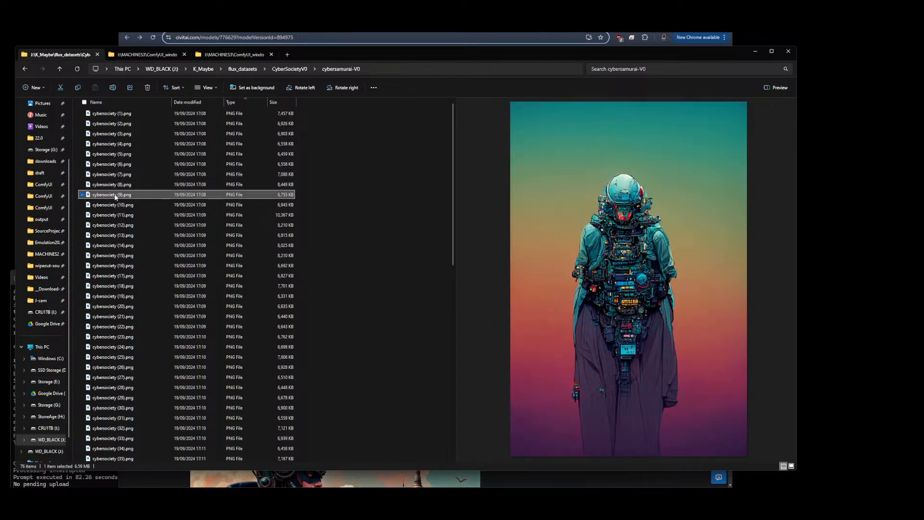
pyautogui.click(114, 230)
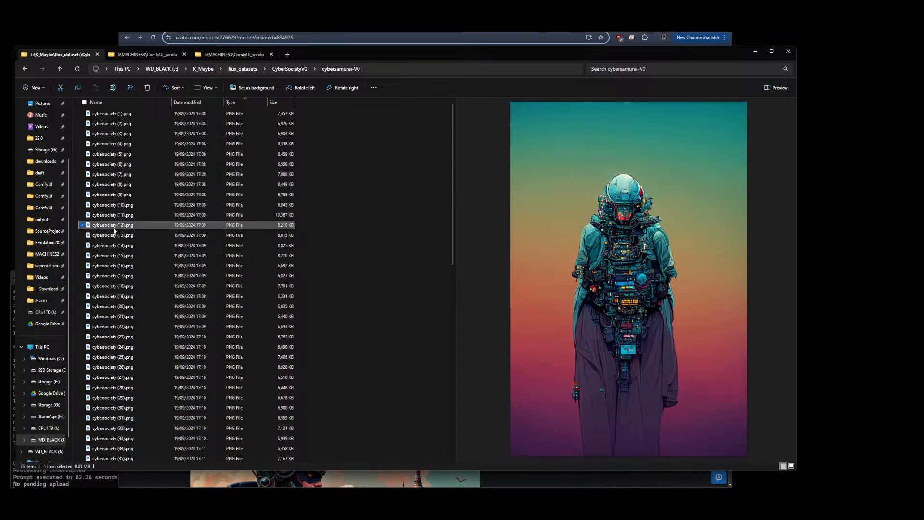
pyautogui.click(107, 310)
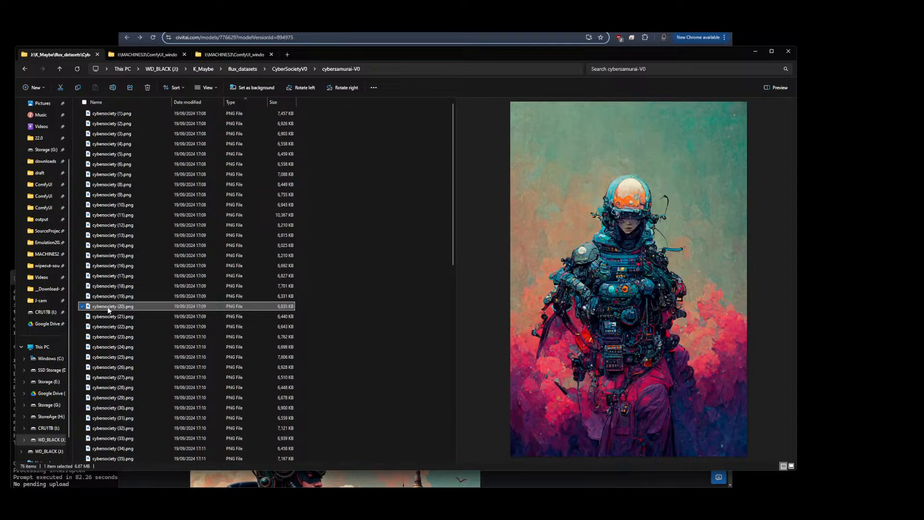
pyautogui.click(111, 358)
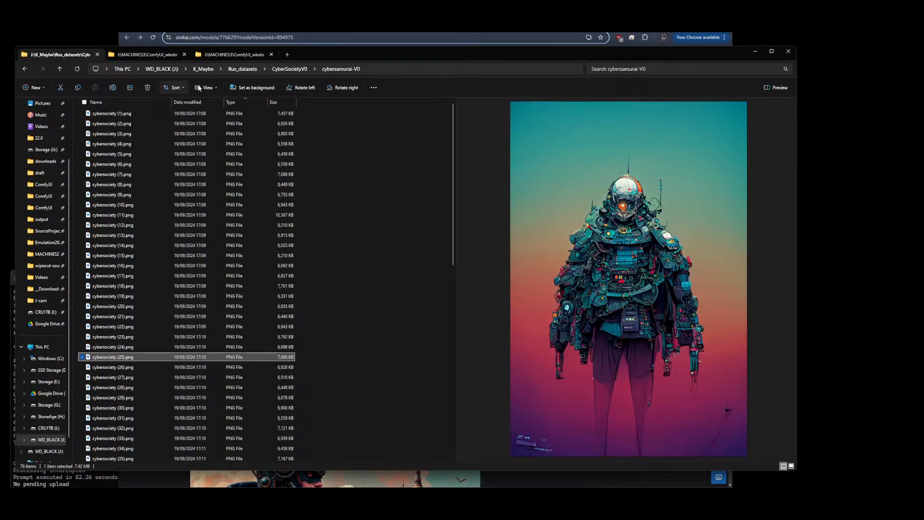
# Go back to CyberSocietyV0, open the cybersocietyV6 folder and preview a series of its images
pyautogui.click(290, 70)
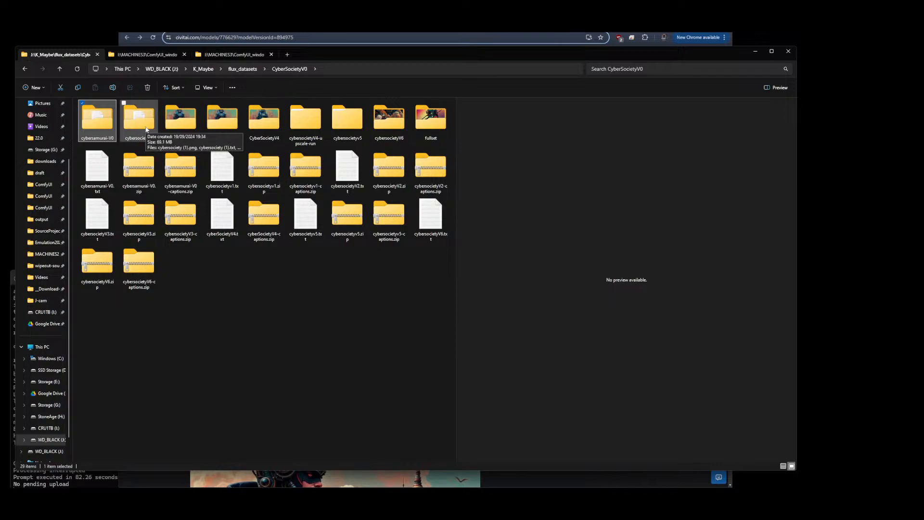
pyautogui.doubleClick(393, 127)
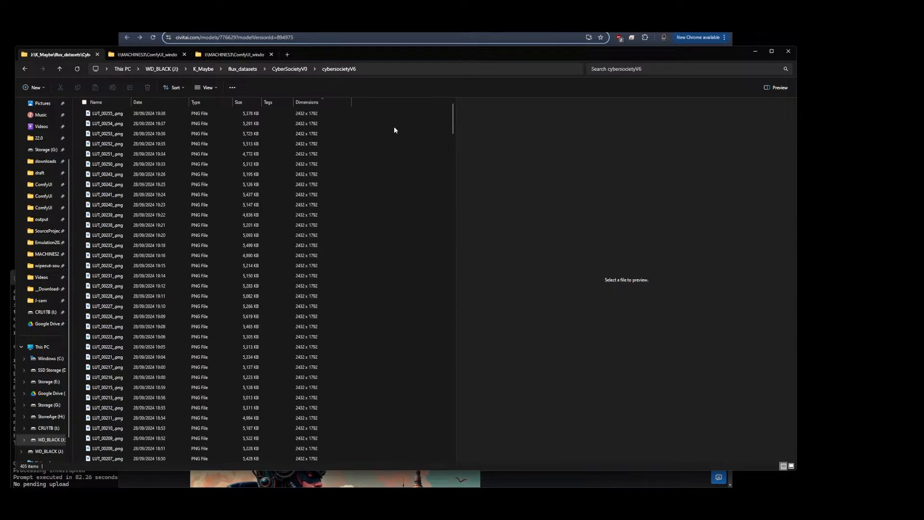
pyautogui.click(107, 174)
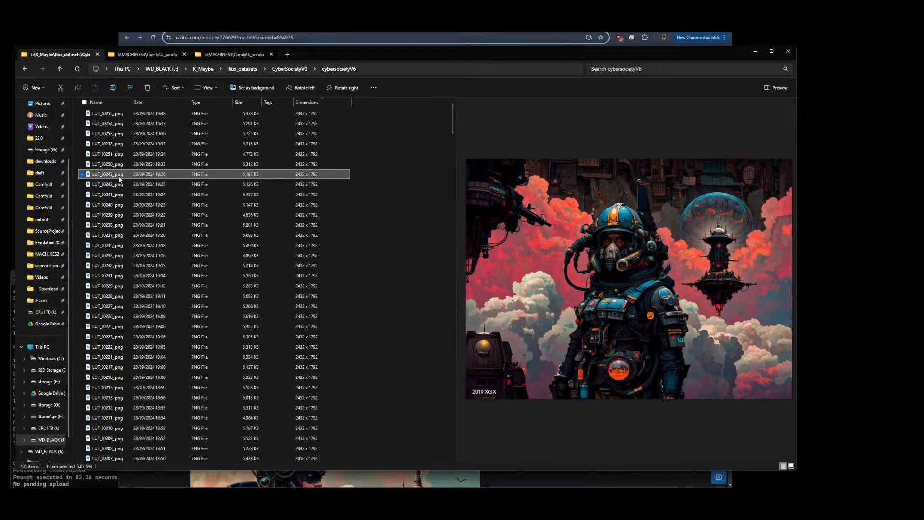
pyautogui.click(110, 246)
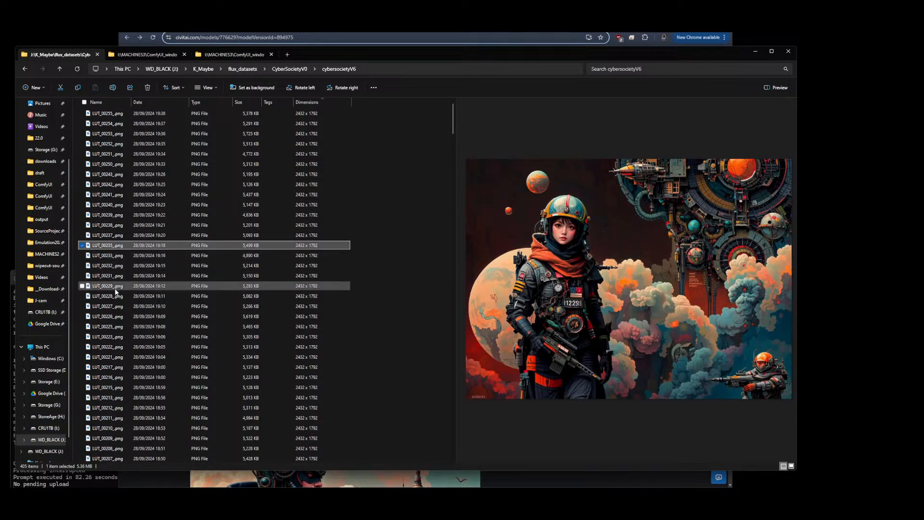
pyautogui.click(111, 307)
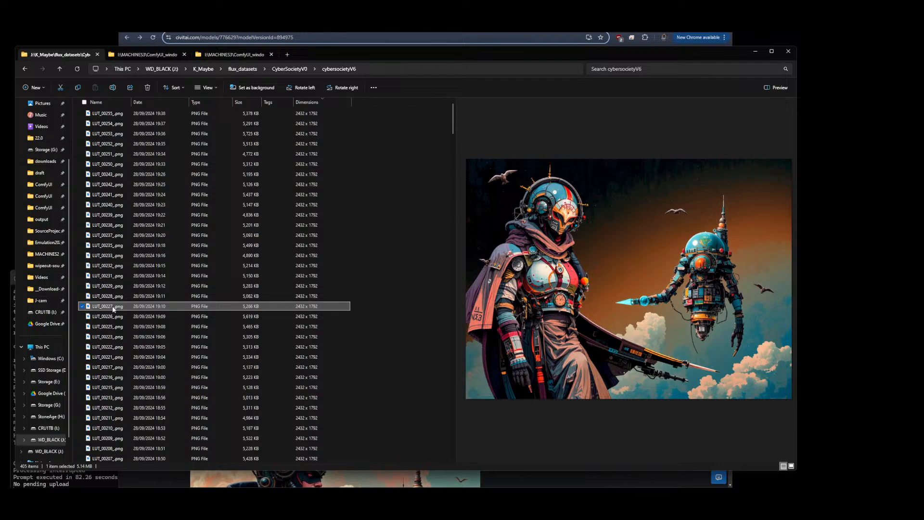
pyautogui.click(120, 370)
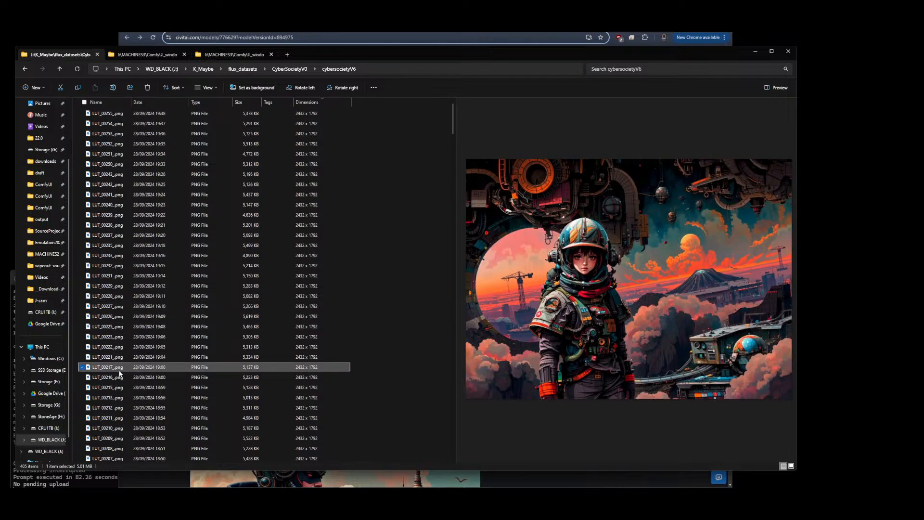
pyautogui.scroll(-4, 118, 366)
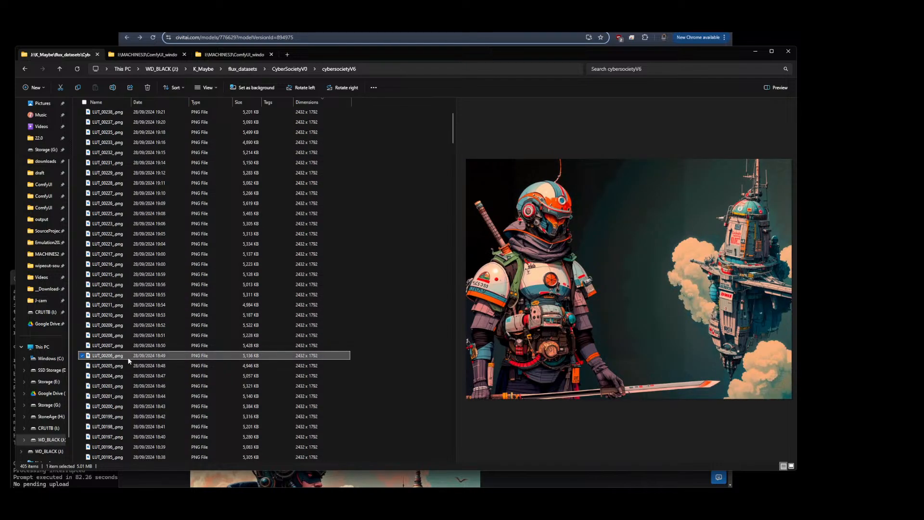
pyautogui.scroll(-3, 129, 360)
pyautogui.click(110, 338)
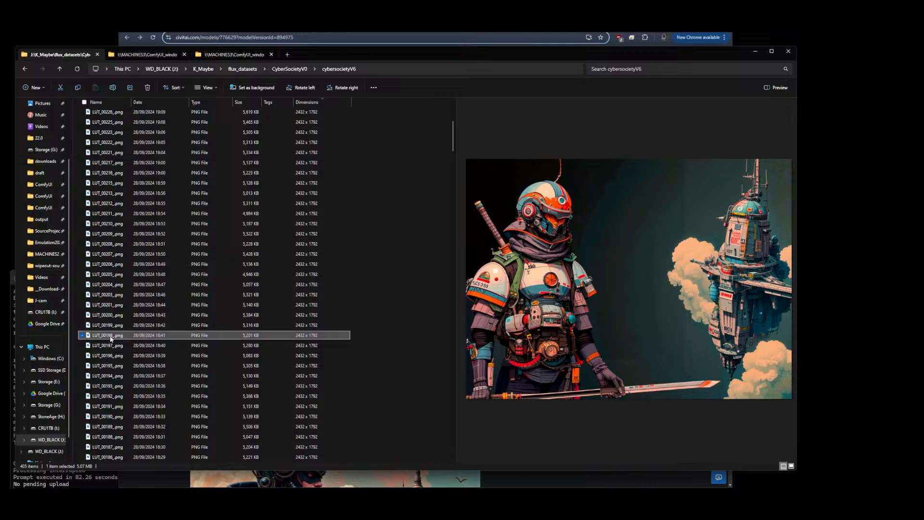
pyautogui.click(114, 397)
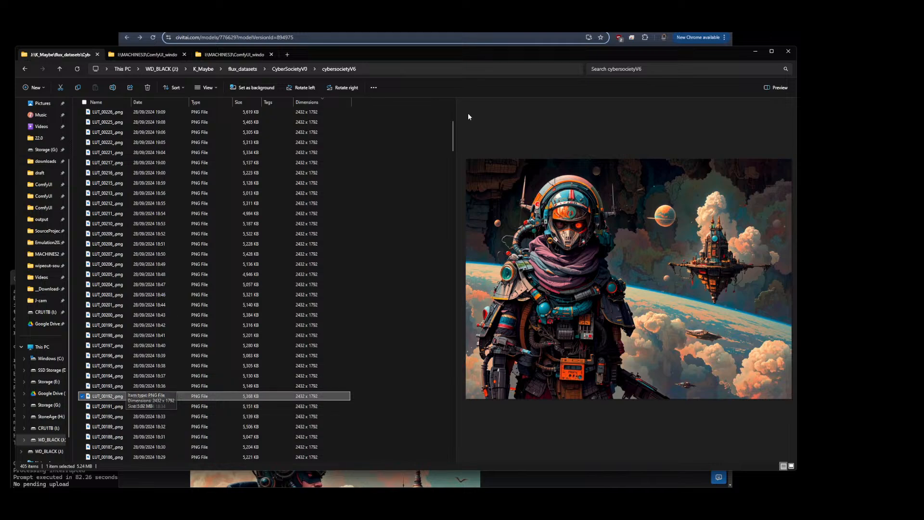
# Switch to the Publish a Model training page and save the first epoch sample image to Downloads
pyautogui.click(168, 24)
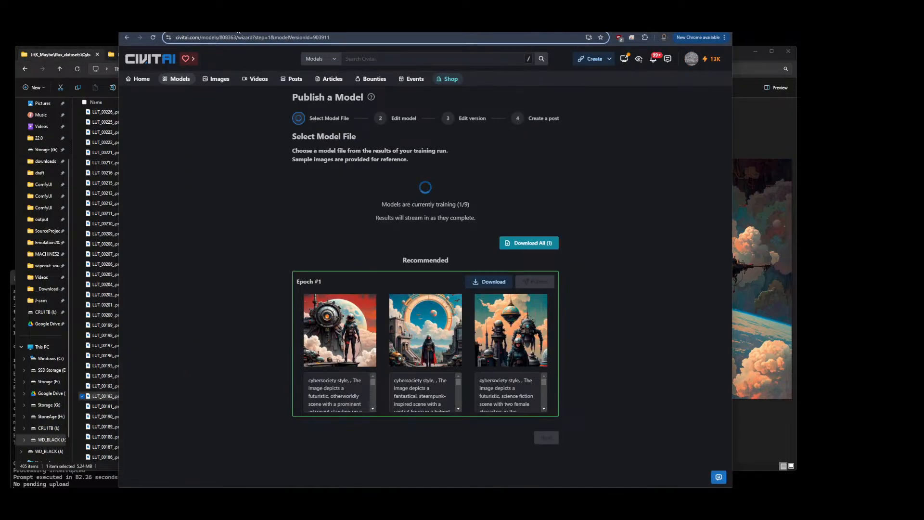
pyautogui.click(152, 37)
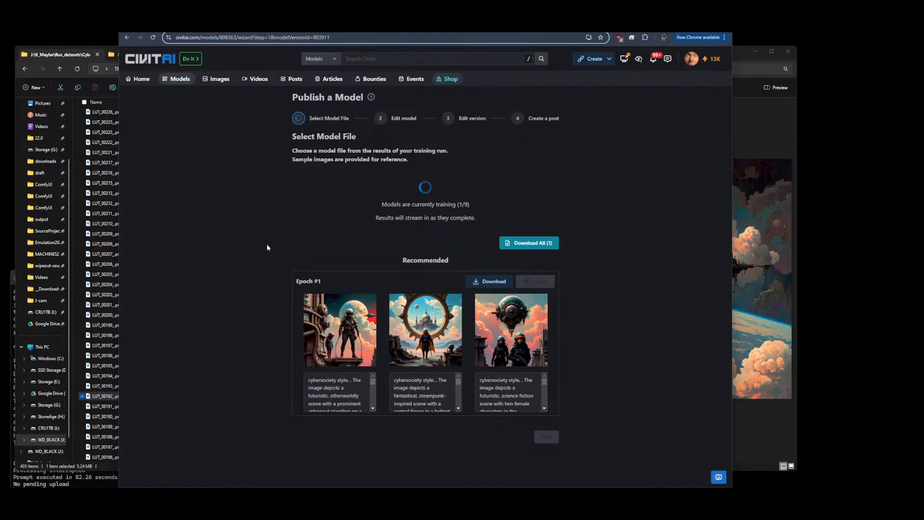
pyautogui.rightClick(351, 340)
pyautogui.click(390, 363)
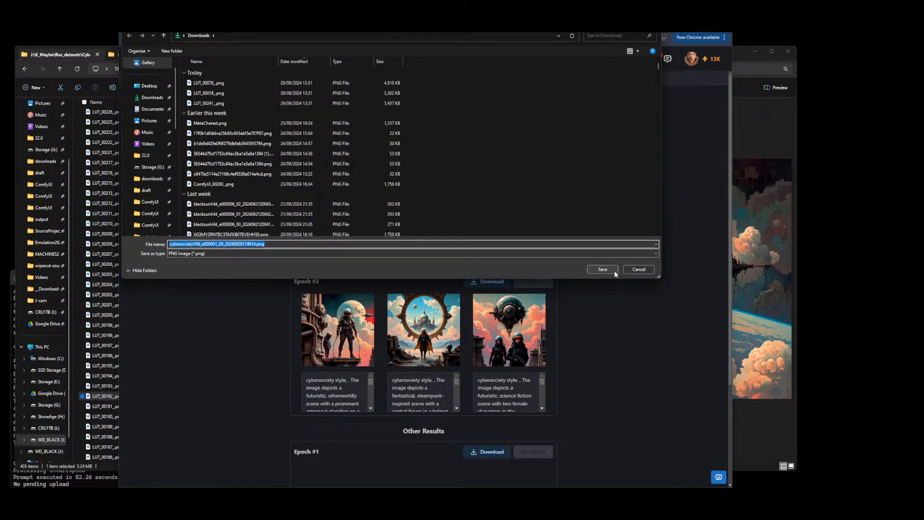
pyautogui.click(607, 270)
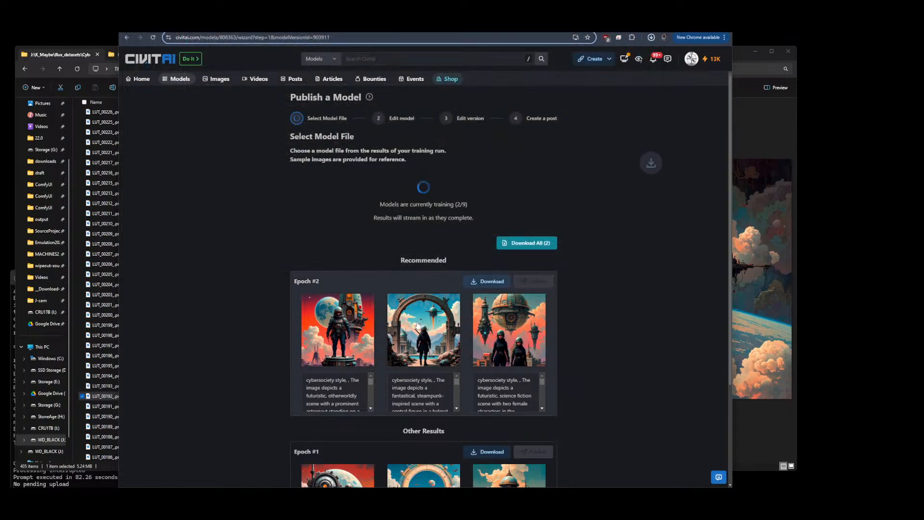
# Save the first and third Epoch #2 sample images to Downloads
pyautogui.rightClick(417, 332)
pyautogui.click(450, 349)
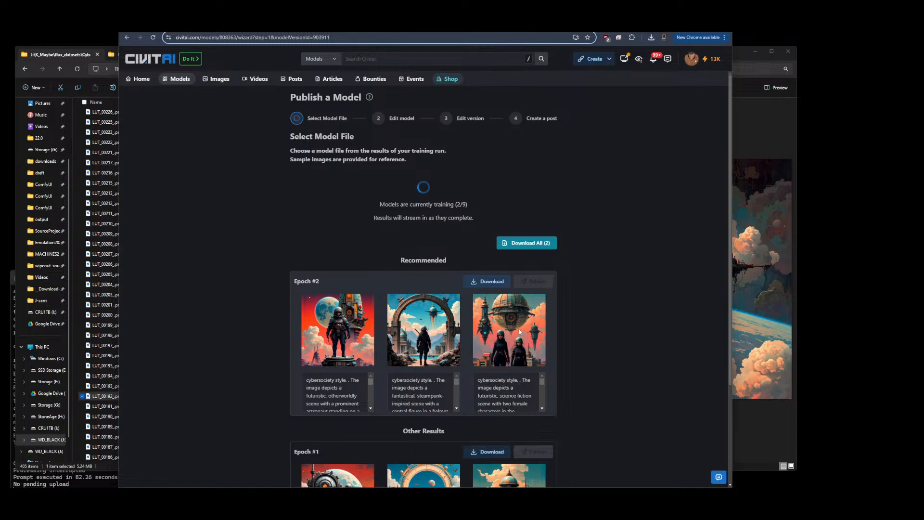
pyautogui.click(598, 269)
pyautogui.rightClick(502, 332)
pyautogui.click(531, 351)
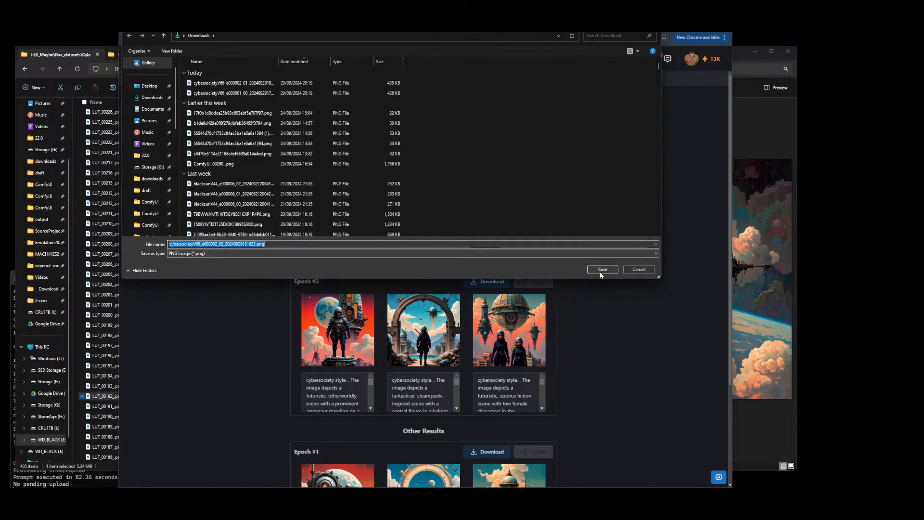
pyautogui.click(596, 268)
# Download the Epoch #2 model file
pyautogui.scroll(-3, 600, 273)
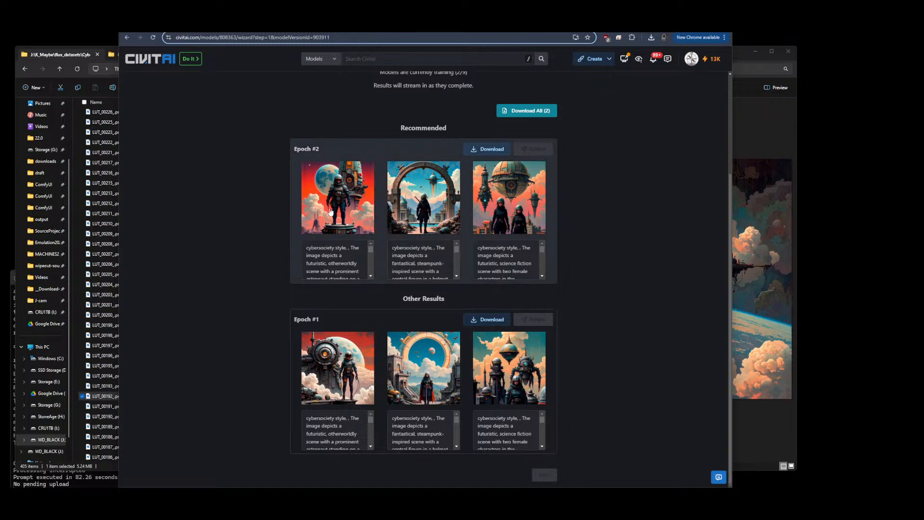
pyautogui.click(483, 148)
pyautogui.scroll(2, 578, 192)
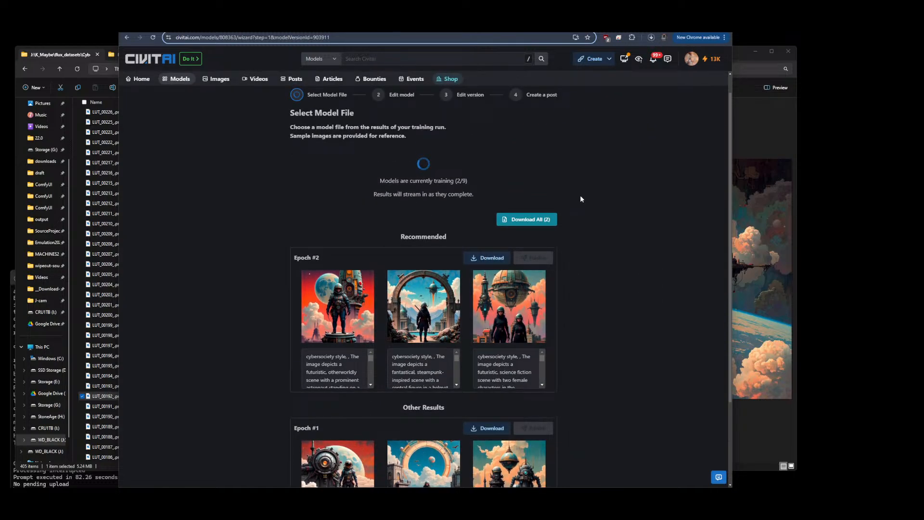
# Switch to the ComfyUI folder tab and navigate to the models\loras\flux\civit folder
pyautogui.click(759, 139)
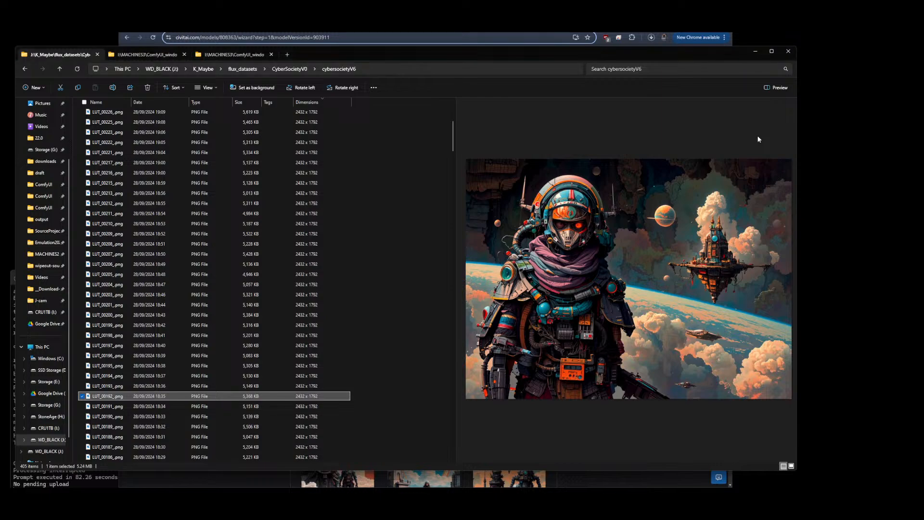
pyautogui.click(230, 54)
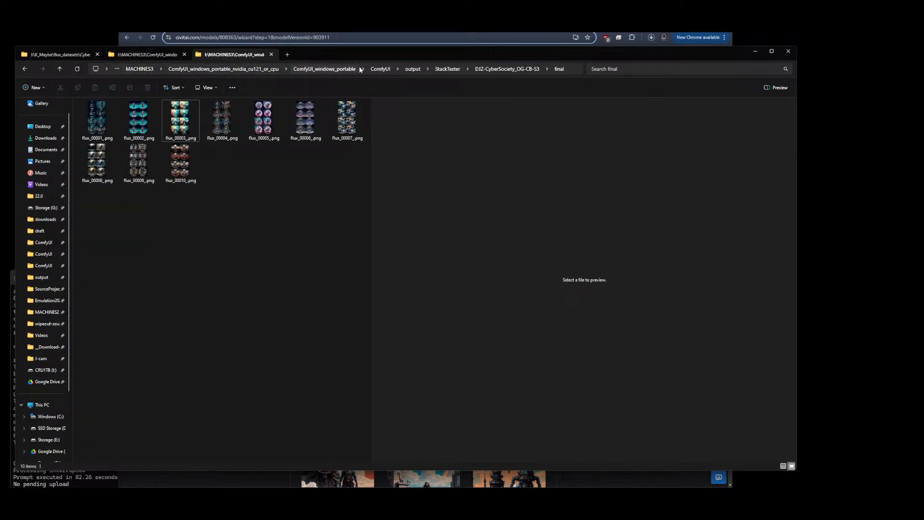
pyautogui.click(321, 70)
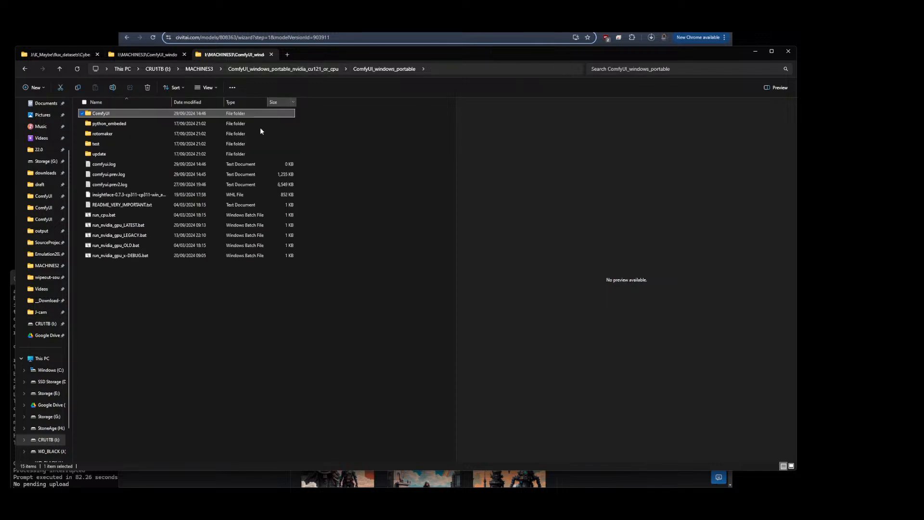
pyautogui.doubleClick(103, 115)
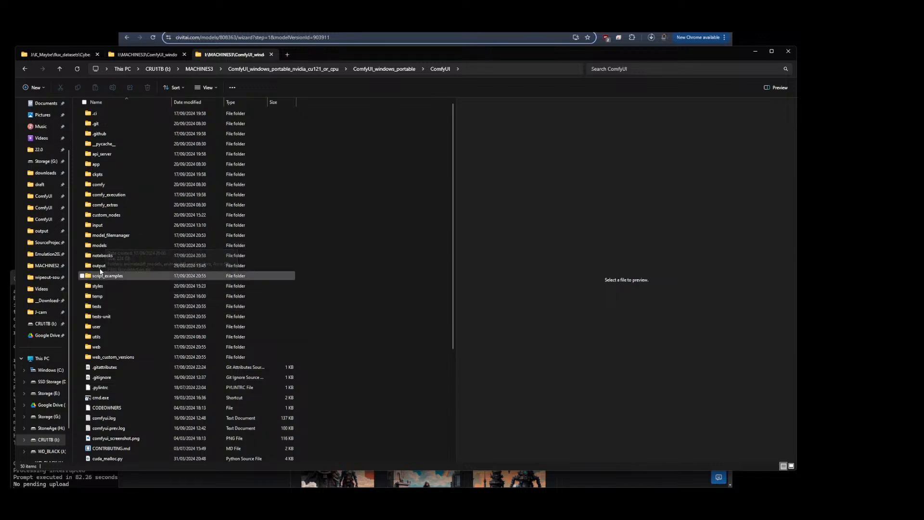
pyautogui.doubleClick(100, 246)
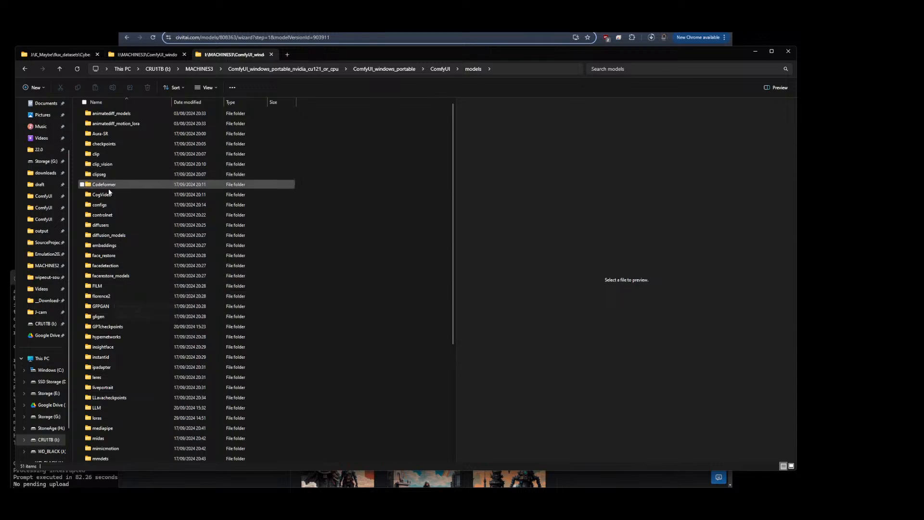
pyautogui.doubleClick(112, 418)
pyautogui.doubleClick(98, 136)
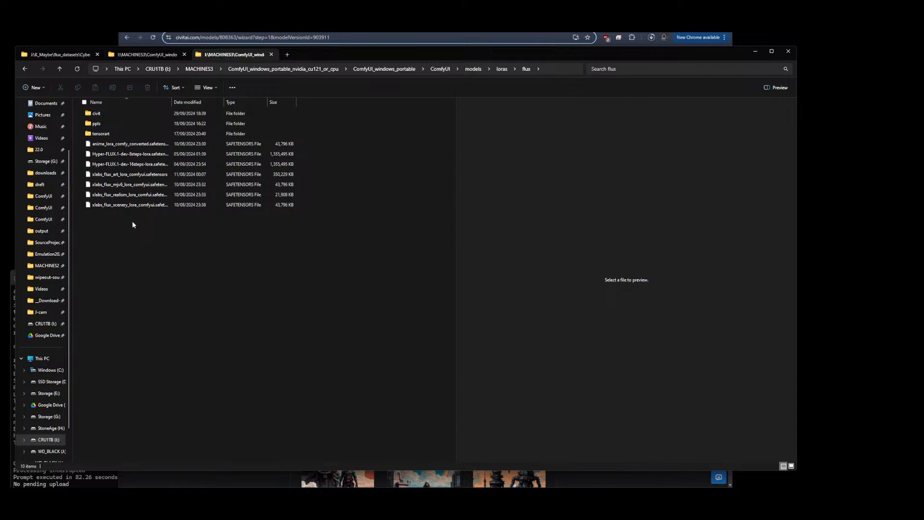
pyautogui.doubleClick(100, 114)
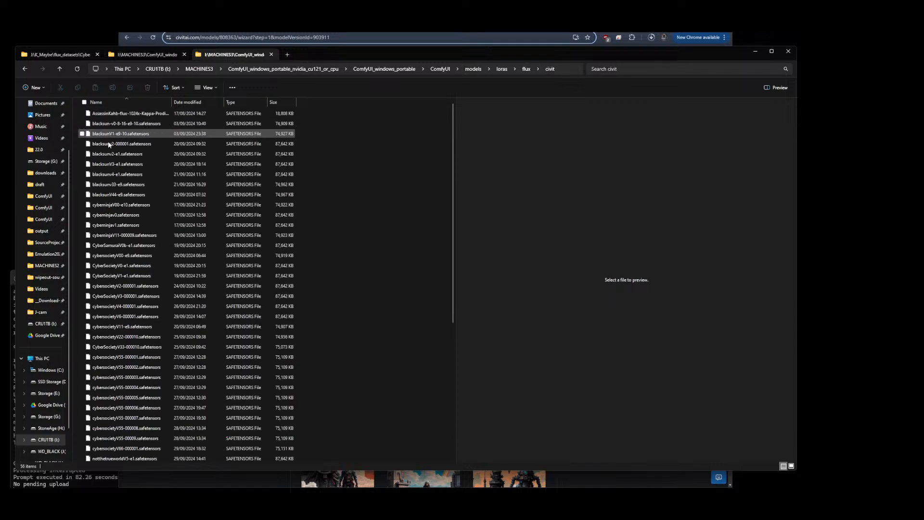
# Open a new File Explorer tab showing the Downloads folder
pyautogui.rightClick(388, 211)
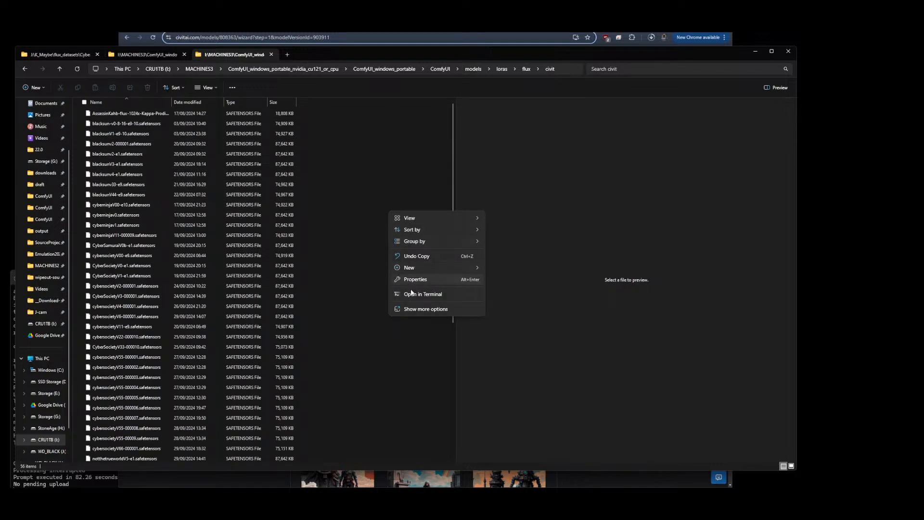
pyautogui.click(357, 274)
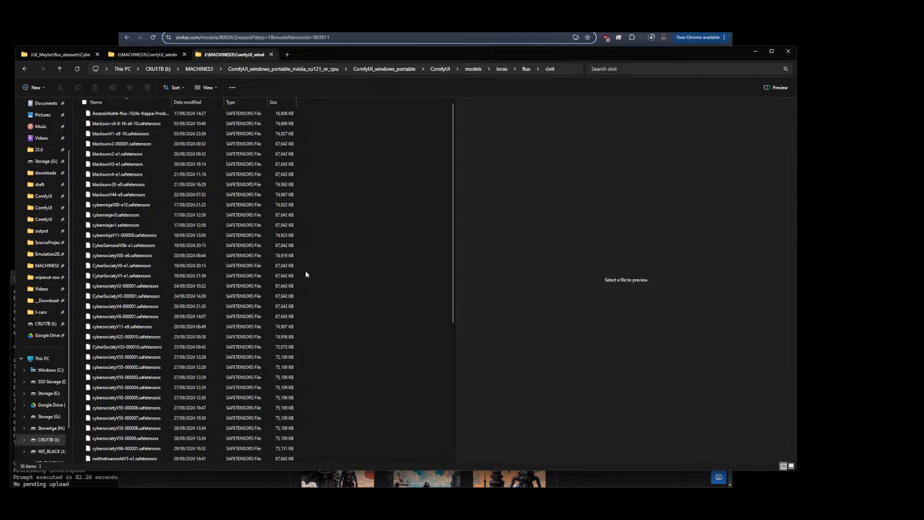
pyautogui.click(287, 55)
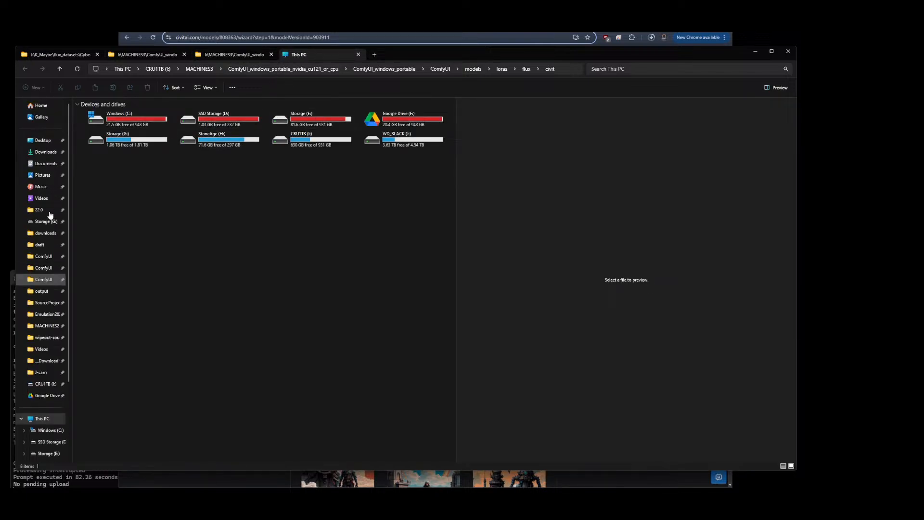
pyautogui.click(44, 152)
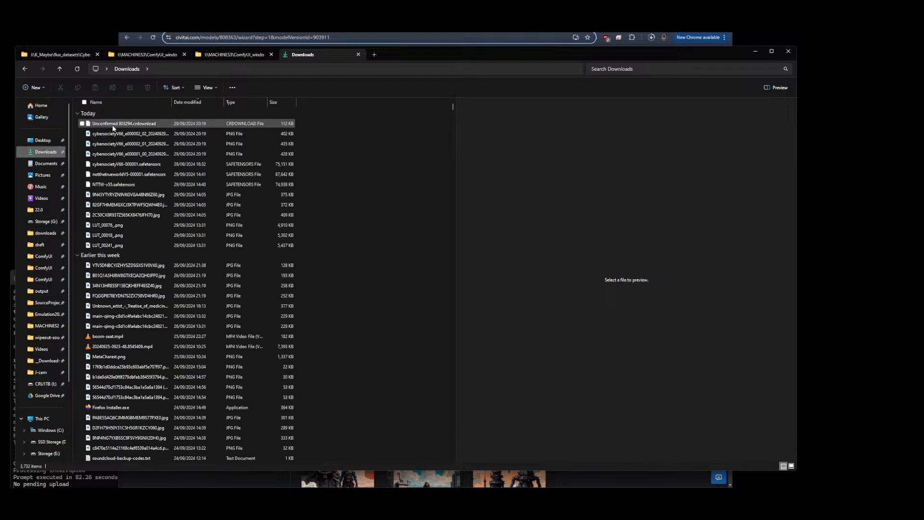
pyautogui.click(78, 69)
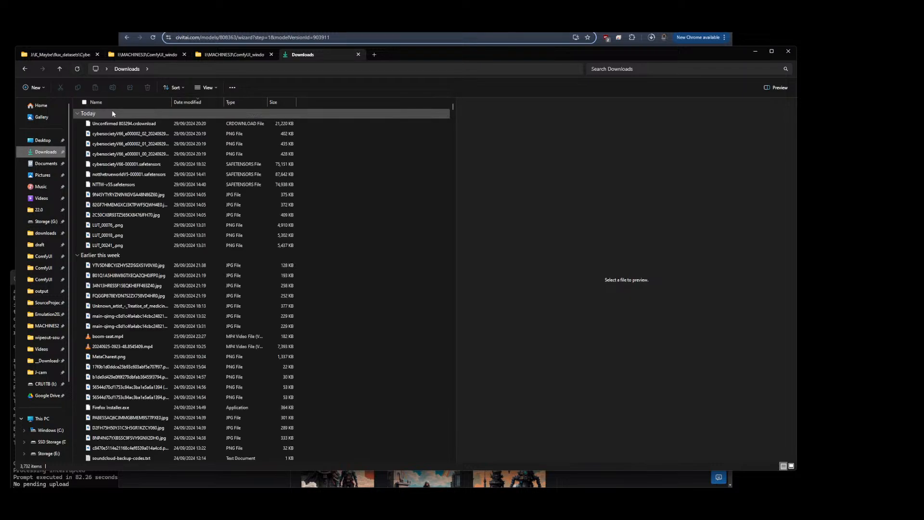
# Check the progress of the Epoch #2 model download in the browser's download history
pyautogui.click(651, 38)
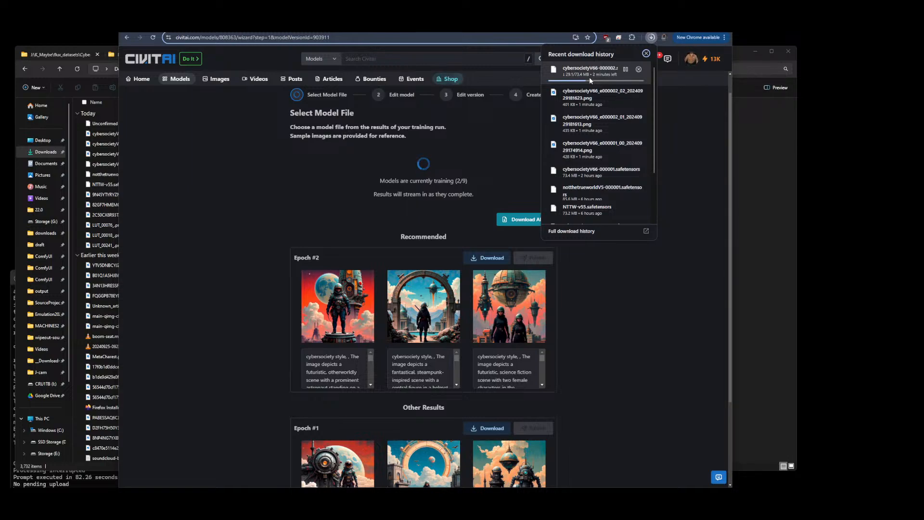
pyautogui.click(615, 356)
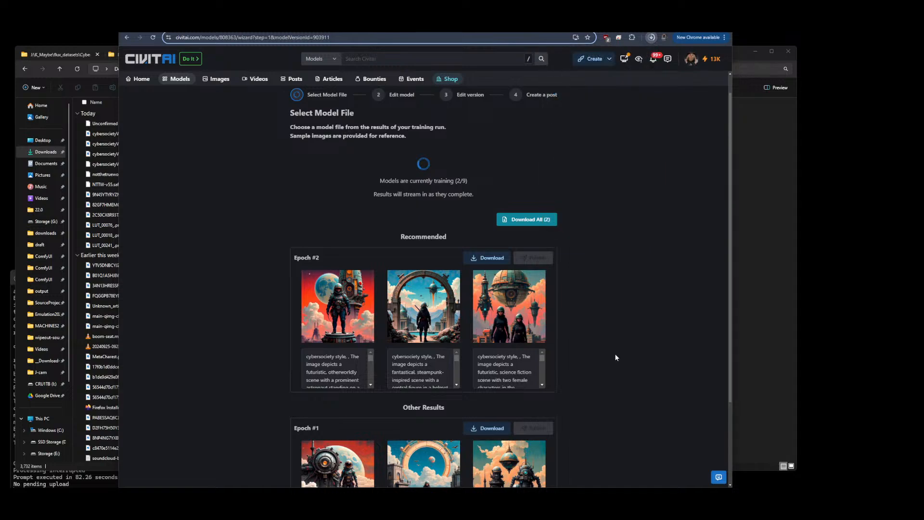
pyautogui.click(757, 215)
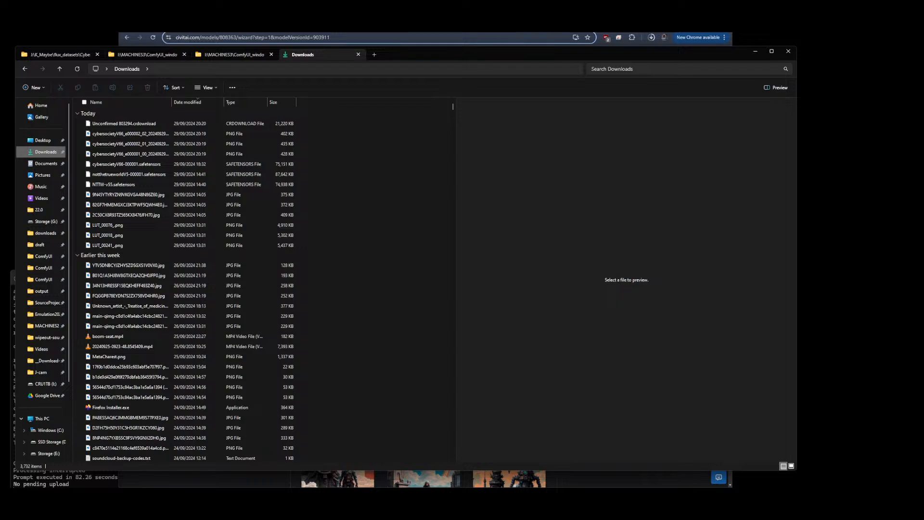
# Open flux_00013_.png from the output\StackTester\DJZ-CyberSociety_p3-WM0\final folder in the image viewer
pyautogui.click(246, 55)
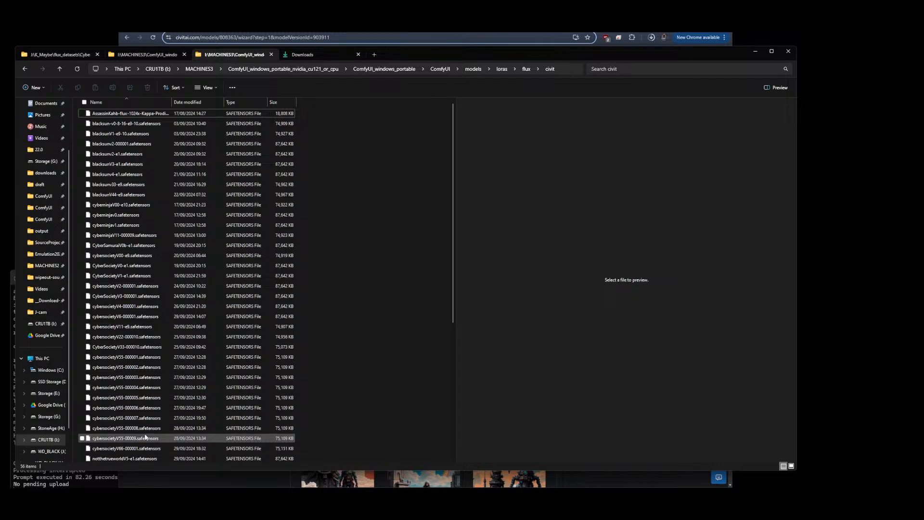
pyautogui.click(135, 336)
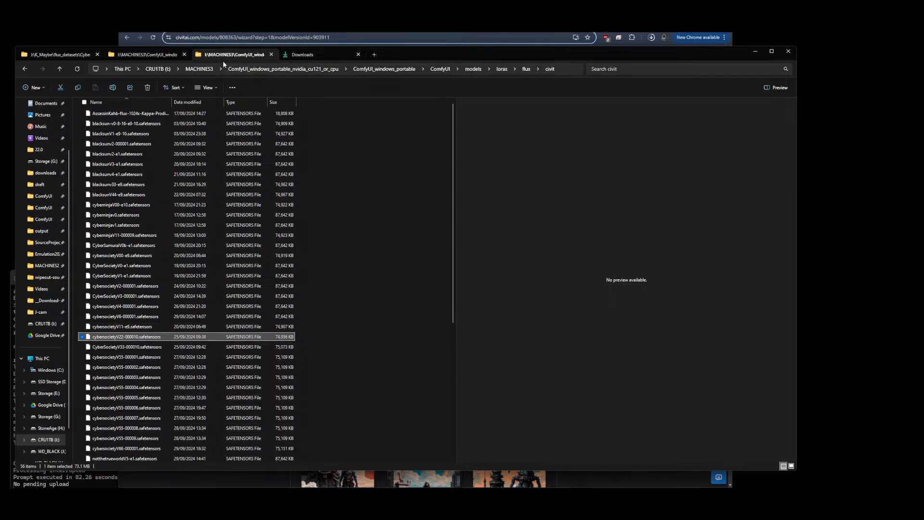
pyautogui.click(147, 54)
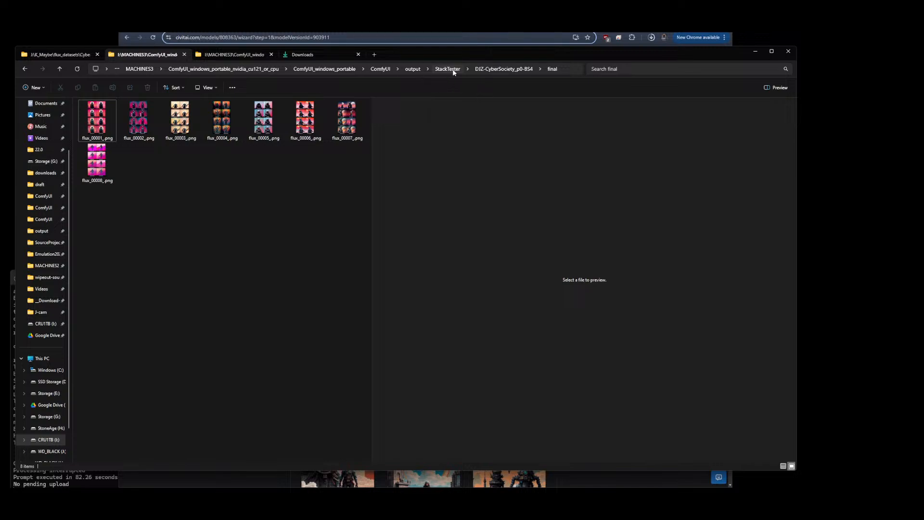
pyautogui.click(447, 68)
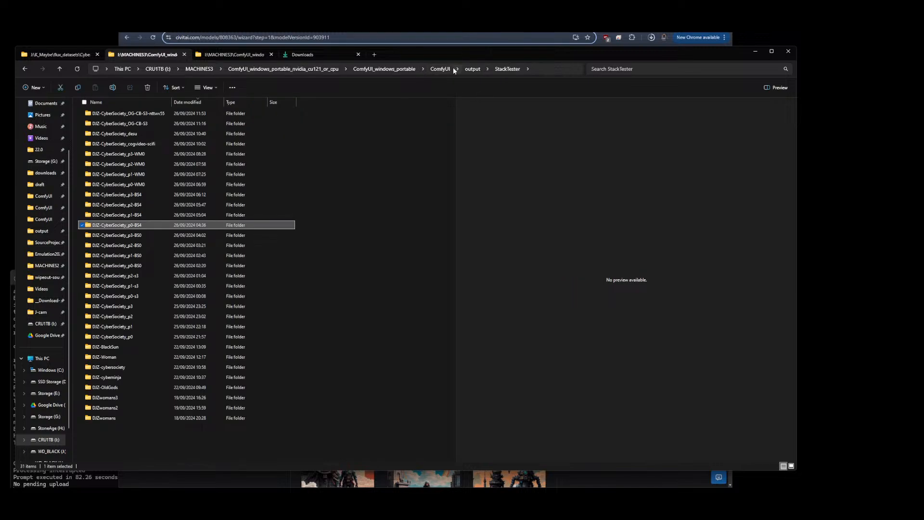
pyautogui.doubleClick(135, 155)
pyautogui.doubleClick(95, 124)
pyautogui.click(231, 166)
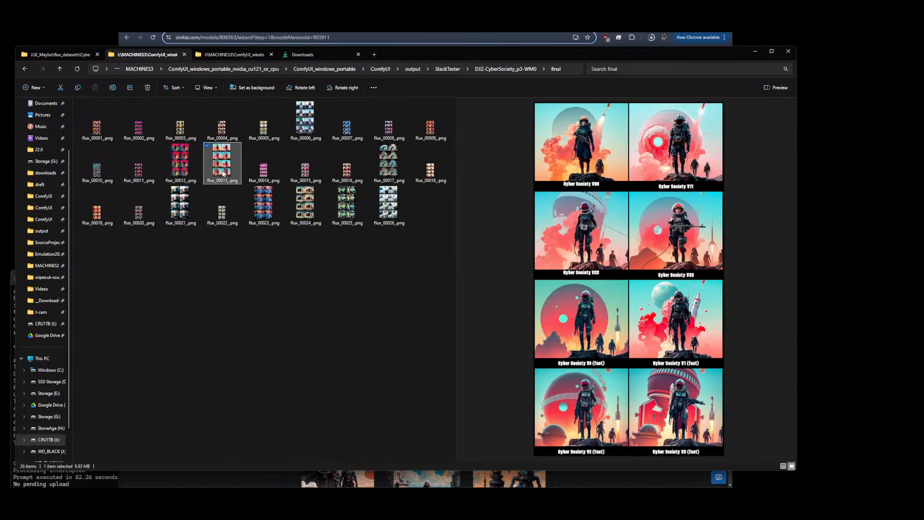
pyautogui.doubleClick(223, 171)
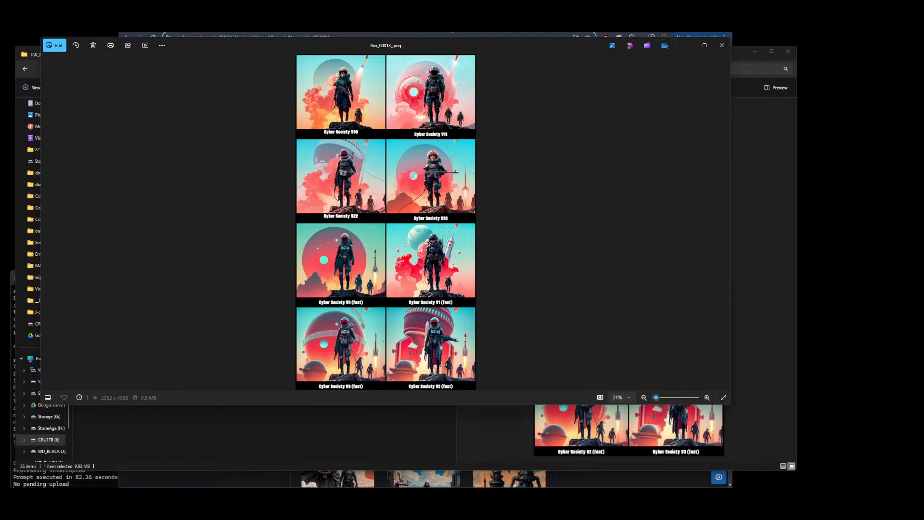
# Switch to ComfyUI in the browser and reload the page
pyautogui.click(453, 25)
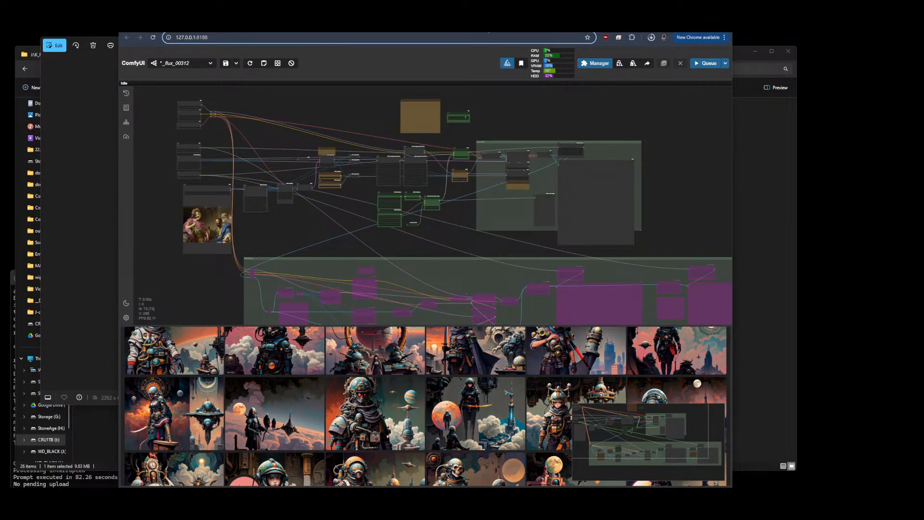
pyautogui.click(487, 25)
pyautogui.click(517, 25)
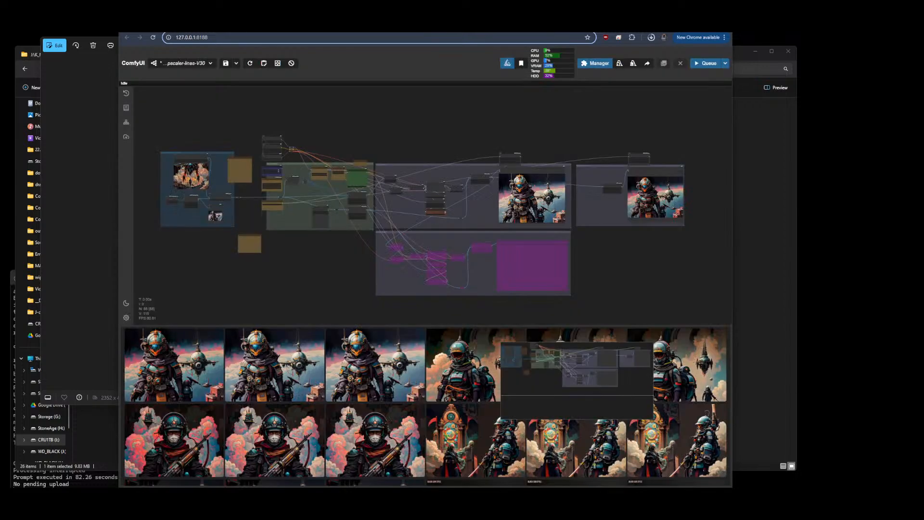
pyautogui.click(487, 25)
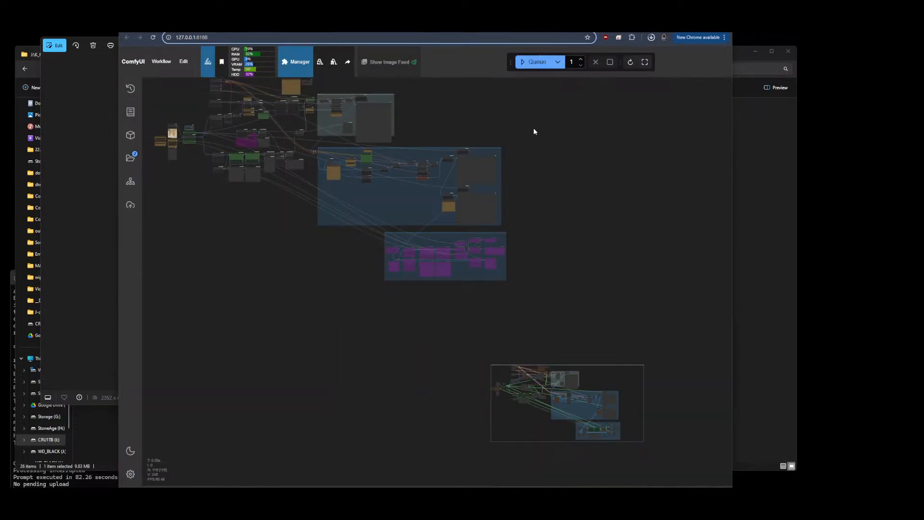
pyautogui.moveTo(537, 137); pyautogui.dragTo(565, 200)
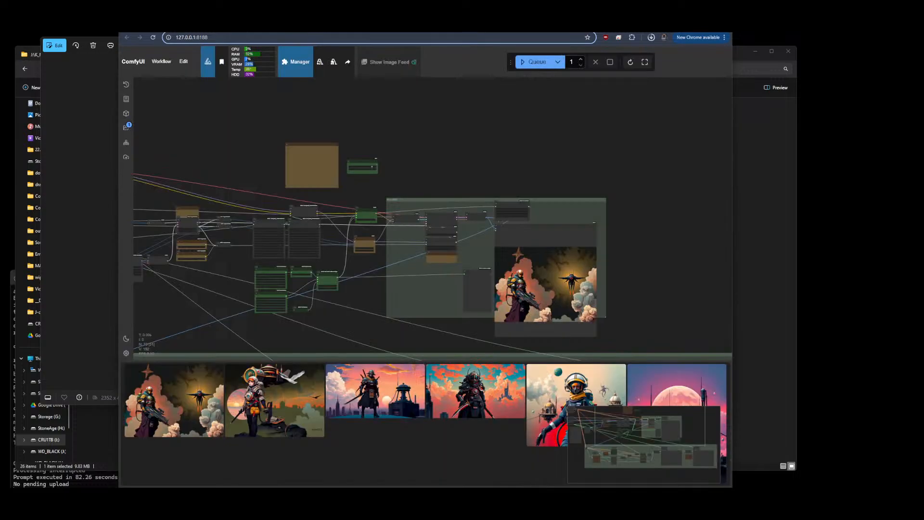
# Clear the current workflow from the ComfyUI canvas
pyautogui.click(578, 25)
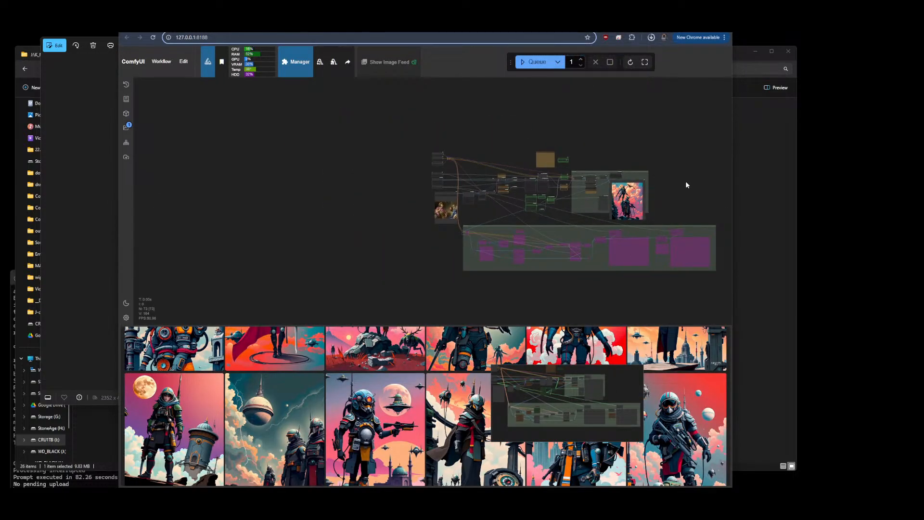
pyautogui.scroll(-3, 684, 181)
pyautogui.click(183, 61)
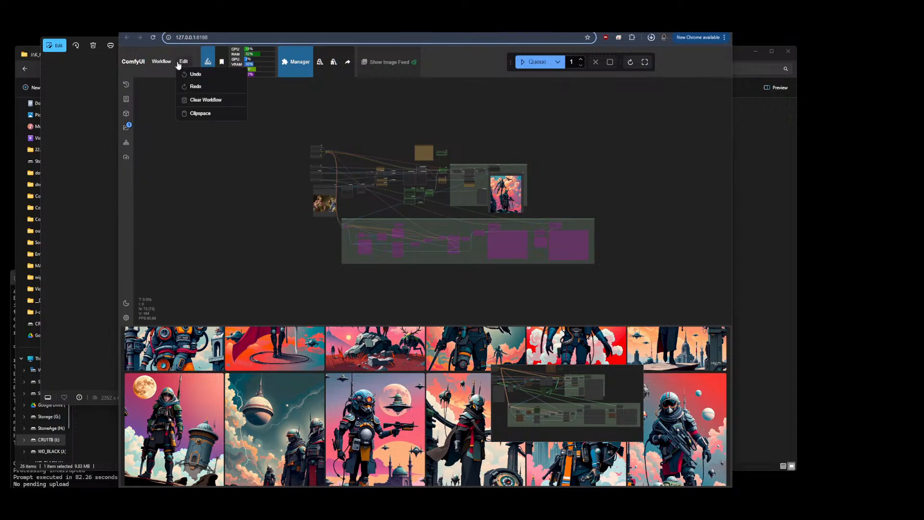
pyautogui.click(201, 99)
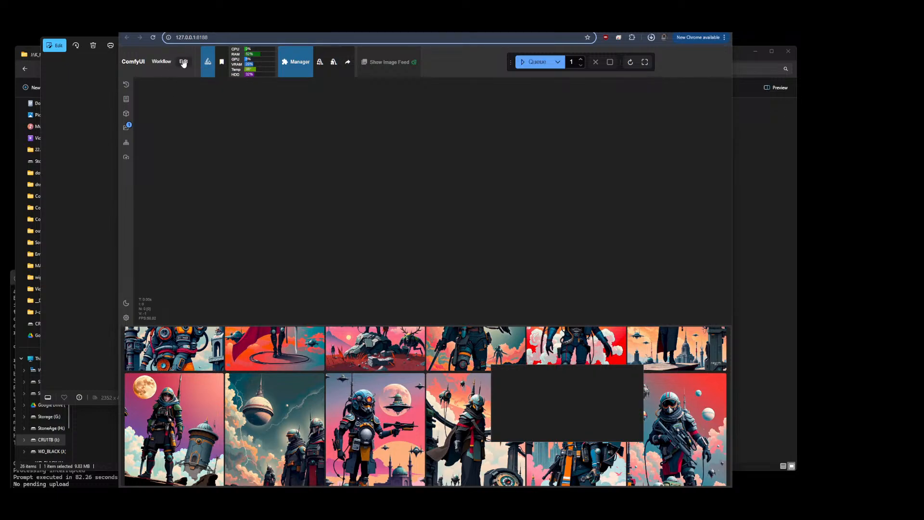
# Browse the saved workflows list in the workflows sidebar
pyautogui.click(126, 127)
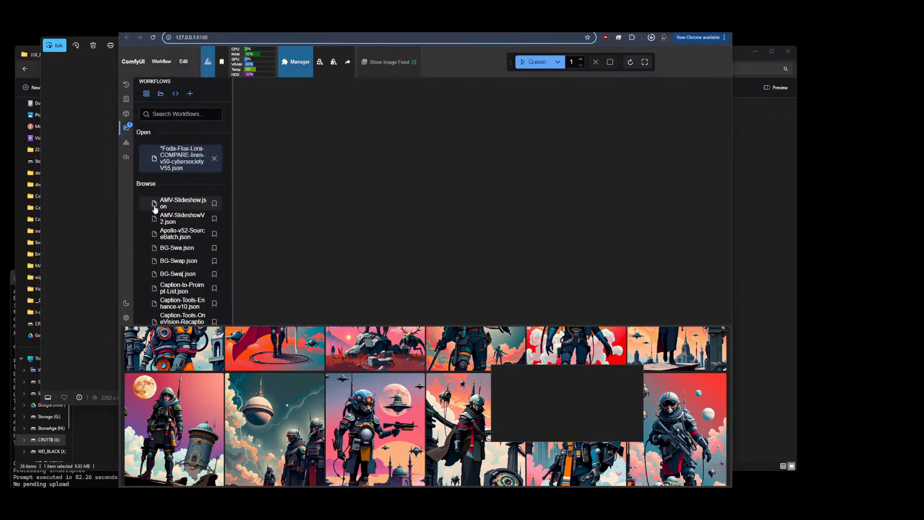
pyautogui.moveTo(236, 228); pyautogui.dragTo(346, 190)
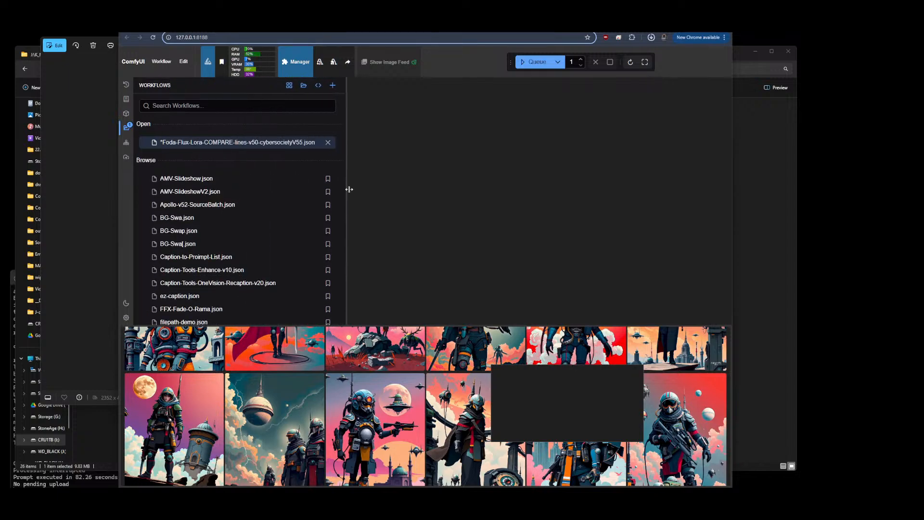
pyautogui.scroll(-10, 291, 217)
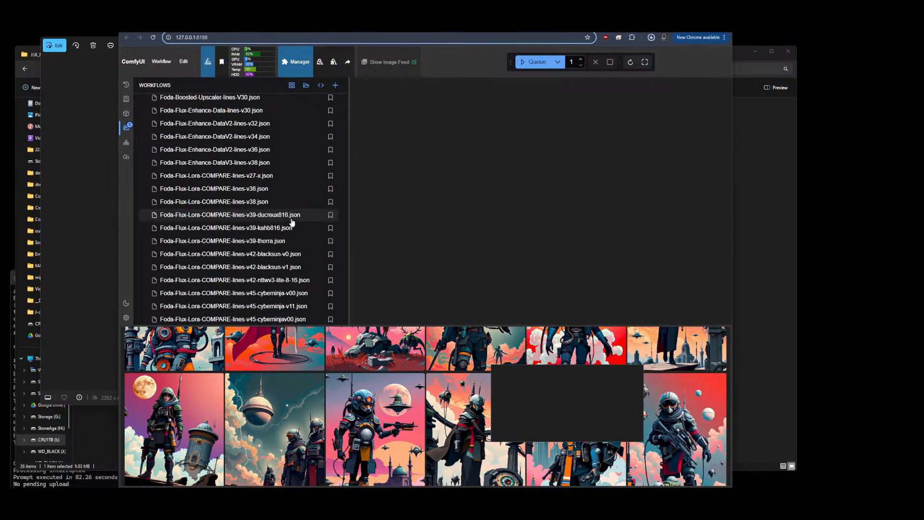
pyautogui.scroll(-2, 298, 228)
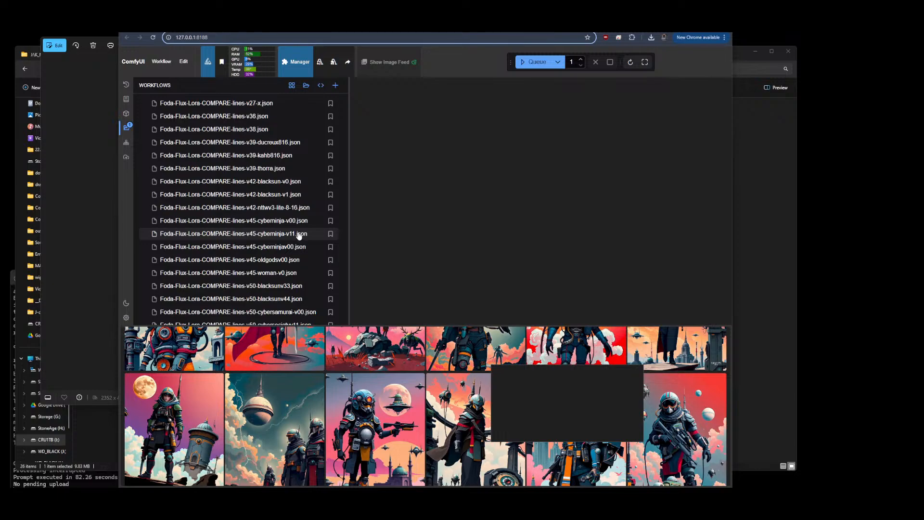
pyautogui.scroll(-2, 298, 188)
pyautogui.scroll(-1, 273, 195)
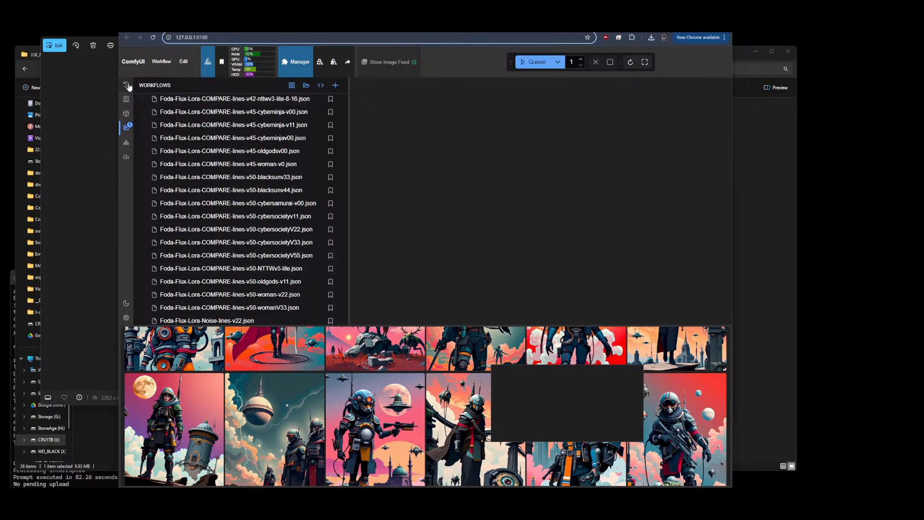
pyautogui.click(127, 127)
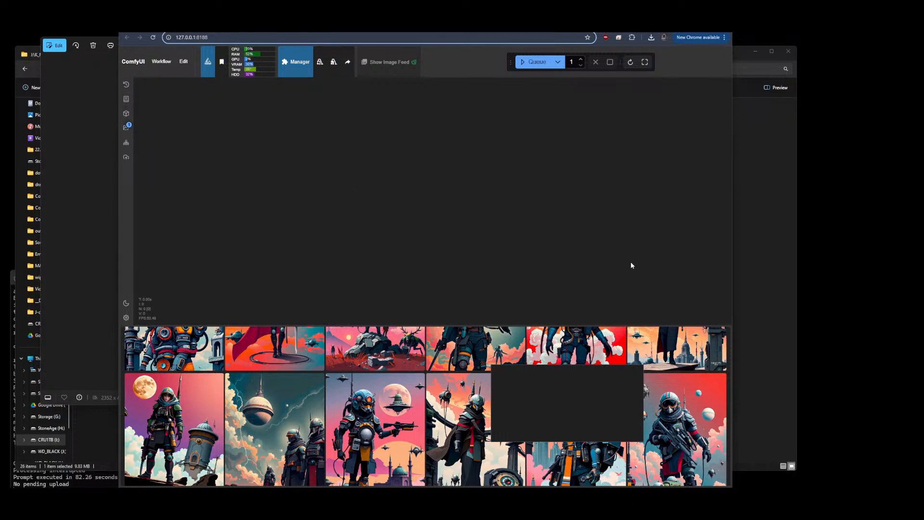
# In File Explorer, open ComfyUI\user\default\workflows and select Foda-Flux-Lora-COMPARE-lines-v50-cybersocietyV55.json
pyautogui.click(763, 254)
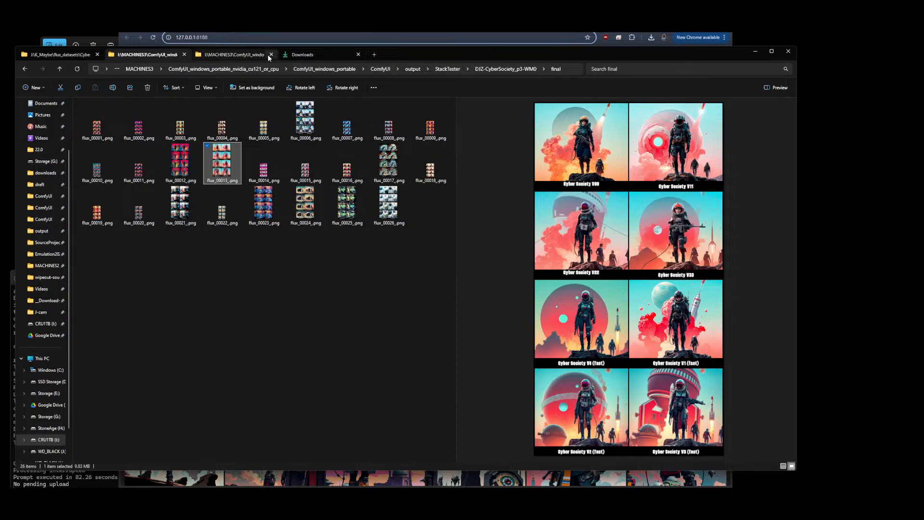
pyautogui.click(381, 69)
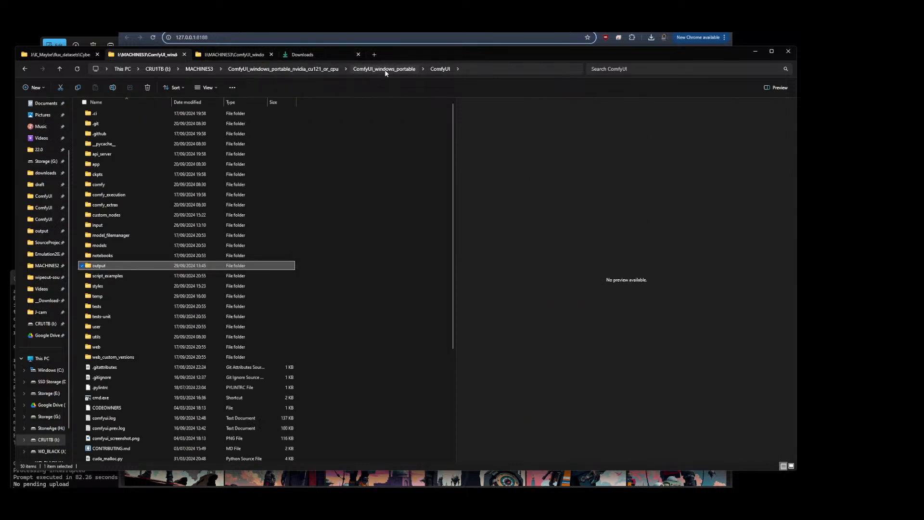
pyautogui.click(97, 327)
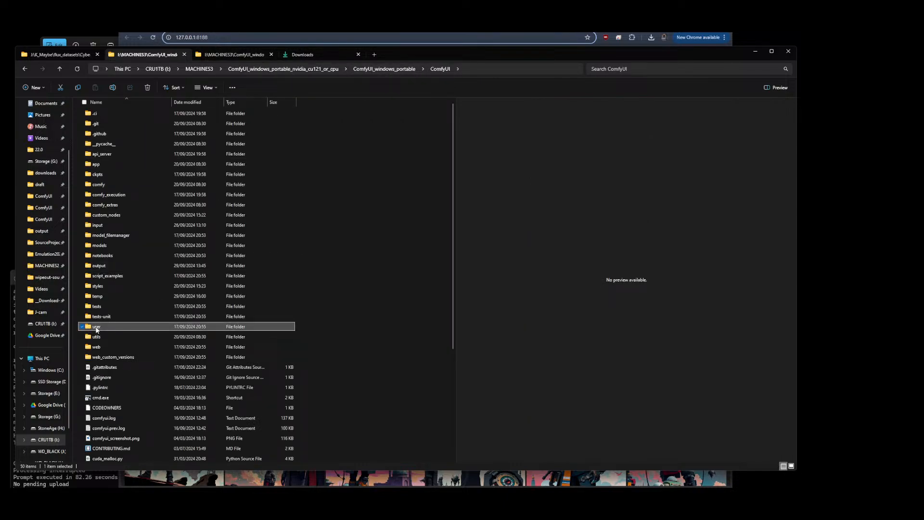
pyautogui.doubleClick(99, 329)
pyautogui.doubleClick(99, 115)
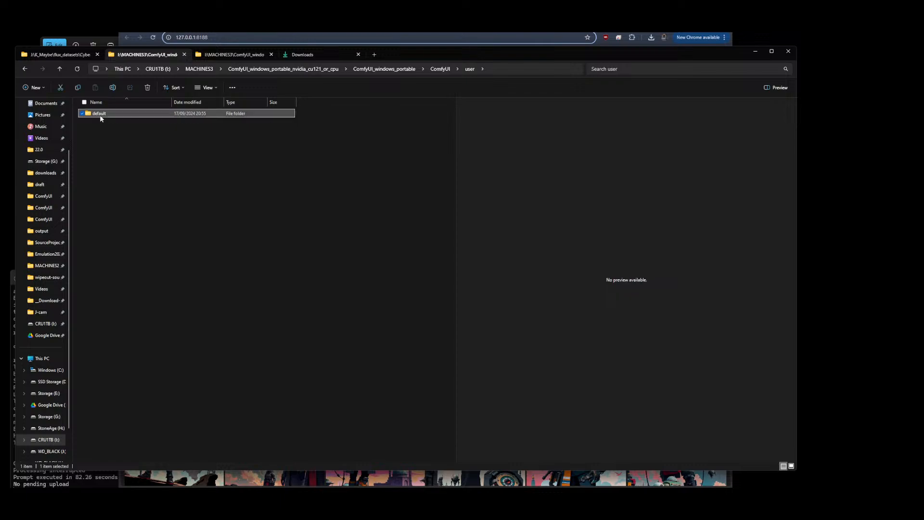
pyautogui.doubleClick(103, 115)
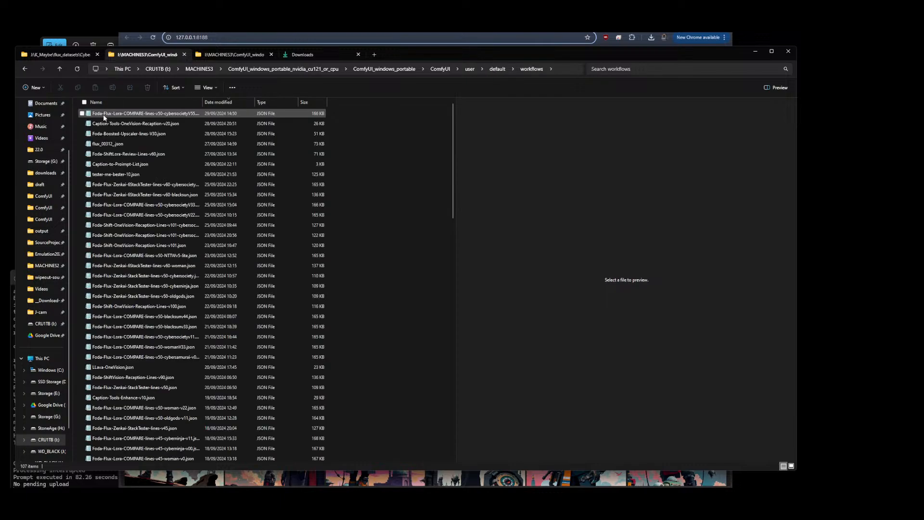
pyautogui.click(169, 115)
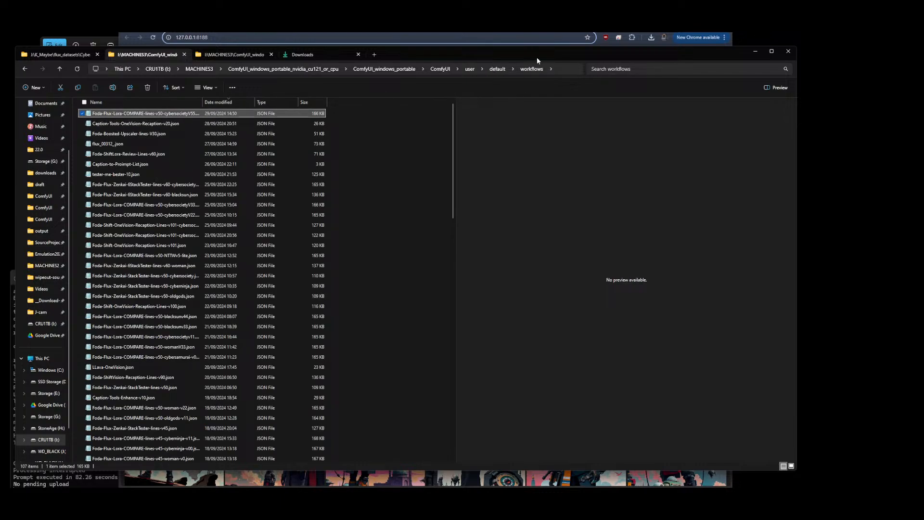
# Load the selected COMPARE workflow file into ComfyUI by dropping it onto the canvas
pyautogui.moveTo(537, 61); pyautogui.dragTo(608, 225)
pyautogui.moveTo(200, 283); pyautogui.dragTo(378, 162)
pyautogui.moveTo(491, 202); pyautogui.dragTo(623, 102)
pyautogui.moveTo(445, 326); pyautogui.dragTo(467, 281)
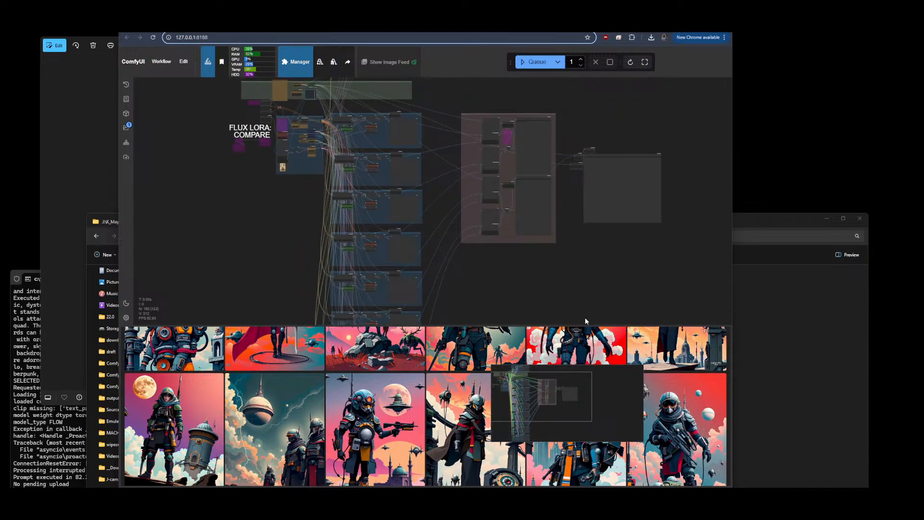
pyautogui.click(801, 315)
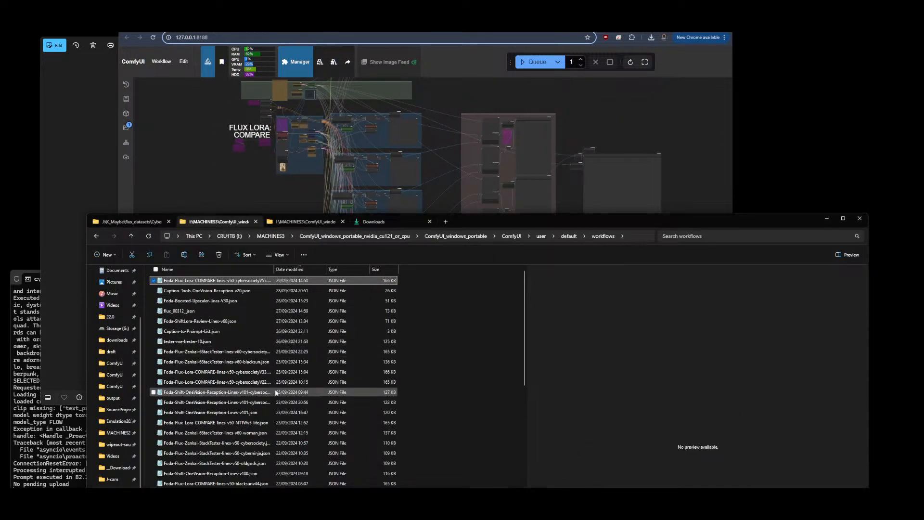
# Load the Foda-Flux-Zenkai-StackTester-lines-v60-woman.json workflow into ComfyUI by dropping it from File Explorer onto the canvas
pyautogui.scroll(-3, 276, 392)
pyautogui.click(229, 381)
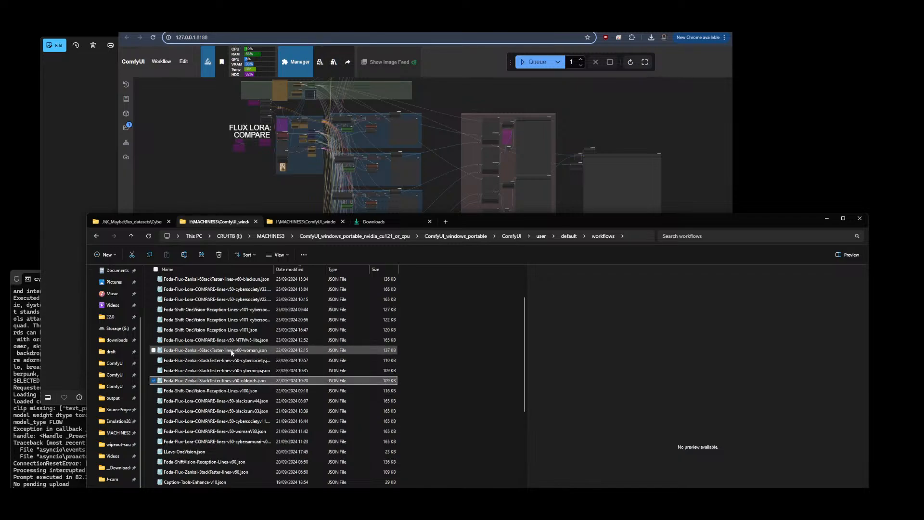
pyautogui.moveTo(232, 353); pyautogui.dragTo(220, 170)
pyautogui.moveTo(487, 215); pyautogui.dragTo(462, 287)
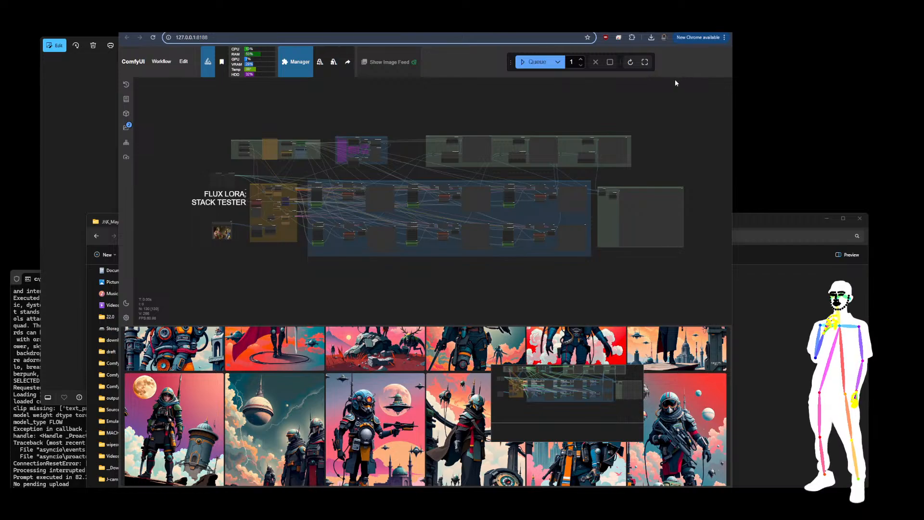
# Inspect the nodes of the loaded FLUX LORA: STACK TESTER workflow across the canvas
pyautogui.scroll(9, 220, 168)
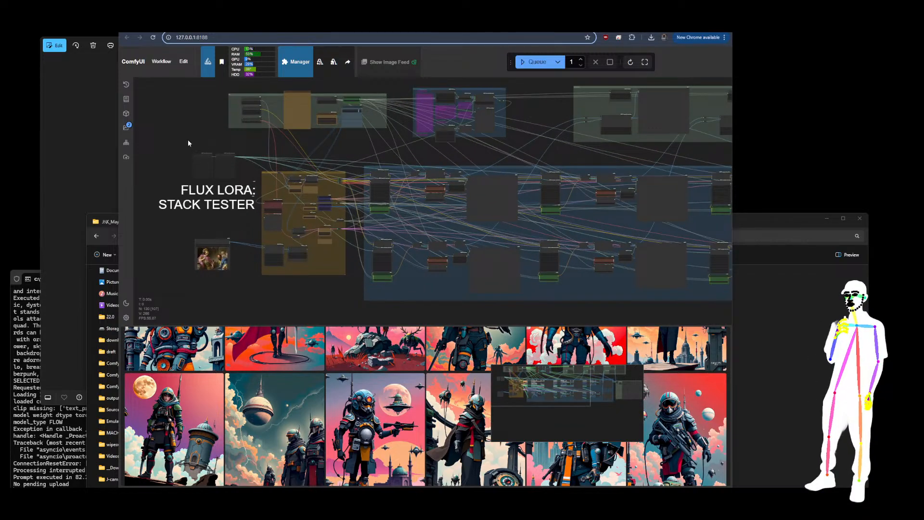
pyautogui.scroll(10, 188, 140)
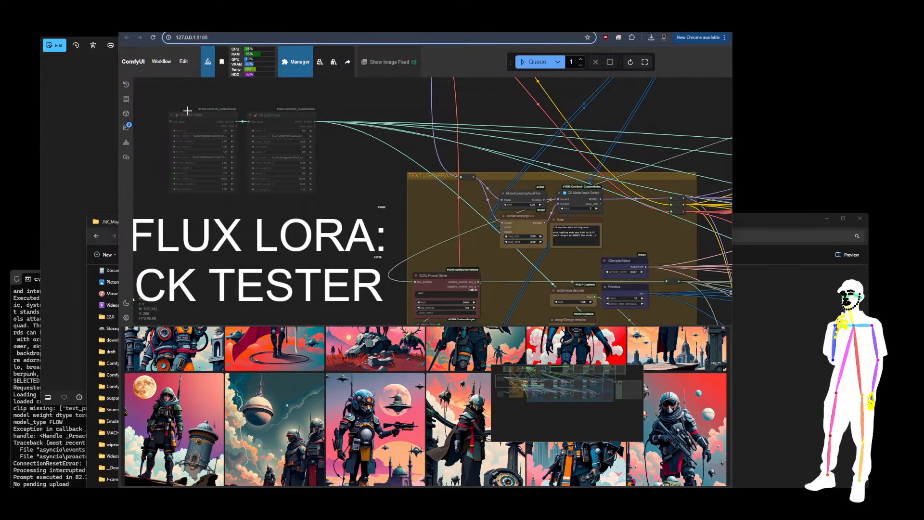
pyautogui.scroll(-6, 166, 85)
pyautogui.scroll(12, 277, 213)
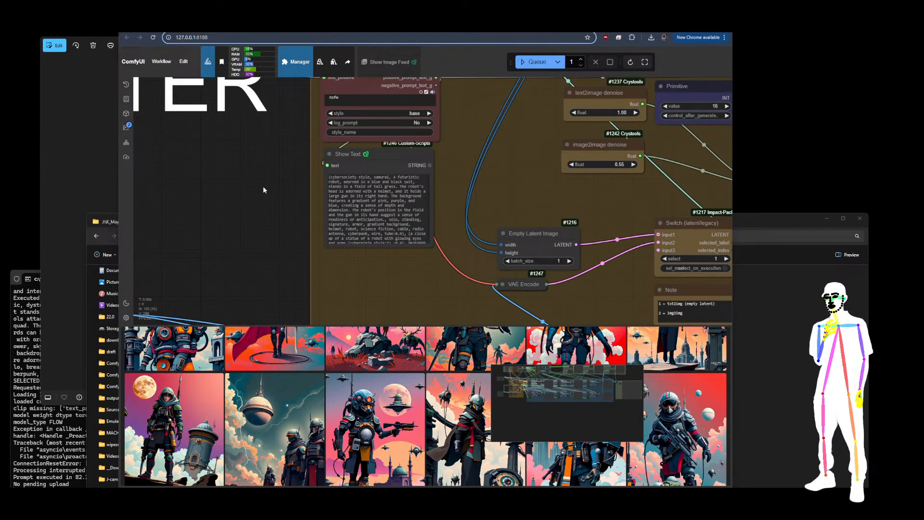
pyautogui.scroll(-12, 263, 185)
pyautogui.moveTo(578, 120); pyautogui.dragTo(247, 141)
pyautogui.scroll(-5, 255, 140)
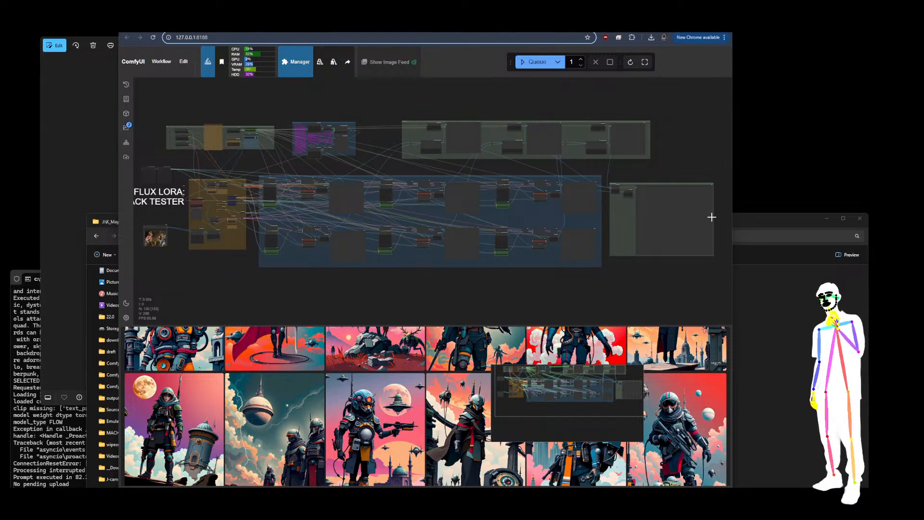
# Bring File Explorer forward and look through its open folder tabs
pyautogui.click(789, 293)
pyautogui.moveTo(533, 224); pyautogui.dragTo(507, 60)
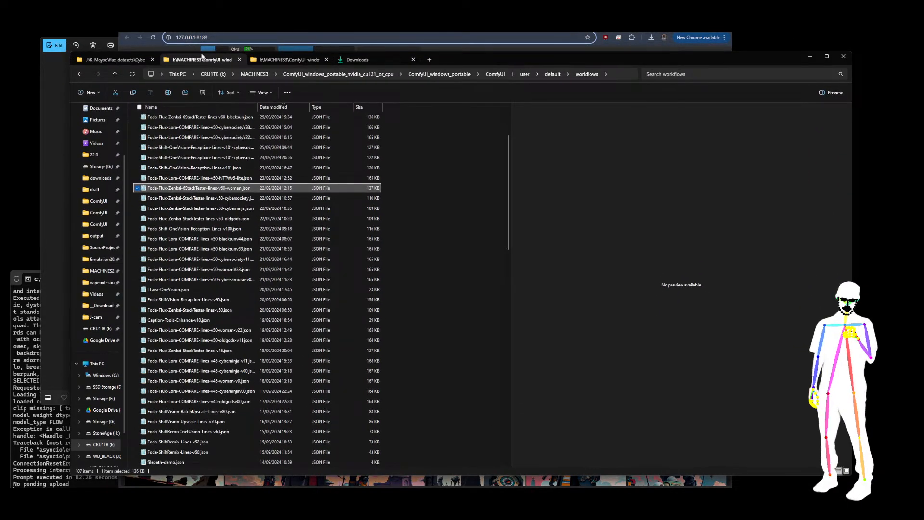
pyautogui.click(277, 62)
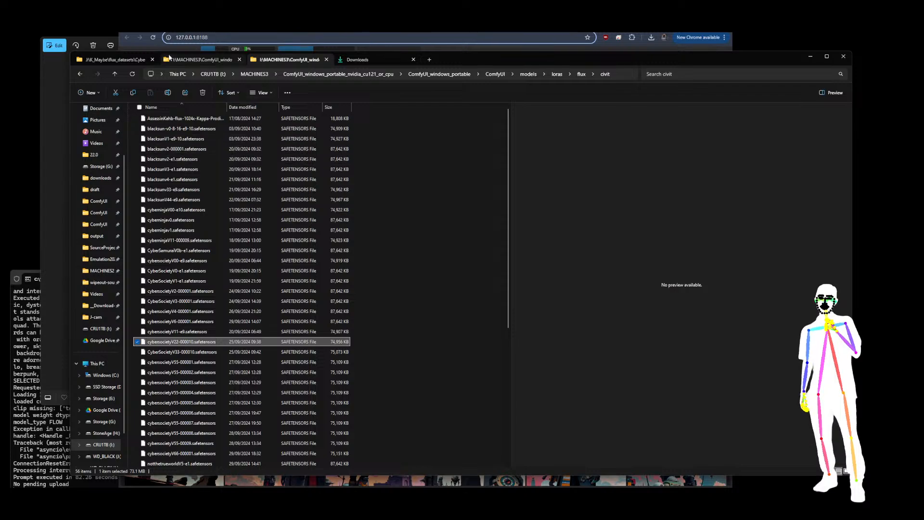
pyautogui.click(201, 62)
pyautogui.click(115, 60)
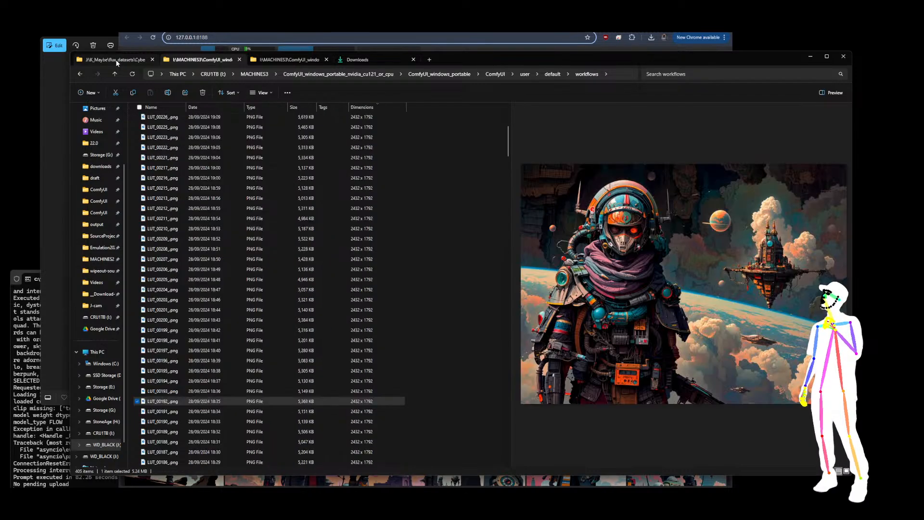
pyautogui.click(206, 60)
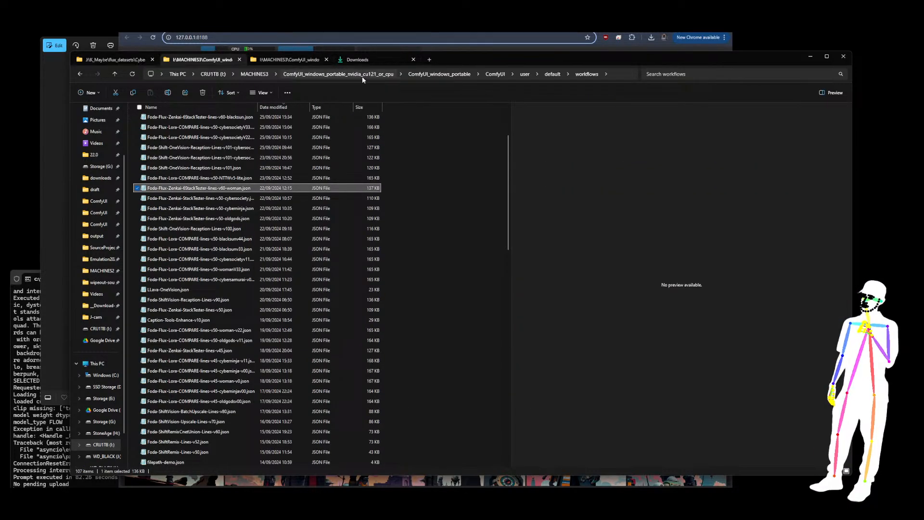
# Open ComfyUI\output\StackTester\DJZ-CyberSociety_OG-CB-S3-nttwv55 and view its first comparison image
pyautogui.click(495, 74)
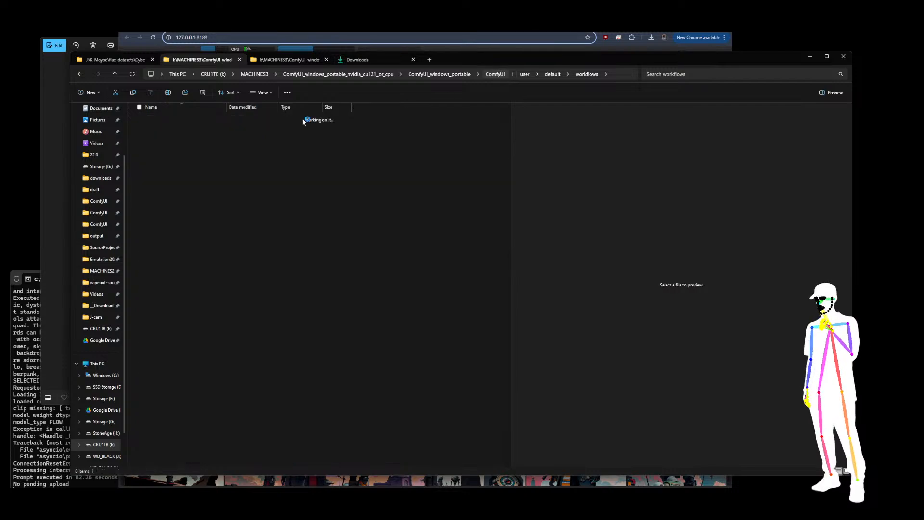
pyautogui.doubleClick(155, 271)
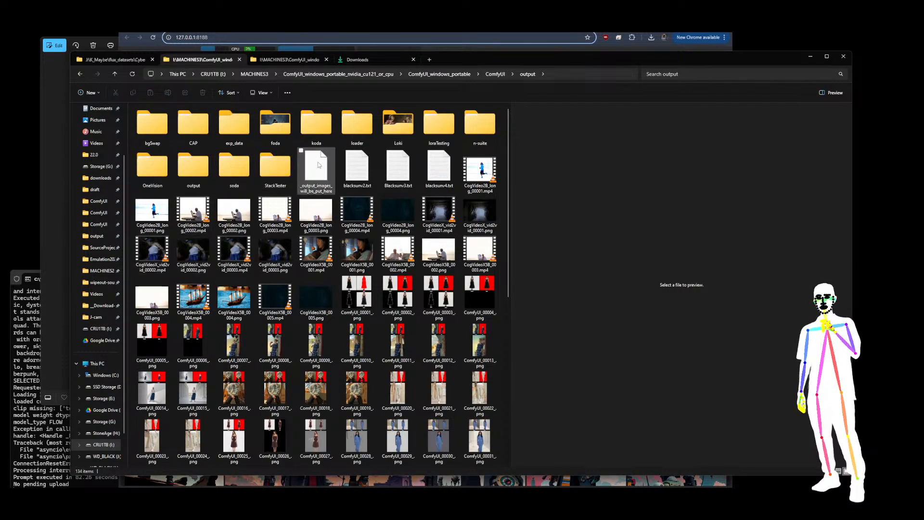
pyautogui.doubleClick(282, 173)
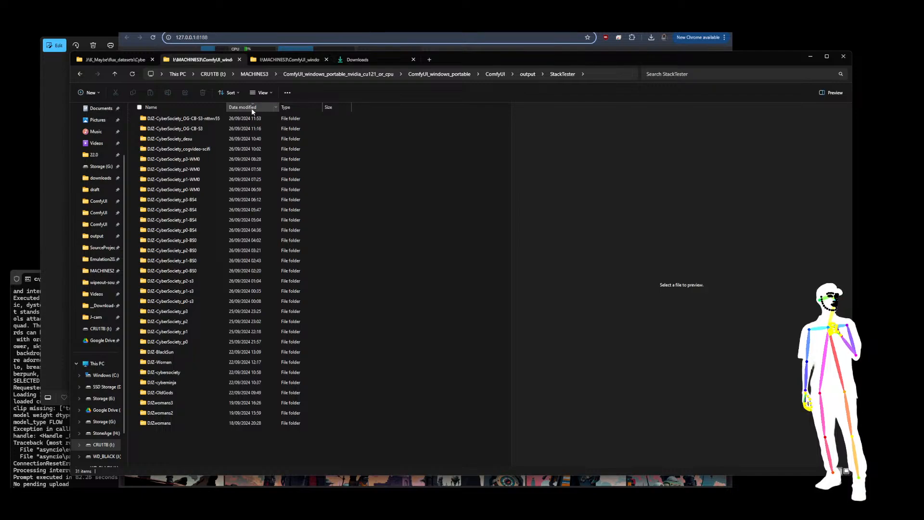
pyautogui.doubleClick(190, 118)
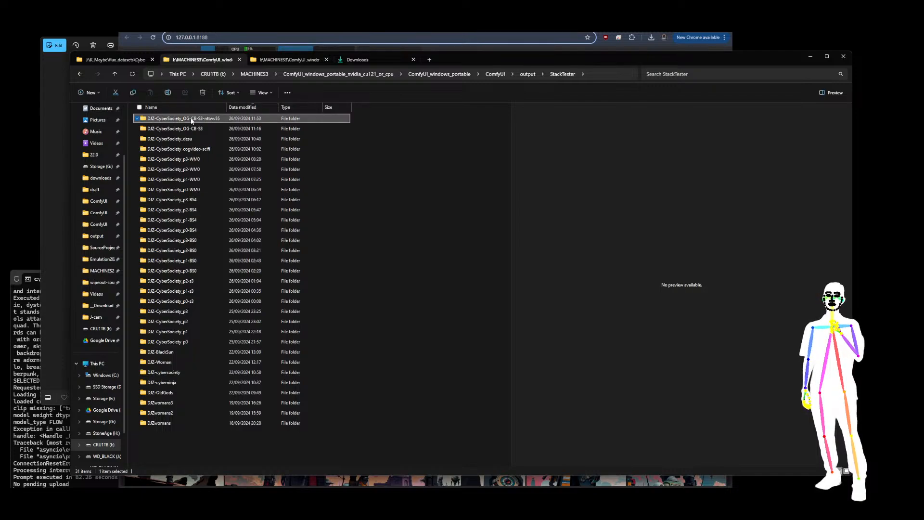
pyautogui.doubleClick(152, 130)
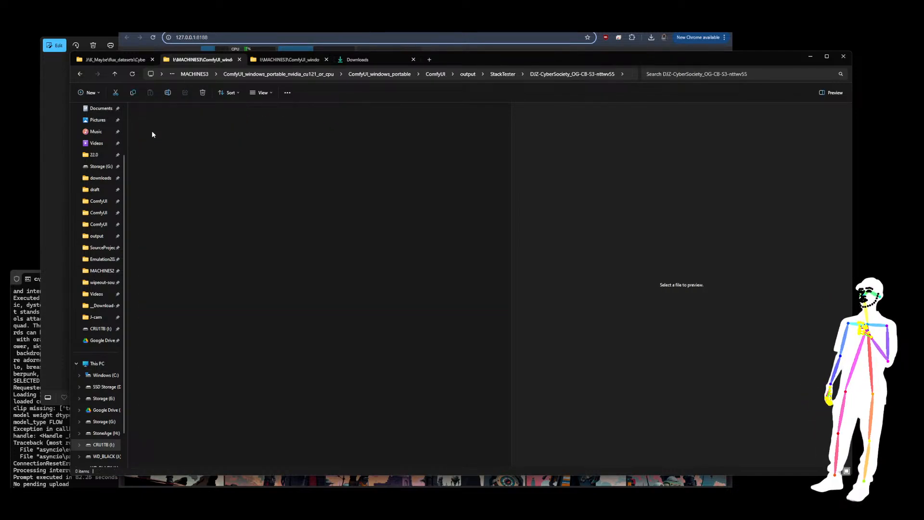
pyautogui.click(355, 135)
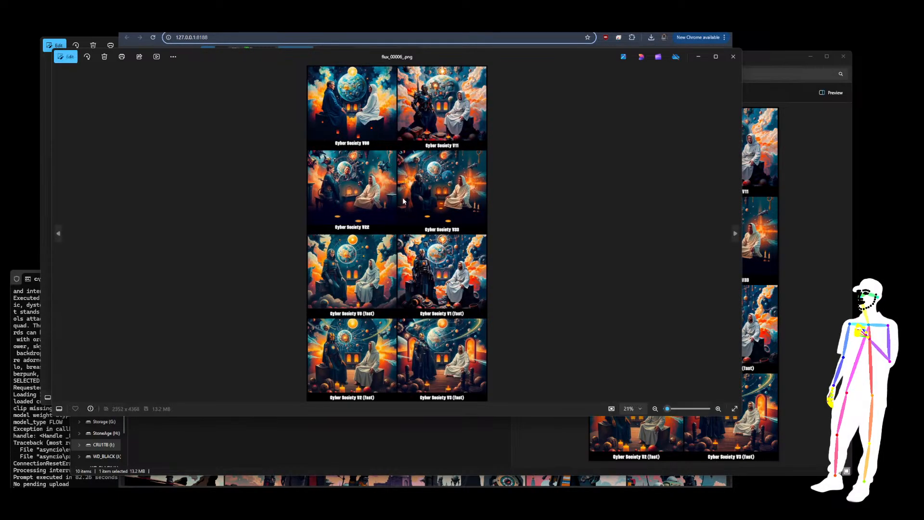
# Zoom into the flux_00006 grid and compare the Cyber Society version panels
pyautogui.scroll(4, 403, 222)
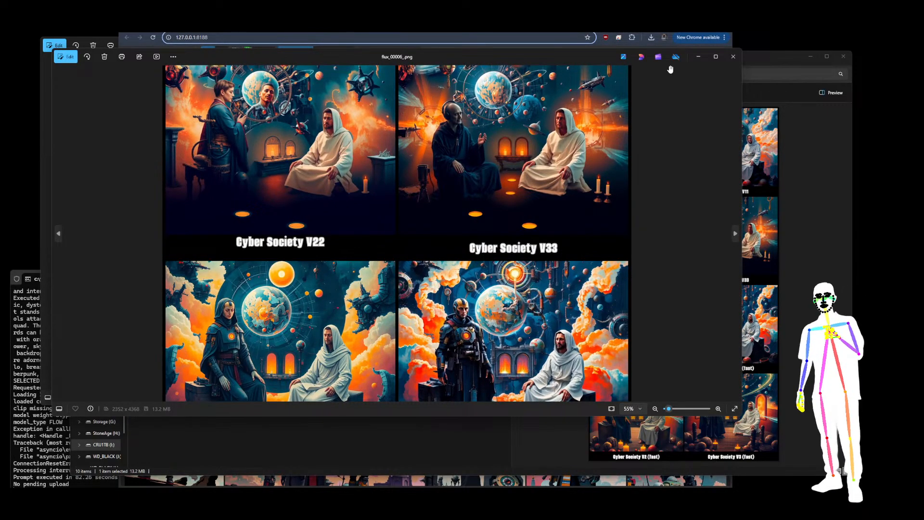
pyautogui.moveTo(579, 57); pyautogui.dragTo(644, 81)
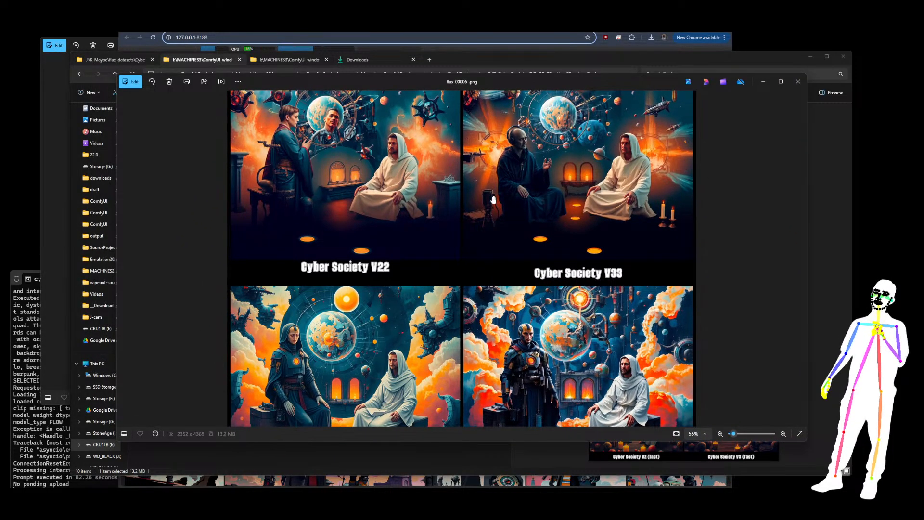
pyautogui.scroll(5, 495, 202)
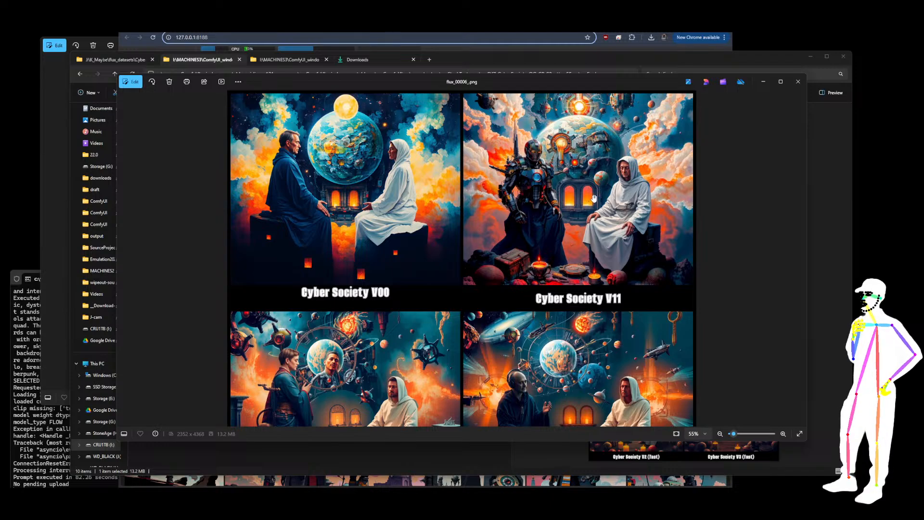
pyautogui.moveTo(446, 315); pyautogui.dragTo(450, 147)
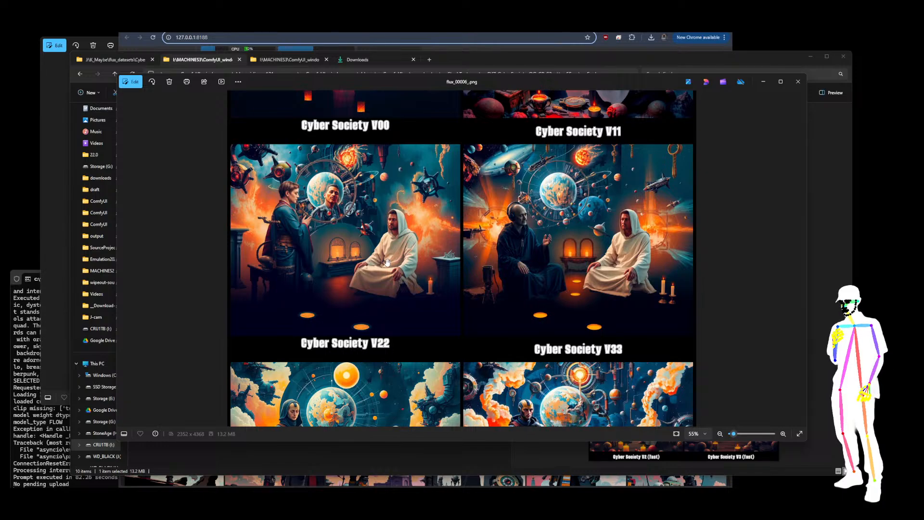
pyautogui.scroll(-3, 499, 233)
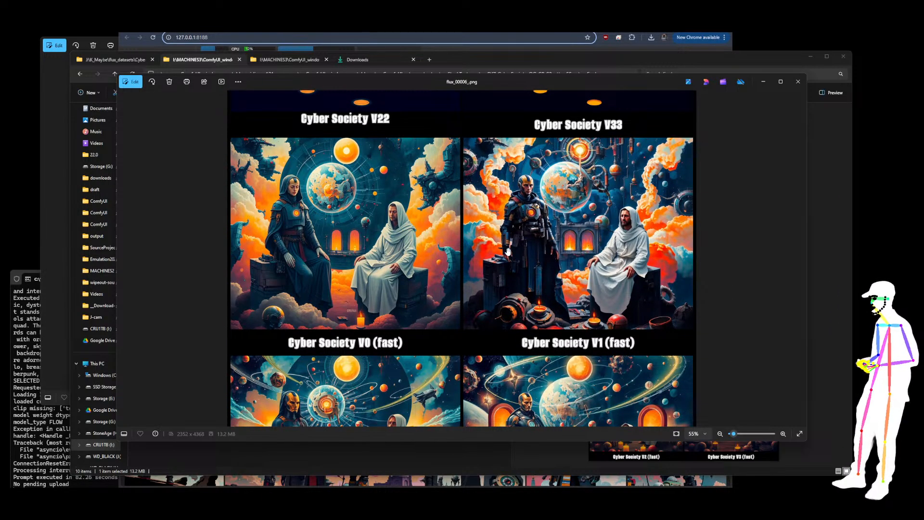
pyautogui.scroll(-2, 478, 145)
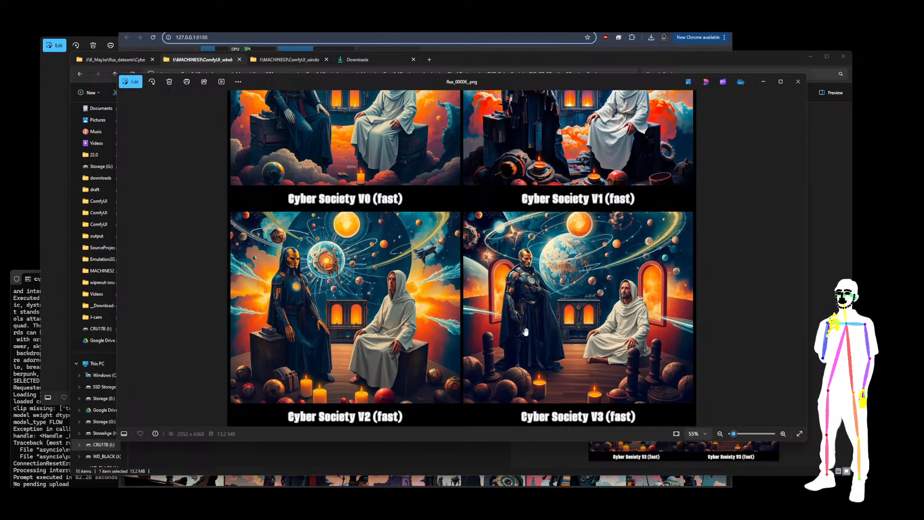
pyautogui.scroll(3, 520, 325)
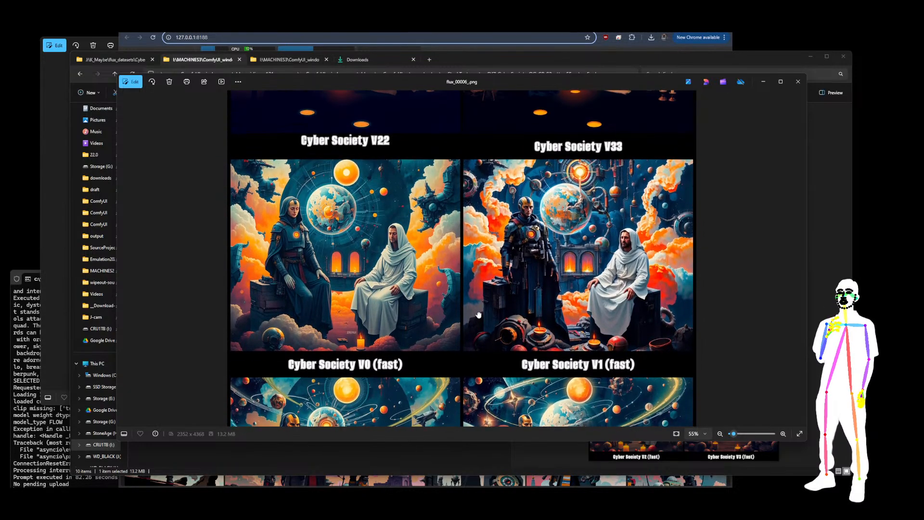
pyautogui.scroll(3, 479, 318)
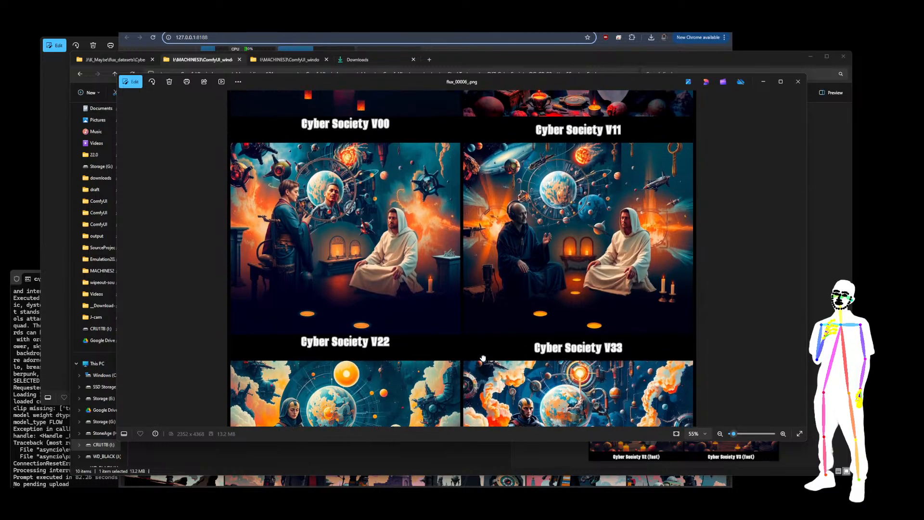
pyautogui.scroll(3, 482, 358)
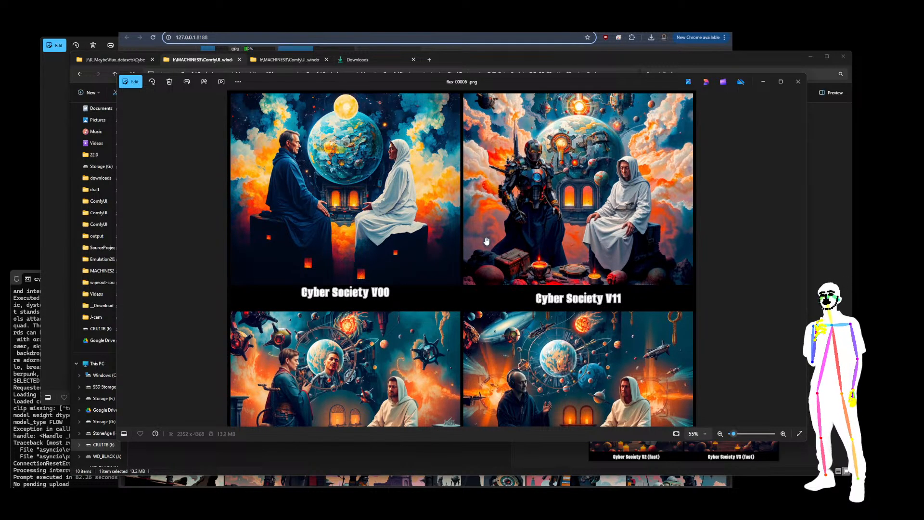
pyautogui.scroll(-5, 491, 242)
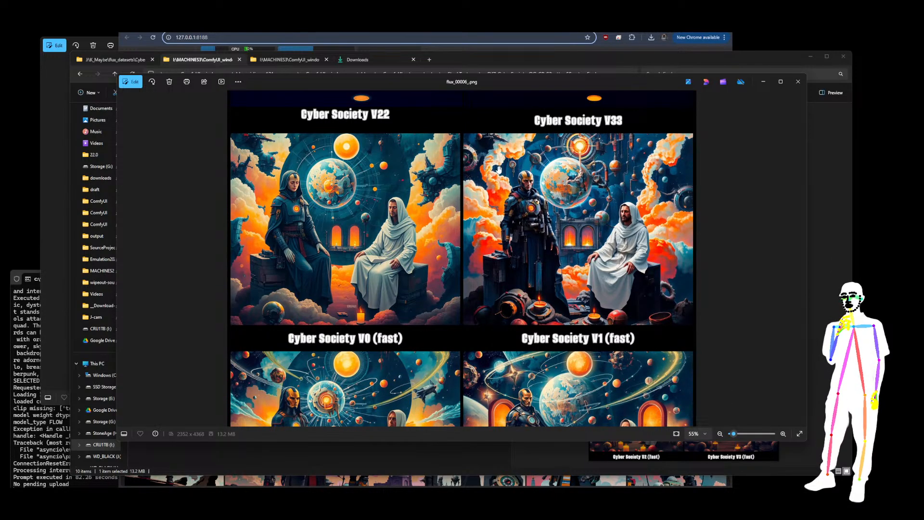
# Switch to the flux_00007 grid and zoom in to compare its Cyber Society versions
pyautogui.click(801, 259)
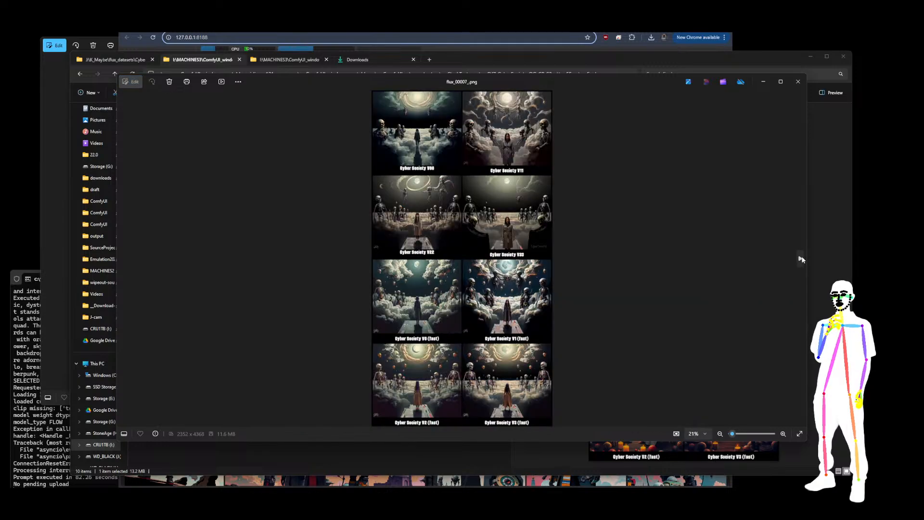
pyautogui.scroll(2, 458, 107)
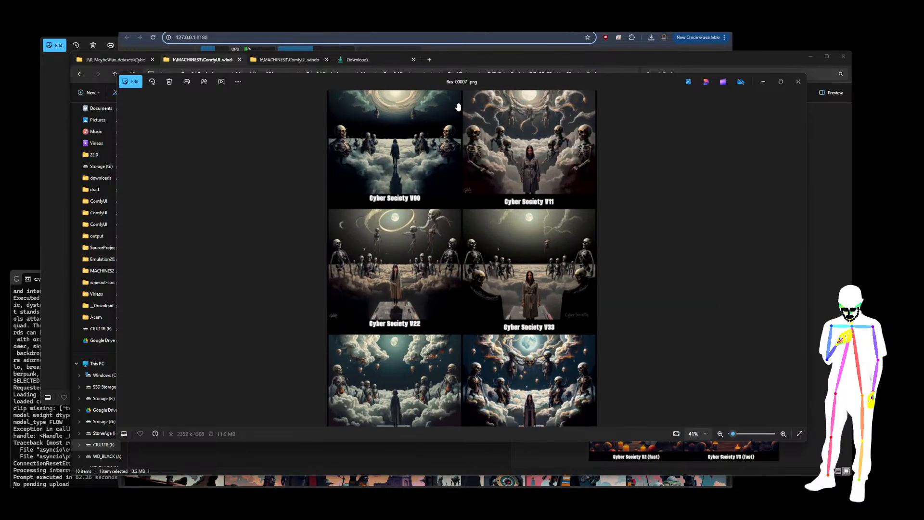
pyautogui.scroll(3, 458, 106)
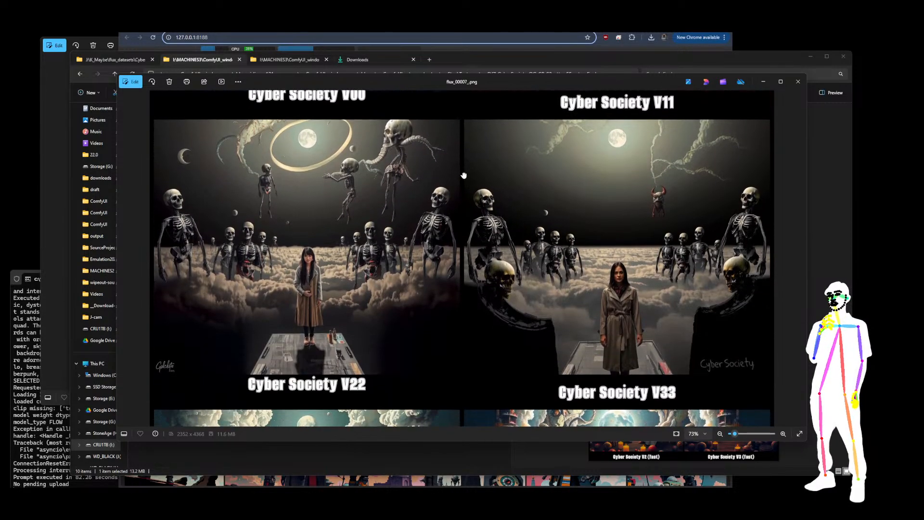
pyautogui.moveTo(463, 175); pyautogui.dragTo(463, 163)
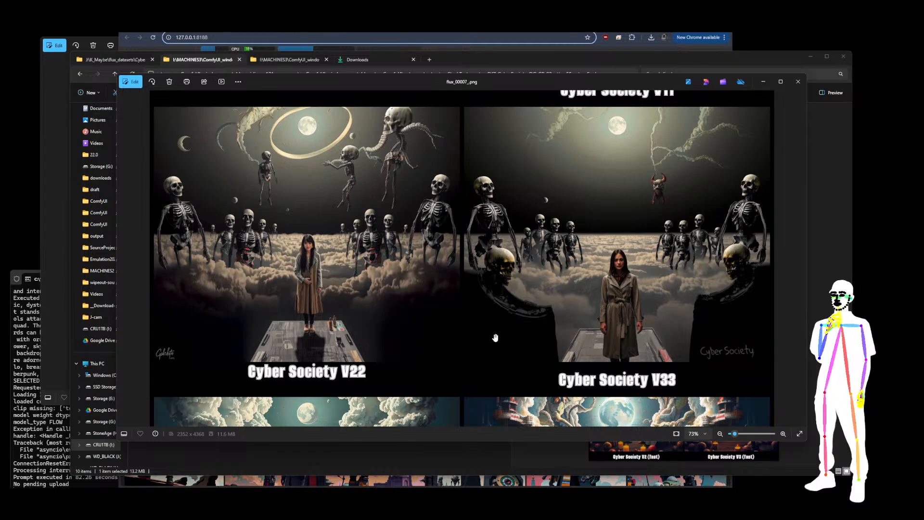
pyautogui.moveTo(480, 381); pyautogui.dragTo(498, 96)
pyautogui.moveTo(495, 277); pyautogui.dragTo(489, 228)
pyautogui.moveTo(481, 321); pyautogui.dragTo(512, 102)
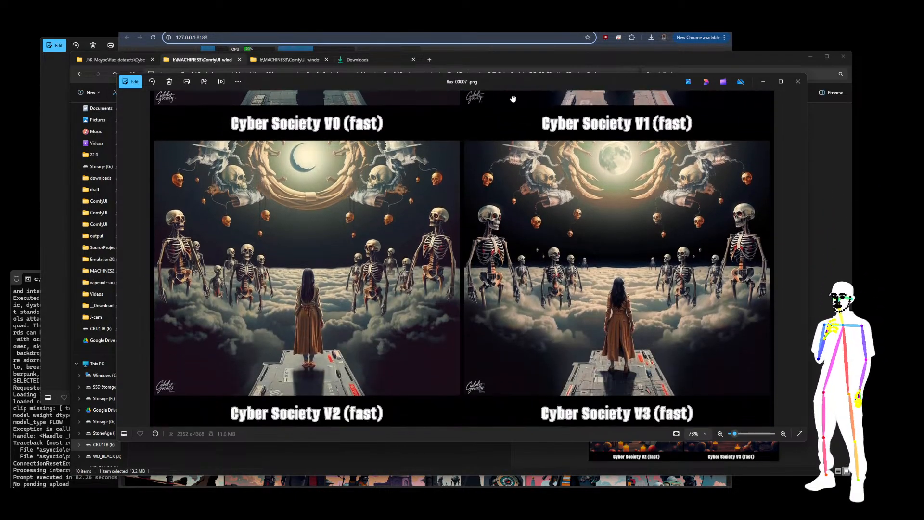
# Switch to the flux_00008 grid and zoom in to compare its Cyber Society version panels
pyautogui.click(799, 257)
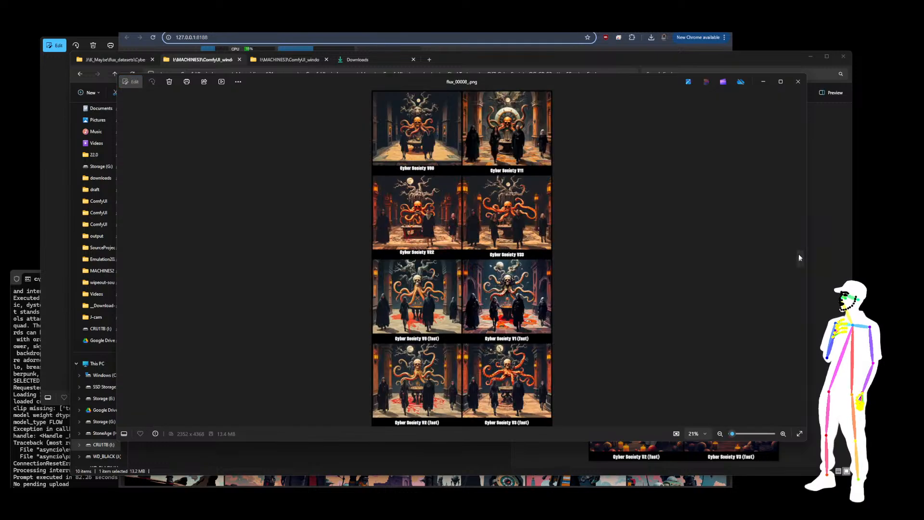
pyautogui.scroll(5, 456, 180)
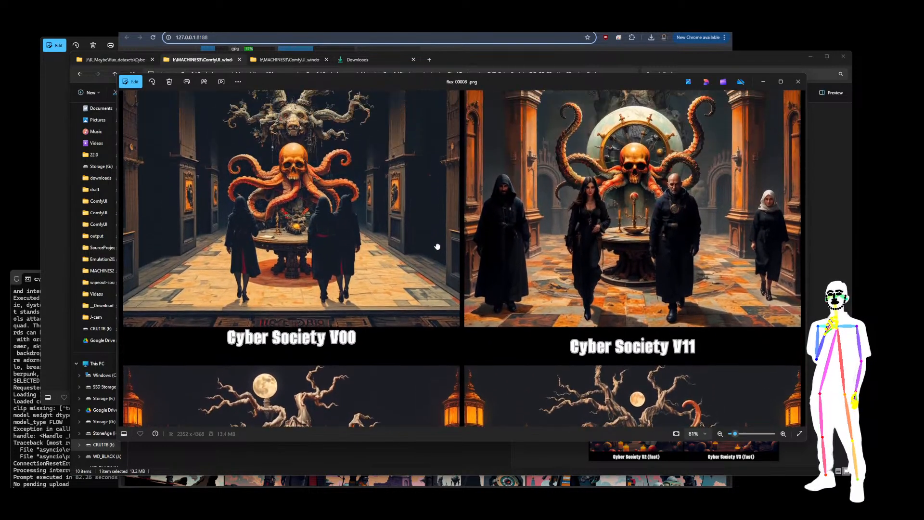
pyautogui.moveTo(437, 247); pyautogui.dragTo(433, 295)
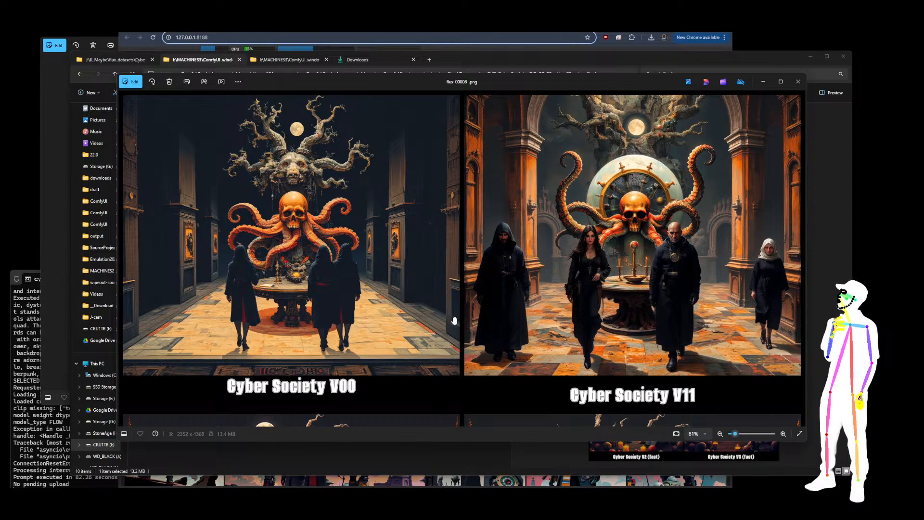
pyautogui.scroll(-5, 458, 331)
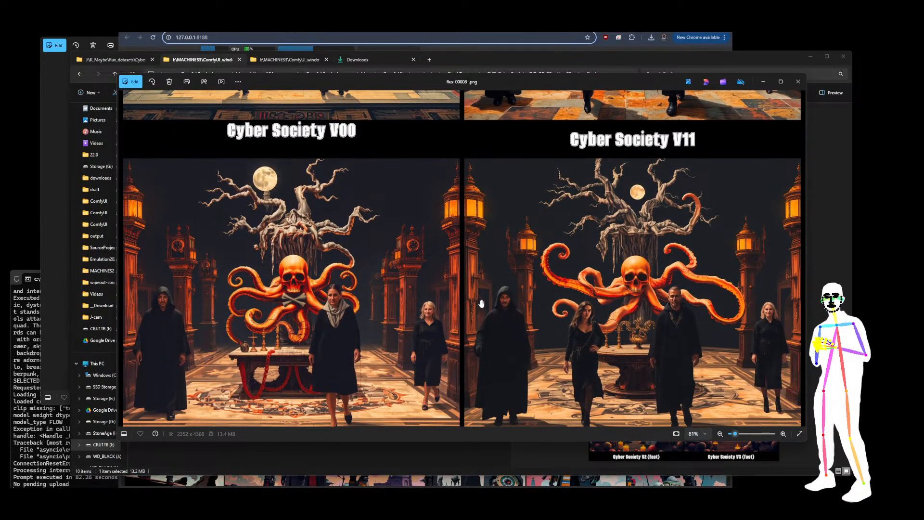
pyautogui.scroll(-1, 481, 300)
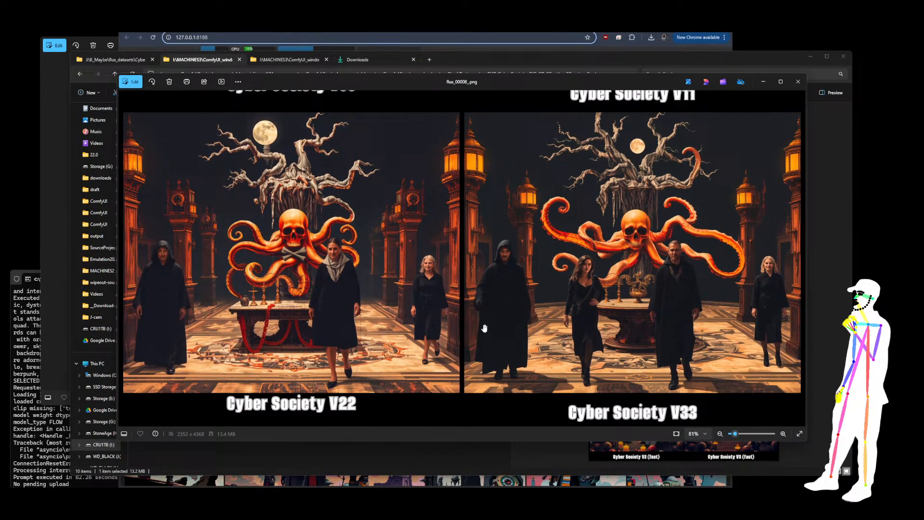
pyautogui.scroll(-1, 478, 331)
pyautogui.scroll(-6, 460, 380)
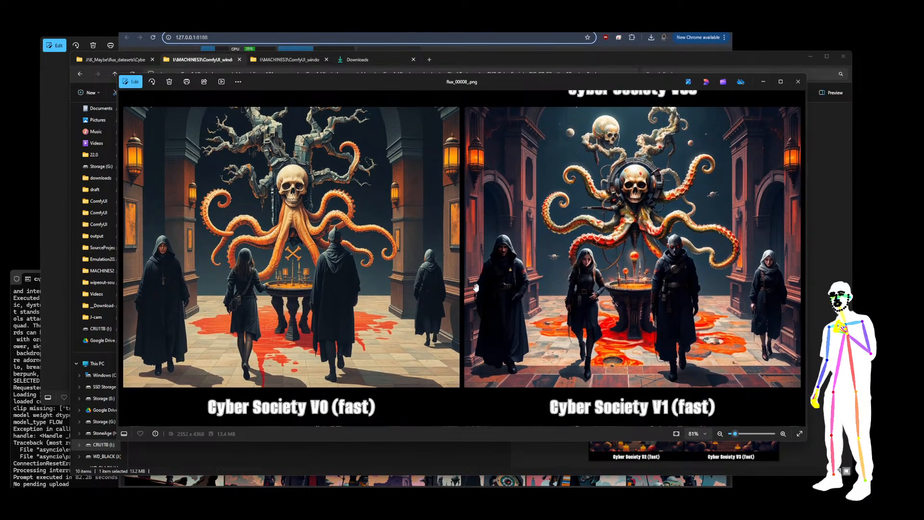
pyautogui.moveTo(479, 321)
pyautogui.mouseDown()
pyautogui.moveTo(483, 28)
pyautogui.moveTo(477, 334)
pyautogui.mouseUp()
pyautogui.scroll(5, 584, 259)
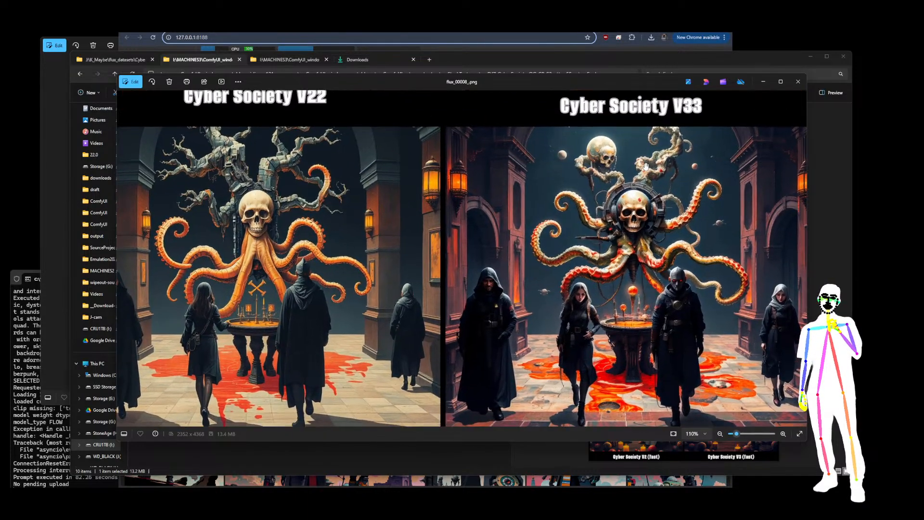
pyautogui.scroll(3, 504, 234)
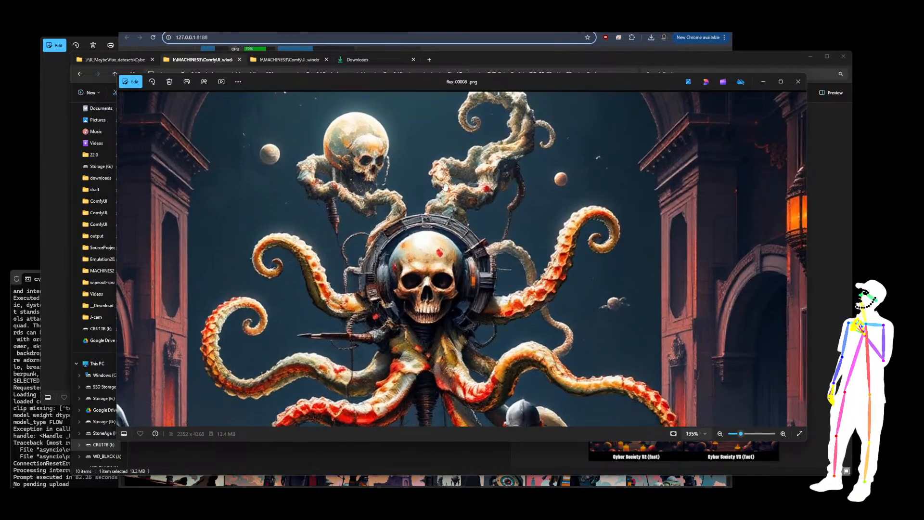
pyautogui.moveTo(420, 277); pyautogui.dragTo(440, 152)
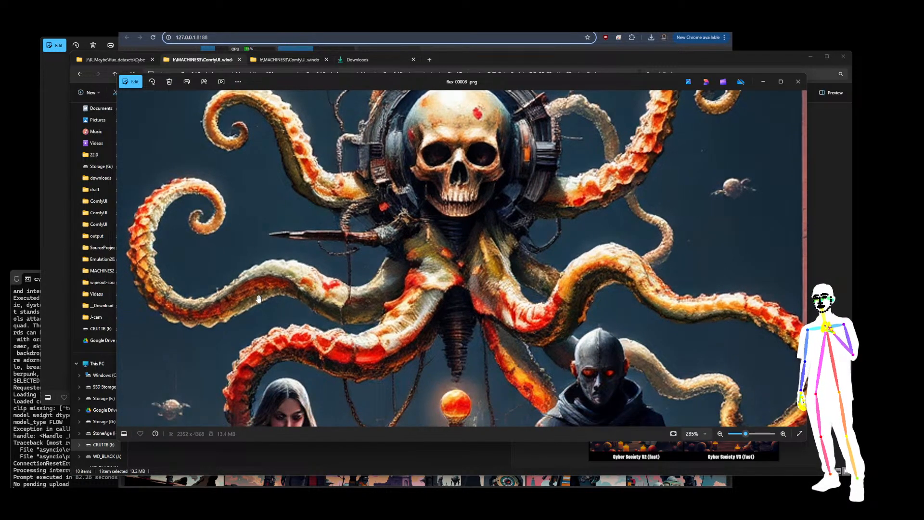
pyautogui.moveTo(506, 194); pyautogui.dragTo(431, 255)
pyautogui.scroll(-2, 381, 259)
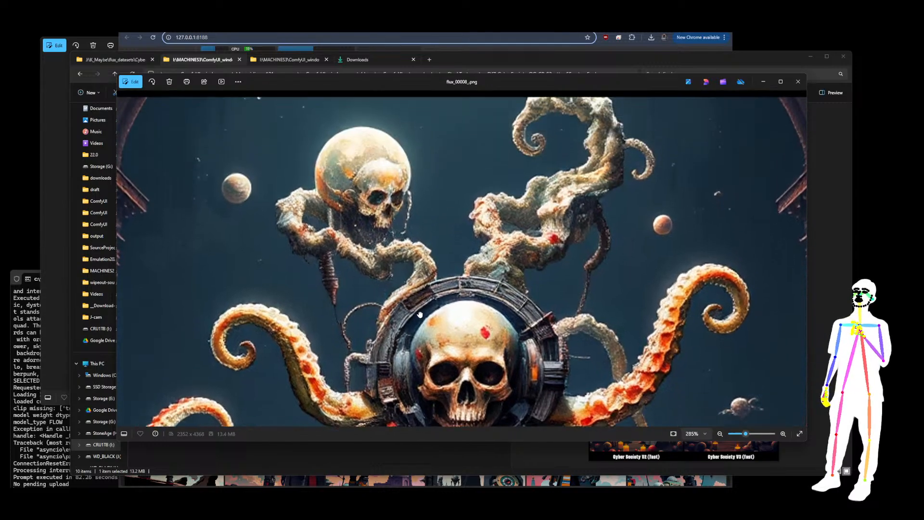
pyautogui.scroll(-5, 532, 261)
pyautogui.moveTo(398, 322); pyautogui.dragTo(549, 284)
pyautogui.scroll(4, 254, 186)
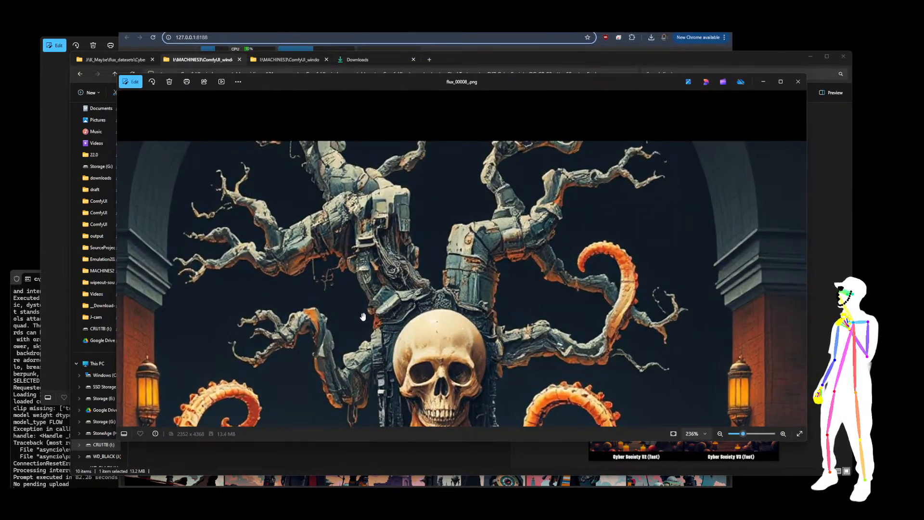
pyautogui.scroll(-8, 381, 248)
pyautogui.scroll(-2, 382, 248)
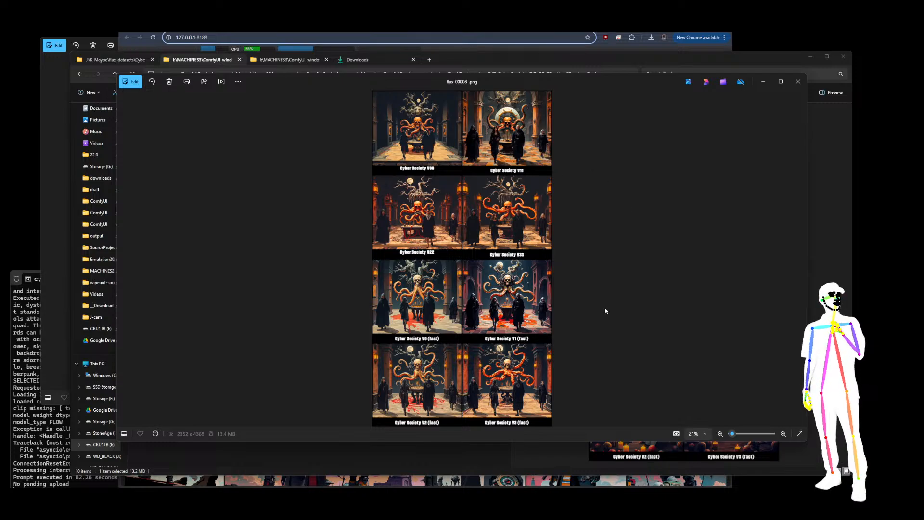
# Switch to the flux_00009 grid, zoom in to compare its Cyber Society versions, and close the image viewer
pyautogui.click(803, 260)
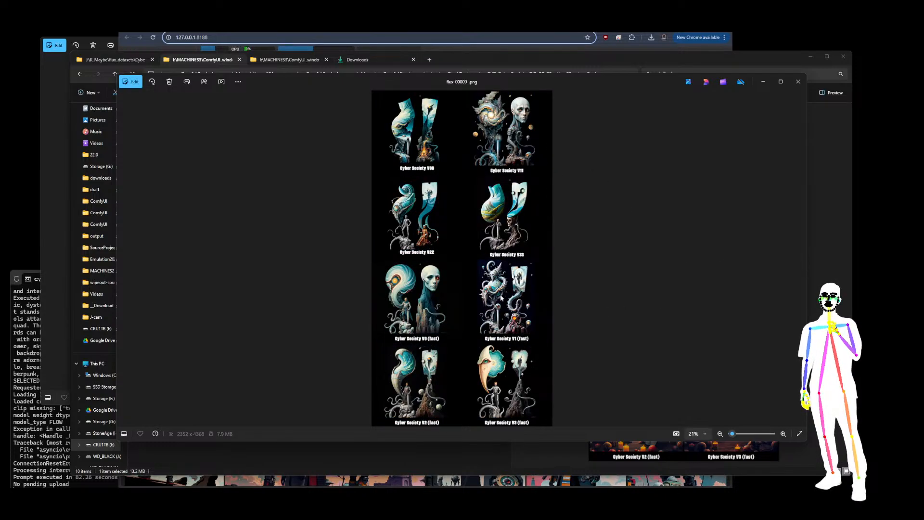
pyautogui.scroll(7, 499, 309)
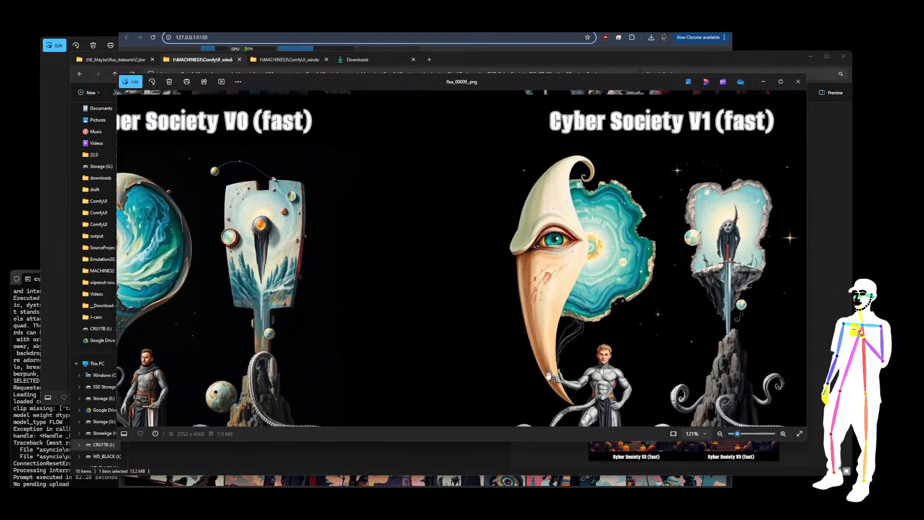
pyautogui.moveTo(556, 243); pyautogui.dragTo(393, 255)
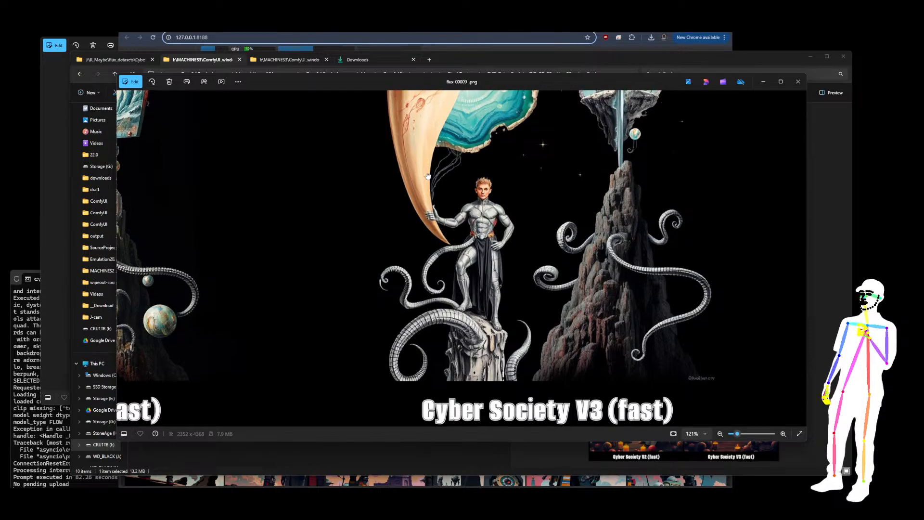
pyautogui.scroll(5, 393, 255)
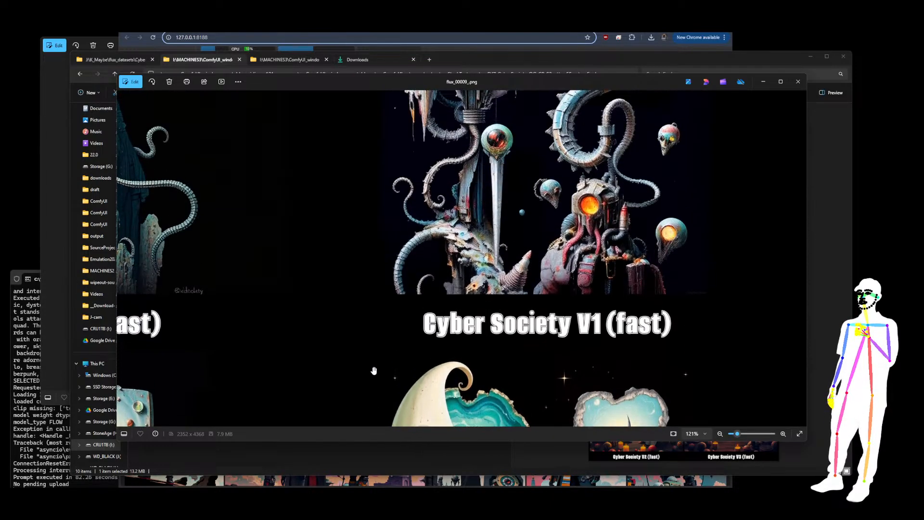
pyautogui.moveTo(440, 215); pyautogui.dragTo(442, 341)
pyautogui.moveTo(478, 131); pyautogui.dragTo(475, 250)
pyautogui.scroll(3, 474, 176)
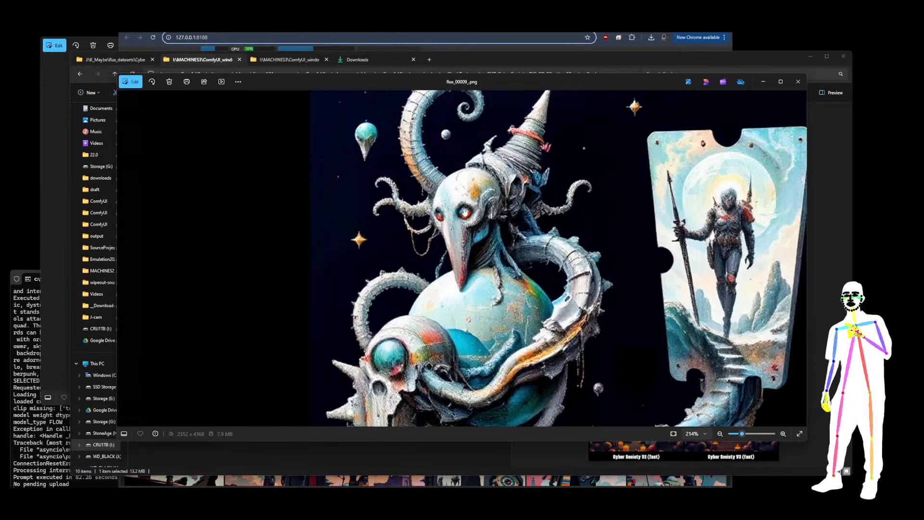
pyautogui.scroll(-5, 559, 260)
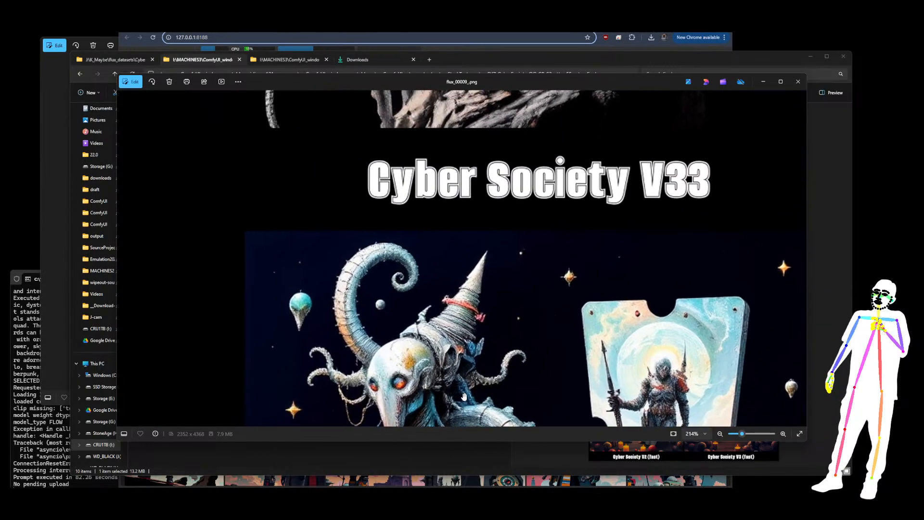
pyautogui.scroll(3, 497, 277)
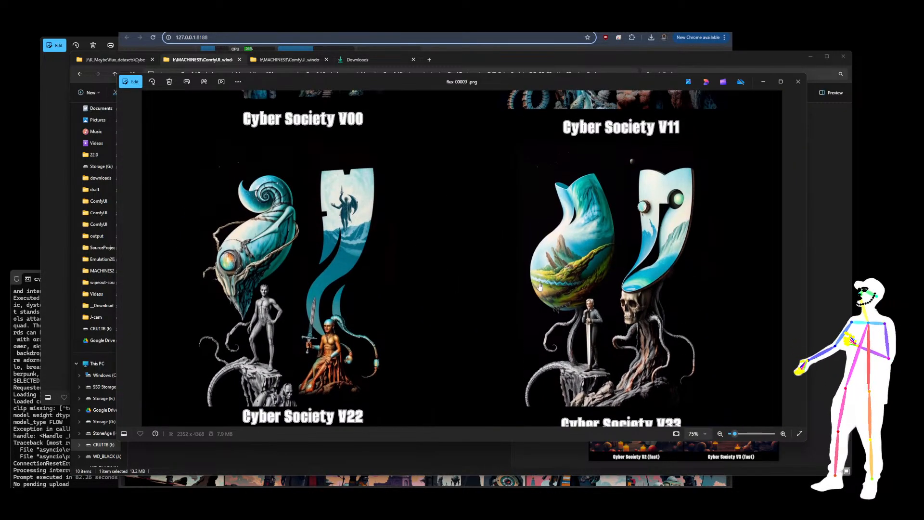
pyautogui.scroll(-3, 593, 256)
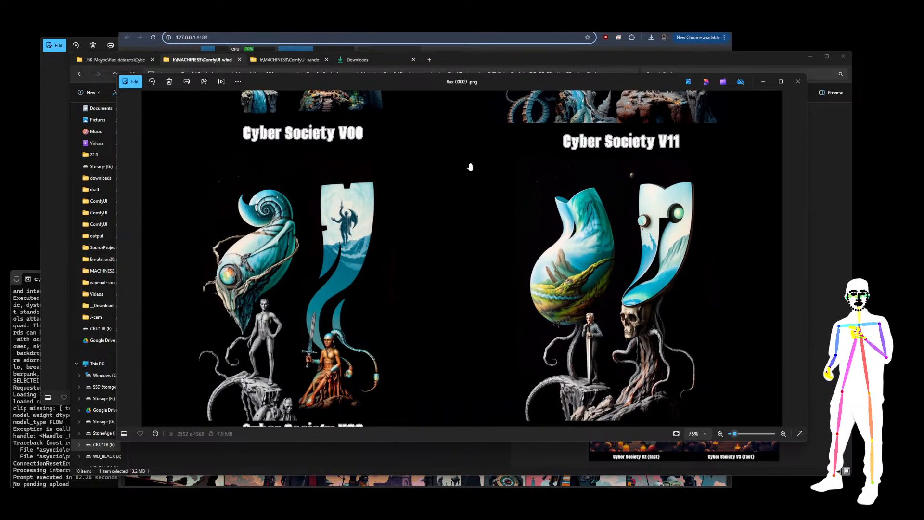
pyautogui.moveTo(470, 161); pyautogui.dragTo(426, 395)
pyautogui.scroll(3, 211, 227)
pyautogui.moveTo(250, 226); pyautogui.dragTo(351, 286)
pyautogui.scroll(-2, 385, 203)
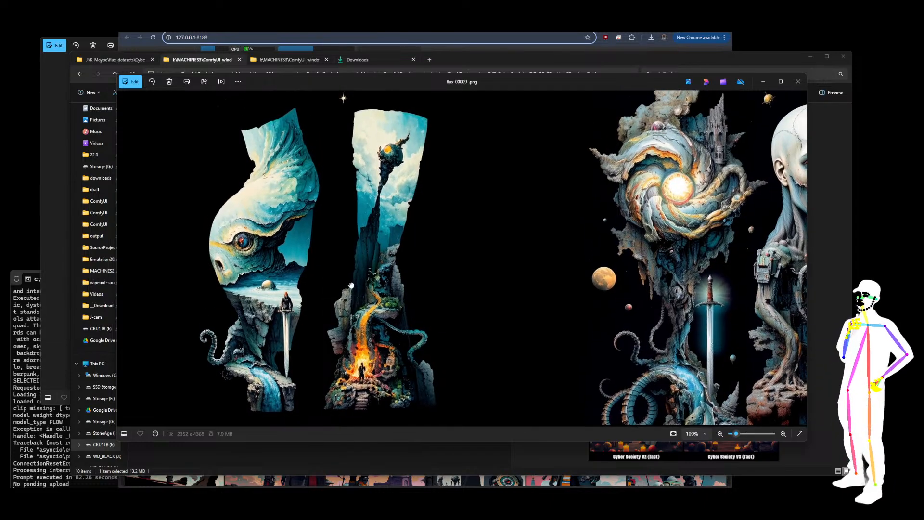
pyautogui.moveTo(616, 287); pyautogui.dragTo(461, 275)
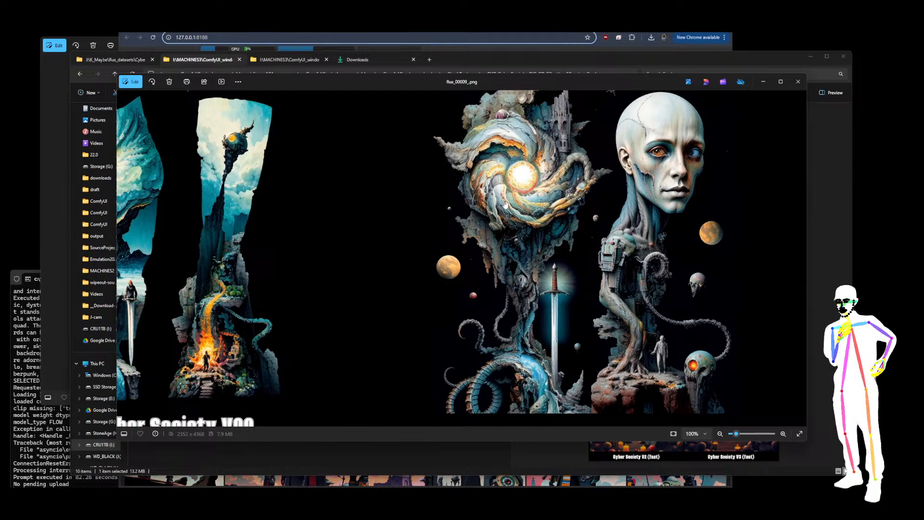
pyautogui.scroll(-8, 630, 291)
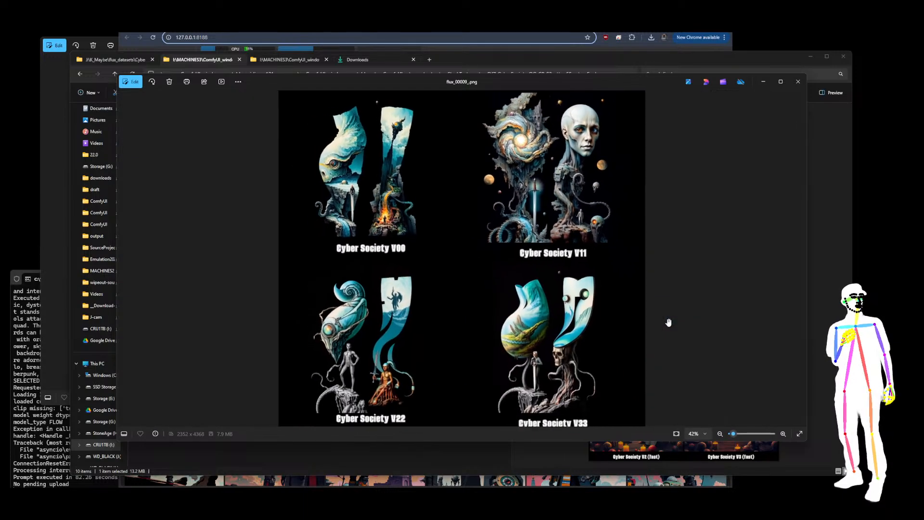
pyautogui.scroll(-2, 529, 258)
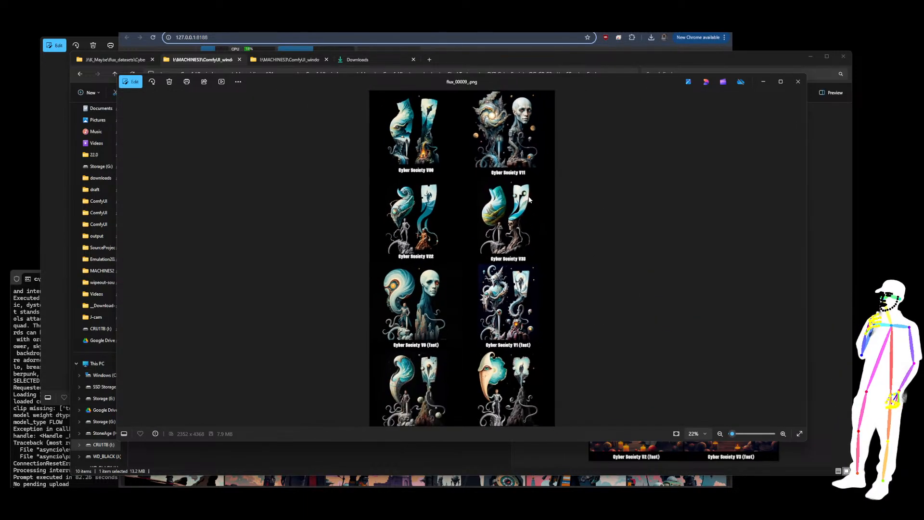
pyautogui.click(797, 84)
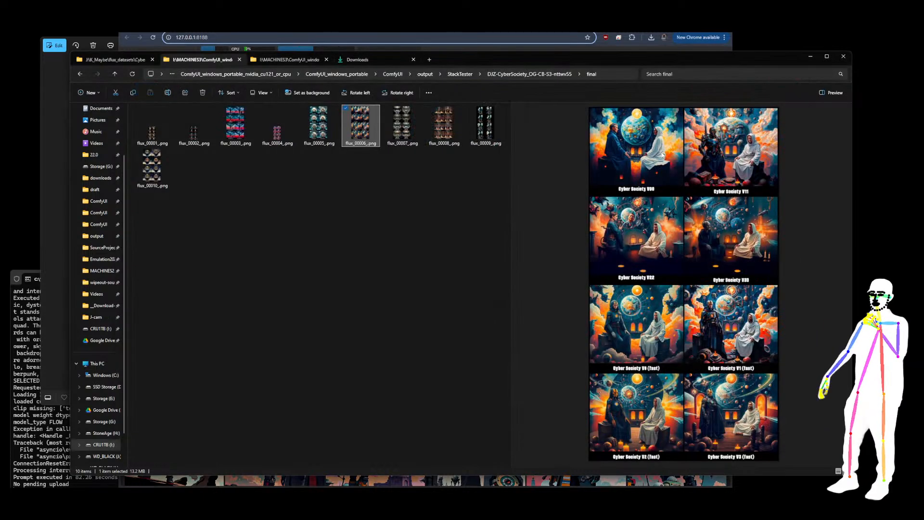
# Open flux_00003 from the final folder and zoom in to compare its Cyber Society version panels
pyautogui.click(321, 132)
pyautogui.click(231, 132)
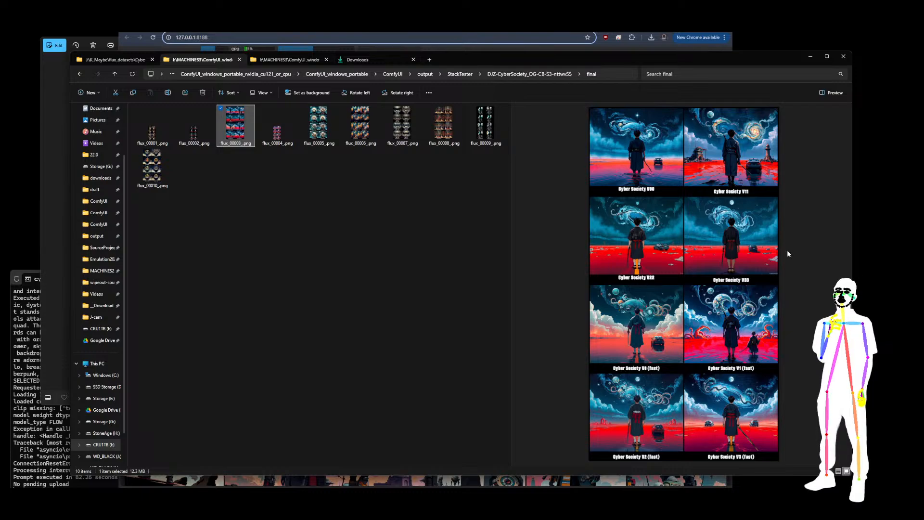
pyautogui.doubleClick(247, 131)
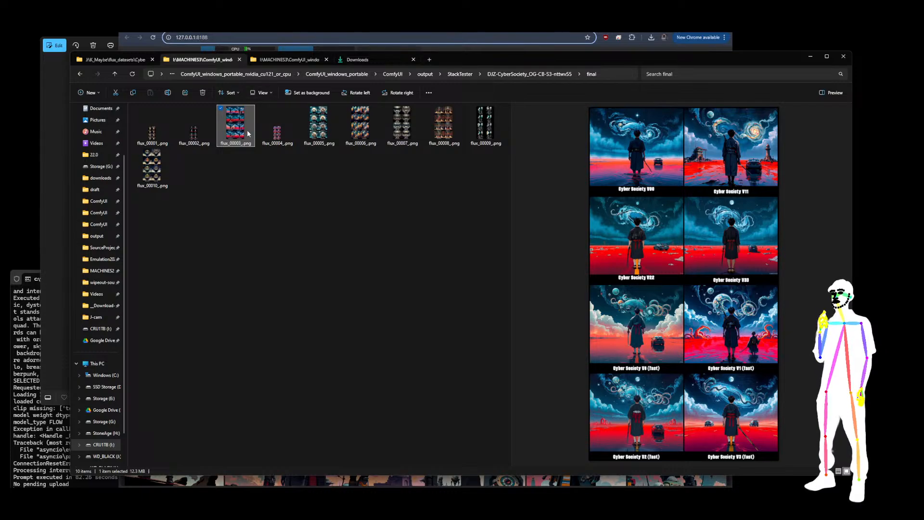
pyautogui.scroll(6, 443, 114)
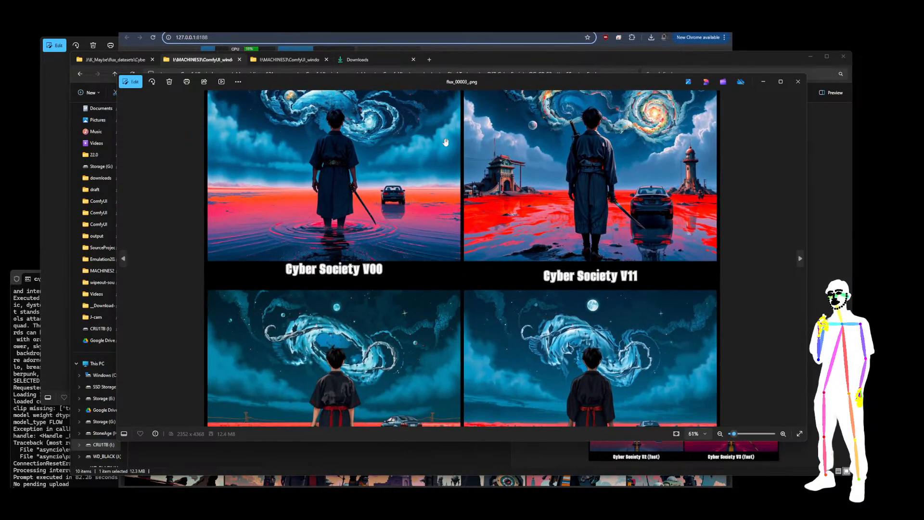
pyautogui.scroll(4, 565, 182)
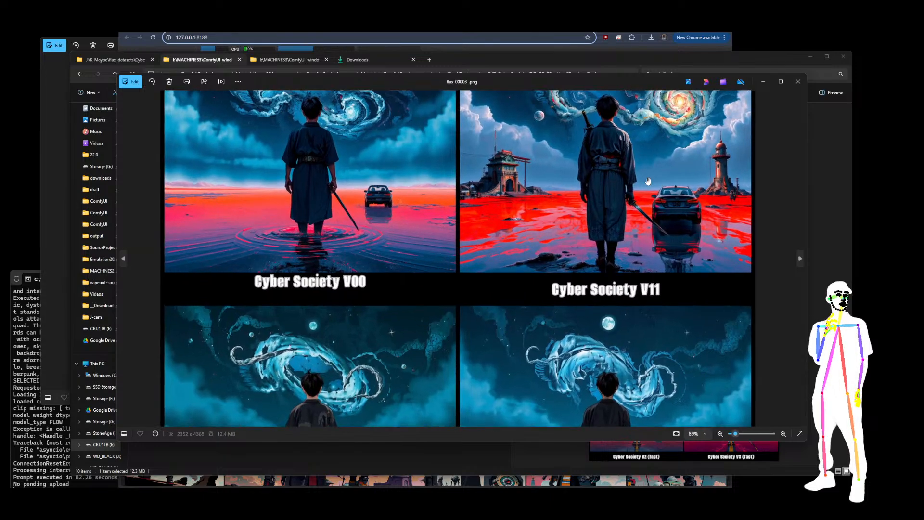
pyautogui.moveTo(709, 208); pyautogui.dragTo(442, 233)
pyautogui.moveTo(483, 191); pyautogui.dragTo(505, 274)
pyautogui.moveTo(617, 196); pyautogui.dragTo(607, 274)
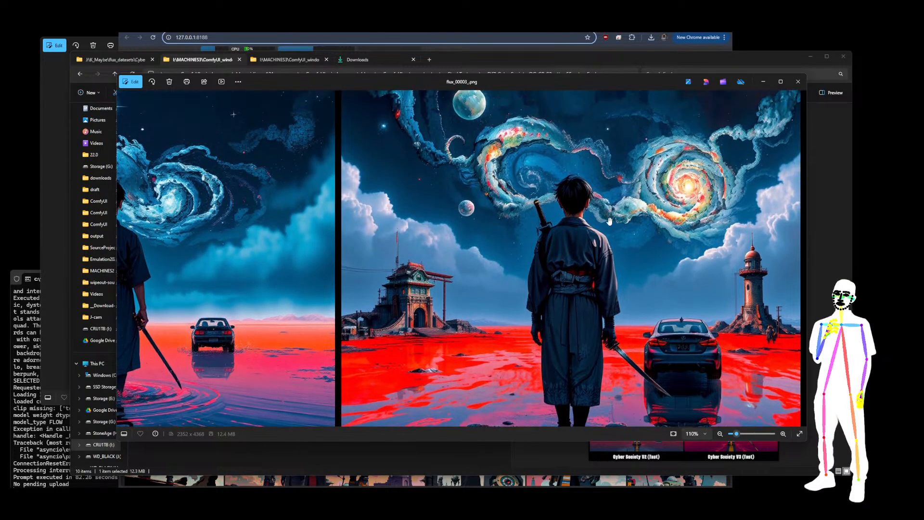
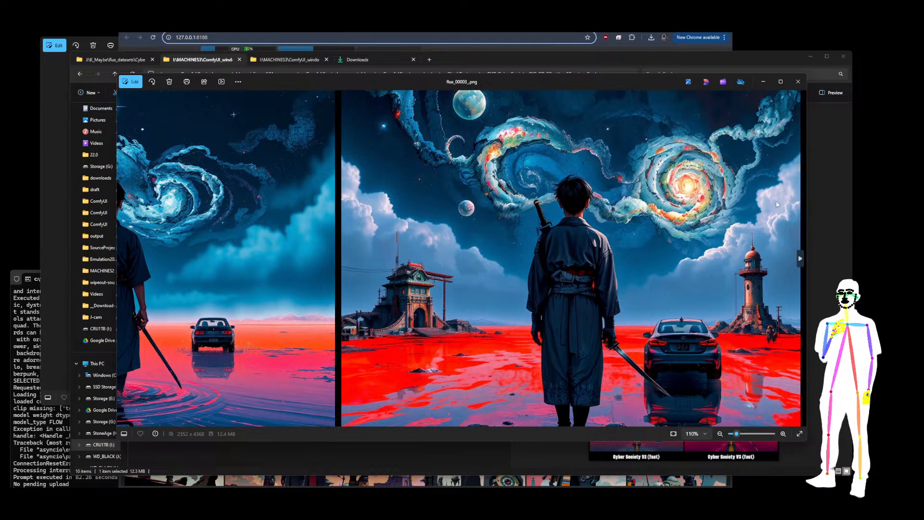
# Zoom and pan around the Cyber Society V00 and V11 renders in flux_00003_.png to inspect their detail
pyautogui.scroll(6, 734, 255)
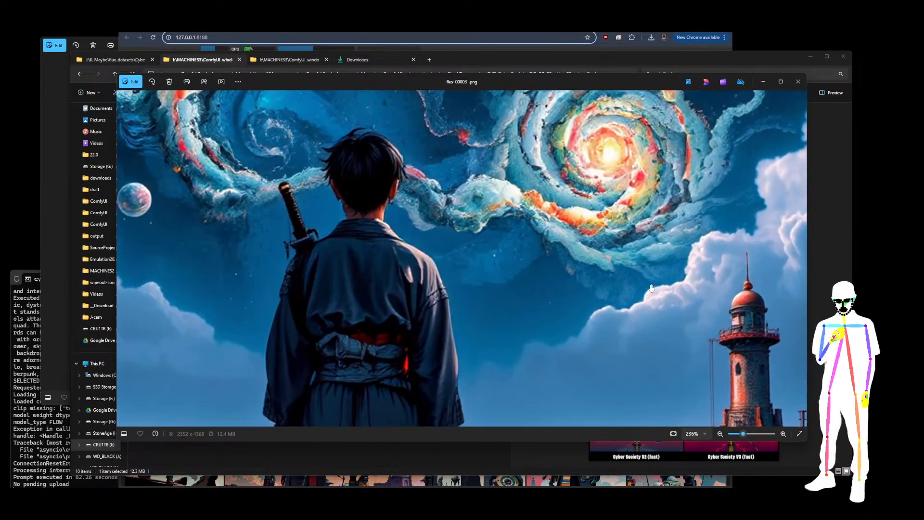
pyautogui.moveTo(651, 287); pyautogui.dragTo(510, 241)
pyautogui.scroll(-5, 460, 280)
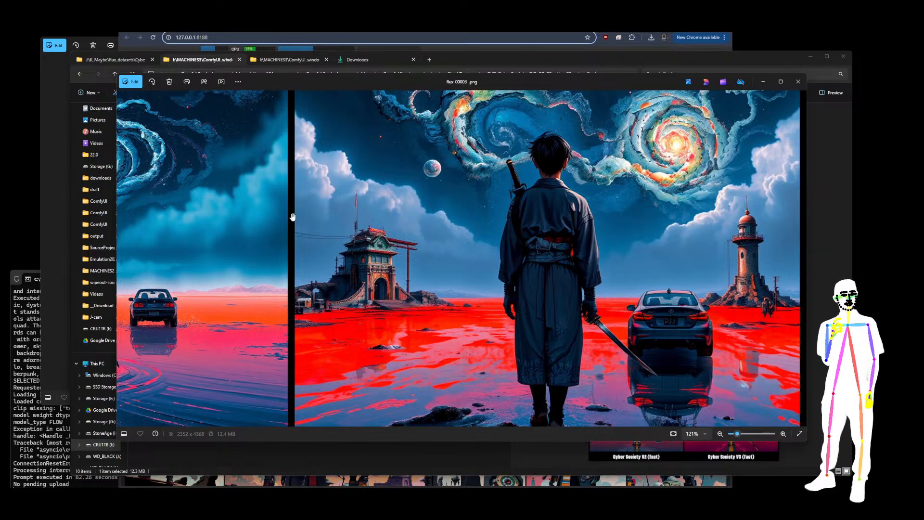
pyautogui.scroll(10, 327, 246)
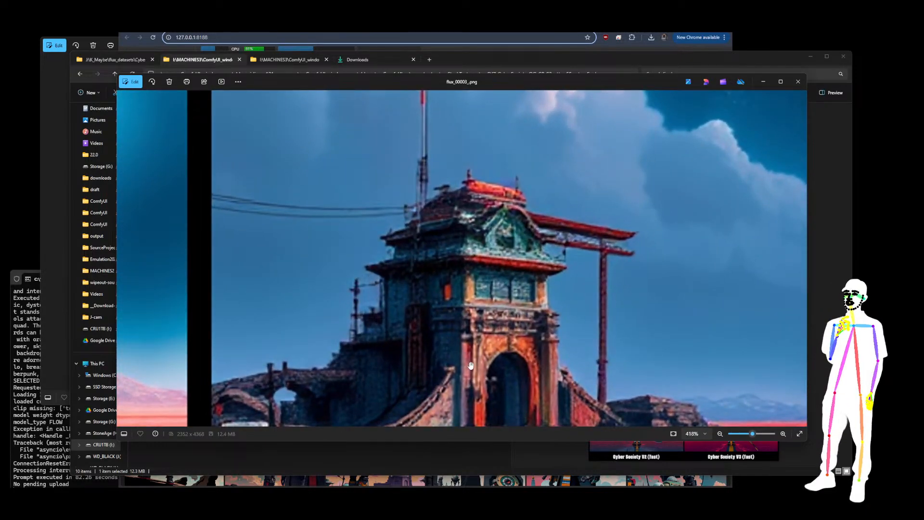
pyautogui.moveTo(470, 363); pyautogui.dragTo(456, 266)
pyautogui.scroll(-10, 454, 180)
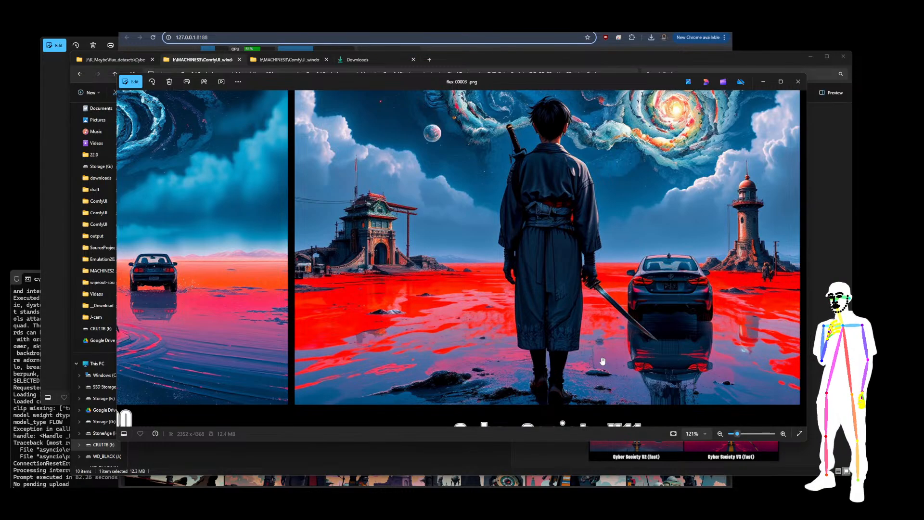
pyautogui.scroll(4, 530, 153)
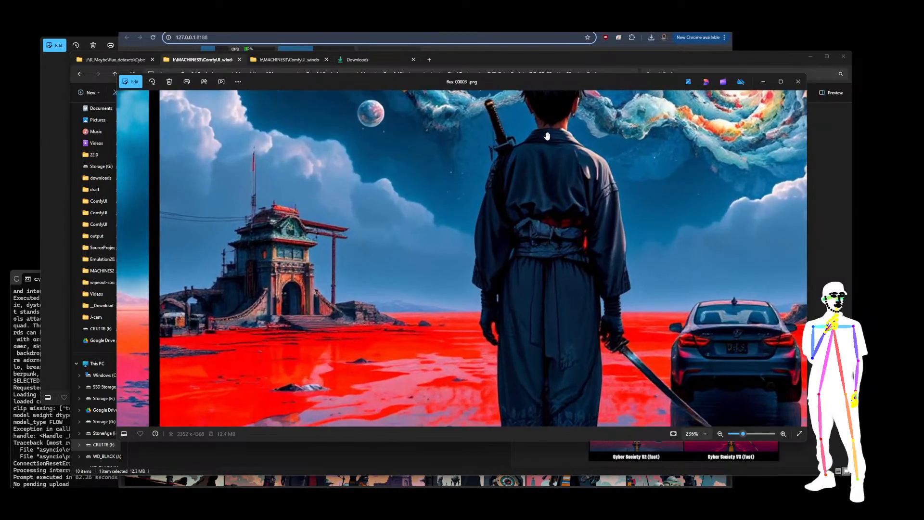
pyautogui.scroll(-4, 548, 259)
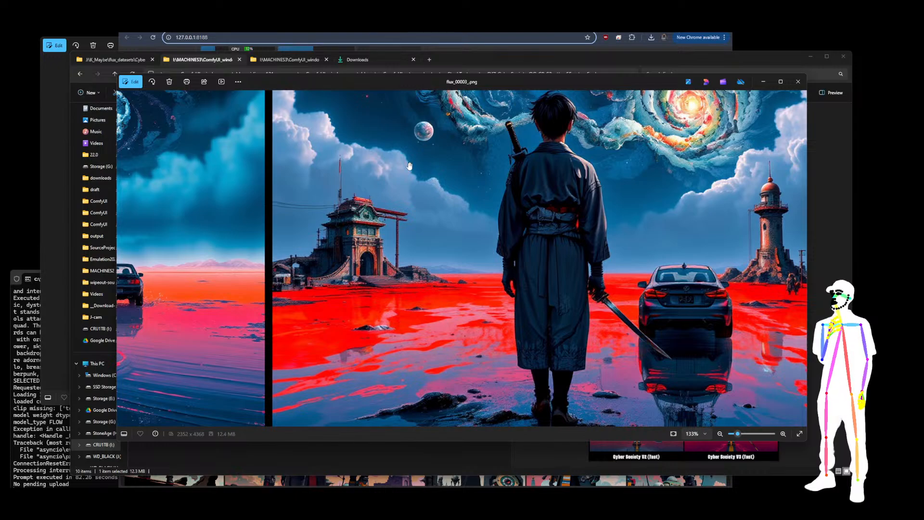
pyautogui.scroll(-5, 411, 150)
pyautogui.moveTo(488, 394); pyautogui.dragTo(470, 152)
pyautogui.moveTo(474, 298)
pyautogui.mouseDown()
pyautogui.moveTo(462, 126)
pyautogui.moveTo(461, 200)
pyautogui.mouseUp()
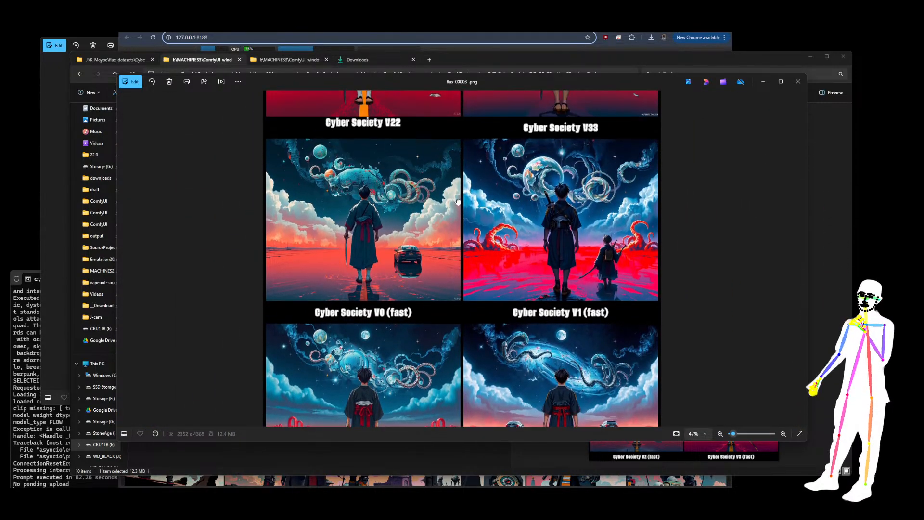
# Examine the Cyber Society V0 (fast) and V1 (fast) renders of the comparison grid at close zoom
pyautogui.scroll(5, 260, 139)
pyautogui.moveTo(279, 182); pyautogui.dragTo(406, 215)
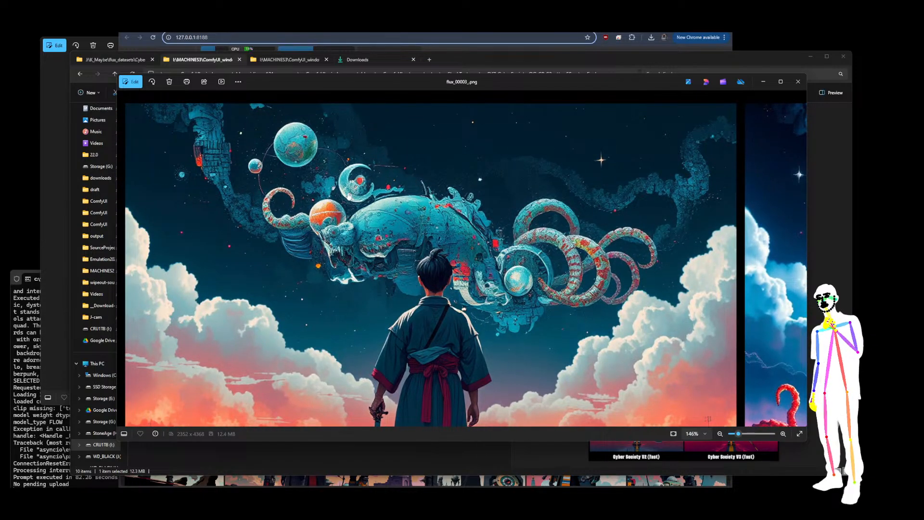
pyautogui.scroll(-8, 521, 261)
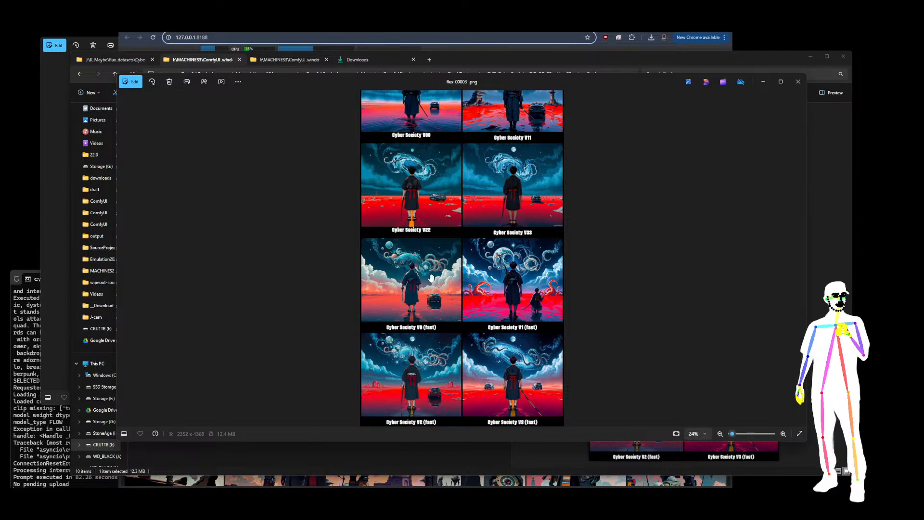
pyautogui.scroll(3, 479, 232)
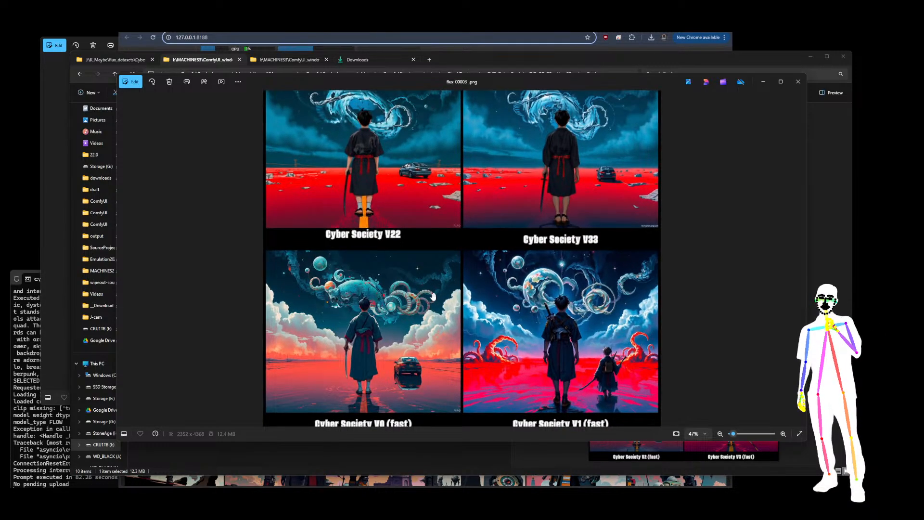
pyautogui.moveTo(505, 160); pyautogui.dragTo(494, 423)
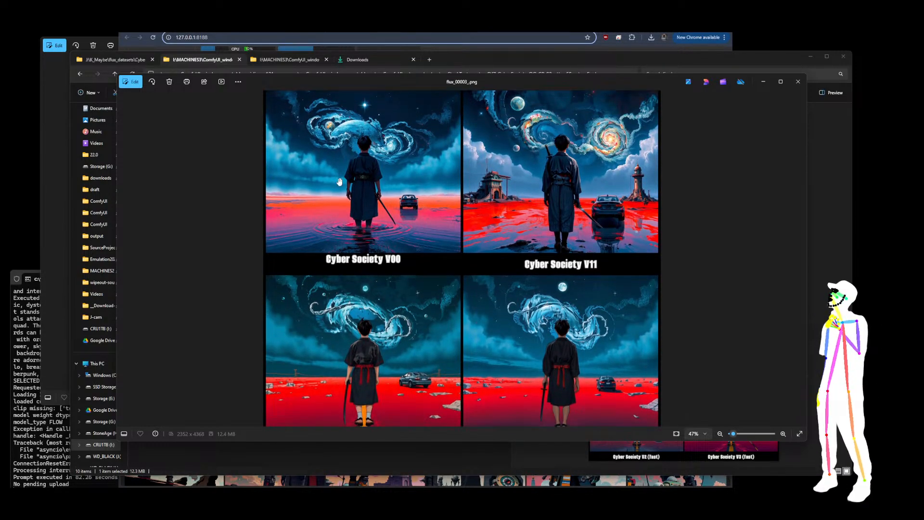
# Close the image viewer, preview flux_00010_.png, and return to the StackTester folder
pyautogui.click(804, 81)
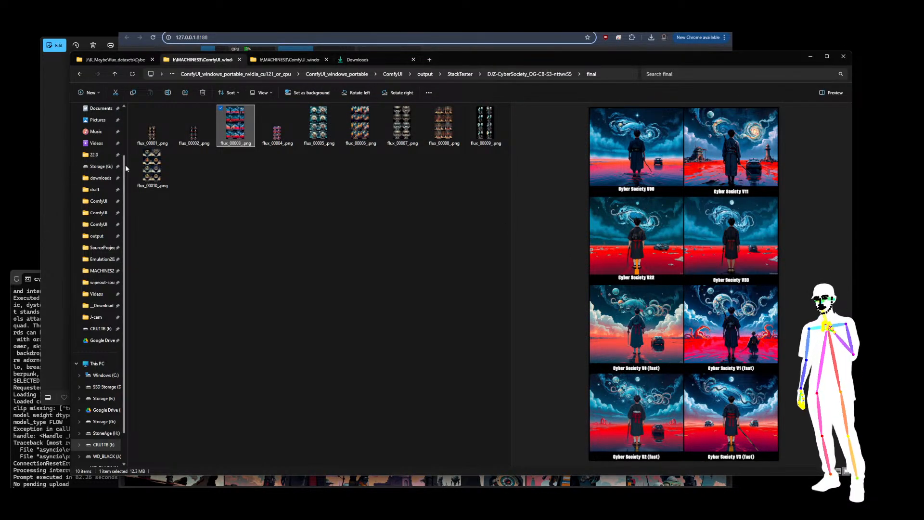
pyautogui.click(161, 173)
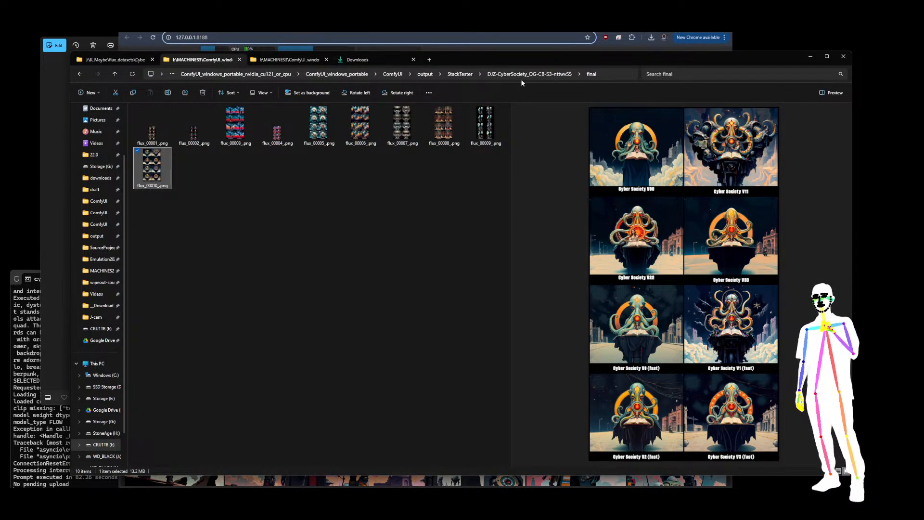
pyautogui.click(461, 75)
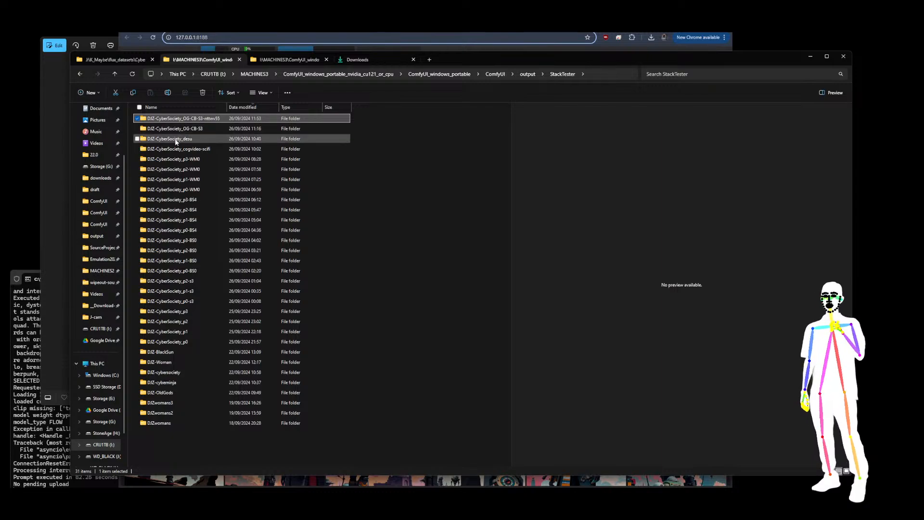
pyautogui.doubleClick(176, 158)
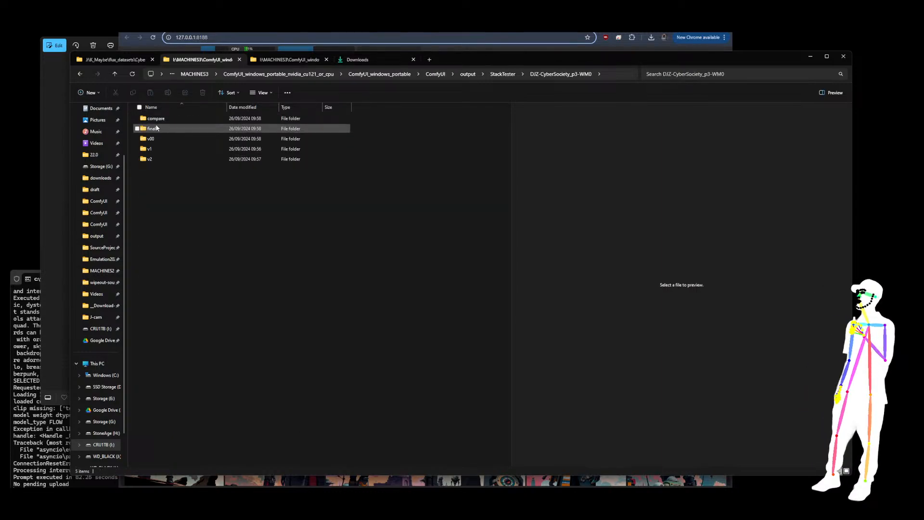
pyautogui.click(501, 77)
pyautogui.click(477, 264)
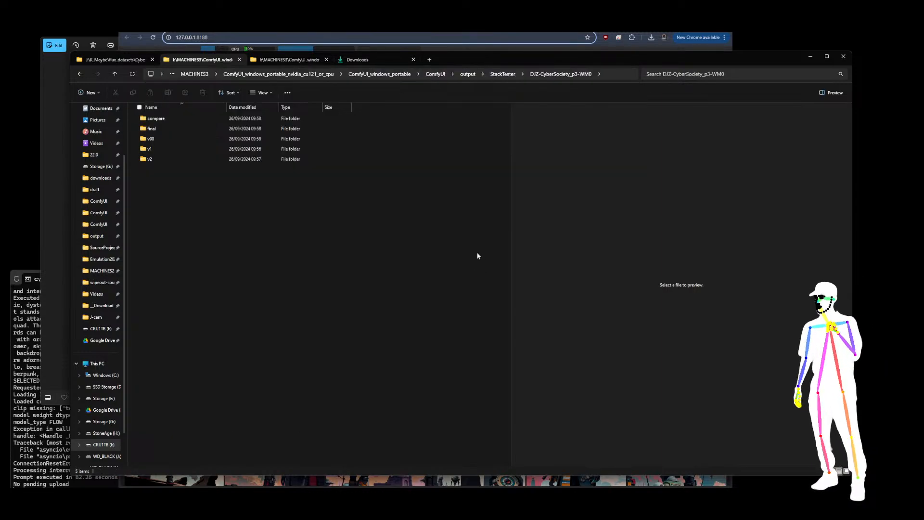
pyautogui.click(503, 74)
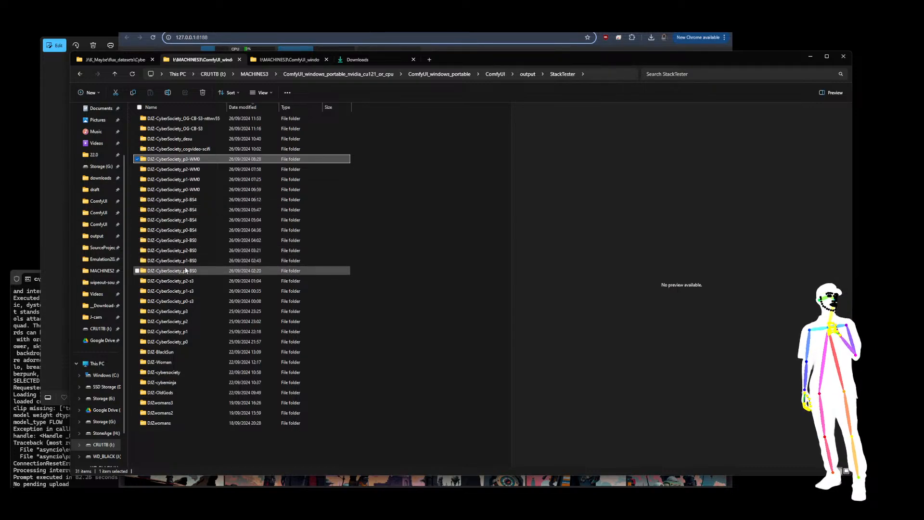
# Open the final folder of DJZ-CyberSociety_p2-BS0 and view flux_00003_.png in the image viewer
pyautogui.doubleClick(185, 251)
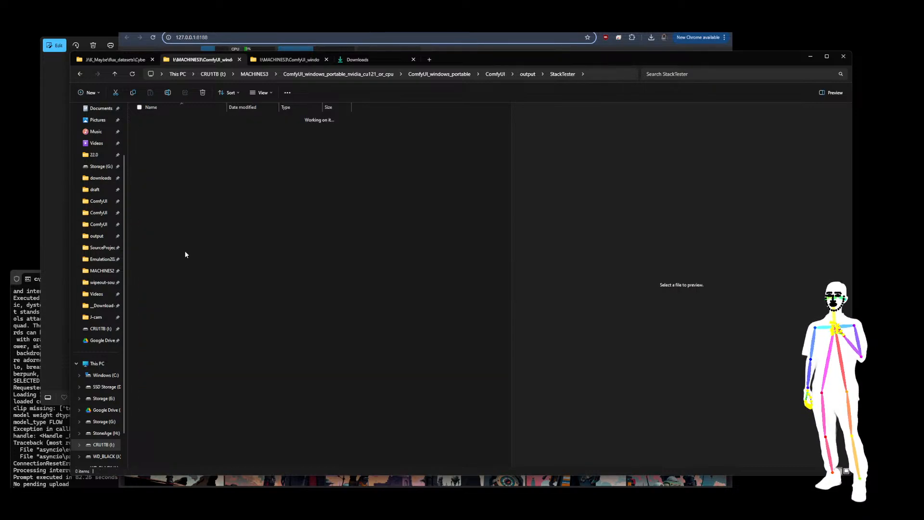
pyautogui.doubleClick(202, 128)
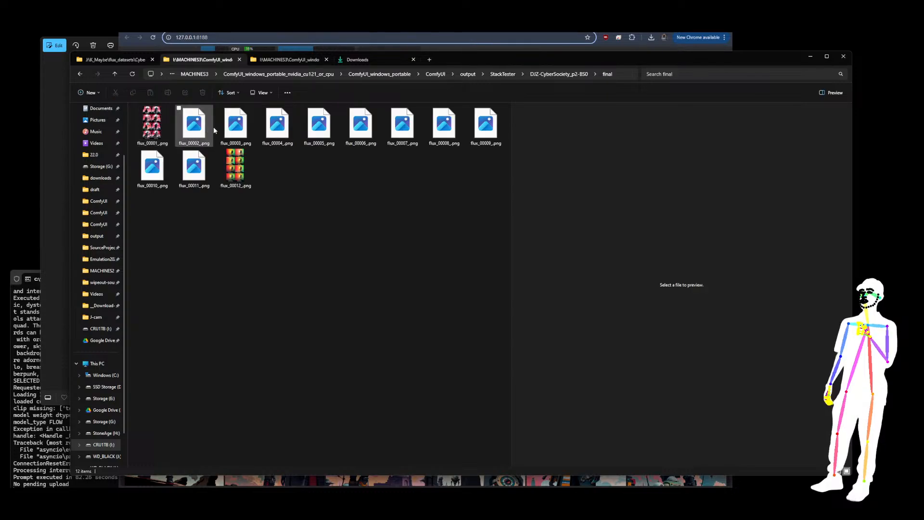
pyautogui.click(231, 133)
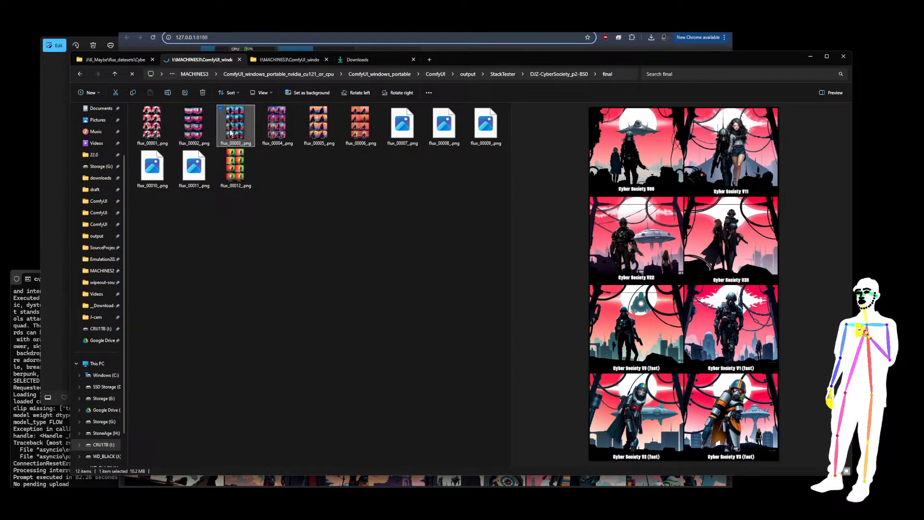
pyautogui.doubleClick(232, 129)
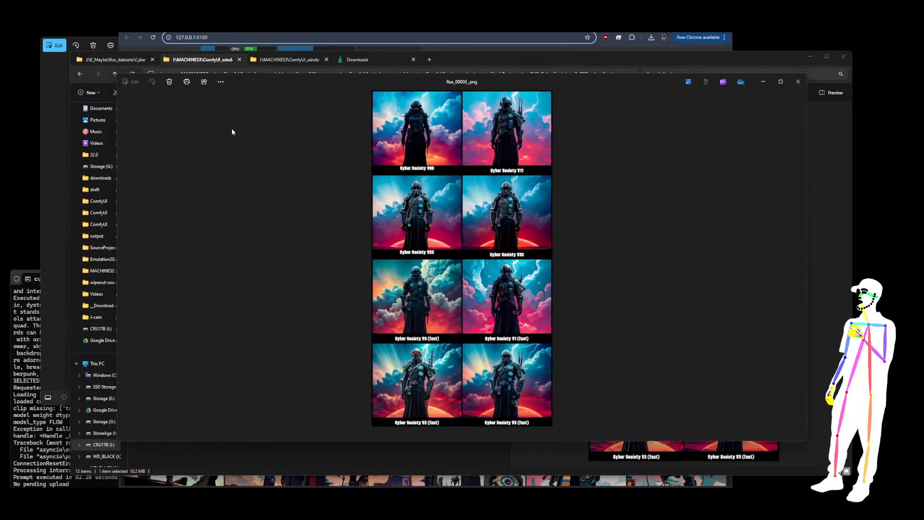
# Zoom and scroll through the p2-BS0 comparison grid to inspect the V00, V11 and fast-version renders
pyautogui.scroll(4, 465, 242)
pyautogui.moveTo(498, 237); pyautogui.dragTo(469, 354)
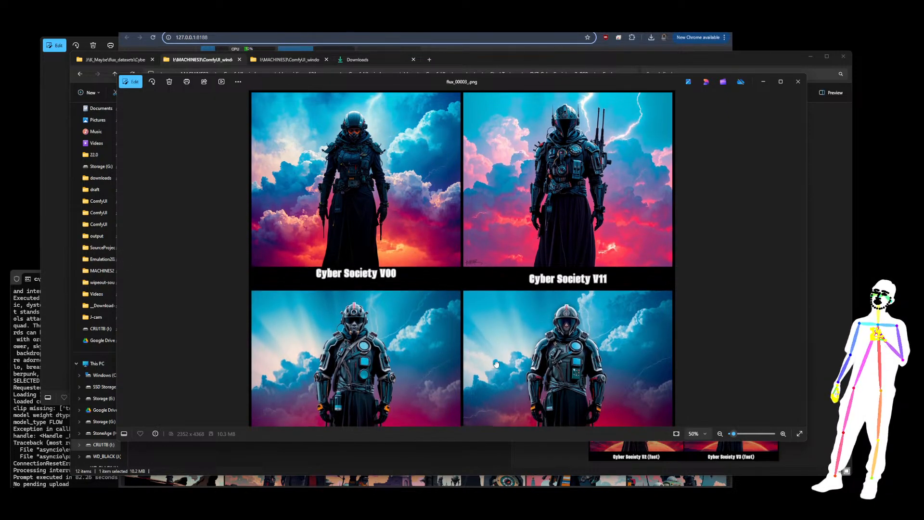
pyautogui.scroll(-5, 494, 367)
pyautogui.scroll(-1, 510, 302)
pyautogui.moveTo(498, 365); pyautogui.dragTo(505, 206)
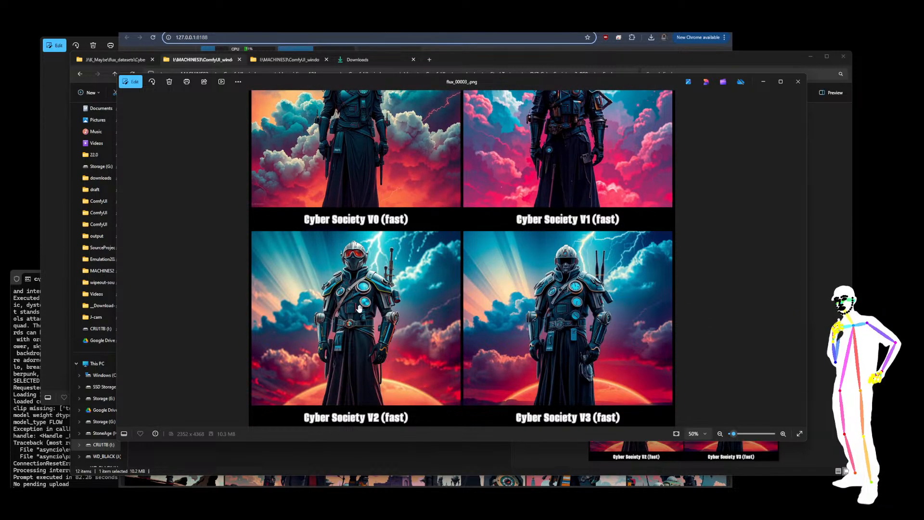
pyautogui.scroll(3, 360, 306)
pyautogui.scroll(8, 513, 297)
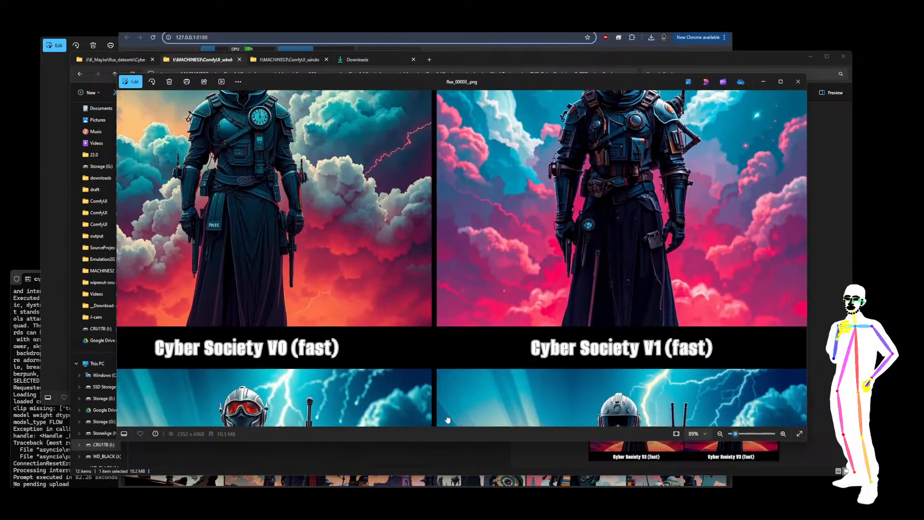
# Compare the V22, V33 and V00, V11 renders at different zoom levels, then close the viewer
pyautogui.scroll(10, 510, 159)
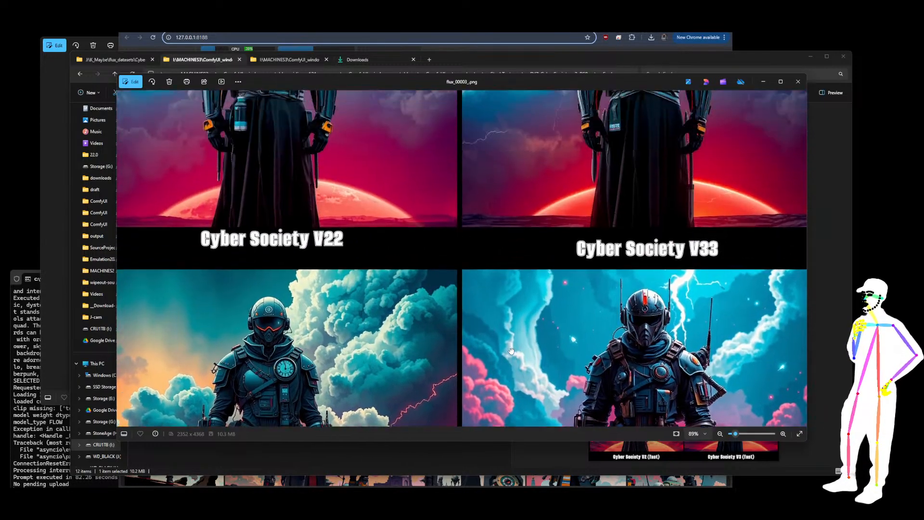
pyautogui.scroll(-10, 499, 247)
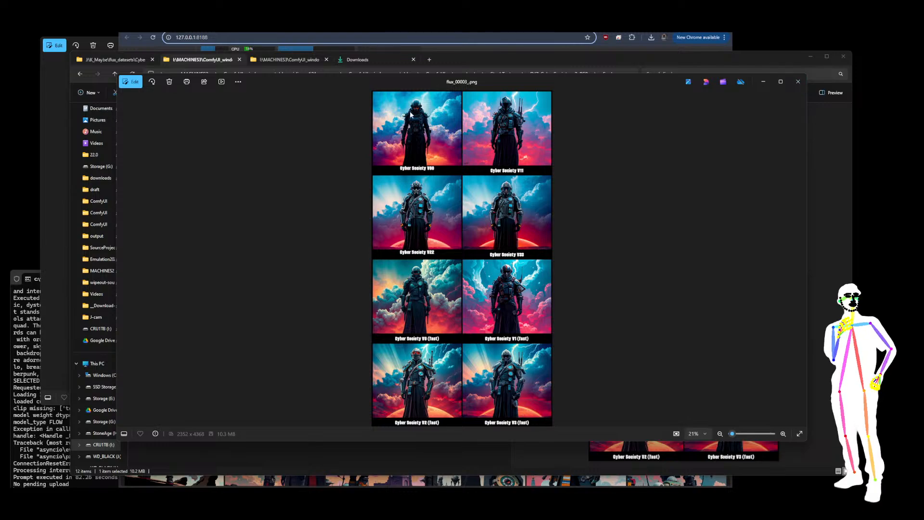
pyautogui.scroll(8, 419, 119)
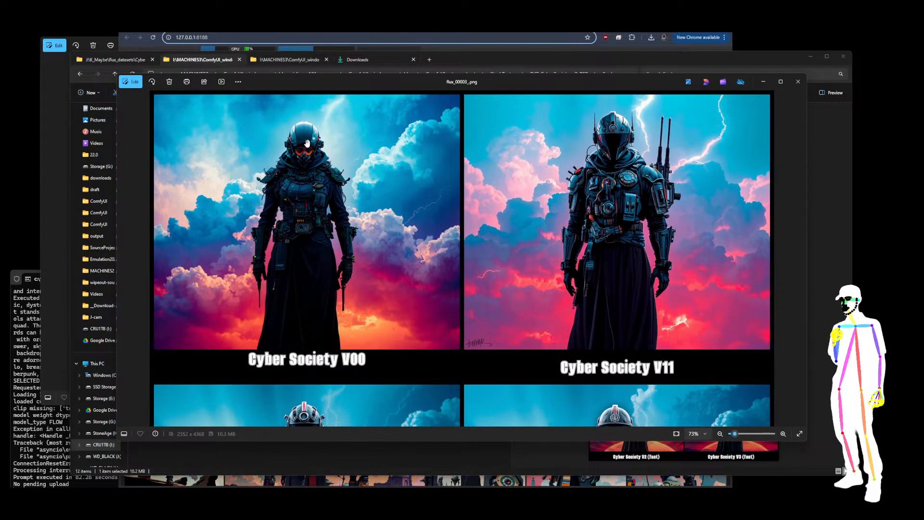
pyautogui.scroll(-8, 333, 131)
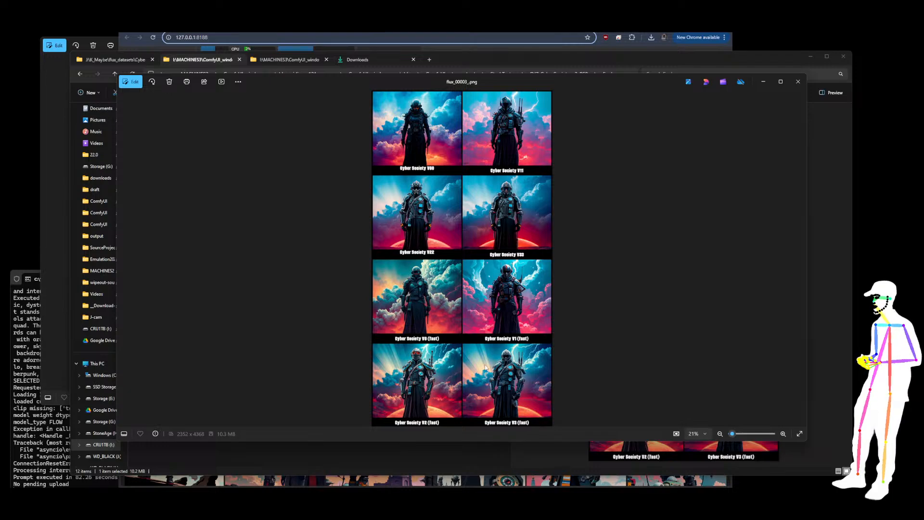
pyautogui.scroll(6, 402, 114)
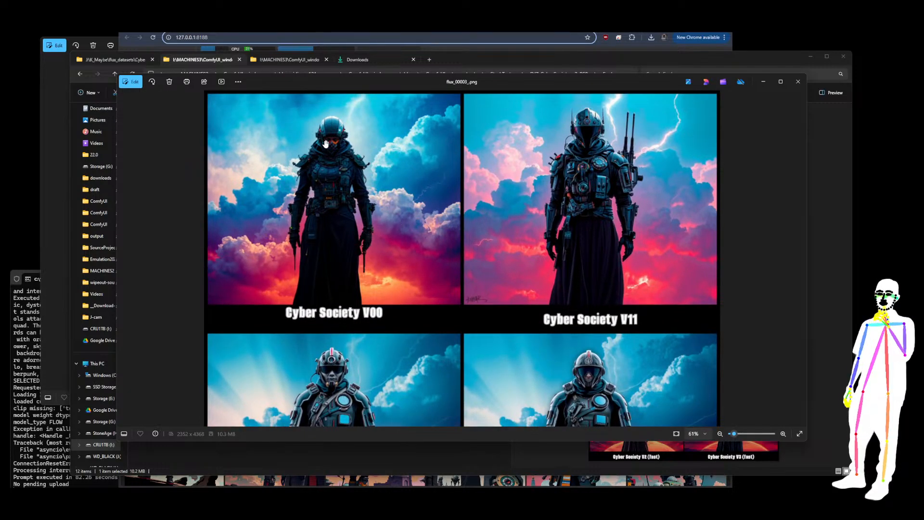
pyautogui.click(797, 83)
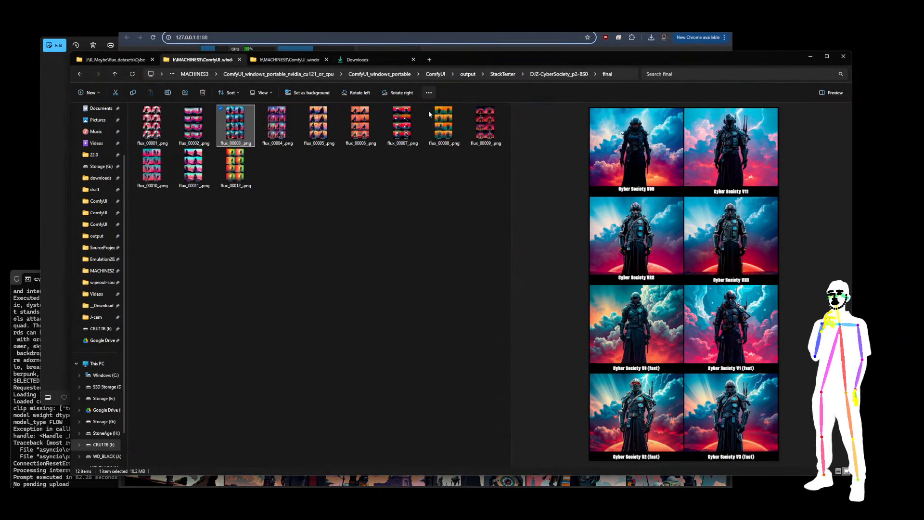
# Navigate to the output folder and open OneVision, then the cybersocietyV6-- folder's CAP subfolder
pyautogui.click(553, 74)
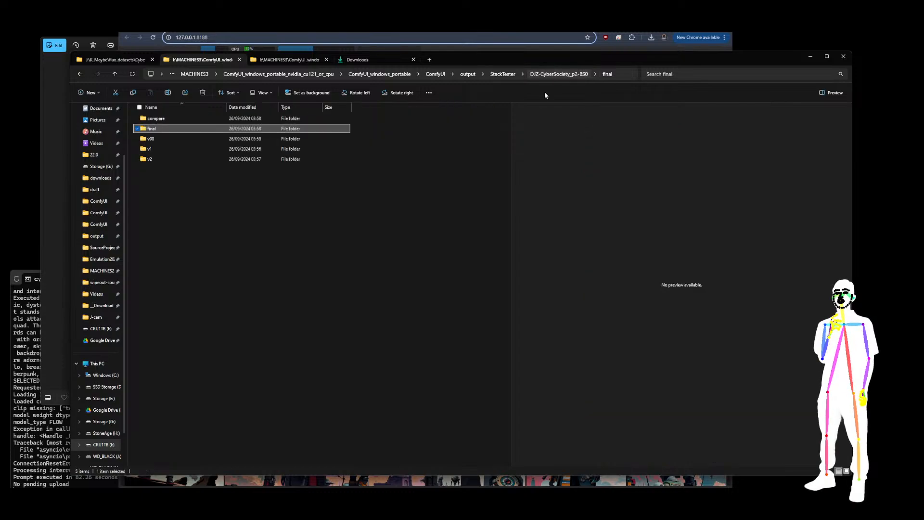
pyautogui.click(502, 74)
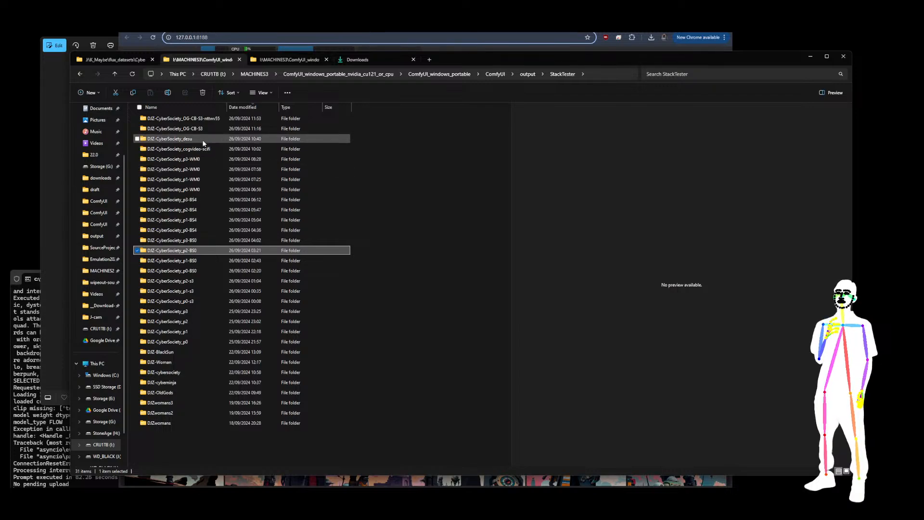
pyautogui.click(527, 75)
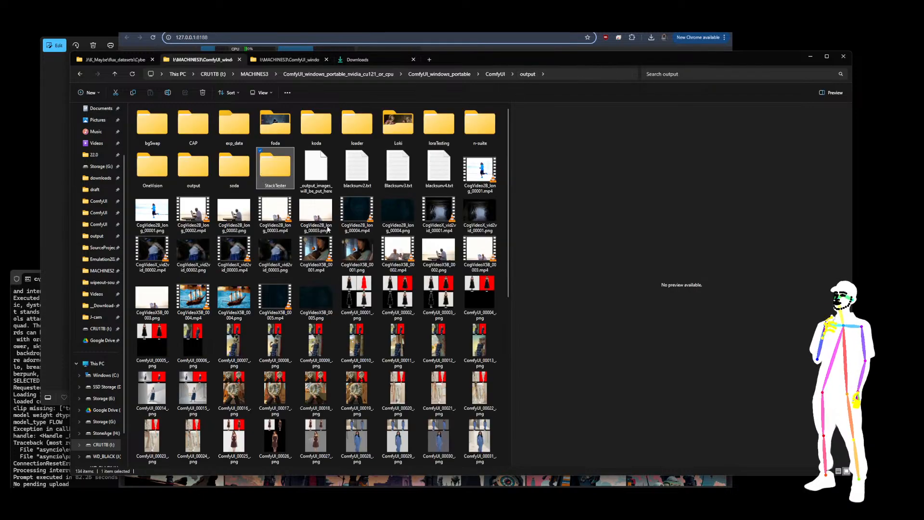
pyautogui.doubleClick(154, 163)
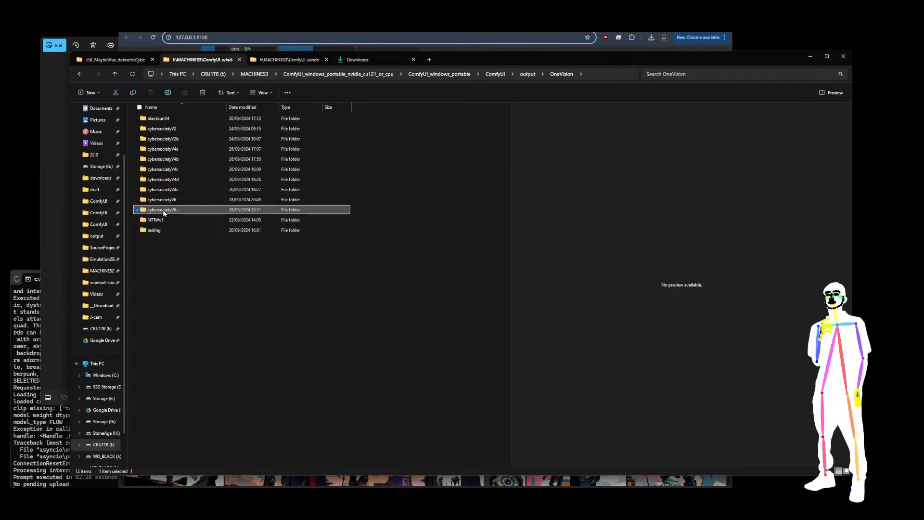
pyautogui.doubleClick(163, 210)
pyautogui.doubleClick(152, 119)
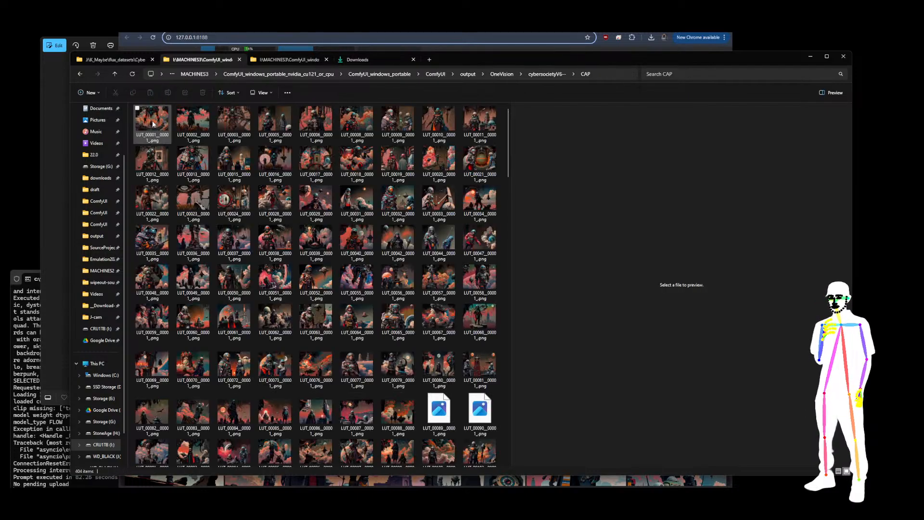
# Browse the OneVision cybersocietyV6 and cybersocietyV6-- folders, open the CAP subfolder and preview LUT_00039_.png
pyautogui.click(505, 76)
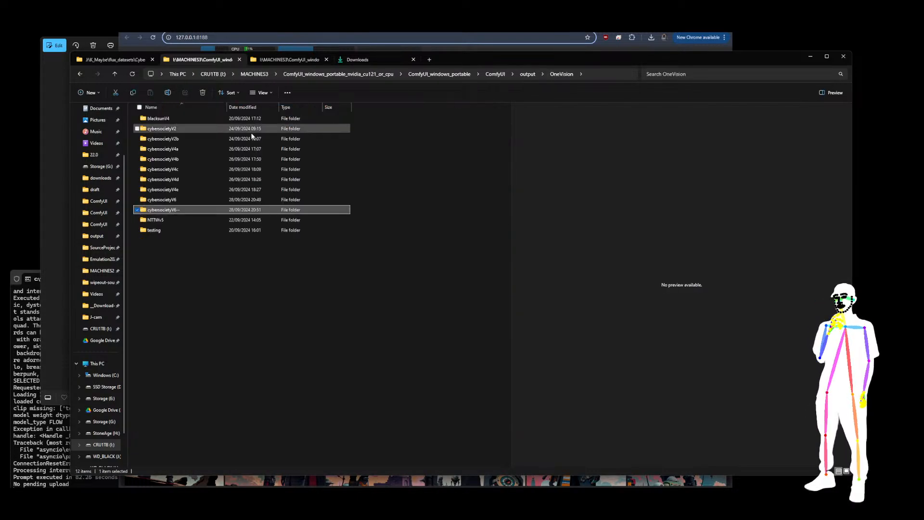
pyautogui.doubleClick(163, 200)
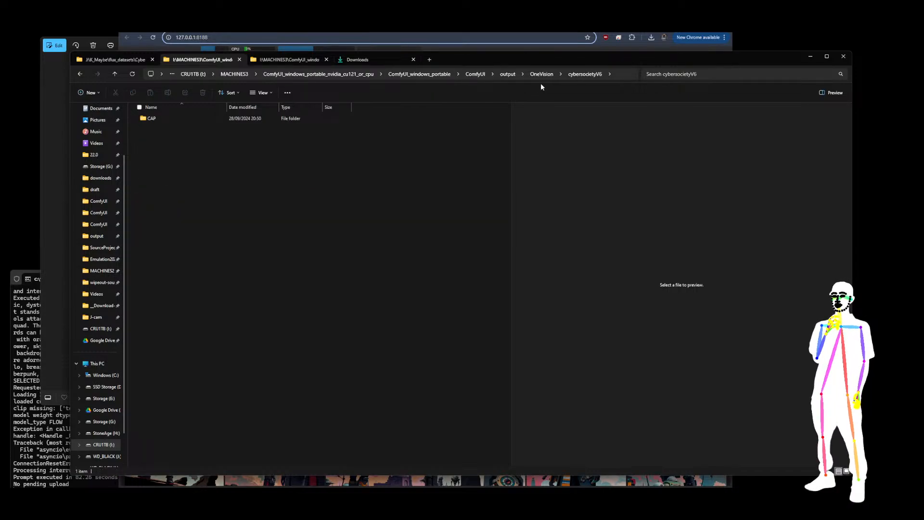
pyautogui.click(542, 74)
pyautogui.doubleClick(169, 210)
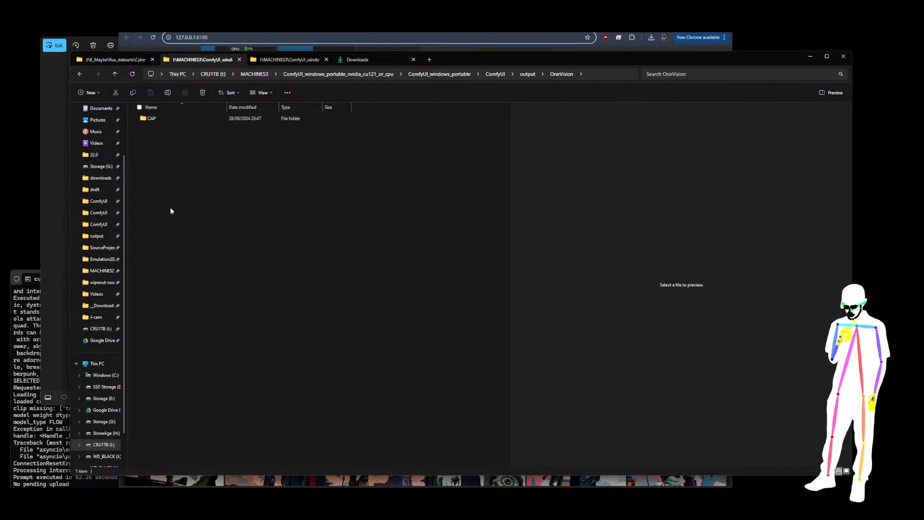
pyautogui.doubleClick(149, 118)
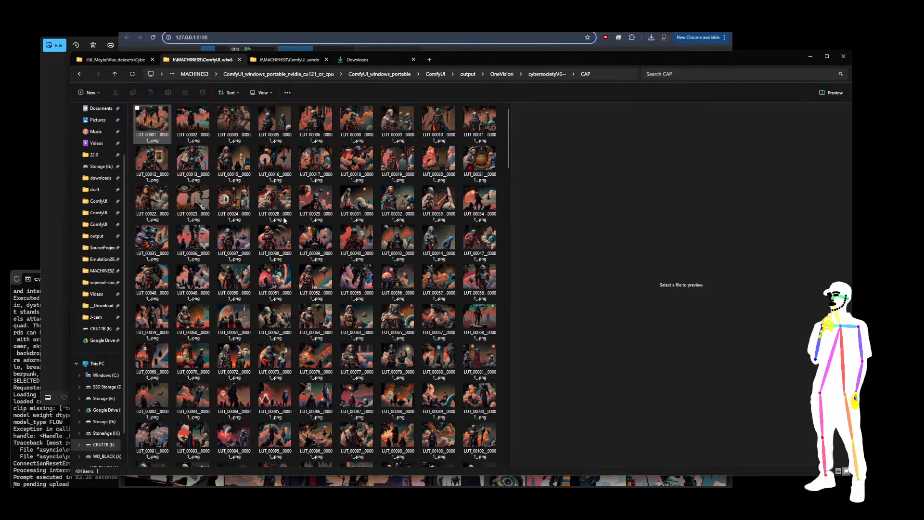
pyautogui.click(331, 239)
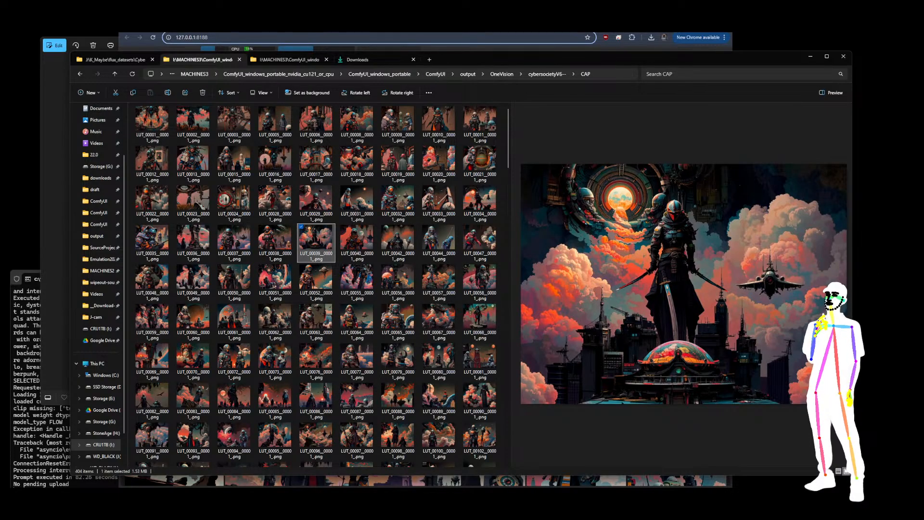
# Copy the downloaded cybersocietyV66-000002.safetensors file into the ComfyUI models\loras\flux\civit folder
pyautogui.hotkey('alt', 'Tab')
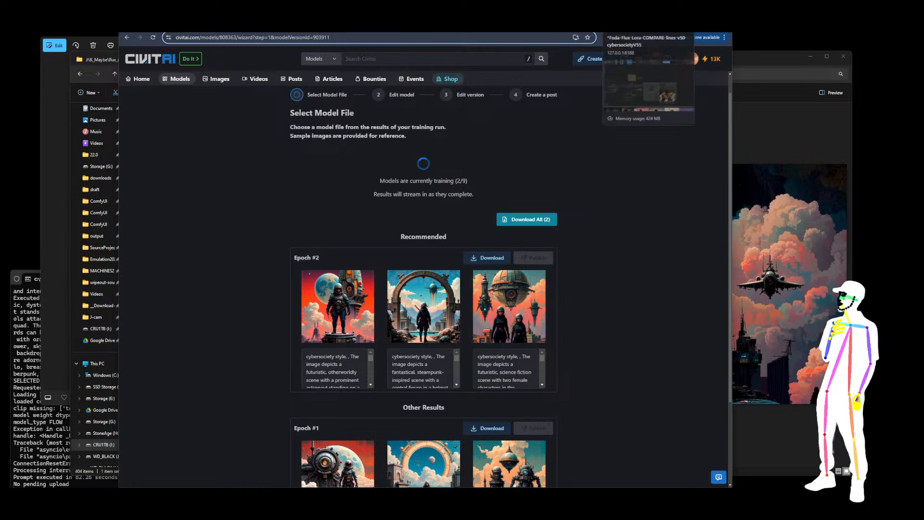
pyautogui.click(635, 24)
pyautogui.click(764, 138)
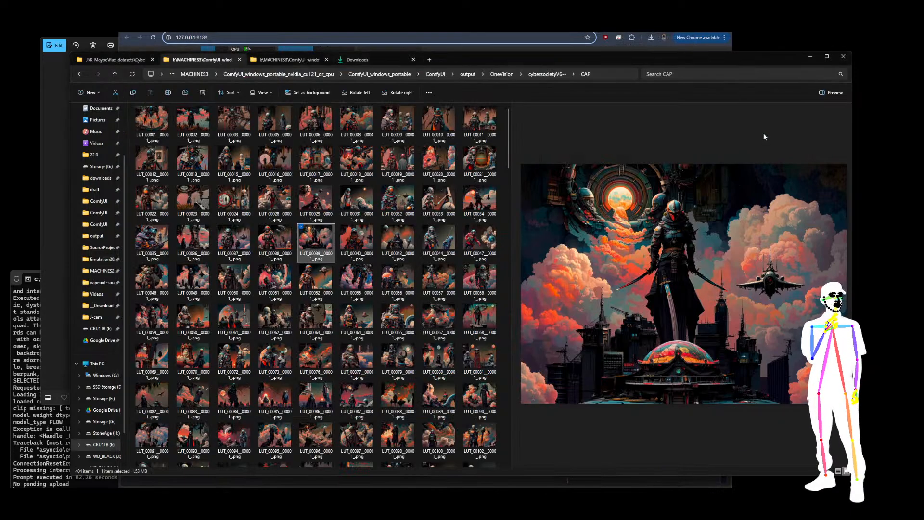
pyautogui.click(364, 60)
pyautogui.click(112, 72)
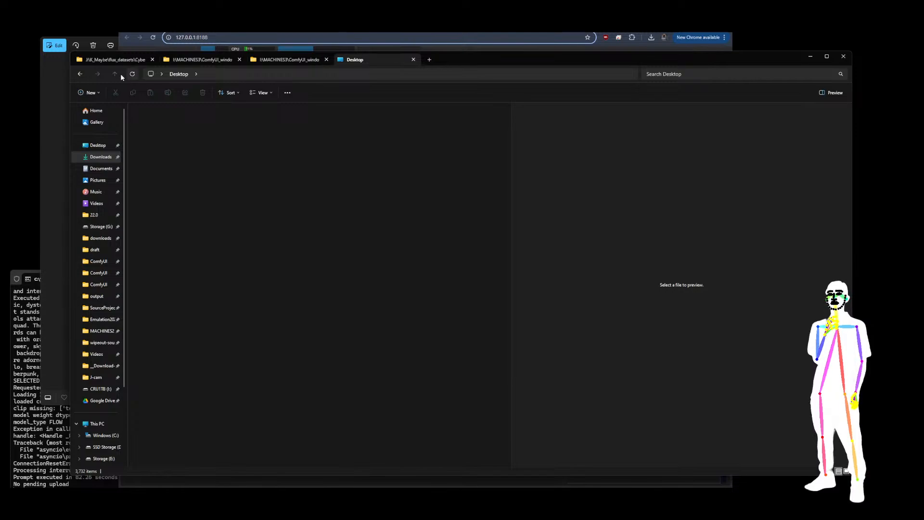
pyautogui.hotkey('alt', 'Left')
pyautogui.click(170, 132)
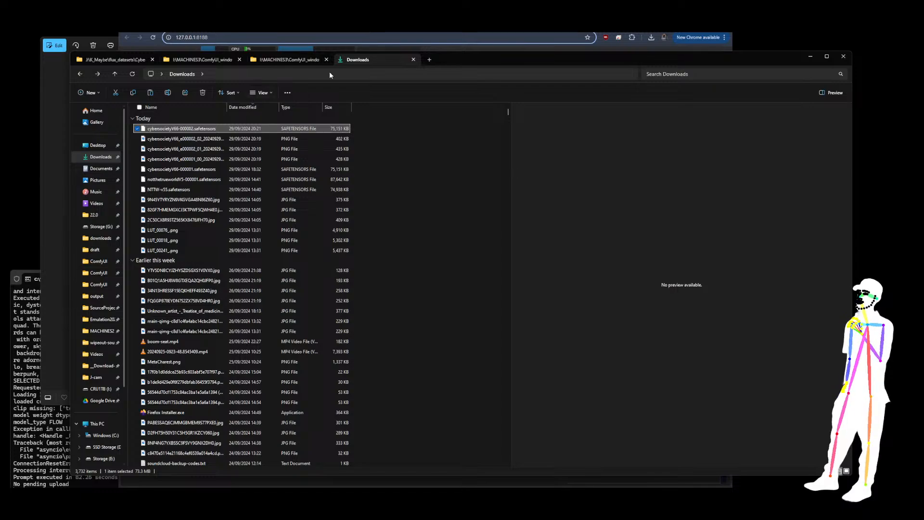
pyautogui.click(285, 59)
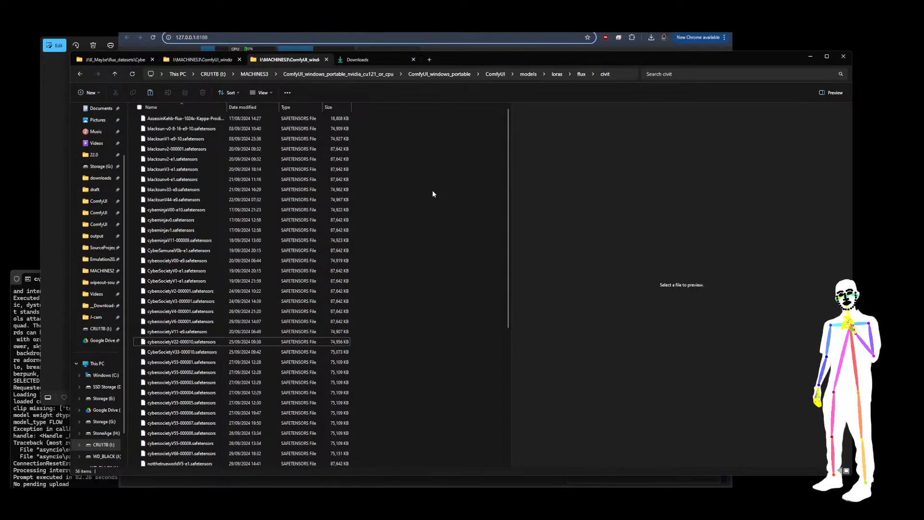
pyautogui.hotkey('ctrl', 'v')
# Reload ComfyUI and set the first LoRA Stack's lora_name_1 to flux\civit\cybersocietyV00-e9.safetensors
pyautogui.click(614, 34)
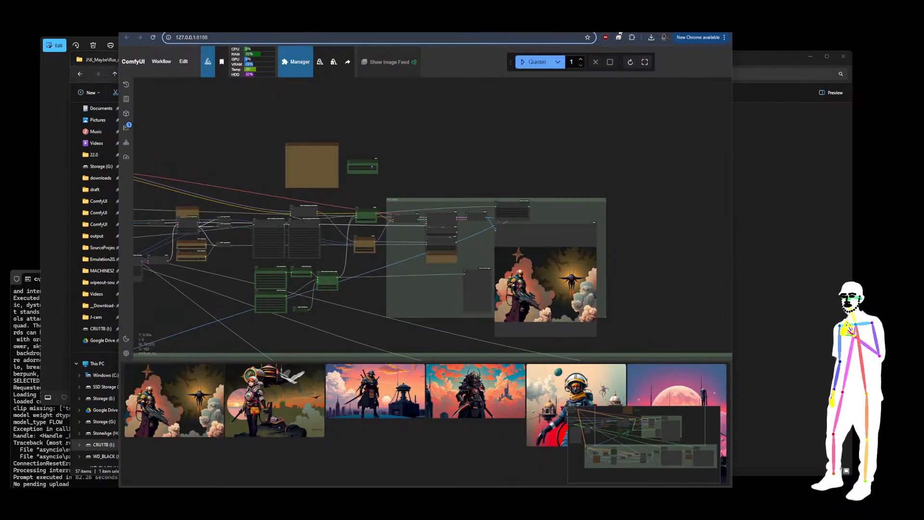
pyautogui.click(153, 39)
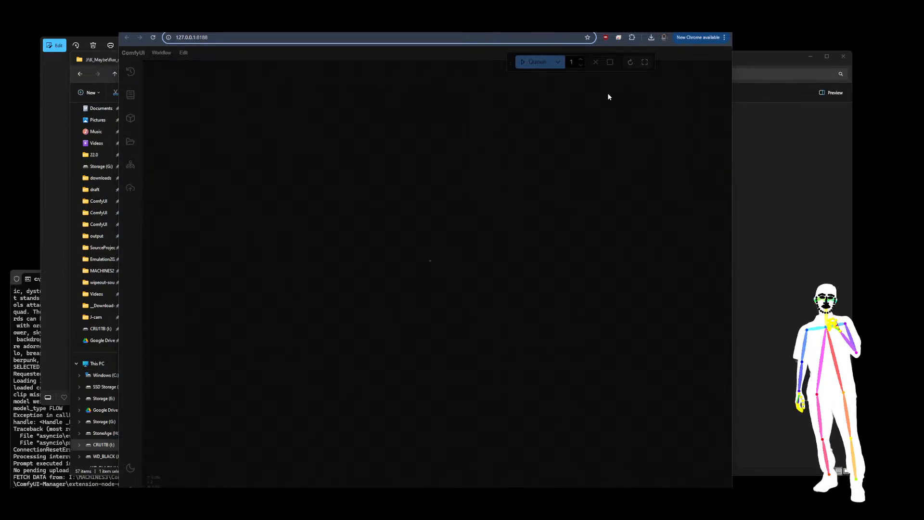
pyautogui.scroll(-2, 491, 181)
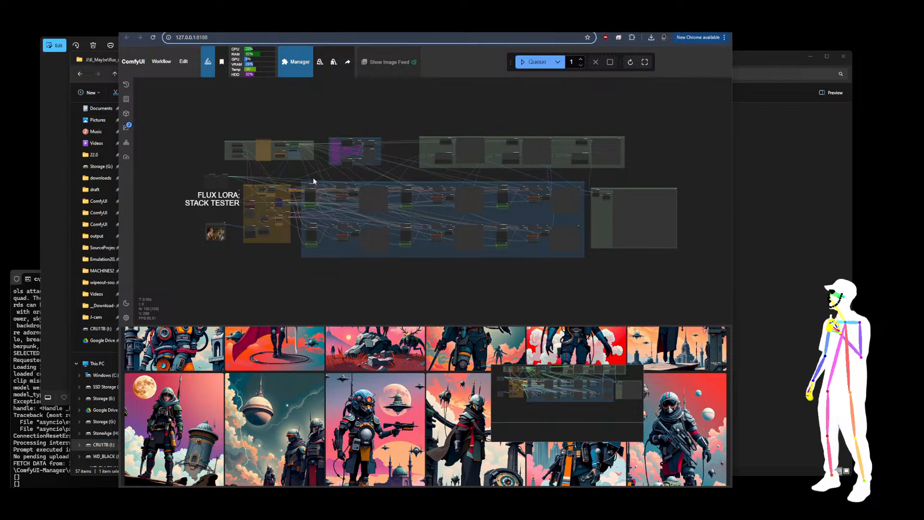
pyautogui.scroll(10, 312, 181)
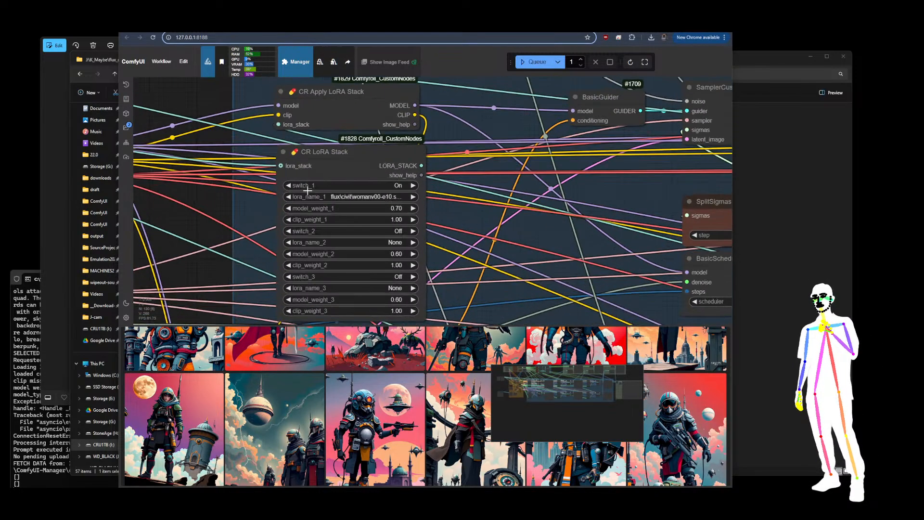
pyautogui.click(369, 197)
pyautogui.scroll(-2, 444, 389)
pyautogui.scroll(-5, 445, 390)
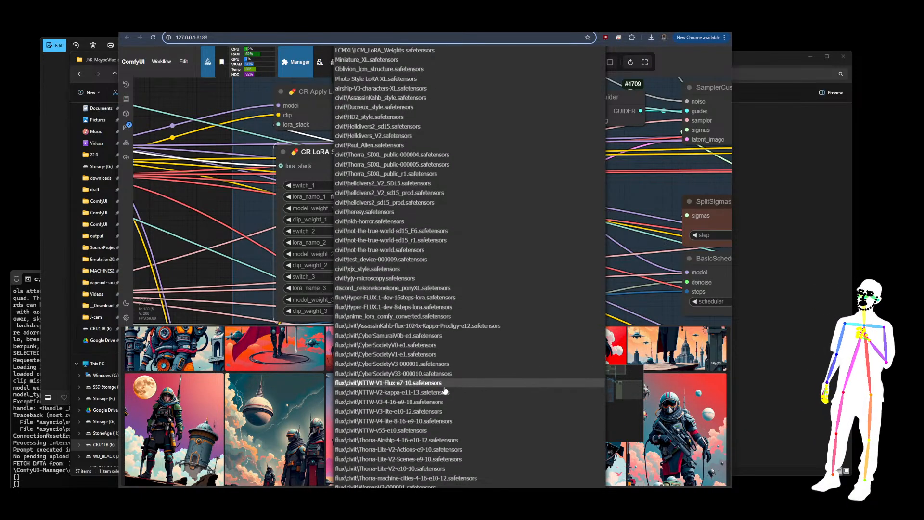
pyautogui.scroll(-5, 445, 389)
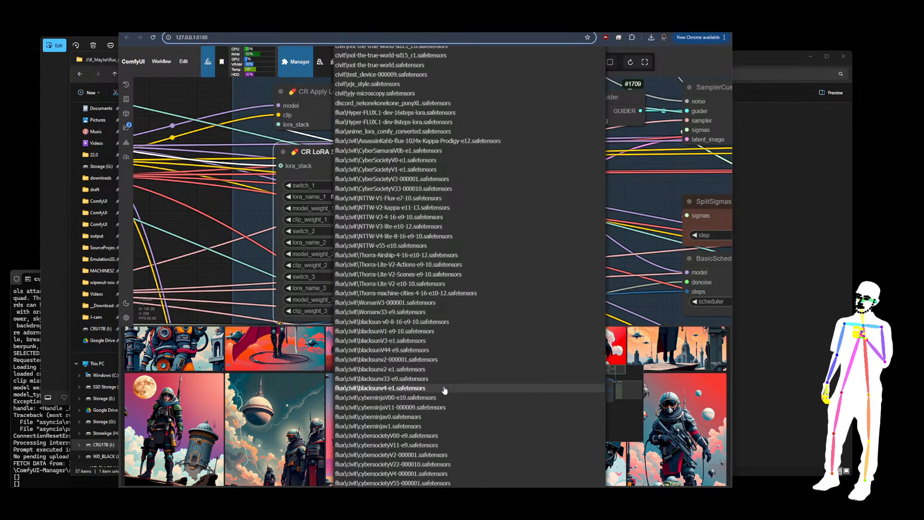
pyautogui.scroll(-3, 443, 388)
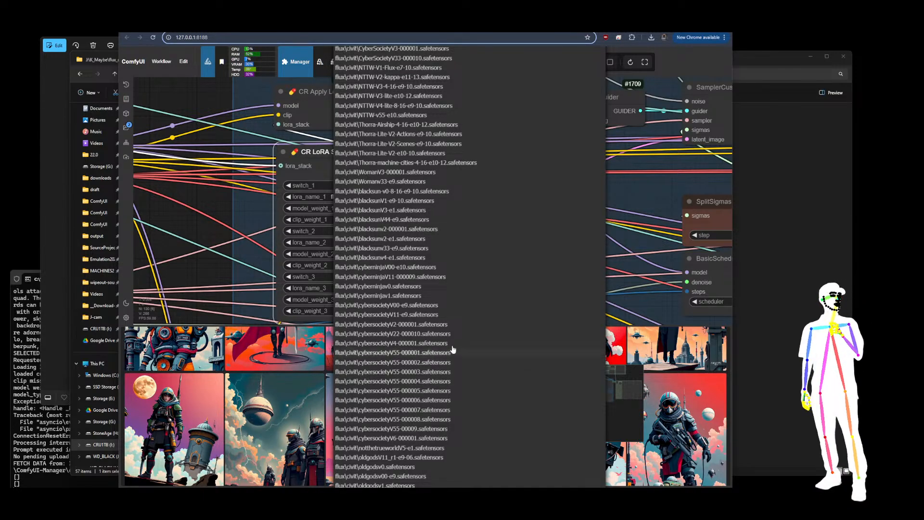
pyautogui.click(405, 306)
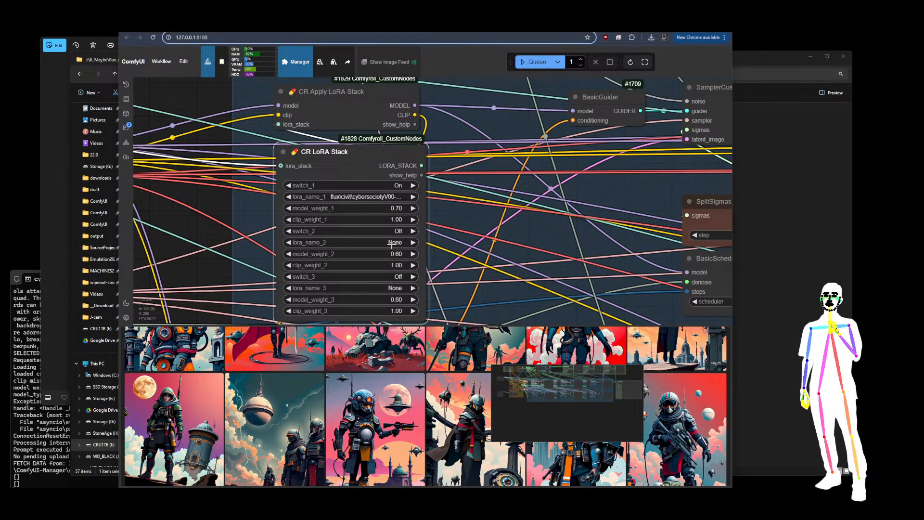
# Set the second LoRA Stack's lora_name_1 to flux\civit\cybersocietyV11-e9.safetensors
pyautogui.scroll(-6, 475, 230)
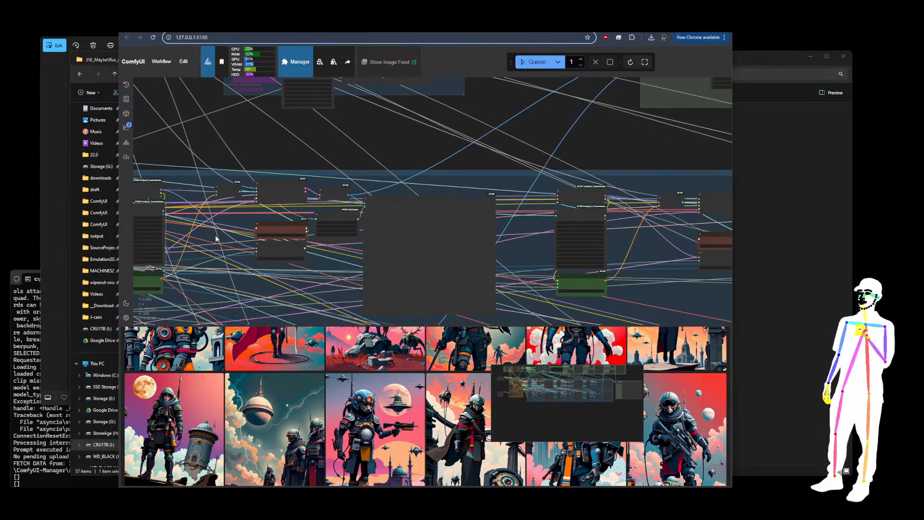
pyautogui.scroll(5, 605, 210)
pyautogui.click(553, 218)
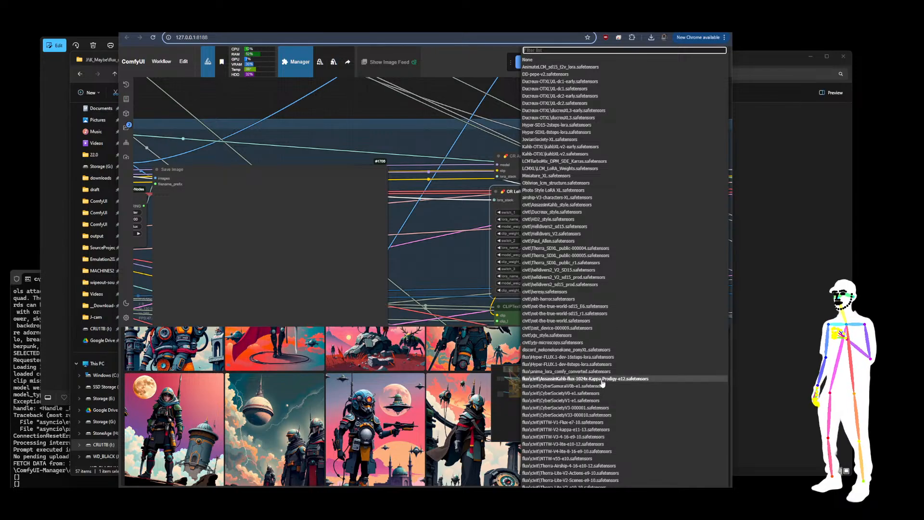
pyautogui.scroll(-5, 603, 399)
pyautogui.scroll(-7, 600, 422)
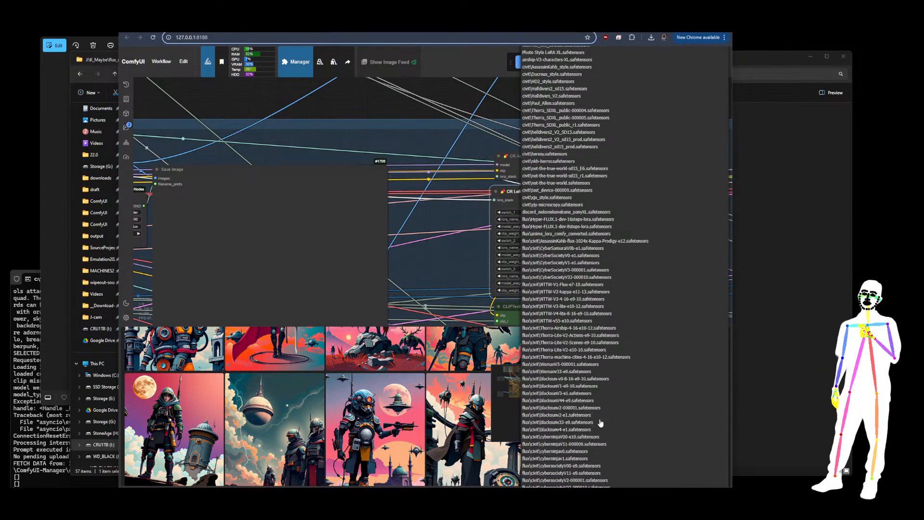
pyautogui.scroll(-2, 600, 422)
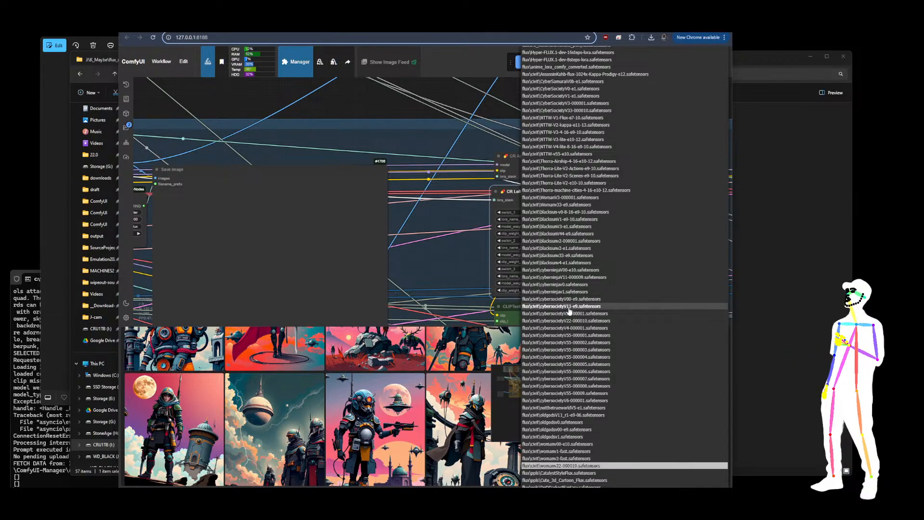
pyautogui.click(569, 306)
# Set the third LoRA Stack's lora_name_1 to flux\civit\cybersocietyV22-000010.safetensors
pyautogui.scroll(-6, 660, 251)
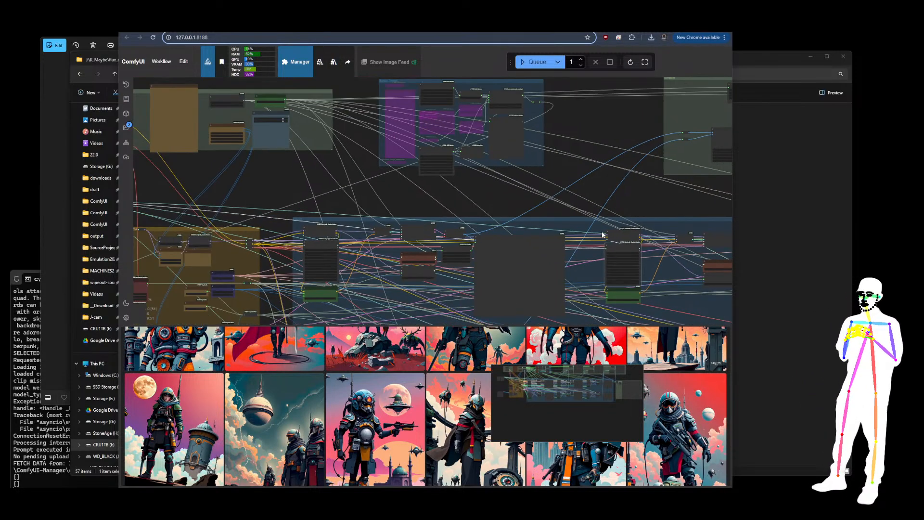
pyautogui.scroll(8, 565, 145)
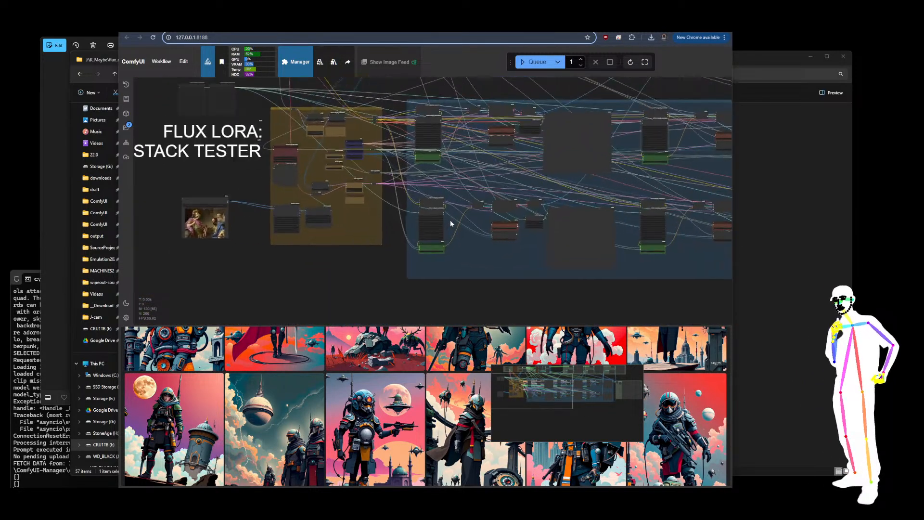
pyautogui.click(364, 175)
pyautogui.scroll(-5, 464, 331)
pyautogui.scroll(-8, 468, 335)
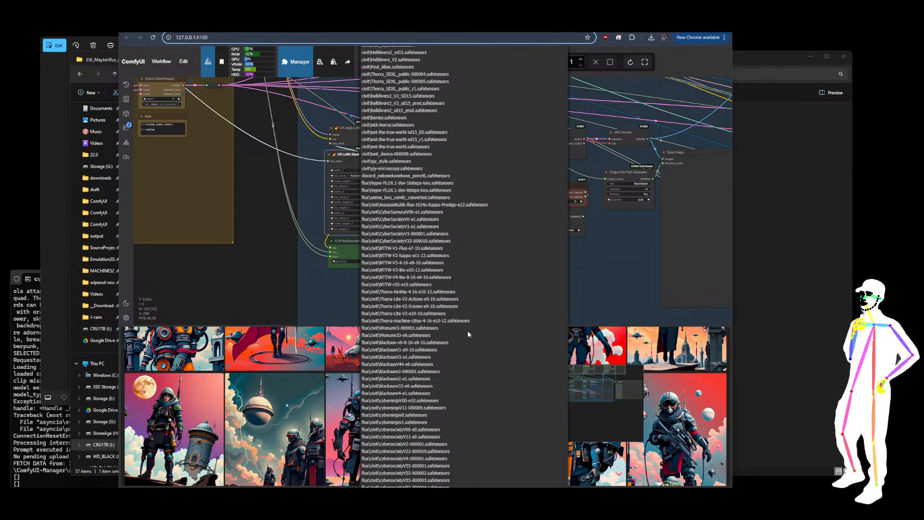
pyautogui.scroll(-2, 468, 335)
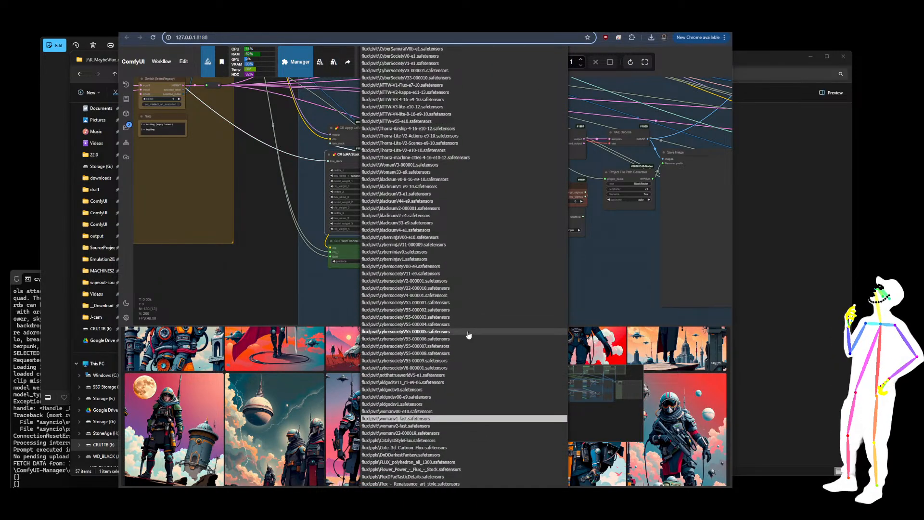
pyautogui.scroll(-1, 468, 334)
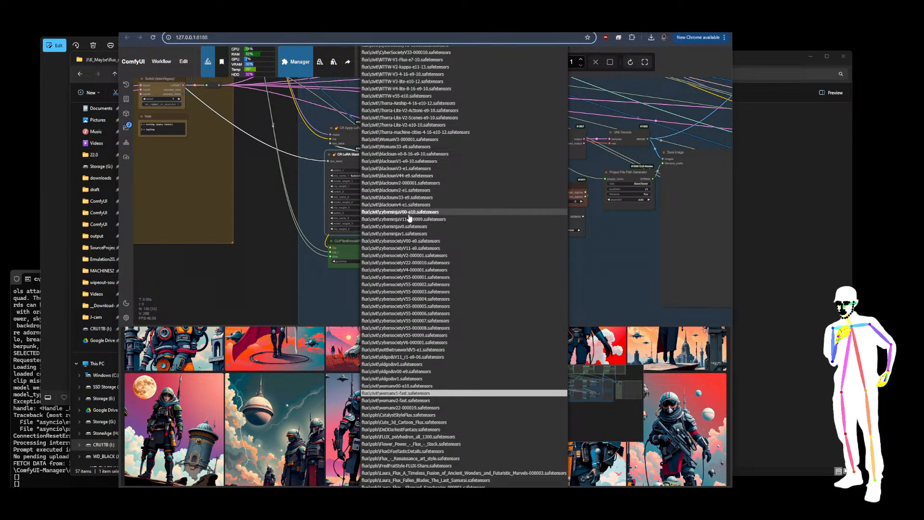
pyautogui.click(411, 267)
# Set the fourth LoRA Stack's lora_name_1 to flux\civit\CyberSocietyV33-000010.safetensors
pyautogui.scroll(-3, 306, 261)
pyautogui.moveTo(476, 294); pyautogui.dragTo(255, 278)
pyautogui.moveTo(492, 280); pyautogui.dragTo(474, 270)
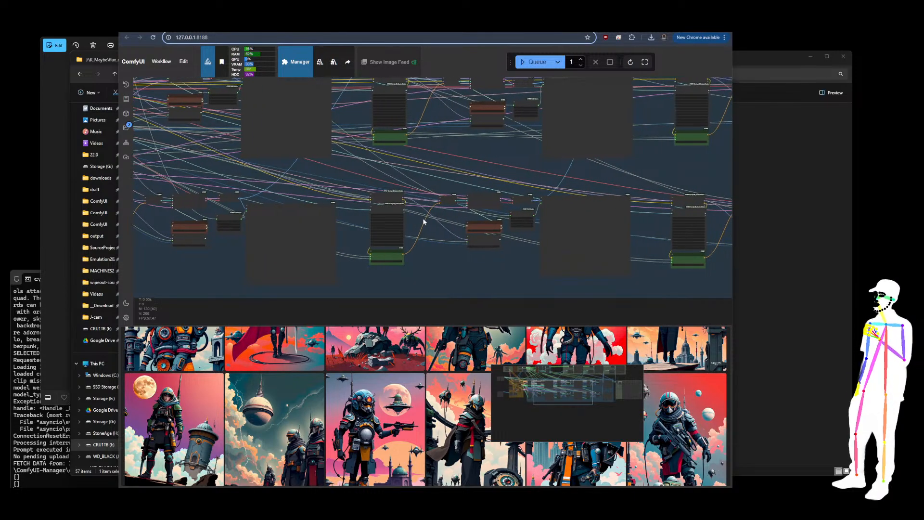
pyautogui.scroll(6, 357, 192)
pyautogui.click(468, 193)
pyautogui.scroll(-10, 496, 313)
pyautogui.scroll(-5, 498, 314)
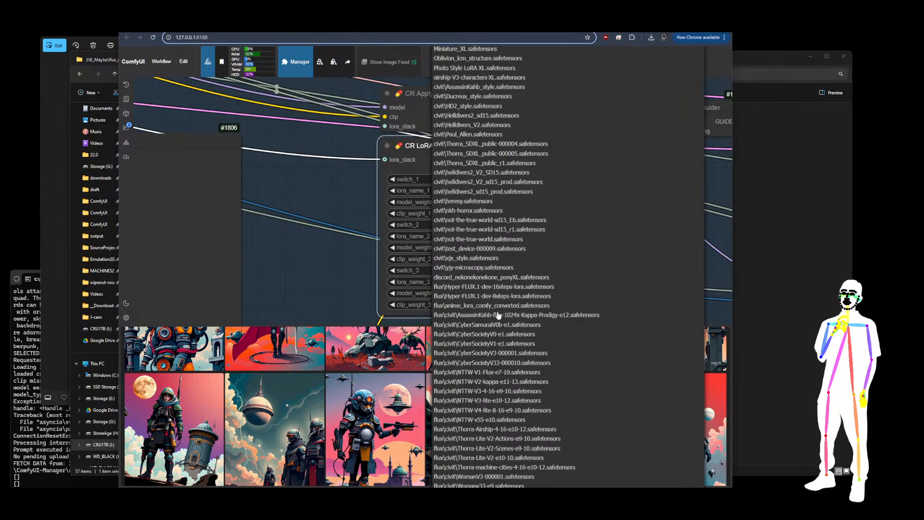
pyautogui.scroll(-3, 498, 315)
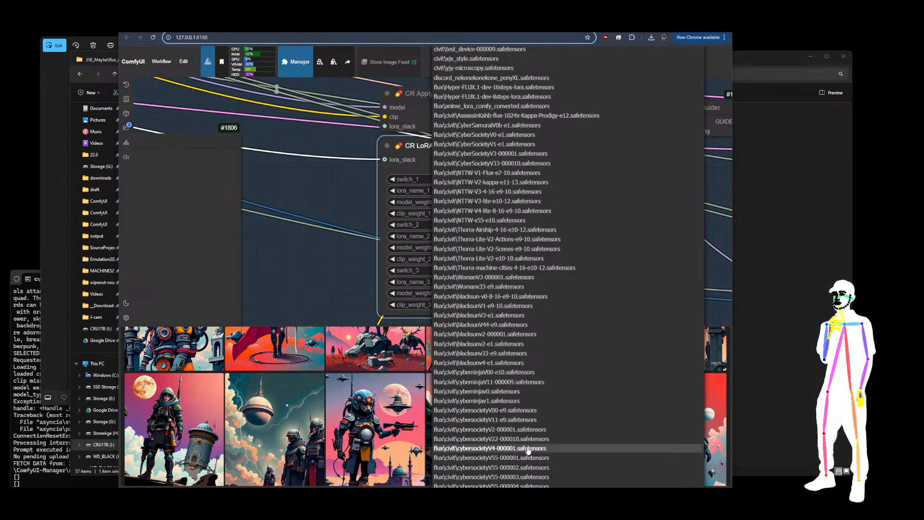
pyautogui.scroll(-3, 525, 448)
pyautogui.scroll(-4, 524, 448)
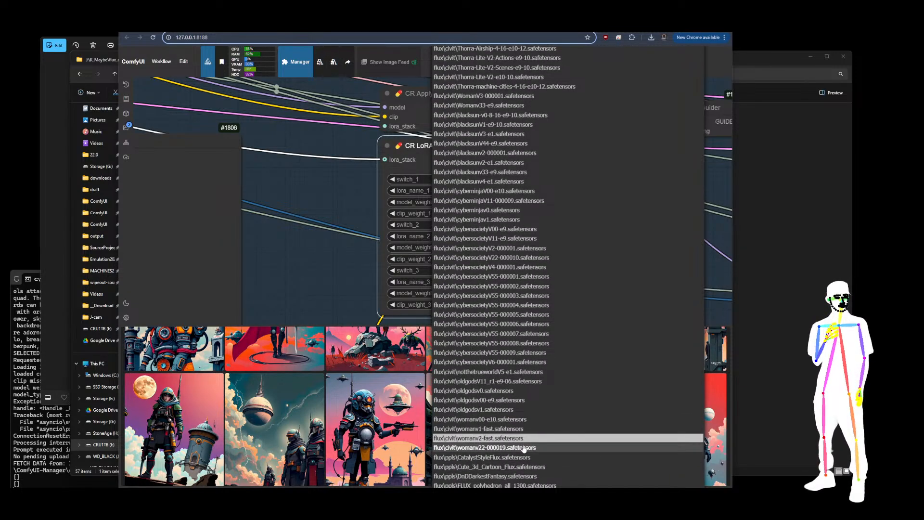
pyautogui.scroll(5, 495, 233)
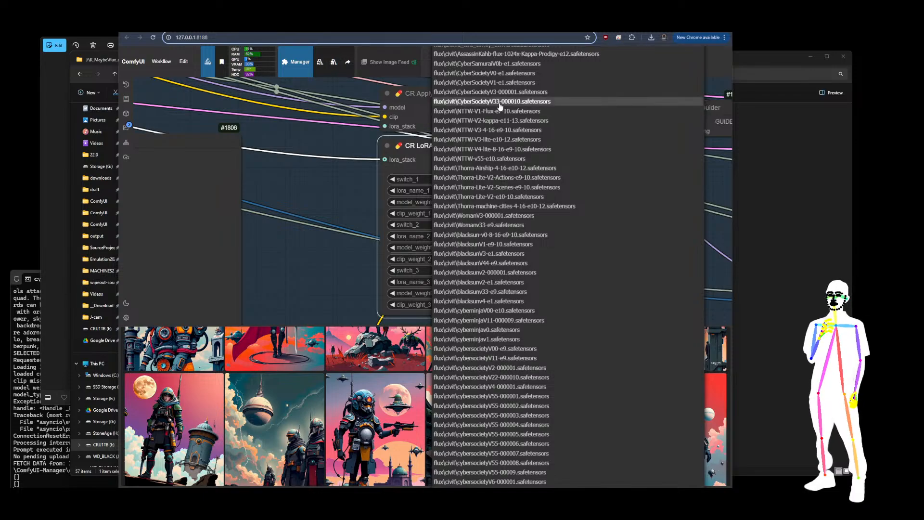
pyautogui.click(500, 101)
# Set the fifth LoRA Stack's lora_name_1 to flux\civit\cybersocietyV4-000001.safetensors
pyautogui.scroll(-10, 365, 231)
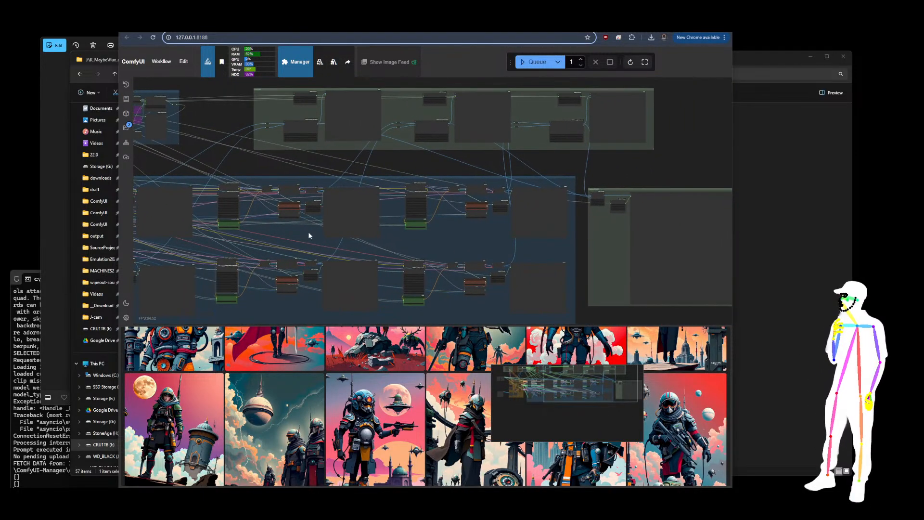
pyautogui.scroll(10, 406, 192)
pyautogui.moveTo(485, 145); pyautogui.dragTo(488, 191)
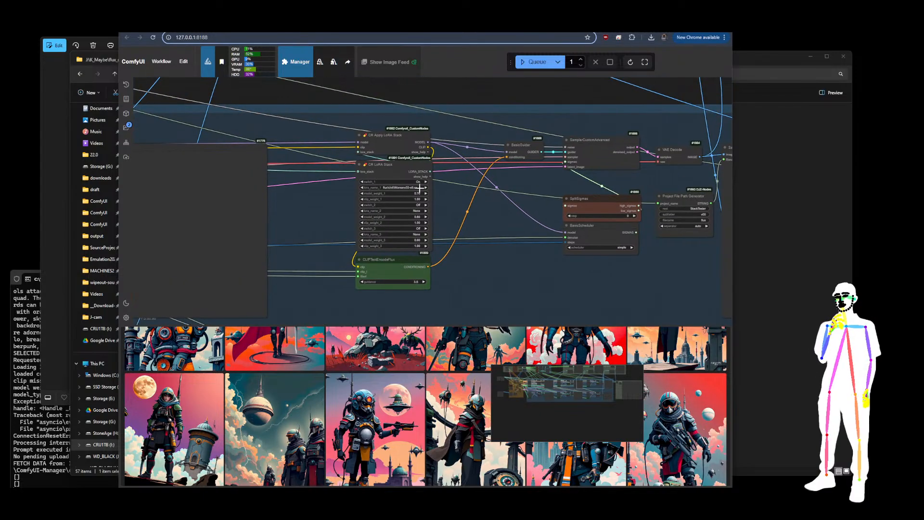
pyautogui.click(409, 187)
pyautogui.scroll(-8, 479, 268)
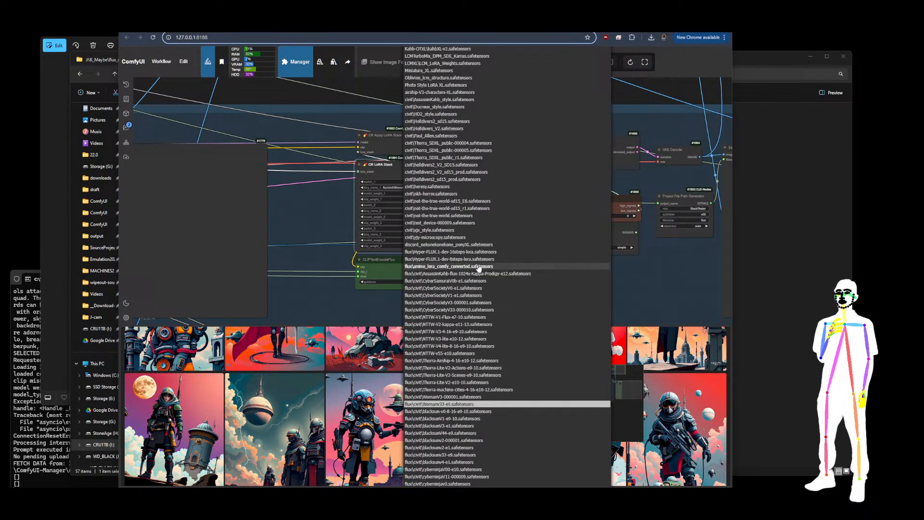
pyautogui.scroll(-6, 479, 268)
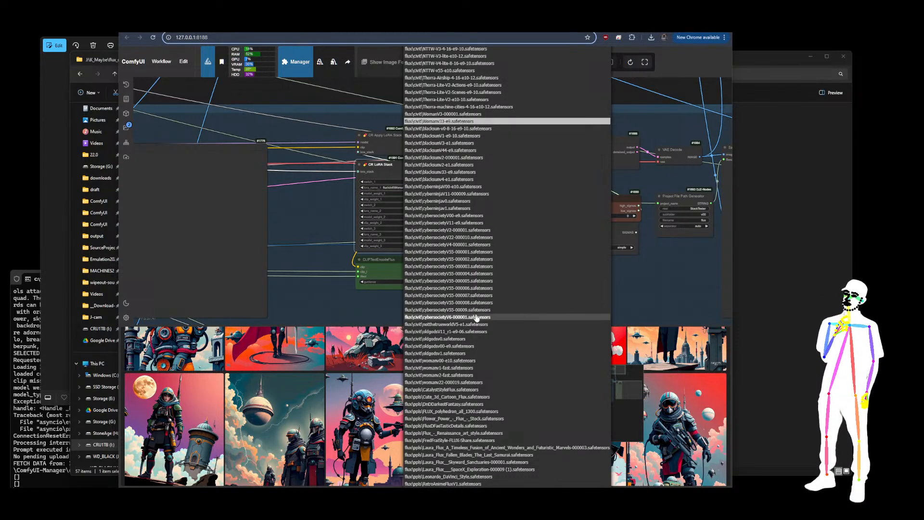
pyautogui.click(458, 245)
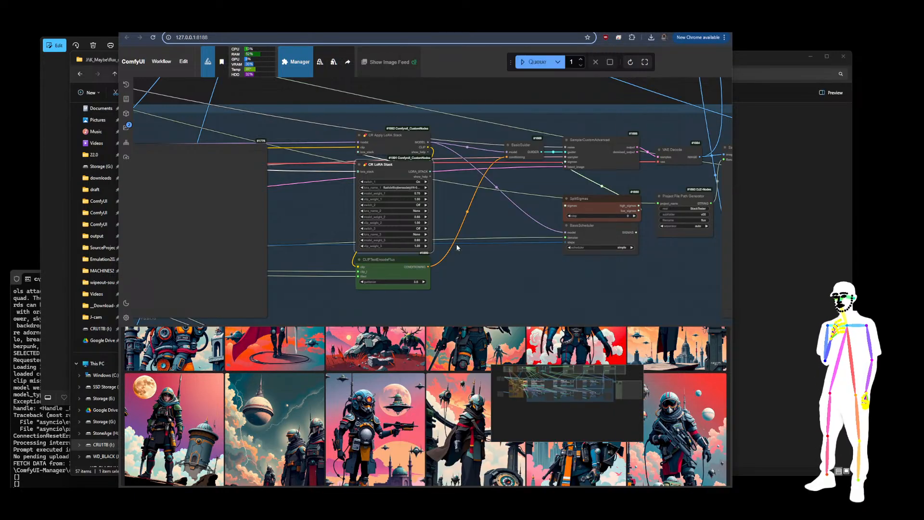
# Set the sixth LoRA Stack's lora_name_1 to flux\civit\cybersocietyV55-000007.safetensors
pyautogui.moveTo(538, 282); pyautogui.dragTo(471, 231)
pyautogui.scroll(-7, 475, 266)
pyautogui.moveTo(475, 266); pyautogui.dragTo(456, 146)
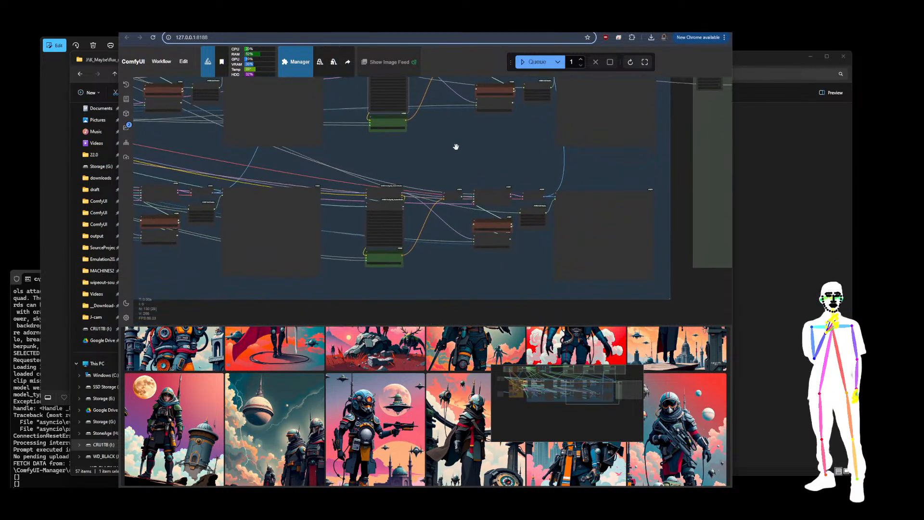
pyautogui.scroll(6, 332, 248)
pyautogui.scroll(7, 346, 217)
pyautogui.click(461, 129)
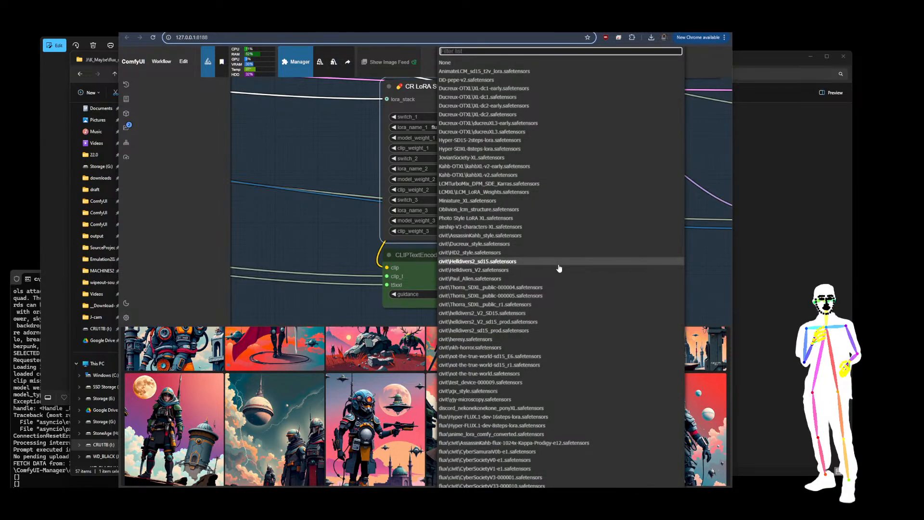
pyautogui.scroll(-1, 564, 283)
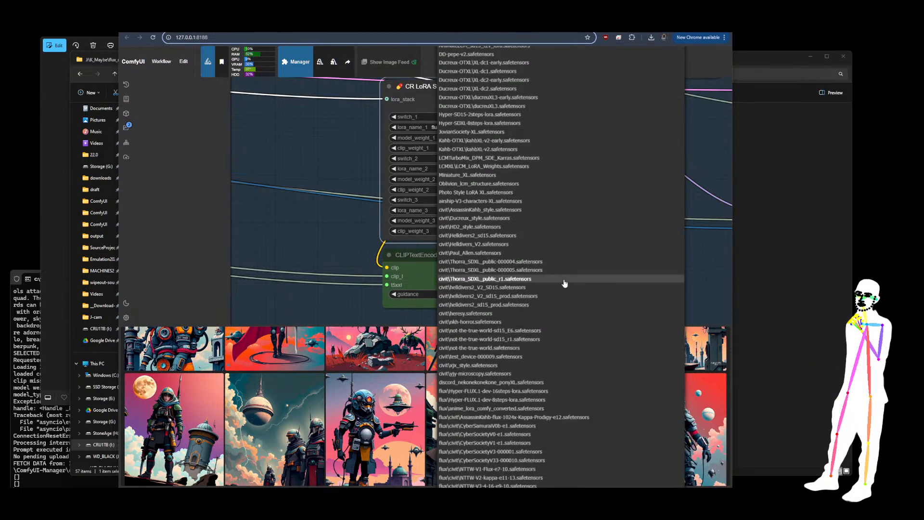
pyautogui.scroll(-6, 564, 283)
pyautogui.scroll(-5, 564, 283)
pyautogui.scroll(-2, 565, 283)
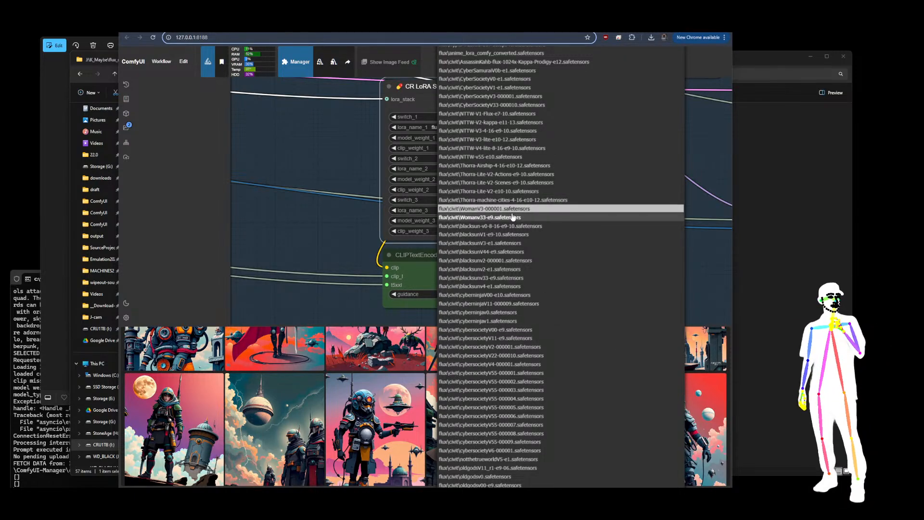
pyautogui.scroll(-3, 564, 376)
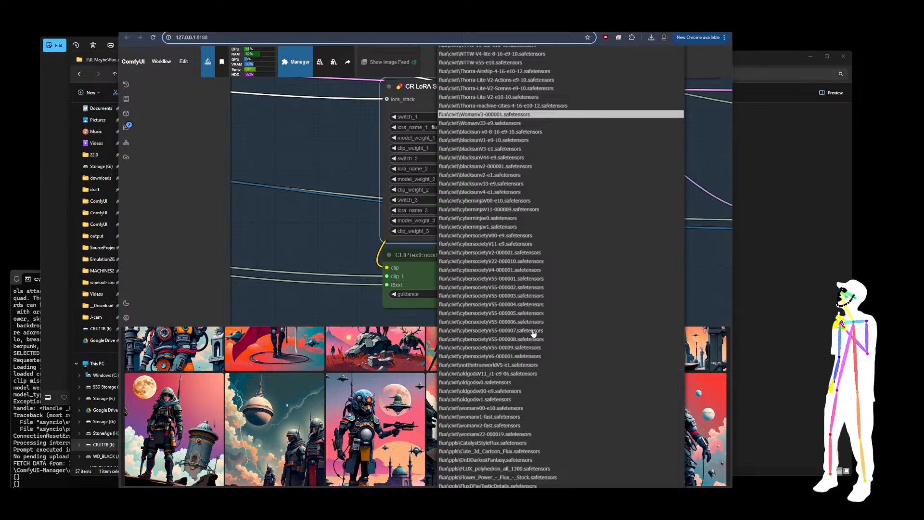
pyautogui.click(507, 331)
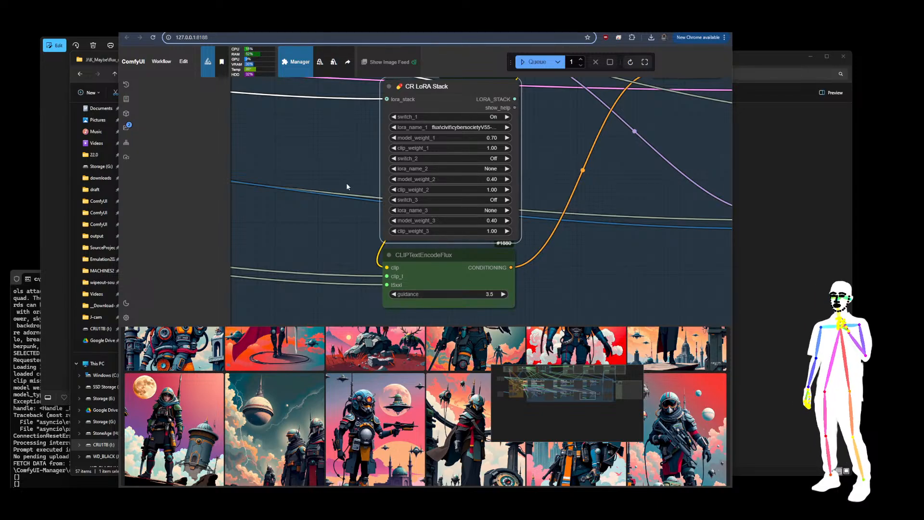
# Reselect flux\civit\cybersocietyV55-000007.safetensors for the sixth LoRA Stack's lora_name_1
pyautogui.scroll(-8, 346, 185)
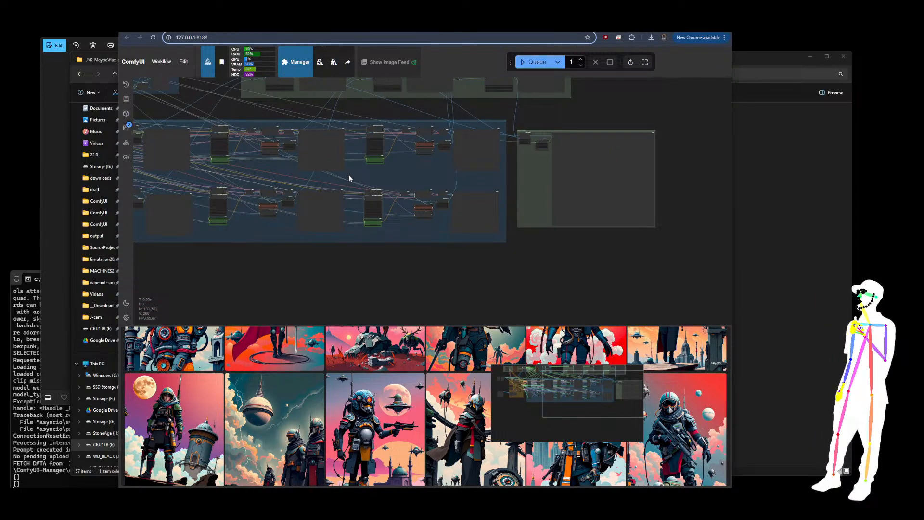
pyautogui.scroll(2, 348, 174)
pyautogui.moveTo(420, 182); pyautogui.dragTo(467, 196)
pyautogui.scroll(8, 469, 180)
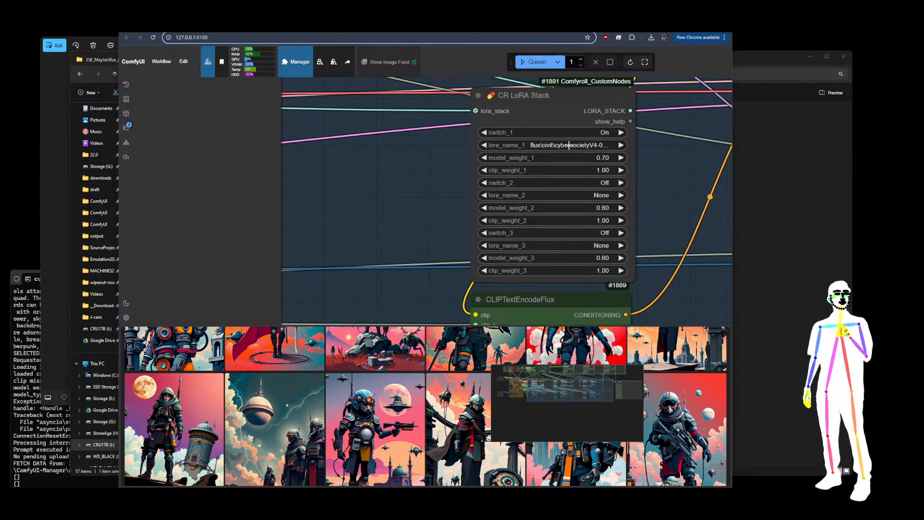
pyautogui.scroll(-11, 301, 134)
pyautogui.moveTo(360, 251); pyautogui.dragTo(384, 181)
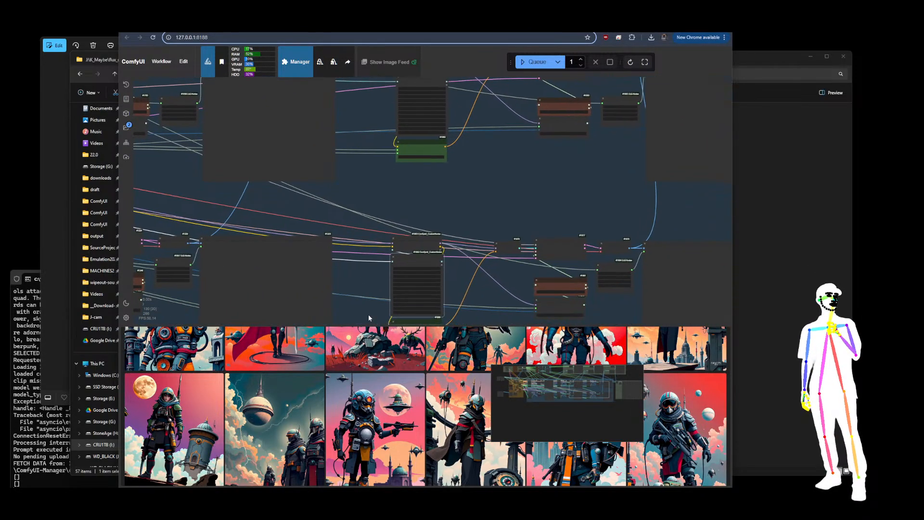
pyautogui.scroll(6, 376, 320)
pyautogui.scroll(-6, 374, 231)
pyautogui.scroll(8, 425, 164)
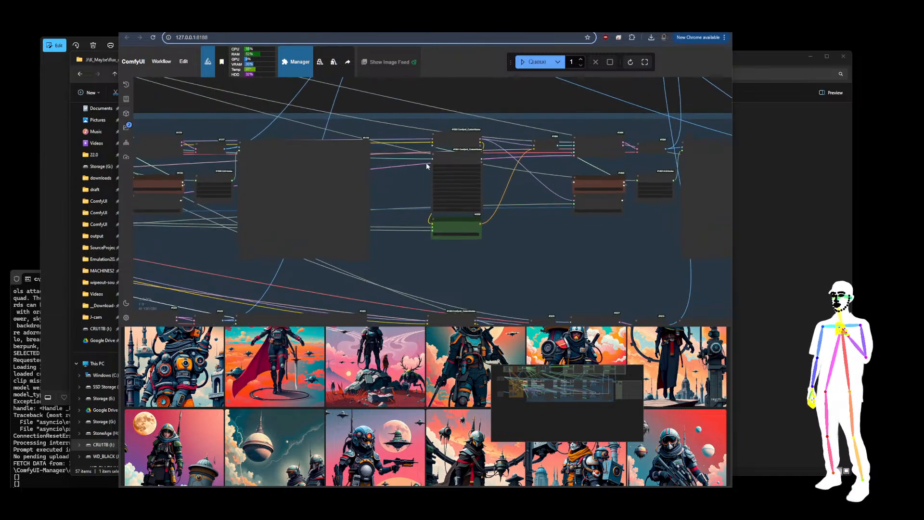
pyautogui.click(497, 150)
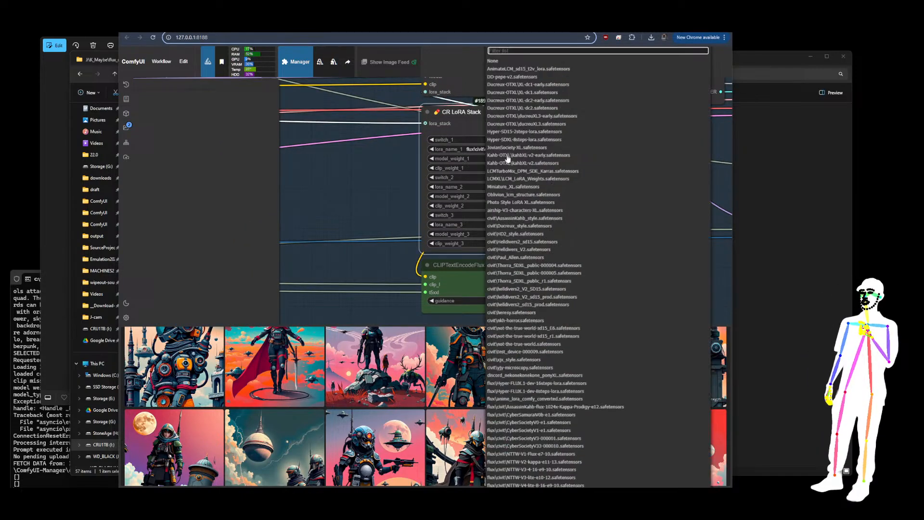
pyautogui.scroll(-3, 569, 452)
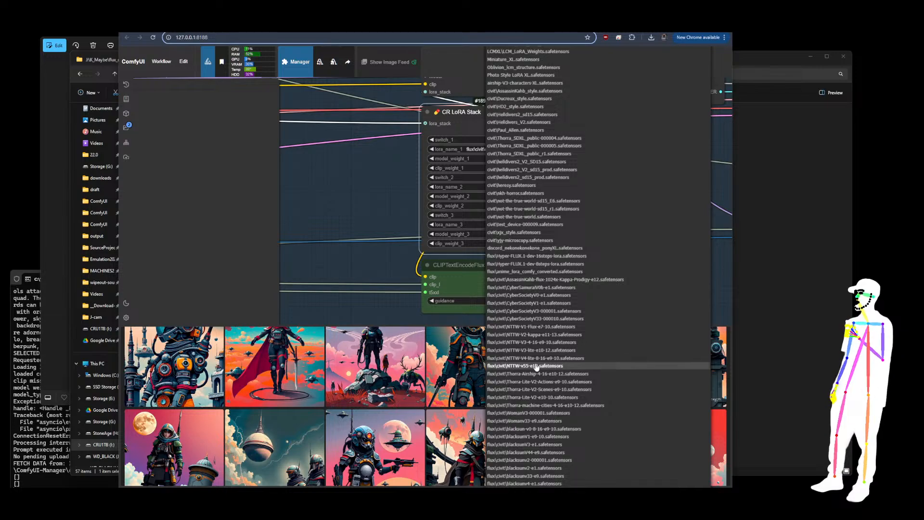
pyautogui.scroll(-3, 602, 407)
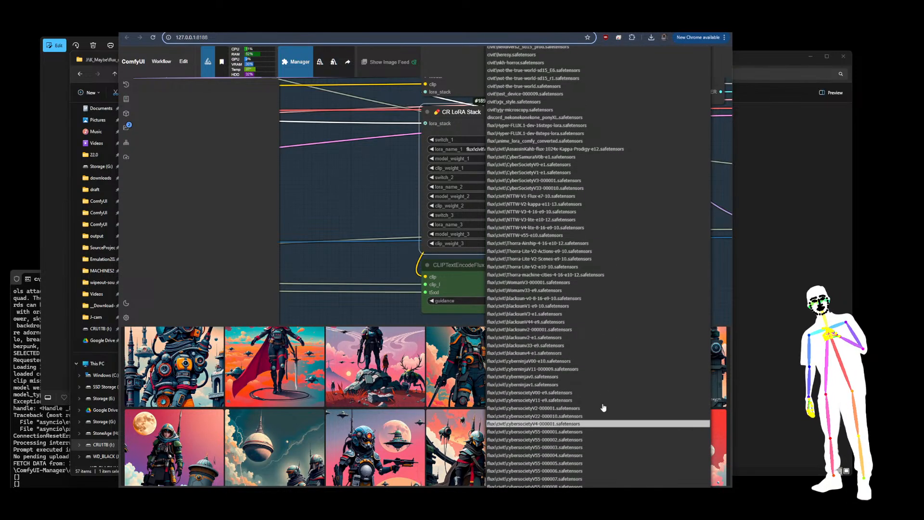
pyautogui.scroll(-1, 602, 407)
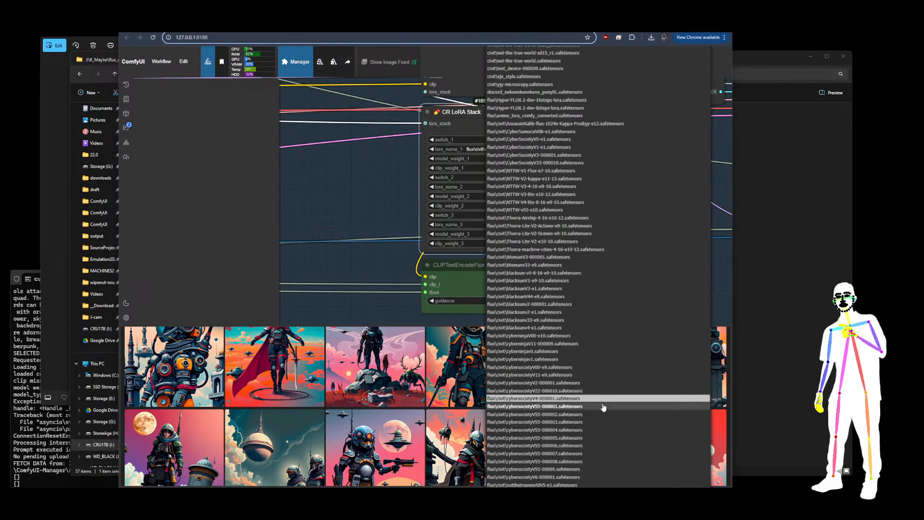
pyautogui.click(554, 454)
# Reopen the sixth LoRA Stack's lora_name_1 list and browse the cybersociety entries without choosing one
pyautogui.scroll(-4, 418, 216)
pyautogui.scroll(5, 417, 223)
pyautogui.click(497, 179)
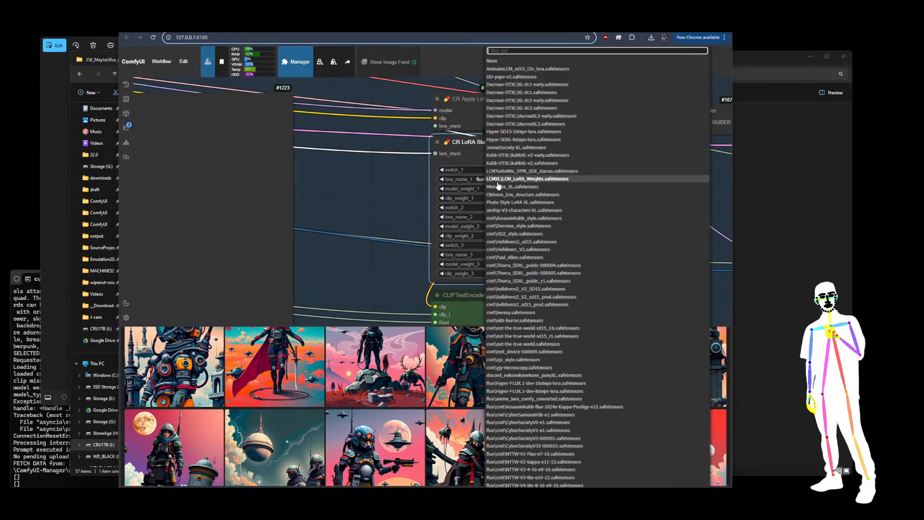
pyautogui.scroll(-5, 628, 417)
pyautogui.scroll(-6, 621, 429)
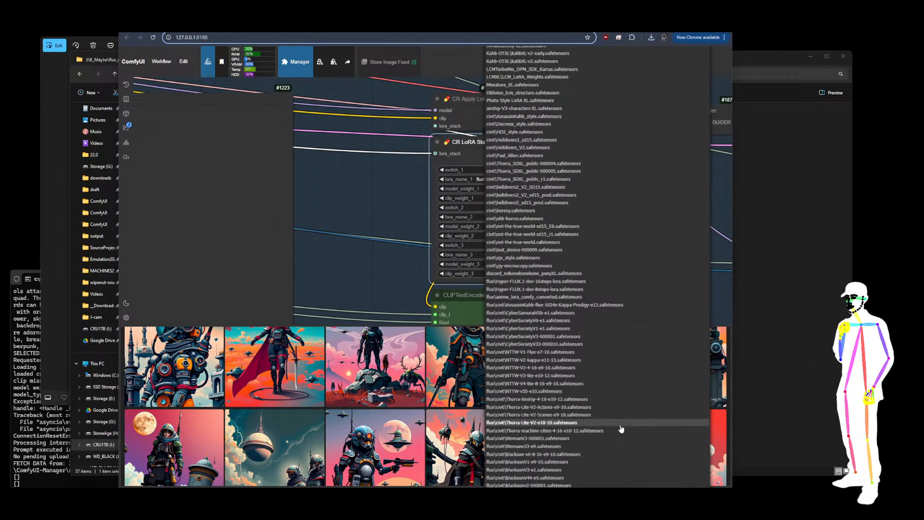
pyautogui.scroll(-4, 618, 420)
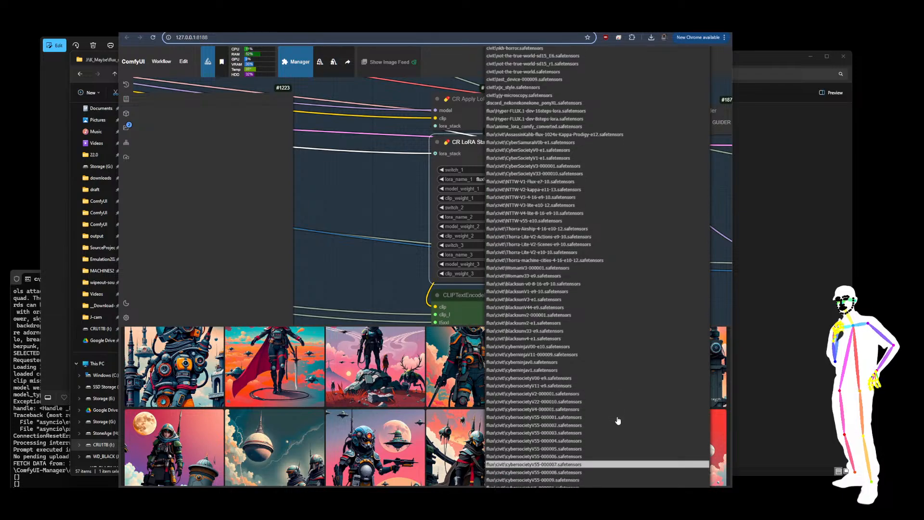
pyautogui.scroll(-3, 610, 422)
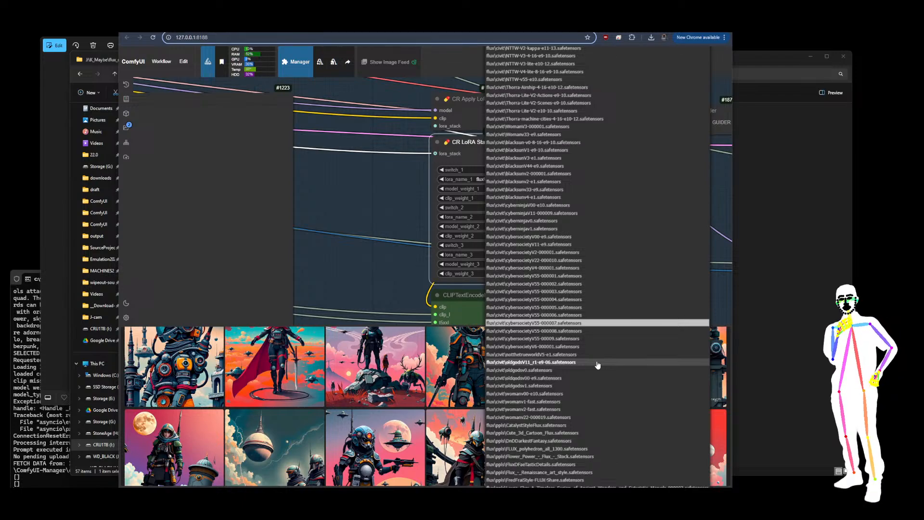
pyautogui.click(329, 191)
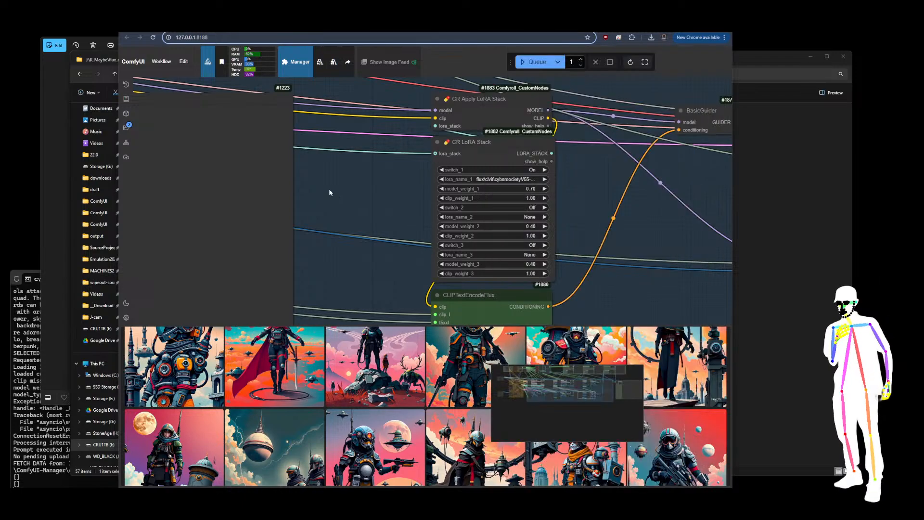
# Refresh node definitions and set the sixth LoRA Stack's lora_name_1 to flux\civit\cybersocietyV66-000001.safetensors
pyautogui.click(630, 62)
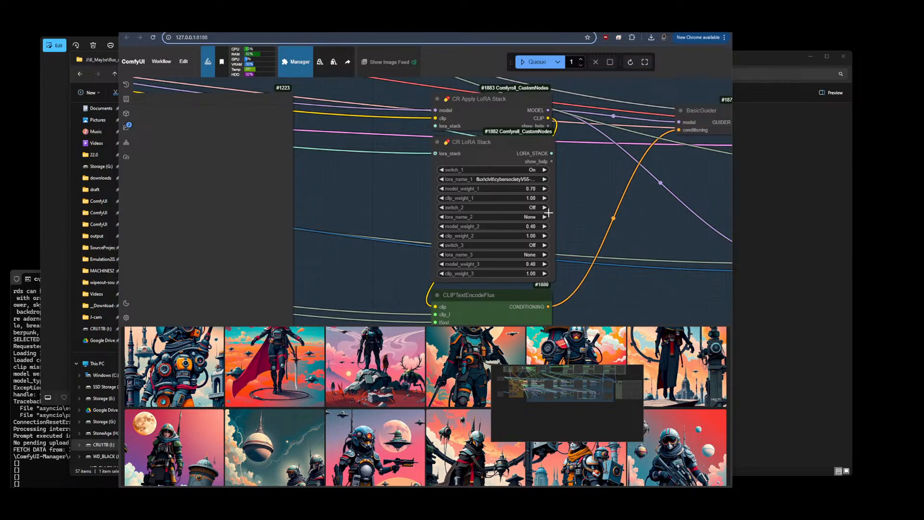
pyautogui.click(505, 180)
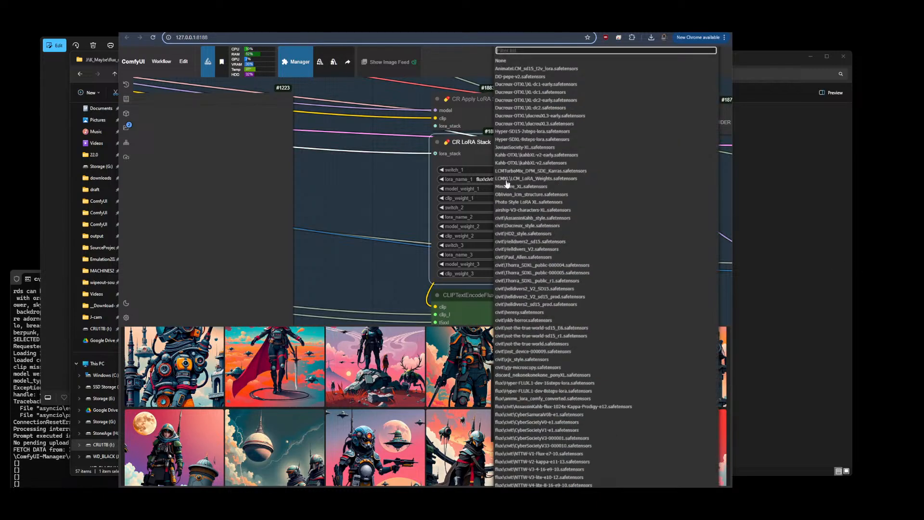
pyautogui.scroll(-5, 621, 392)
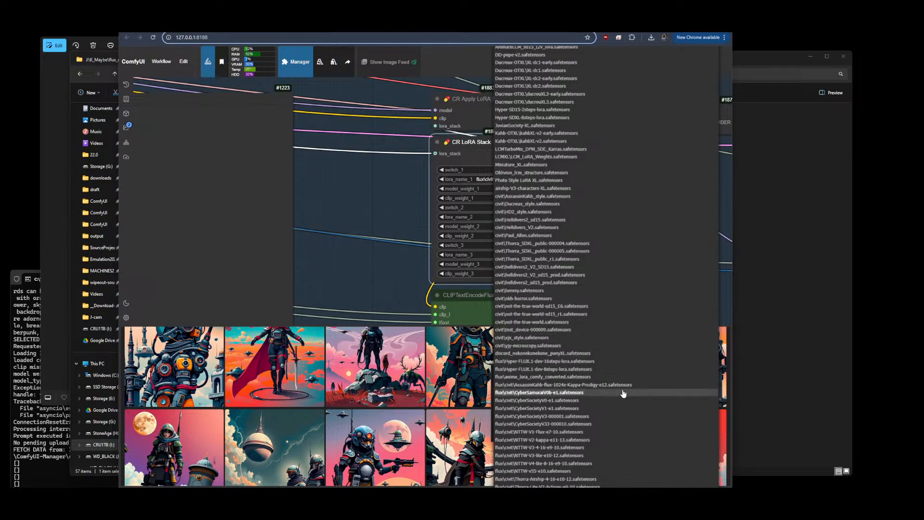
pyautogui.scroll(-7, 623, 394)
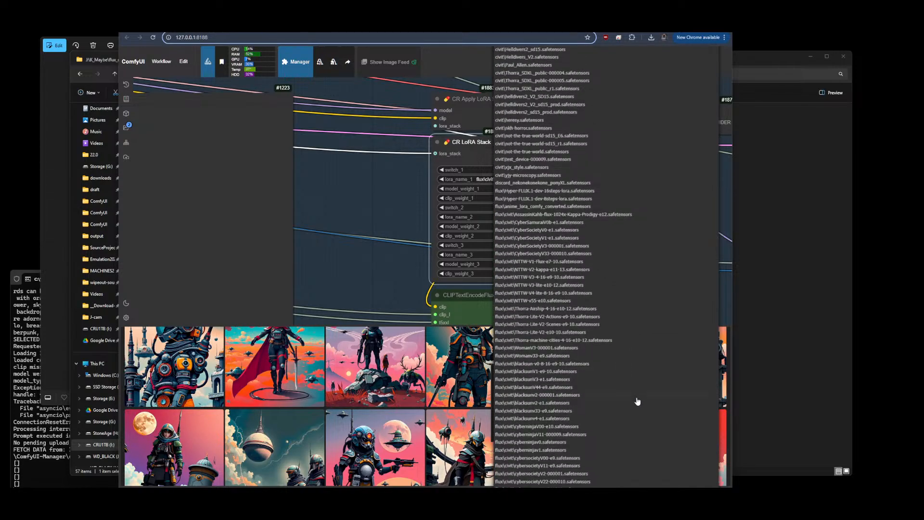
pyautogui.scroll(-3, 636, 402)
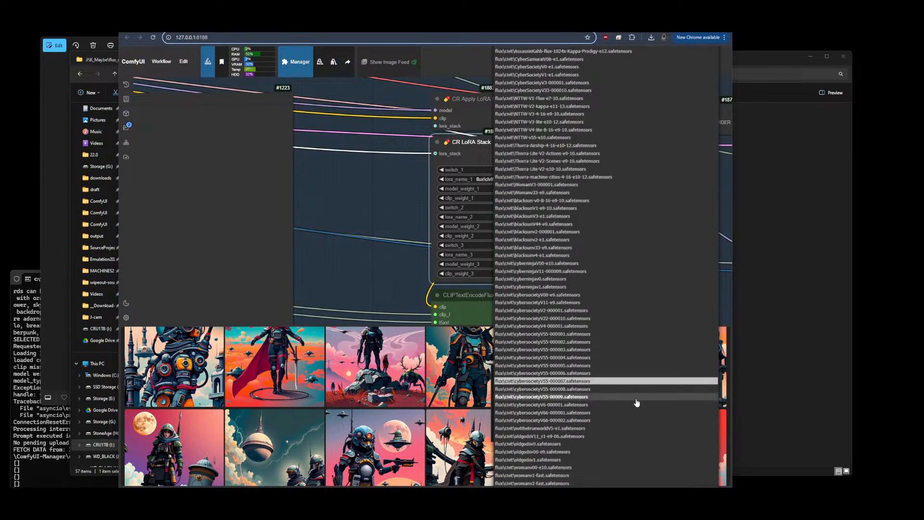
pyautogui.press('F5')
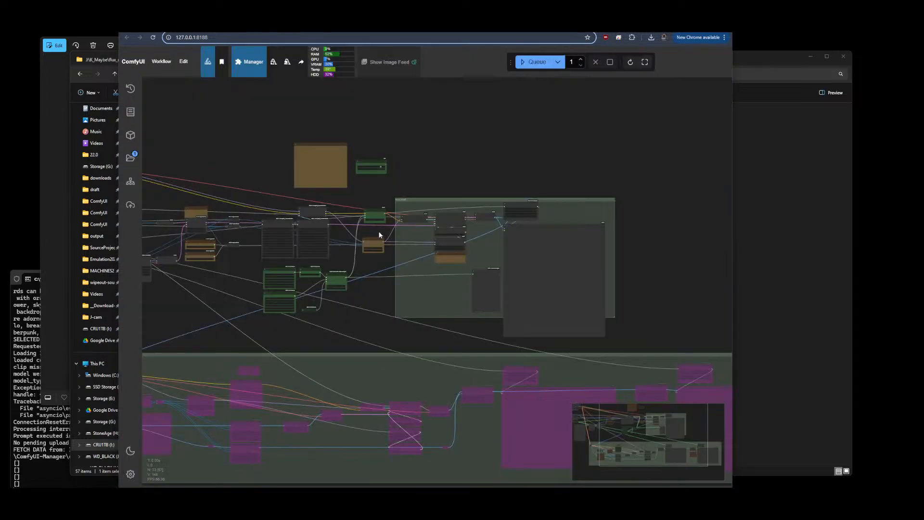
# Inspect the lora_name_1 choices of the active LoRA Stack in the Flux Shift workflow
pyautogui.scroll(5, 224, 242)
pyautogui.scroll(10, 339, 186)
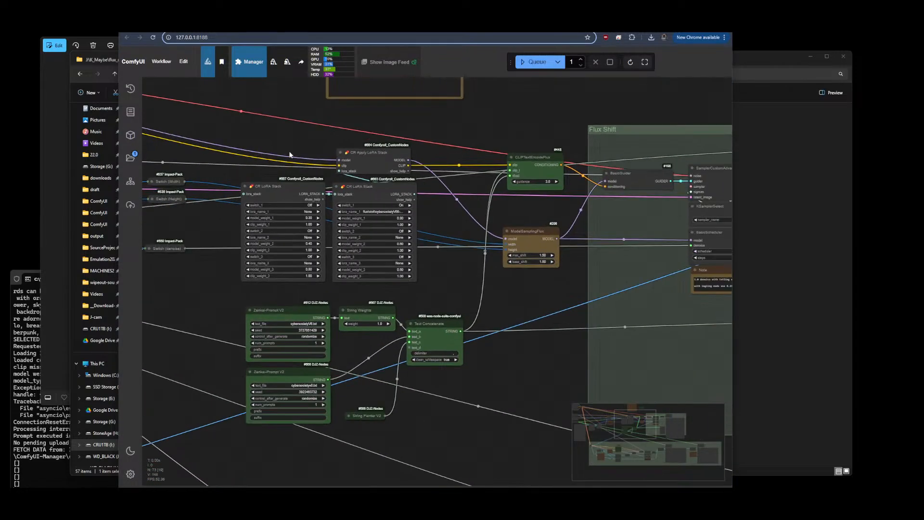
pyautogui.click(388, 241)
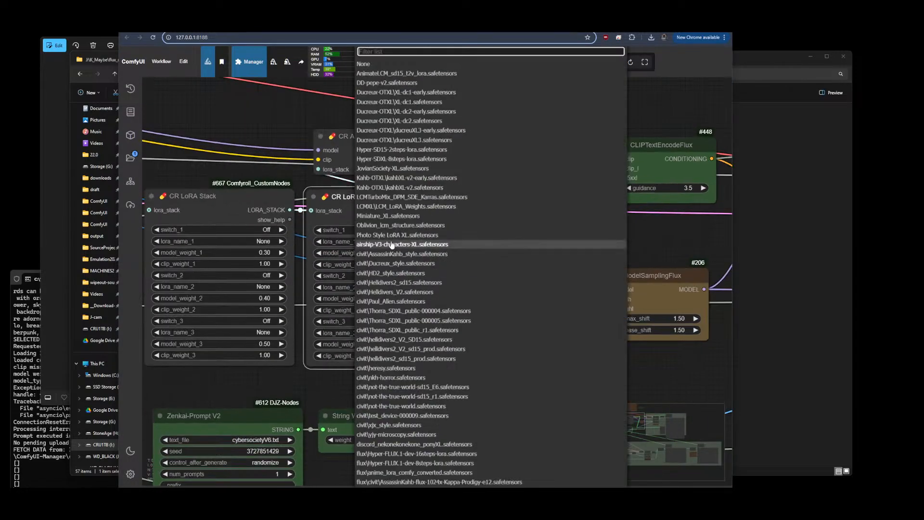
pyautogui.click(480, 389)
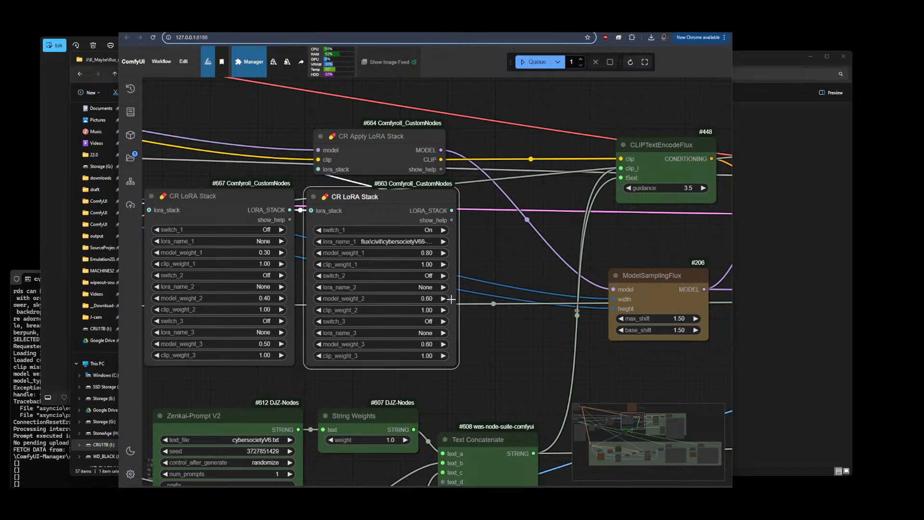
pyautogui.moveTo(454, 367); pyautogui.dragTo(482, 370)
pyautogui.click(524, 275)
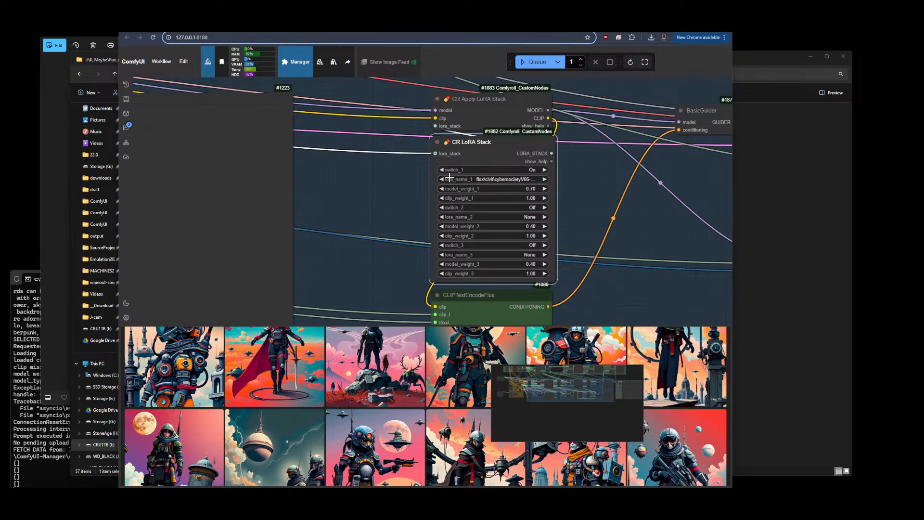
pyautogui.scroll(-10, 580, 205)
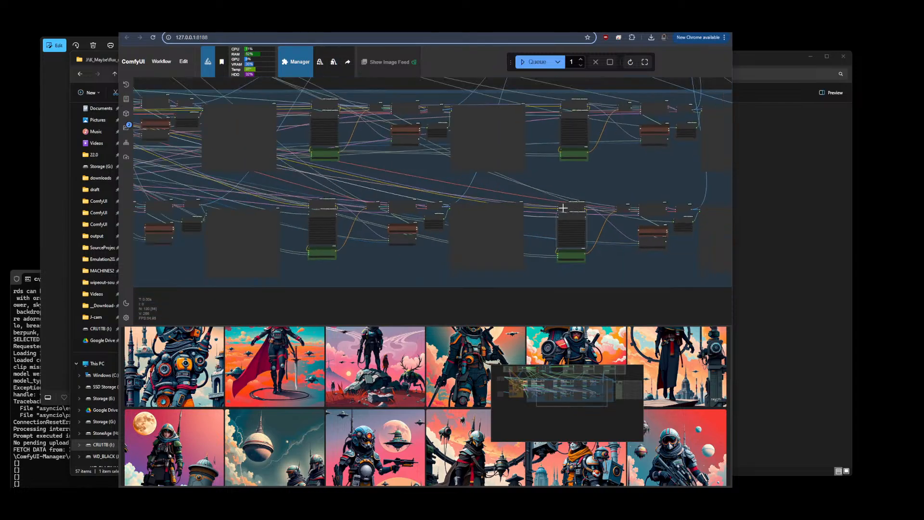
# Browse the Flux LoRA stack tester workflow to inspect its LoRA Stack and image compare groups
pyautogui.scroll(11, 207, 120)
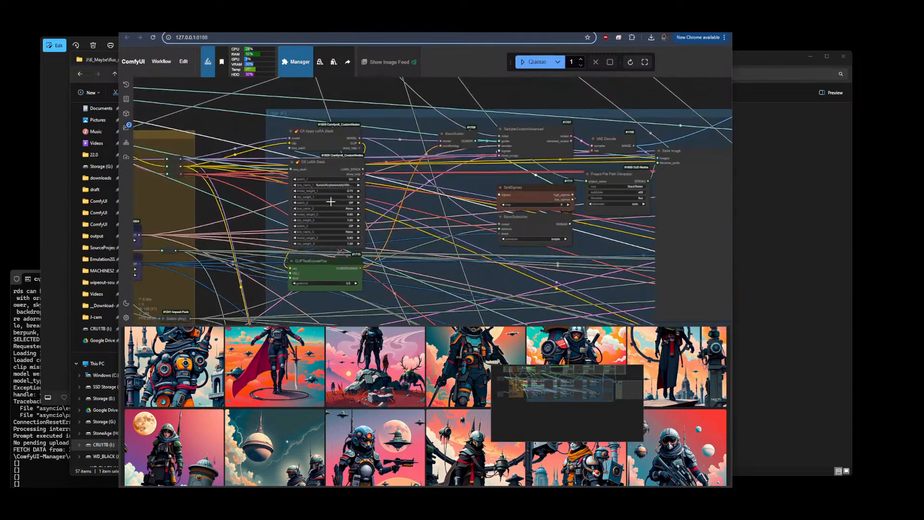
pyautogui.scroll(-9, 267, 185)
pyautogui.scroll(-3, 267, 184)
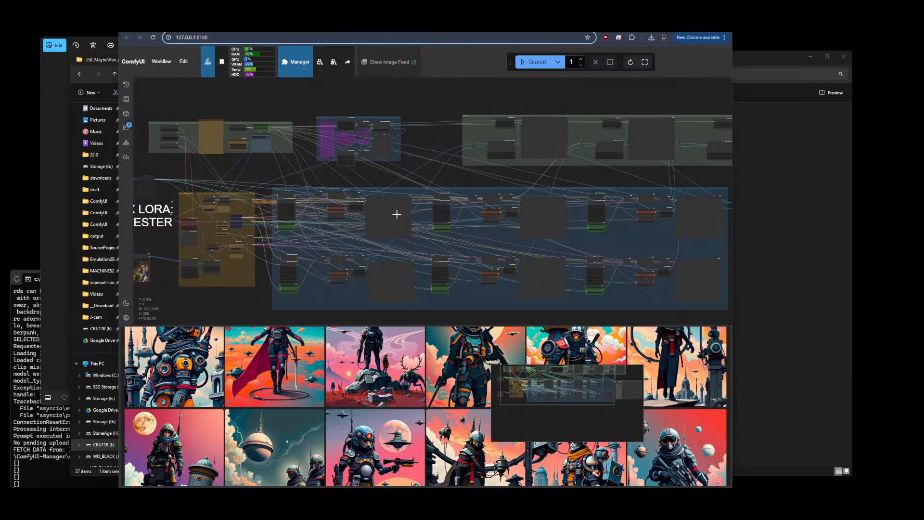
pyautogui.scroll(6, 235, 191)
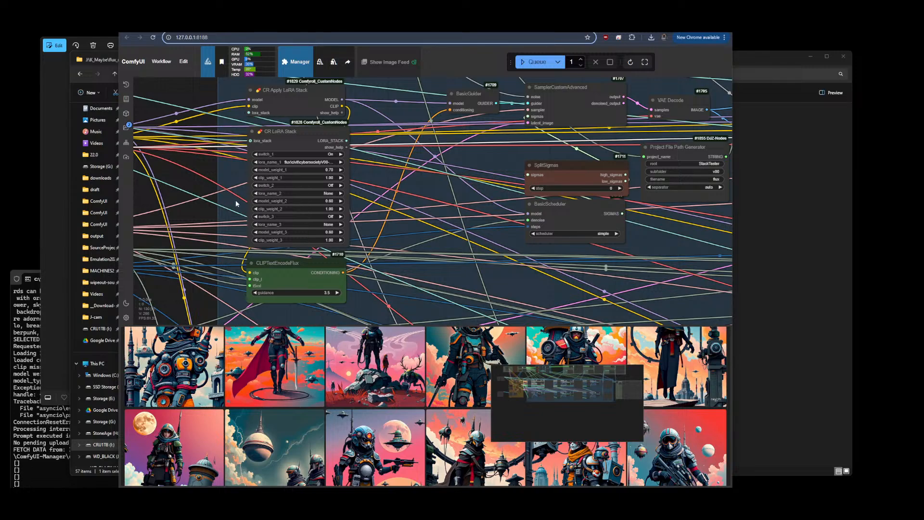
pyautogui.scroll(-6, 232, 198)
pyautogui.scroll(3, 566, 142)
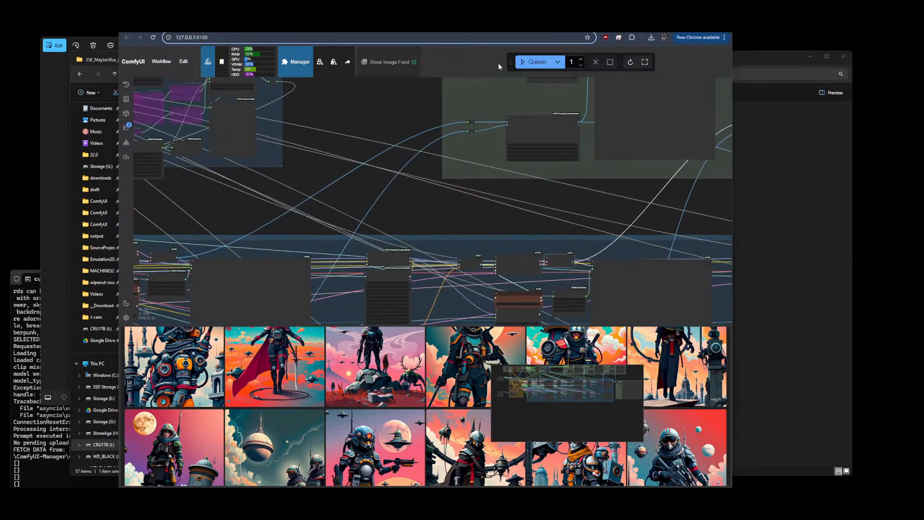
pyautogui.scroll(3, 566, 92)
pyautogui.click(465, 152)
pyautogui.click(436, 222)
pyautogui.scroll(-7, 316, 153)
pyautogui.moveTo(378, 239); pyautogui.dragTo(371, 165)
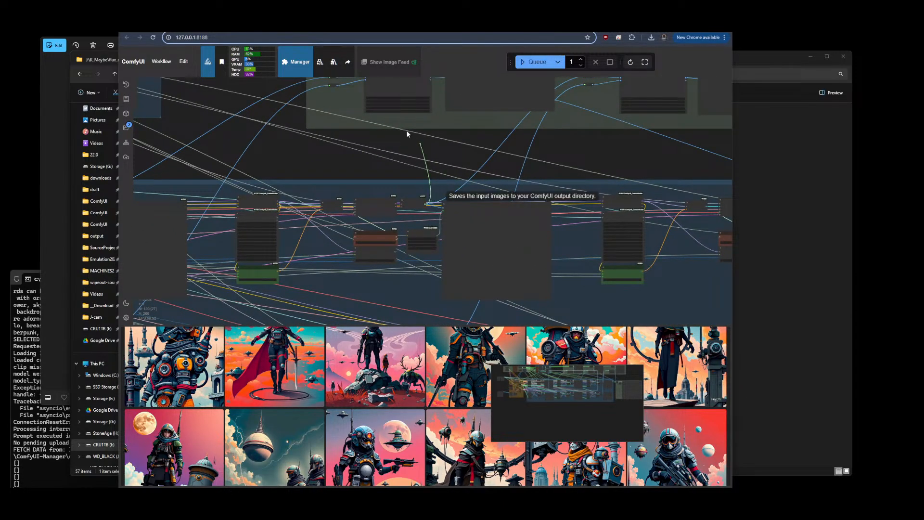
pyautogui.scroll(-1, 362, 177)
pyautogui.scroll(-1, 362, 177)
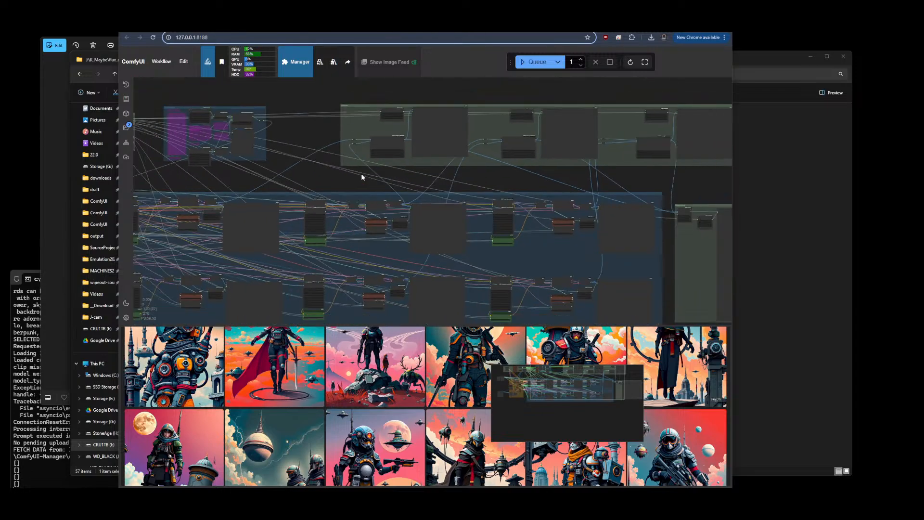
pyautogui.scroll(5, 497, 126)
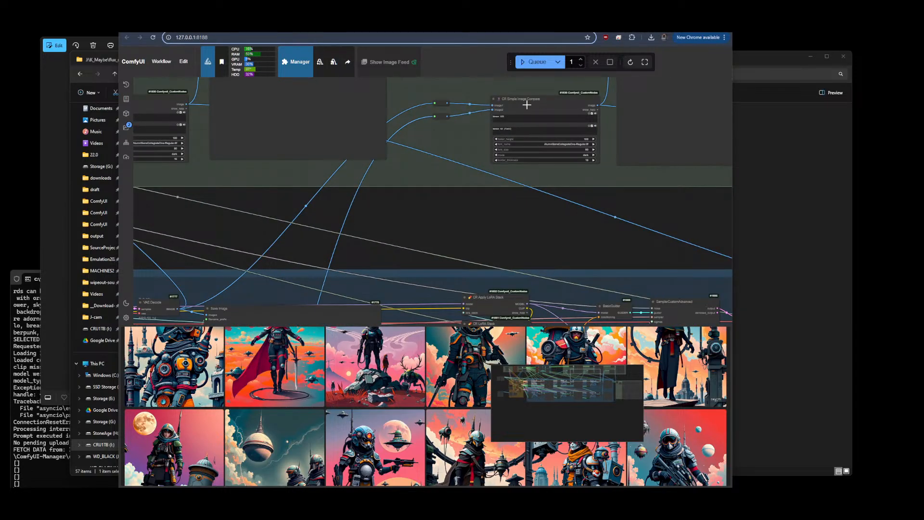
pyautogui.scroll(-2, 528, 104)
pyautogui.scroll(3, 528, 104)
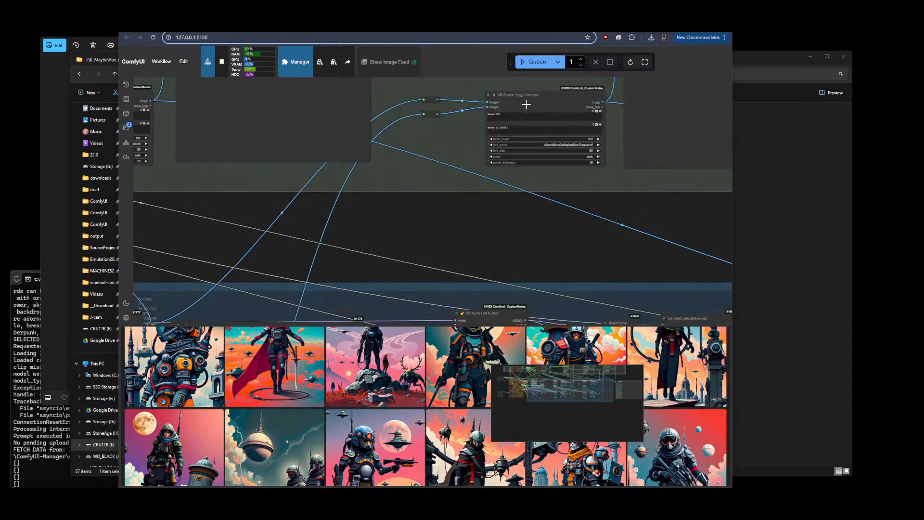
# Edit the first CR Simple Image Compare node's labels, entering V65 and deleting the woman prefix
pyautogui.click(501, 127)
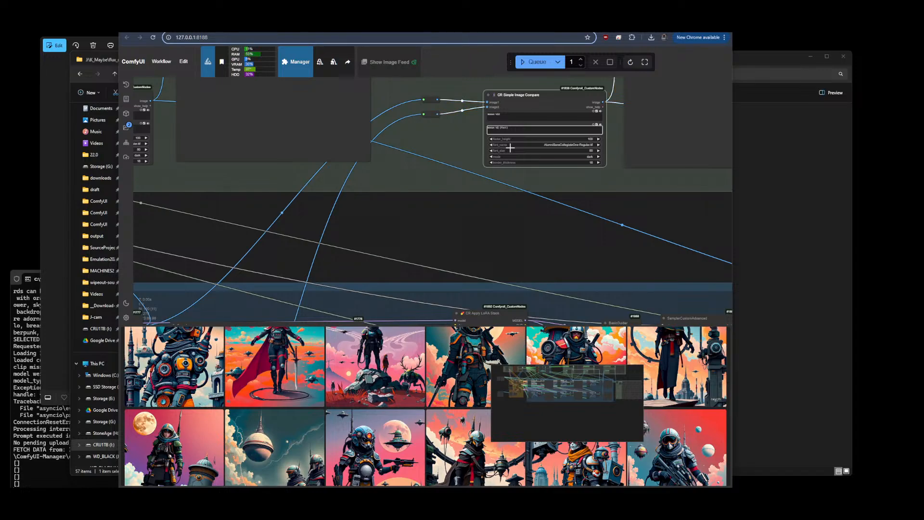
pyautogui.scroll(-5, 595, 172)
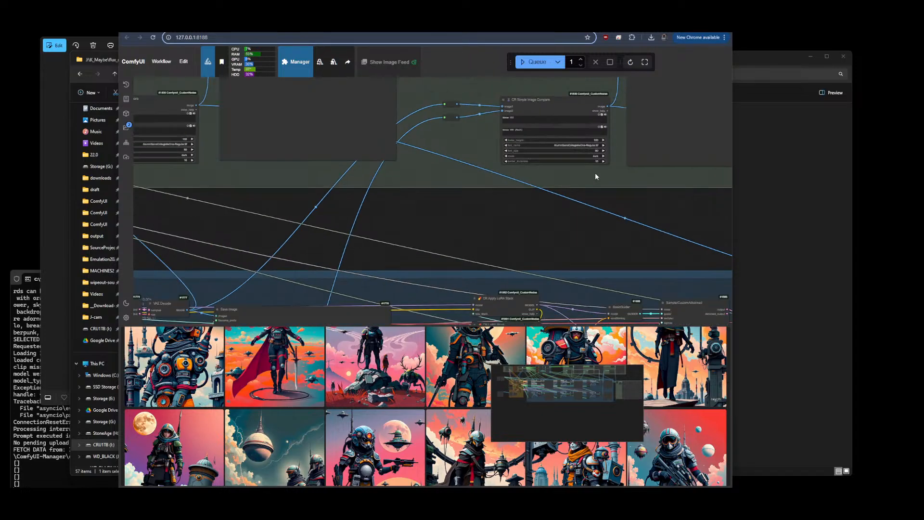
pyautogui.scroll(-4, 475, 196)
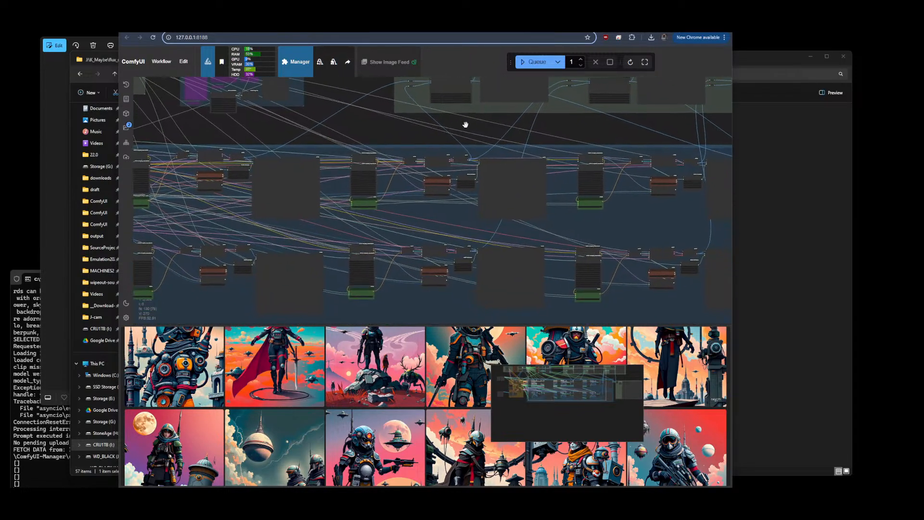
pyautogui.scroll(-2, 462, 135)
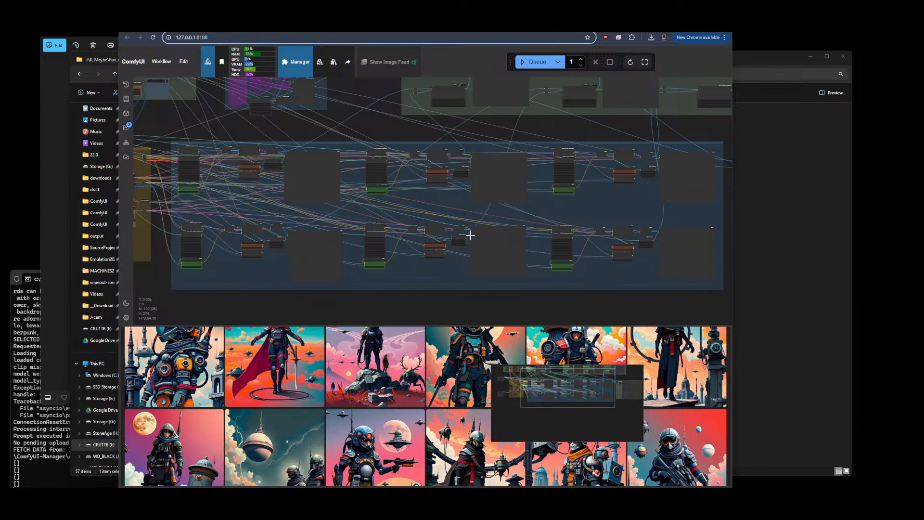
pyautogui.moveTo(465, 231); pyautogui.dragTo(550, 93)
pyautogui.moveTo(605, 126); pyautogui.dragTo(499, 206)
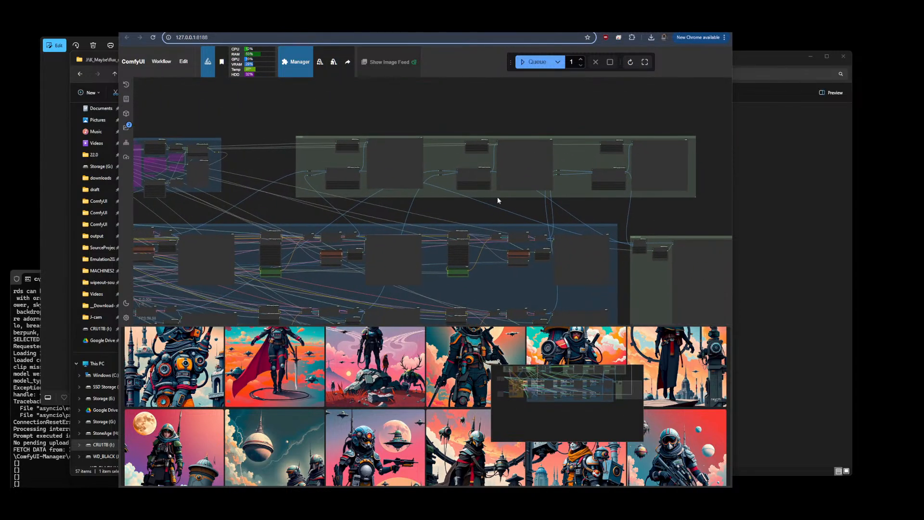
pyautogui.moveTo(489, 285); pyautogui.dragTo(497, 234)
pyautogui.scroll(14, 444, 189)
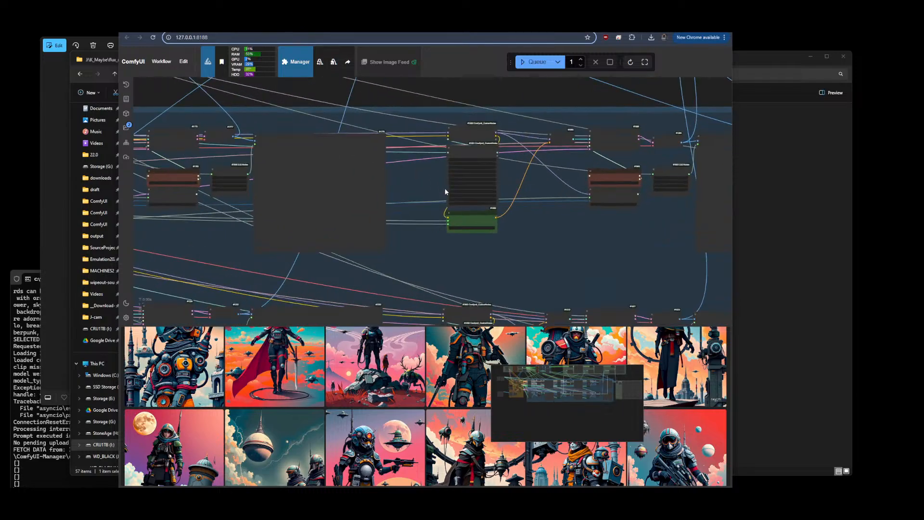
pyautogui.moveTo(580, 270); pyautogui.dragTo(486, 380)
pyautogui.scroll(-13, 501, 330)
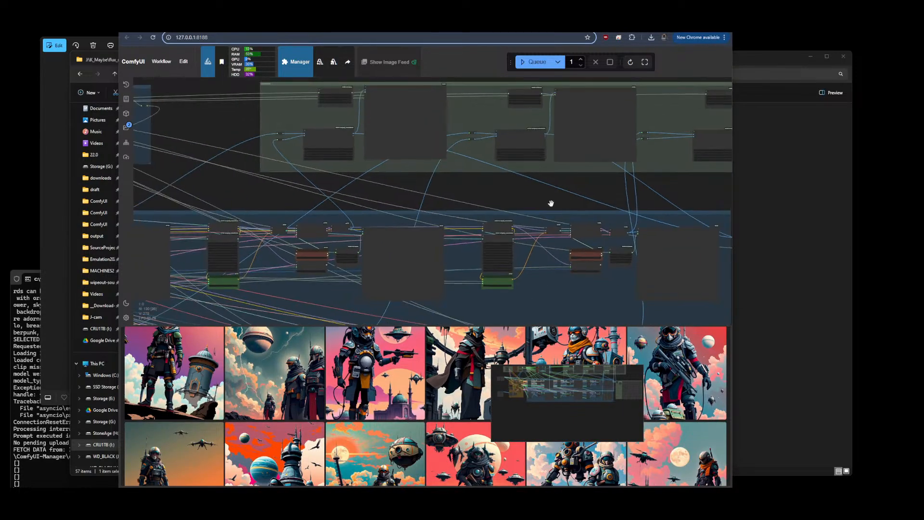
pyautogui.moveTo(555, 198); pyautogui.dragTo(333, 263)
pyautogui.scroll(13, 440, 194)
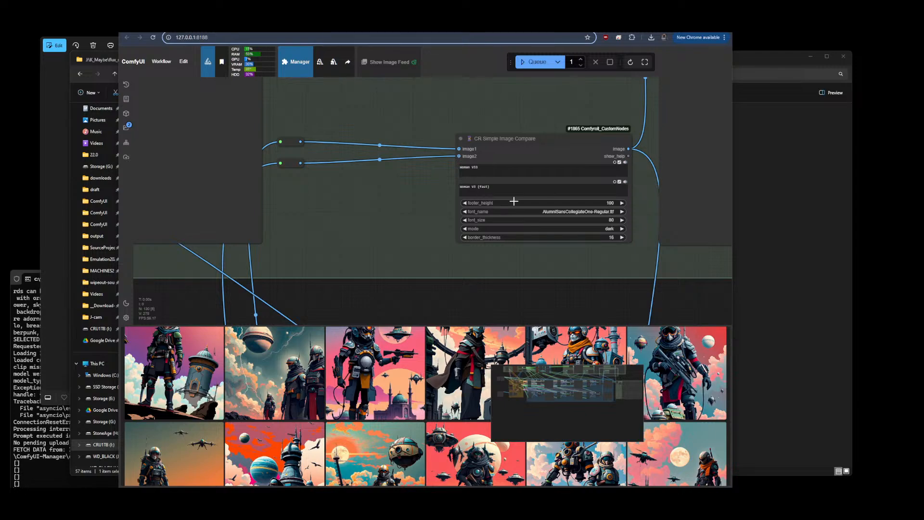
pyautogui.click(497, 171)
pyautogui.press('BackSpace')
pyautogui.doubleClick(475, 186)
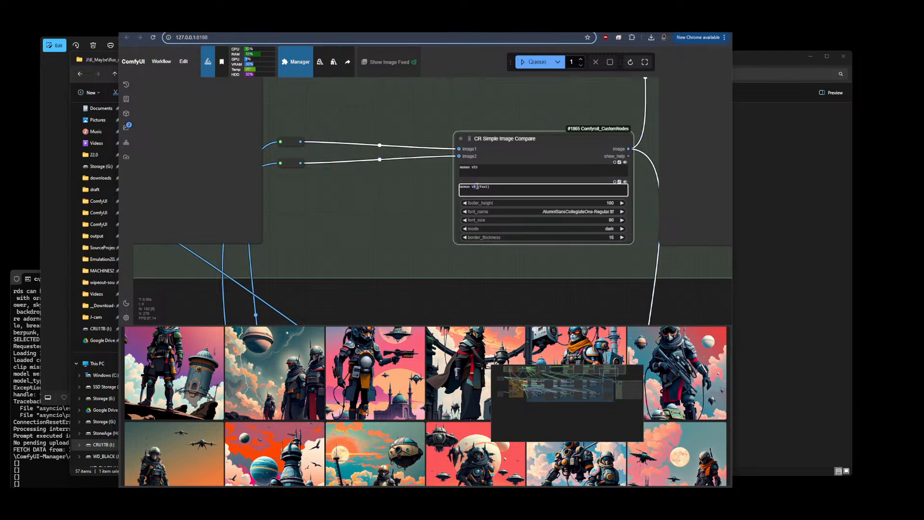
pyautogui.write('V65')
pyautogui.click(471, 166)
pyautogui.hotkey('ctrl', 'BackSpace')
pyautogui.moveTo(472, 186); pyautogui.dragTo(444, 183)
pyautogui.press('BackSpace')
# Delete the woman prefix from the labels of the next CR Simple Image Compare node
pyautogui.scroll(-3, 644, 203)
pyautogui.moveTo(269, 256); pyautogui.dragTo(618, 272)
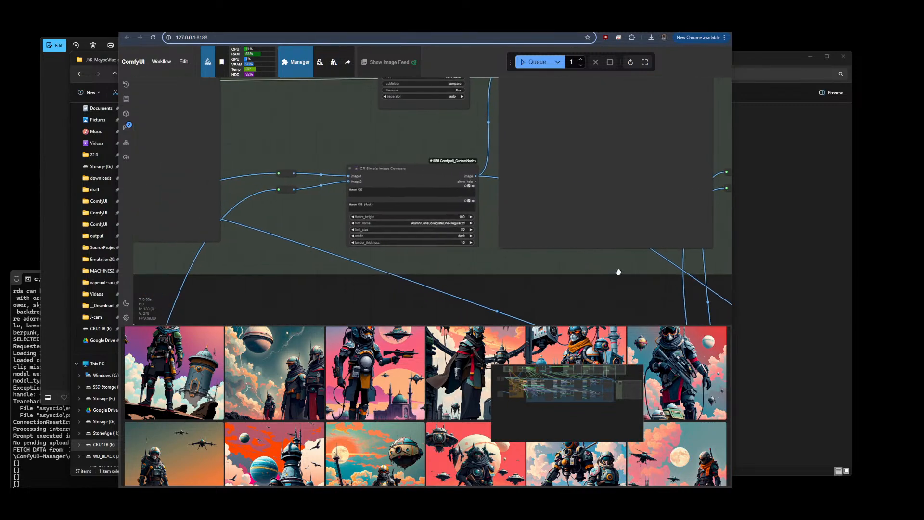
pyautogui.moveTo(353, 188)
pyautogui.mouseDown()
pyautogui.moveTo(333, 188)
pyautogui.moveTo(344, 203)
pyautogui.mouseUp()
pyautogui.press('BackSpace')
pyautogui.press('BackSpace')
# Remove the Woman prefix from both labels of the #1830 CR Simple Image Compare node
pyautogui.scroll(-6, 494, 211)
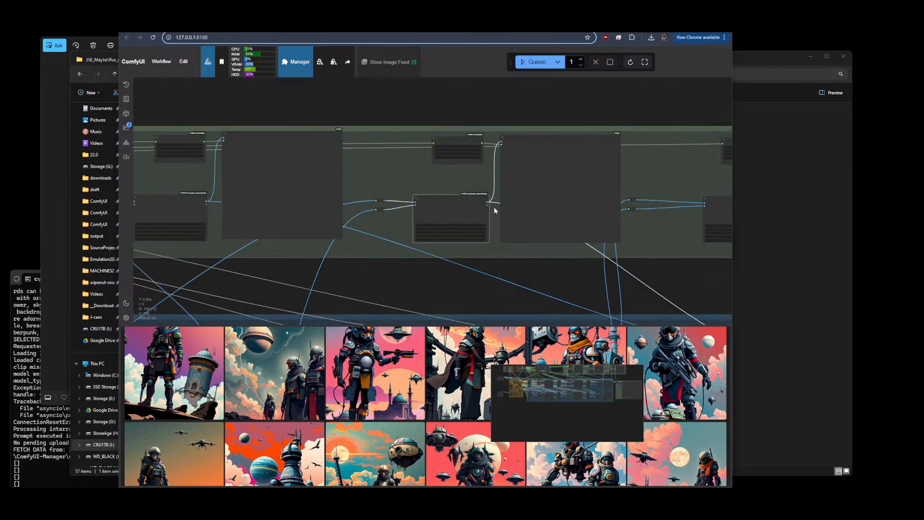
pyautogui.moveTo(289, 259); pyautogui.dragTo(524, 274)
pyautogui.scroll(6, 356, 215)
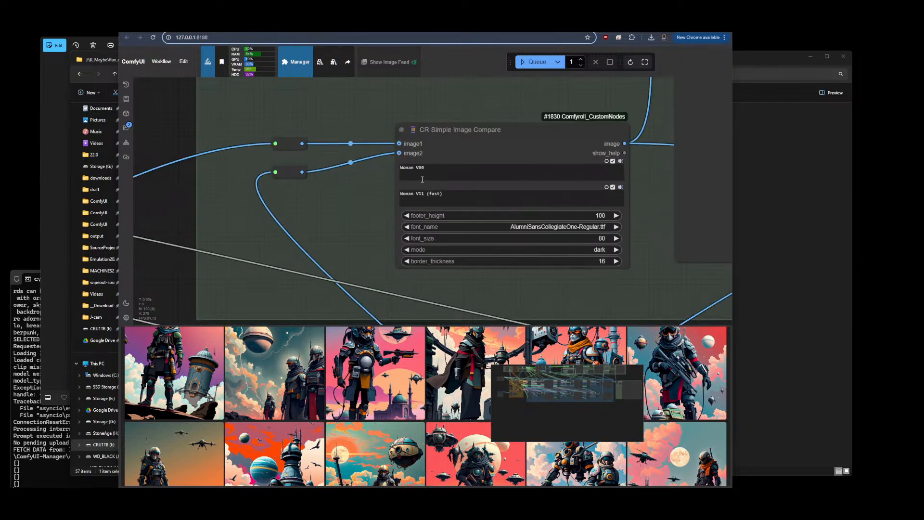
pyautogui.moveTo(414, 168); pyautogui.dragTo(382, 197)
pyautogui.press('BackSpace')
pyautogui.press('BackSpace')
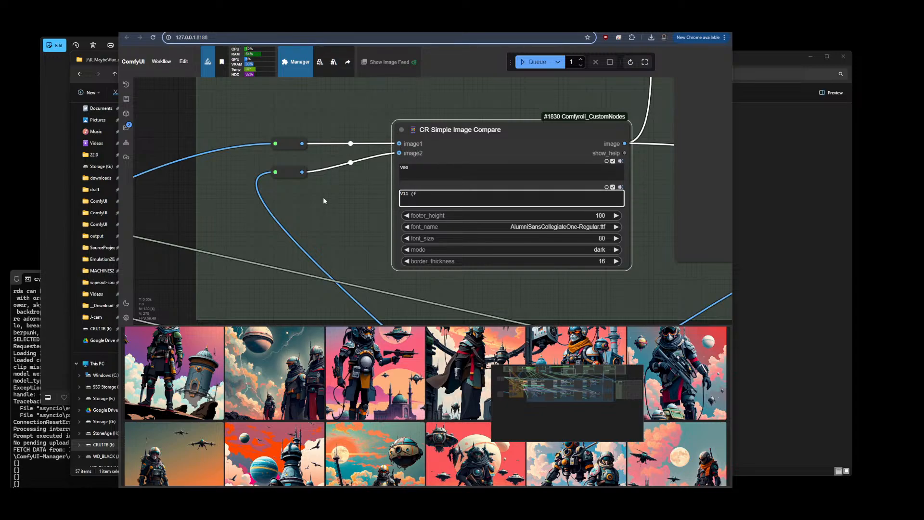
# Trim the prefix from the second label of the #1836 CR Simple Image Compare node
pyautogui.scroll(-15, 279, 208)
pyautogui.scroll(12, 638, 216)
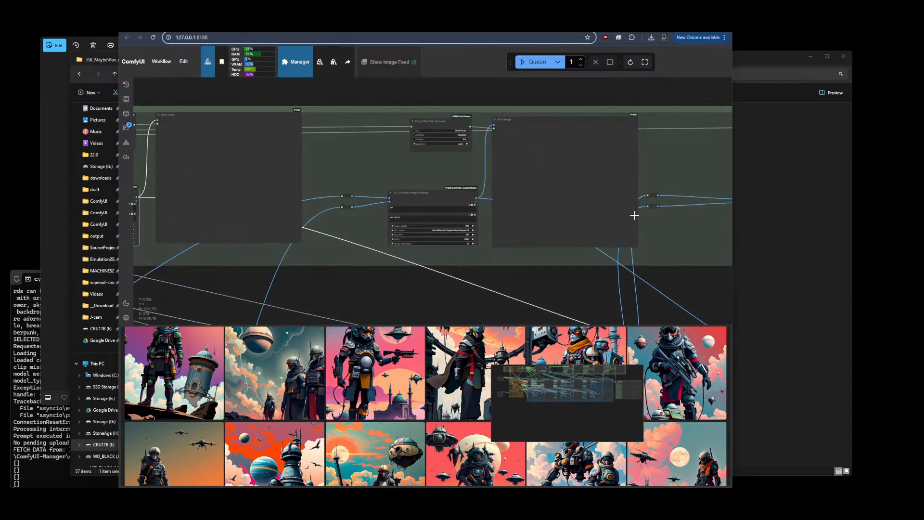
pyautogui.click(272, 200)
pyautogui.press('BackSpace')
pyautogui.press('BackSpace')
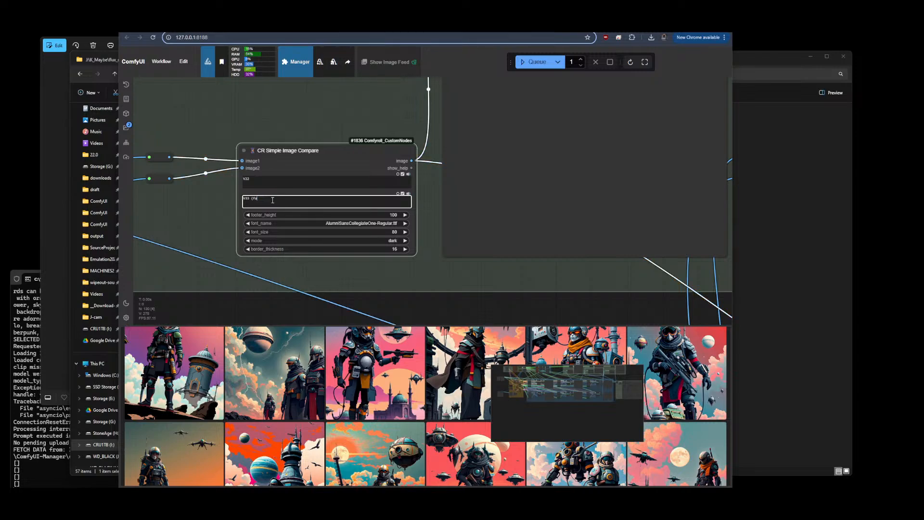
# Trim the prefix from the second label of the last CR Simple Image Compare node and deselect it
pyautogui.scroll(-5, 207, 219)
pyautogui.scroll(3, 475, 232)
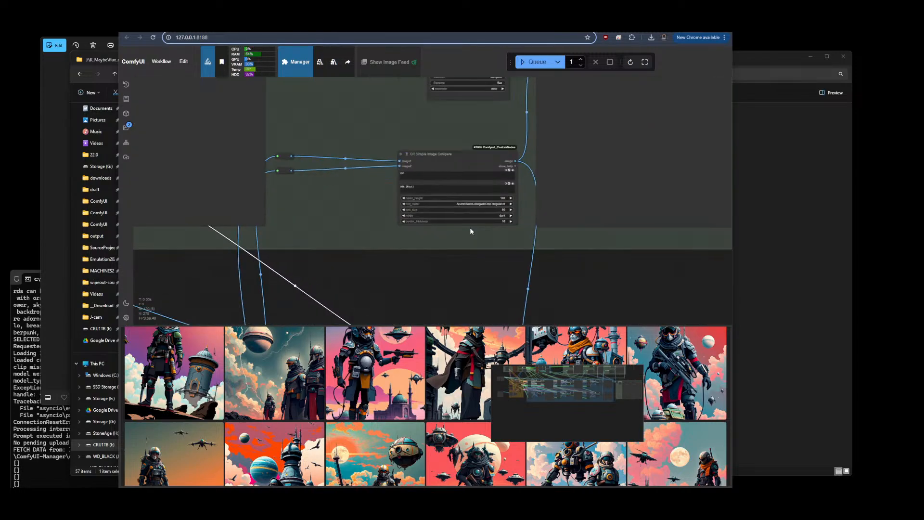
pyautogui.click(423, 187)
pyautogui.press('BackSpace')
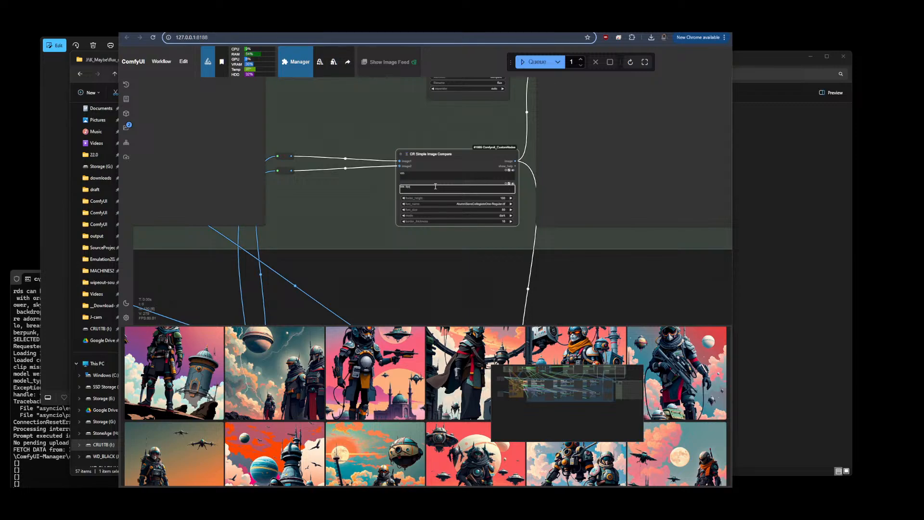
pyautogui.moveTo(412, 187); pyautogui.dragTo(426, 187)
pyautogui.click(501, 269)
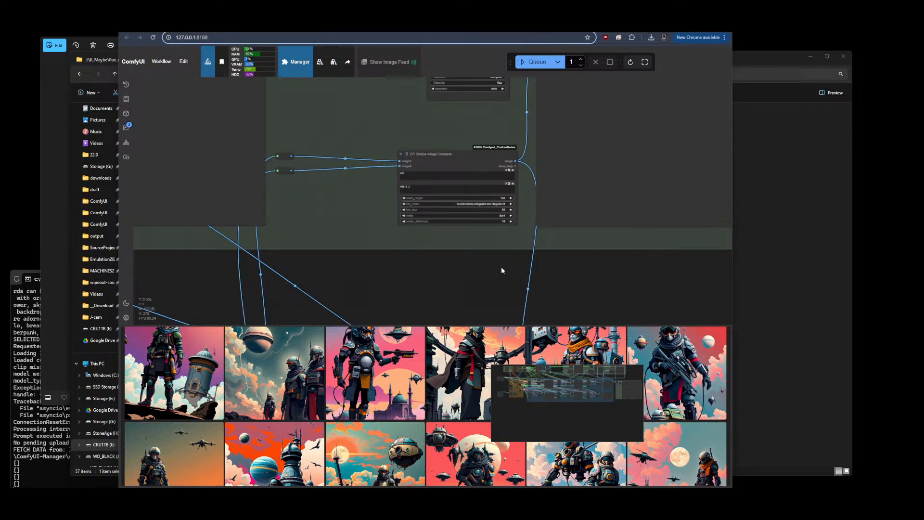
# Set the Zenkai-Prompt V2 txt_file to cybersocietyv1.txt and queue the workflow
pyautogui.scroll(-5, 549, 264)
pyautogui.moveTo(443, 213); pyautogui.dragTo(558, 94)
pyautogui.scroll(2, 273, 163)
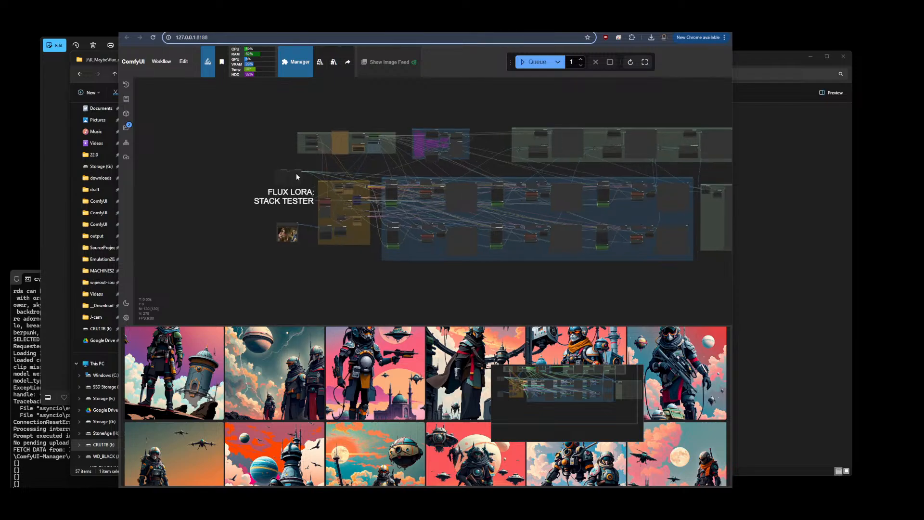
pyautogui.scroll(8, 459, 124)
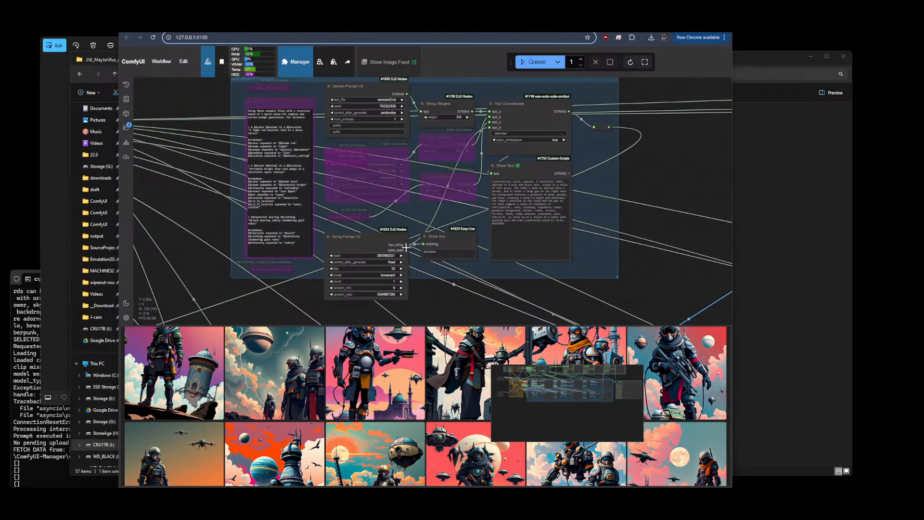
pyautogui.click(380, 98)
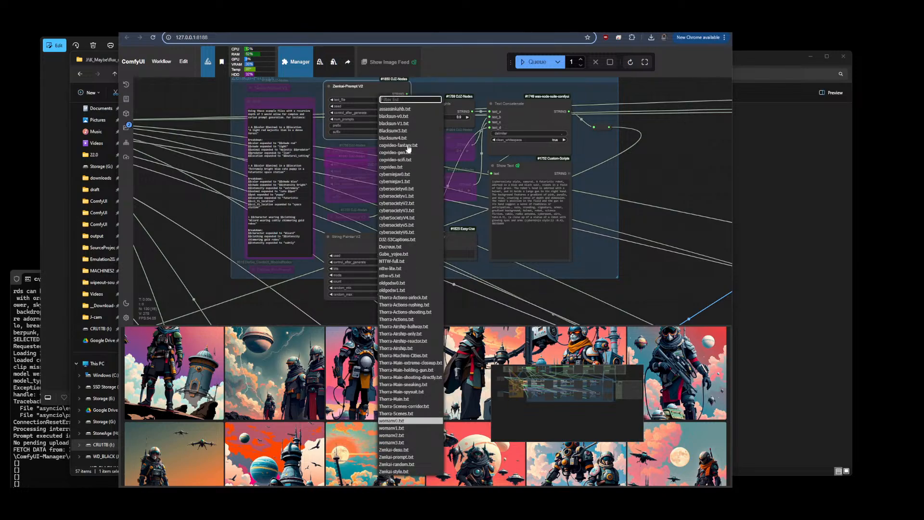
pyautogui.click(402, 234)
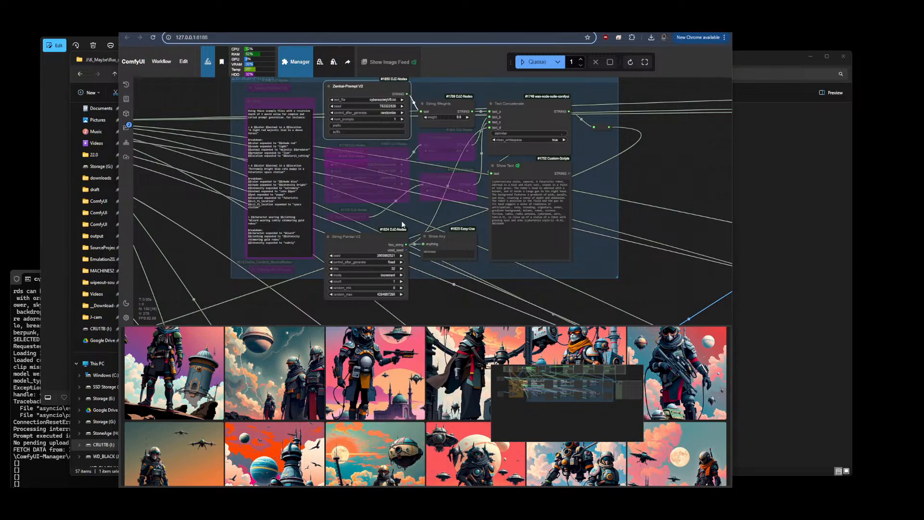
pyautogui.click(378, 99)
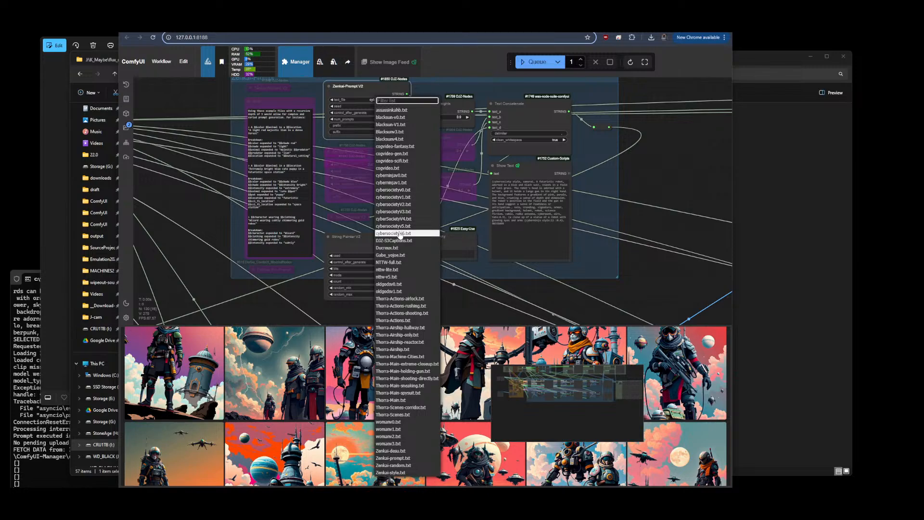
pyautogui.click(393, 189)
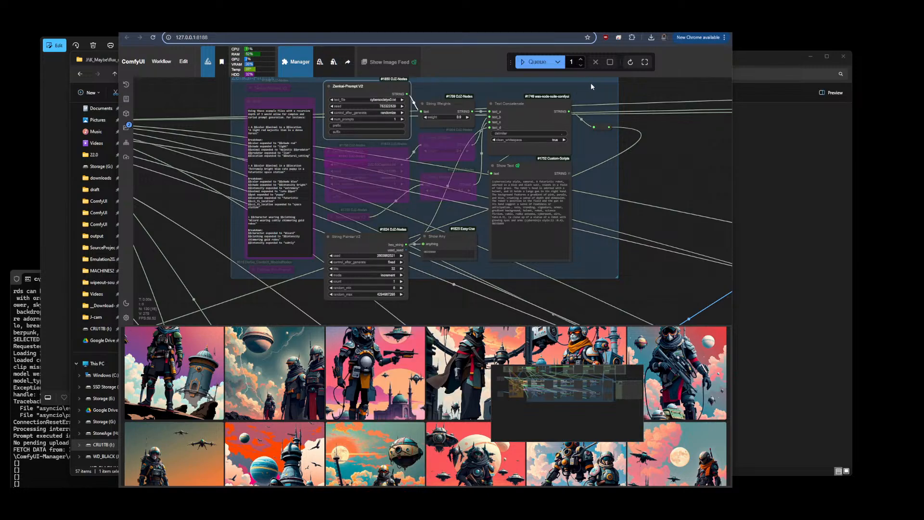
pyautogui.click(541, 65)
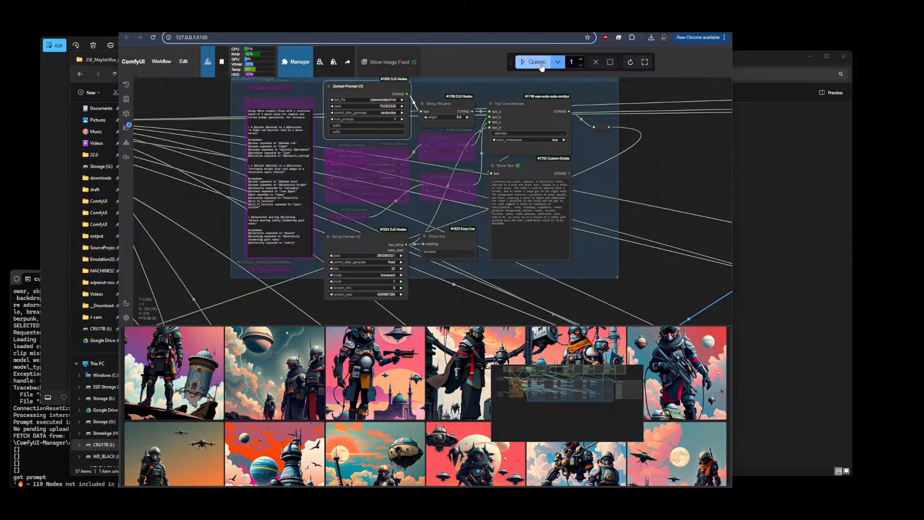
# Switch the Zenkai-Prompt V2 txt_file to cybersocietyv6.txt and queue another run
pyautogui.click(380, 98)
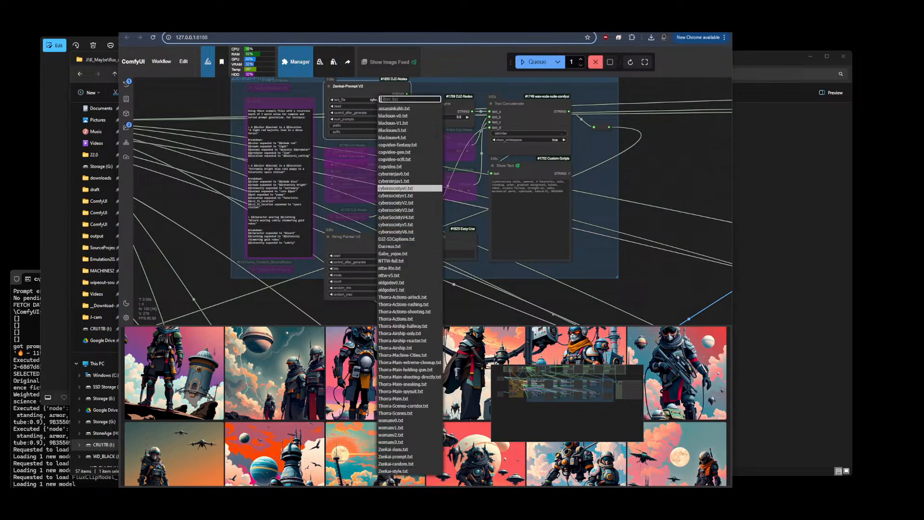
pyautogui.click(397, 232)
pyautogui.click(535, 63)
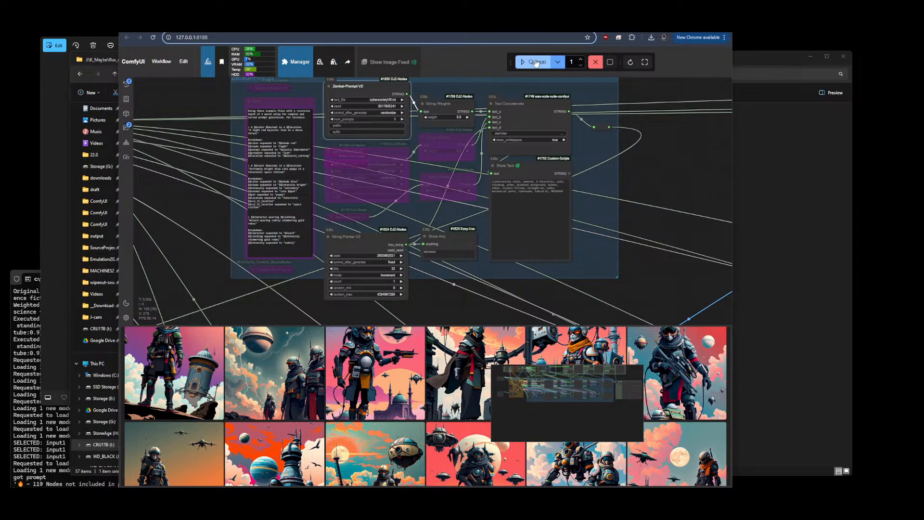
# Queue the workflow for another generation run
pyautogui.click(535, 62)
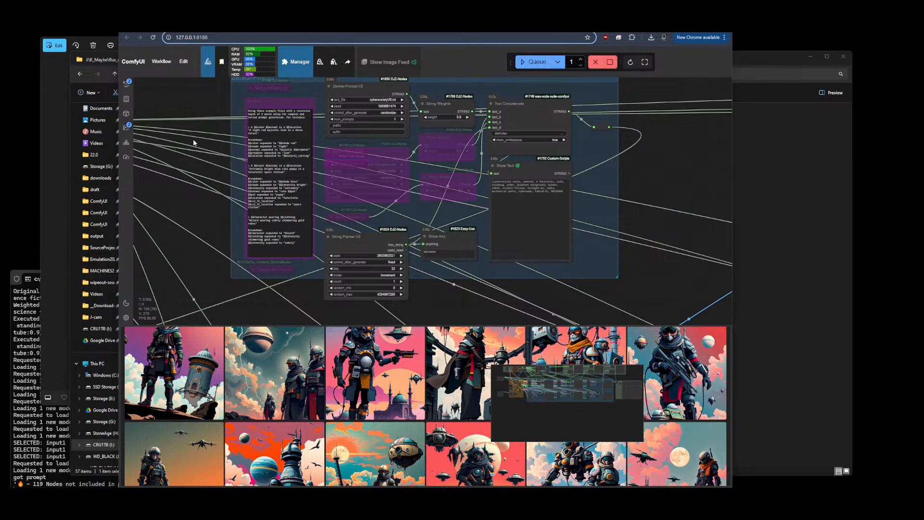
pyautogui.scroll(-5, 193, 143)
pyautogui.moveTo(191, 151); pyautogui.dragTo(264, 178)
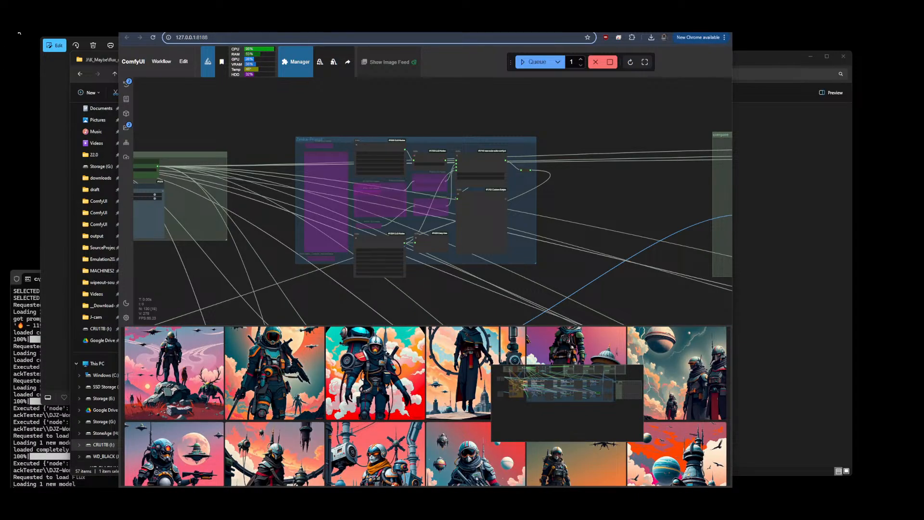
# Inspect the generated previews across the LoRA stack tester's sampler groups
pyautogui.scroll(-5, 153, 102)
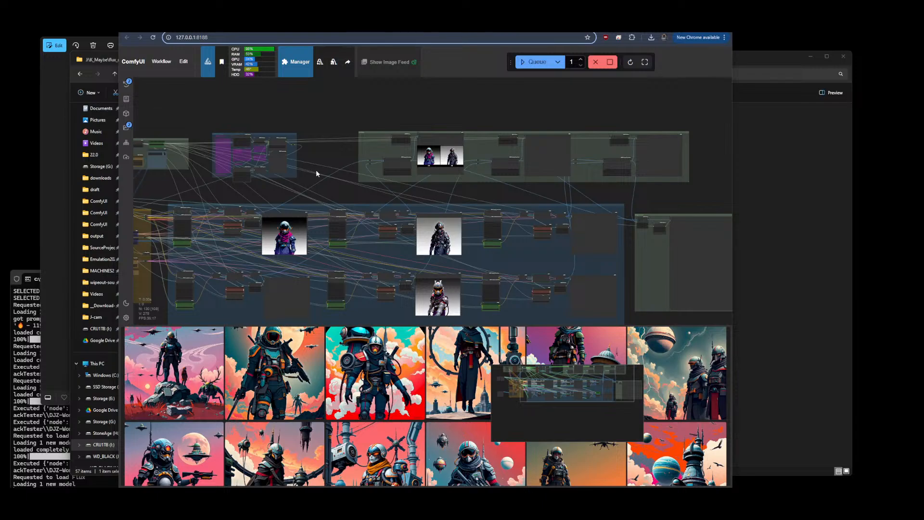
pyautogui.moveTo(544, 184); pyautogui.dragTo(567, 169)
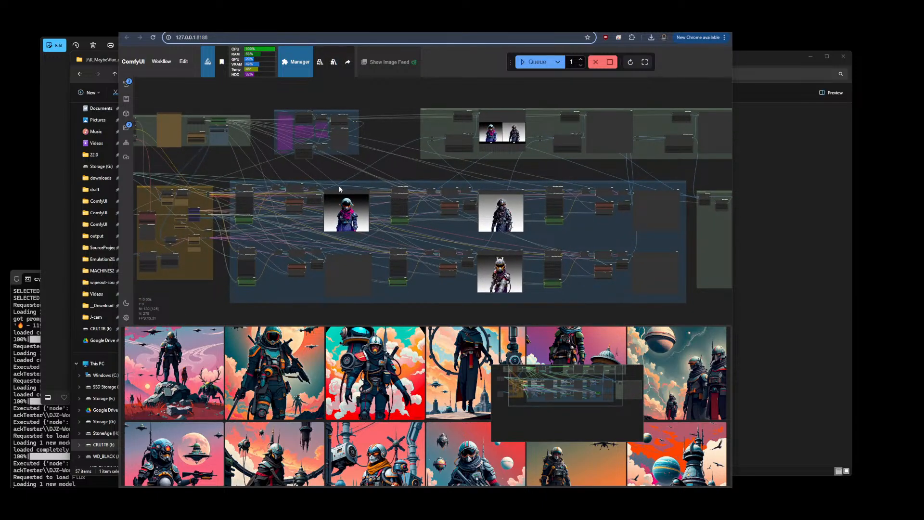
pyautogui.scroll(10, 337, 192)
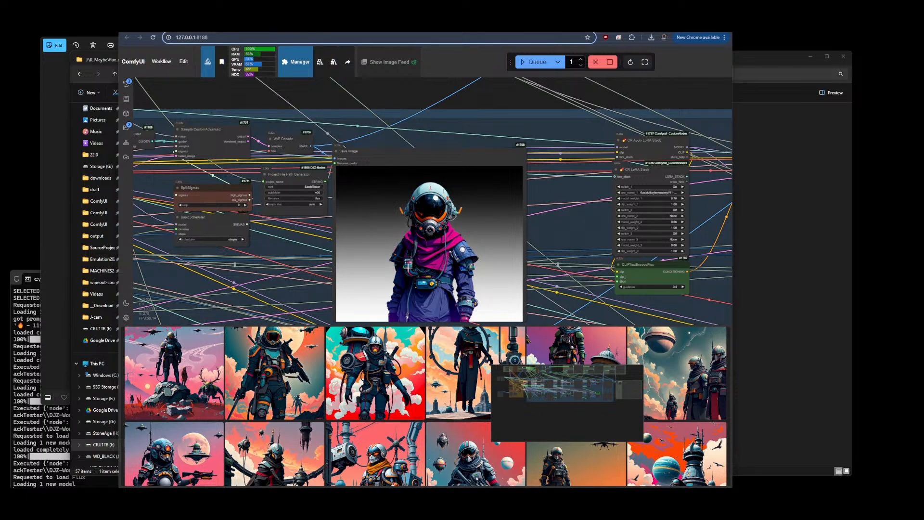
pyautogui.scroll(3, 405, 301)
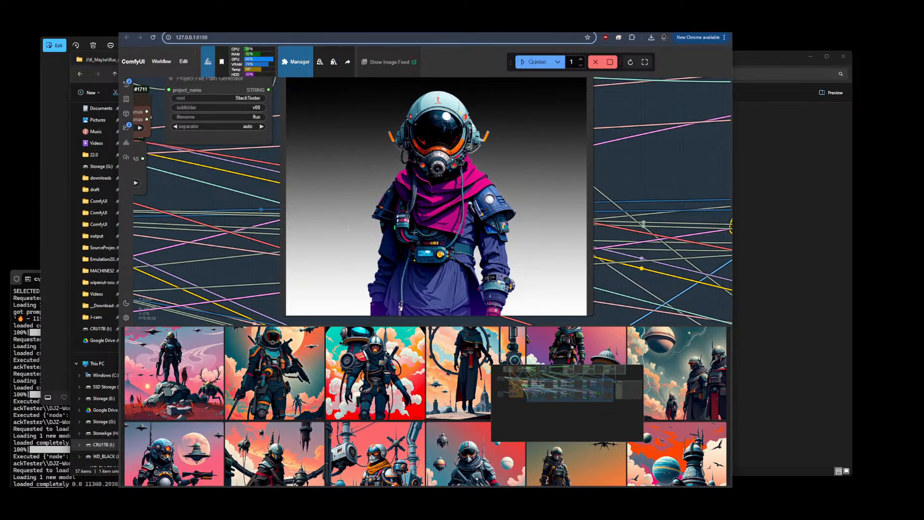
pyautogui.scroll(-10, 227, 223)
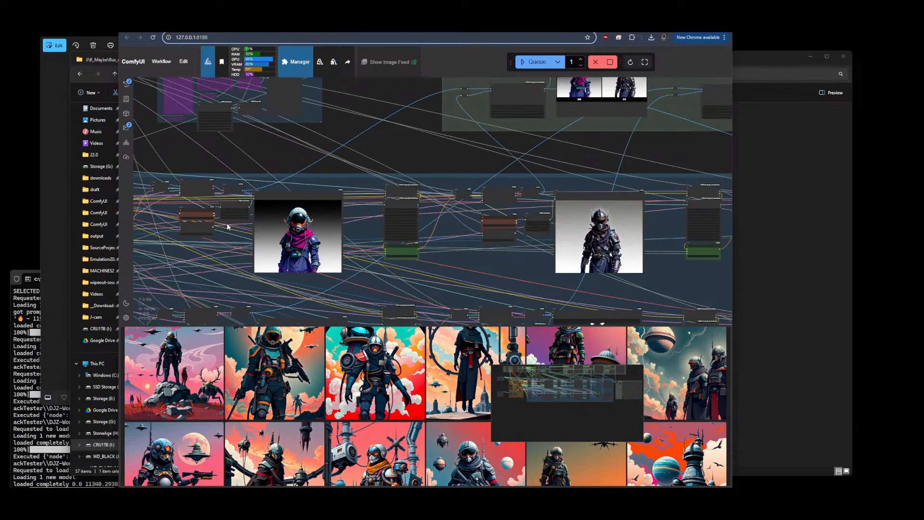
pyautogui.moveTo(582, 281); pyautogui.dragTo(447, 267)
pyautogui.scroll(8, 463, 211)
pyautogui.scroll(4, 464, 211)
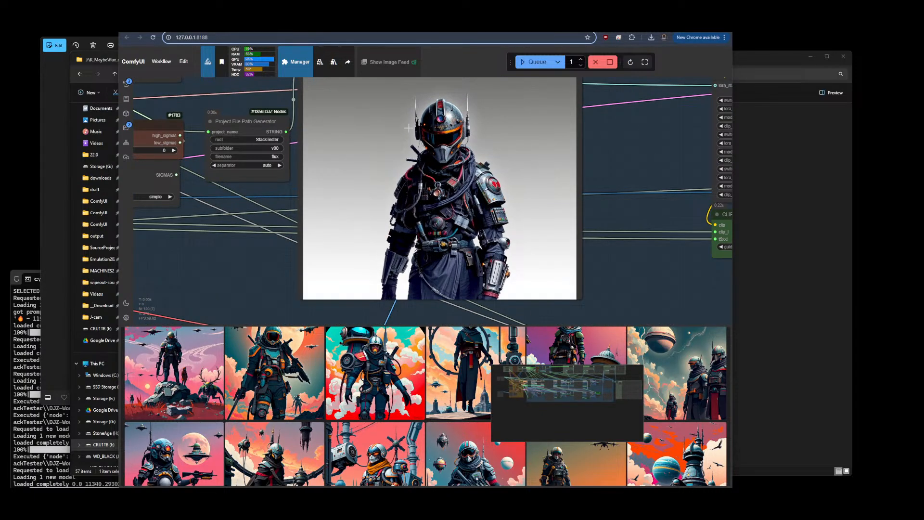
pyautogui.scroll(-8, 471, 192)
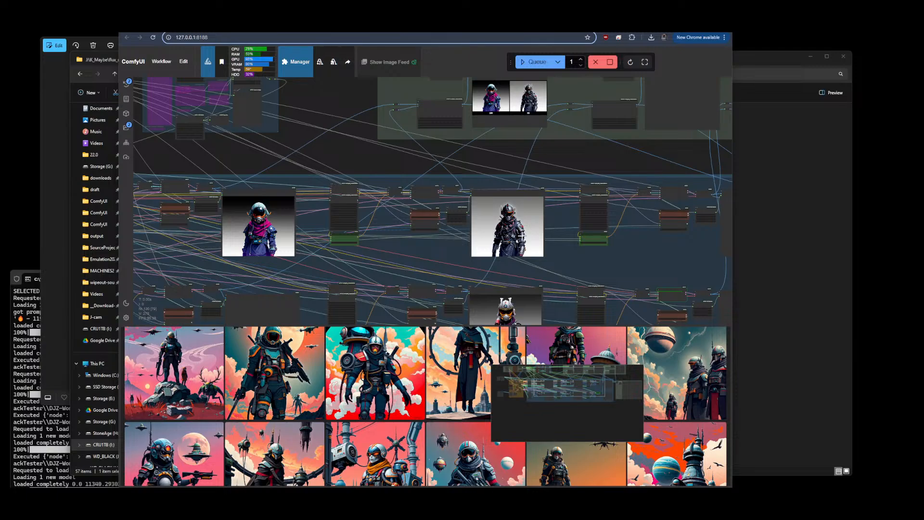
pyautogui.moveTo(563, 274); pyautogui.dragTo(553, 159)
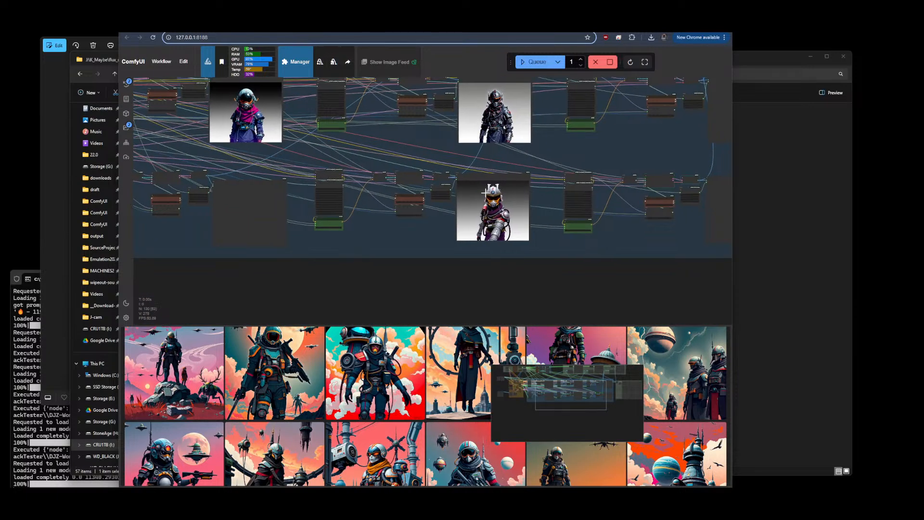
pyautogui.scroll(5, 470, 181)
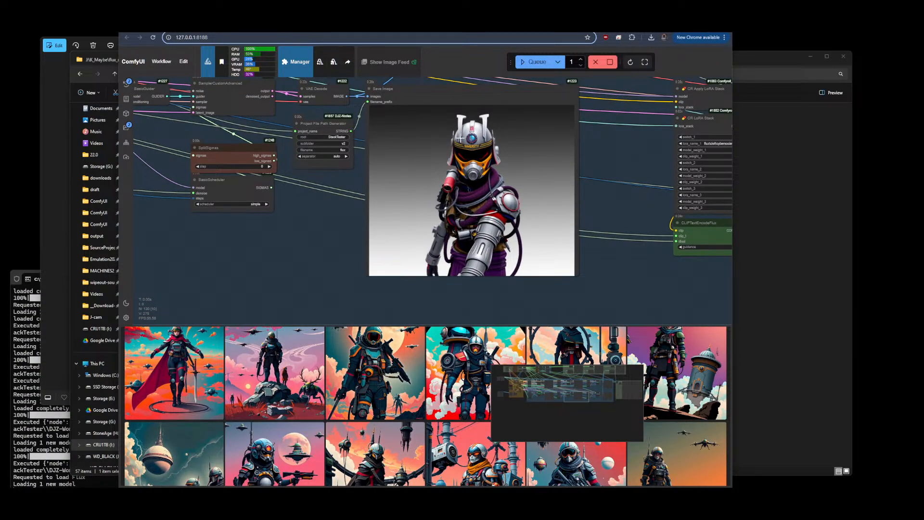
pyautogui.scroll(3, 458, 137)
pyautogui.scroll(-10, 459, 137)
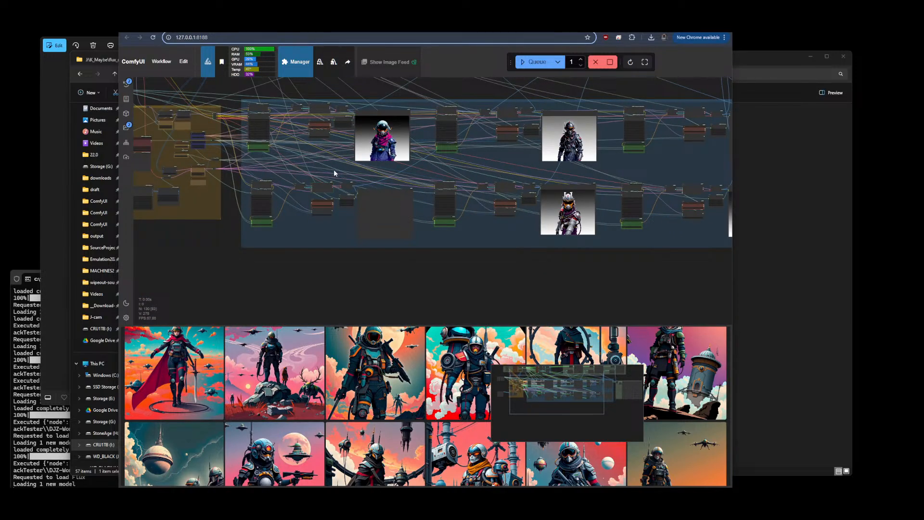
pyautogui.scroll(-6, 303, 154)
pyautogui.scroll(3, 302, 152)
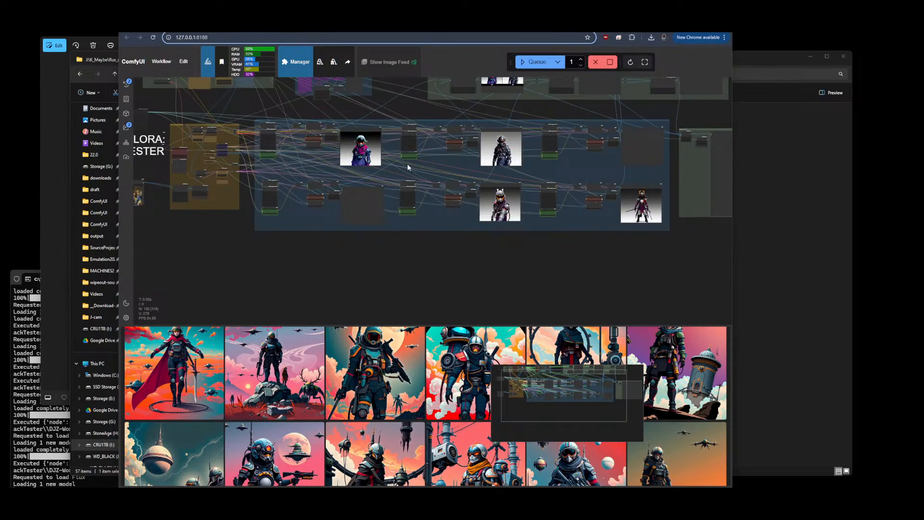
pyautogui.scroll(2, 376, 366)
pyautogui.scroll(3, 376, 365)
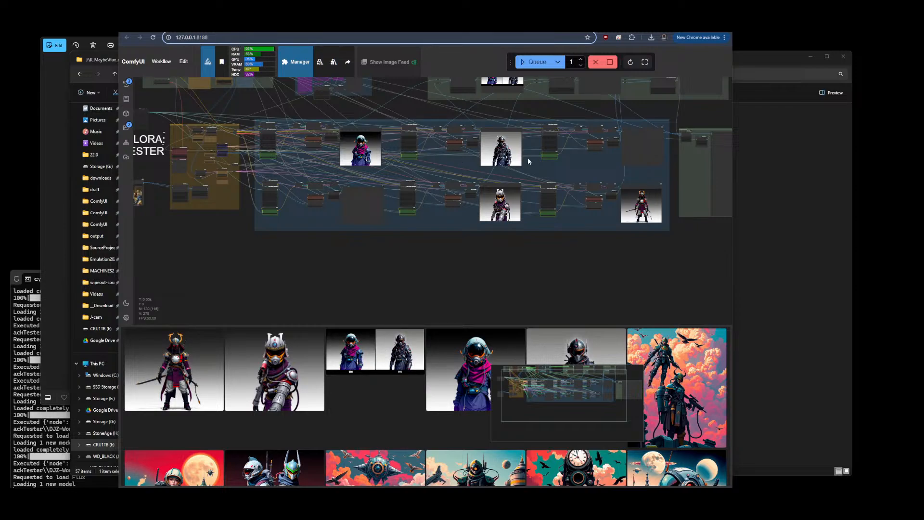
# Zoom in on individual Save Image previews to examine each LoRA version's output
pyautogui.scroll(10, 650, 188)
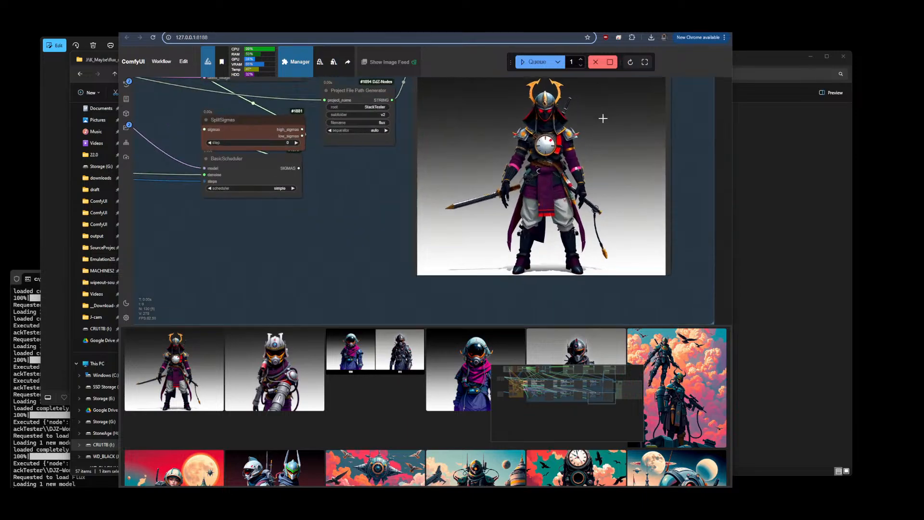
pyautogui.scroll(-4, 583, 132)
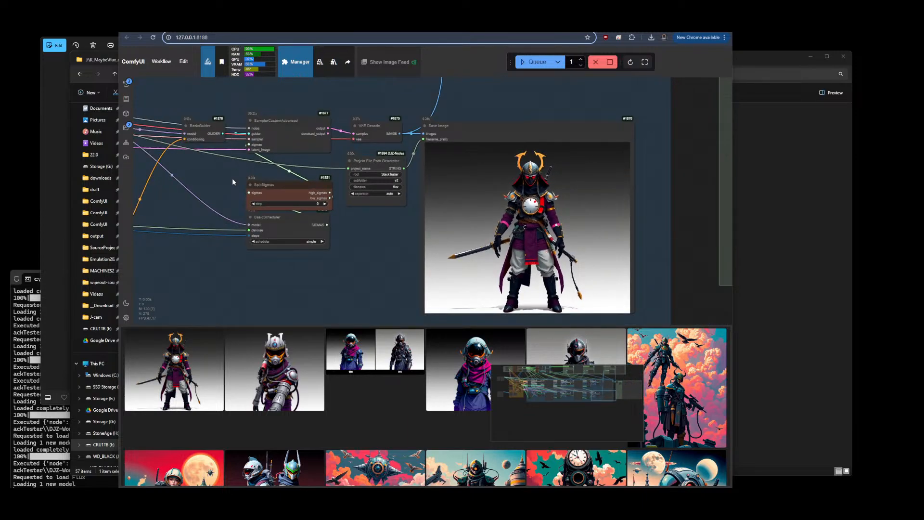
pyautogui.moveTo(206, 273); pyautogui.dragTo(150, 249)
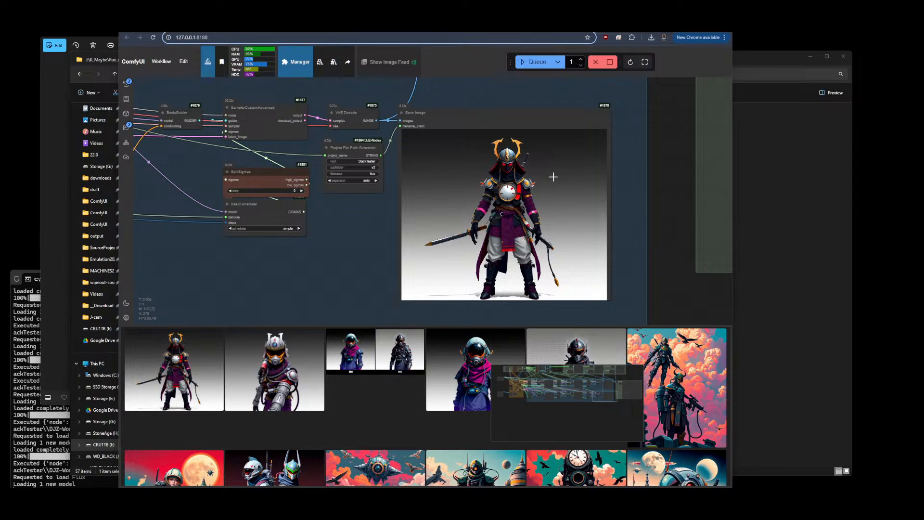
pyautogui.scroll(2, 555, 176)
pyautogui.scroll(-9, 565, 296)
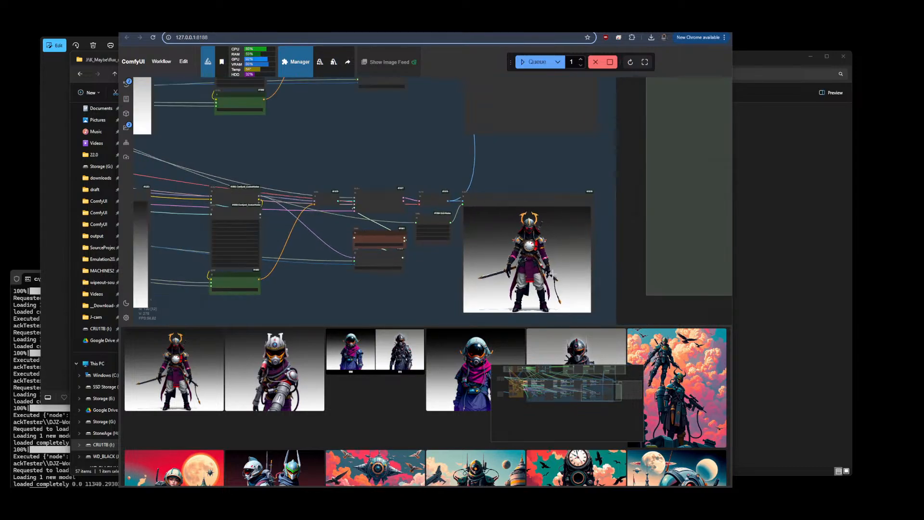
pyautogui.moveTo(447, 174); pyautogui.dragTo(708, 163)
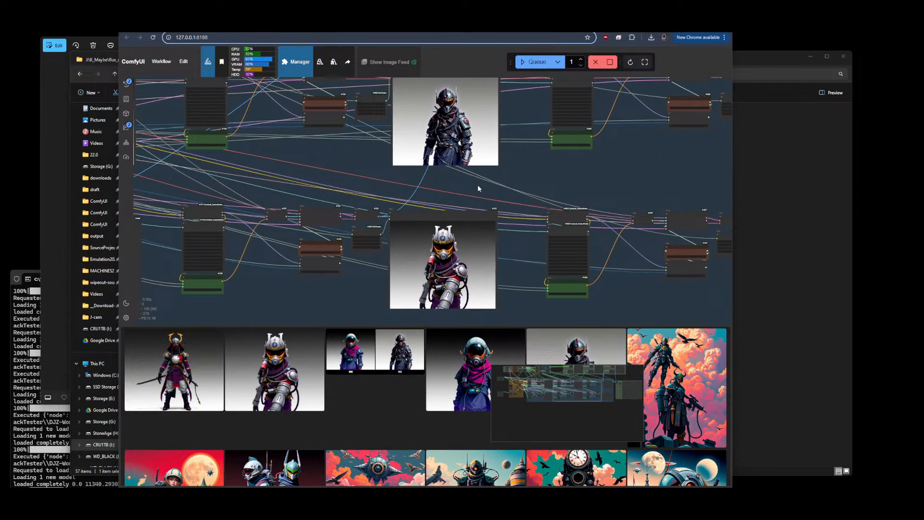
pyautogui.scroll(-2, 650, 187)
pyautogui.scroll(-1, 650, 187)
pyautogui.moveTo(328, 192); pyautogui.dragTo(462, 193)
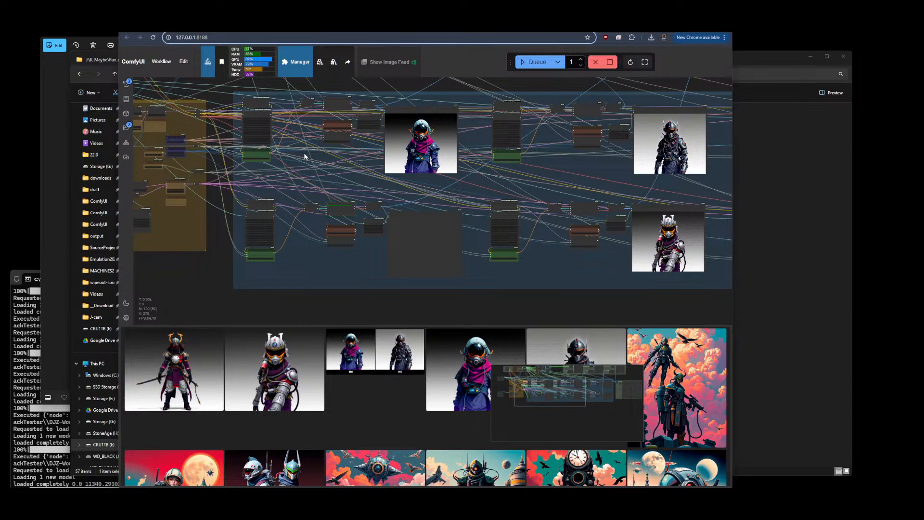
pyautogui.scroll(-8, 305, 154)
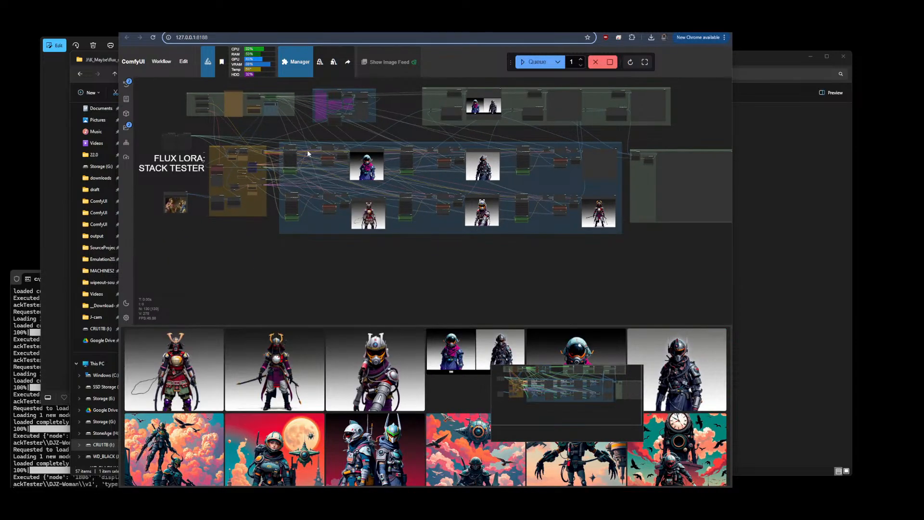
pyautogui.scroll(8, 319, 171)
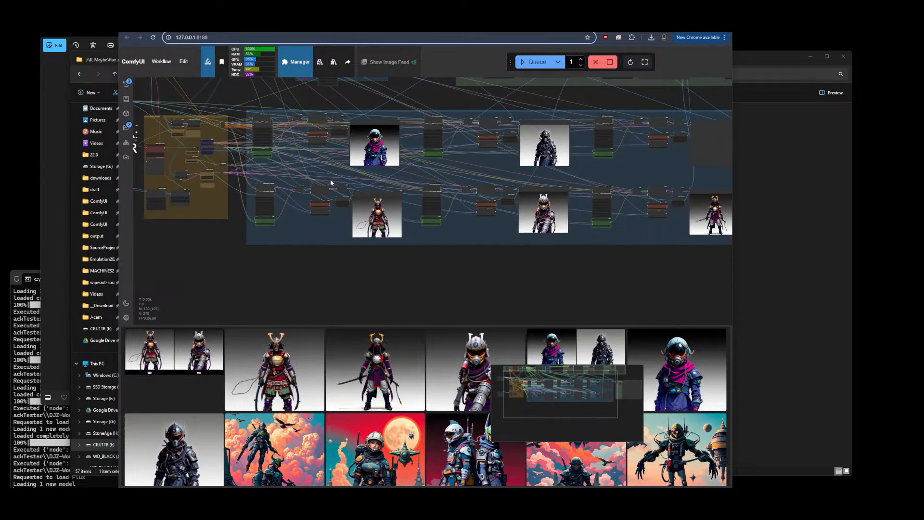
pyautogui.scroll(3, 407, 178)
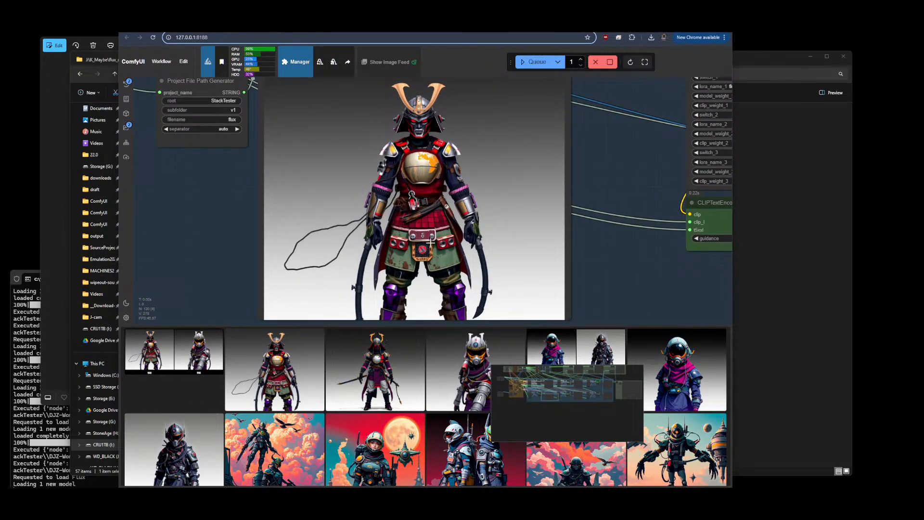
pyautogui.scroll(-6, 431, 243)
pyautogui.scroll(-2, 281, 164)
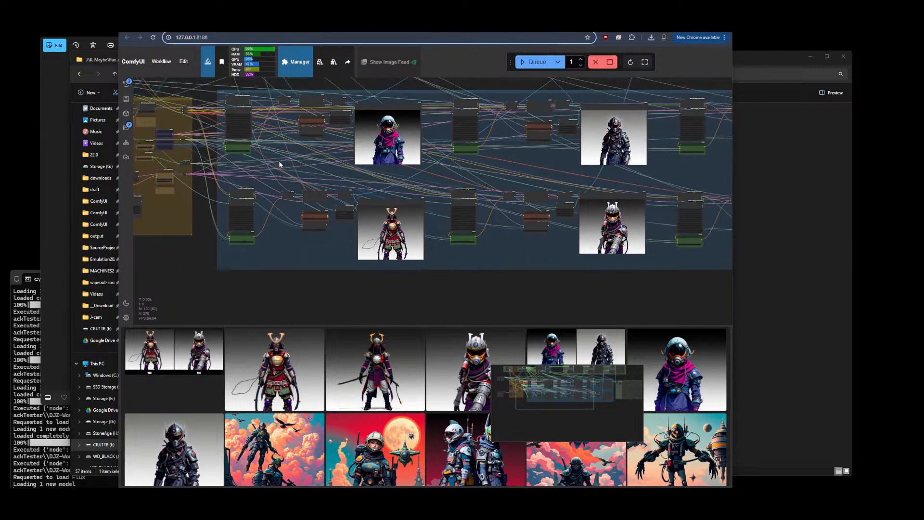
pyautogui.moveTo(540, 162); pyautogui.dragTo(329, 192)
pyautogui.scroll(-1, 271, 186)
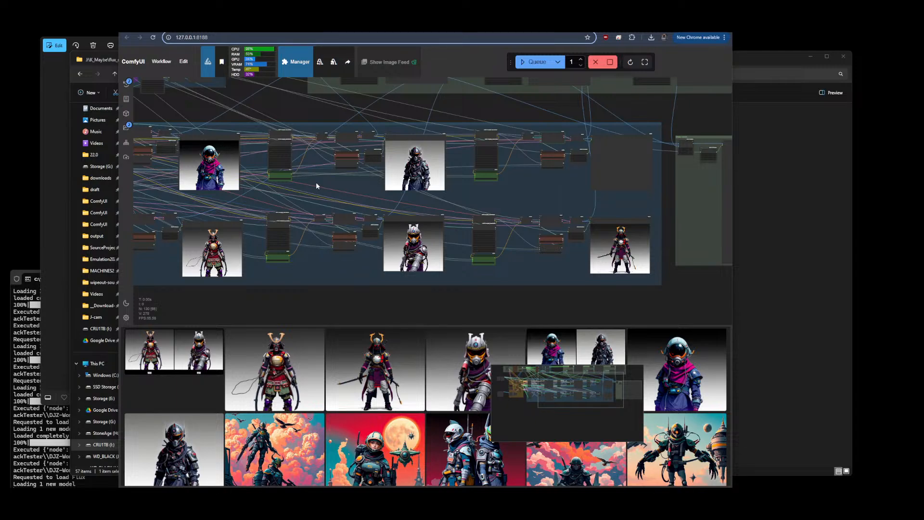
pyautogui.scroll(-3, 315, 185)
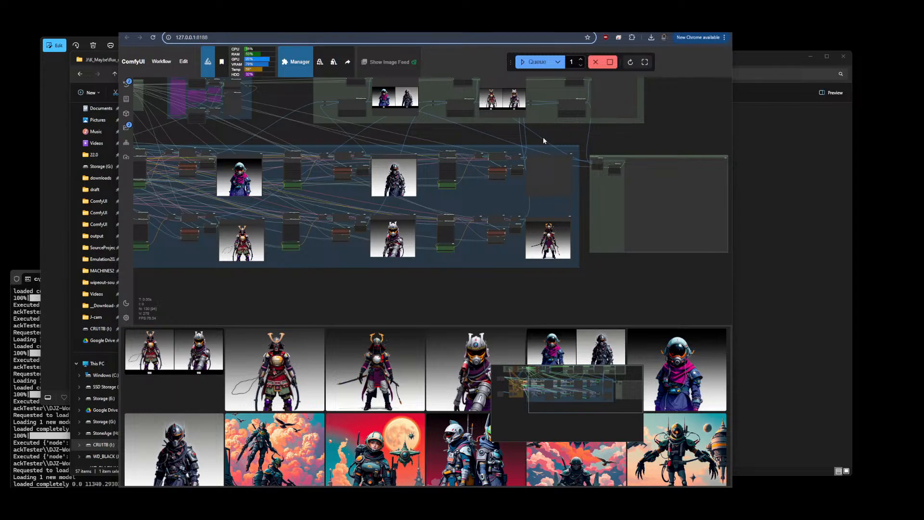
pyautogui.scroll(5, 542, 140)
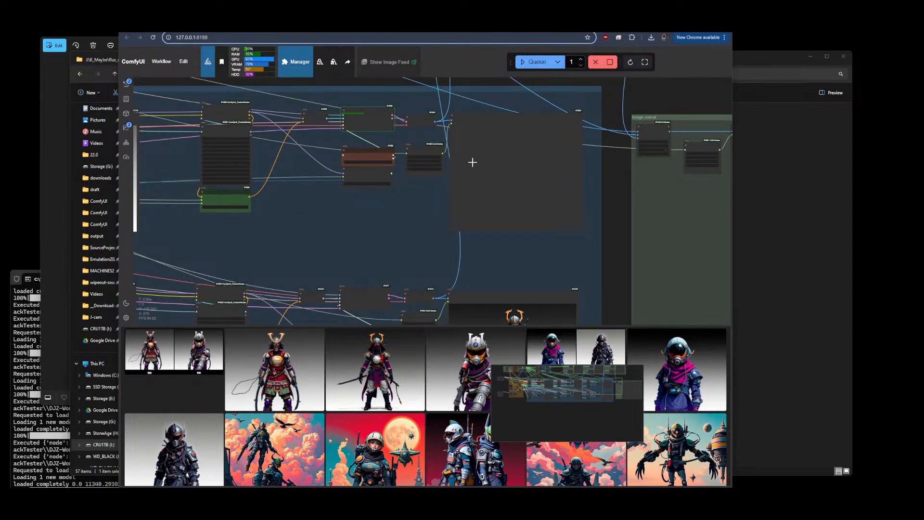
pyautogui.scroll(-5, 318, 229)
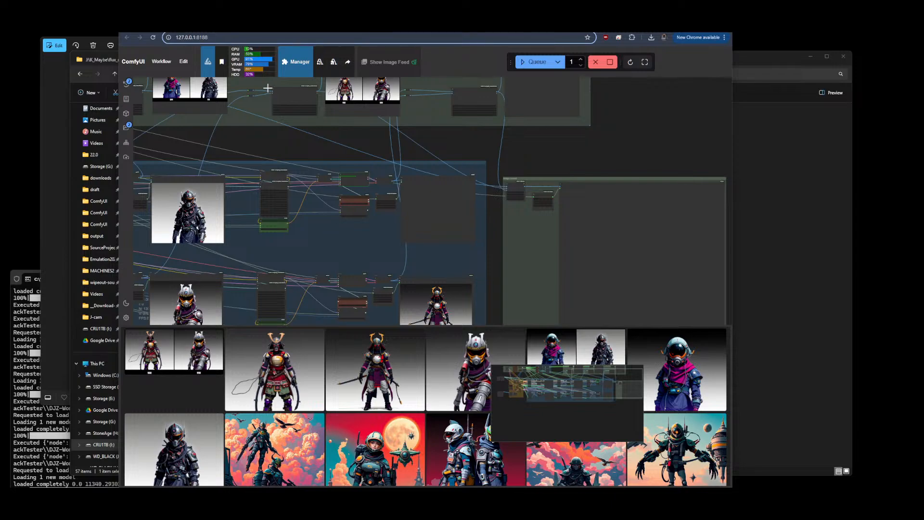
pyautogui.scroll(-2, 356, 174)
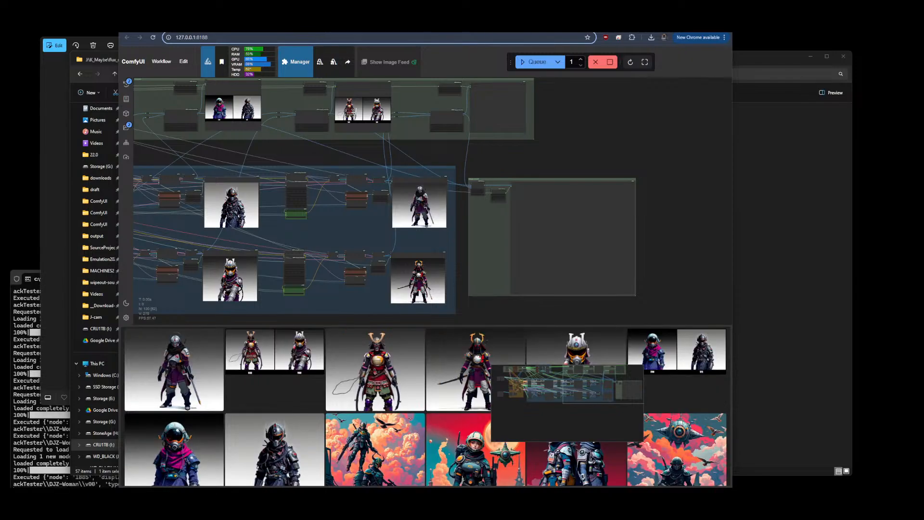
pyautogui.scroll(3, 427, 223)
pyautogui.scroll(5, 403, 185)
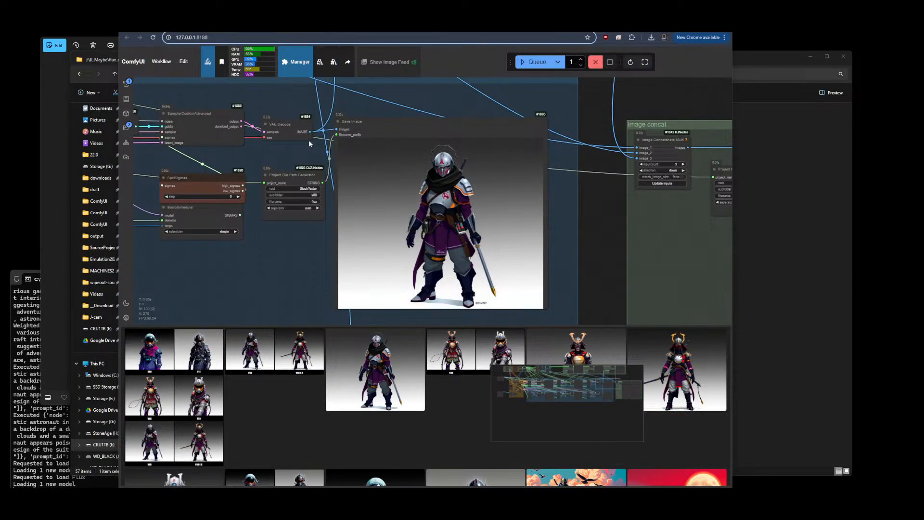
# Examine the labelled image concat grid comparing the LoRA versions side by side
pyautogui.scroll(-8, 325, 183)
pyautogui.scroll(-6, 326, 164)
pyautogui.scroll(9, 537, 211)
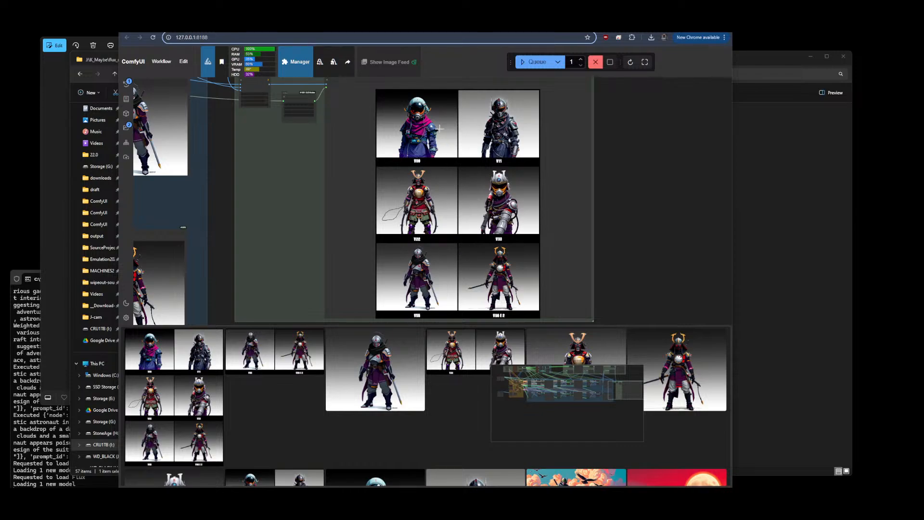
pyautogui.scroll(-6, 463, 173)
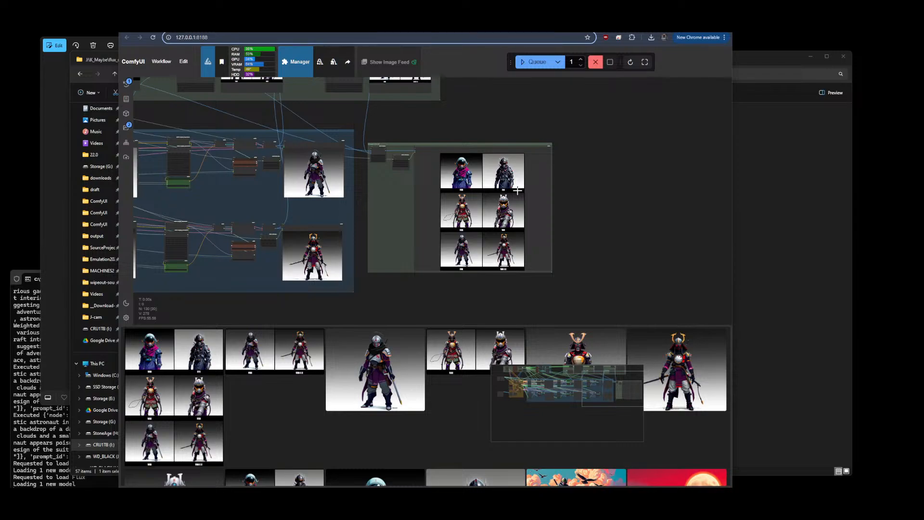
pyautogui.scroll(-2, 517, 190)
pyautogui.scroll(3, 489, 193)
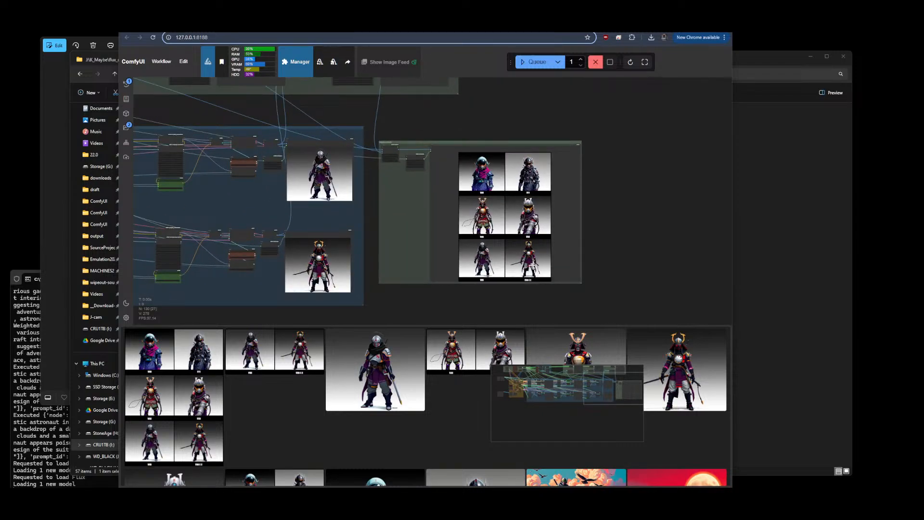
pyautogui.scroll(10, 505, 231)
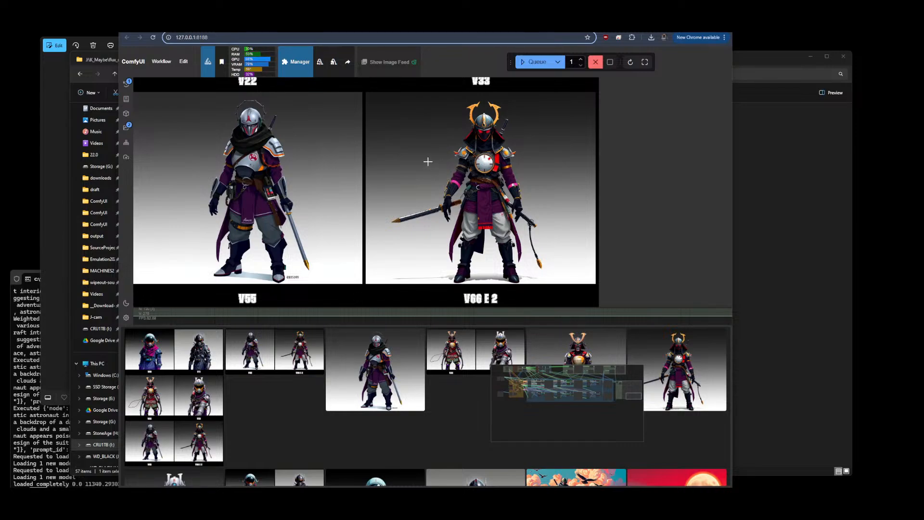
pyautogui.scroll(-5, 400, 227)
pyautogui.moveTo(650, 130); pyautogui.dragTo(684, 283)
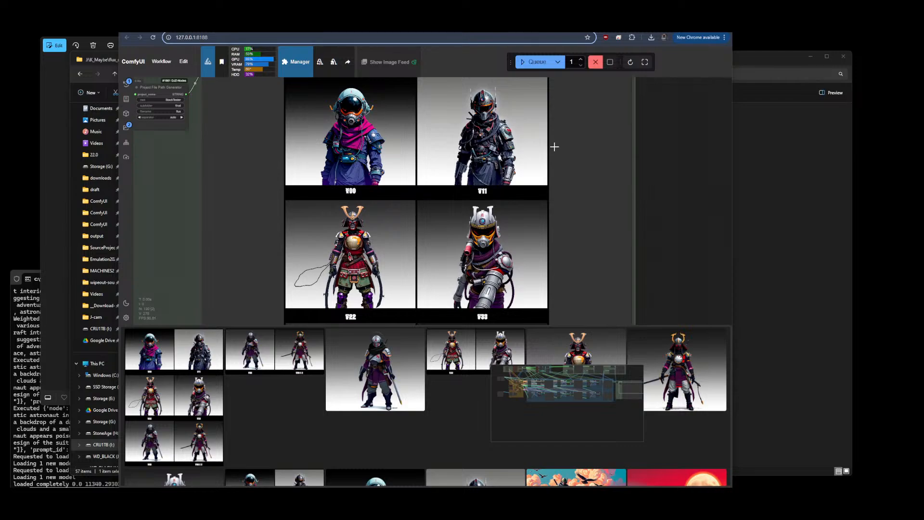
# Zoom into the labelled image concat grid to compare the V00 and V11 outputs closely
pyautogui.moveTo(664, 245); pyautogui.dragTo(674, 300)
pyautogui.scroll(8, 487, 168)
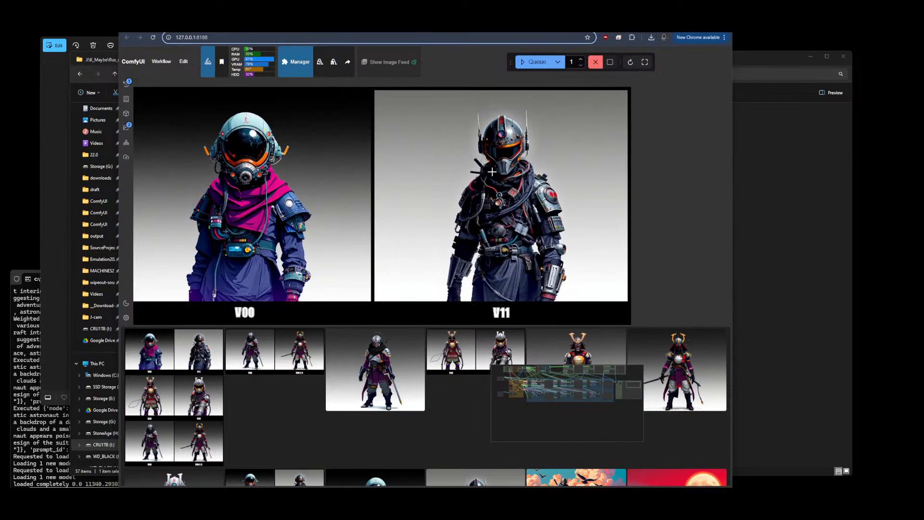
pyautogui.scroll(7, 501, 123)
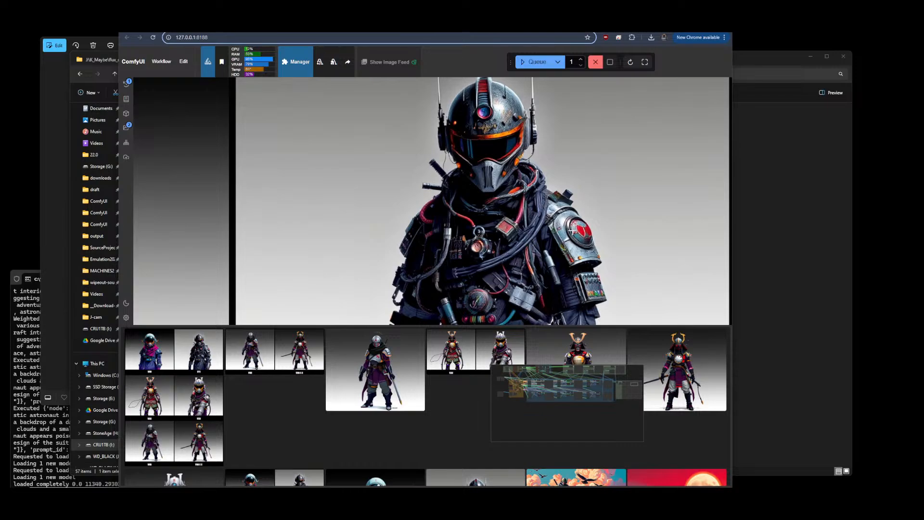
pyautogui.scroll(5, 518, 173)
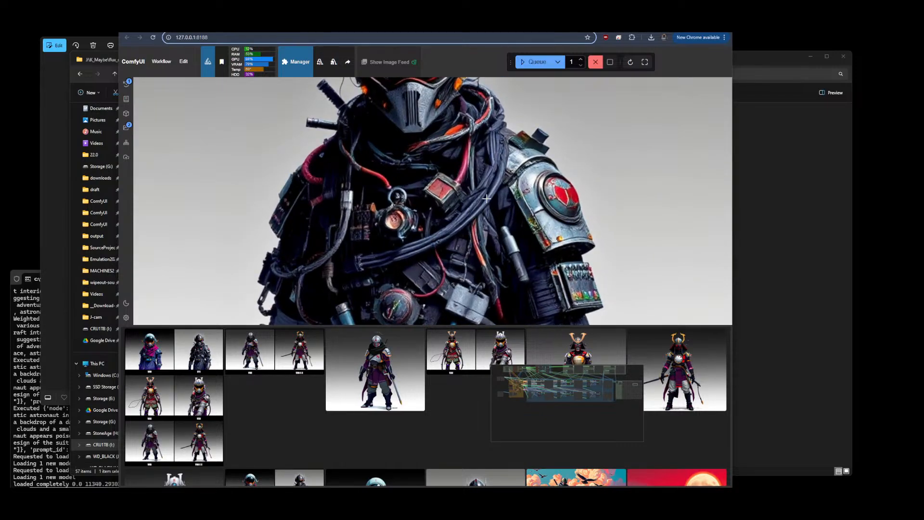
pyautogui.scroll(-10, 477, 193)
pyautogui.scroll(-1, 468, 171)
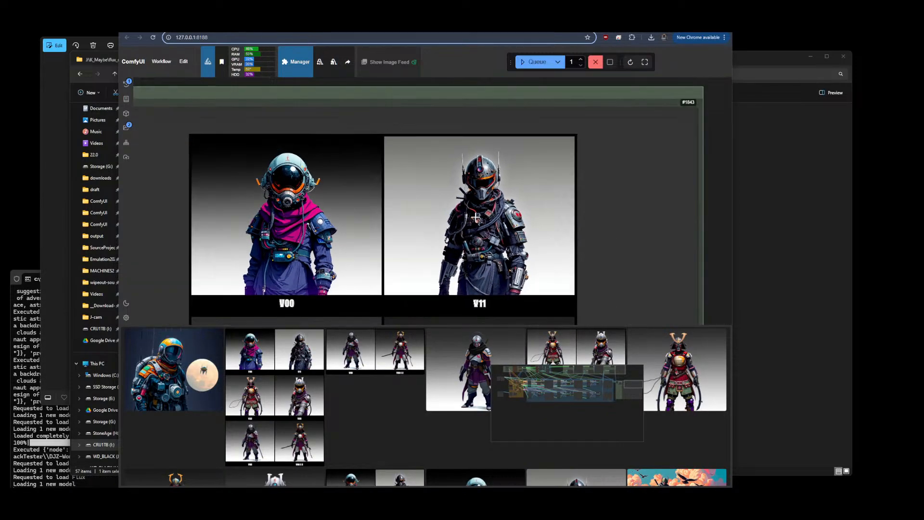
pyautogui.scroll(-6, 481, 199)
pyautogui.scroll(-7, 481, 204)
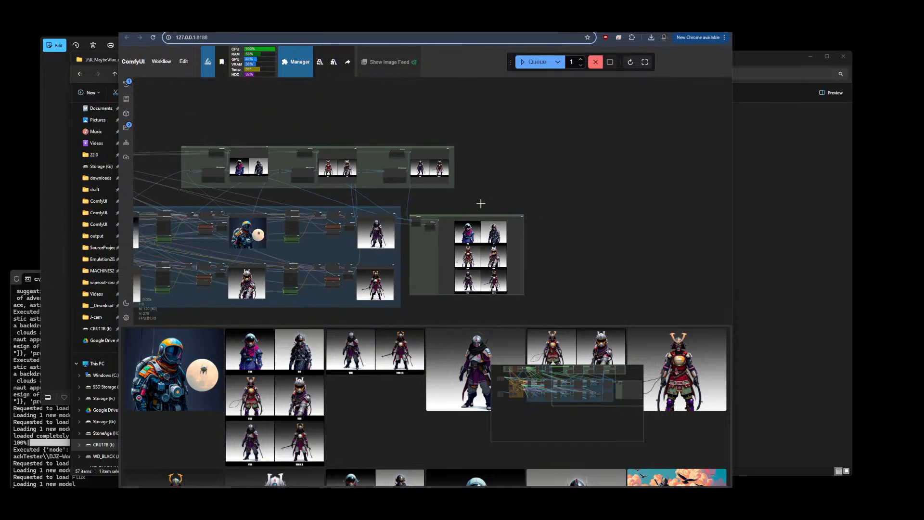
# Zoom across the sampler groups to examine the newly generated astronaut previews for each LoRA version
pyautogui.scroll(15, 216, 236)
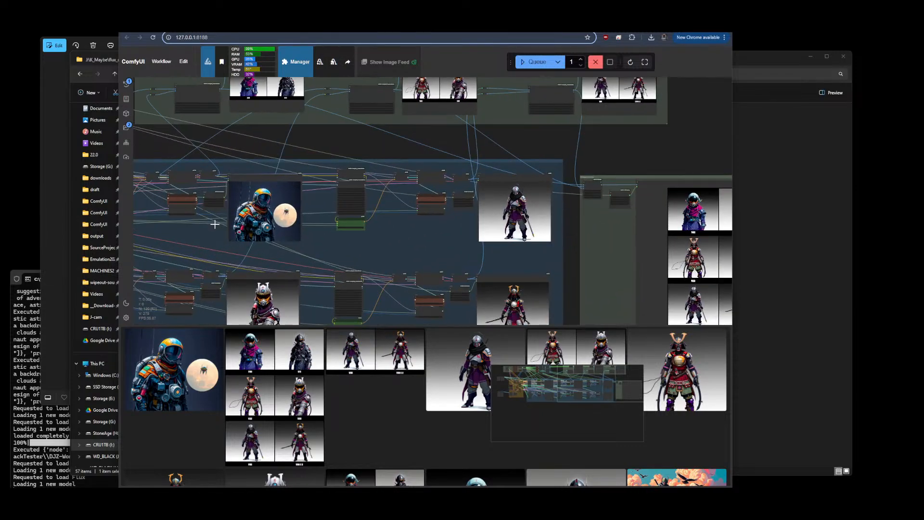
pyautogui.scroll(3, 211, 176)
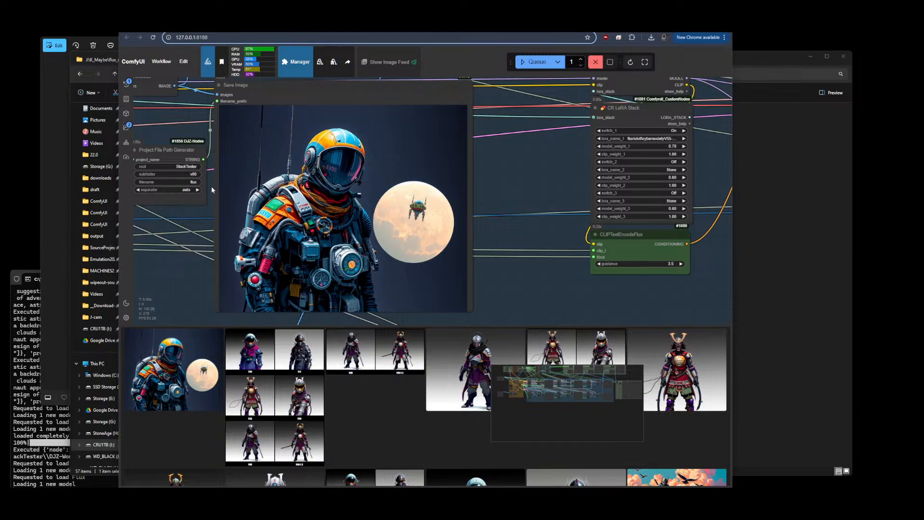
pyautogui.scroll(3, 255, 193)
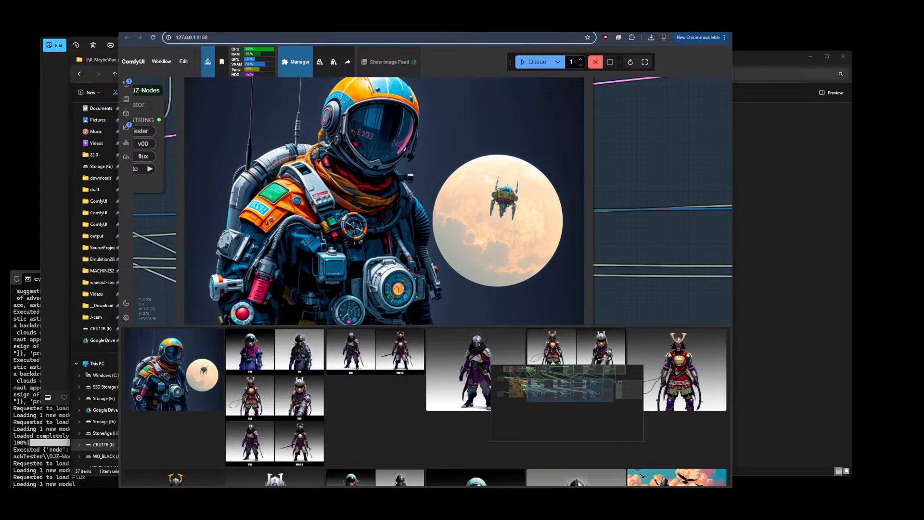
pyautogui.scroll(-5, 475, 166)
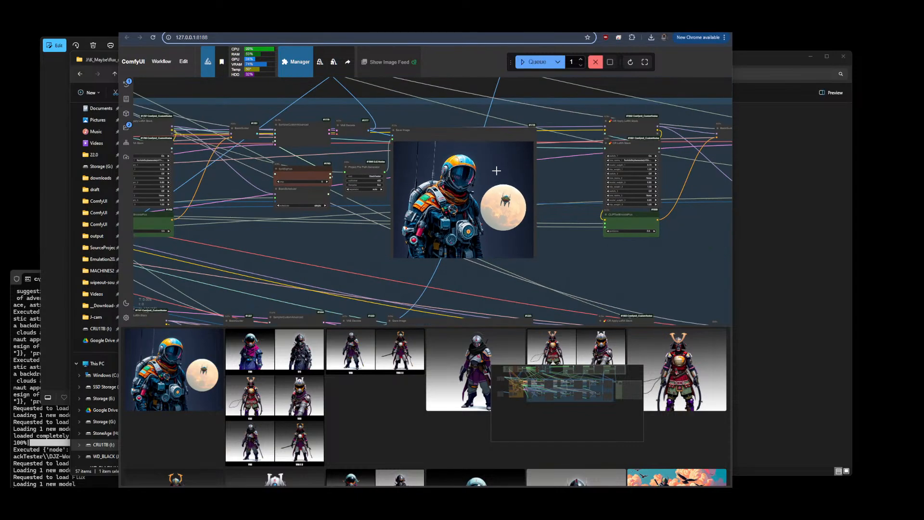
pyautogui.scroll(-3, 584, 177)
pyautogui.scroll(8, 583, 177)
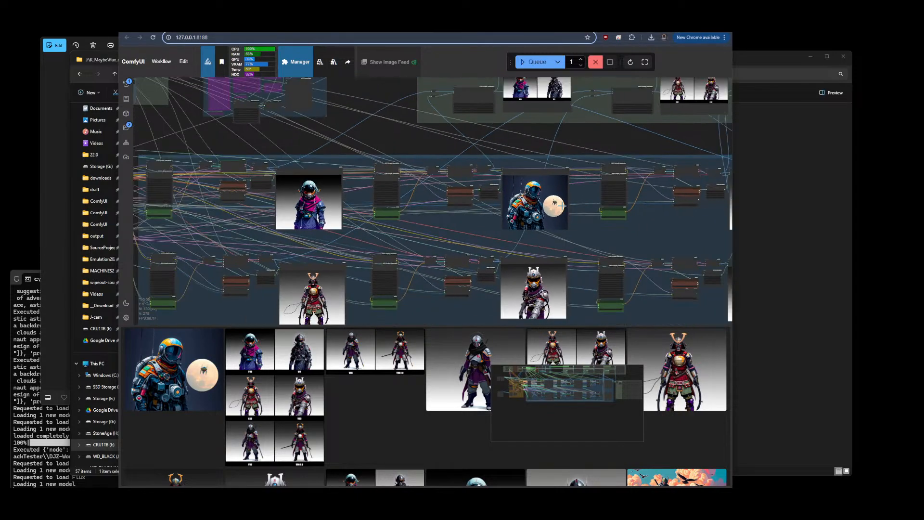
pyautogui.scroll(-6, 527, 173)
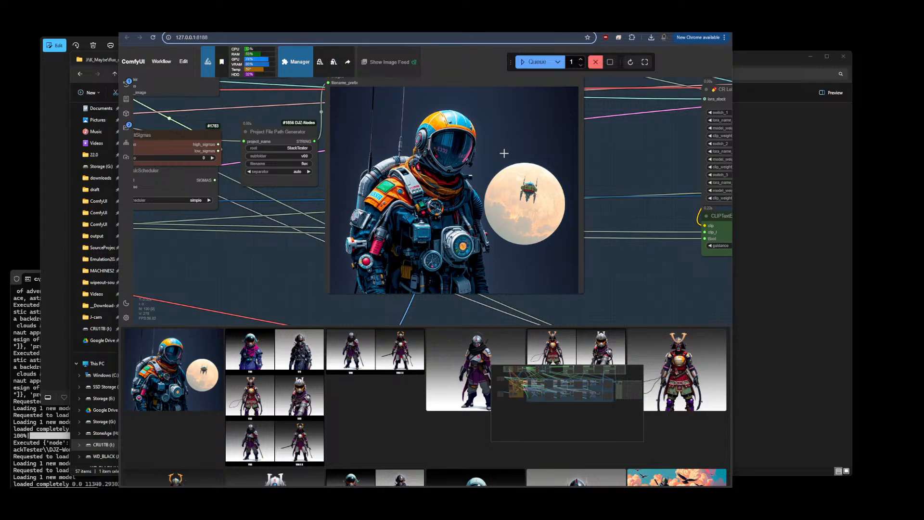
pyautogui.scroll(6, 532, 198)
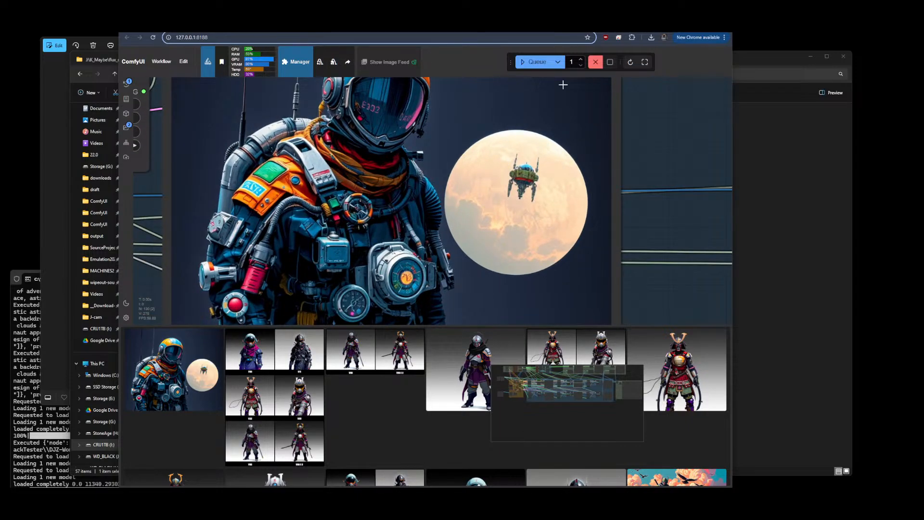
pyautogui.scroll(-15, 564, 82)
pyautogui.scroll(-3, 628, 188)
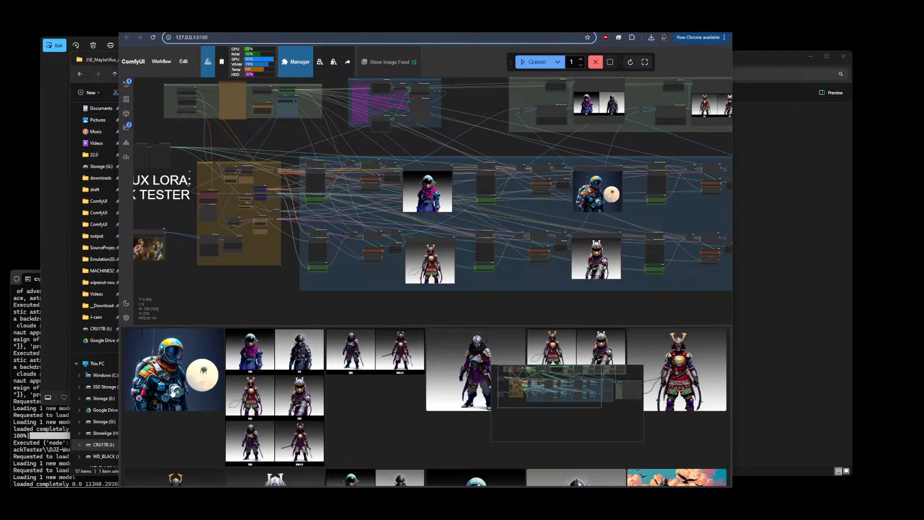
pyautogui.scroll(-4, 155, 162)
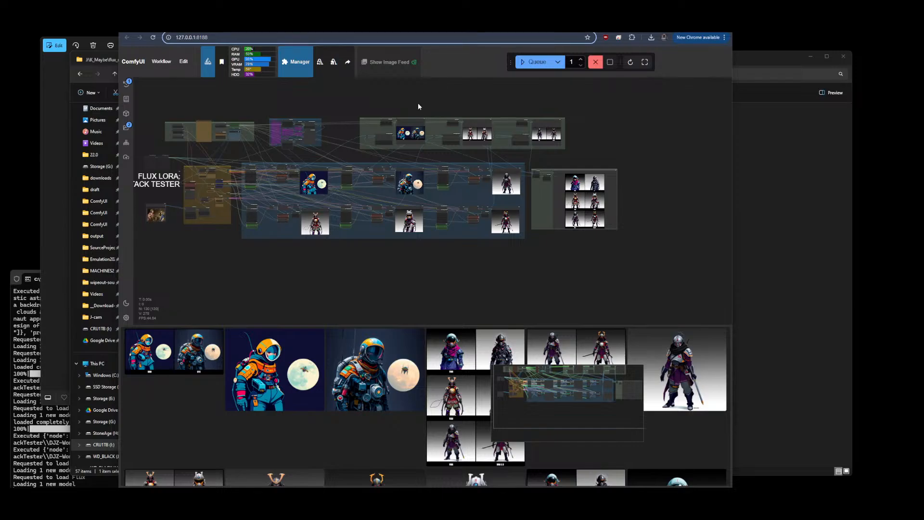
pyautogui.scroll(5, 308, 183)
pyautogui.scroll(5, 289, 164)
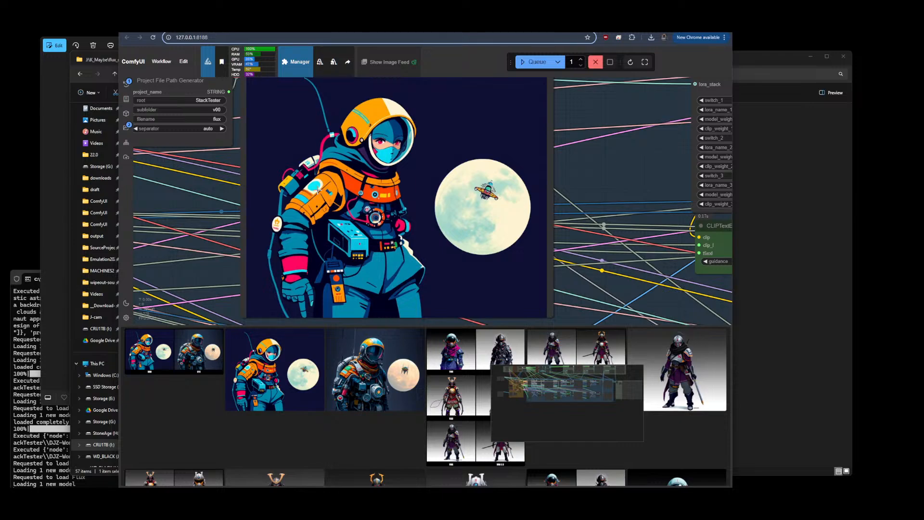
pyautogui.scroll(-3, 318, 188)
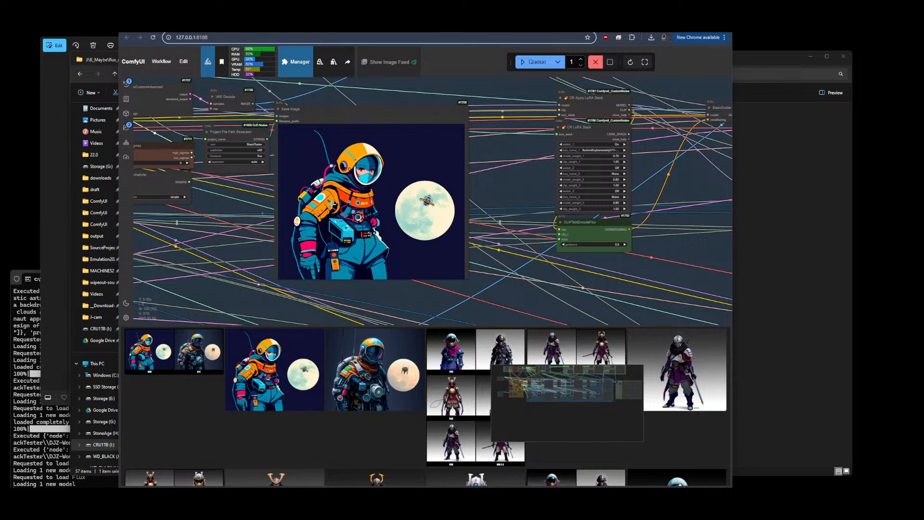
pyautogui.scroll(-8, 337, 197)
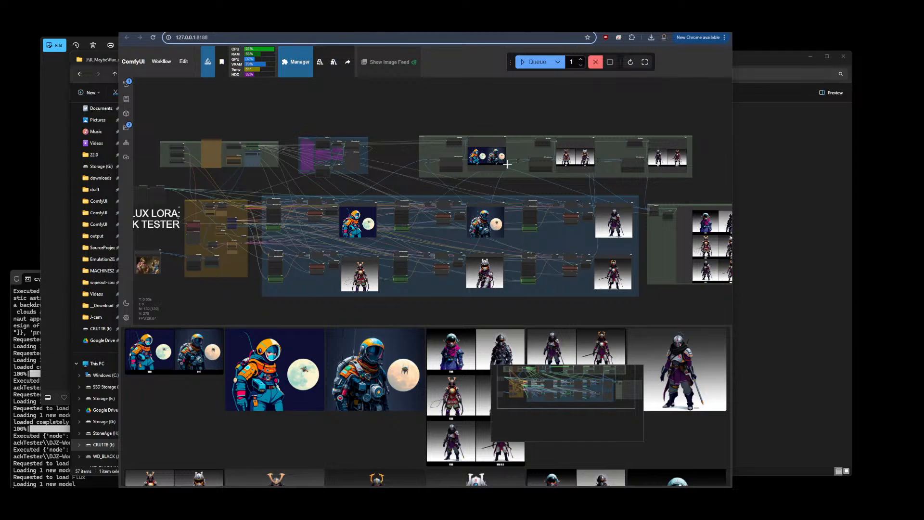
# Browse the flux LoRA folder, the output folder and the cybersocietyV6 dataset images in the file explorer
pyautogui.click(758, 181)
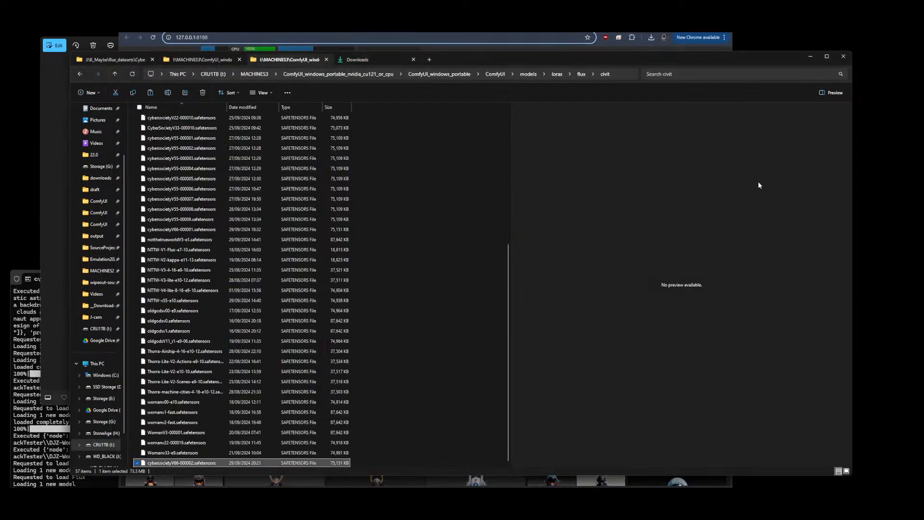
pyautogui.scroll(1, 292, 270)
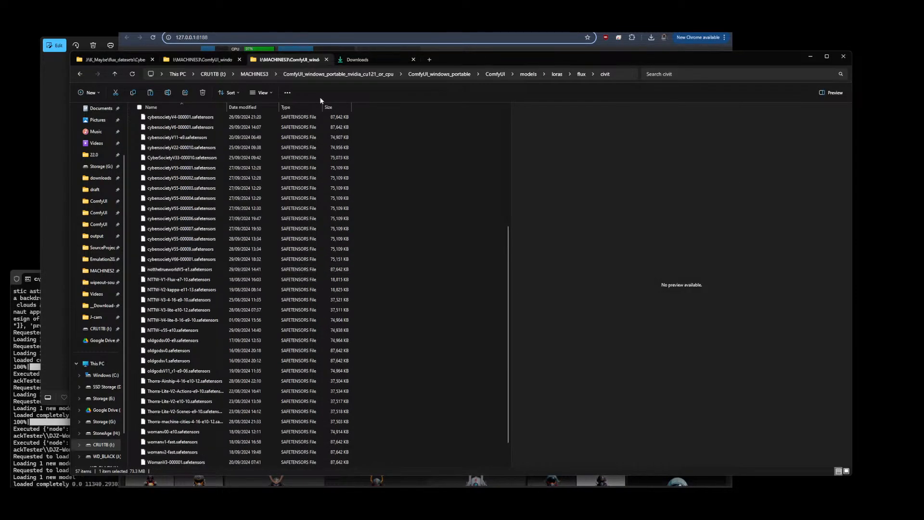
pyautogui.click(327, 60)
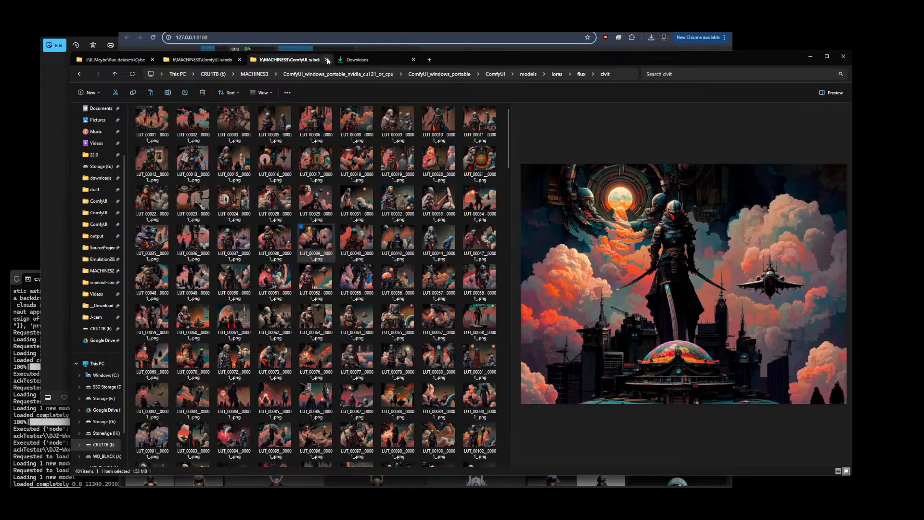
pyautogui.click(126, 62)
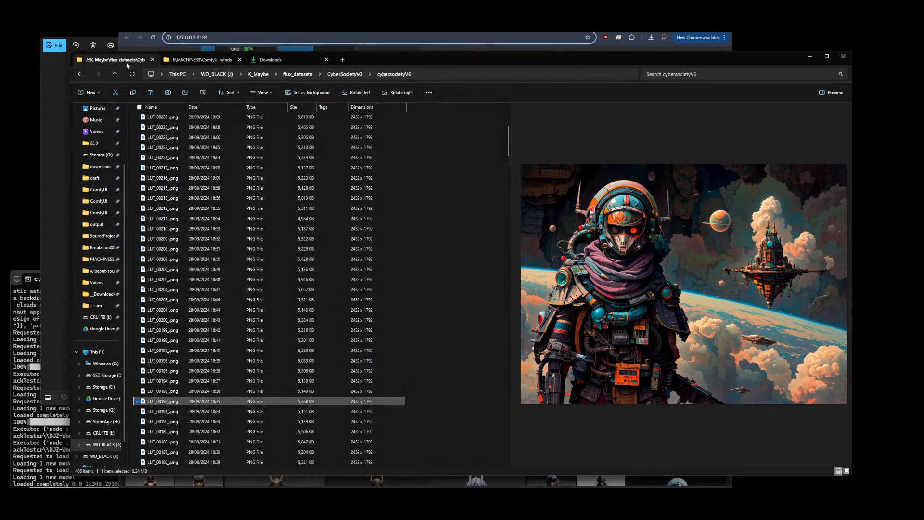
pyautogui.click(164, 259)
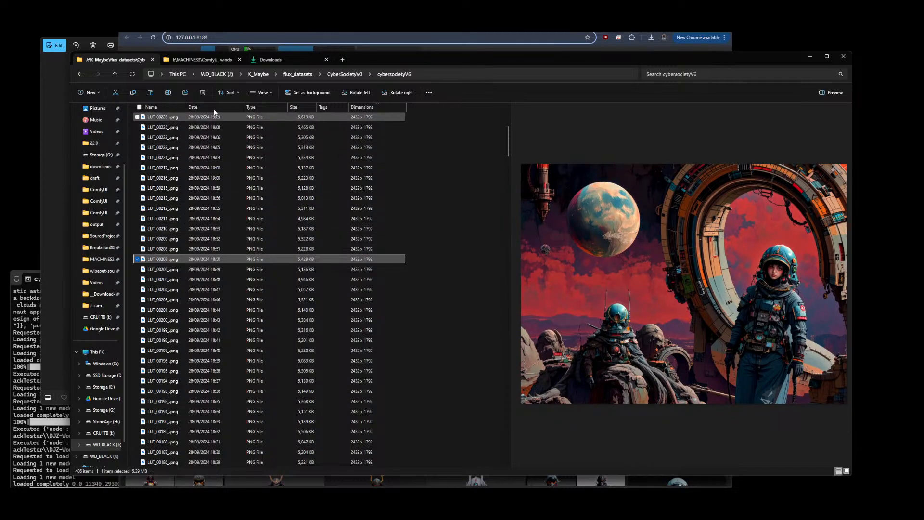
pyautogui.moveTo(441, 53); pyautogui.dragTo(441, 147)
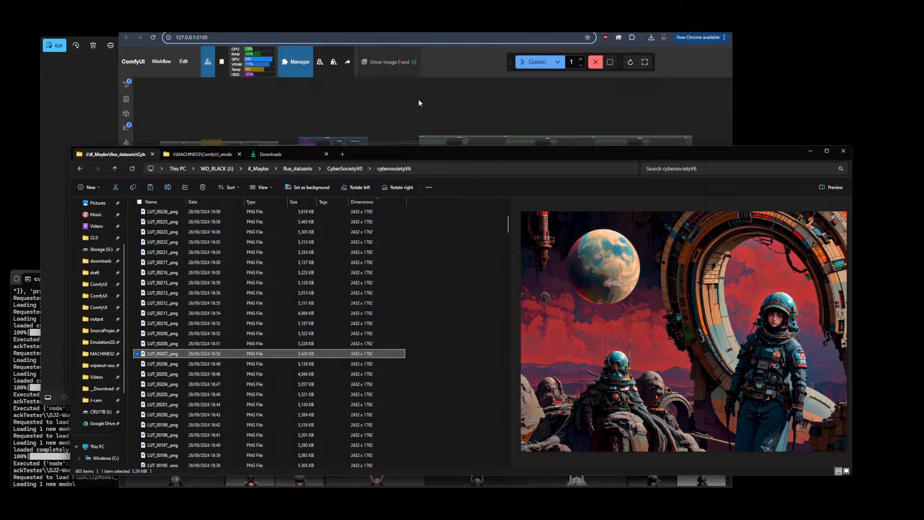
pyautogui.click(419, 104)
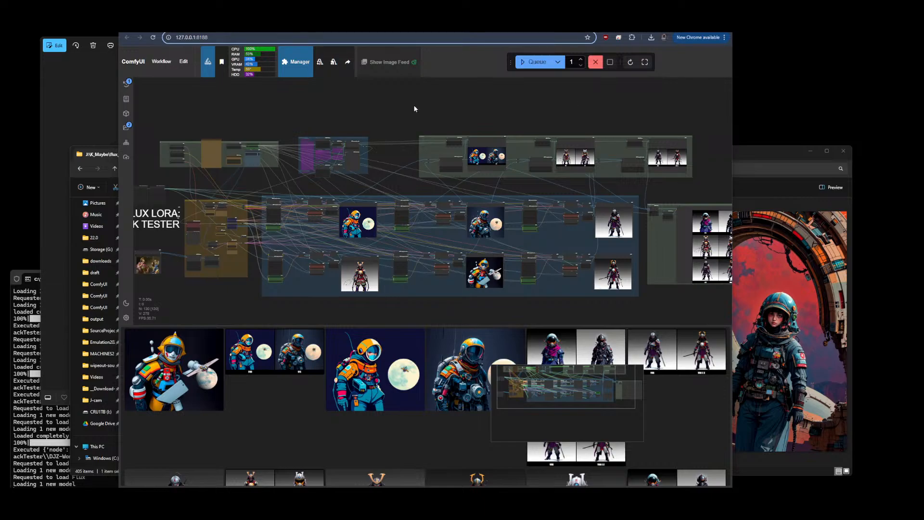
# Switch to the Civitai site and open the cybersocietyV6 model from the training list on the profile
pyautogui.scroll(-2, 417, 104)
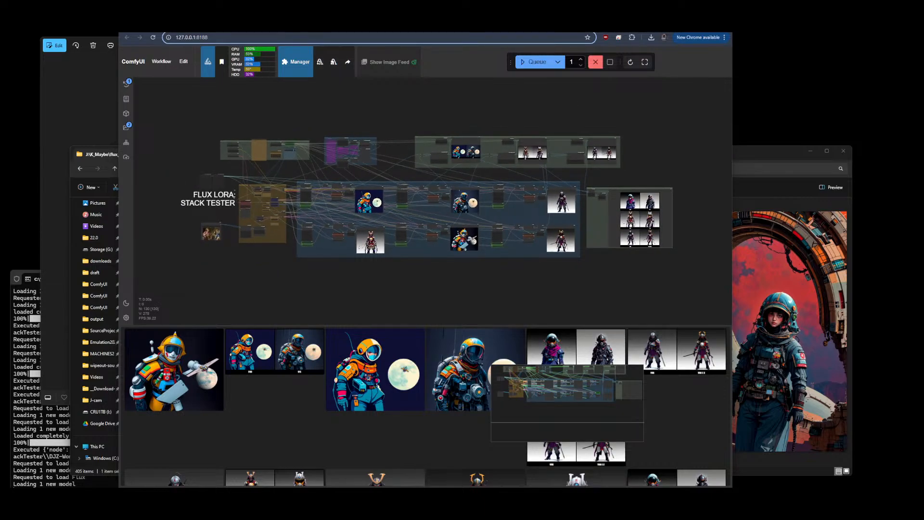
pyautogui.click(308, 24)
pyautogui.scroll(-5, 371, 245)
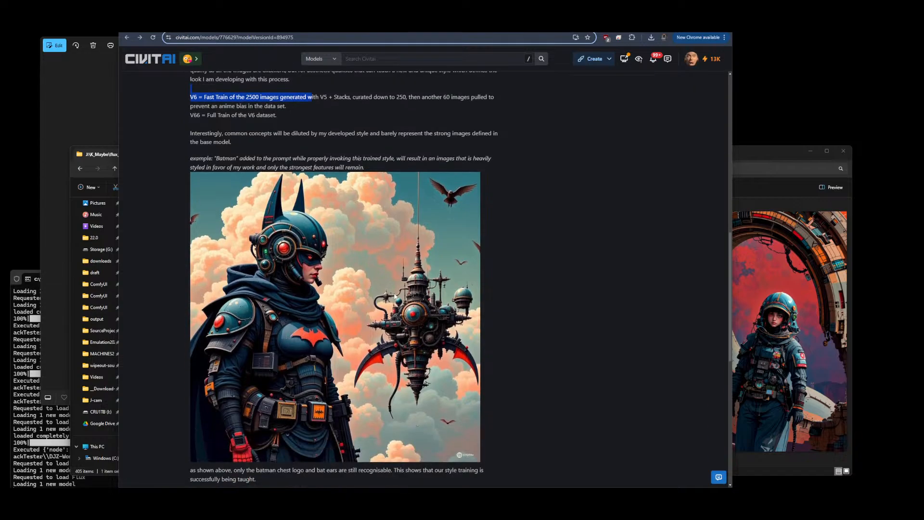
pyautogui.scroll(10, 385, 294)
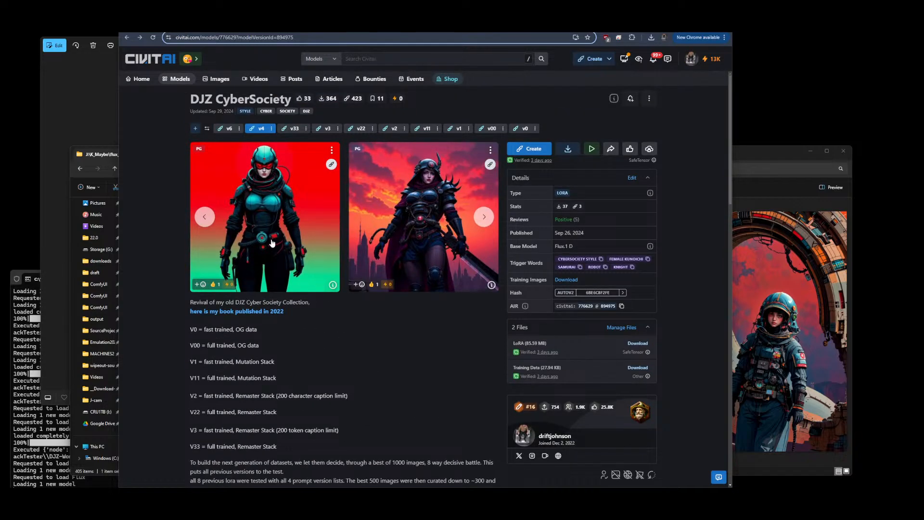
pyautogui.click(225, 129)
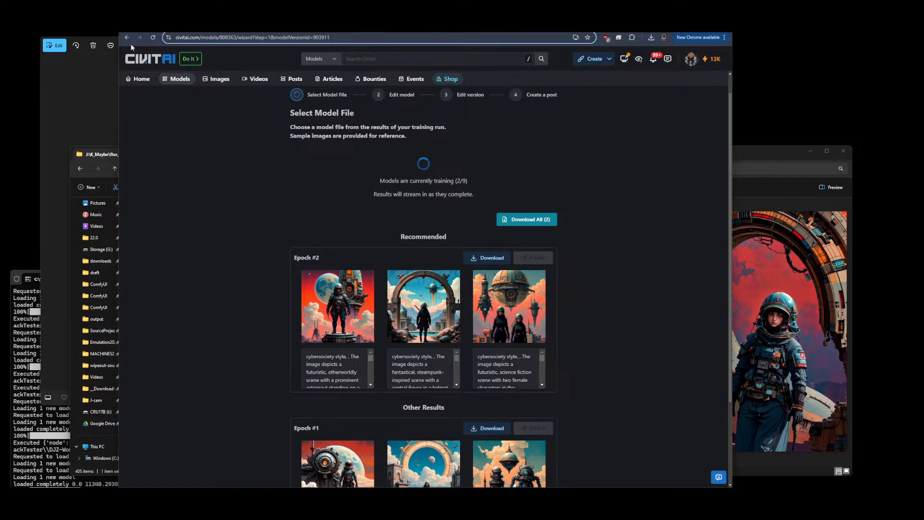
pyautogui.click(127, 38)
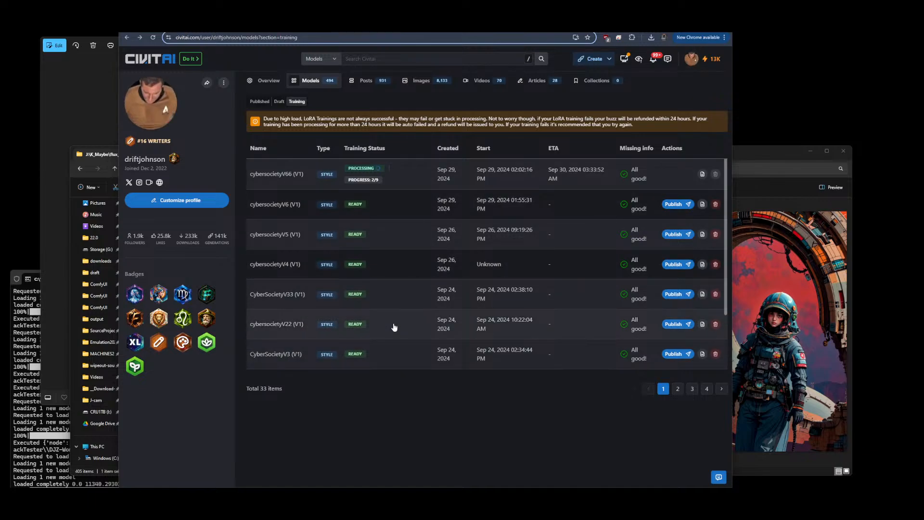
pyautogui.click(385, 206)
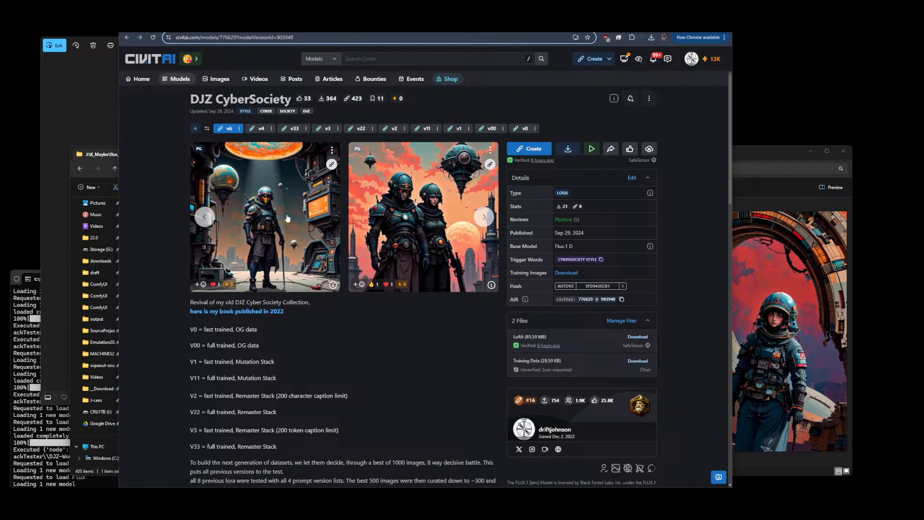
# Read the DJZ CyberSociety model description explaining each LoRA version's training
pyautogui.scroll(-5, 422, 203)
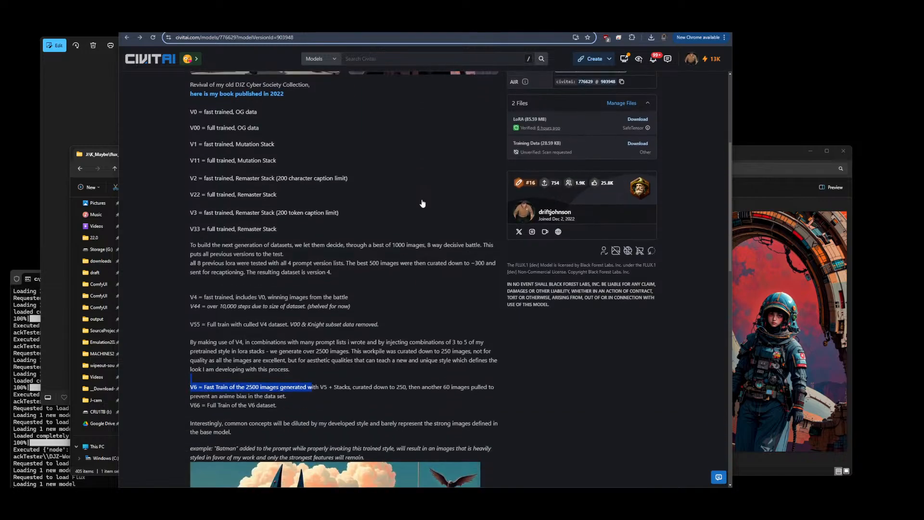
pyautogui.scroll(-3, 422, 203)
pyautogui.click(528, 290)
pyautogui.scroll(-4, 522, 314)
pyautogui.scroll(8, 511, 331)
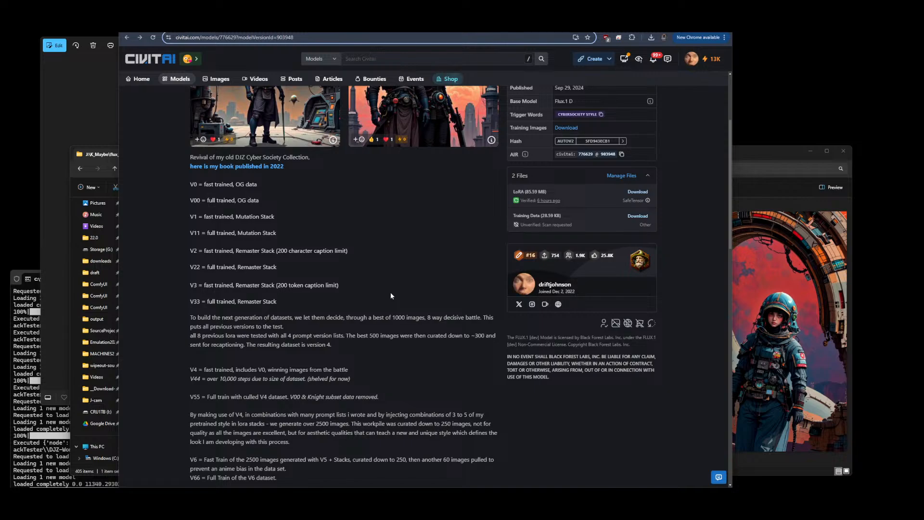
pyautogui.scroll(3, 391, 296)
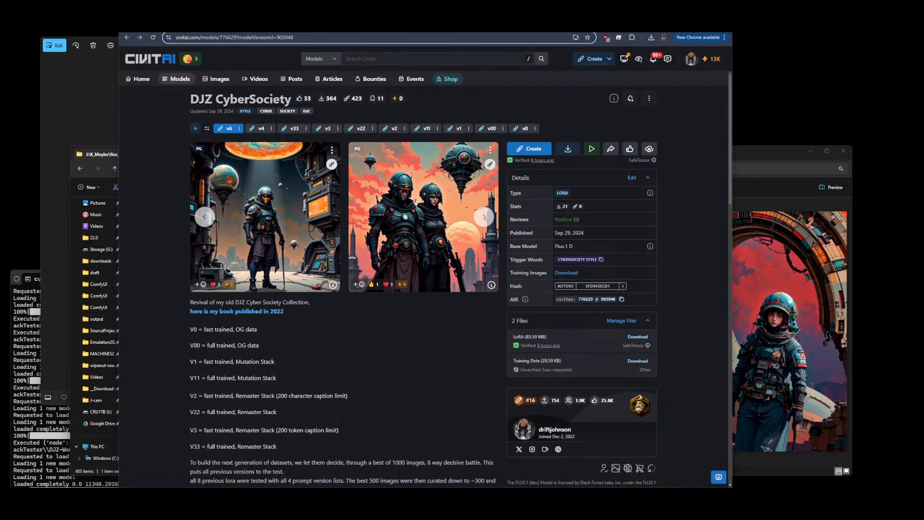
# Return to the ComfyUI workflow and zoom in on the latest astronaut preview
pyautogui.click(381, 27)
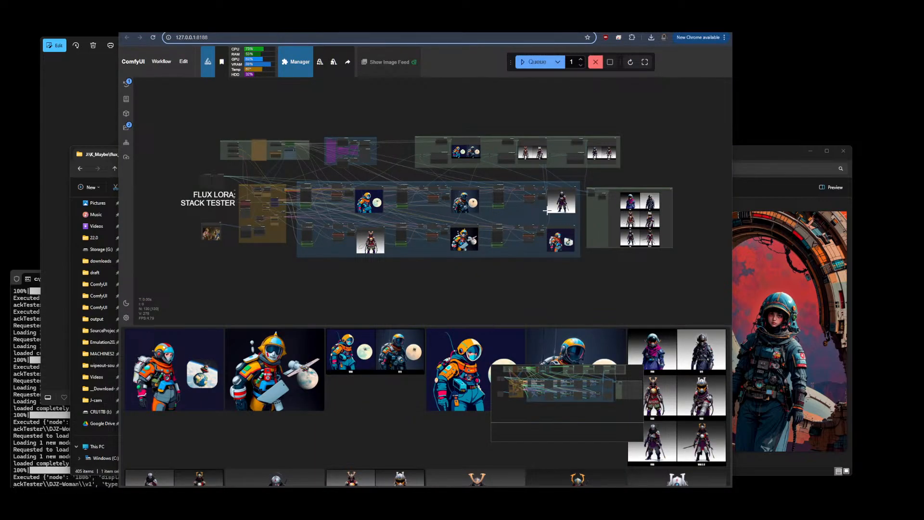
pyautogui.scroll(8, 572, 250)
pyautogui.scroll(4, 554, 199)
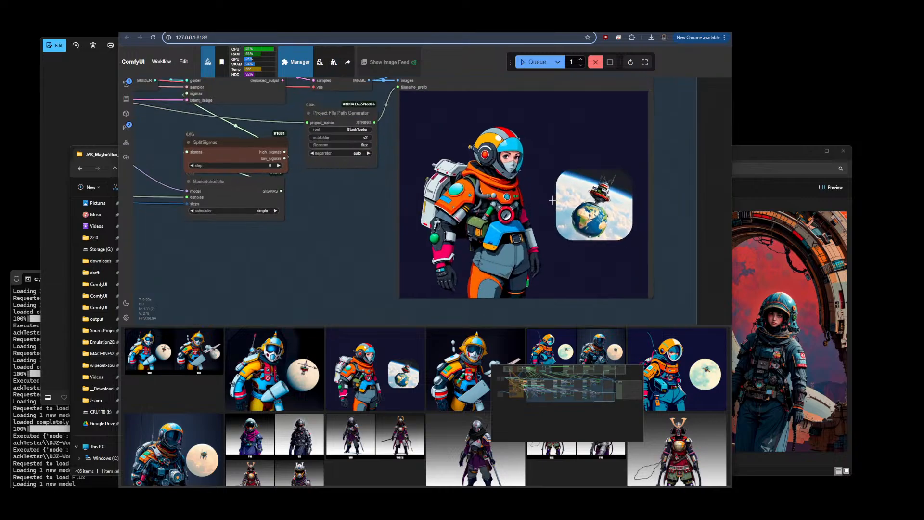
# Zoom across the workflow to inspect the astronaut and warrior previews in each LoRA stack group
pyautogui.scroll(-10, 519, 213)
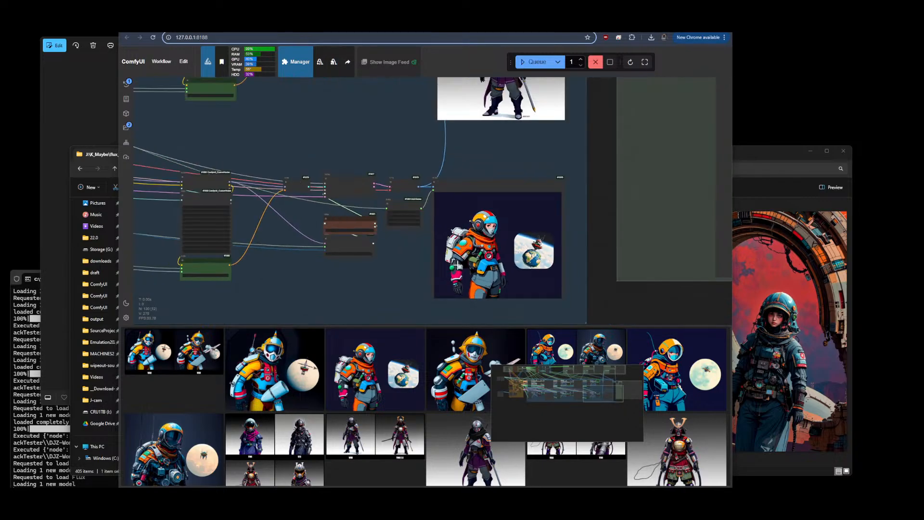
pyautogui.scroll(-3, 518, 209)
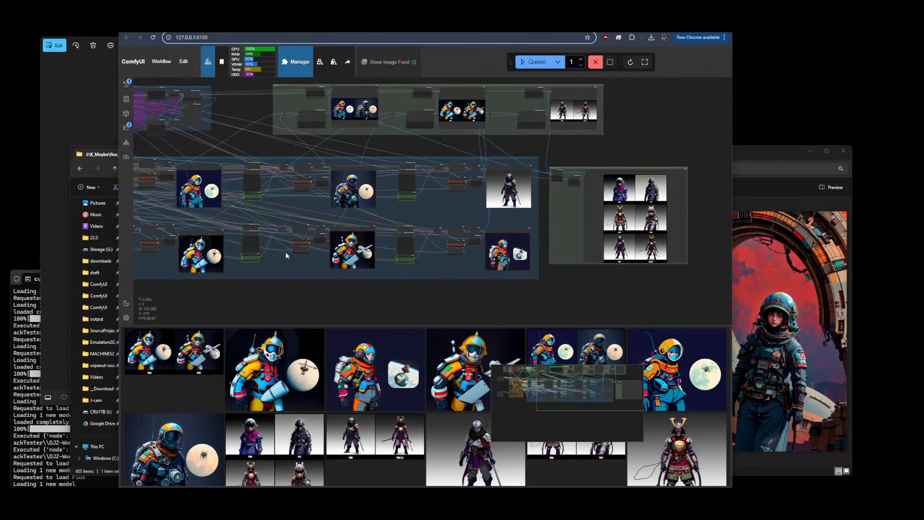
pyautogui.scroll(8, 442, 218)
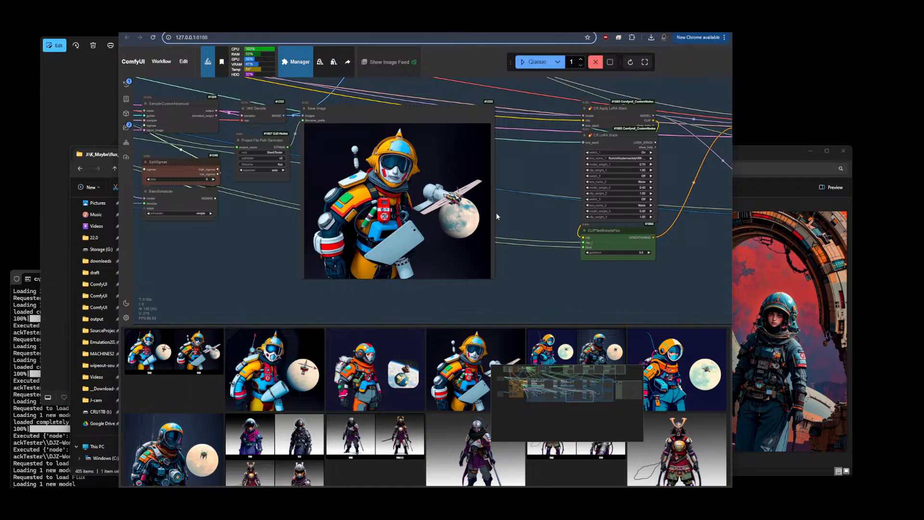
pyautogui.scroll(-10, 495, 212)
pyautogui.scroll(9, 247, 191)
pyautogui.scroll(2, 236, 190)
pyautogui.scroll(-10, 244, 201)
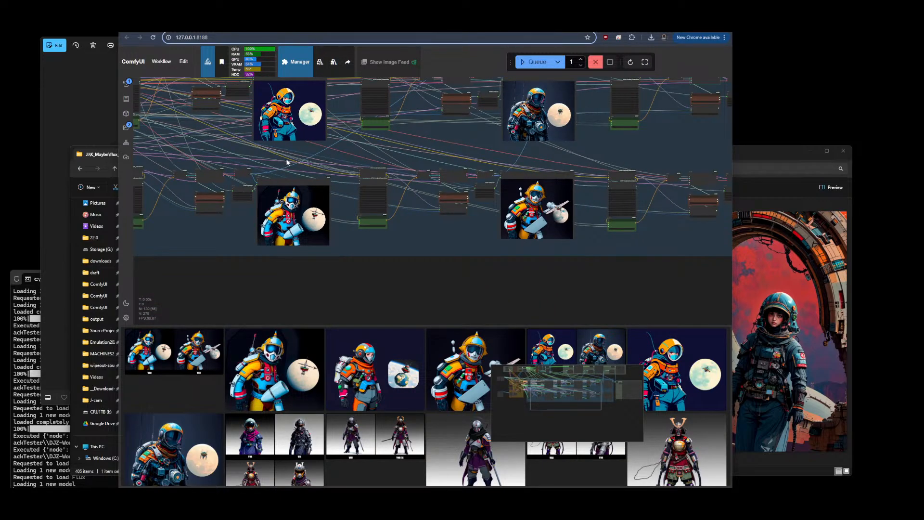
pyautogui.scroll(12, 535, 156)
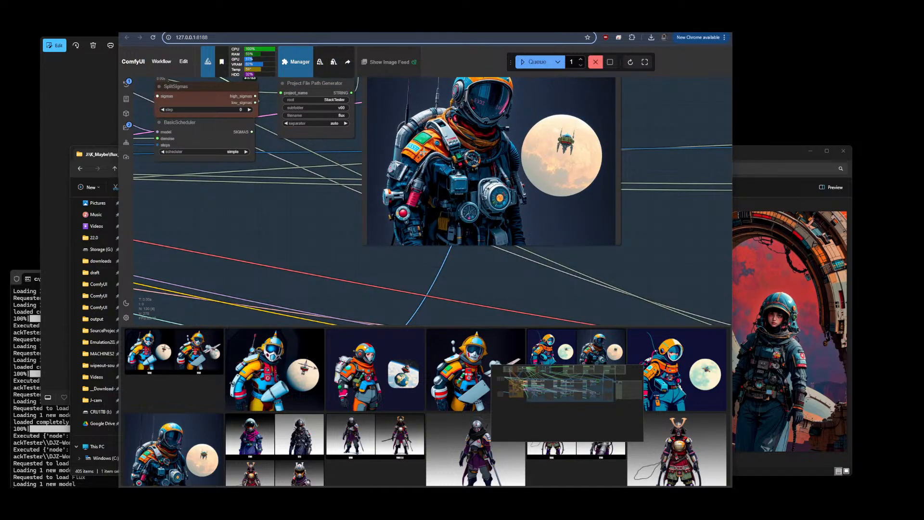
pyautogui.scroll(-8, 426, 154)
pyautogui.scroll(12, 473, 143)
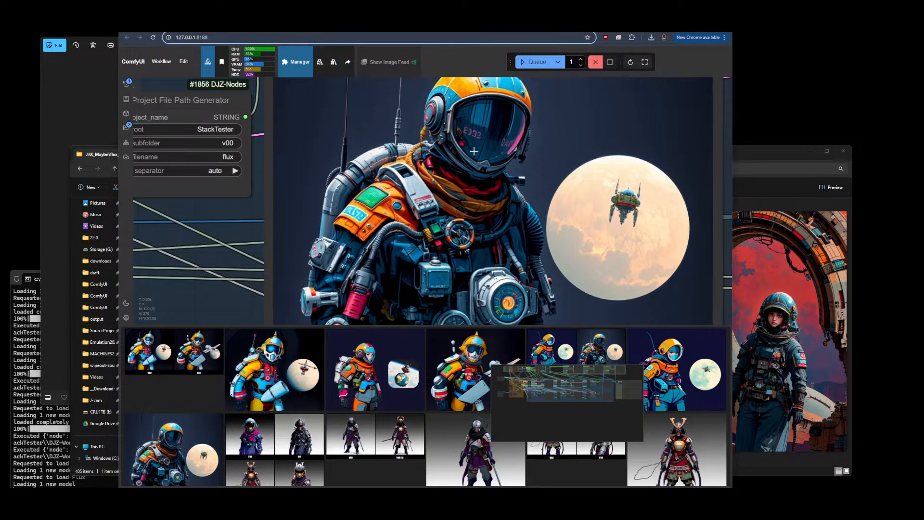
pyautogui.scroll(-5, 473, 143)
pyautogui.scroll(-4, 556, 243)
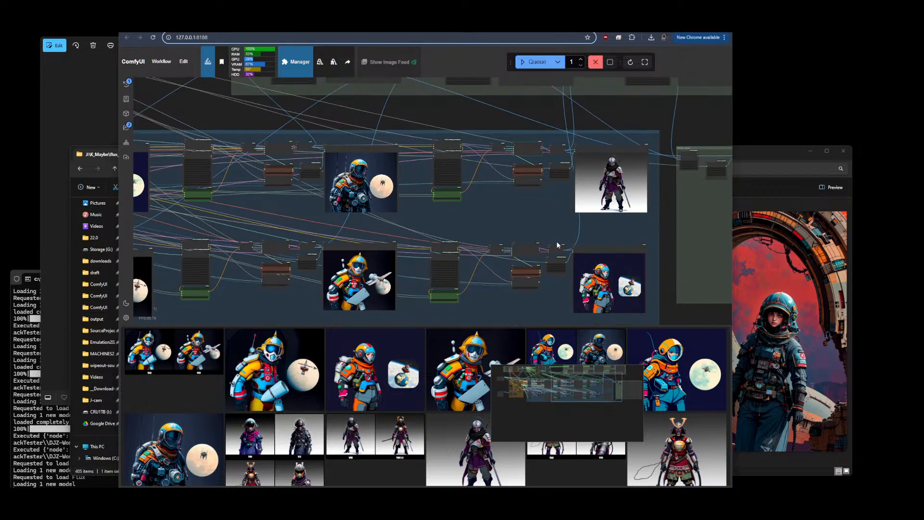
pyautogui.scroll(8, 536, 148)
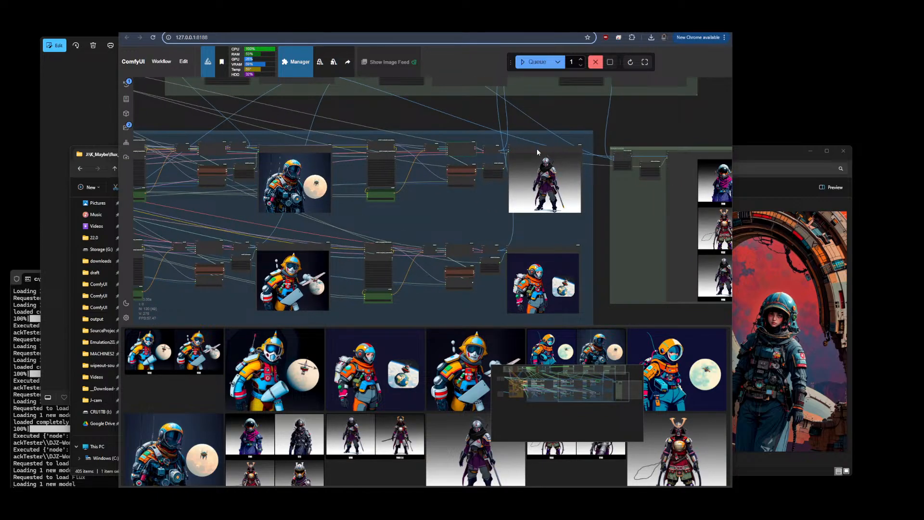
pyautogui.scroll(6, 529, 143)
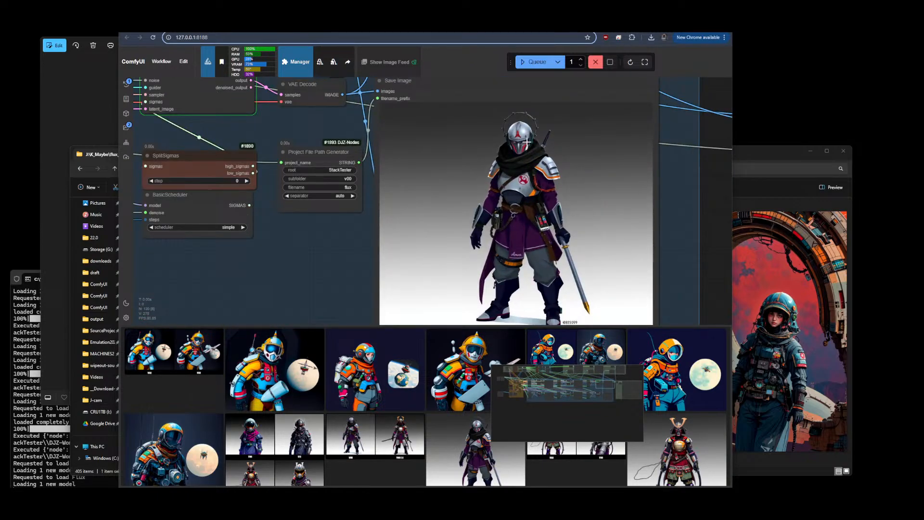
pyautogui.scroll(-4, 524, 140)
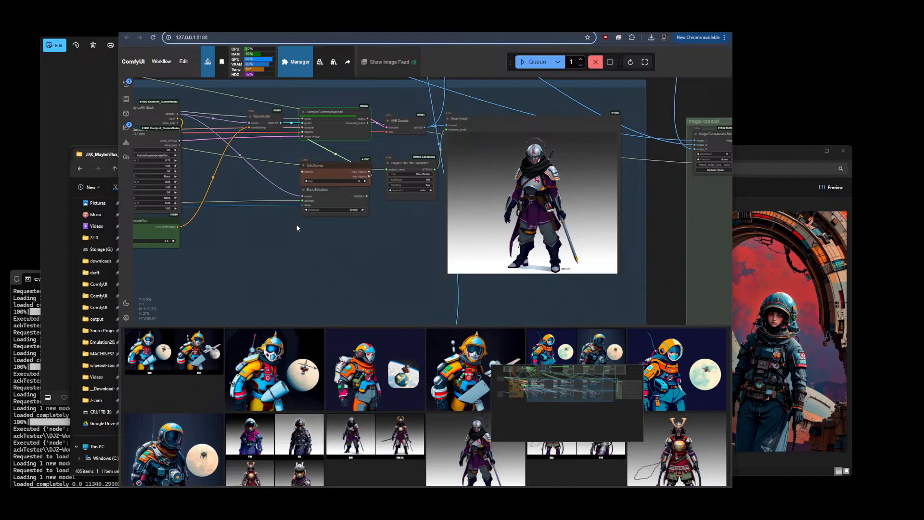
pyautogui.scroll(-5, 267, 160)
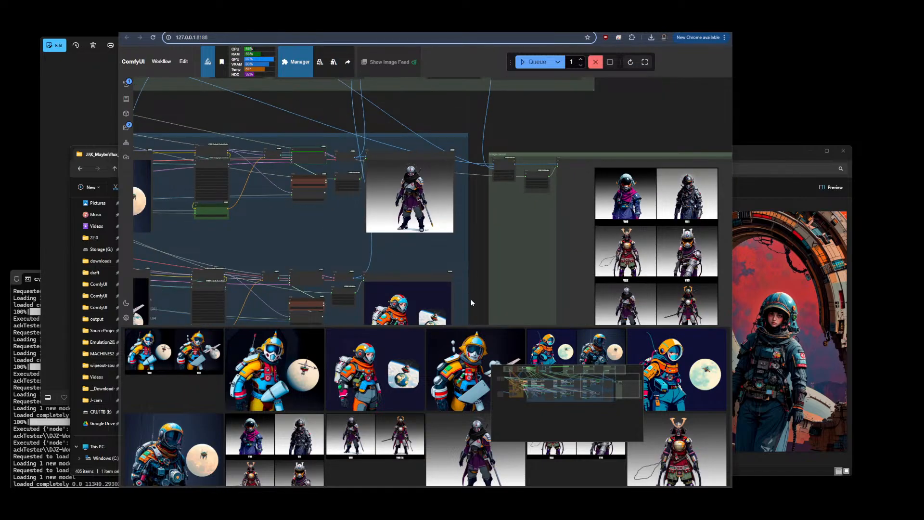
# Hide the image feed and examine the labelled V00 to V66 E2 comparison grid
pyautogui.moveTo(471, 302); pyautogui.dragTo(475, 189)
pyautogui.scroll(5, 475, 189)
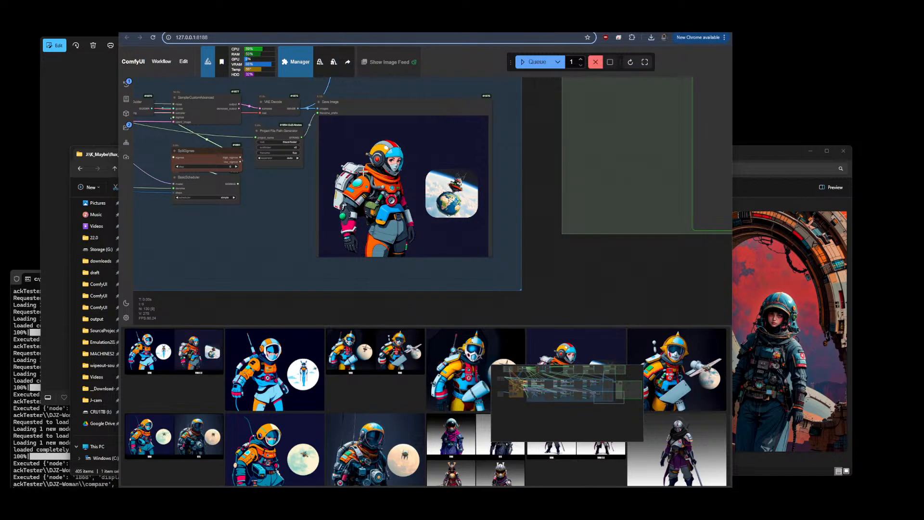
pyautogui.scroll(-5, 485, 231)
pyautogui.moveTo(485, 231); pyautogui.dragTo(433, 288)
pyautogui.scroll(5, 405, 291)
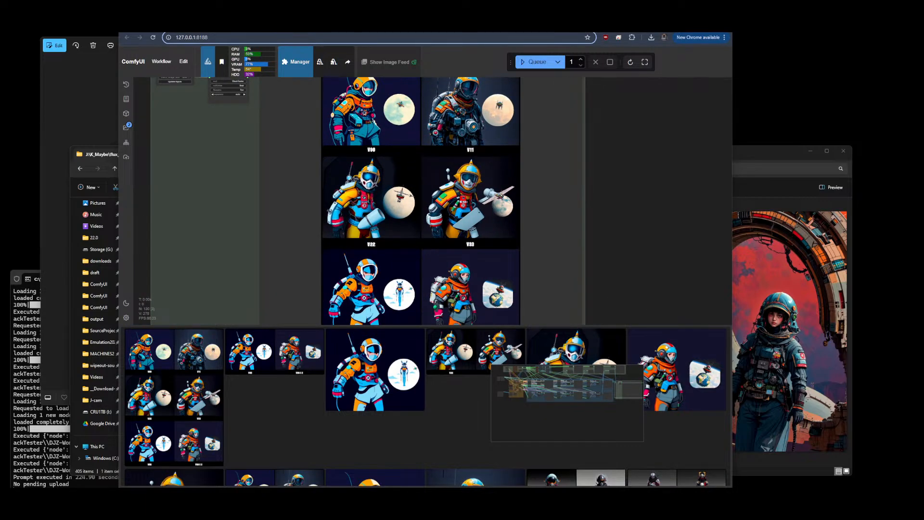
pyautogui.click(708, 485)
pyautogui.scroll(5, 639, 201)
pyautogui.moveTo(588, 160); pyautogui.dragTo(679, 256)
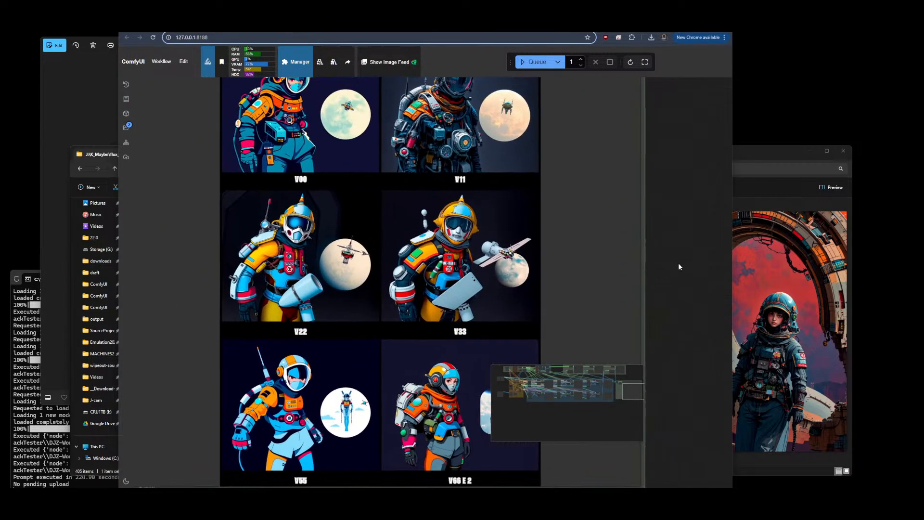
pyautogui.moveTo(587, 433); pyautogui.dragTo(669, 485)
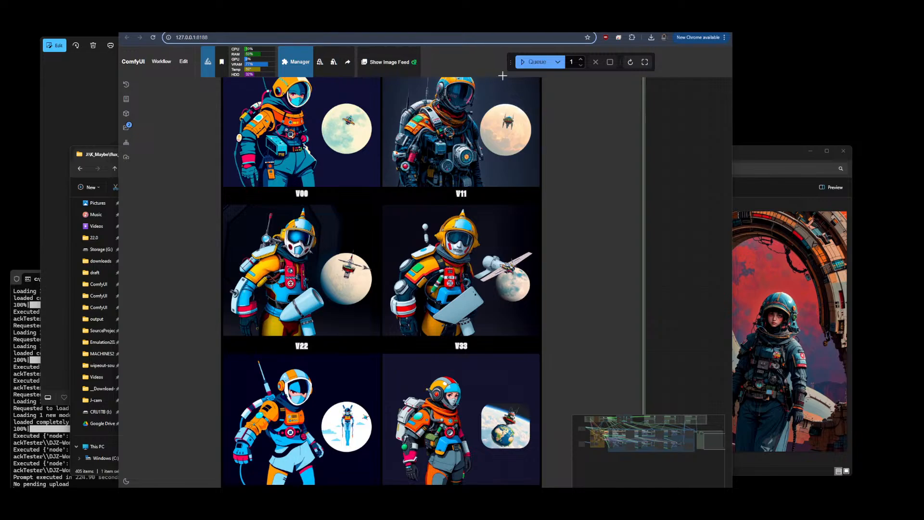
# Check the cybersocietyV66 training progress on Civitai and return to the workflow
pyautogui.hotkey('ctrl', 'Tab')
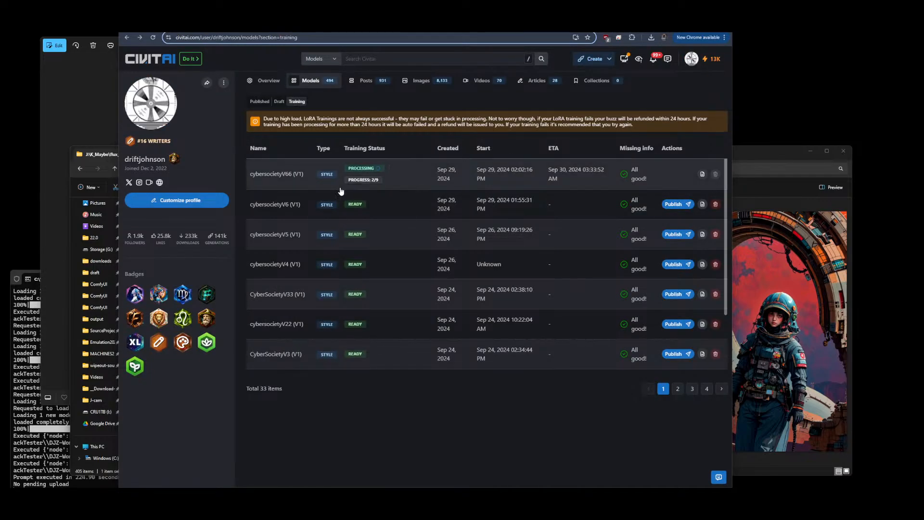
pyautogui.click(272, 181)
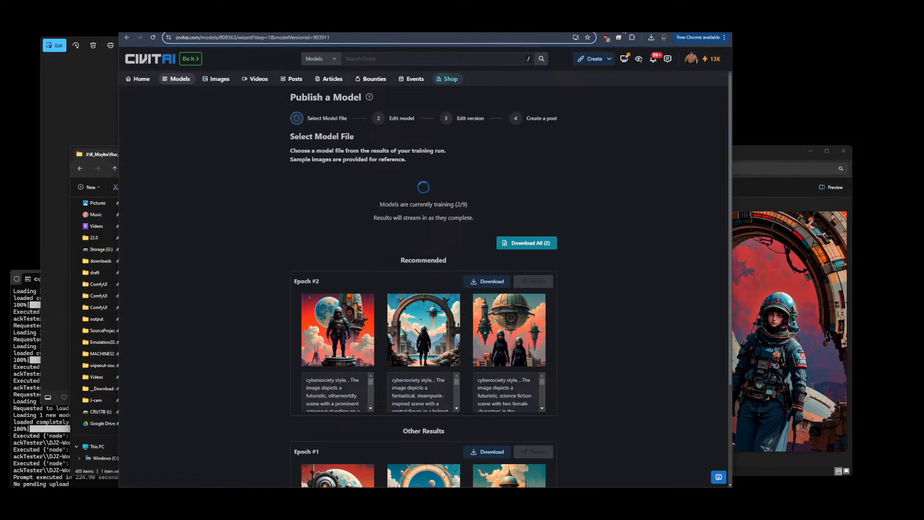
pyautogui.hotkey('ctrl', 'shift', 'Tab')
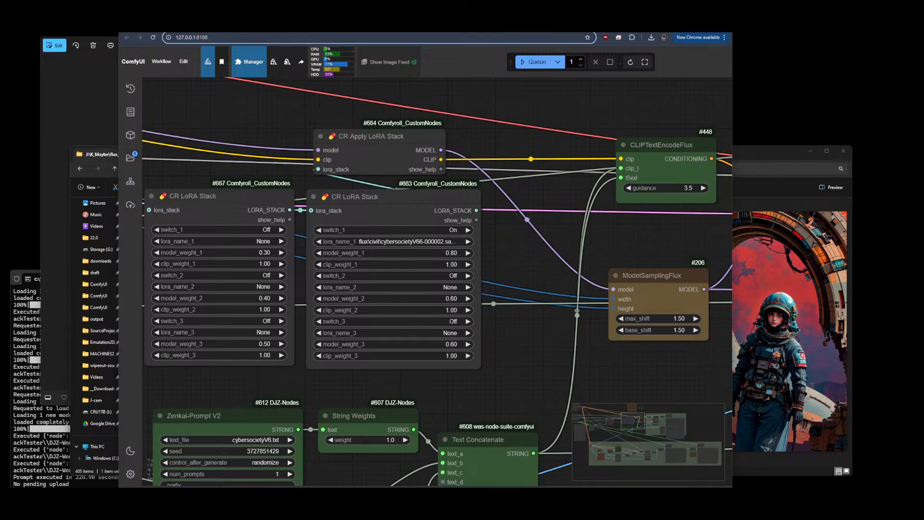
# Zoom in and out of the labelled comparison grid to compare the cybersociety LoRA versions
pyautogui.scroll(-10, 254, 170)
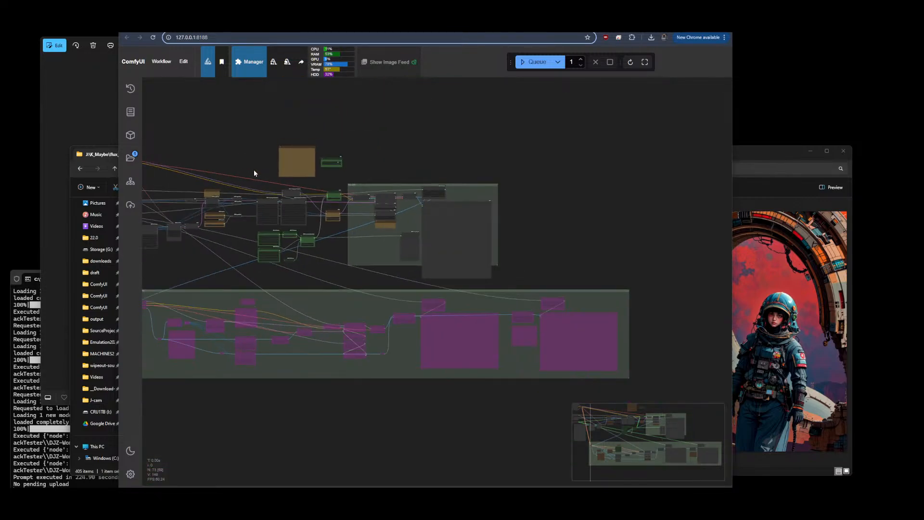
pyautogui.moveTo(249, 156); pyautogui.dragTo(326, 158)
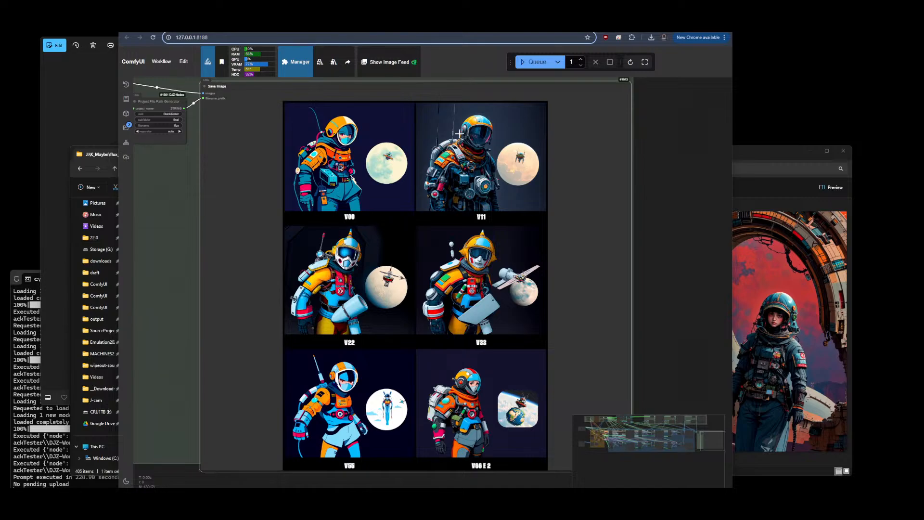
pyautogui.scroll(5, 494, 126)
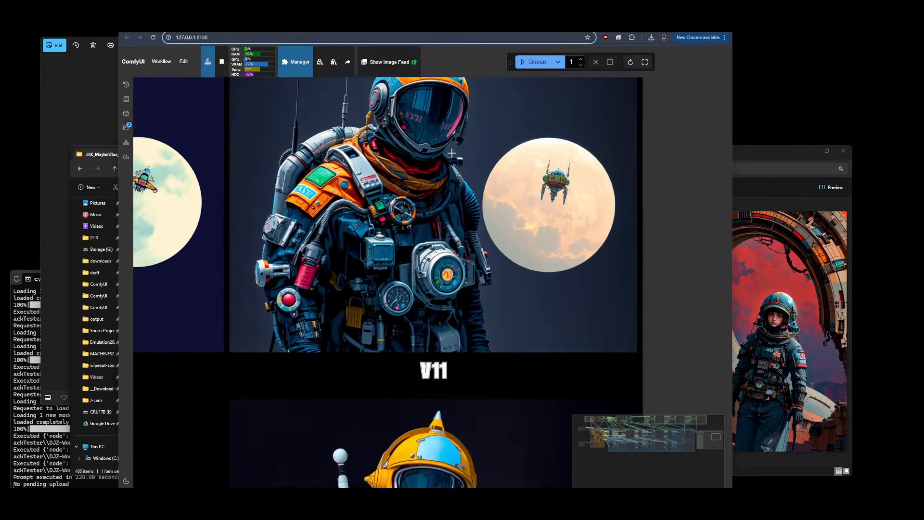
pyautogui.scroll(-5, 445, 176)
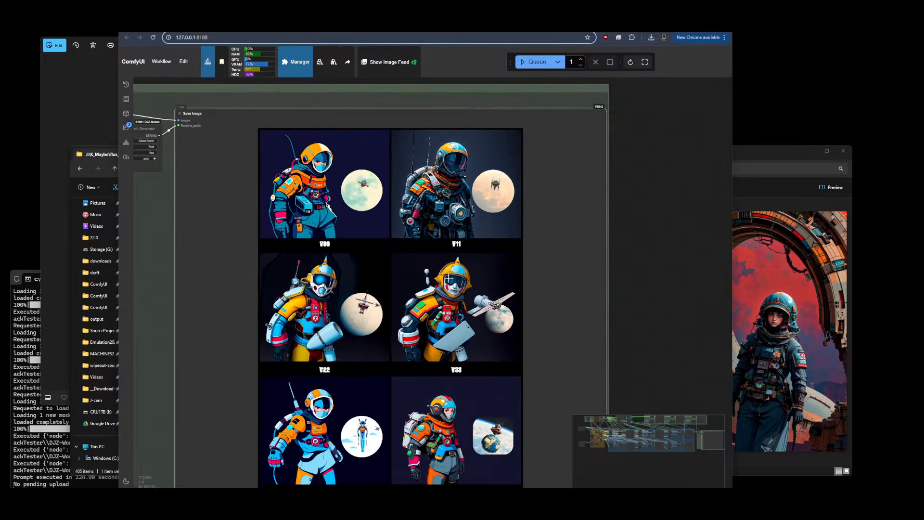
pyautogui.scroll(-2, 319, 212)
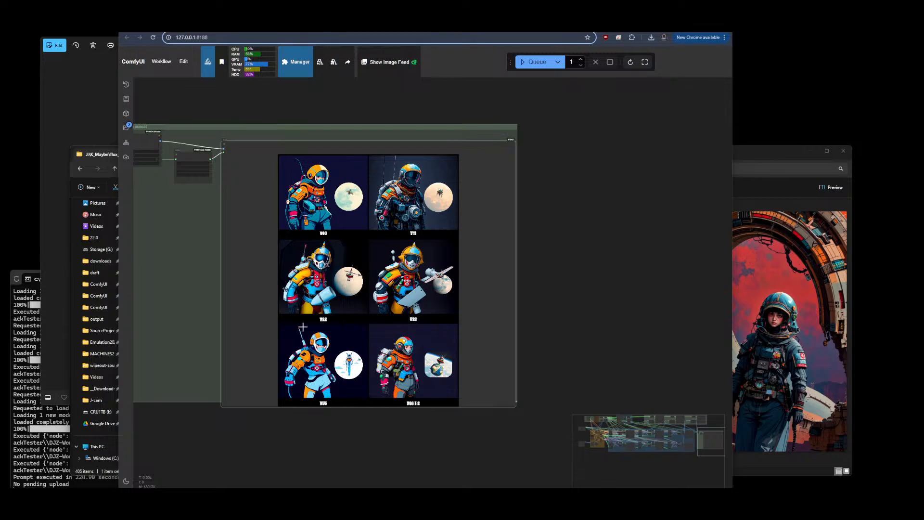
pyautogui.scroll(5, 373, 357)
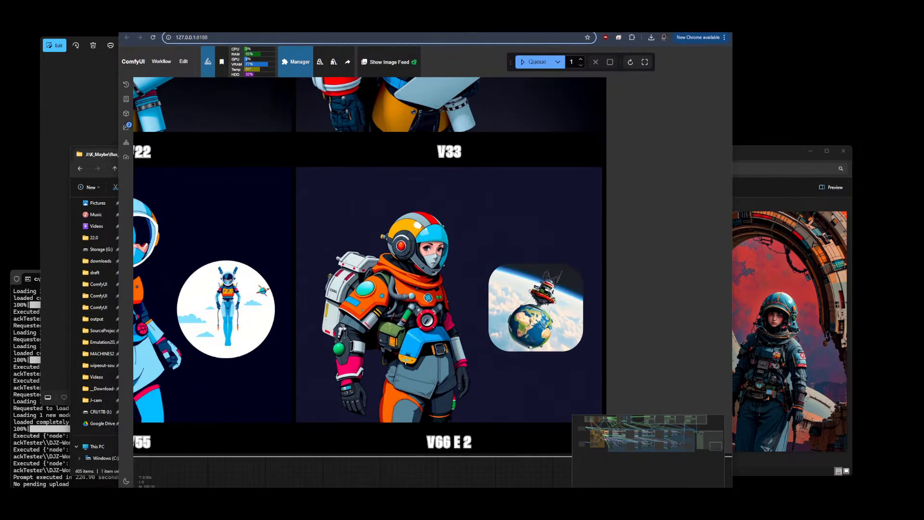
pyautogui.scroll(2, 405, 360)
pyautogui.scroll(-6, 582, 308)
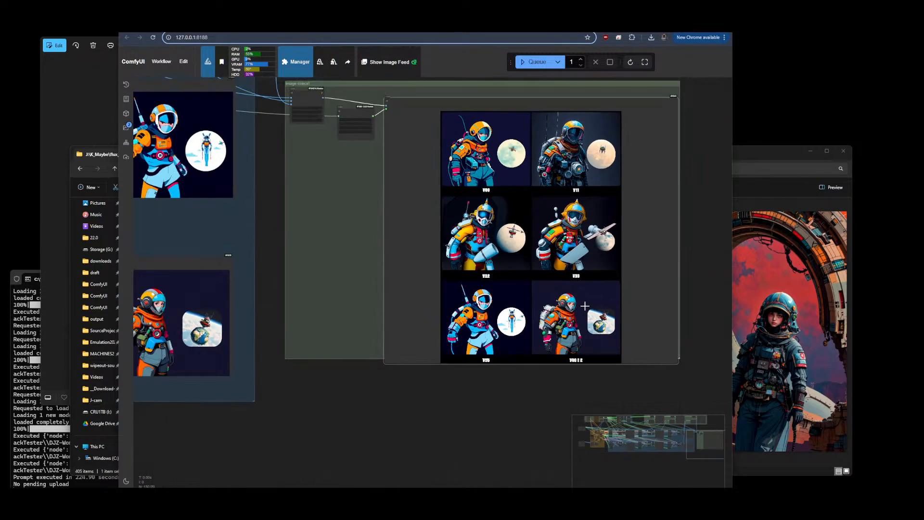
pyautogui.scroll(-10, 608, 267)
pyautogui.moveTo(629, 207); pyautogui.dragTo(683, 204)
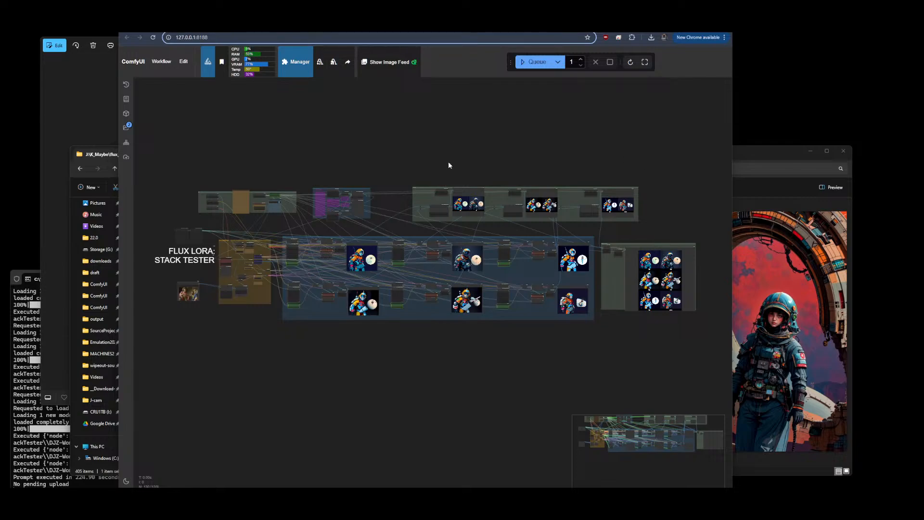
# Switch to the other ComfyUI tab and clear its current workflow
pyautogui.click(722, 24)
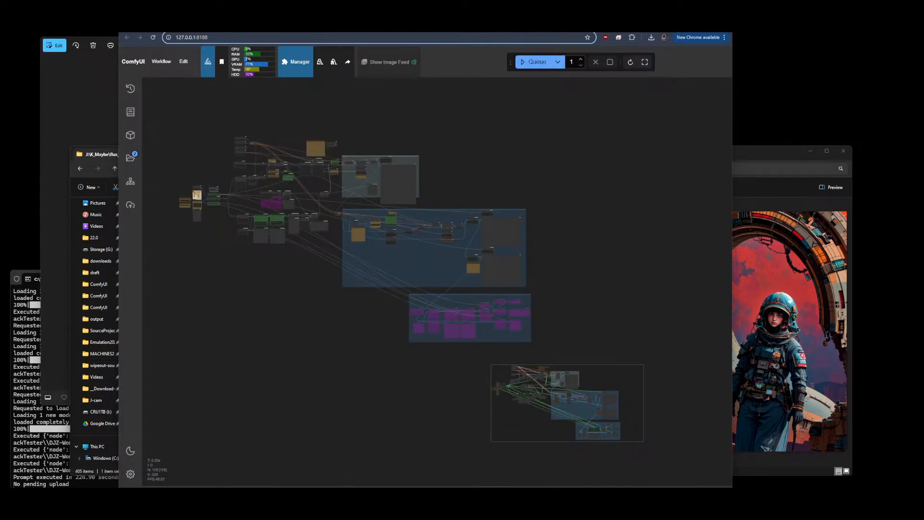
pyautogui.hotkey('ctrl', 'Tab')
pyautogui.rightClick(466, 24)
pyautogui.click(492, 97)
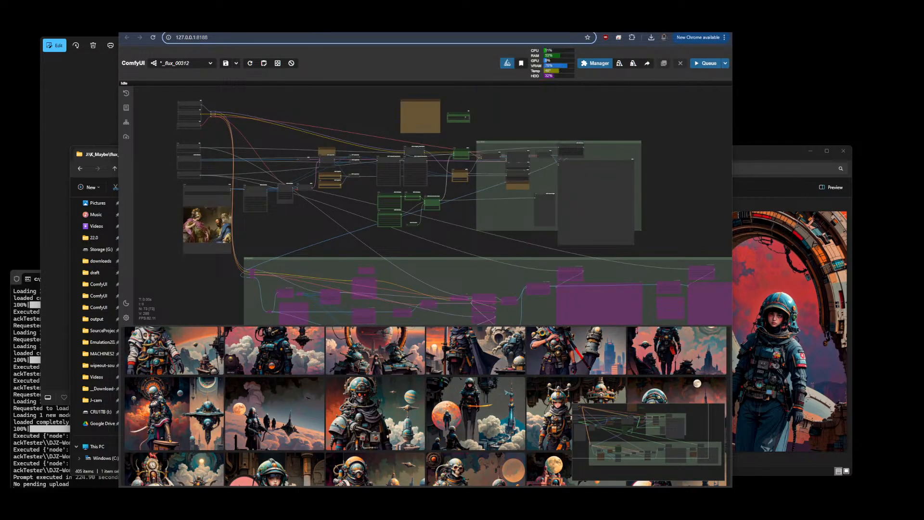
pyautogui.click(210, 63)
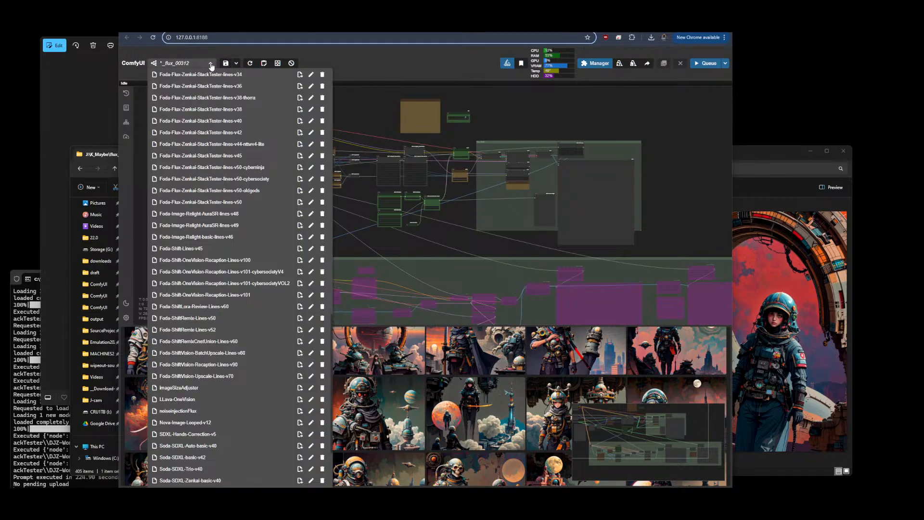
pyautogui.click(210, 64)
pyautogui.click(291, 63)
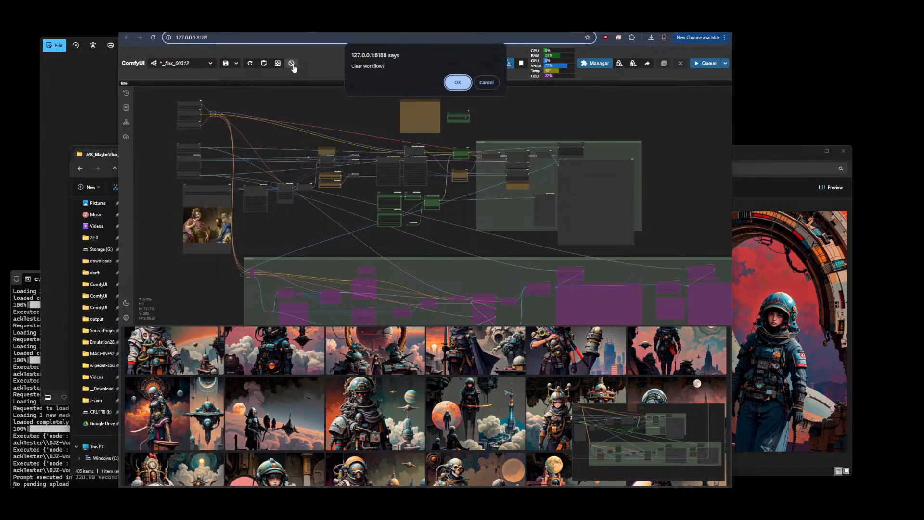
pyautogui.press('Return')
# Open the Foda-ShiftLora-Review-Lines-v60.json workflow from the workflows sidebar
pyautogui.click(153, 37)
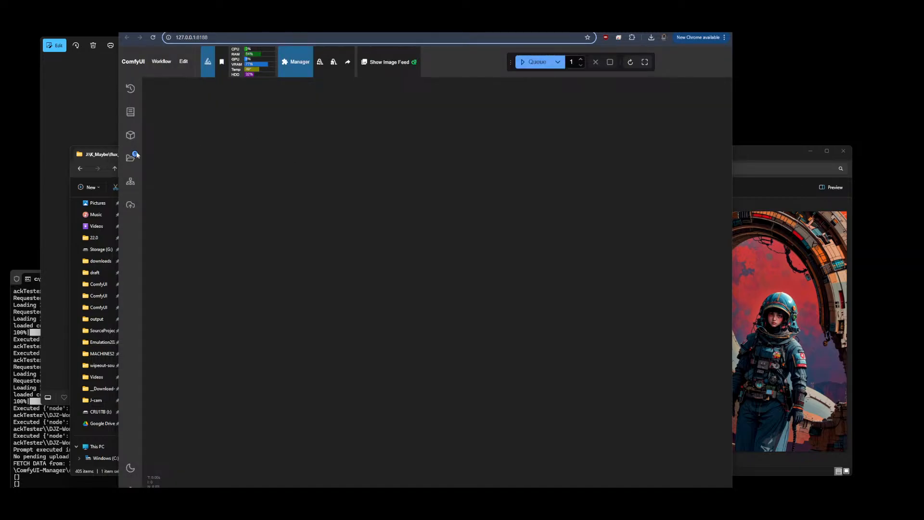
pyautogui.click(130, 157)
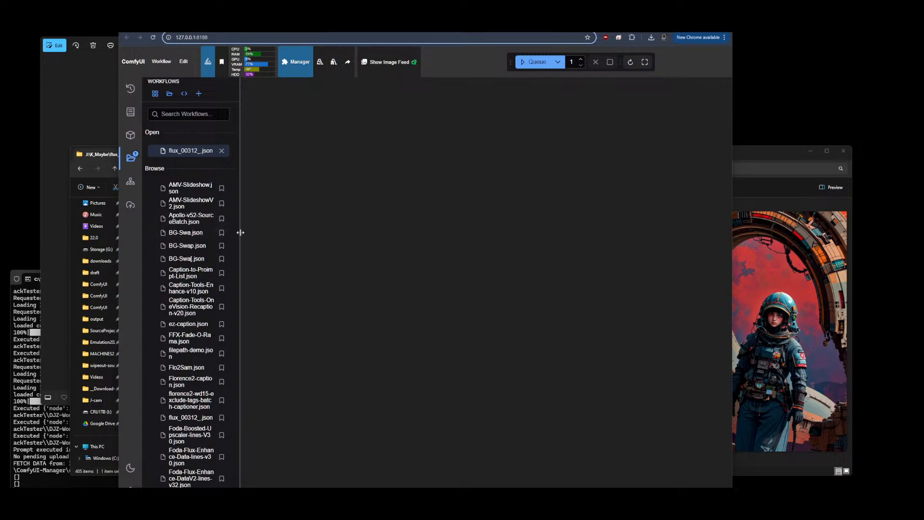
pyautogui.moveTo(240, 233); pyautogui.dragTo(435, 236)
pyautogui.scroll(-2, 331, 230)
pyautogui.scroll(-10, 337, 238)
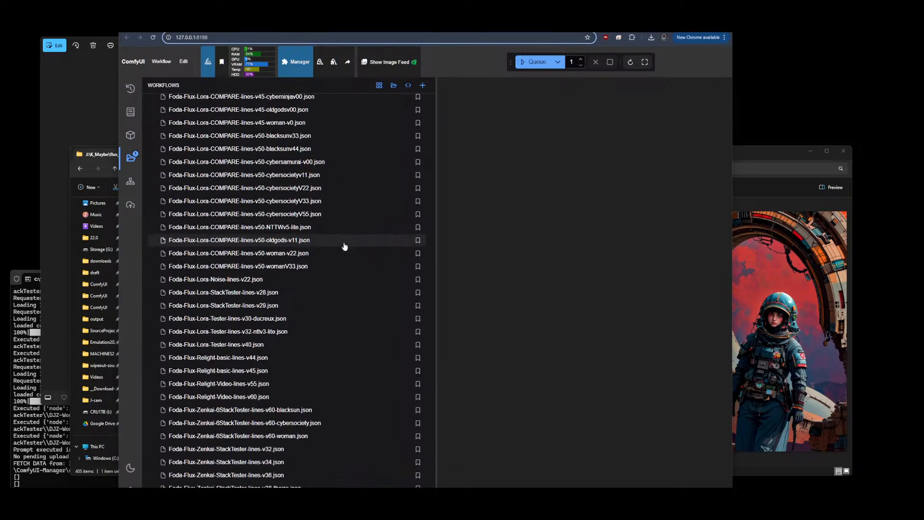
pyautogui.scroll(-8, 345, 246)
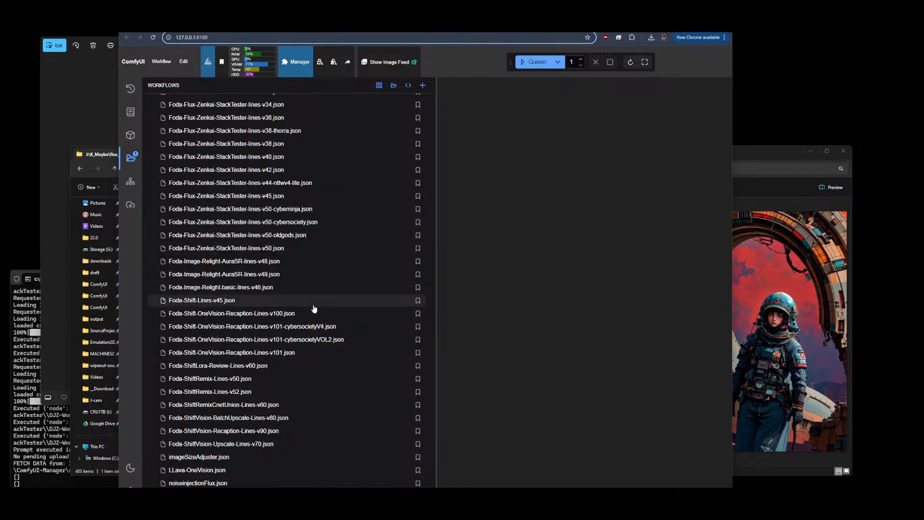
pyautogui.scroll(-5, 314, 308)
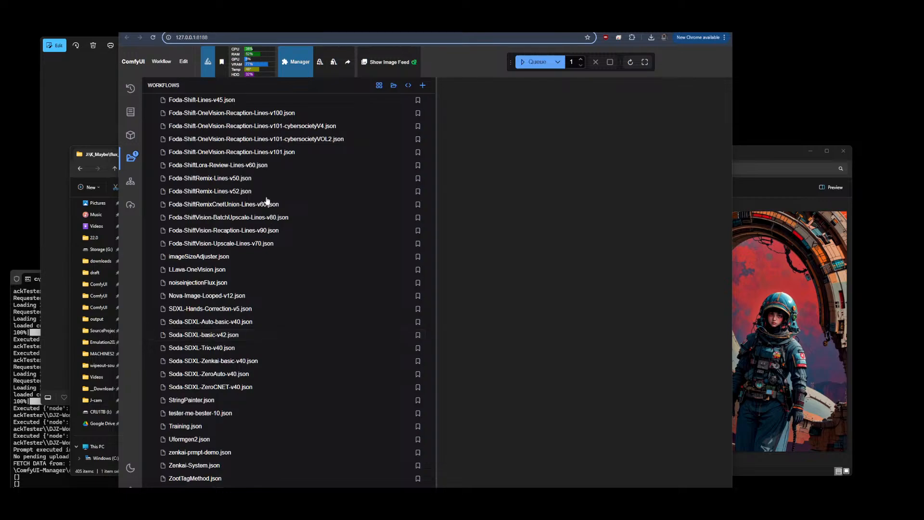
pyautogui.click(255, 166)
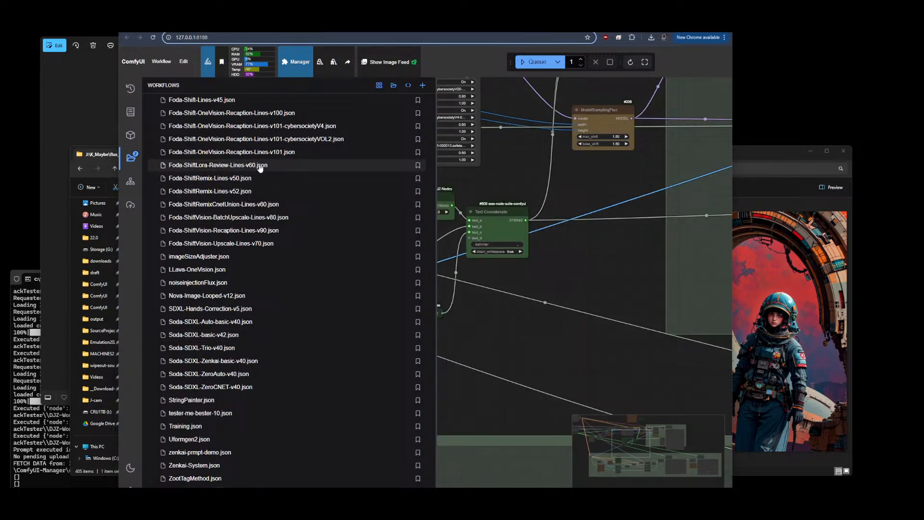
pyautogui.click(131, 158)
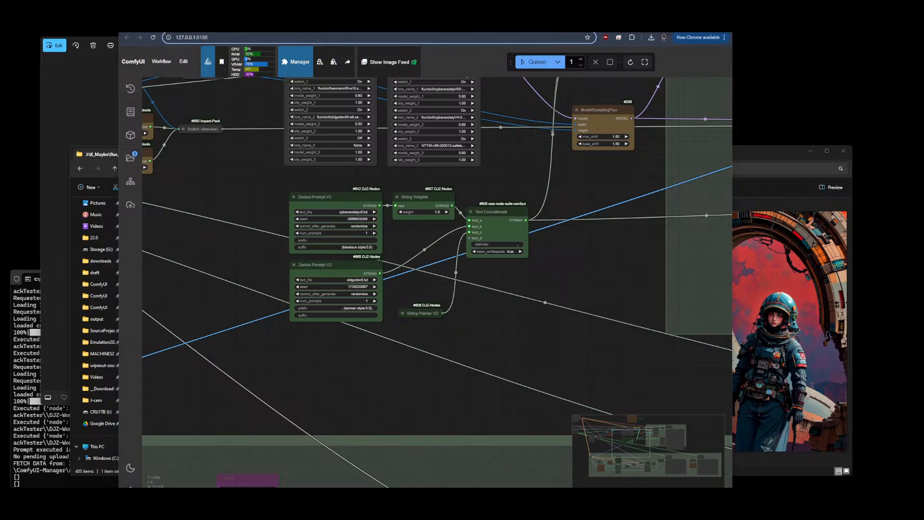
# Switch to the Civitai tab and download the Laura Flux Life in the Round LoRA file
pyautogui.hotkey('ctrl', 'Tab')
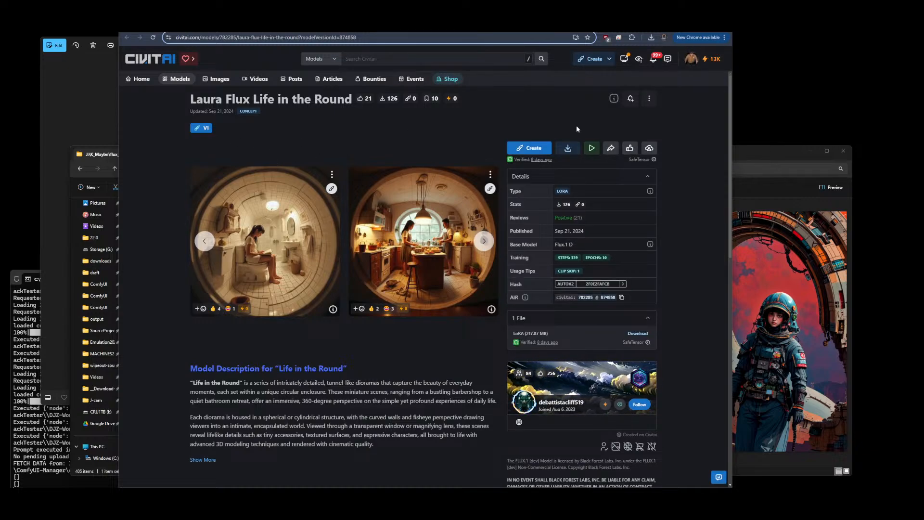
pyautogui.click(568, 149)
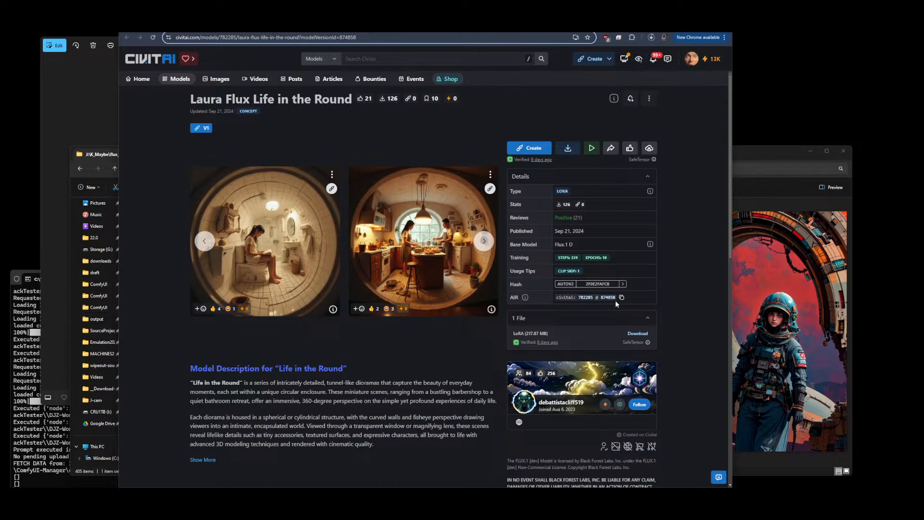
# Expand the model description and select the 'fisheye perspective,' trigger word in the creator's discussion comment
pyautogui.scroll(-2, 371, 363)
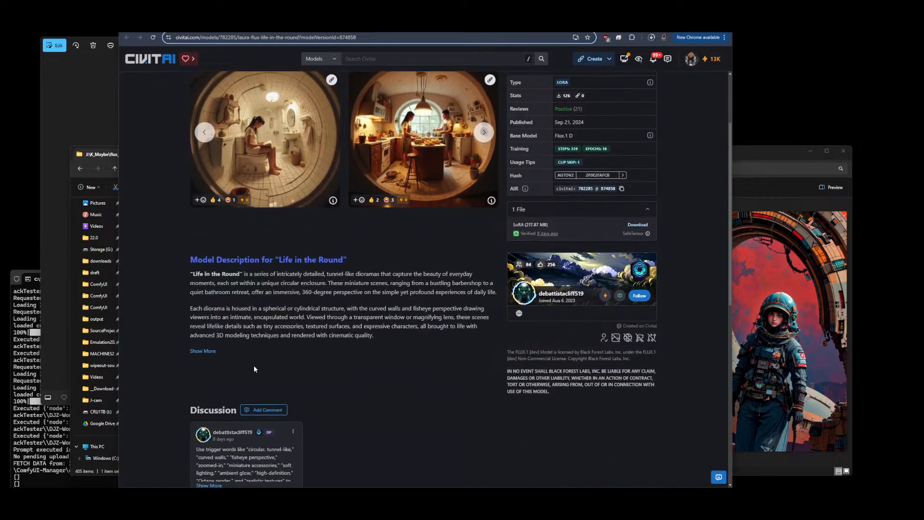
pyautogui.click(203, 352)
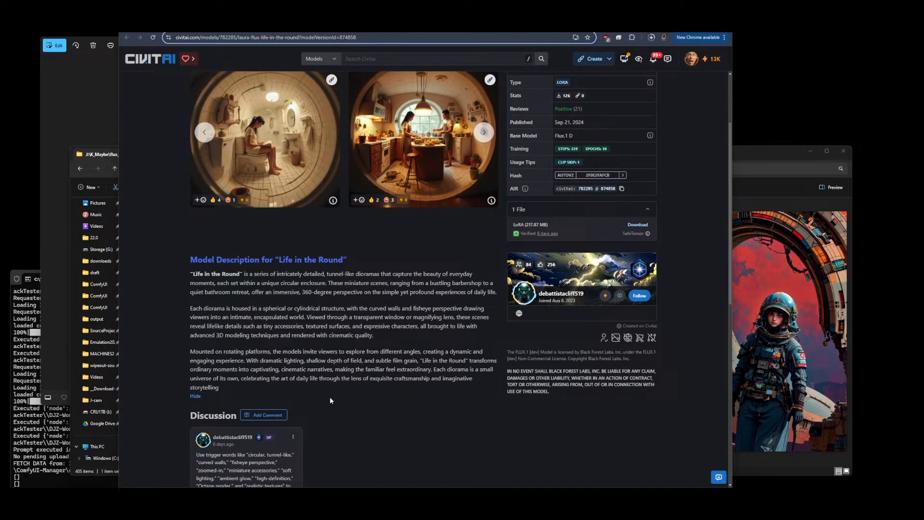
pyautogui.scroll(-2, 308, 392)
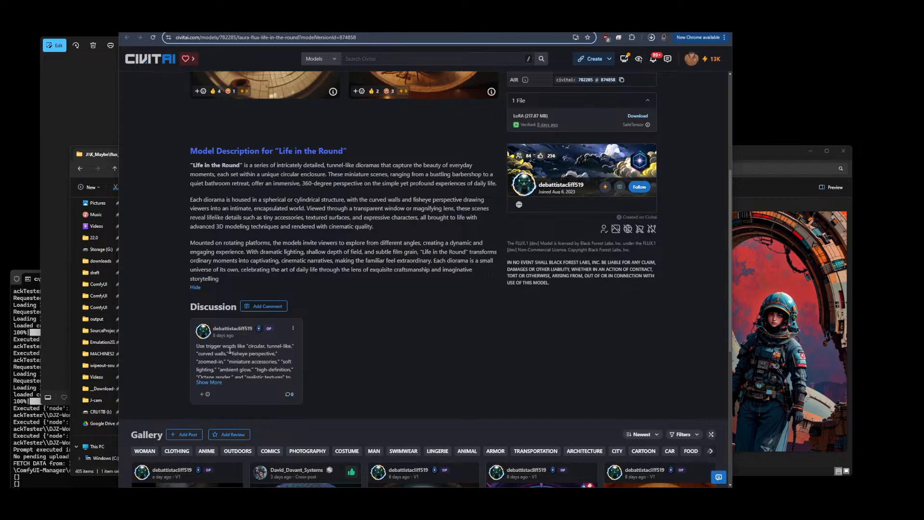
pyautogui.moveTo(231, 354); pyautogui.dragTo(277, 355)
pyautogui.hotkey('ctrl', 'c')
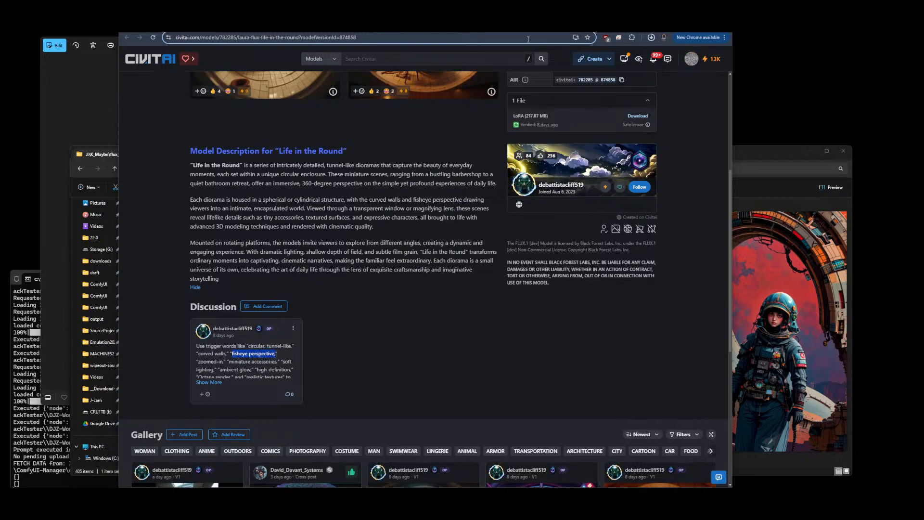
# Return to the ComfyUI workflow and pan and zoom around its nodes
pyautogui.hotkey('ctrl', 'Tab')
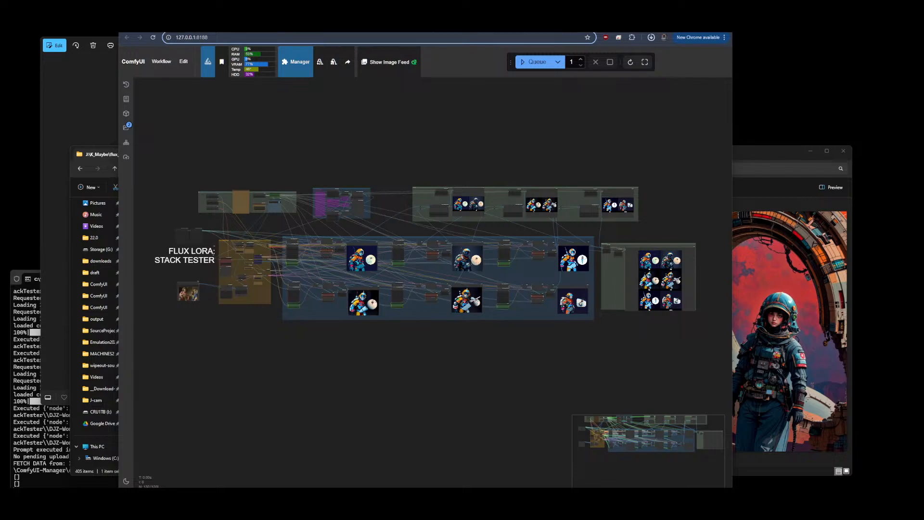
pyautogui.hotkey('ctrl', 'Tab')
pyautogui.scroll(-6, 545, 359)
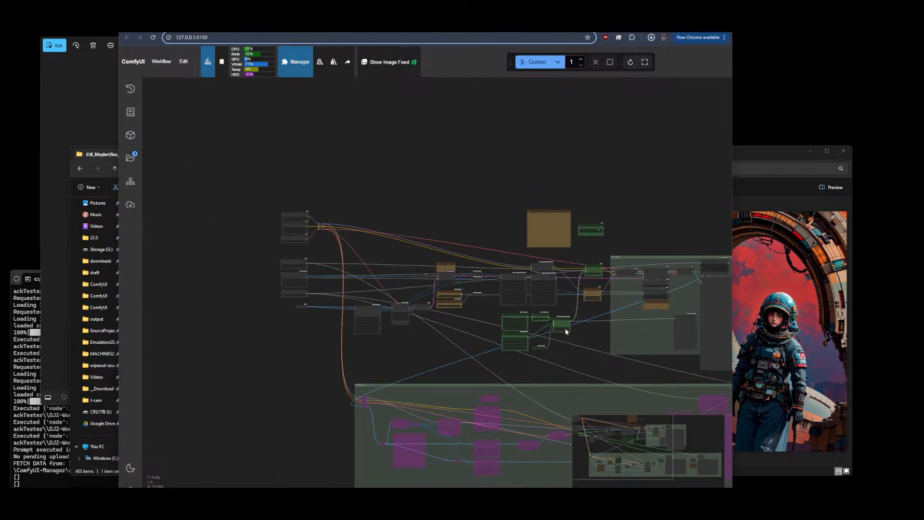
pyautogui.moveTo(579, 357); pyautogui.dragTo(496, 339)
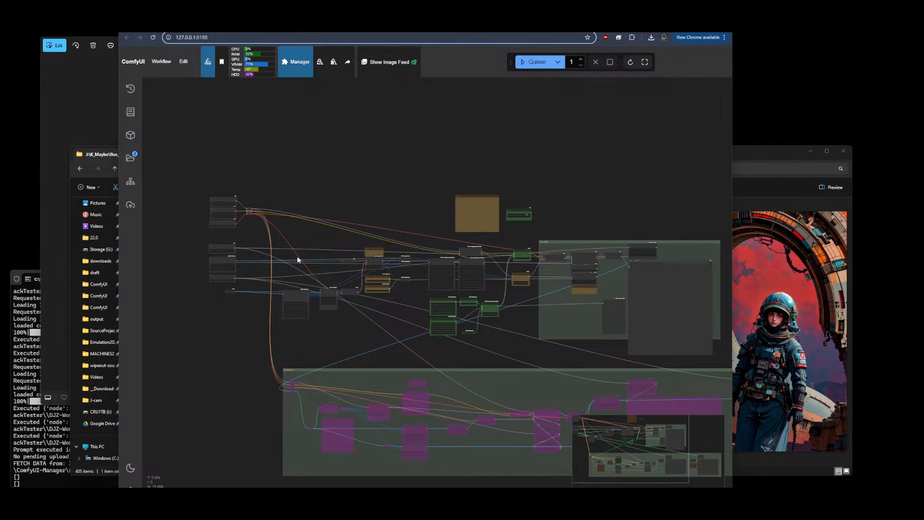
pyautogui.scroll(10, 295, 272)
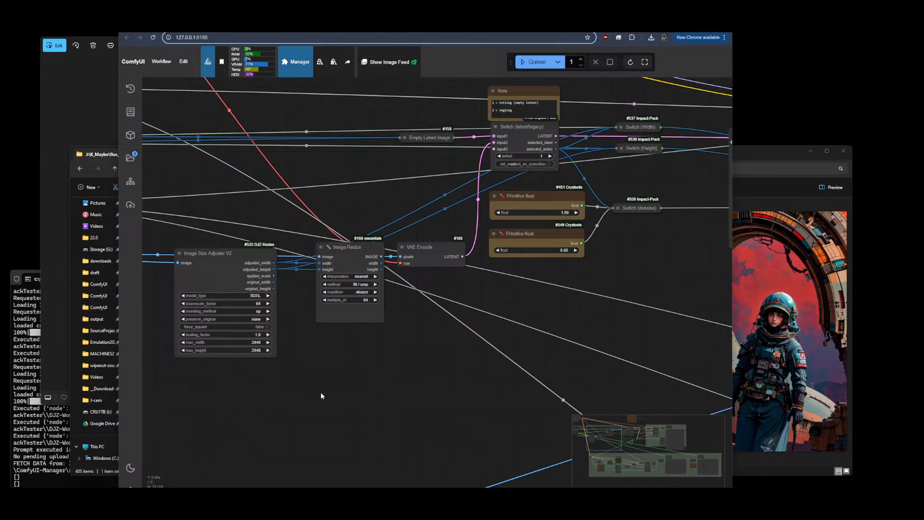
pyautogui.moveTo(527, 356); pyautogui.dragTo(178, 377)
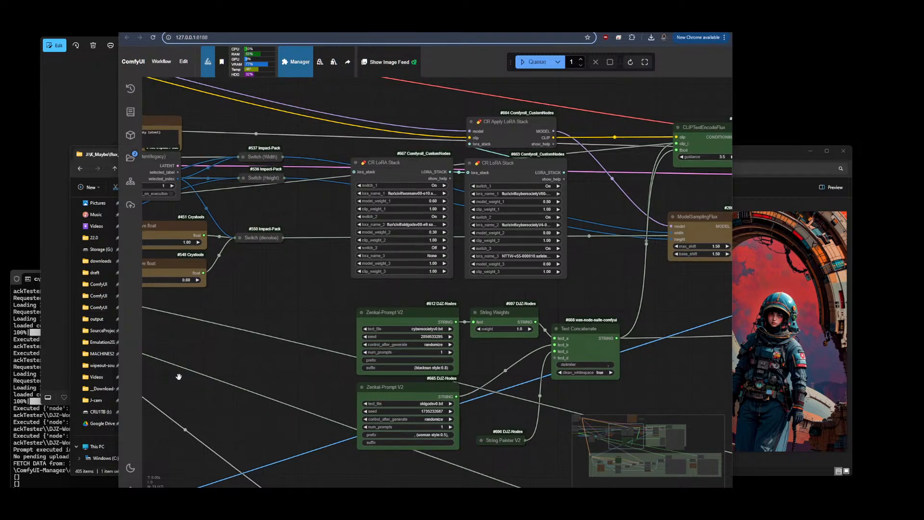
pyautogui.scroll(-10, 370, 356)
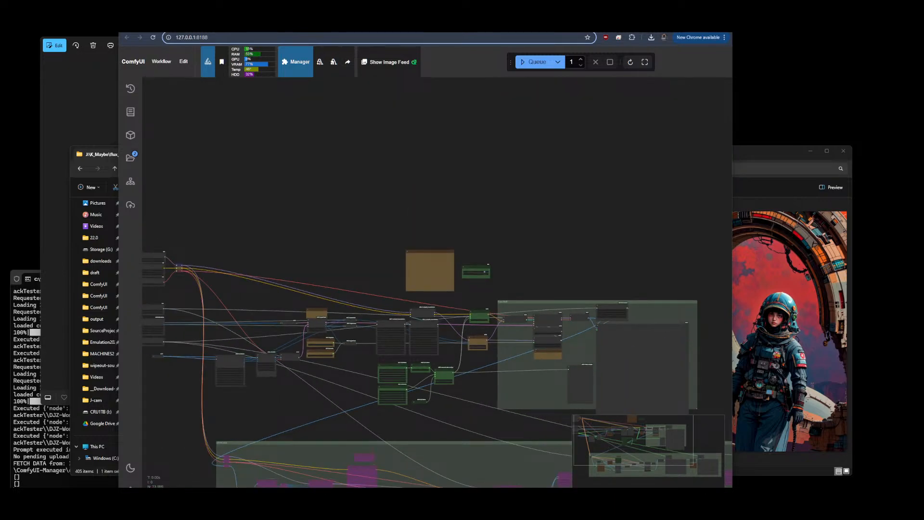
pyautogui.scroll(-5, 371, 356)
pyautogui.press('F5')
pyautogui.click(159, 62)
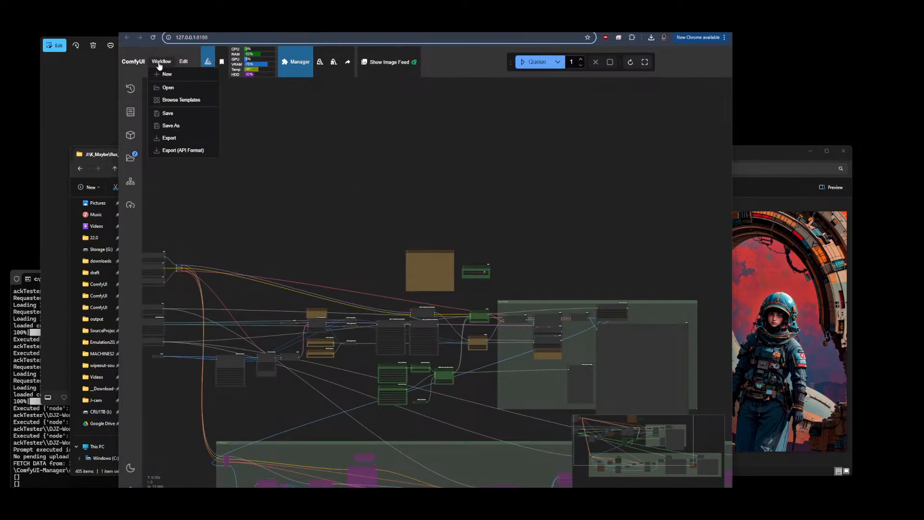
pyautogui.click(159, 65)
pyautogui.click(186, 64)
pyautogui.click(185, 65)
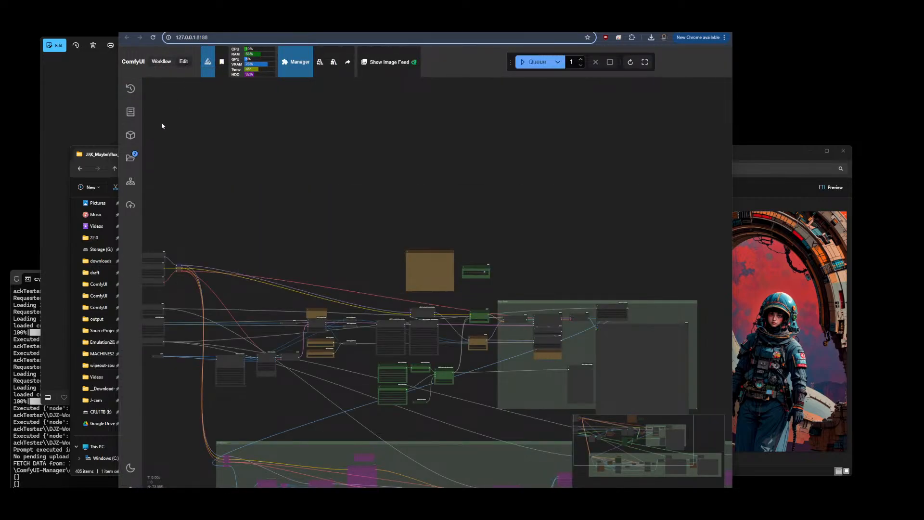
pyautogui.click(130, 159)
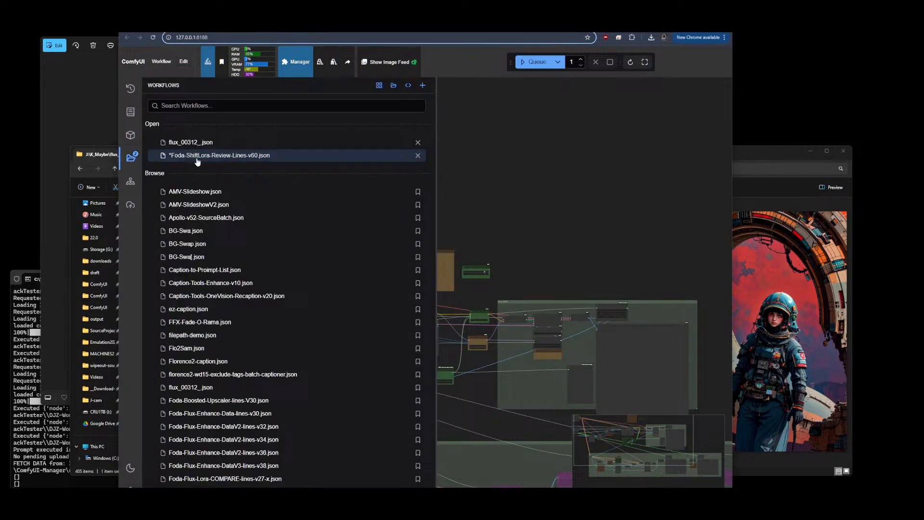
pyautogui.click(130, 158)
# Clear the suffix of the upper Zenkai-Prompt V2 node
pyautogui.moveTo(339, 263); pyautogui.dragTo(443, 164)
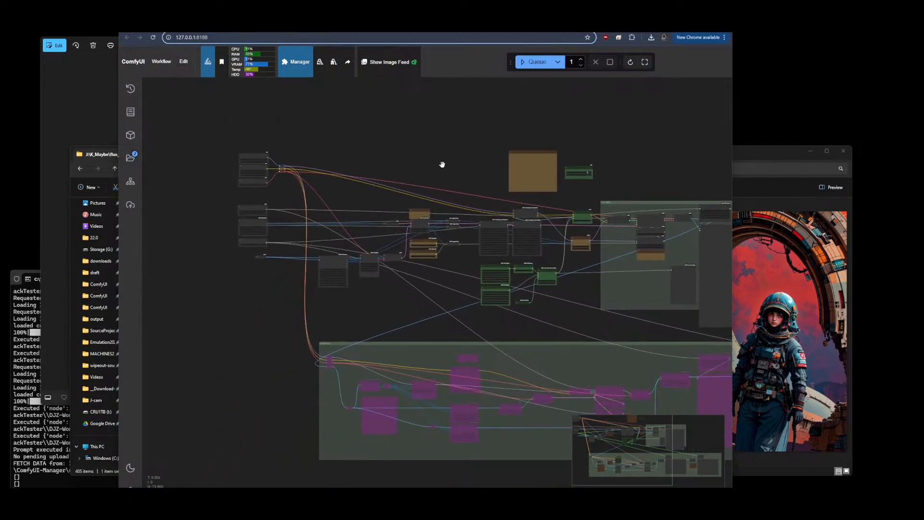
pyautogui.scroll(12, 450, 184)
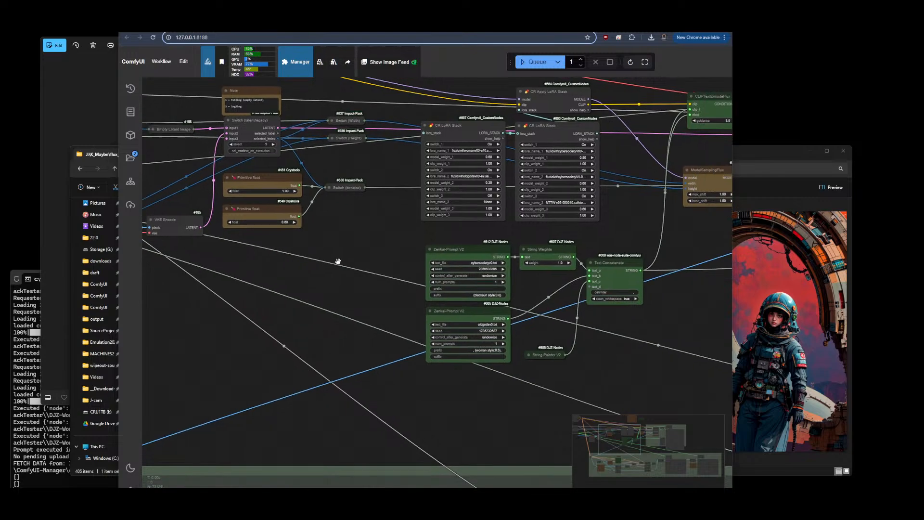
pyautogui.click(412, 272)
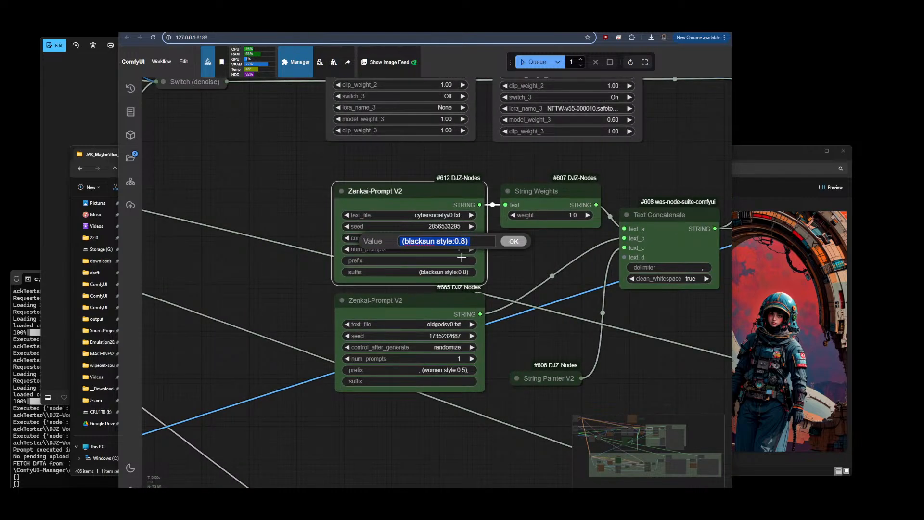
pyautogui.hotkey('ctrl', 'v')
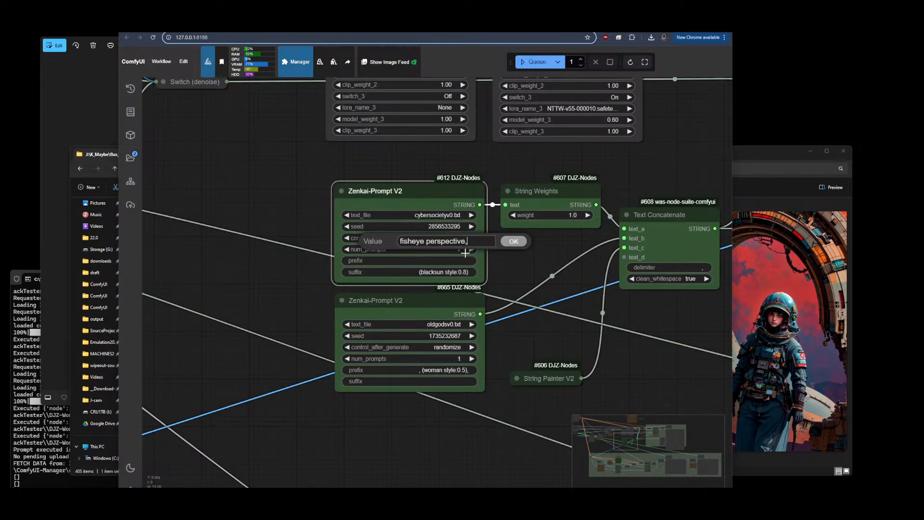
pyautogui.click(517, 245)
pyautogui.click(470, 273)
pyautogui.hotkey('ctrl', 'c')
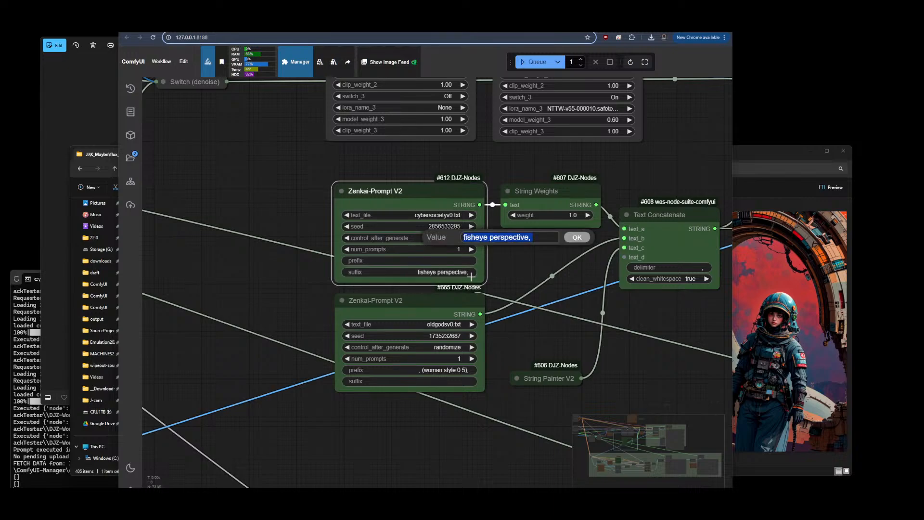
pyautogui.press('BackSpace')
pyautogui.click(575, 237)
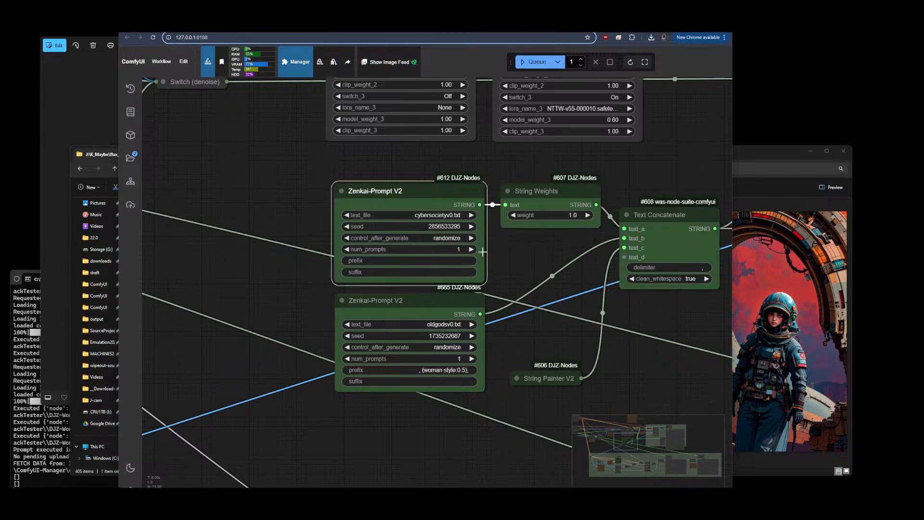
# Set the upper Zenkai-Prompt's prefix to 'fisheye perspective,' and its text file to blacksun-v0.txt
pyautogui.click(442, 261)
pyautogui.hotkey('ctrl', 'v')
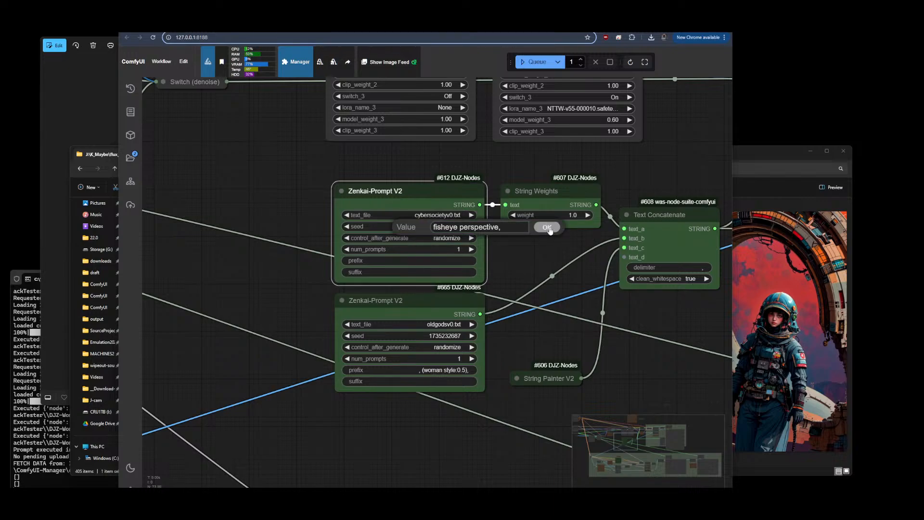
pyautogui.press('Return')
pyautogui.click(433, 216)
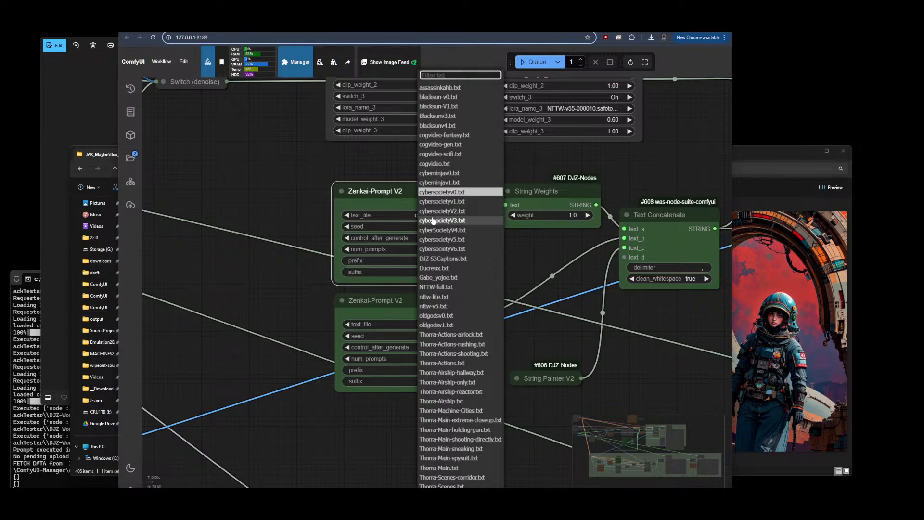
pyautogui.click(451, 99)
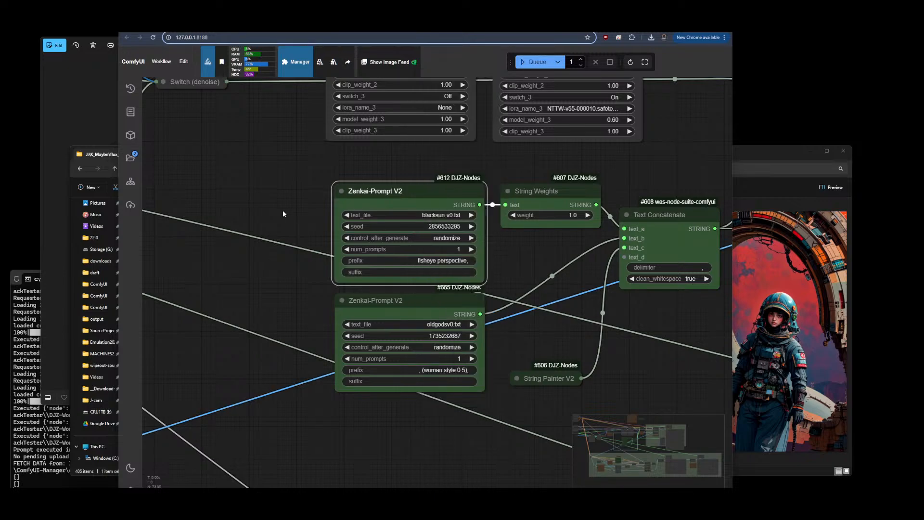
# Bypass the lower Zenkai-Prompt V2 node
pyautogui.click(428, 298)
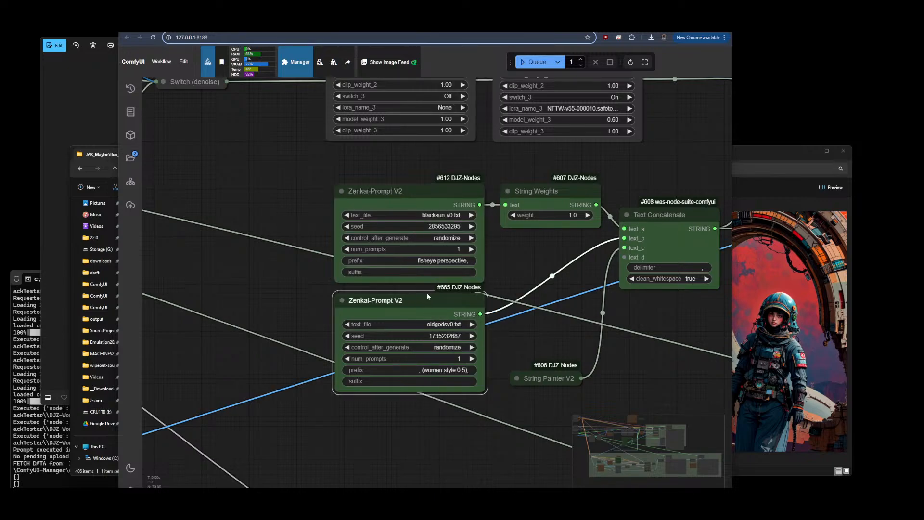
pyautogui.hotkey('ctrl', 'b')
pyautogui.click(283, 245)
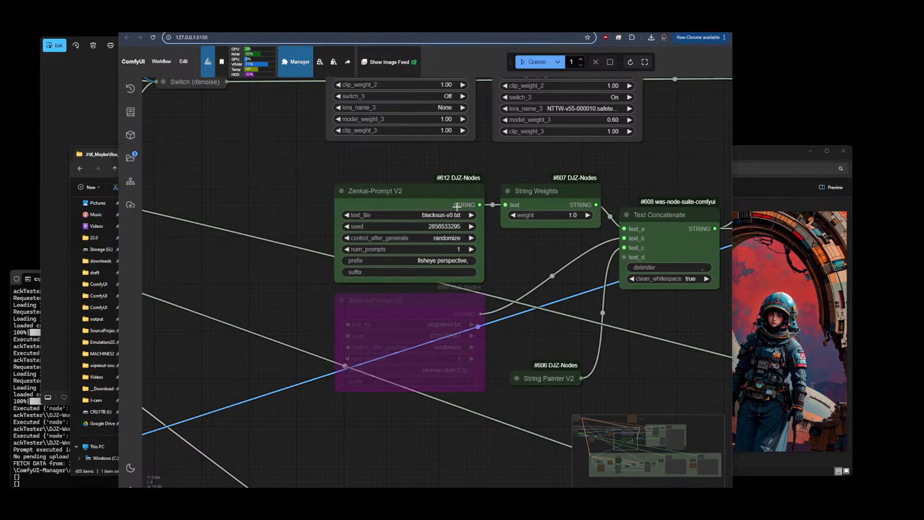
# Bring up File Explorer's Downloads folder, refresh it and select Laura_Flux_Life_in_the_Round.safetensors
pyautogui.scroll(-6, 287, 285)
pyautogui.scroll(5, 308, 169)
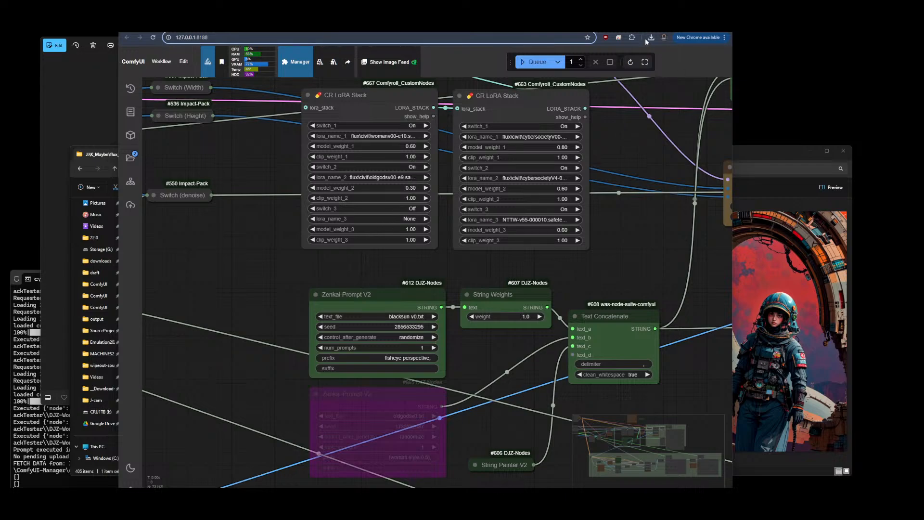
pyautogui.click(758, 159)
pyautogui.click(218, 155)
pyautogui.click(269, 157)
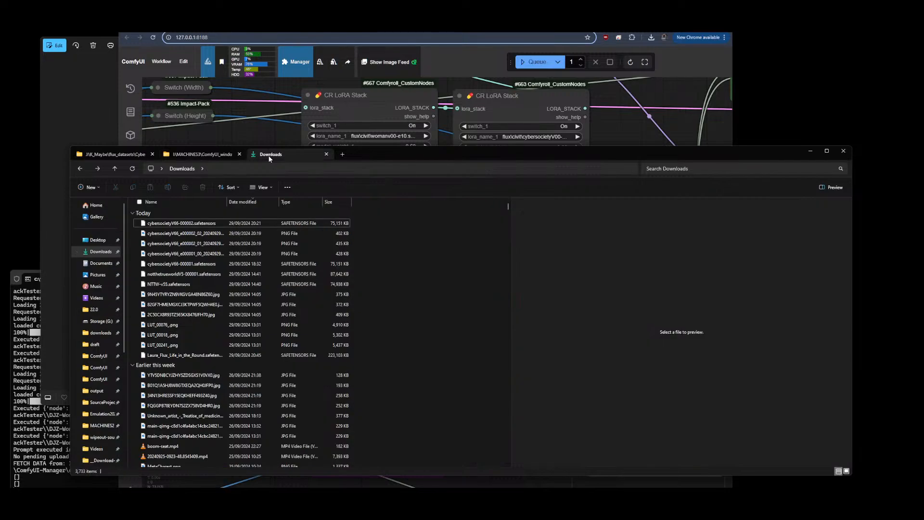
pyautogui.click(132, 168)
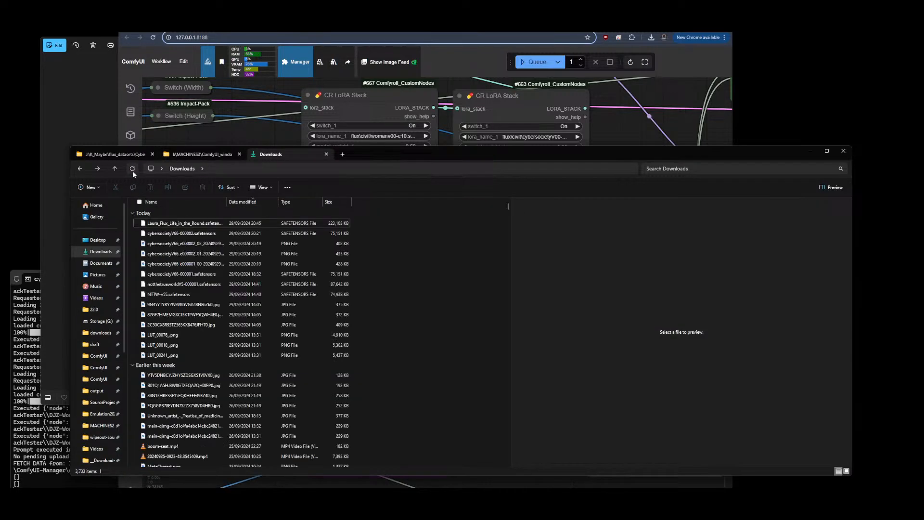
pyautogui.click(173, 223)
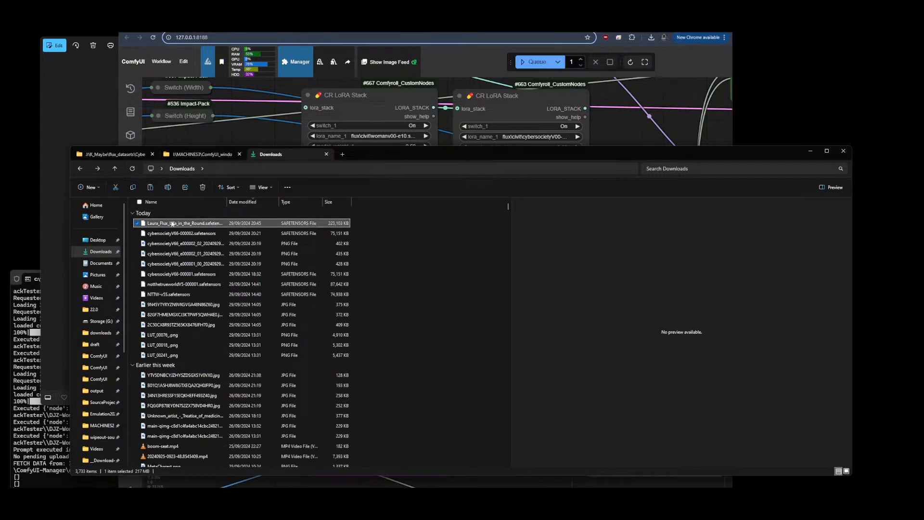
# Open the ComfyUI models\loras folder in the other Explorer tab
pyautogui.click(197, 154)
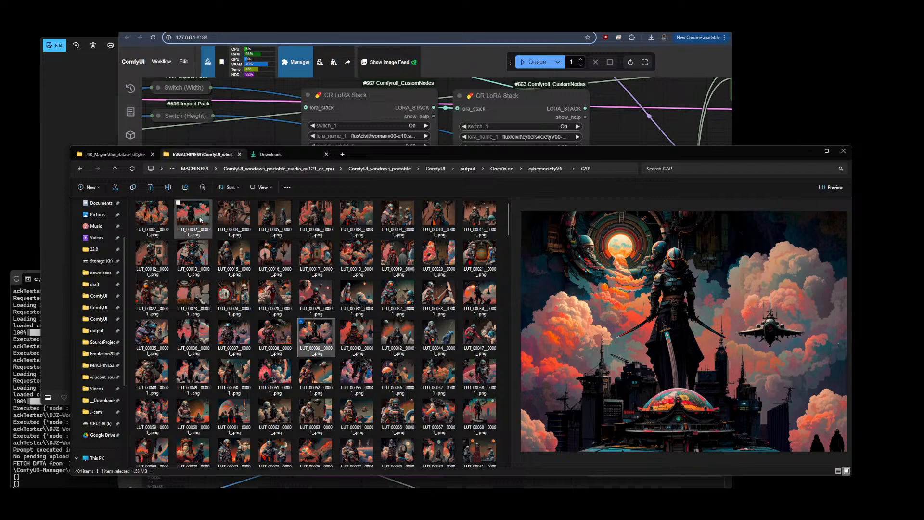
pyautogui.click(86, 317)
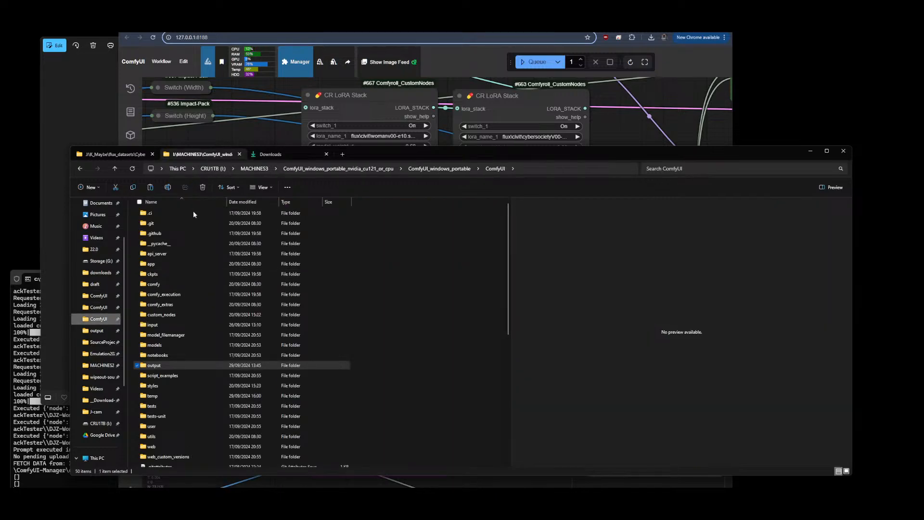
pyautogui.doubleClick(165, 344)
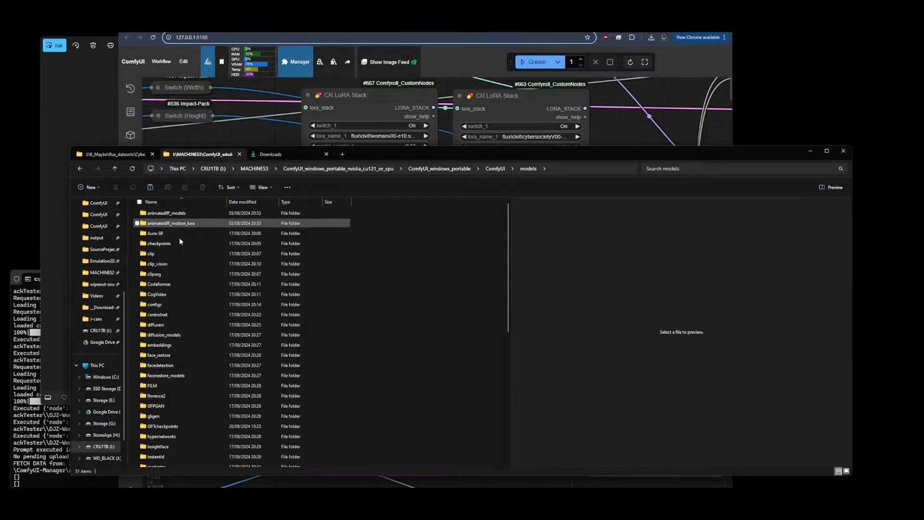
pyautogui.scroll(-4, 174, 337)
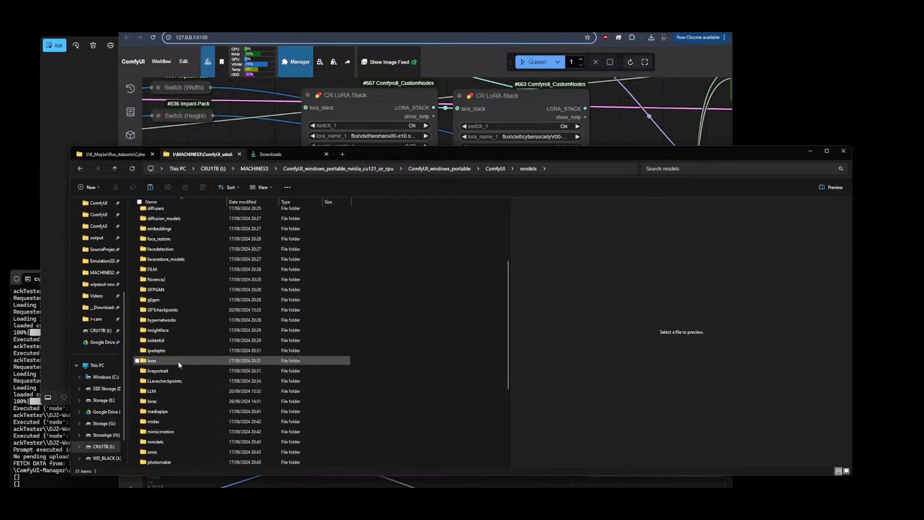
pyautogui.doubleClick(157, 400)
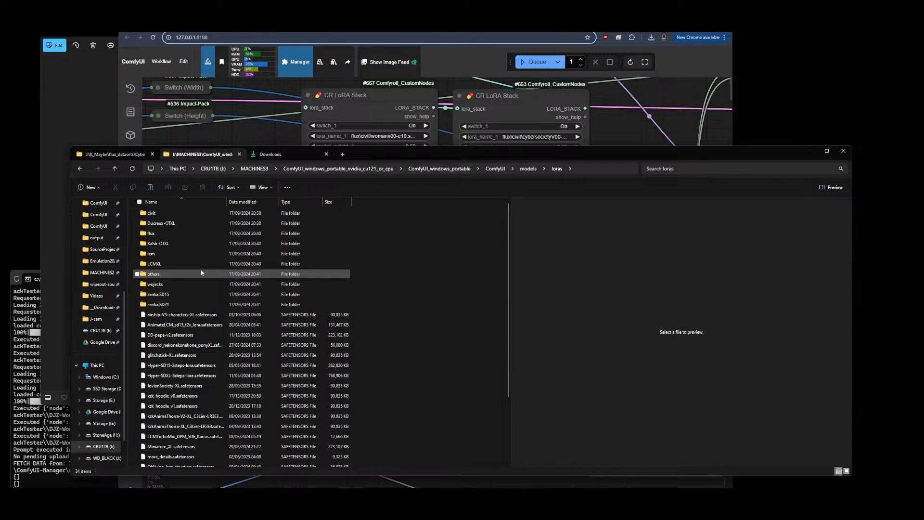
# Paste the downloaded LoRA file into the models\loras\flux\ppls folder
pyautogui.click(152, 212)
pyautogui.click(154, 234)
pyautogui.doubleClick(154, 234)
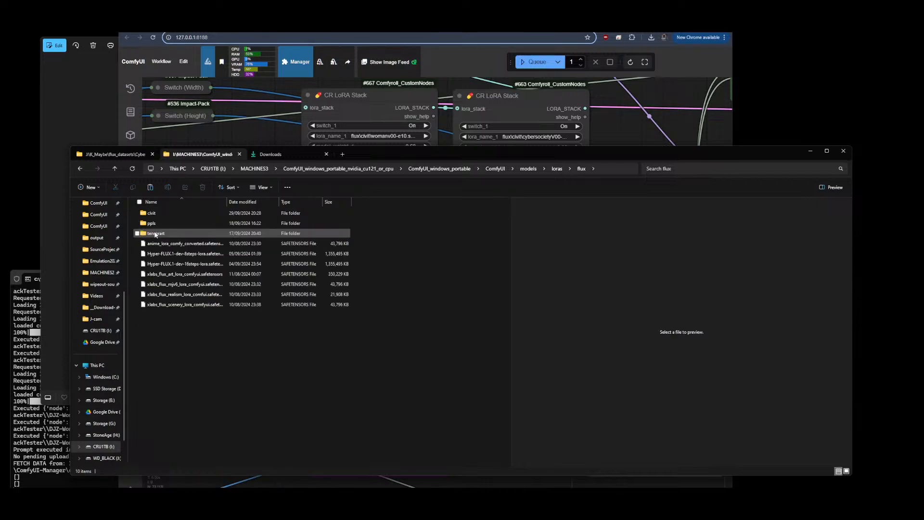
pyautogui.doubleClick(152, 222)
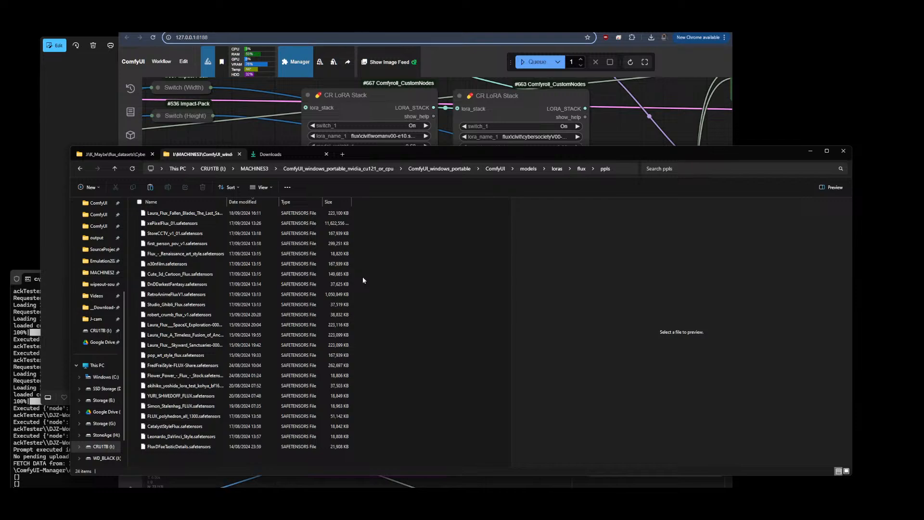
pyautogui.hotkey('ctrl', 'v')
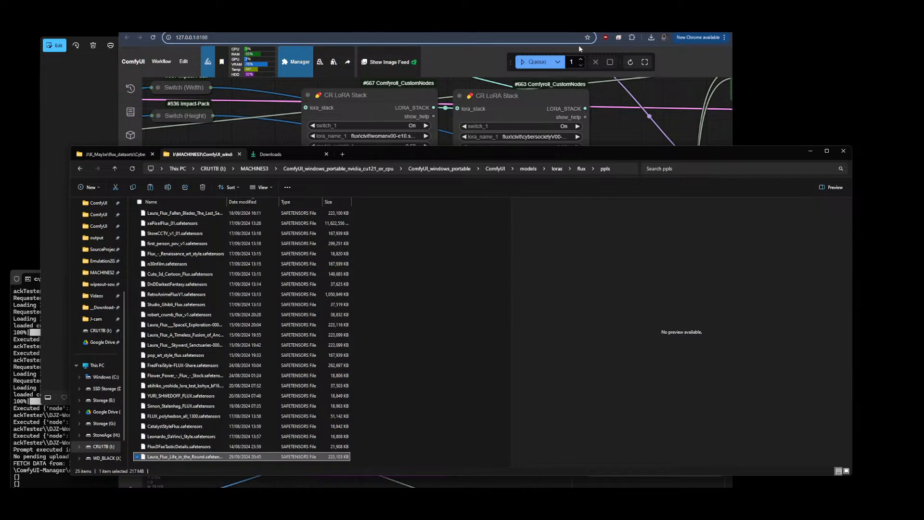
# Review the Life in the Round model page on Civitai for its trigger words, then return to ComfyUI
pyautogui.click(630, 62)
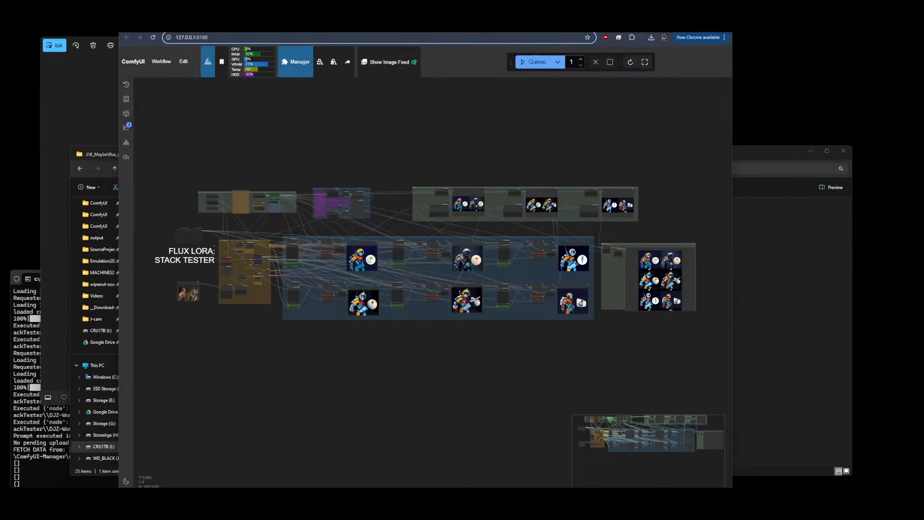
pyautogui.scroll(5, 491, 234)
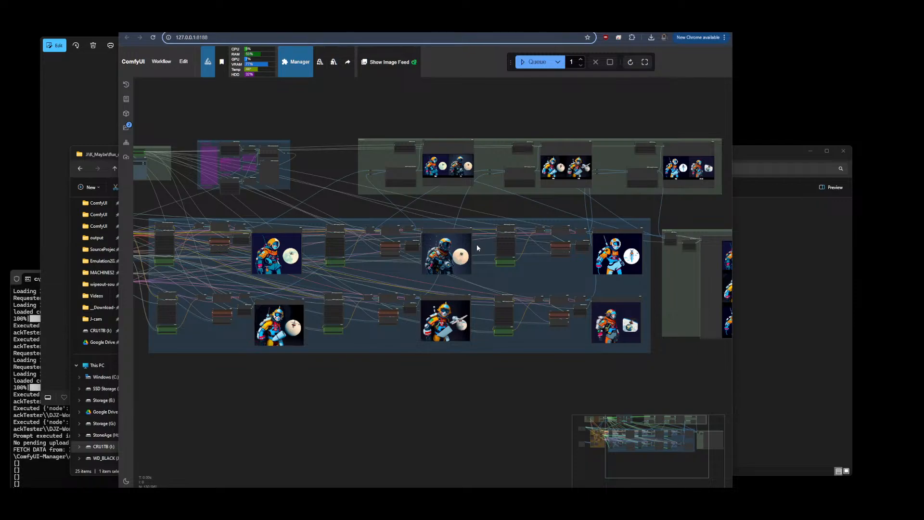
pyautogui.scroll(-6, 477, 244)
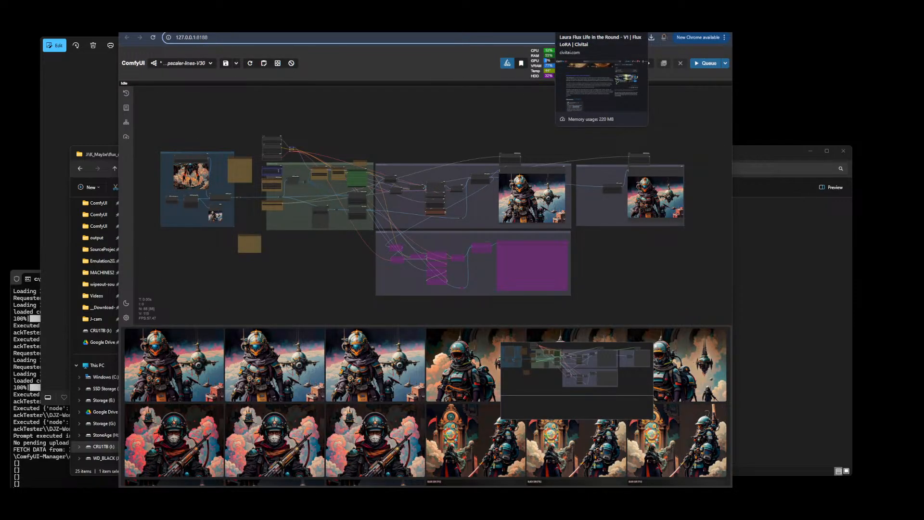
pyautogui.click(572, 27)
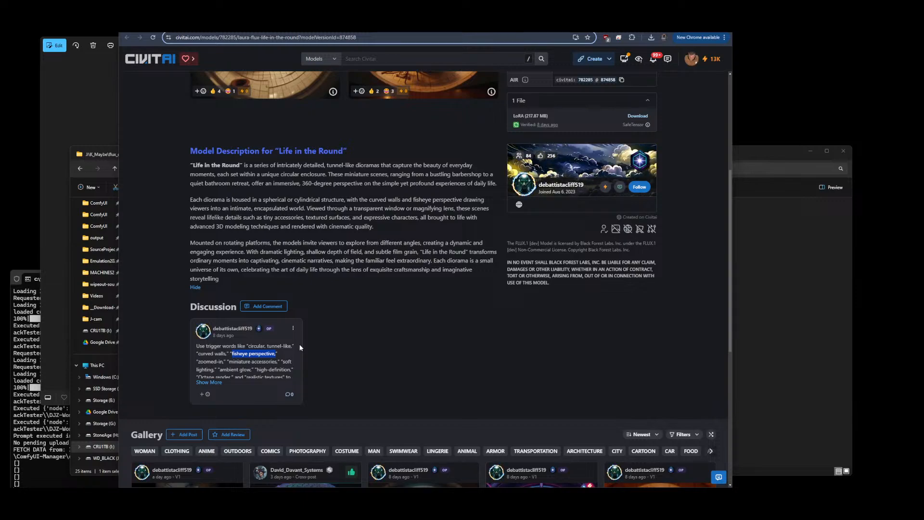
pyautogui.click(413, 26)
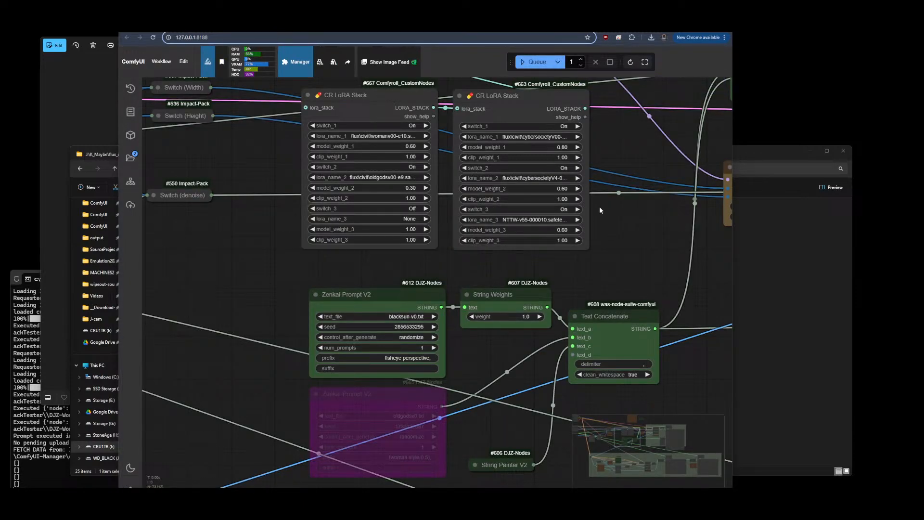
# Switch off all the enabled LoRA slots in both CR LoRA Stack nodes
pyautogui.click(465, 126)
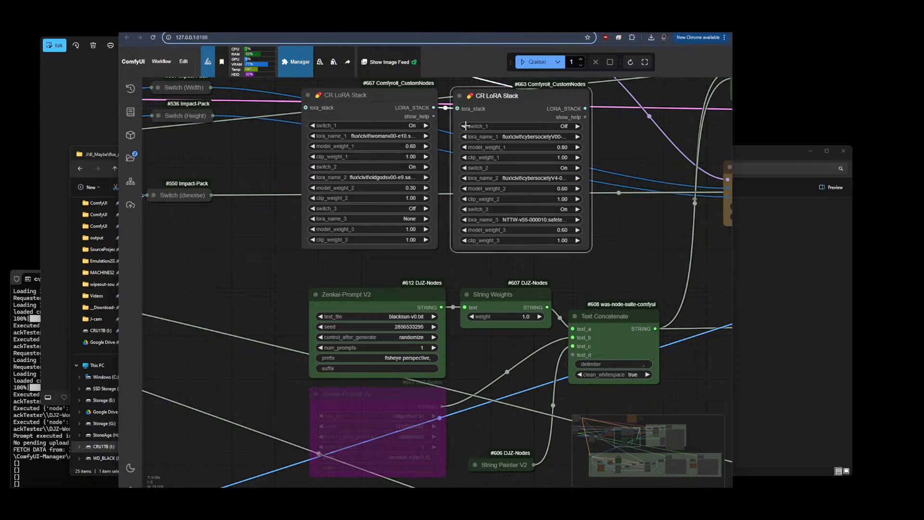
pyautogui.click(577, 146)
pyautogui.click(464, 167)
pyautogui.click(464, 208)
pyautogui.click(313, 167)
pyautogui.click(312, 126)
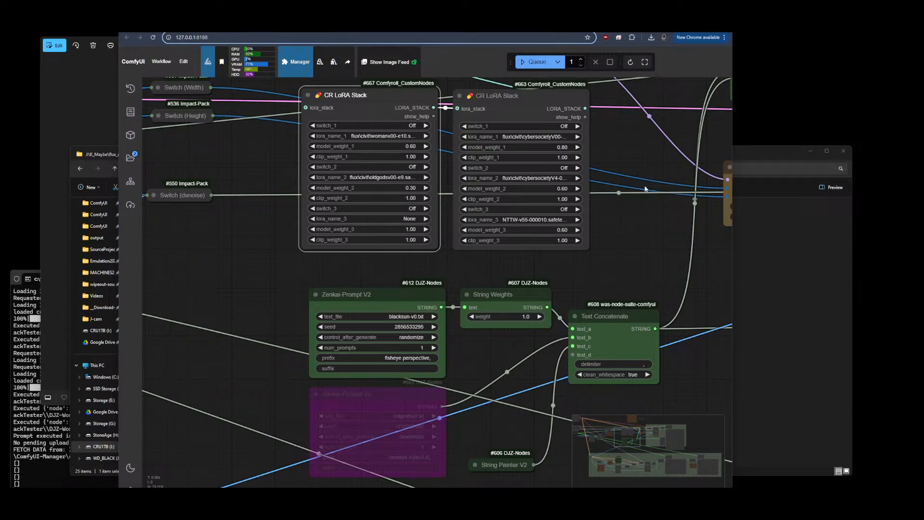
# Enable the first stack's third slot and set its lora_name_3 to Laura_Flux_Life_in_the_Round.safetensors
pyautogui.click(792, 268)
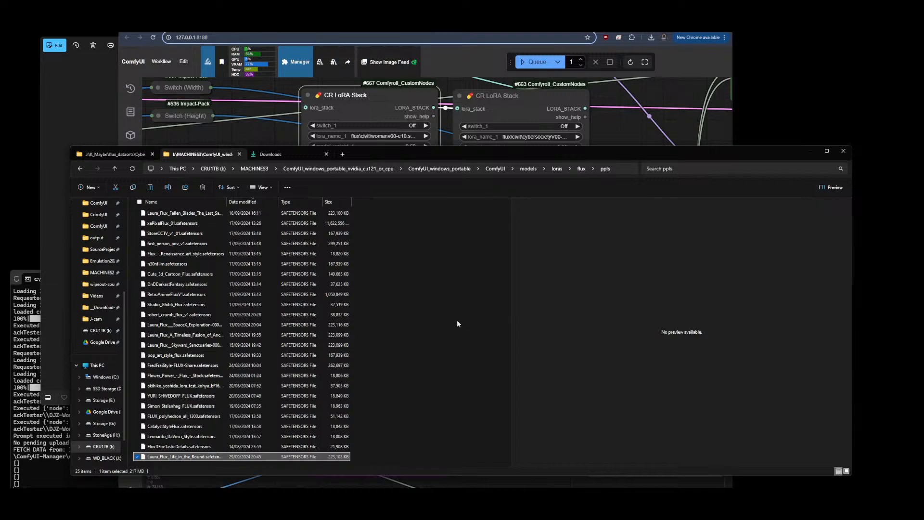
pyautogui.click(600, 128)
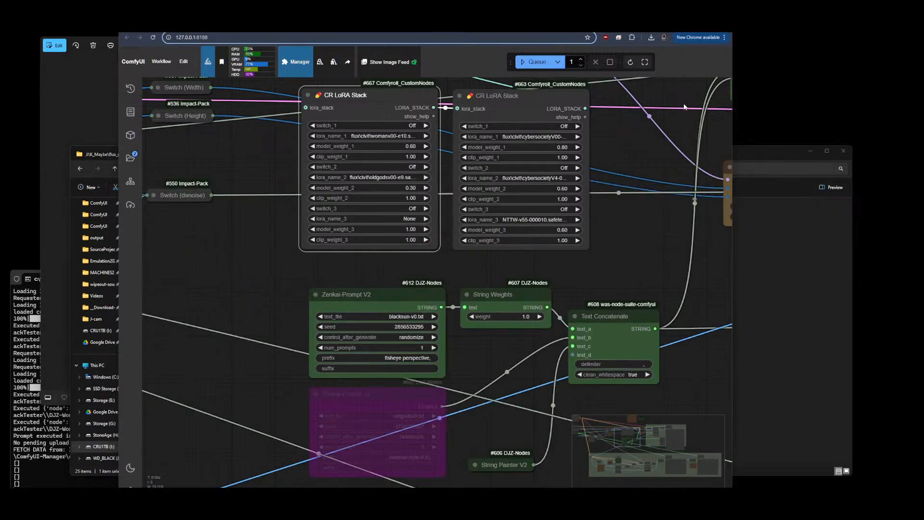
pyautogui.click(378, 209)
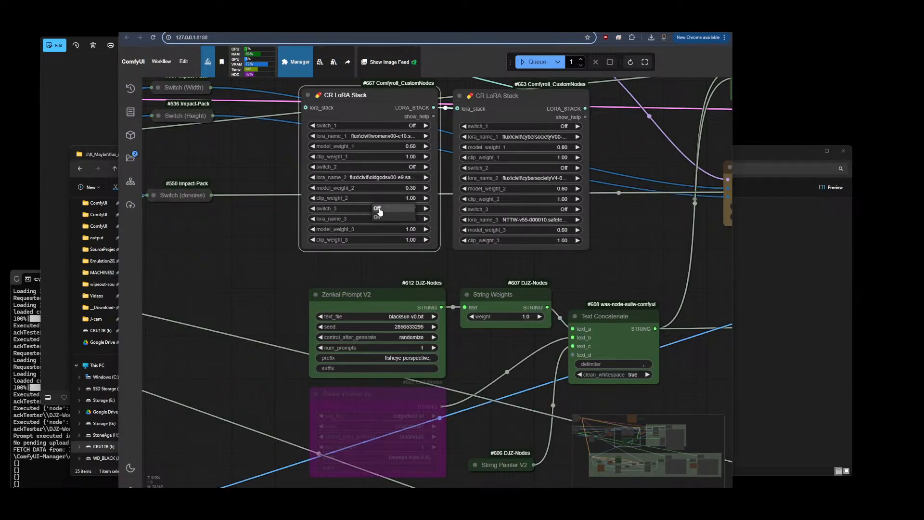
pyautogui.click(377, 209)
pyautogui.click(379, 219)
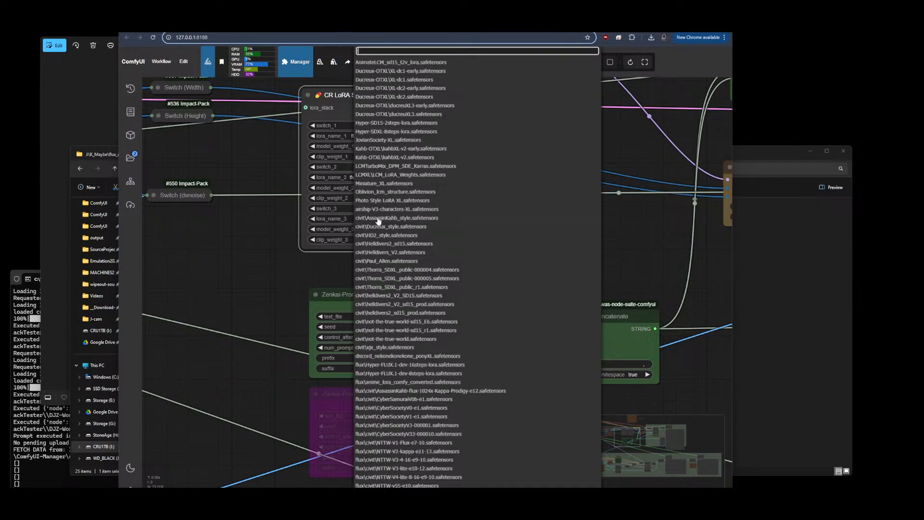
pyautogui.write('laura')
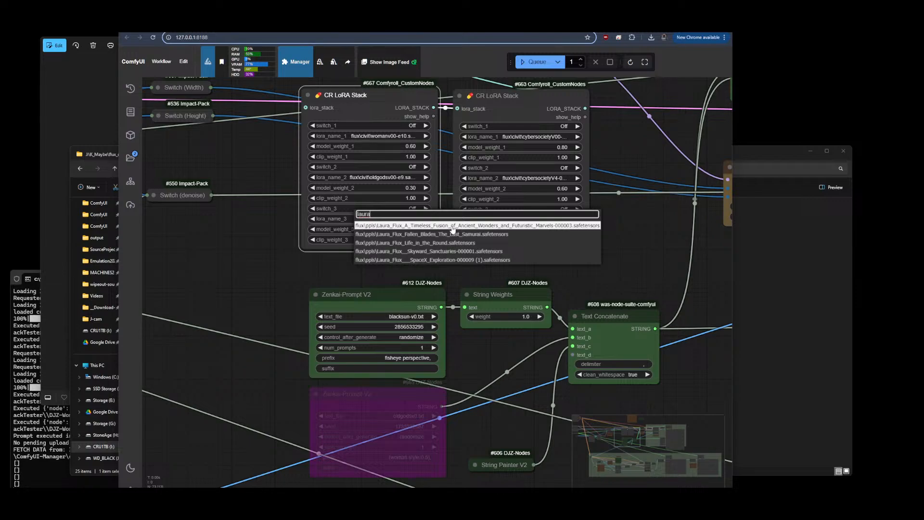
pyautogui.click(452, 226)
pyautogui.click(741, 253)
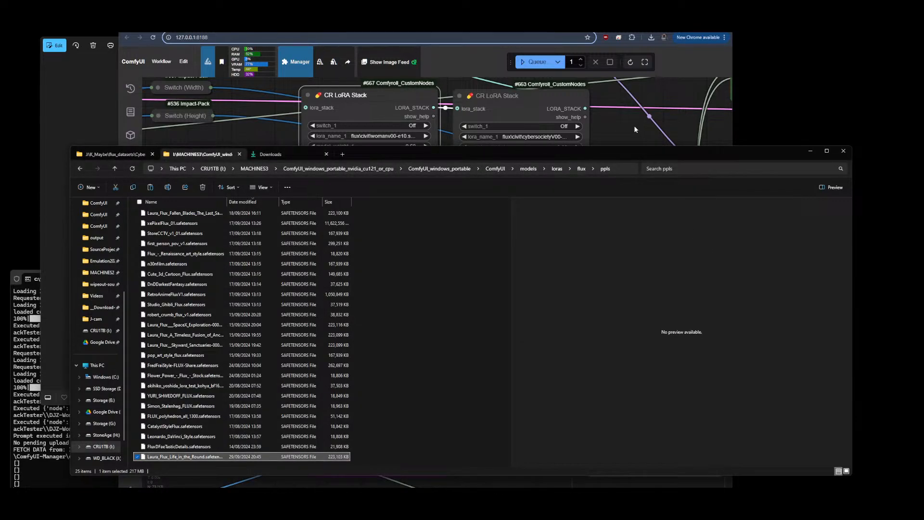
pyautogui.click(660, 136)
pyautogui.click(382, 217)
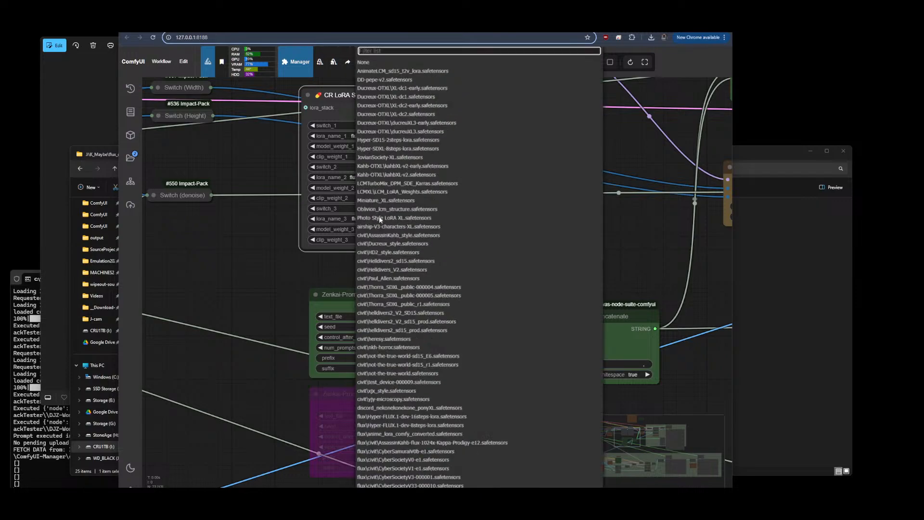
pyautogui.write('laura')
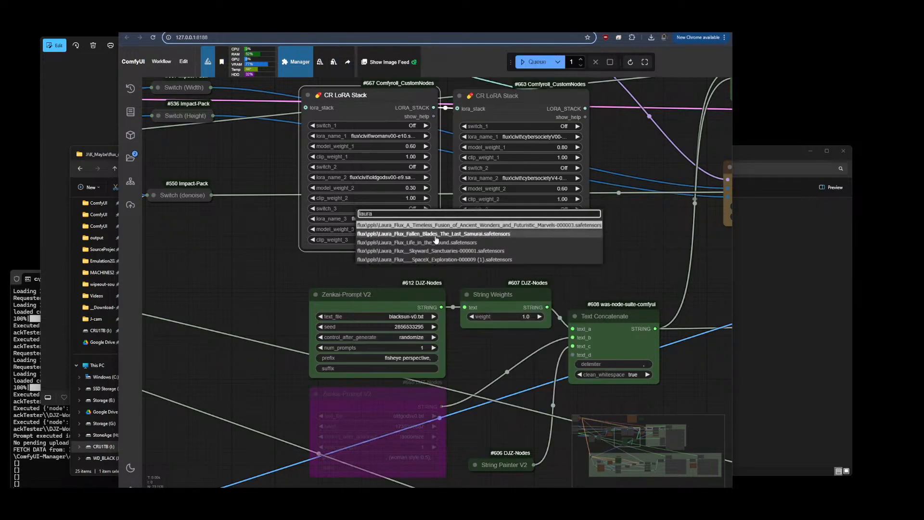
pyautogui.click(434, 242)
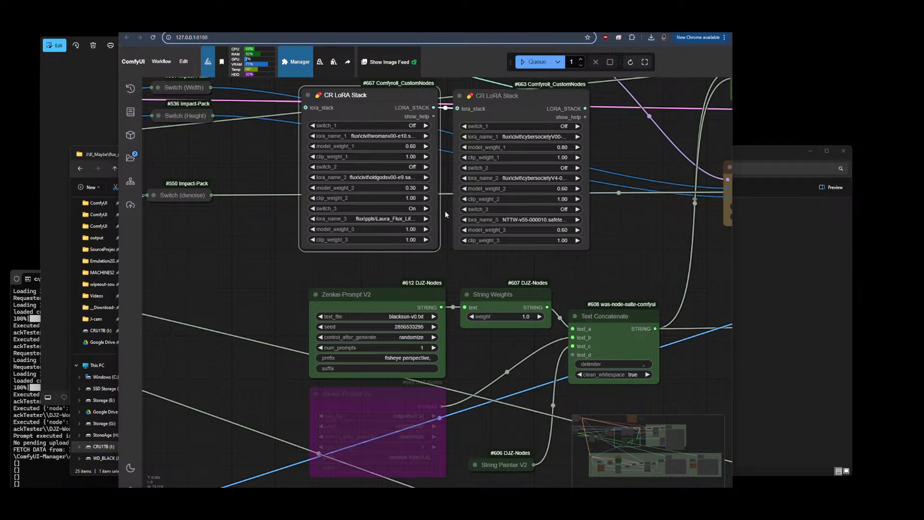
# Queue the workflow to generate images
pyautogui.scroll(-5, 240, 219)
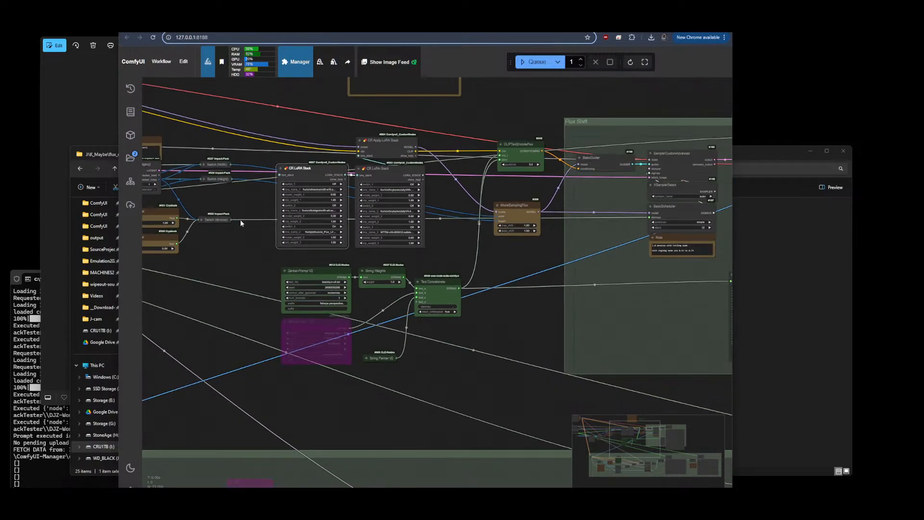
pyautogui.scroll(5, 287, 215)
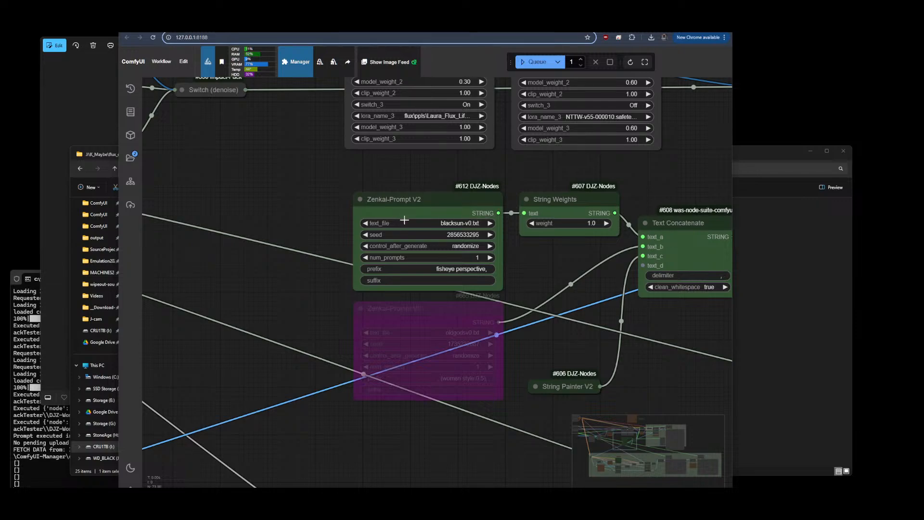
pyautogui.scroll(-8, 285, 232)
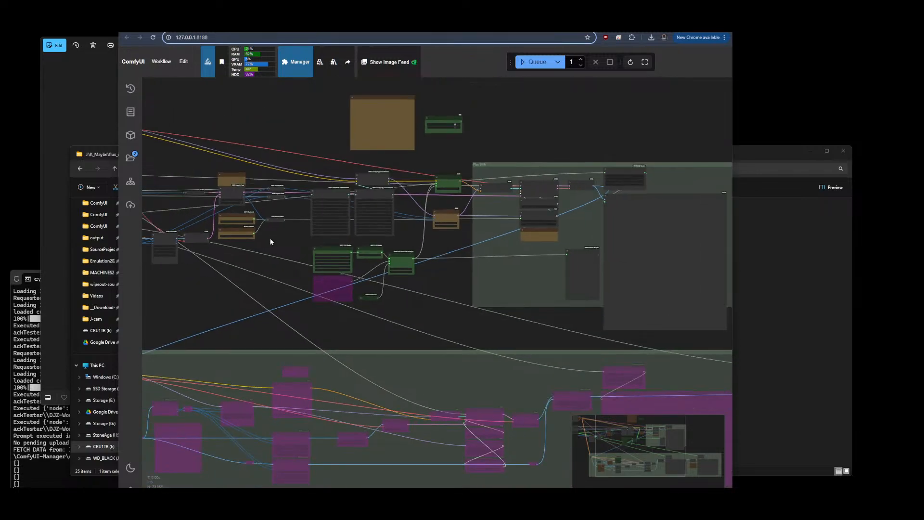
pyautogui.moveTo(530, 159); pyautogui.dragTo(620, 159)
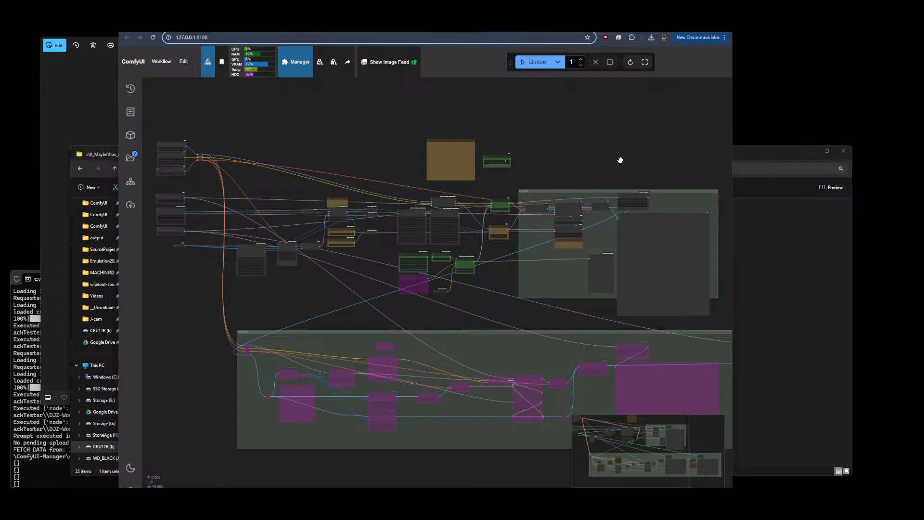
pyautogui.click(533, 68)
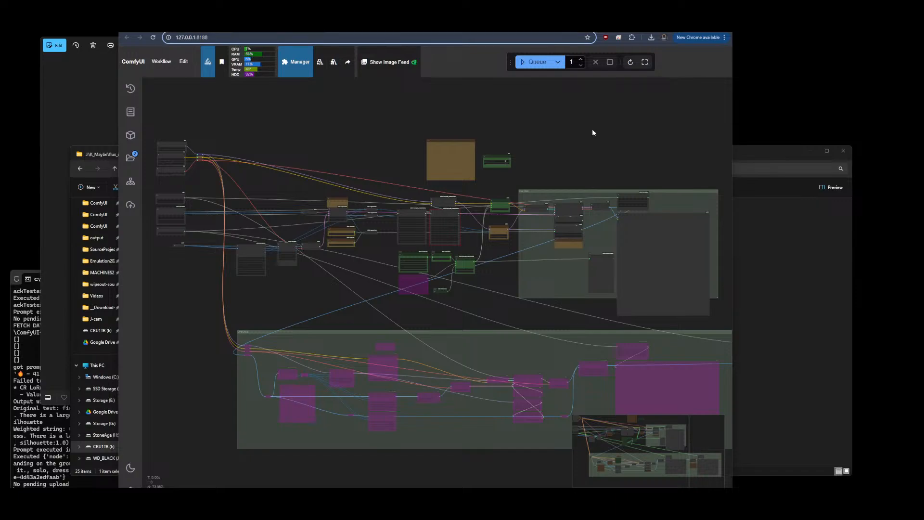
# Check the console output, then delete the second CR LoRA Stack node #663
pyautogui.scroll(15, 436, 188)
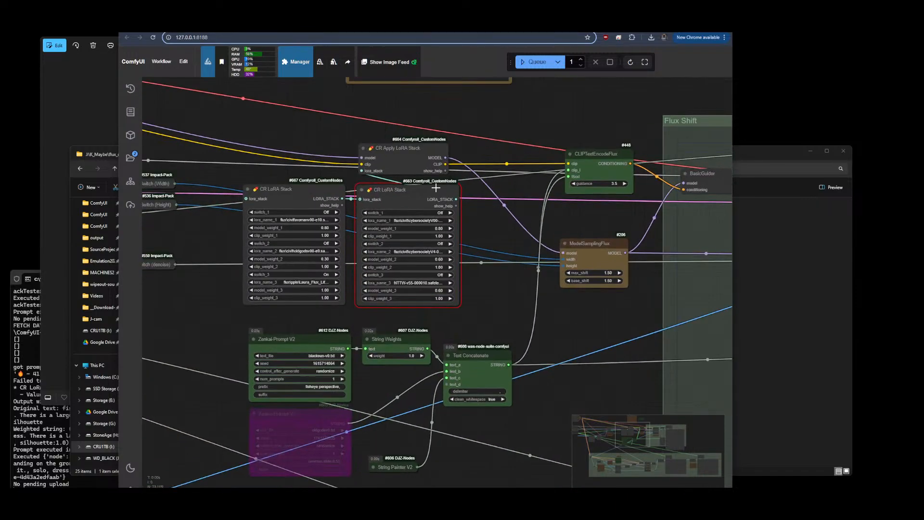
pyautogui.moveTo(474, 318); pyautogui.dragTo(569, 312)
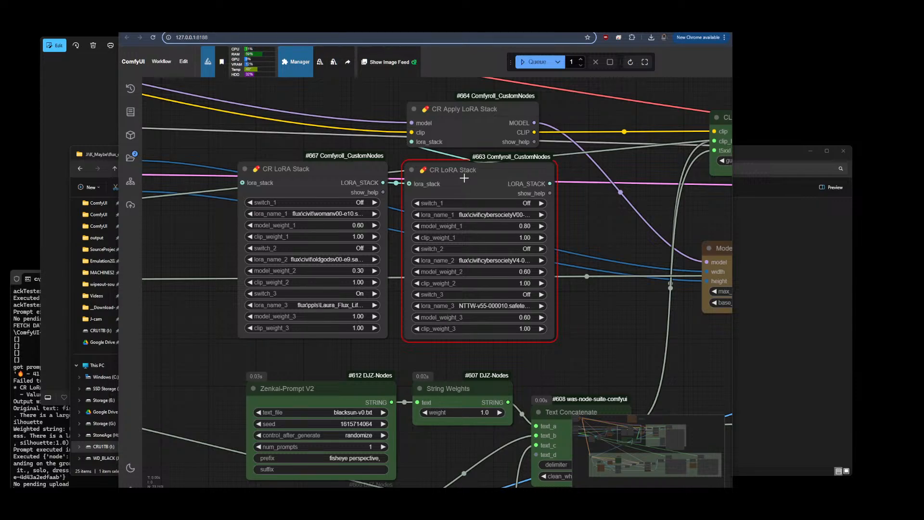
pyautogui.hotkey('alt', 'Tab')
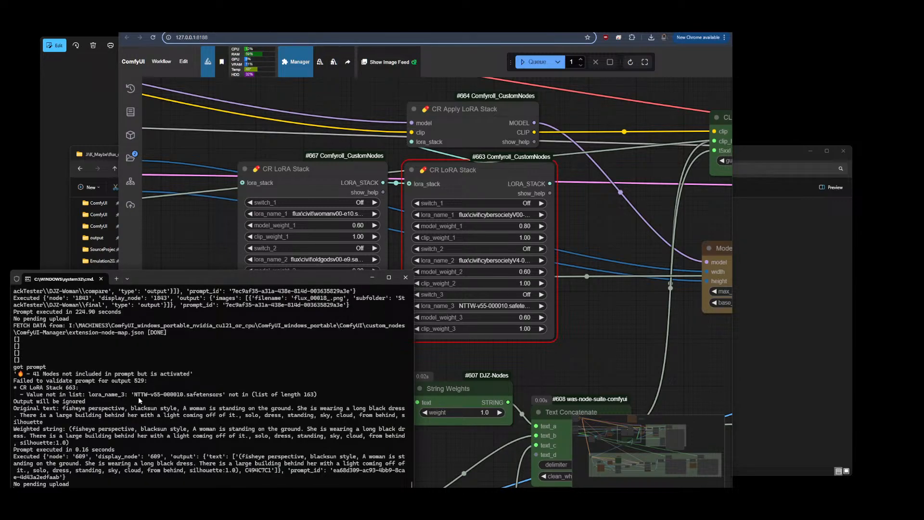
pyautogui.click(465, 191)
pyautogui.click(469, 260)
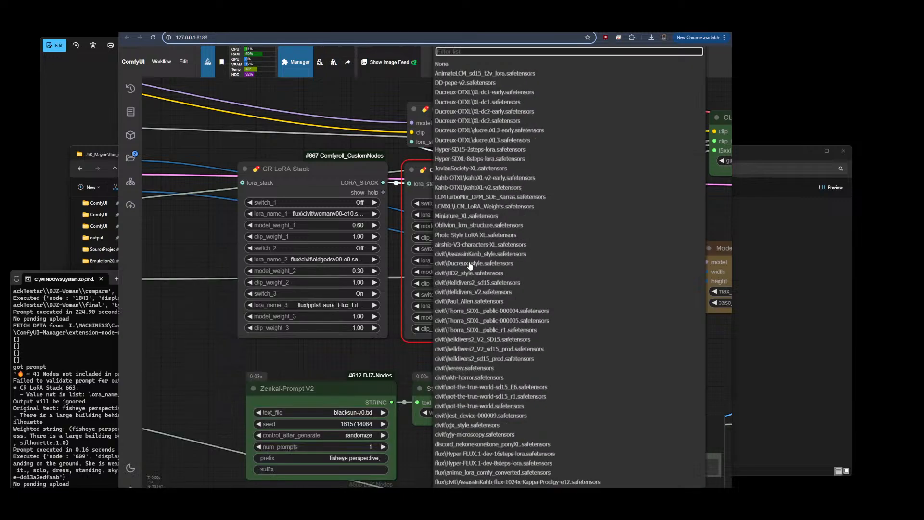
pyautogui.click(441, 63)
pyautogui.click(456, 203)
pyautogui.click(468, 206)
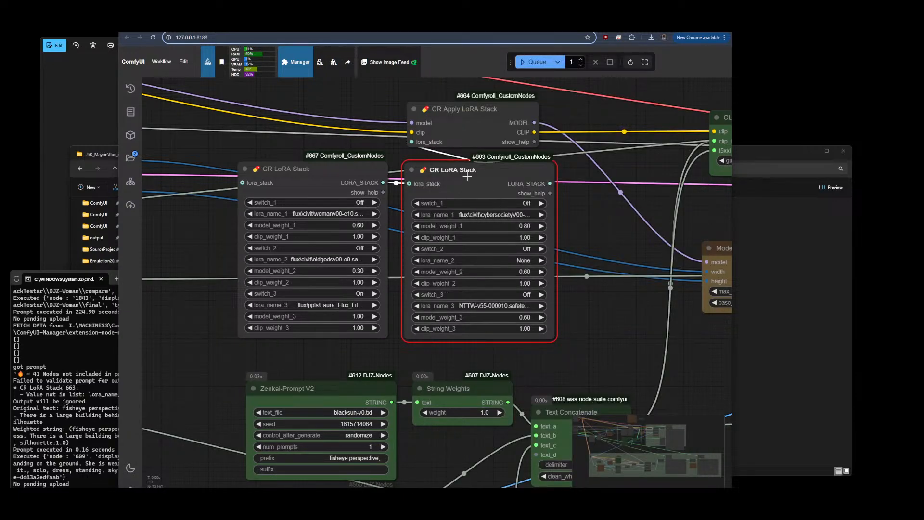
pyautogui.press('Delete')
# Move the remaining CR LoRA Stack into place and set its lora_name_1 and lora_name_2 to None
pyautogui.moveTo(343, 165); pyautogui.dragTo(502, 163)
pyautogui.click(484, 212)
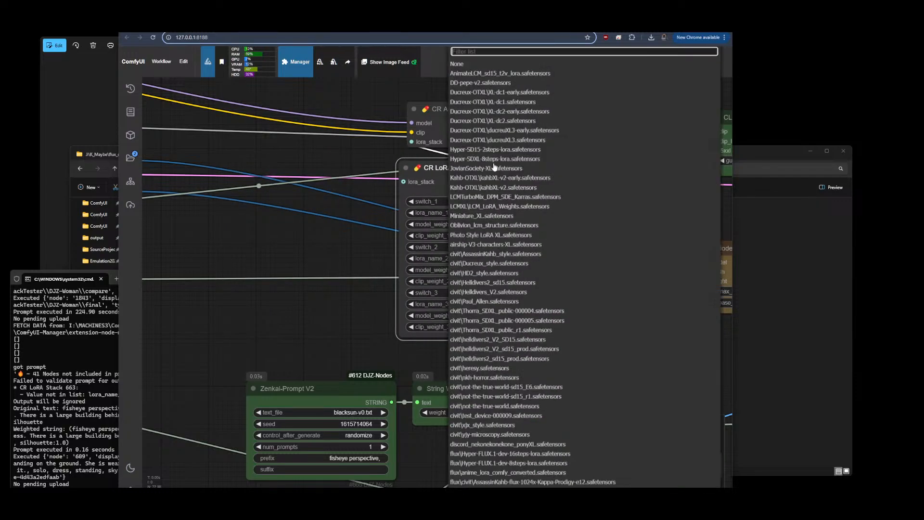
pyautogui.click(472, 64)
pyautogui.click(487, 258)
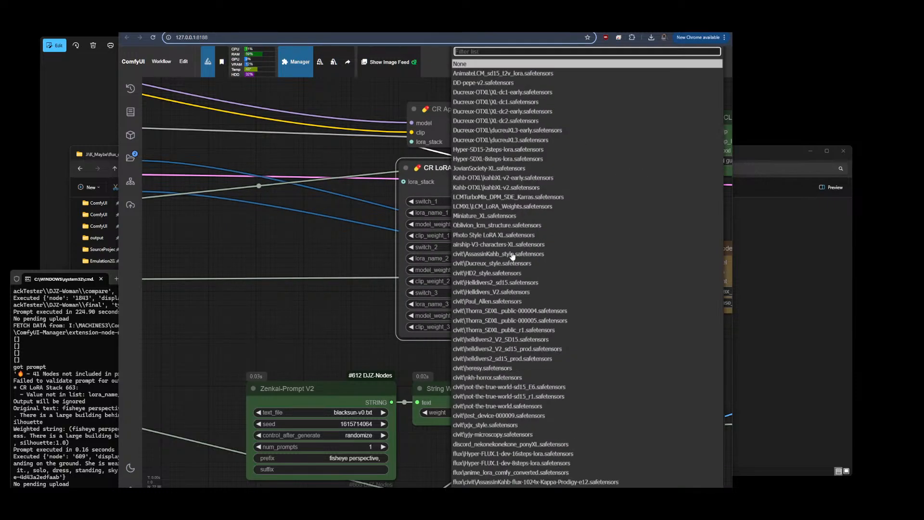
pyautogui.click(577, 64)
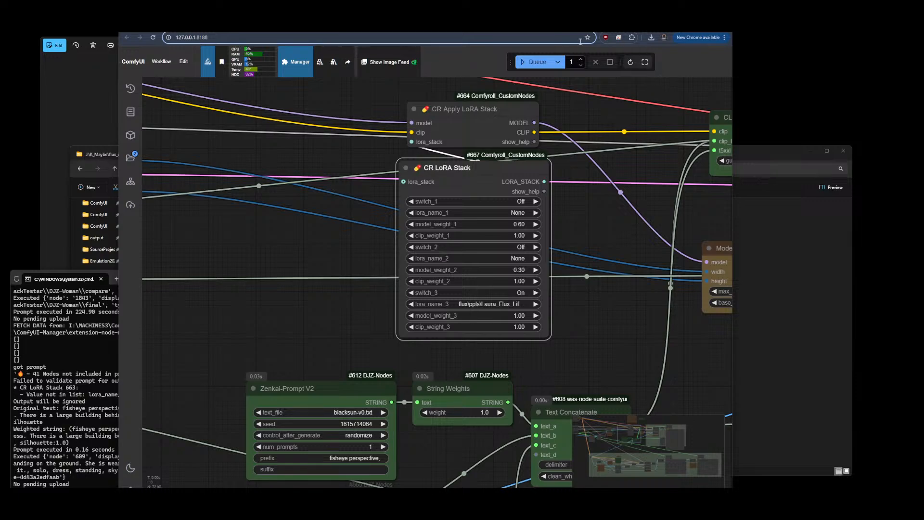
# Bring up the console window to follow the generation progress
pyautogui.scroll(-6, 249, 164)
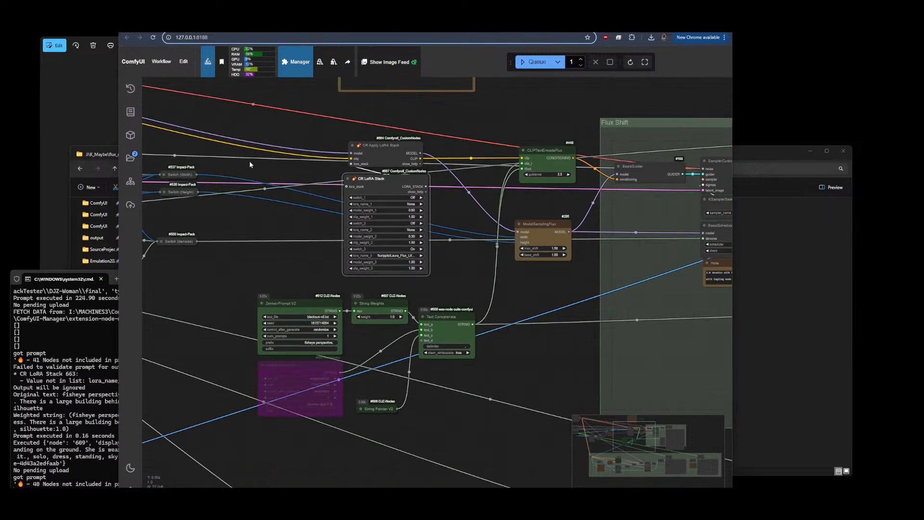
pyautogui.scroll(-3, 249, 164)
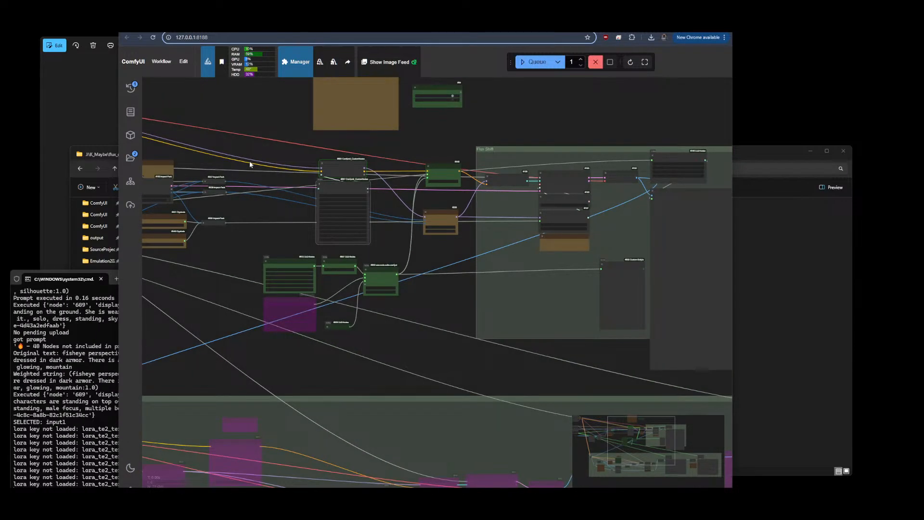
pyautogui.click(47, 445)
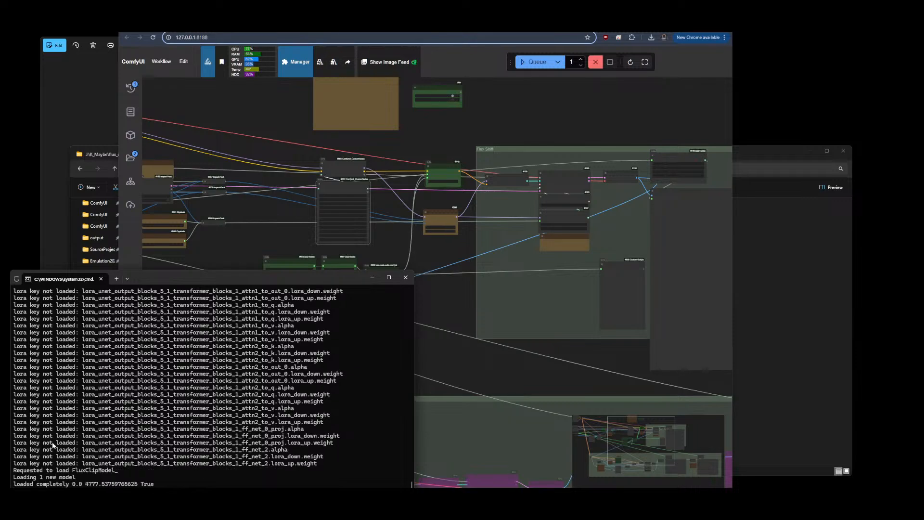
# Scroll through the console log of the generation run to check which LoRA keys were not loaded
pyautogui.click(297, 165)
pyautogui.scroll(5, 281, 198)
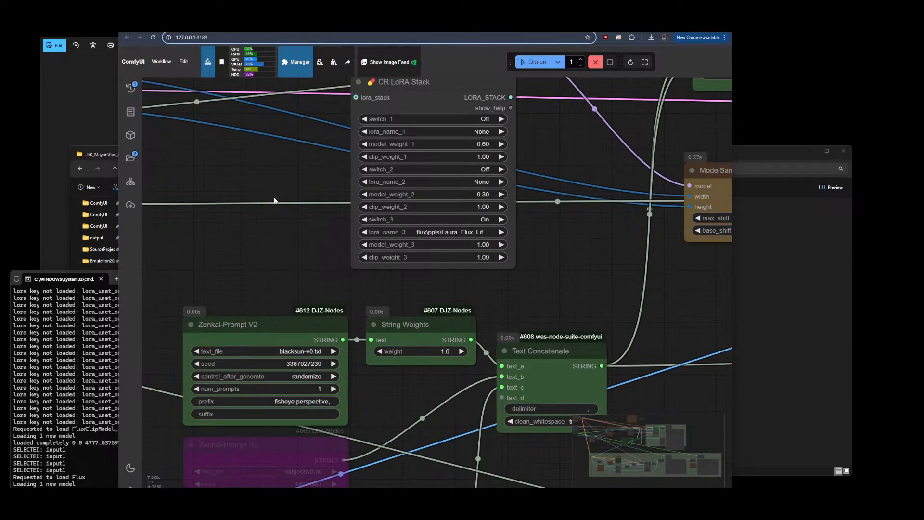
pyautogui.scroll(-5, 274, 200)
pyautogui.click(61, 404)
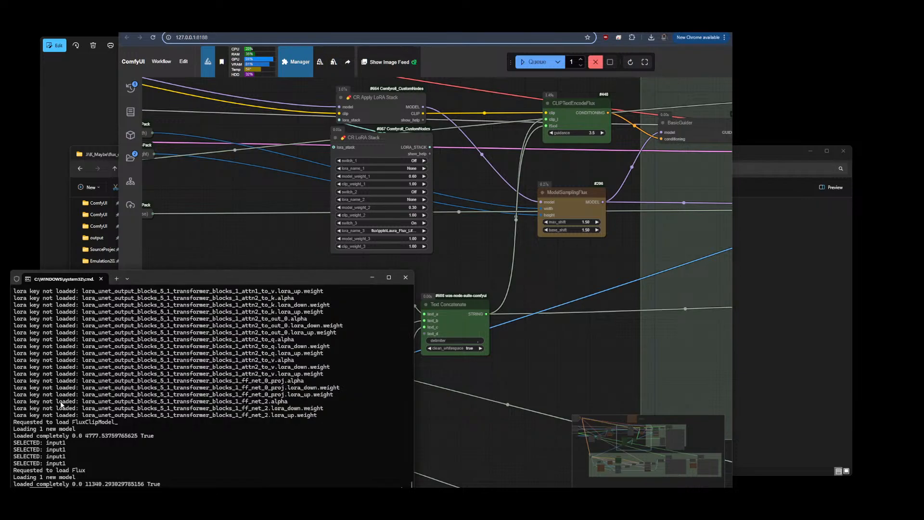
pyautogui.scroll(10, 102, 373)
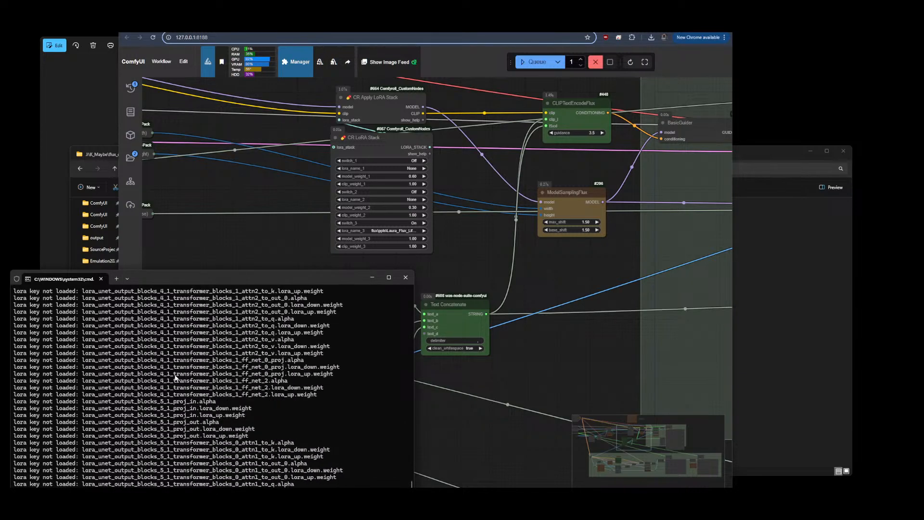
pyautogui.scroll(-4, 175, 377)
pyautogui.scroll(20, 175, 378)
pyautogui.scroll(20, 175, 377)
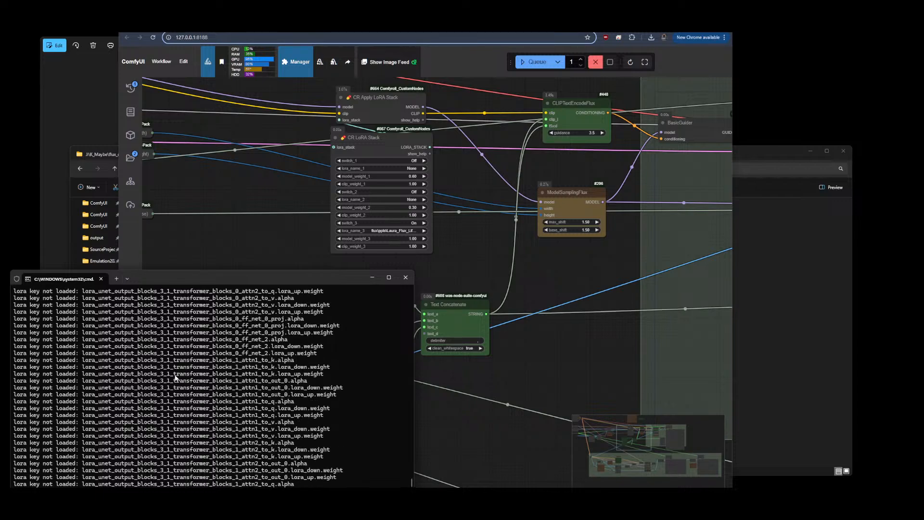
pyautogui.scroll(7, 176, 378)
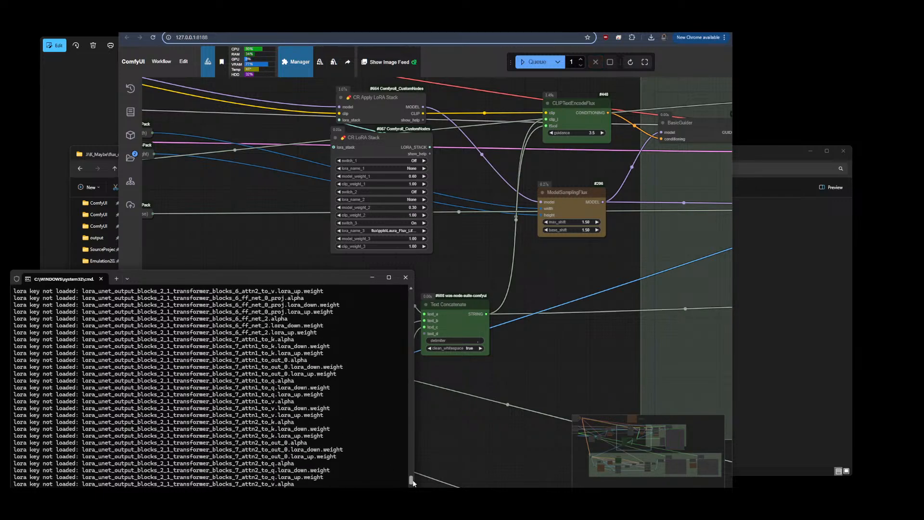
pyautogui.moveTo(412, 482); pyautogui.dragTo(412, 451)
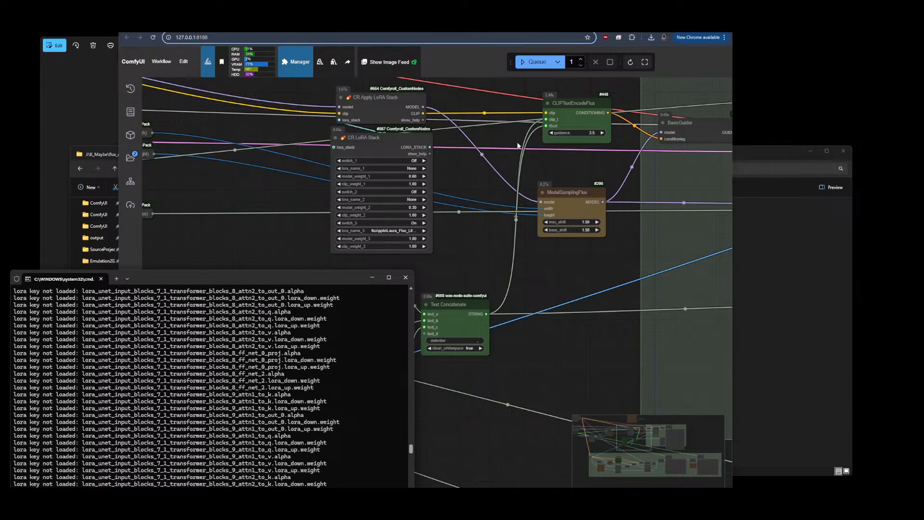
# Compare the Laura Flux Life in the Round model page with the downloaded file in the loras flux ppls folder
pyautogui.click(561, 27)
pyautogui.scroll(5, 499, 235)
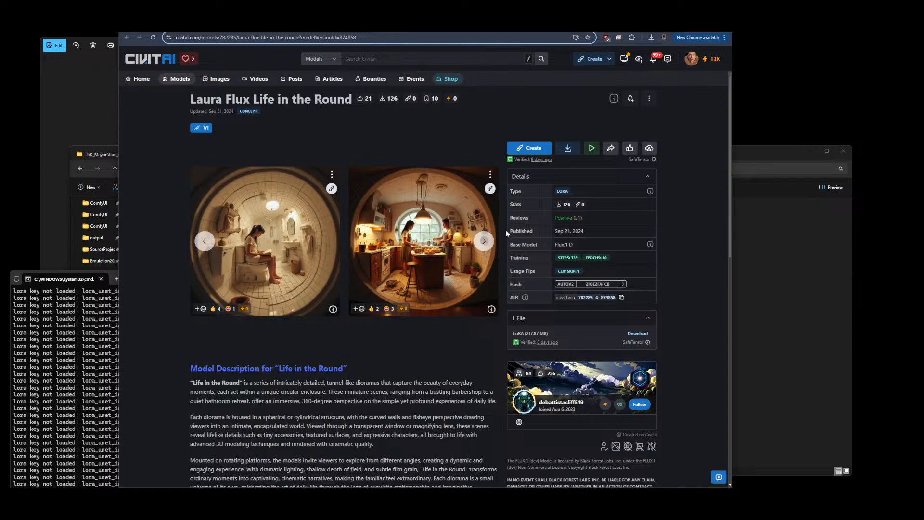
pyautogui.click(765, 336)
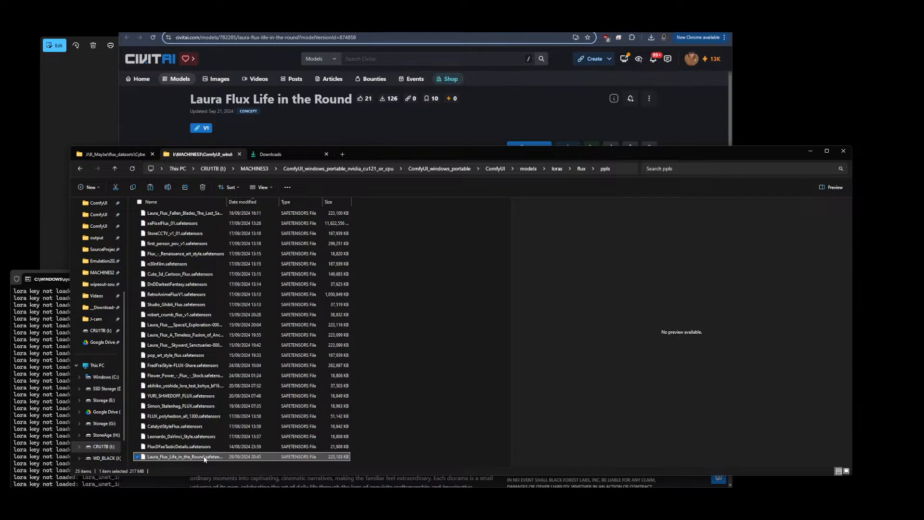
pyautogui.click(31, 430)
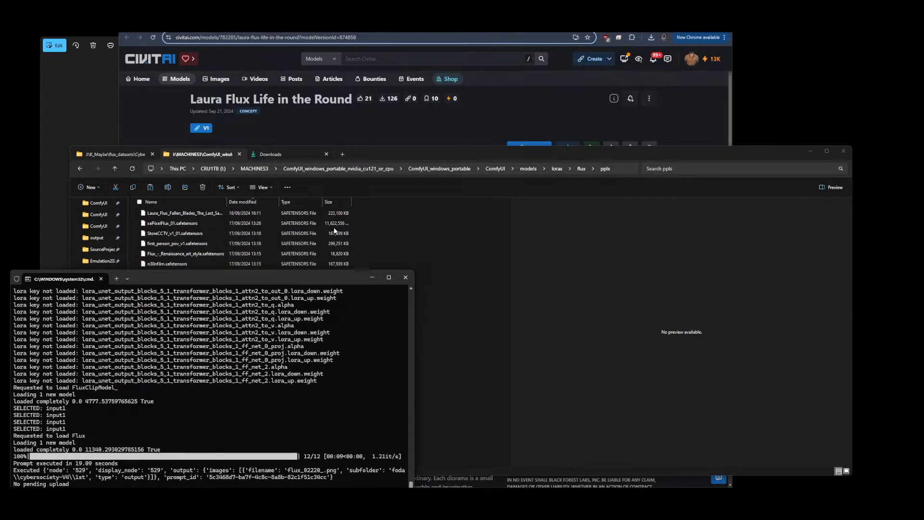
pyautogui.click(466, 25)
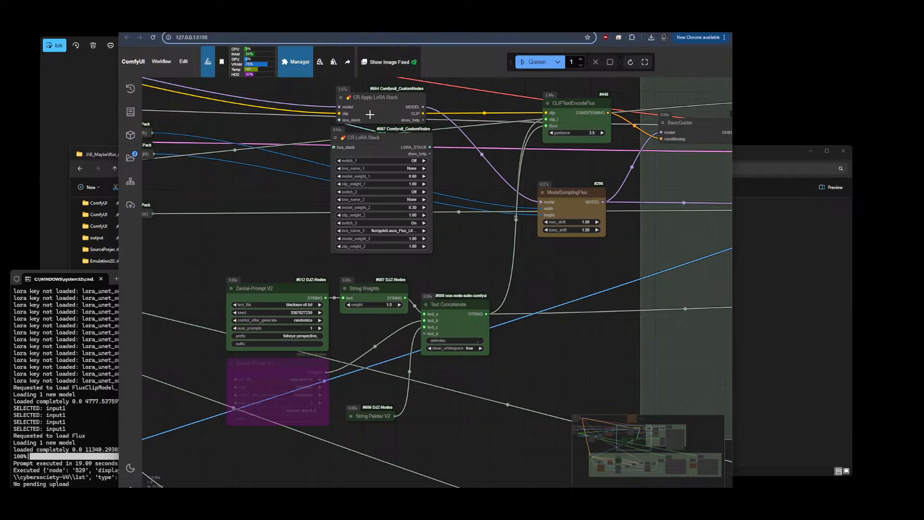
# Zoom in on the generated test image in the workflow's output area
pyautogui.scroll(-6, 247, 146)
pyautogui.scroll(5, 443, 163)
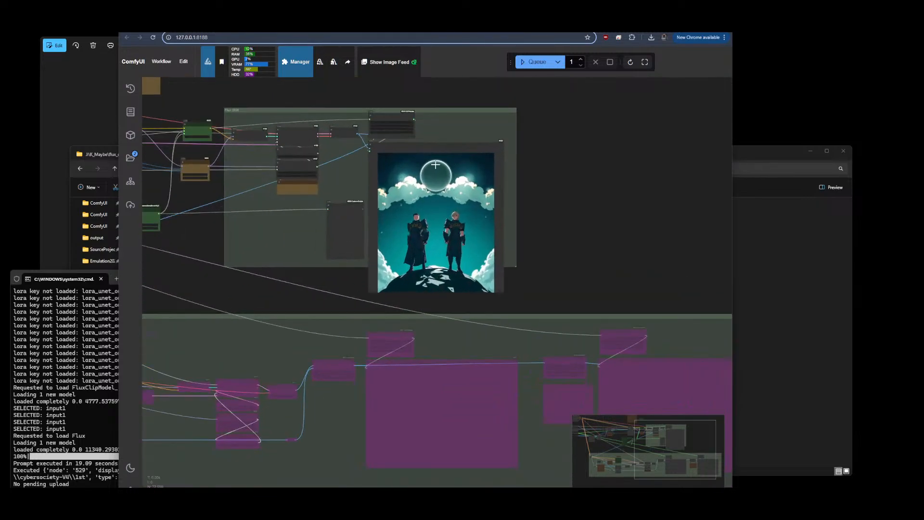
pyautogui.scroll(5, 443, 163)
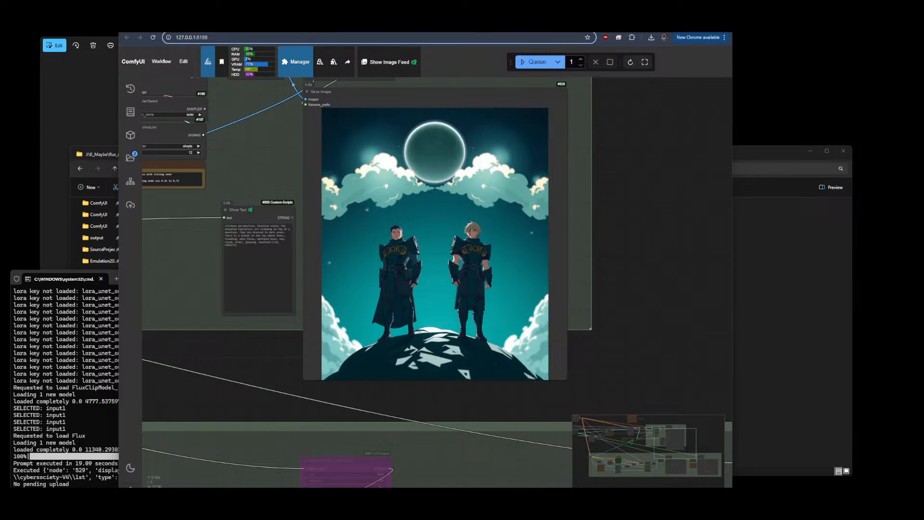
# Browse the other open Civitai tabs for Fantasy DnD Illustration Style and Laura Frostbane LoRAs
pyautogui.hotkey('ctrl', 'Tab')
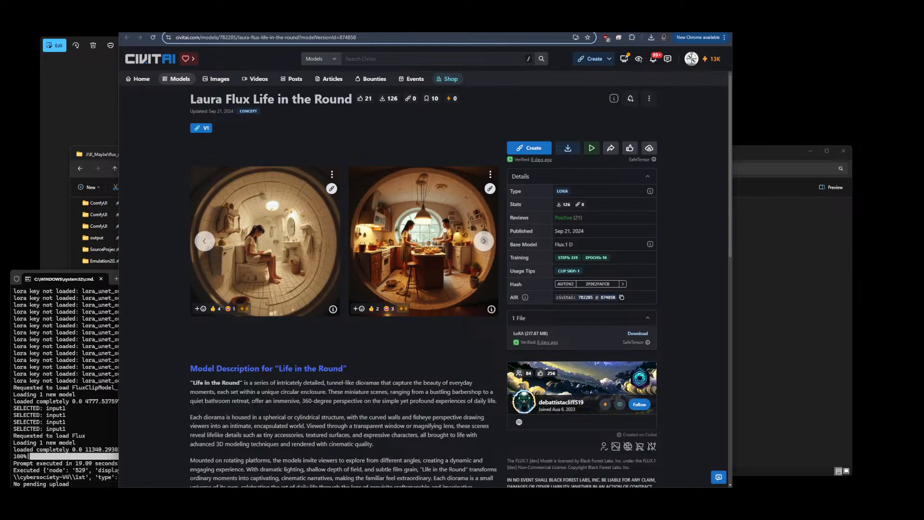
pyautogui.hotkey('ctrl', 'Tab')
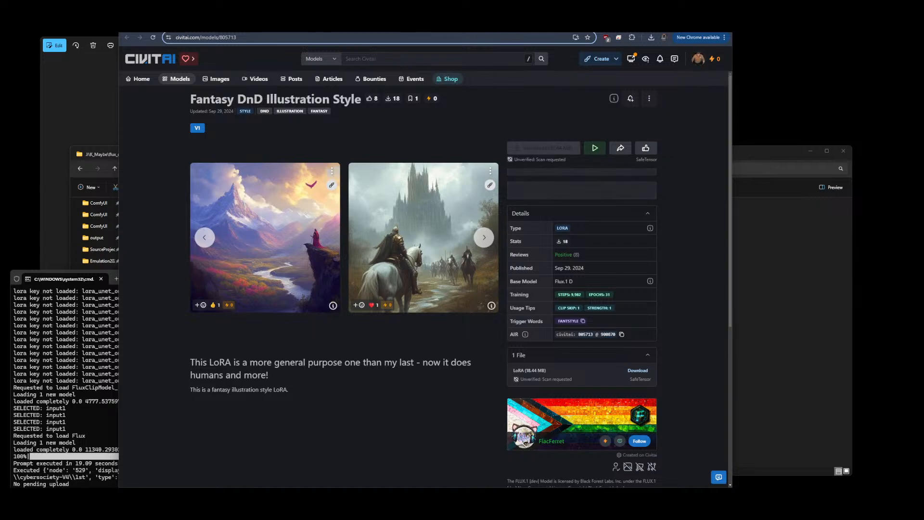
pyautogui.hotkey('ctrl', 'Tab')
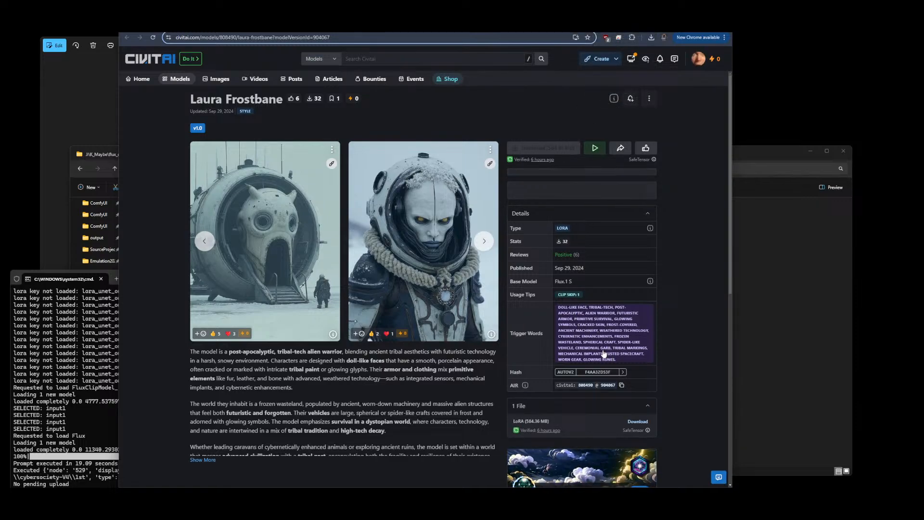
pyautogui.hotkey('ctrl', 'shift', 'Tab')
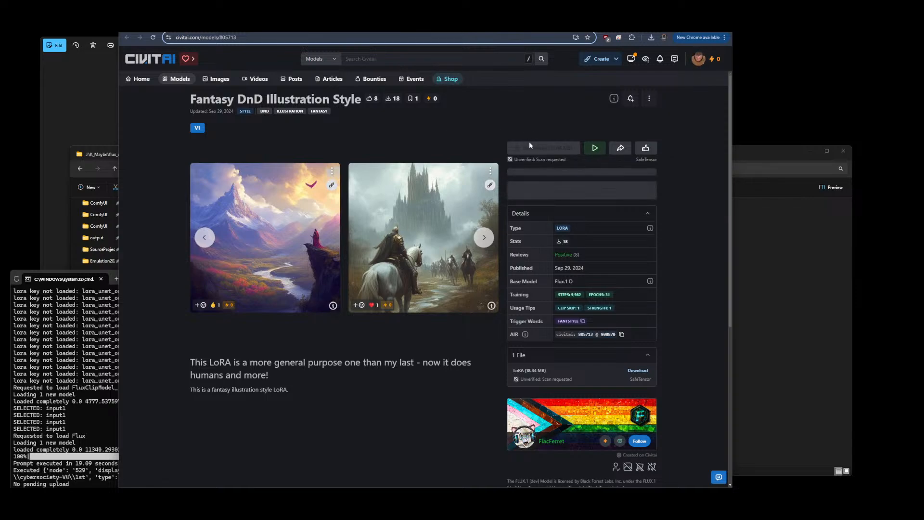
pyautogui.click(153, 38)
pyautogui.doubleClick(531, 147)
pyautogui.click(534, 148)
pyautogui.hotkey('ctrl', 'Tab')
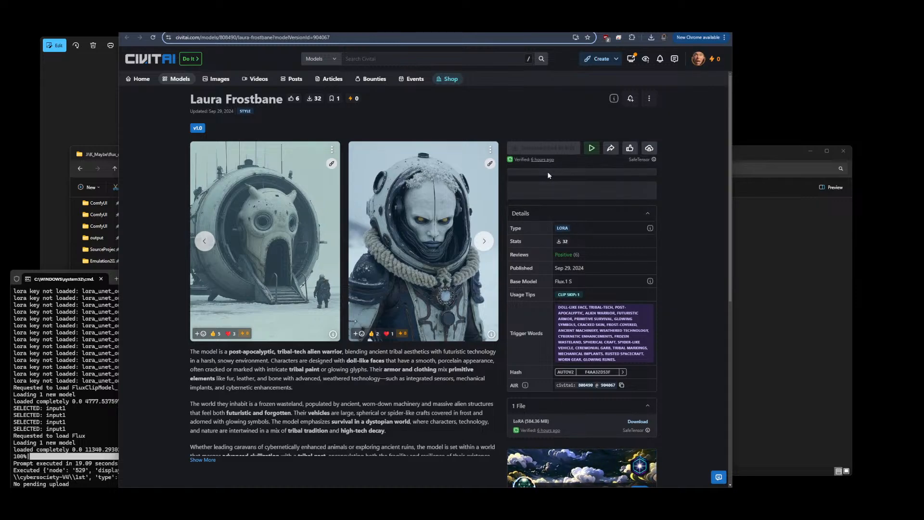
# Download the Laura Frostbane v1.0 LoRA file from its Civitai page
pyautogui.click(74, 373)
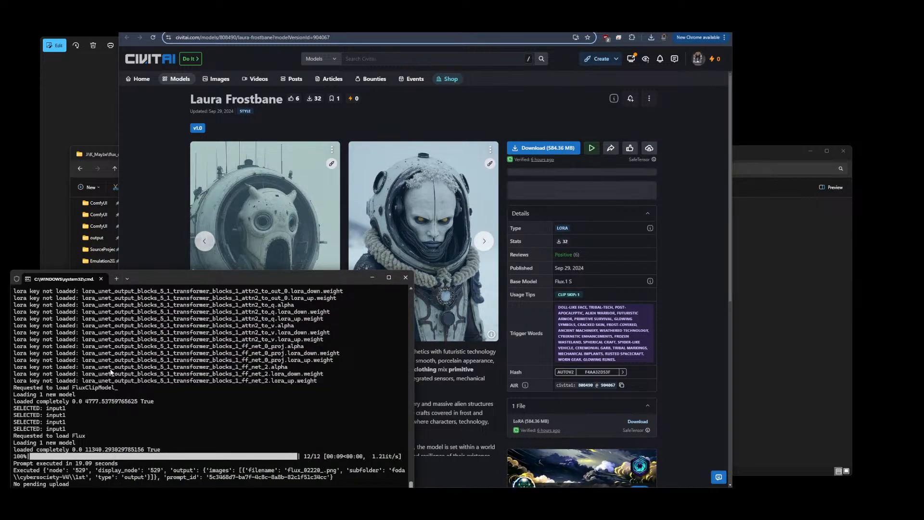
pyautogui.click(492, 127)
pyautogui.click(553, 148)
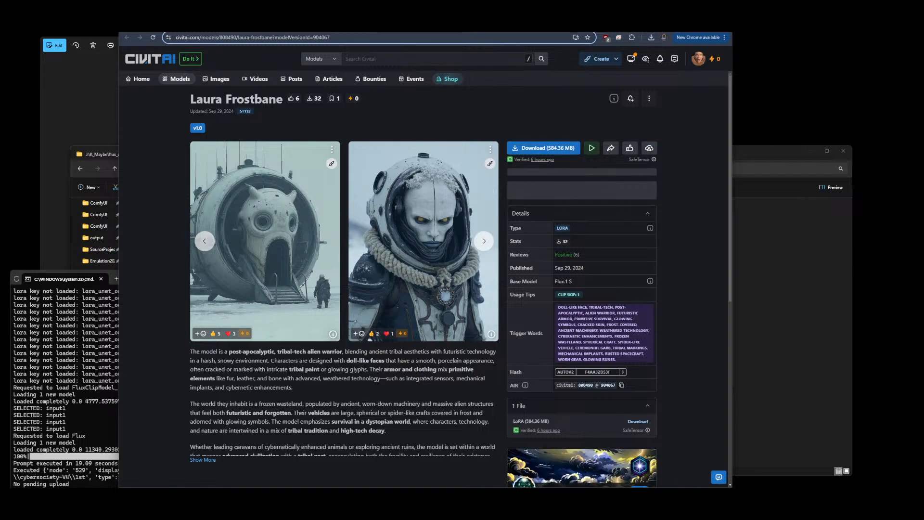
pyautogui.click(568, 24)
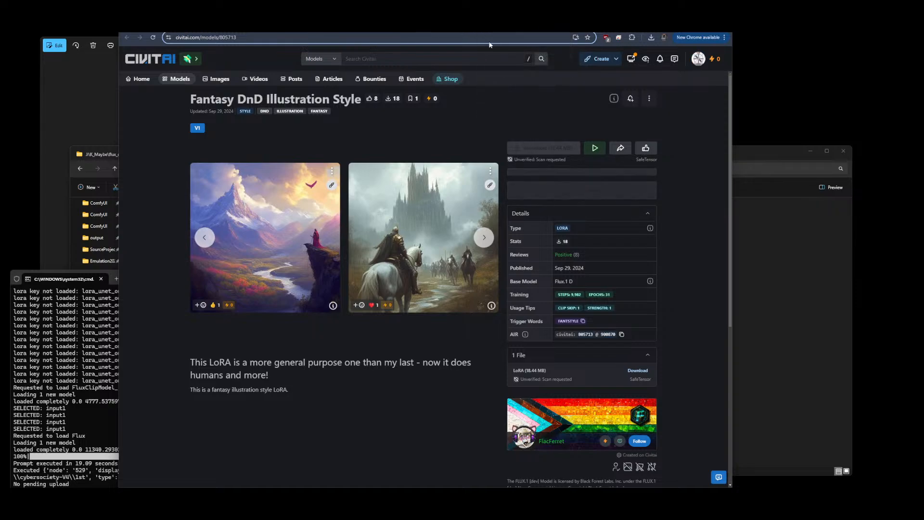
# Locate the Simon Stalenhag FLUX LoRA file in the loras flux ppls folder
pyautogui.click(491, 26)
pyautogui.click(792, 243)
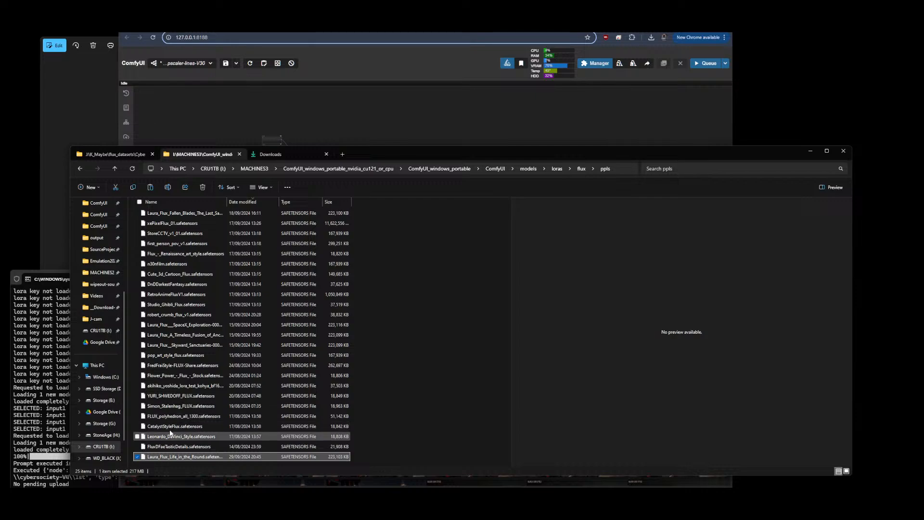
pyautogui.click(183, 407)
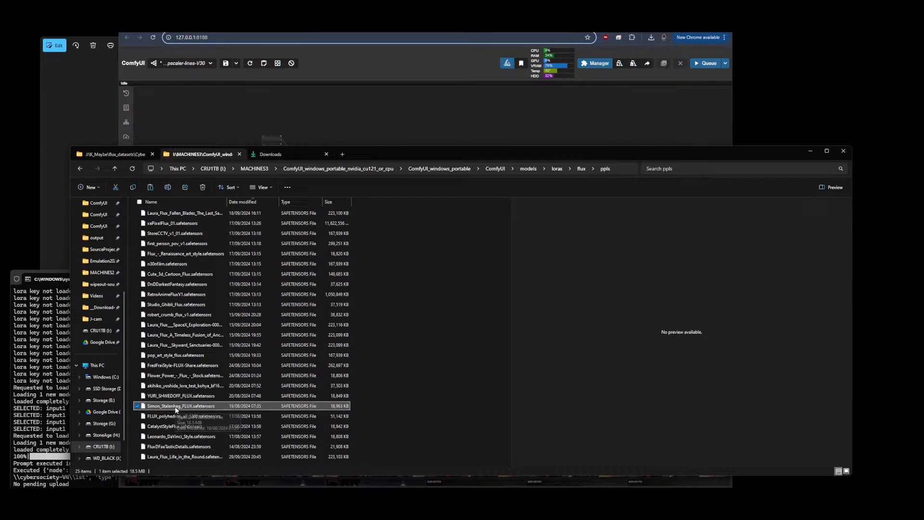
pyautogui.click(484, 63)
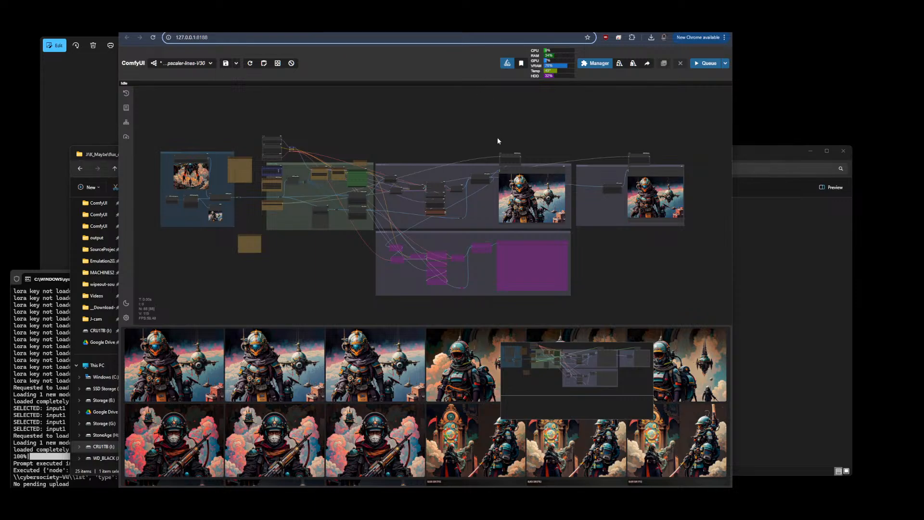
pyautogui.click(235, 24)
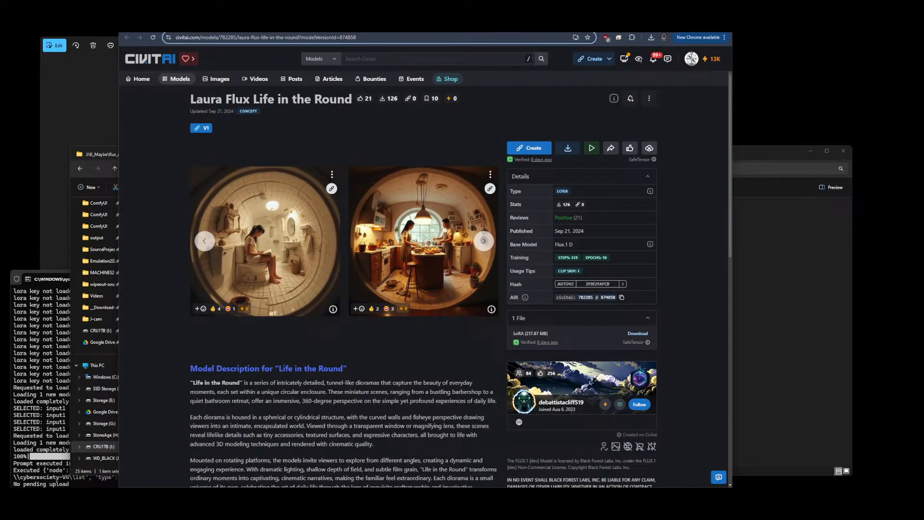
pyautogui.click(53, 279)
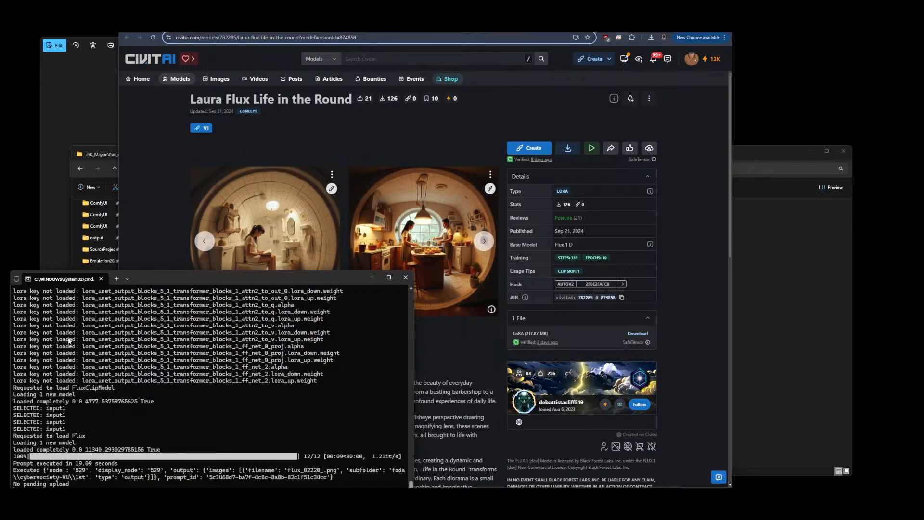
pyautogui.click(519, 92)
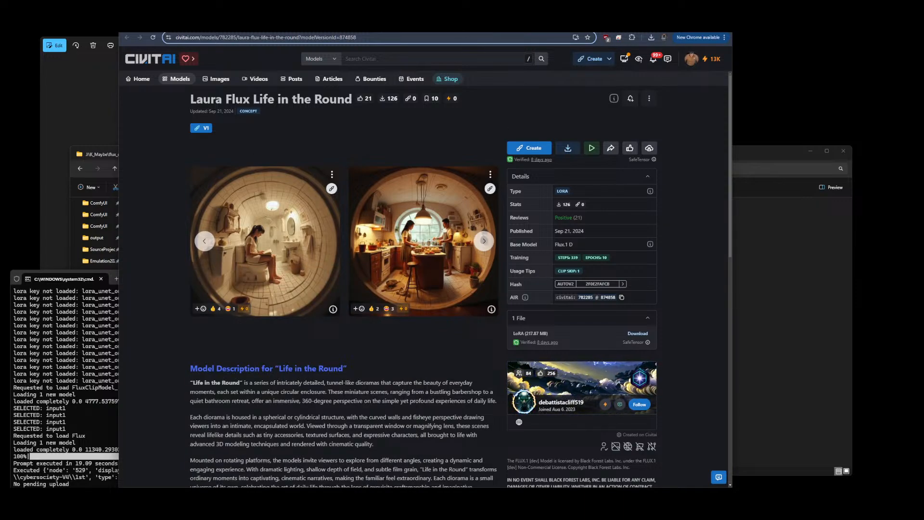
pyautogui.click(164, 25)
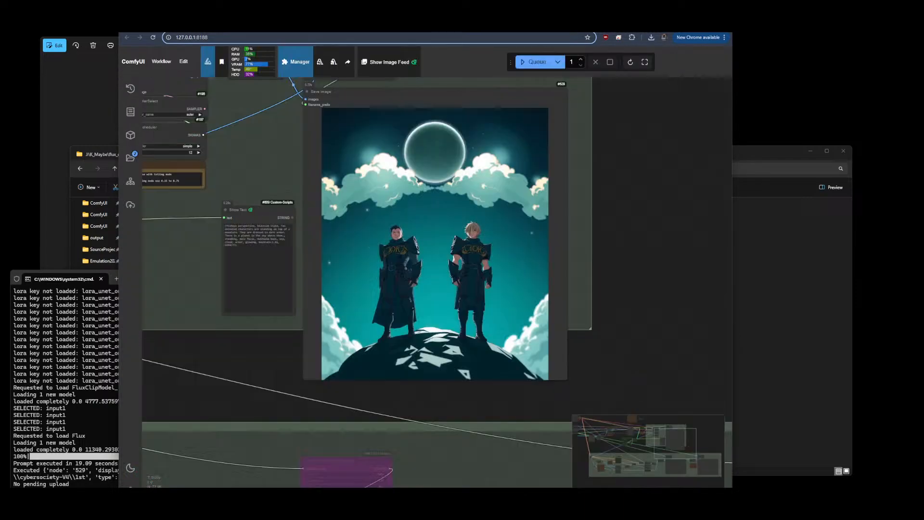
# Open the Zenkai-Prompt V2 prefix field for editing
pyautogui.scroll(-10, 703, 226)
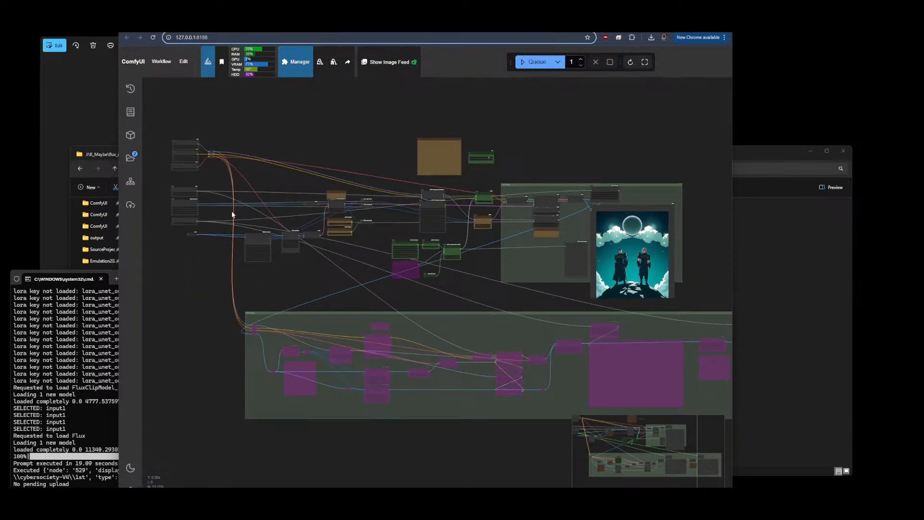
pyautogui.scroll(8, 235, 215)
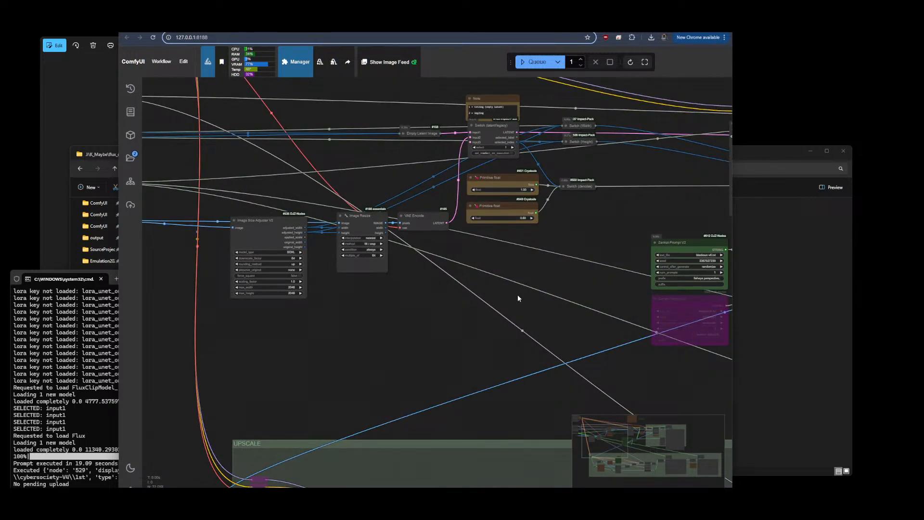
pyautogui.scroll(-8, 538, 283)
pyautogui.scroll(10, 344, 269)
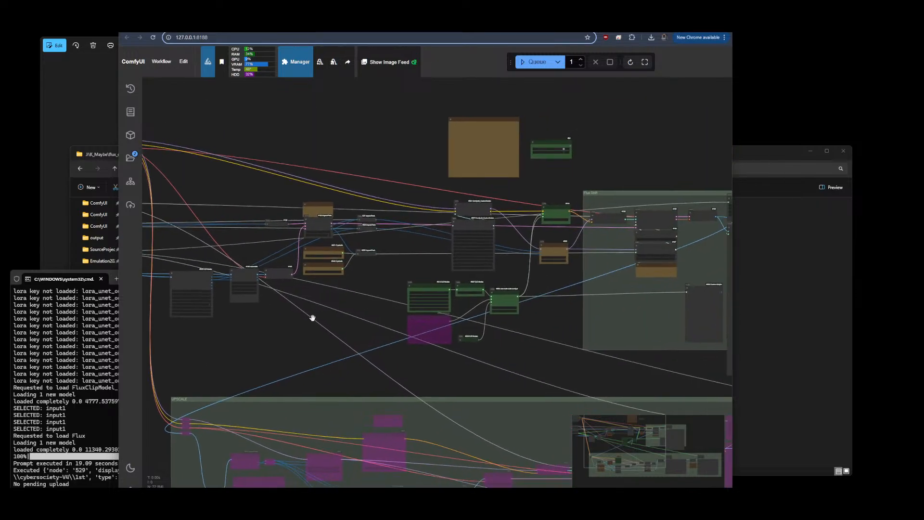
pyautogui.scroll(5, 344, 288)
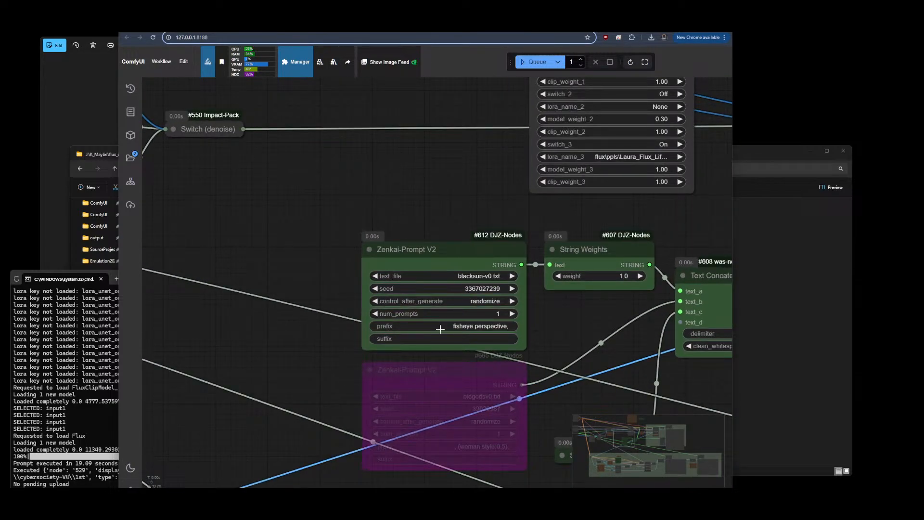
pyautogui.click(455, 330)
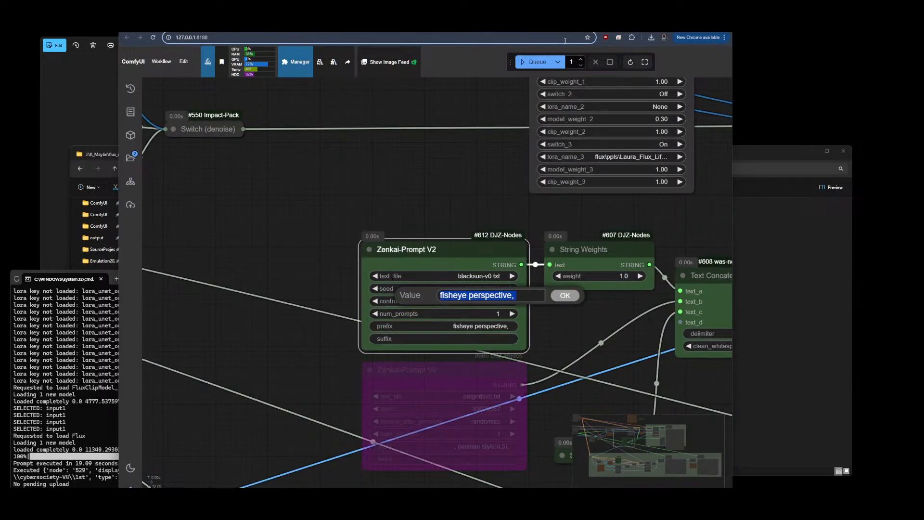
# Open the Civitai Models page and go to your own user profile
pyautogui.click(402, 26)
pyautogui.click(188, 80)
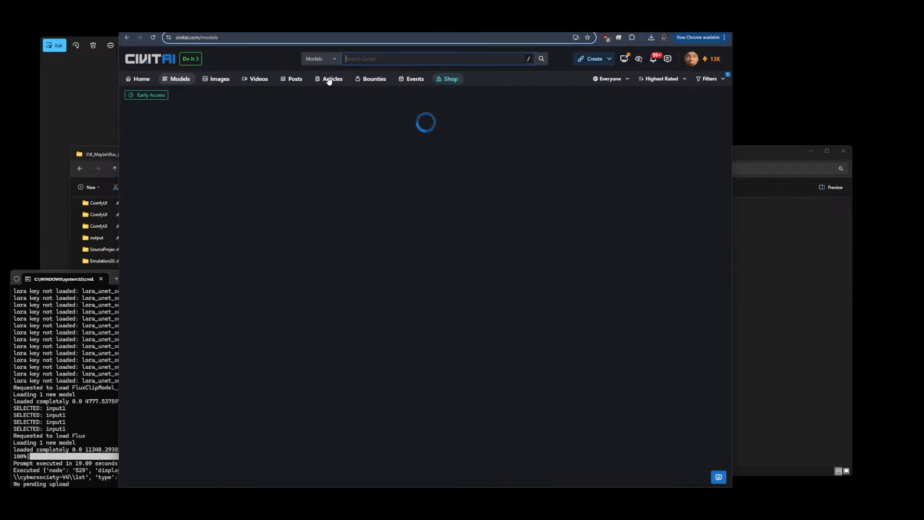
pyautogui.click(690, 67)
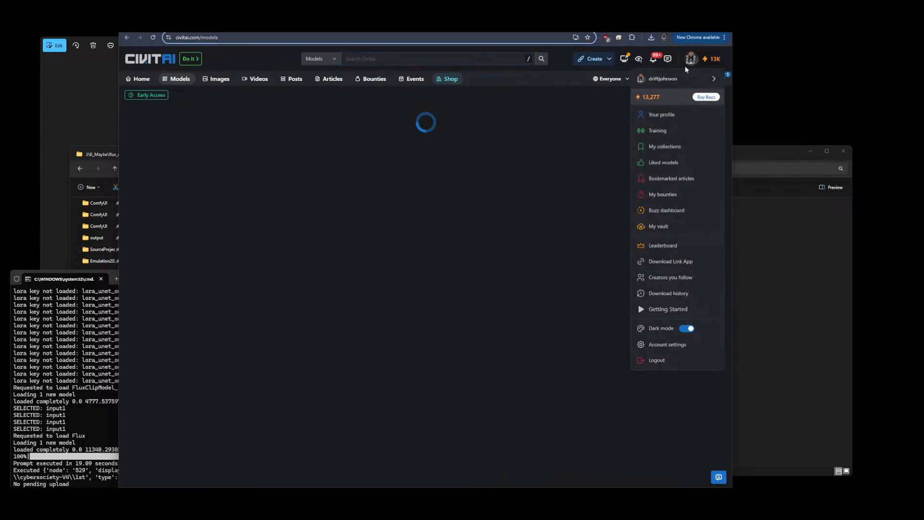
pyautogui.click(657, 115)
# Search Civitai for simon stalenhag models
pyautogui.click(372, 59)
pyautogui.write('simon stalenhag')
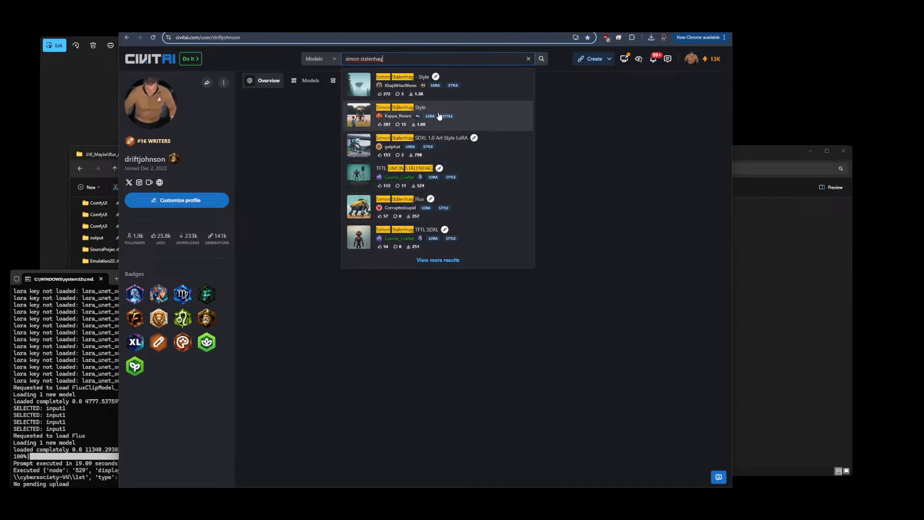
# Open the Simon Stålenhag Style LoRA page, copy its trigger phrase and open its creator's profile
pyautogui.click(396, 116)
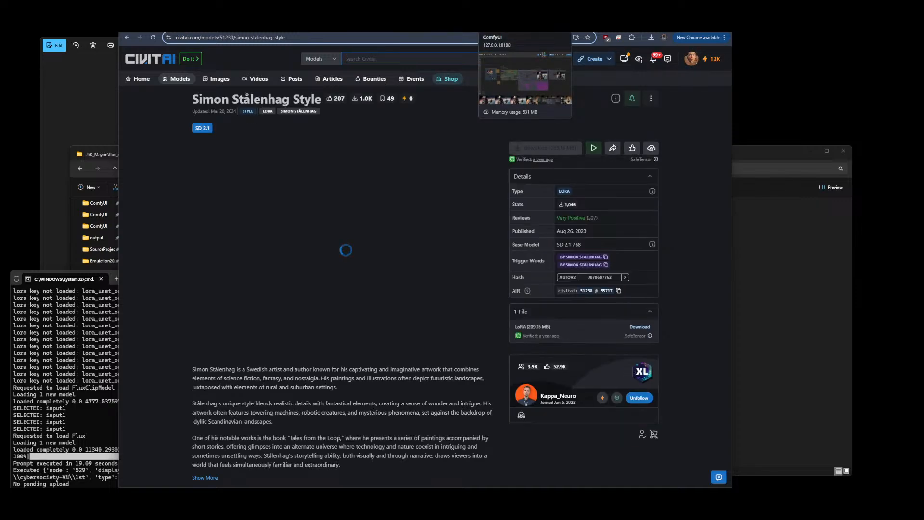
pyautogui.click(584, 258)
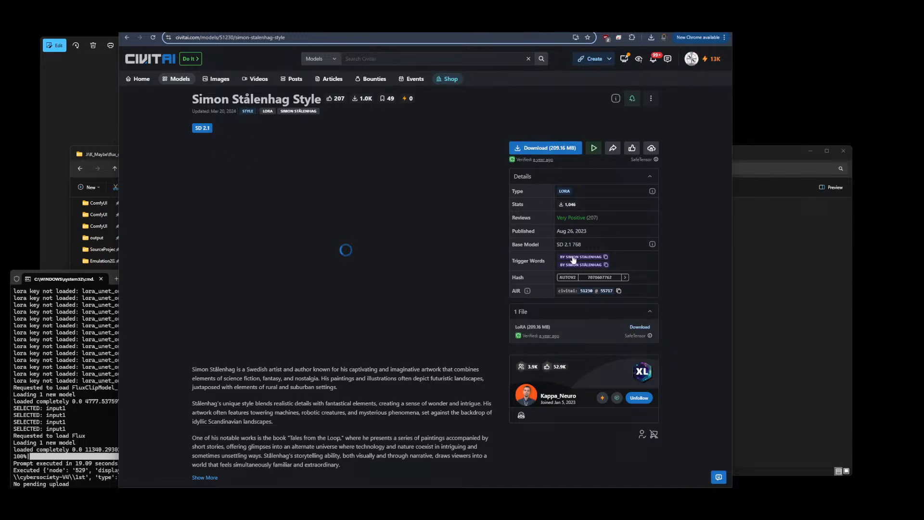
pyautogui.click(556, 396)
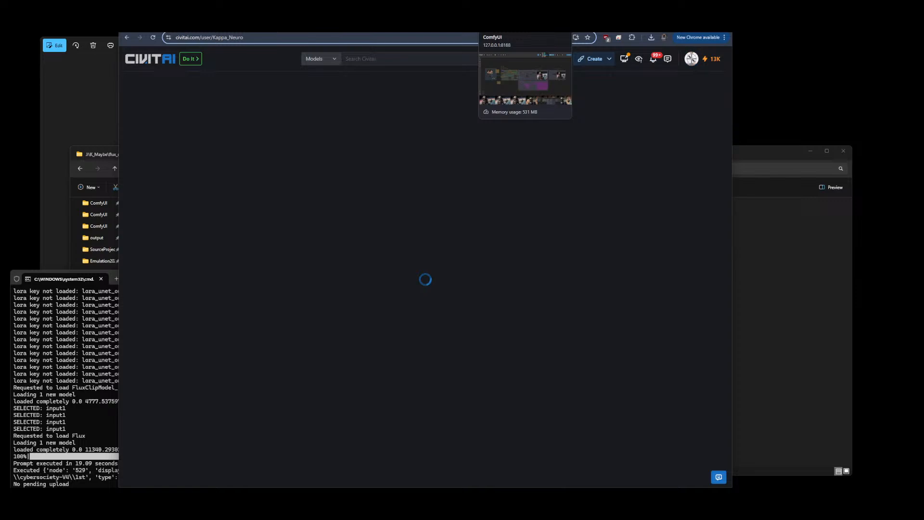
# Set the Zenkai-Prompt V2 prefix to "by Simon Stalenhag," using the copied trigger phrase
pyautogui.click(524, 25)
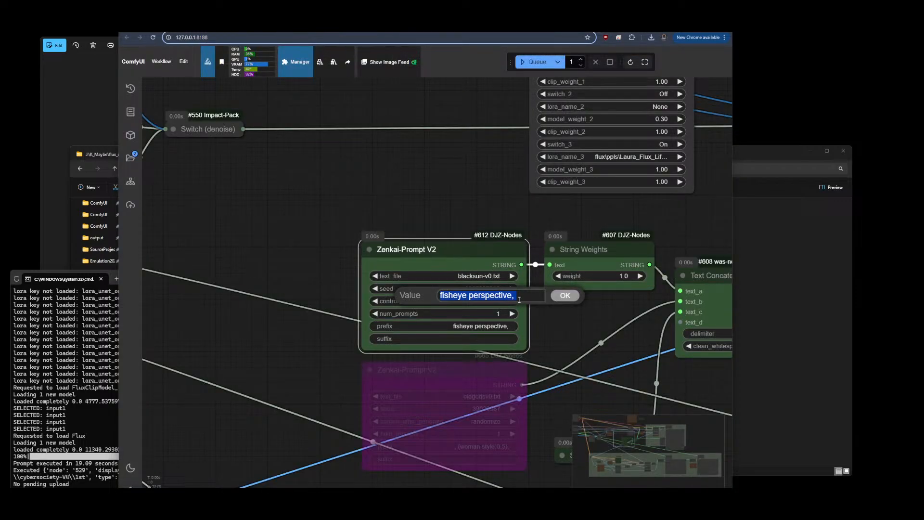
pyautogui.moveTo(529, 296); pyautogui.dragTo(455, 294)
pyautogui.write('by Simon Stalenhag')
pyautogui.write(',')
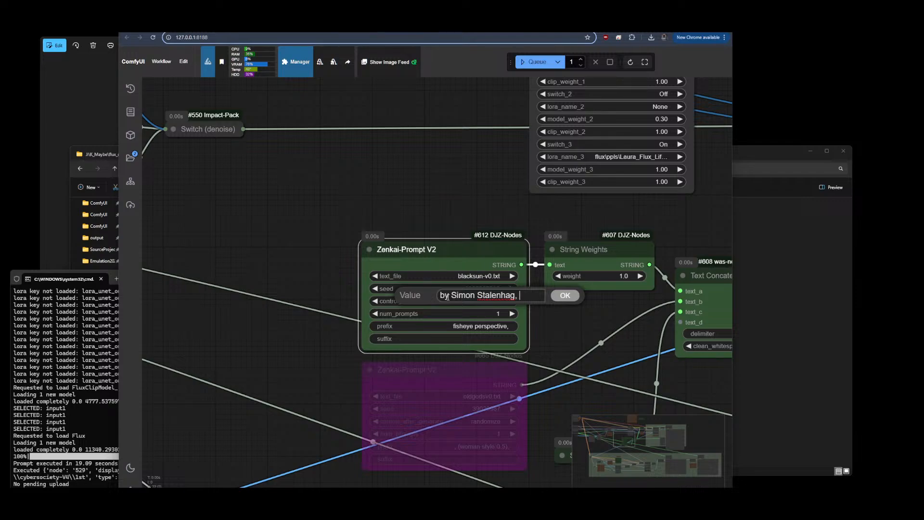
pyautogui.click(568, 297)
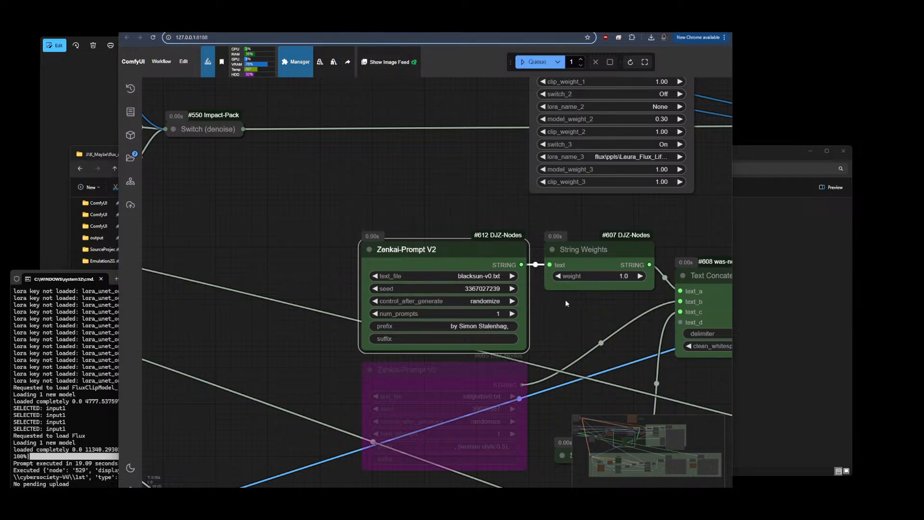
# Set the Zenkai-Prompt V2 suffix to "by Simon Stalenhag" and queue a generation
pyautogui.click(487, 338)
pyautogui.write('by Simon Stalenhag')
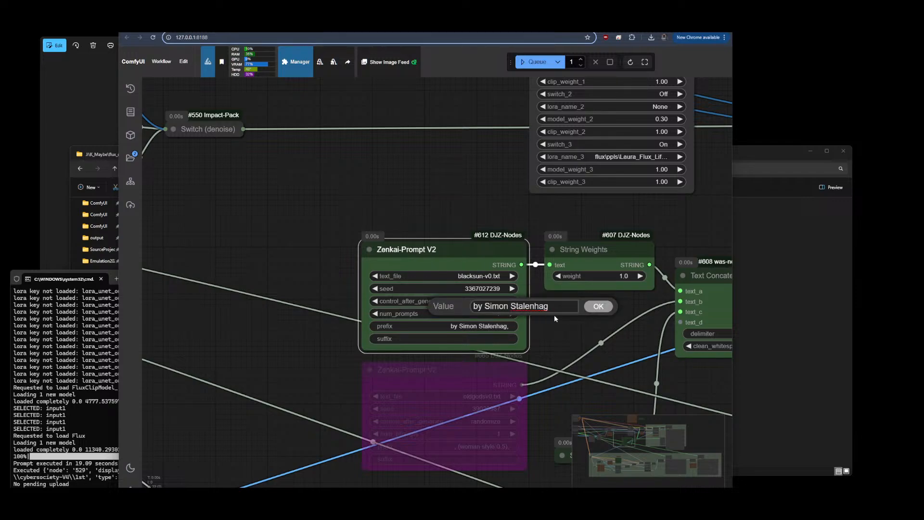
pyautogui.click(599, 309)
pyautogui.scroll(-8, 322, 195)
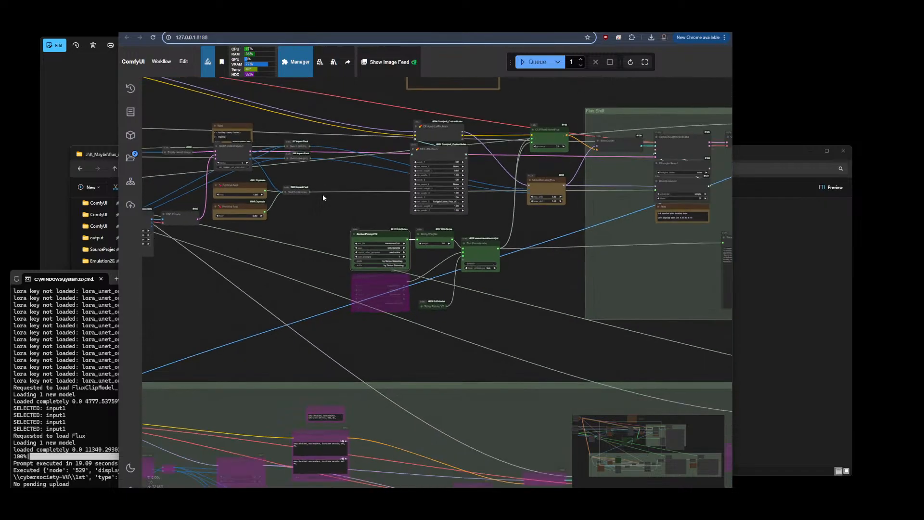
pyautogui.click(535, 62)
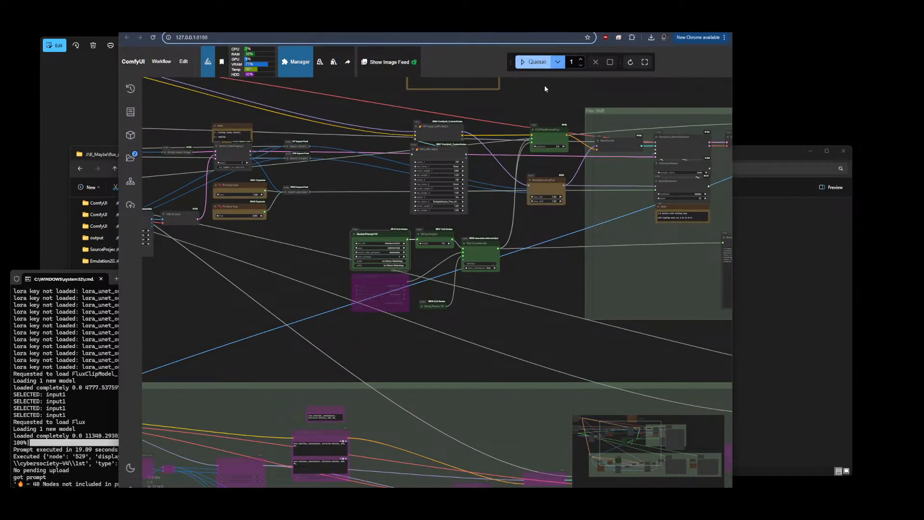
# Load the Simon_Stalenhag LoRA into the first LoRA Stack slot, switch it on and switch off the third slot
pyautogui.scroll(5, 346, 170)
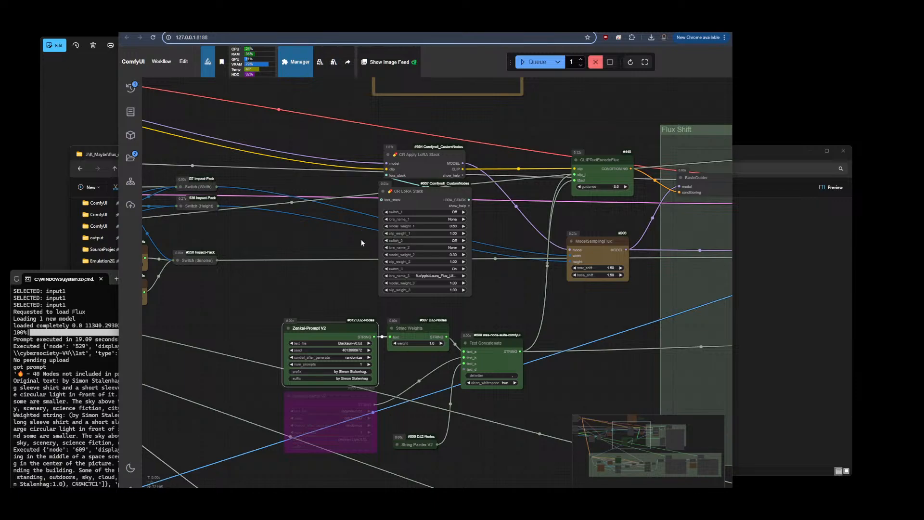
pyautogui.click(431, 219)
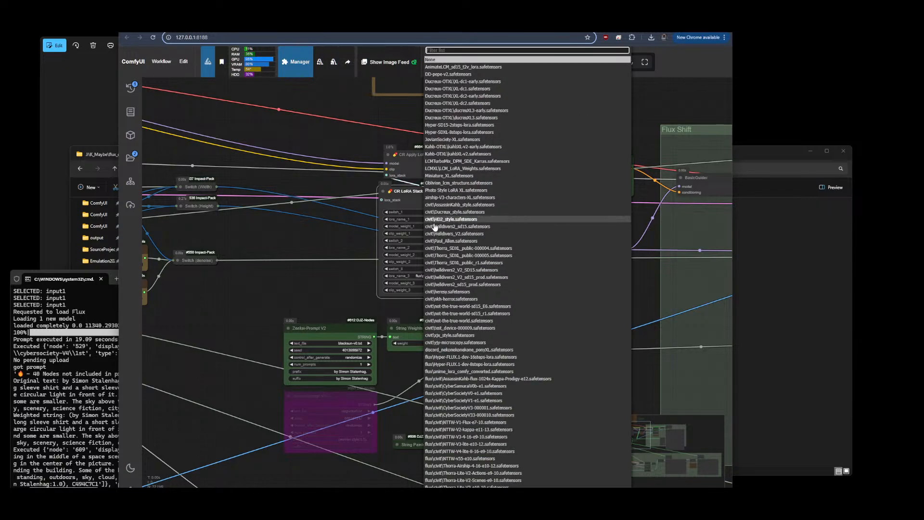
pyautogui.write('sta')
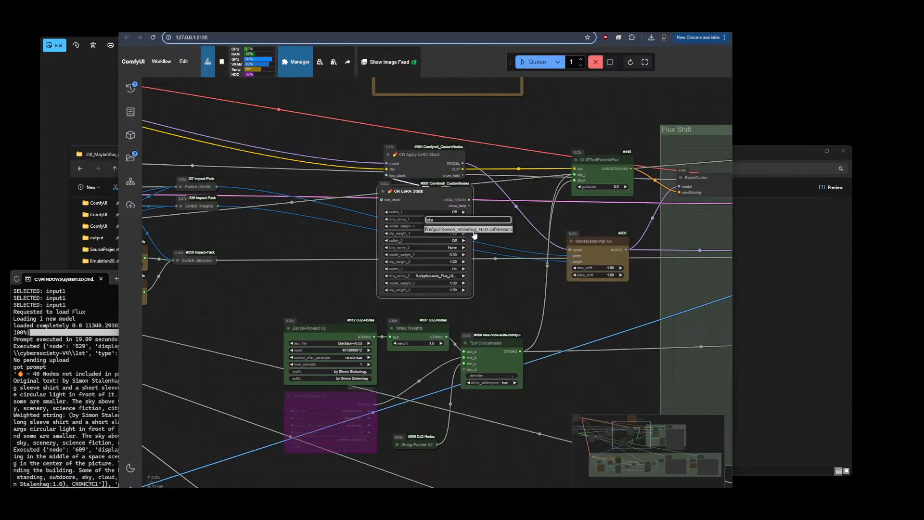
pyautogui.click(474, 230)
pyautogui.click(386, 269)
pyautogui.click(462, 211)
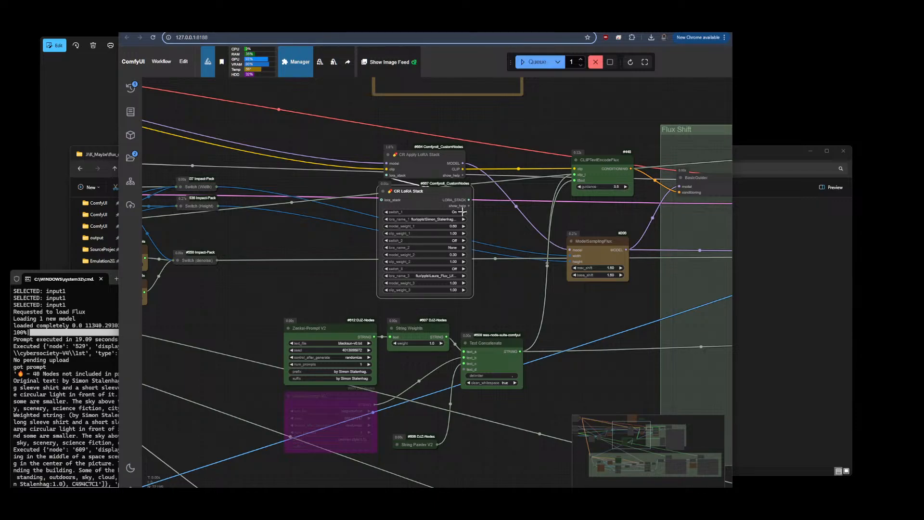
# Queue another generation and inspect the output image
pyautogui.scroll(-5, 527, 178)
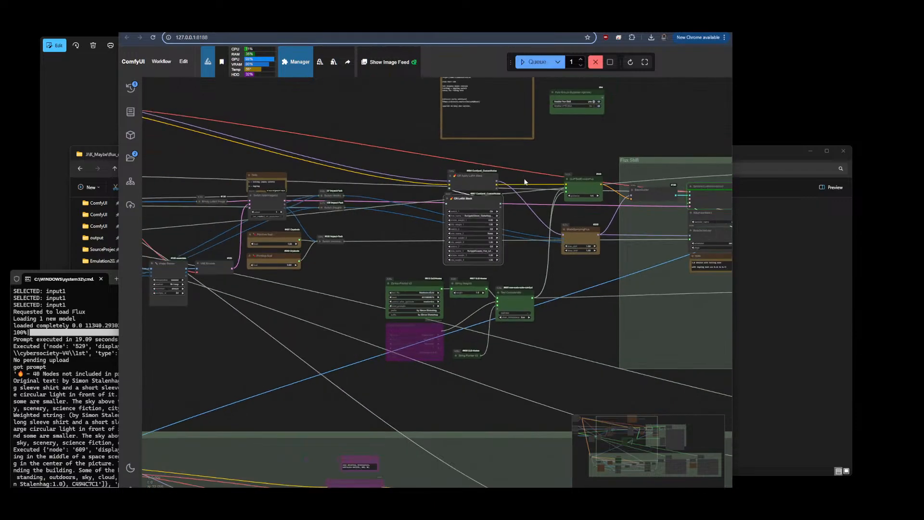
pyautogui.scroll(3, 528, 209)
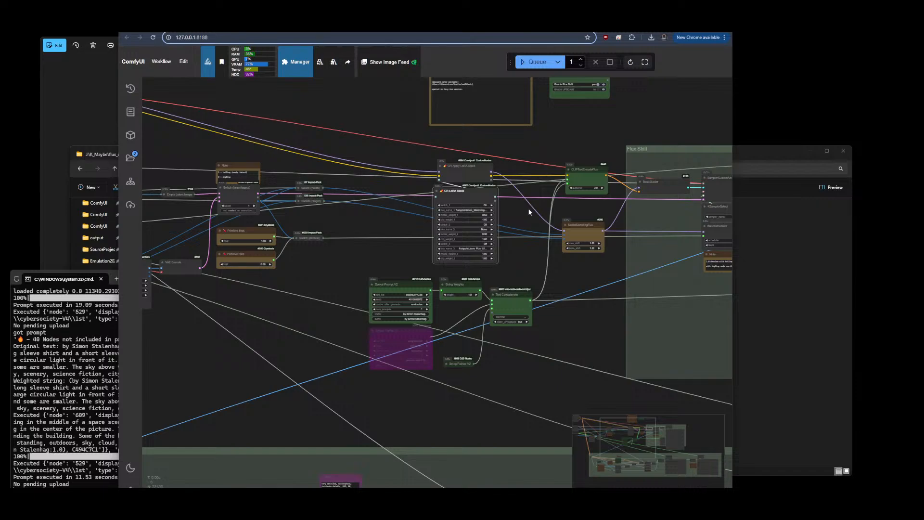
pyautogui.click(537, 63)
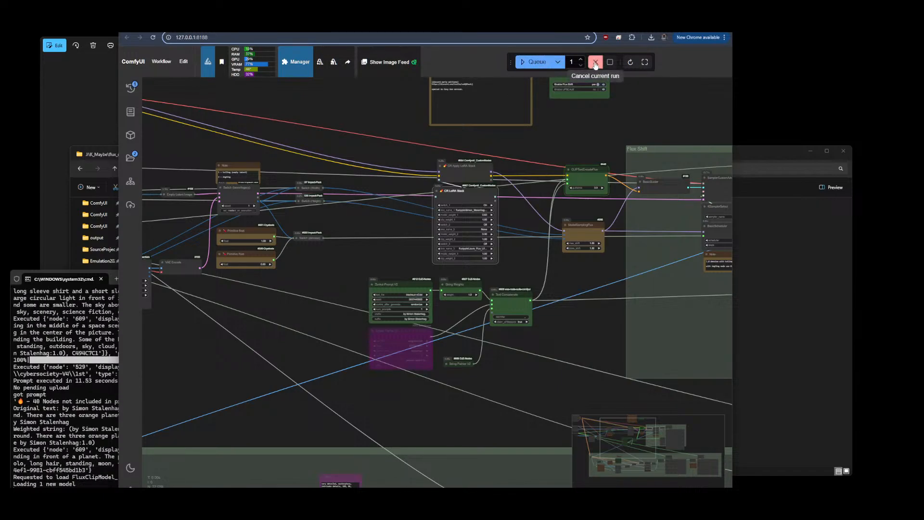
pyautogui.scroll(-7, 236, 93)
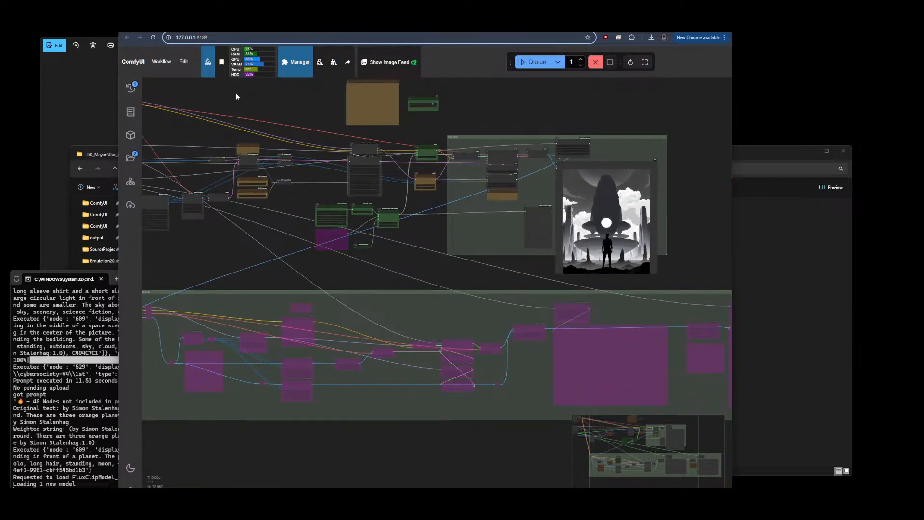
pyautogui.scroll(7, 672, 188)
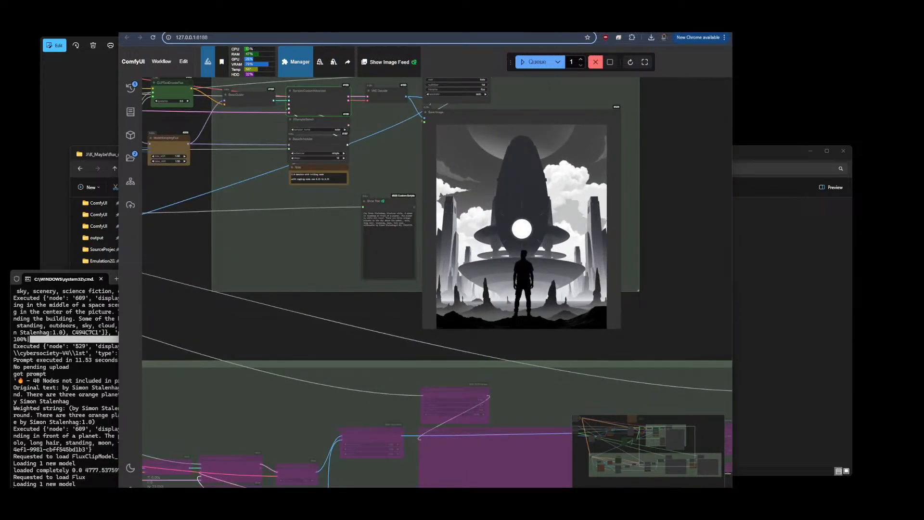
# Browse the creator's profile overview and popular models on Civitai
pyautogui.click(563, 25)
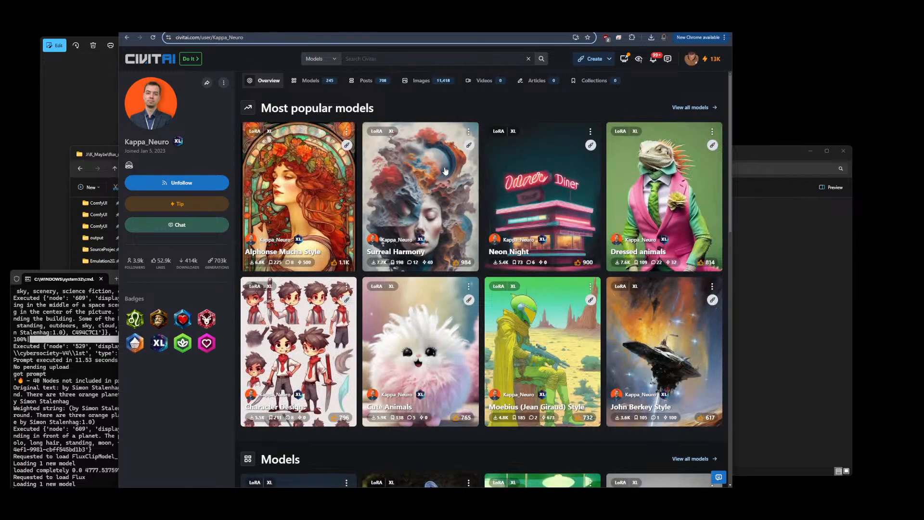
pyautogui.scroll(-2, 496, 212)
pyautogui.scroll(-3, 496, 211)
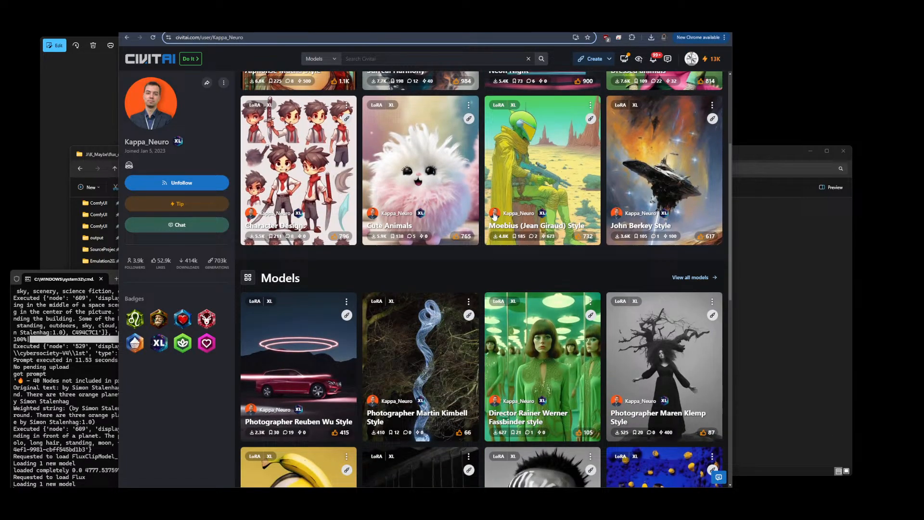
pyautogui.scroll(-4, 495, 216)
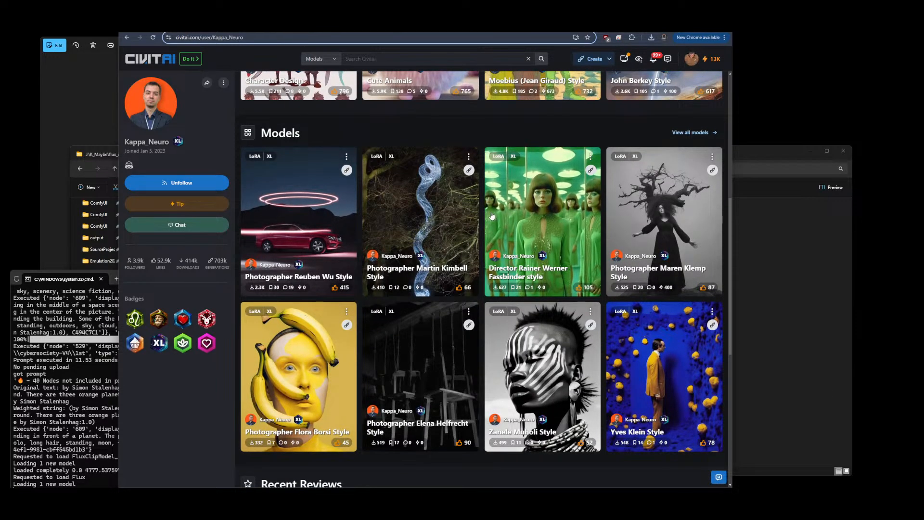
pyautogui.scroll(-4, 492, 217)
pyautogui.scroll(11, 491, 217)
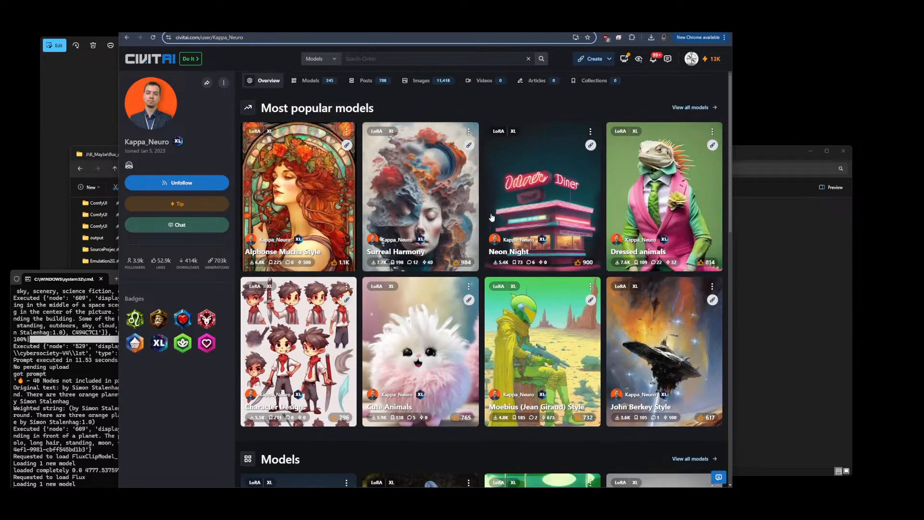
# Browse the creator's full list of models
pyautogui.click(314, 81)
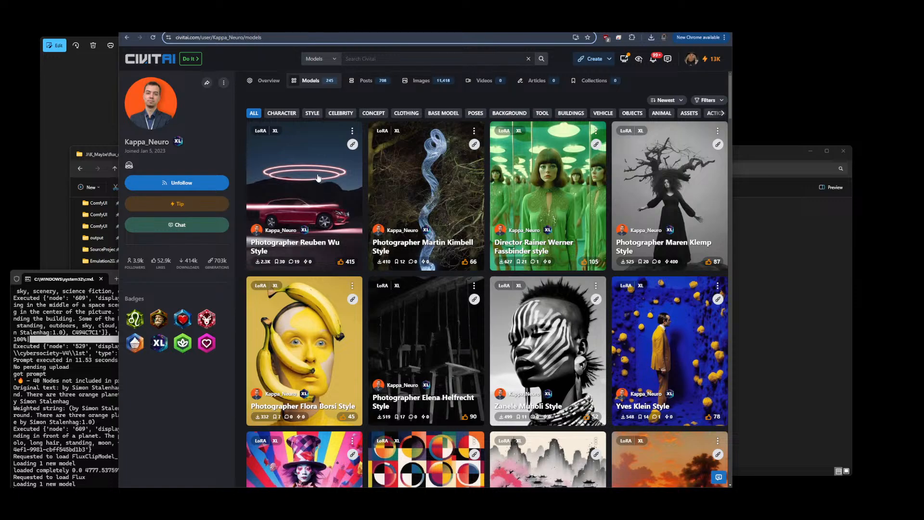
pyautogui.scroll(-1, 550, 206)
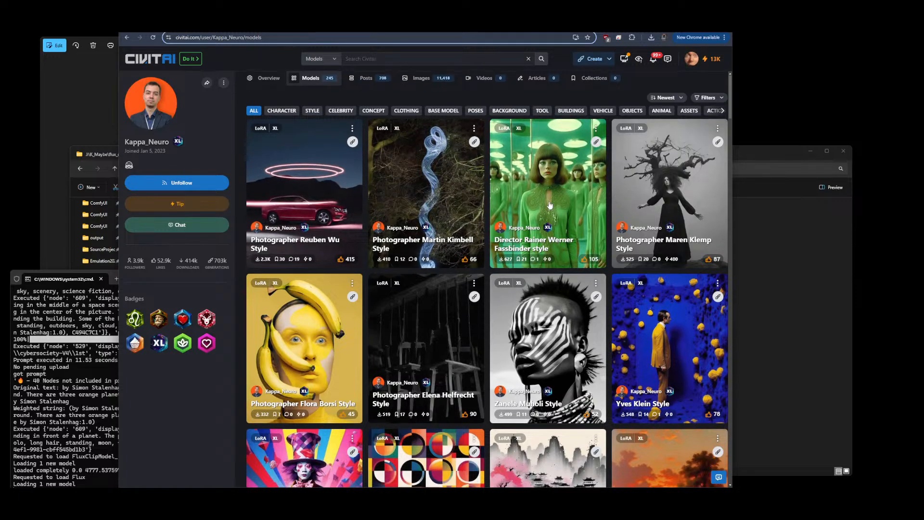
pyautogui.scroll(-8, 550, 205)
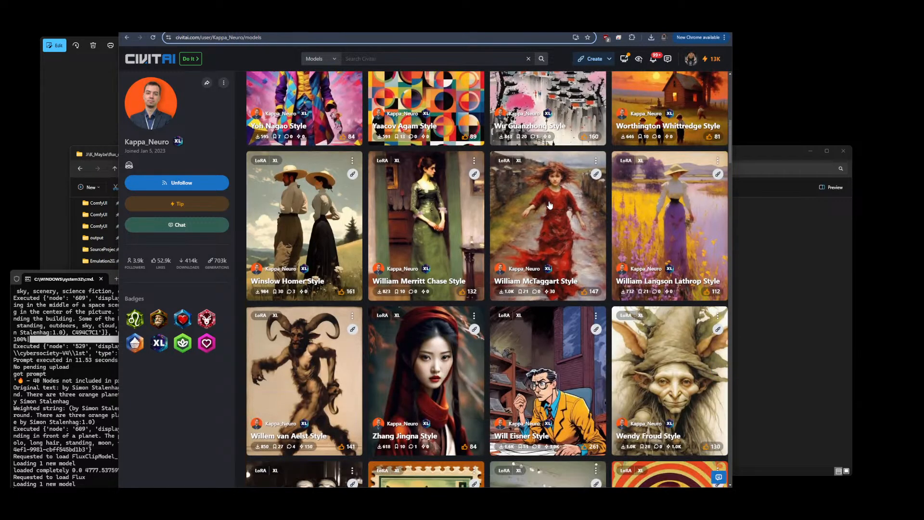
pyautogui.scroll(-1, 550, 206)
pyautogui.scroll(-5, 550, 206)
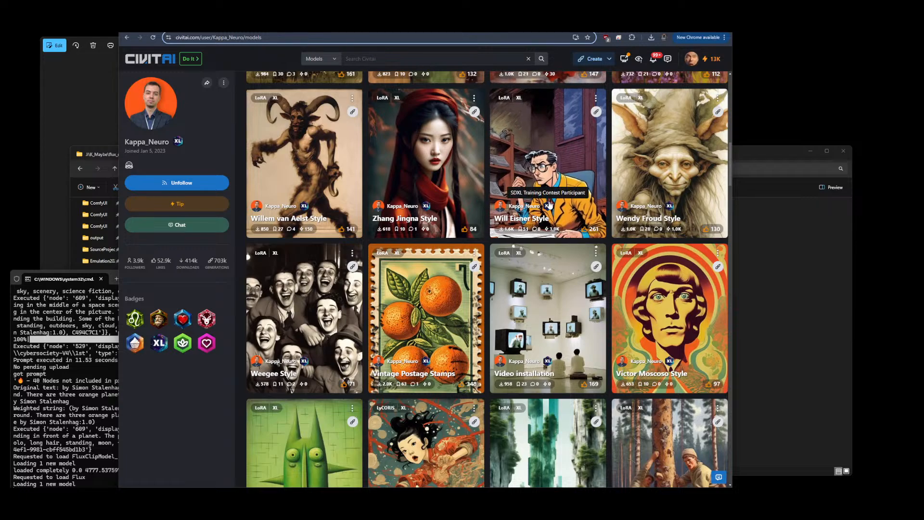
pyautogui.scroll(-5, 550, 211)
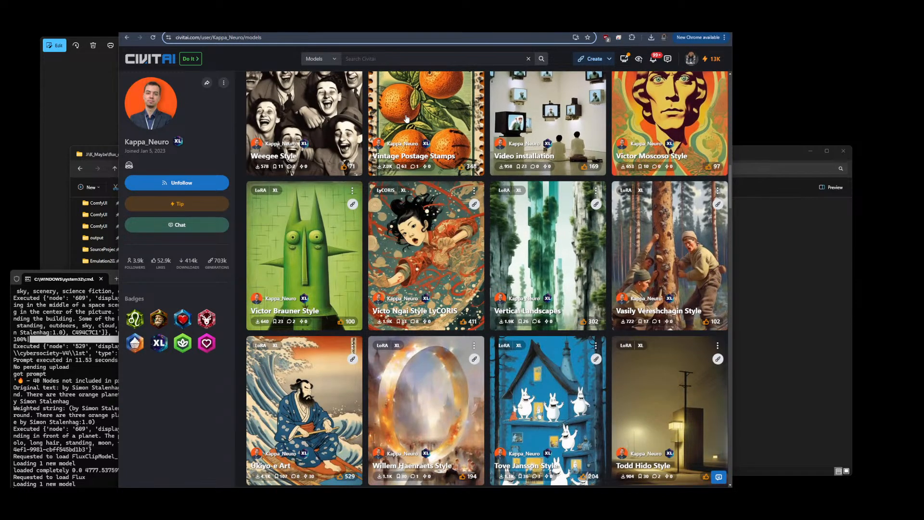
pyautogui.scroll(-5, 500, 167)
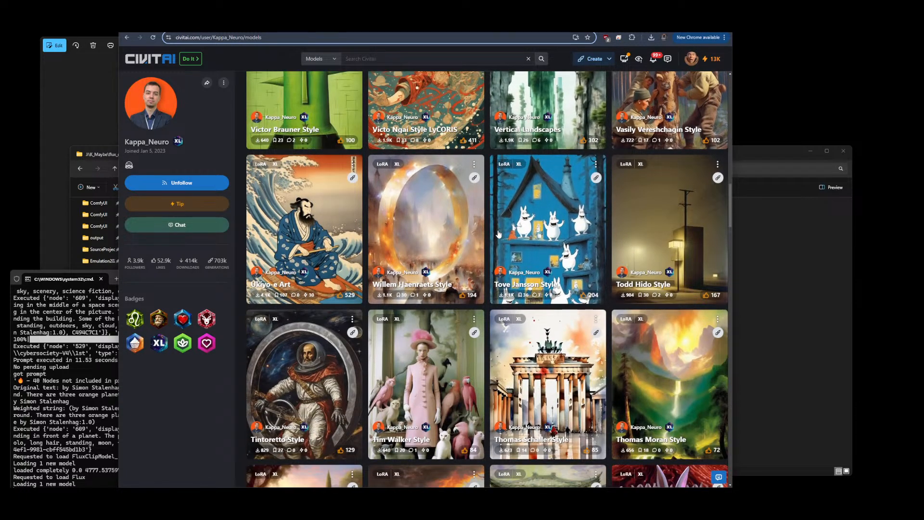
pyautogui.scroll(-5, 521, 214)
pyautogui.scroll(20, 566, 237)
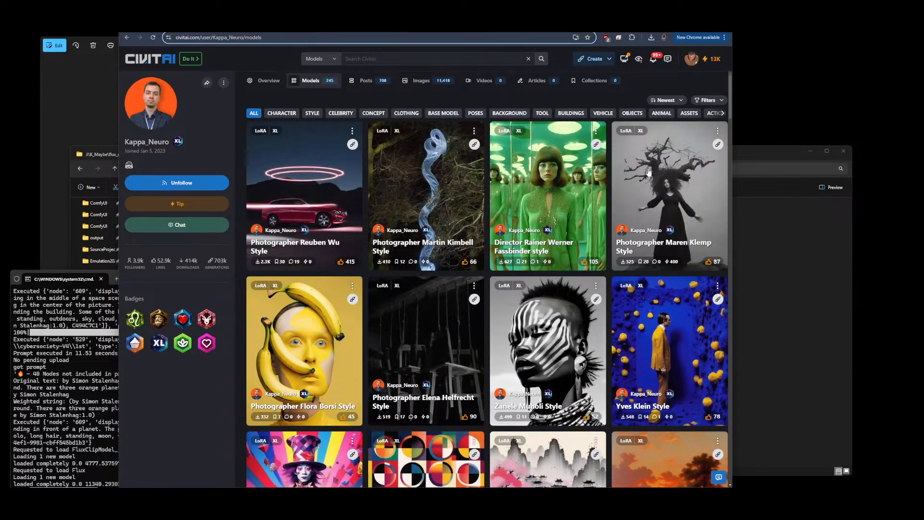
pyautogui.click(711, 100)
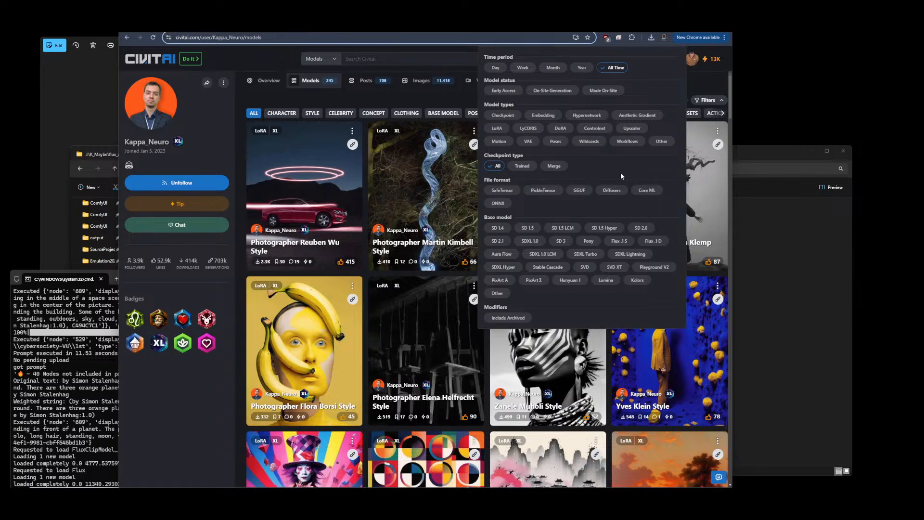
pyautogui.click(620, 241)
pyautogui.click(655, 240)
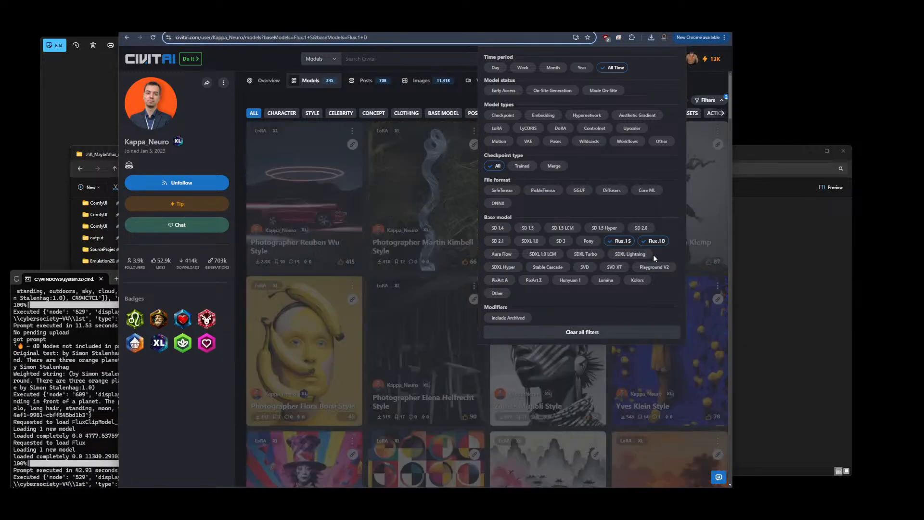
pyautogui.click(652, 242)
pyautogui.click(620, 241)
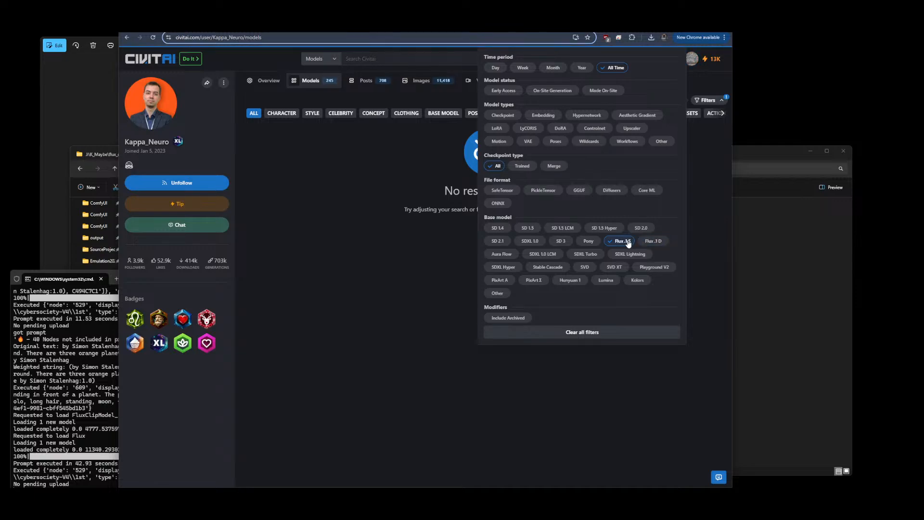
pyautogui.click(713, 85)
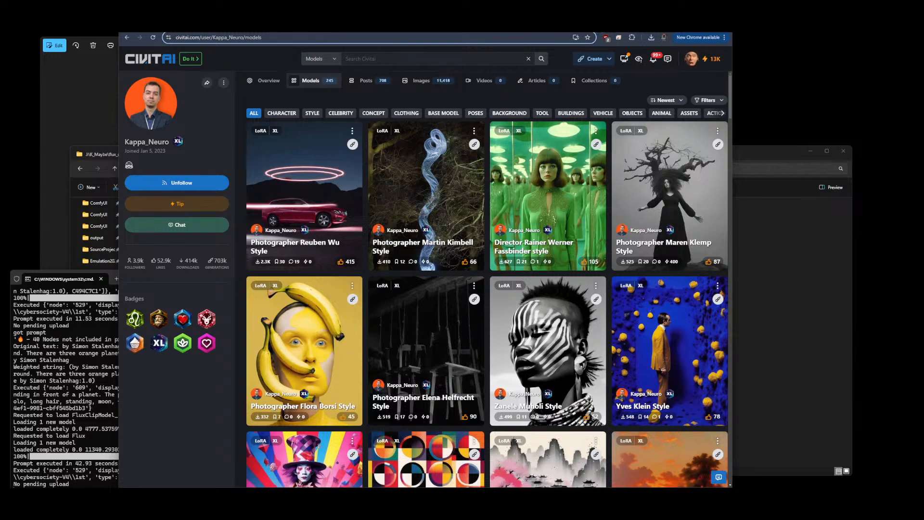
# Review the latest generated image in the workflow
pyautogui.click(577, 24)
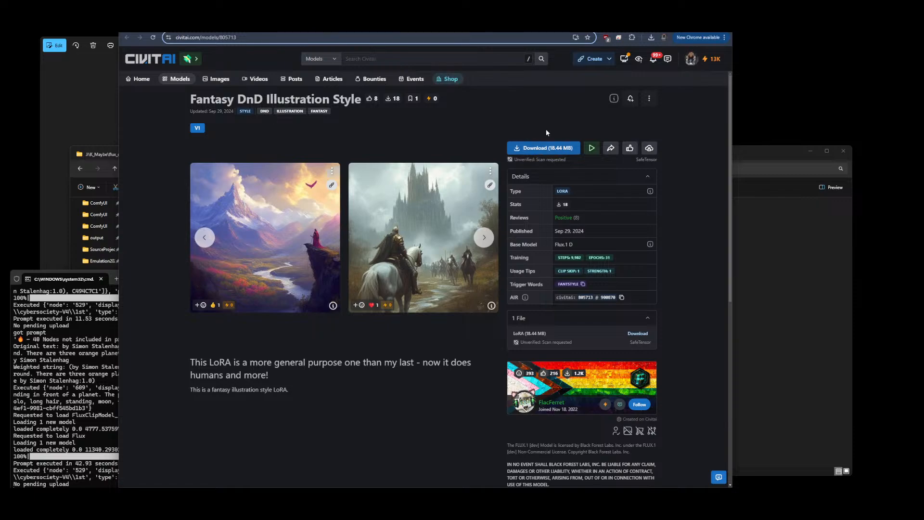
pyautogui.click(502, 30)
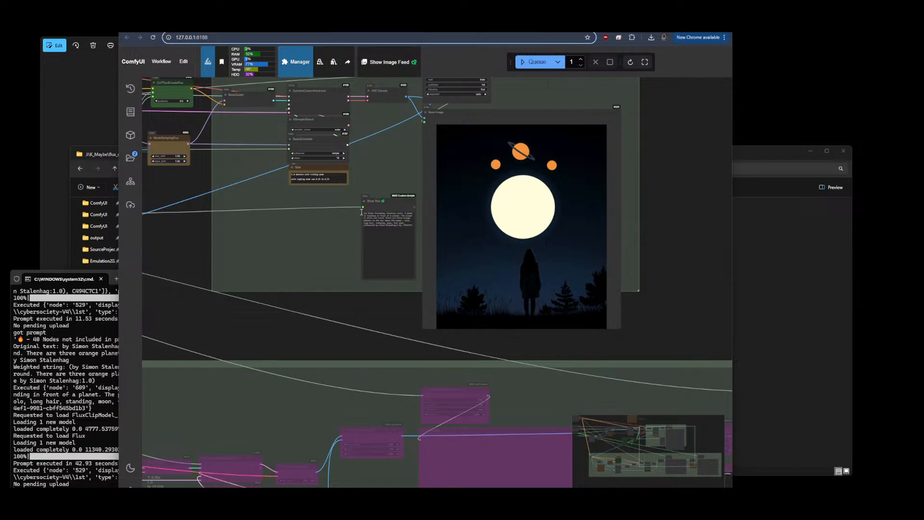
# Queue another generation and zoom in to inspect the new output image
pyautogui.scroll(3, 362, 213)
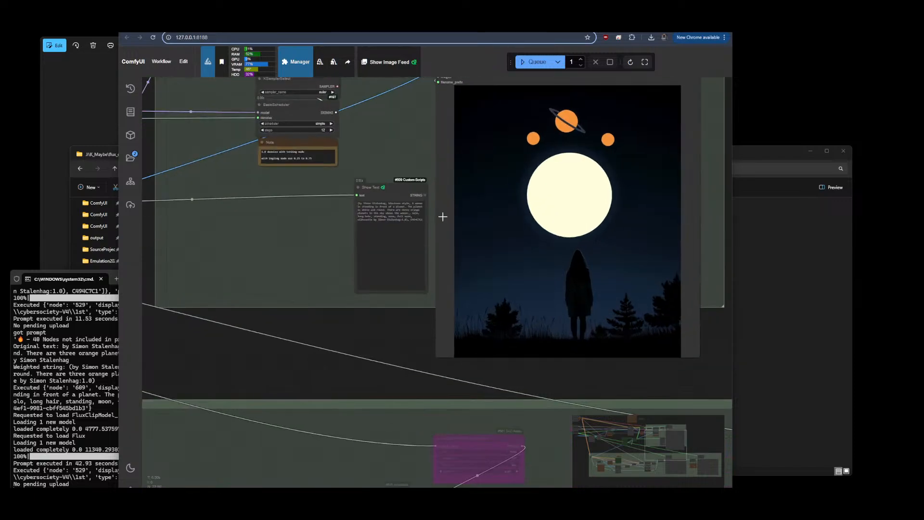
pyautogui.click(700, 37)
pyautogui.click(700, 38)
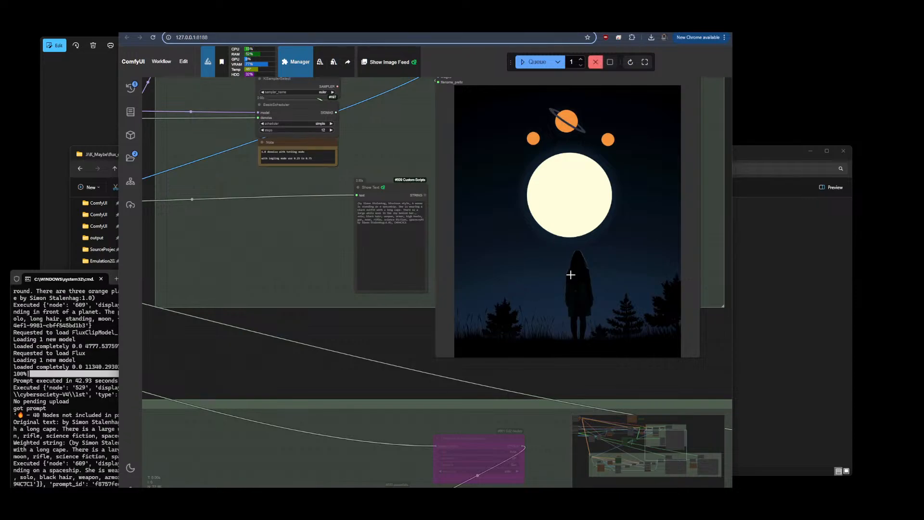
pyautogui.scroll(-3, 538, 243)
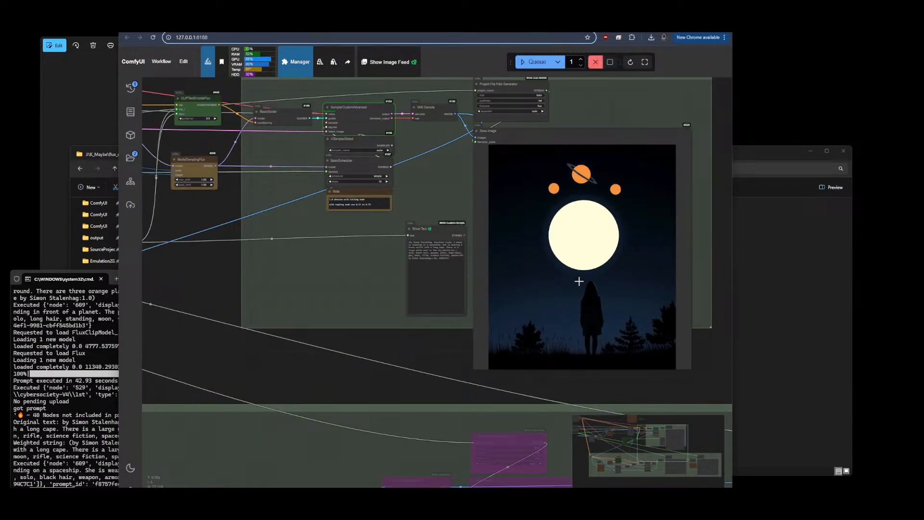
pyautogui.moveTo(727, 234); pyautogui.dragTo(685, 244)
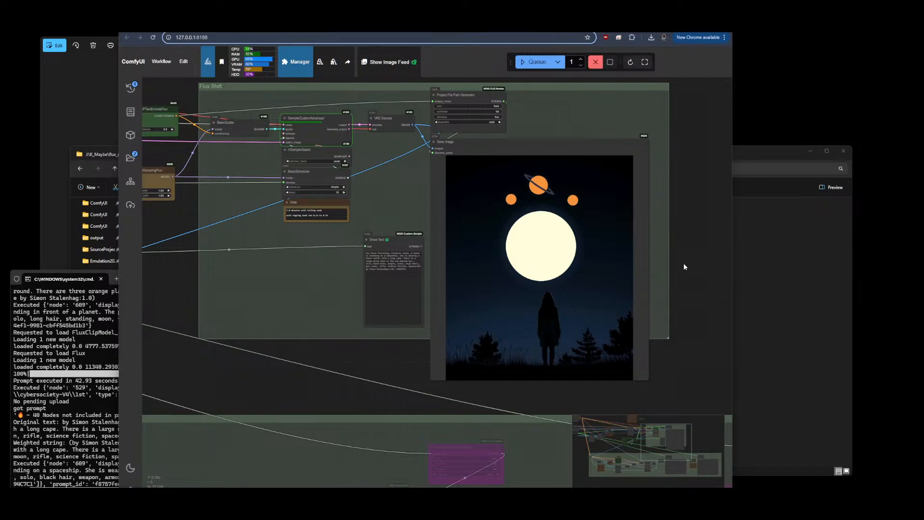
pyautogui.scroll(1, 695, 200)
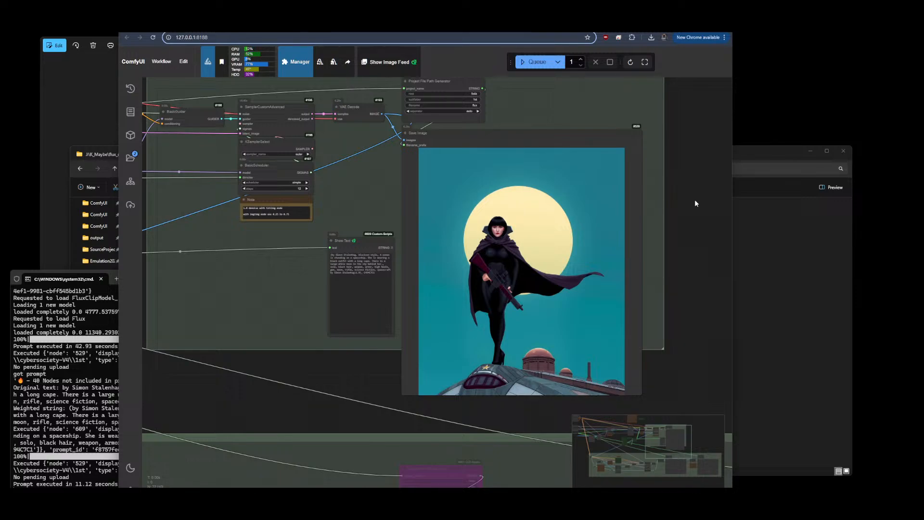
pyautogui.scroll(10, 312, 244)
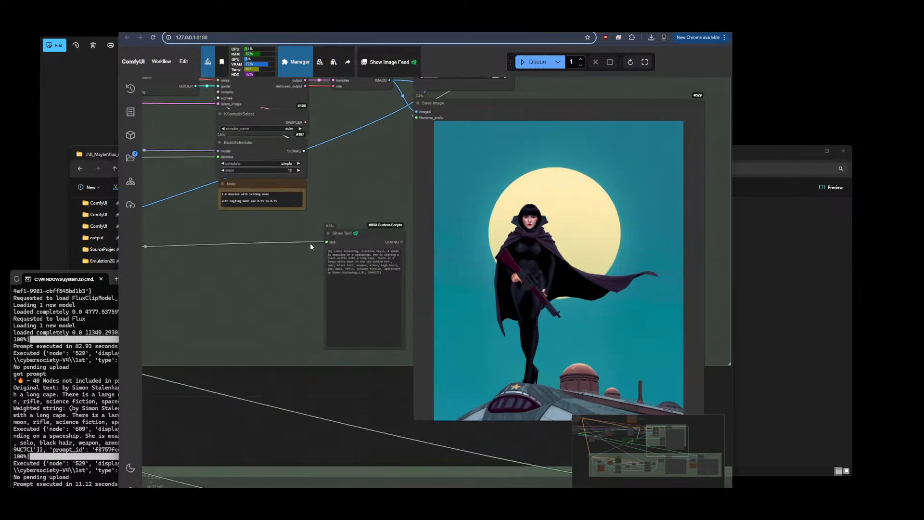
# Read the generated prompt text in the Show Text node
pyautogui.moveTo(510, 278); pyautogui.dragTo(315, 202)
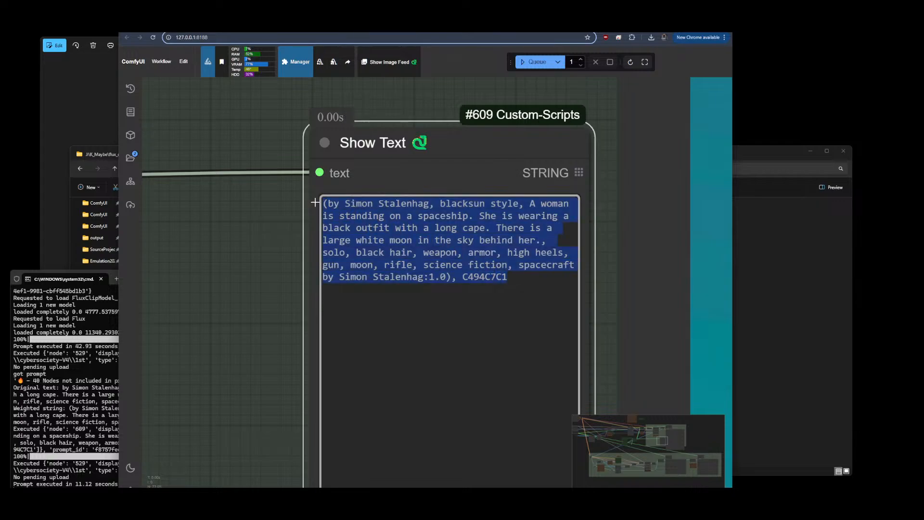
pyautogui.click(617, 272)
pyautogui.scroll(-15, 566, 327)
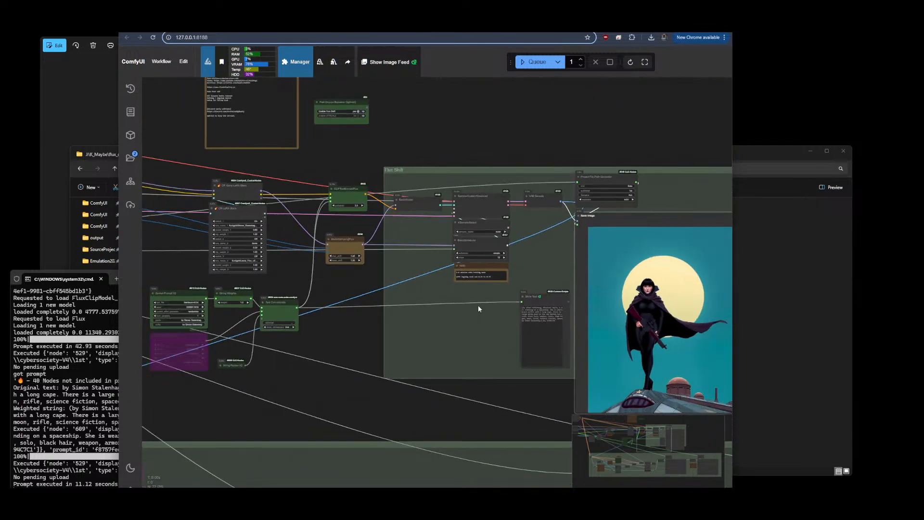
pyautogui.scroll(7, 220, 244)
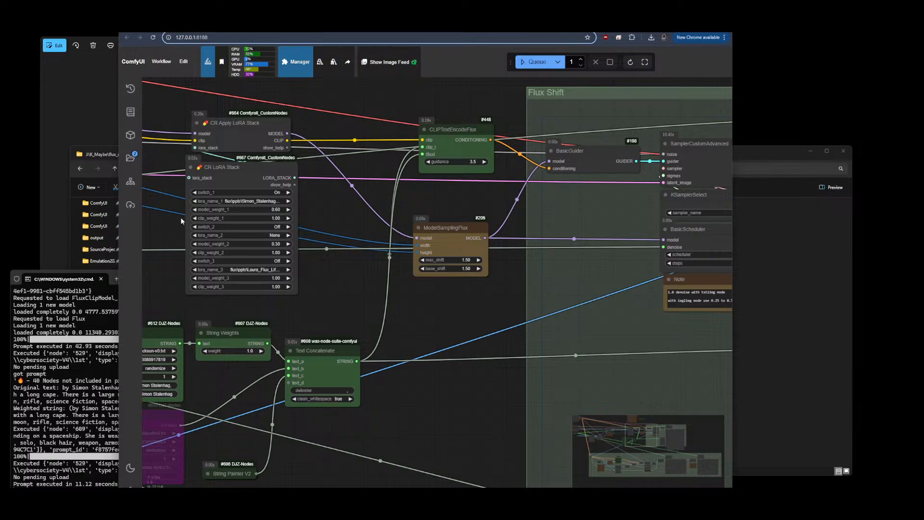
# Set the first LoRA's model weight to 0.70 in the CR LoRA Stack node
pyautogui.doubleClick(288, 210)
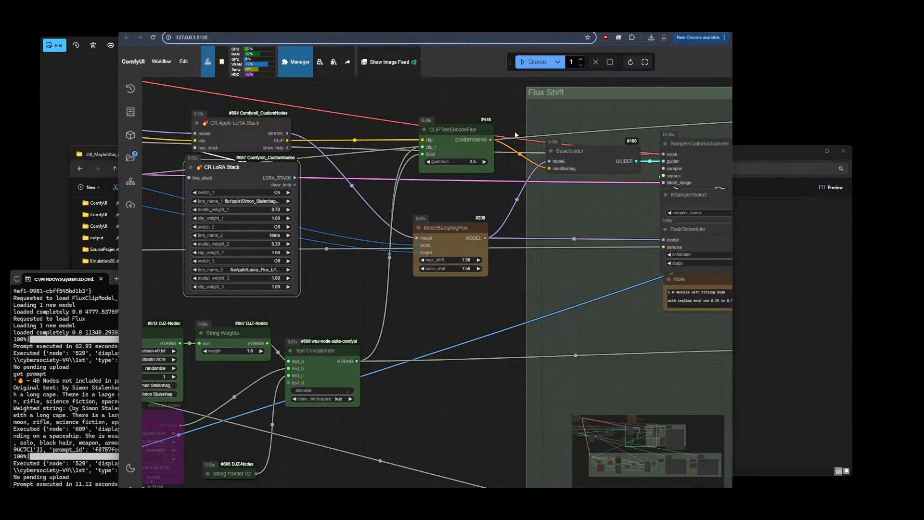
pyautogui.scroll(-8, 537, 111)
pyautogui.moveTo(546, 201); pyautogui.dragTo(427, 224)
# Open the Fantasy DnD Illustration Style page and check the browser's recent download history
pyautogui.click(640, 25)
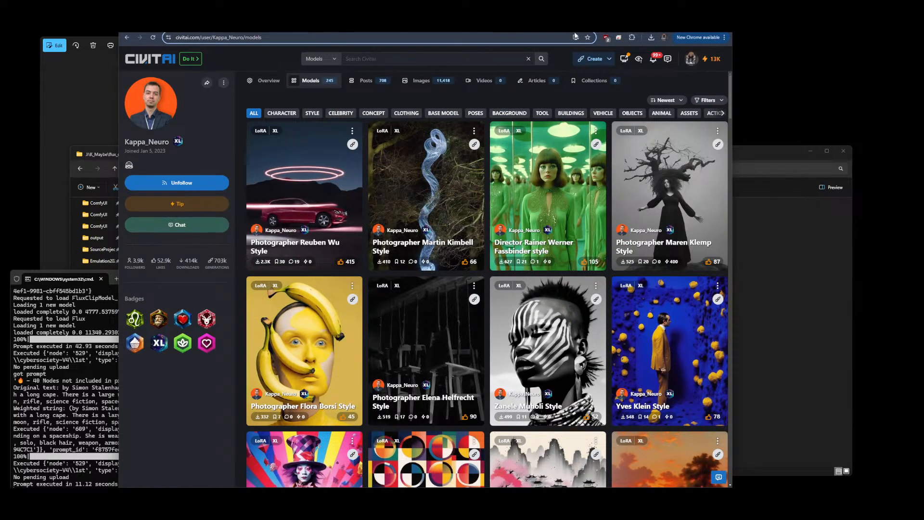
pyautogui.click(588, 25)
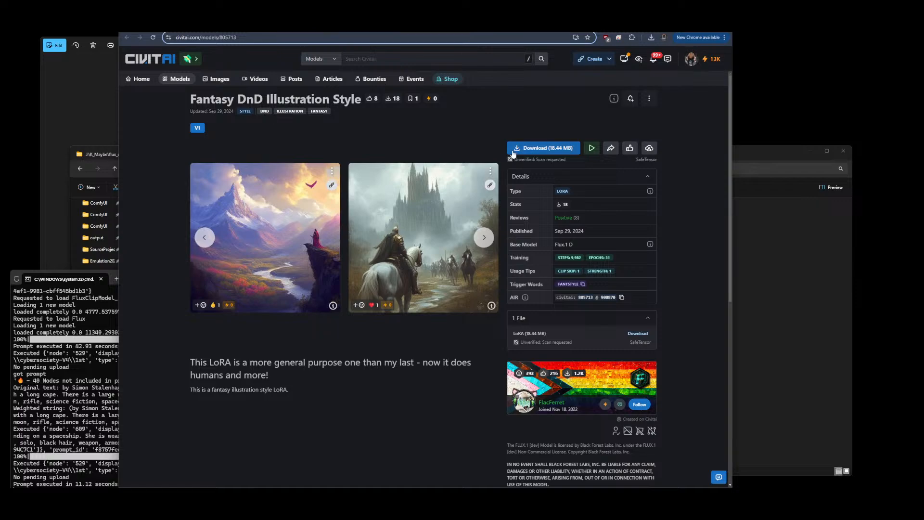
pyautogui.click(650, 37)
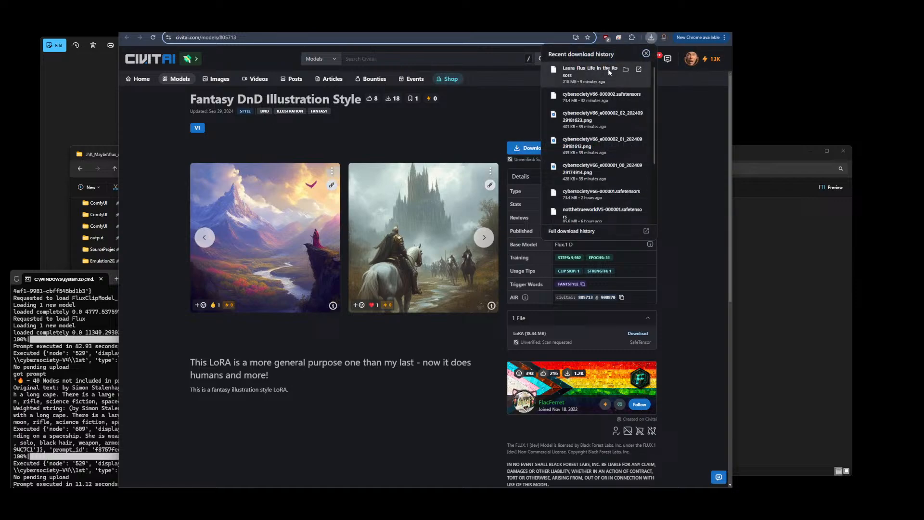
pyautogui.click(528, 151)
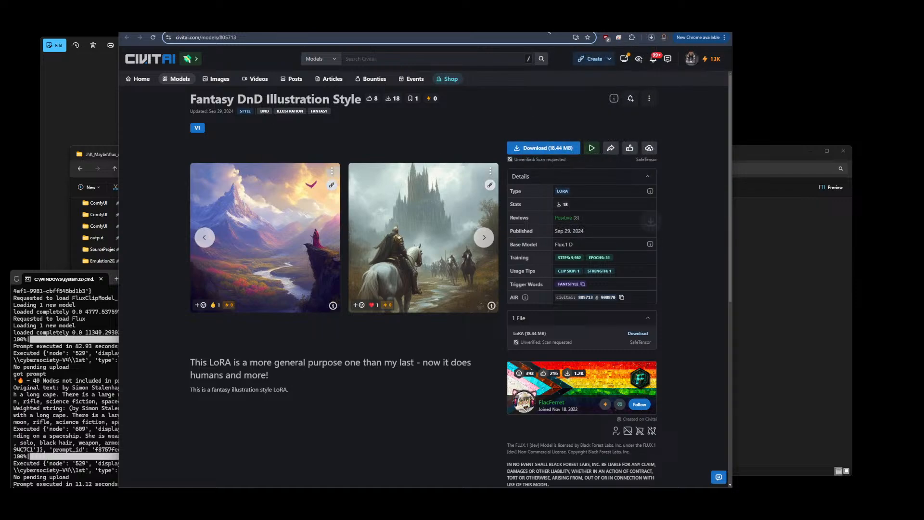
# Download the Laura Flux Life in the Round LoRA again from its Civitai page
pyautogui.click(650, 25)
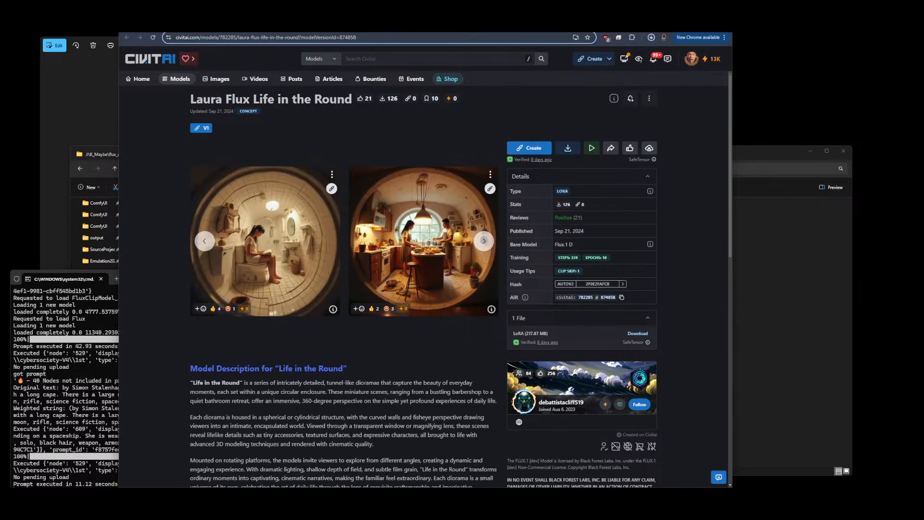
pyautogui.click(568, 153)
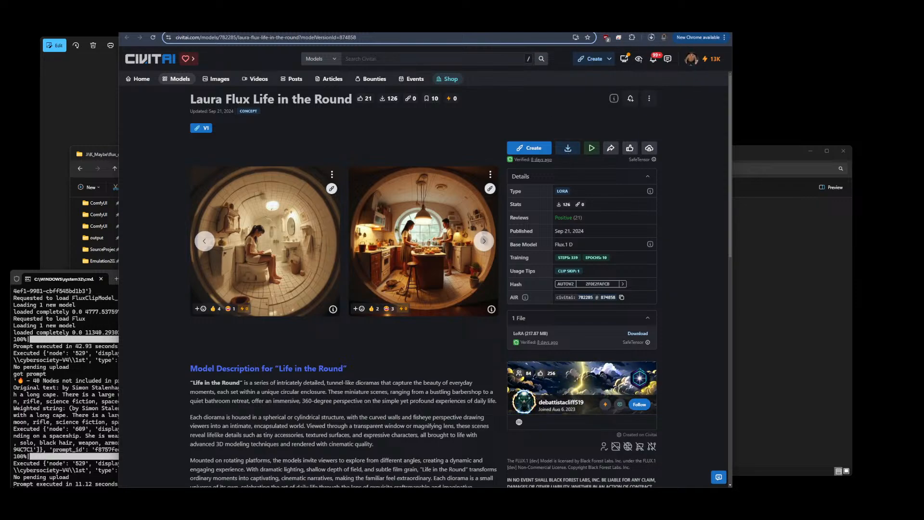
# Copy Fantasy_DnD_Illustration_Style.safetensors from Downloads into the ComfyUI loras/flux/ppls folder
pyautogui.click(650, 25)
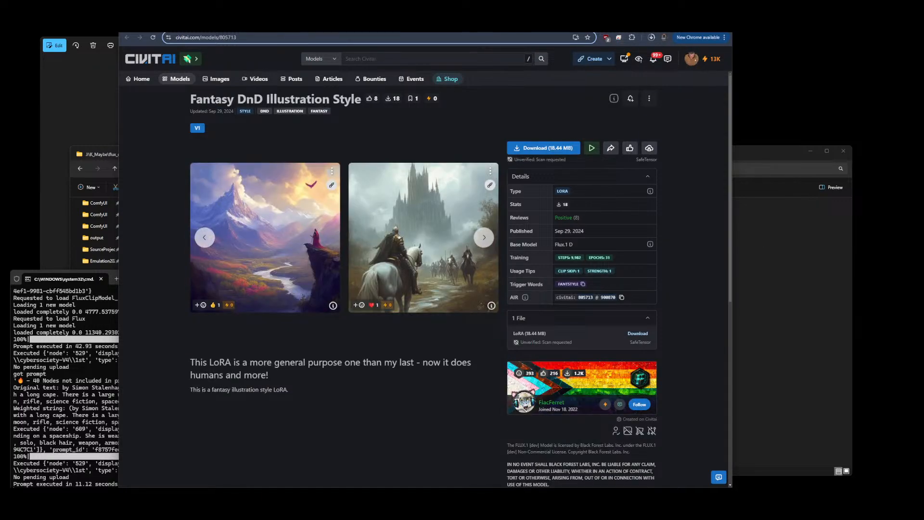
pyautogui.click(649, 25)
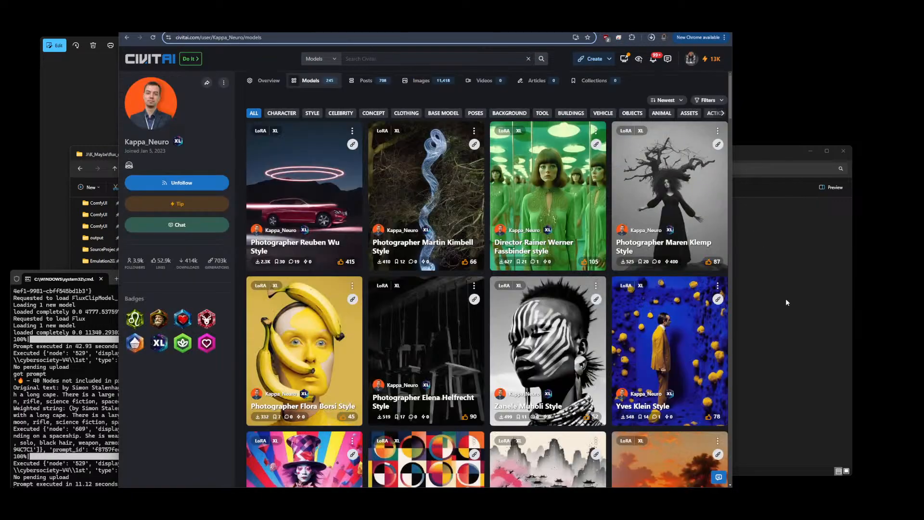
pyautogui.click(579, 26)
pyautogui.click(758, 238)
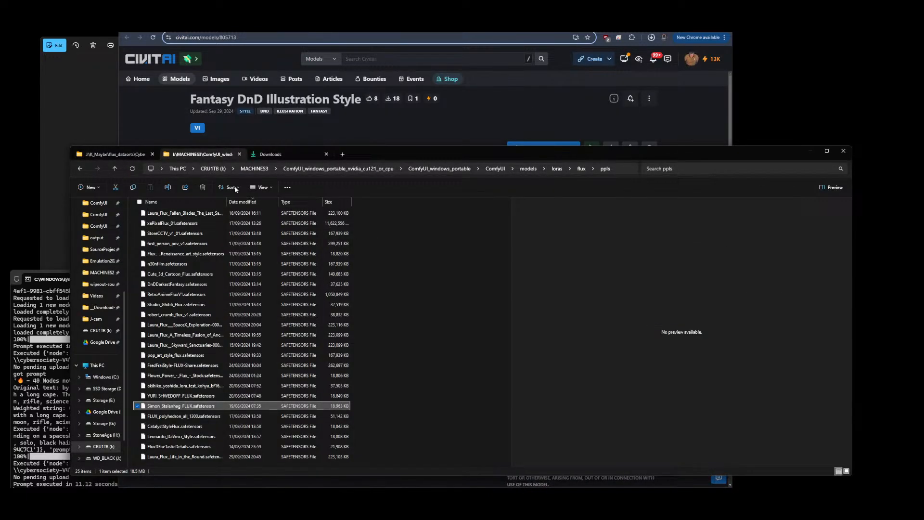
pyautogui.click(270, 154)
pyautogui.click(132, 172)
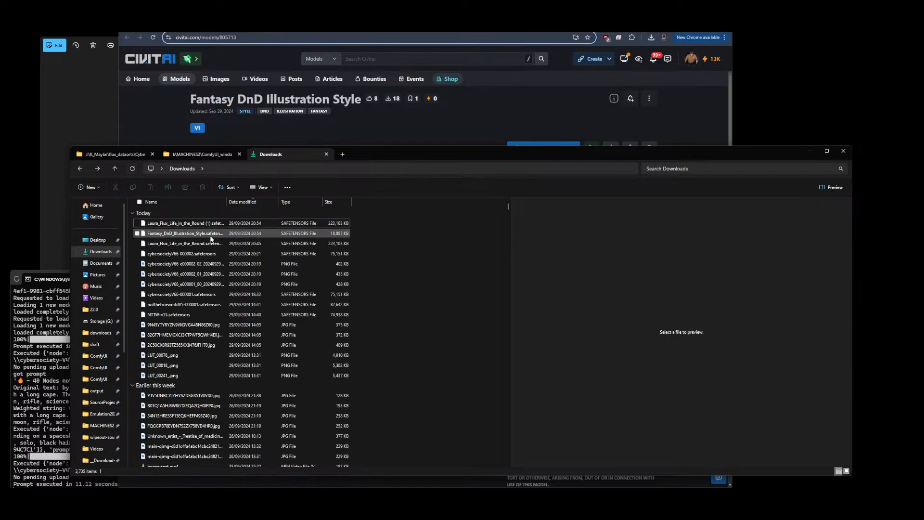
pyautogui.click(173, 234)
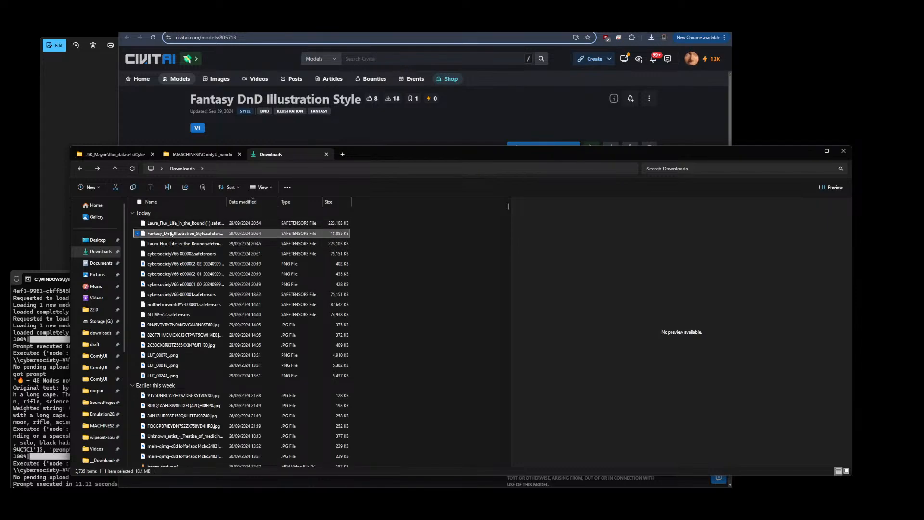
pyautogui.hotkey('ctrl', 'c')
pyautogui.click(204, 154)
pyautogui.hotkey('ctrl', 'v')
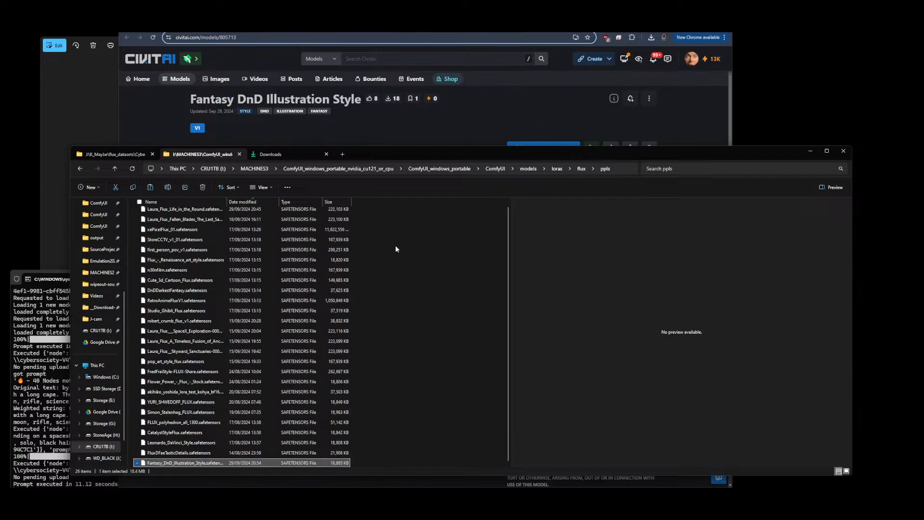
# Set the first LoRA slot in CR LoRA Stack to flux/ppls/DnDDarkestFantasy
pyautogui.click(417, 103)
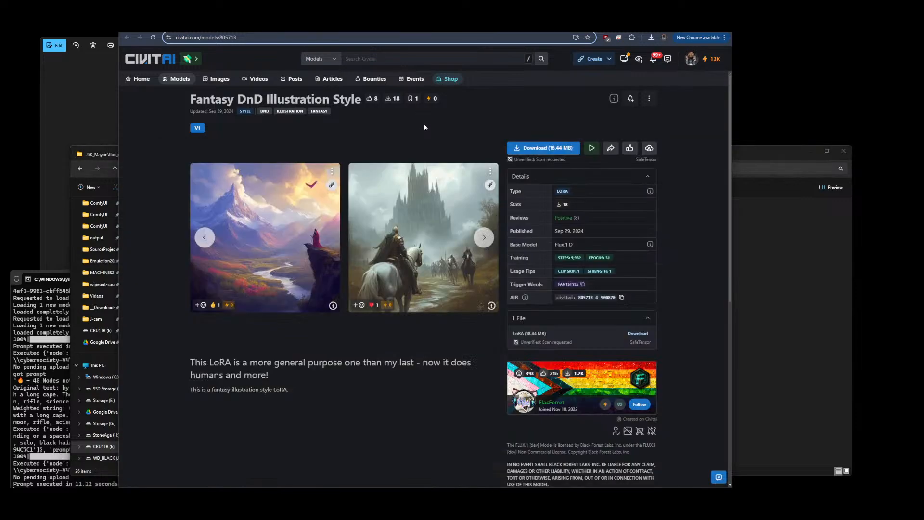
pyautogui.hotkey('ctrl', 'Tab')
pyautogui.scroll(10, 264, 209)
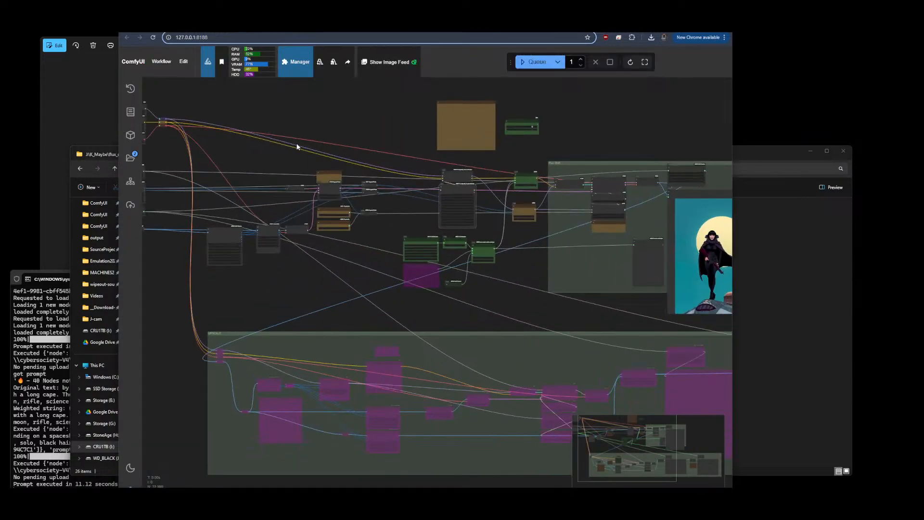
pyautogui.click(405, 222)
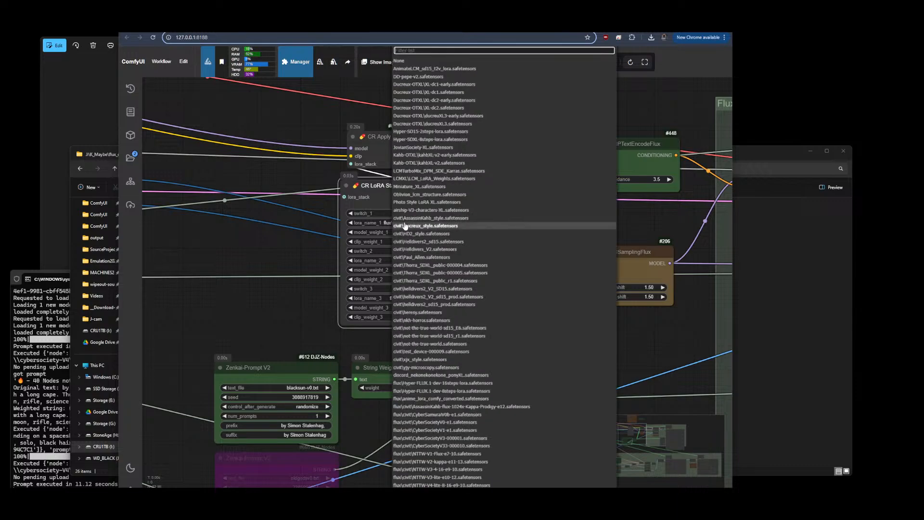
pyautogui.click(402, 218)
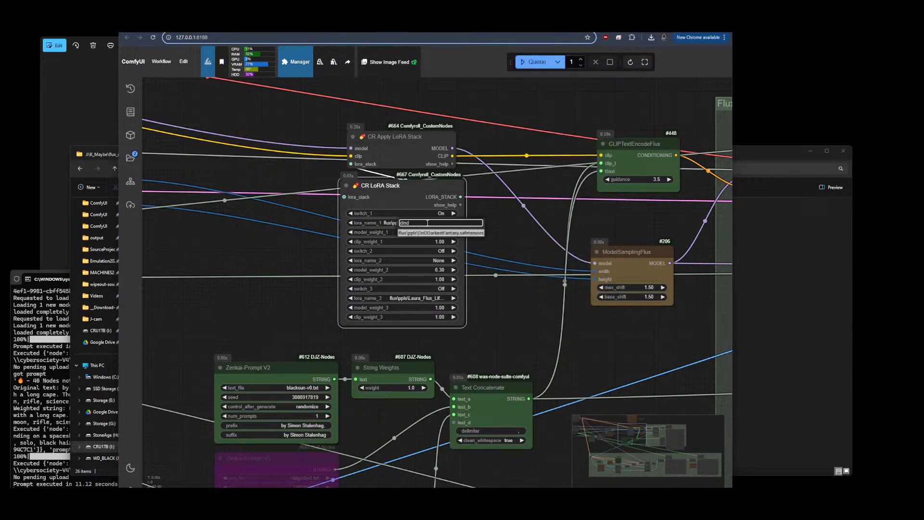
pyautogui.click(438, 233)
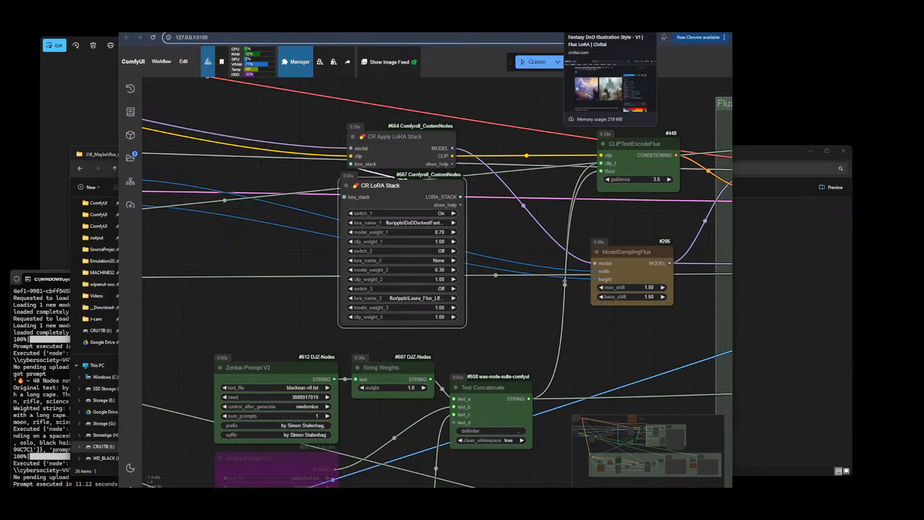
# Check the Fantasy DnD Illustration Style file in the Downloads folder
pyautogui.click(577, 26)
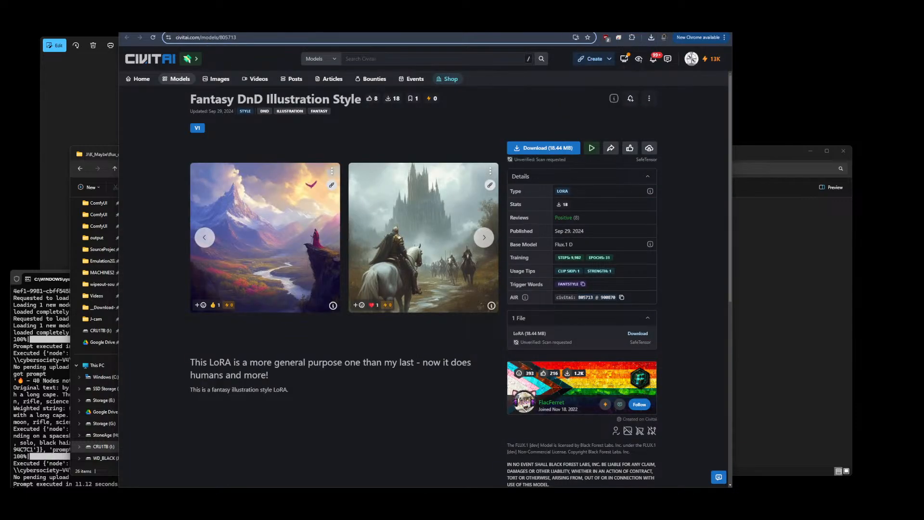
pyautogui.click(811, 255)
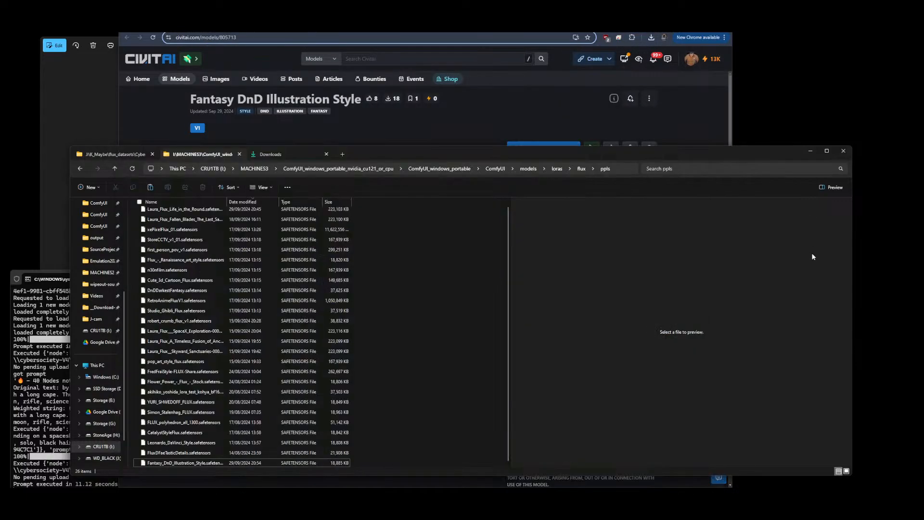
pyautogui.click(298, 153)
pyautogui.click(176, 233)
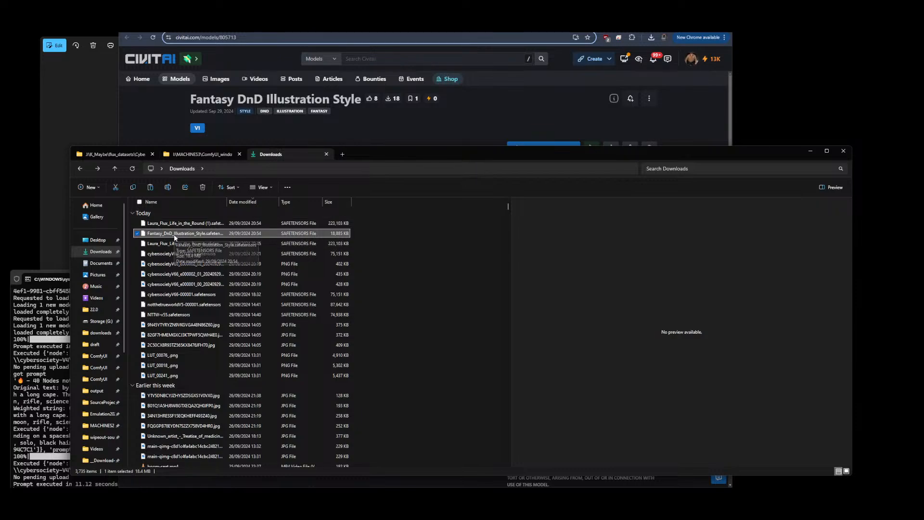
pyautogui.click(515, 109)
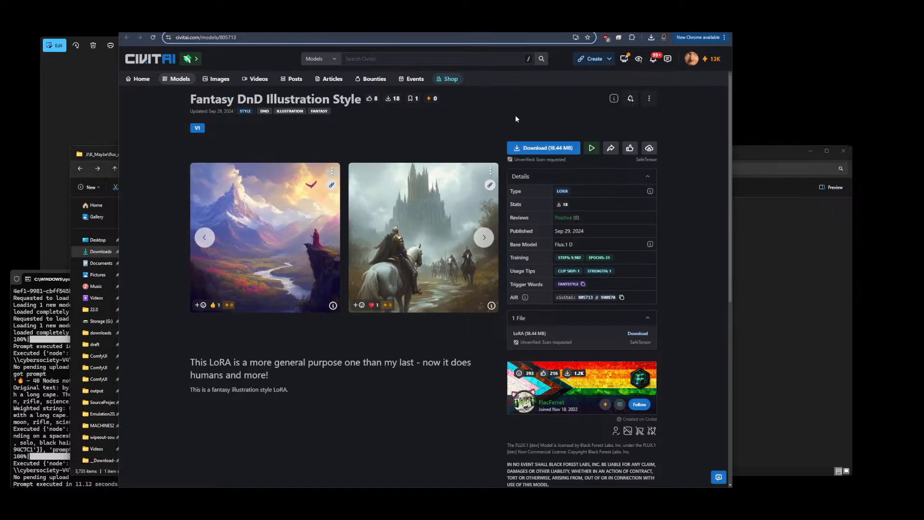
# Refresh the model lists and set the first LoRA slot in CR LoRA Stack to flux/ppls/Fantasy_DnD_Illustration_Style.safetensors
pyautogui.hotkey('ctrl', 'Tab')
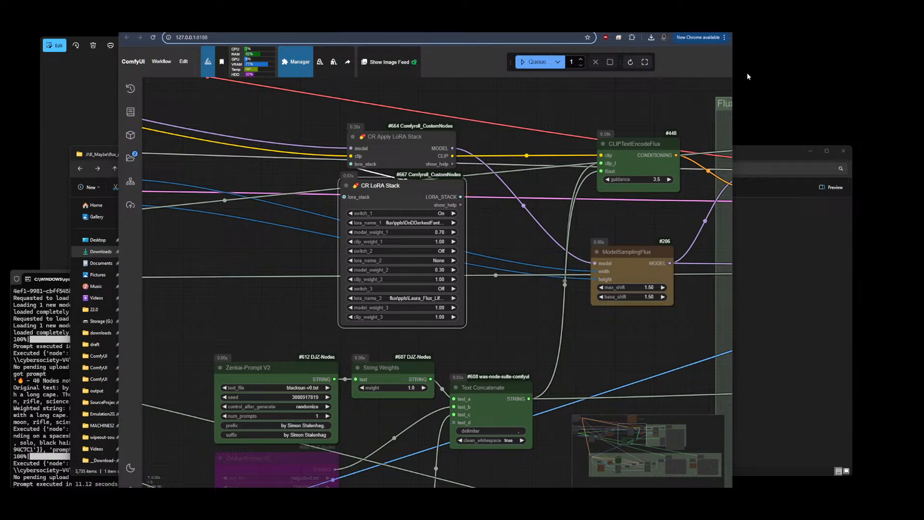
pyautogui.click(630, 62)
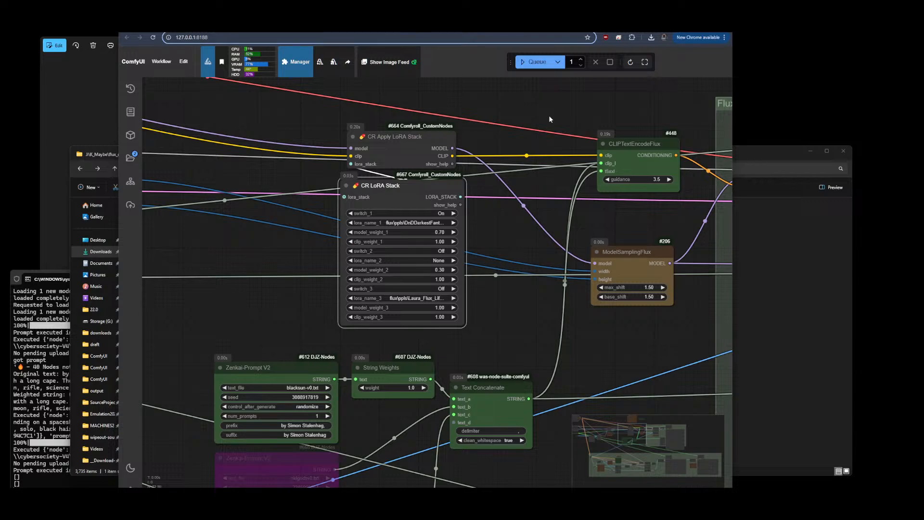
pyautogui.click(419, 223)
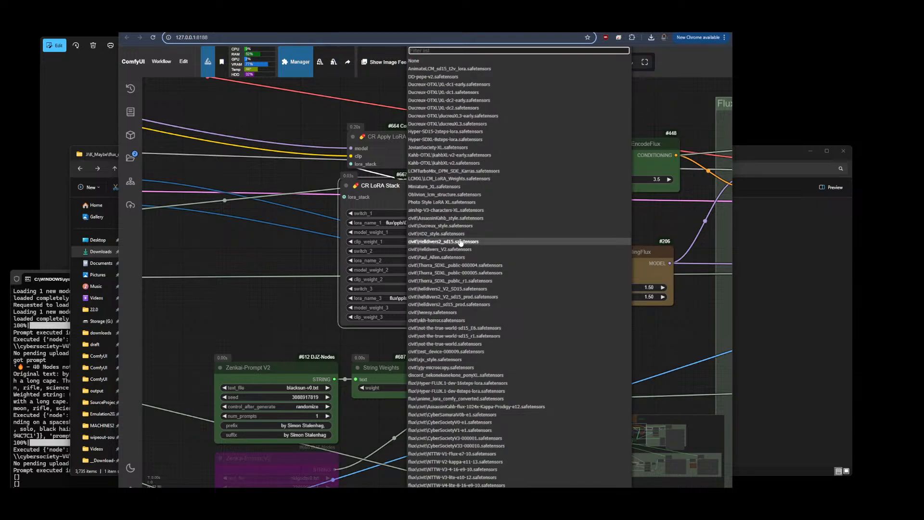
pyautogui.write('dnd')
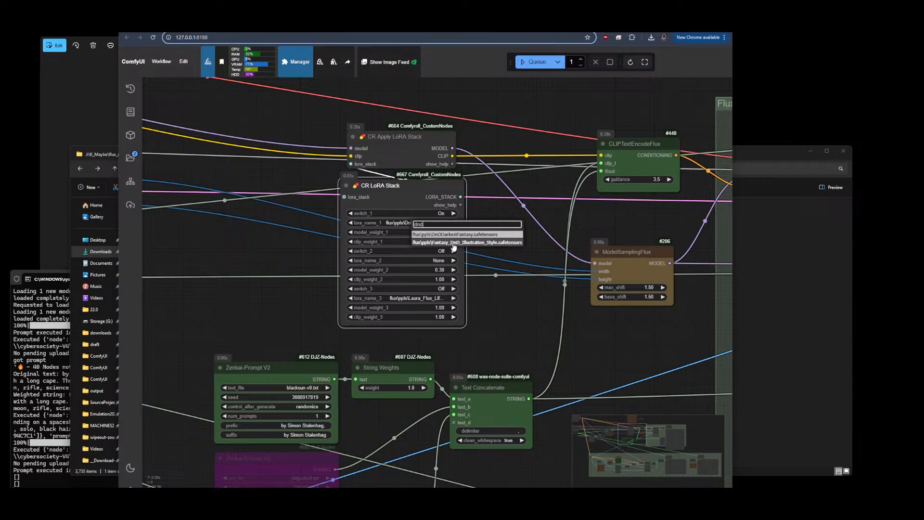
pyautogui.click(457, 243)
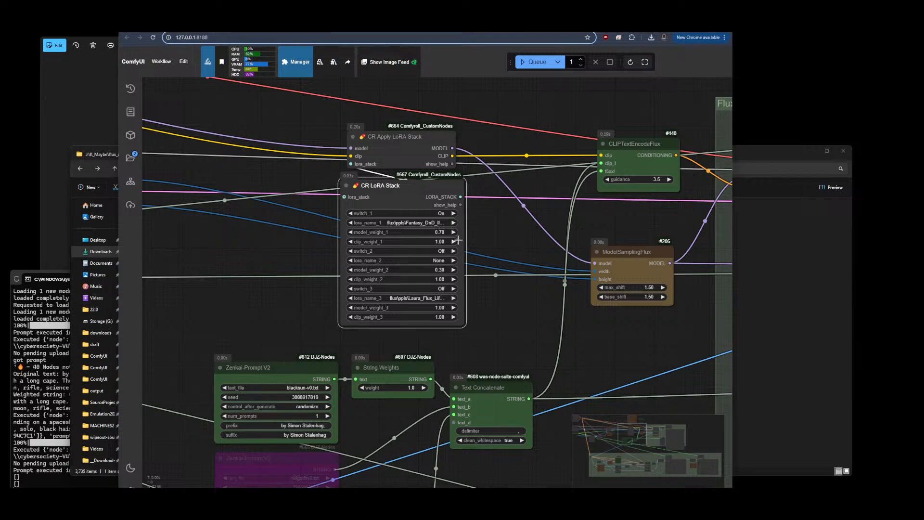
pyautogui.click(499, 240)
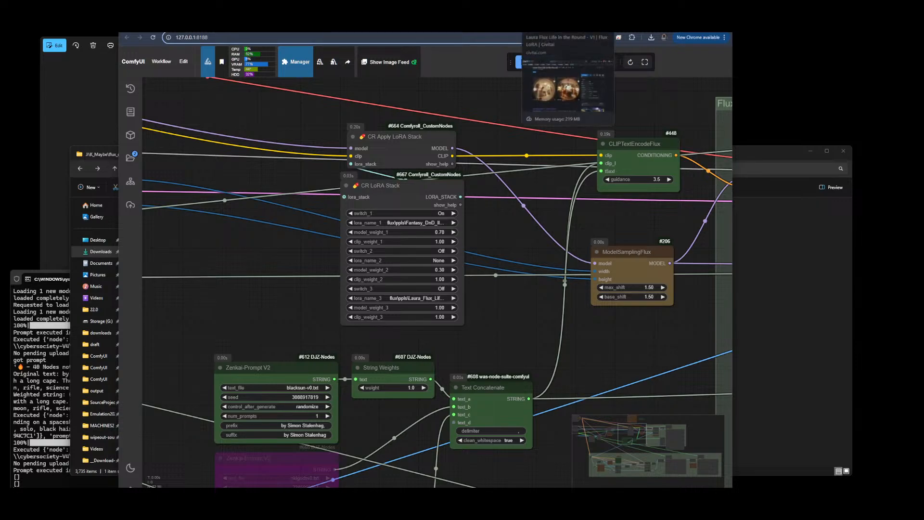
# Set the Zenkai-Prompt prefix to the LoRA trigger word fantstyle and clear its suffix
pyautogui.click(574, 25)
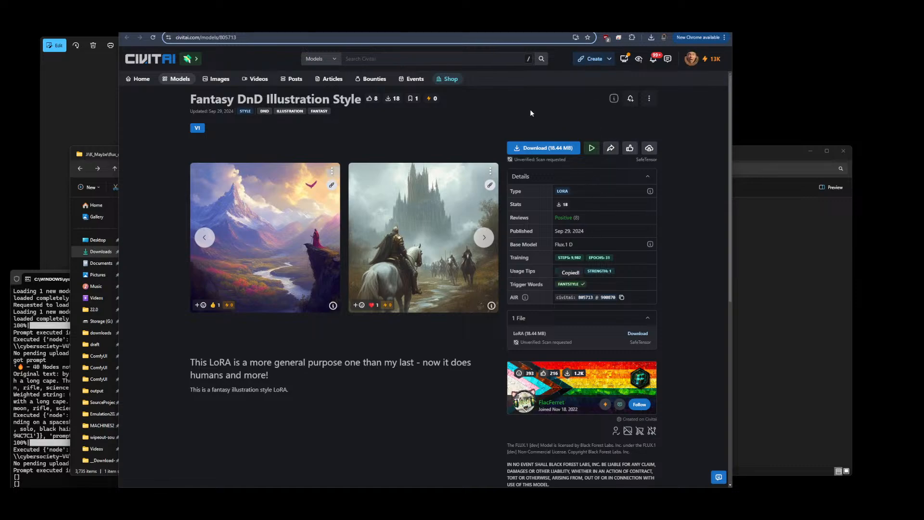
pyautogui.hotkey('ctrl', 'Tab')
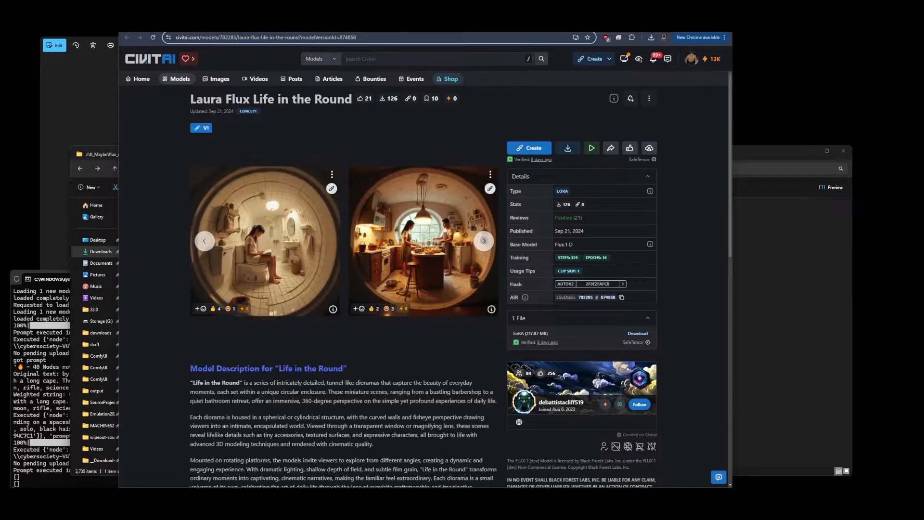
pyautogui.click(392, 24)
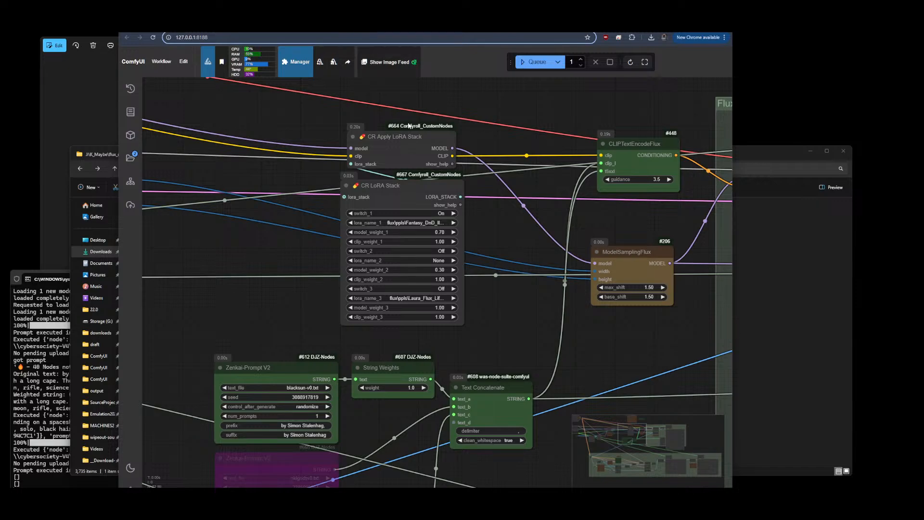
pyautogui.moveTo(260, 274); pyautogui.dragTo(474, 166)
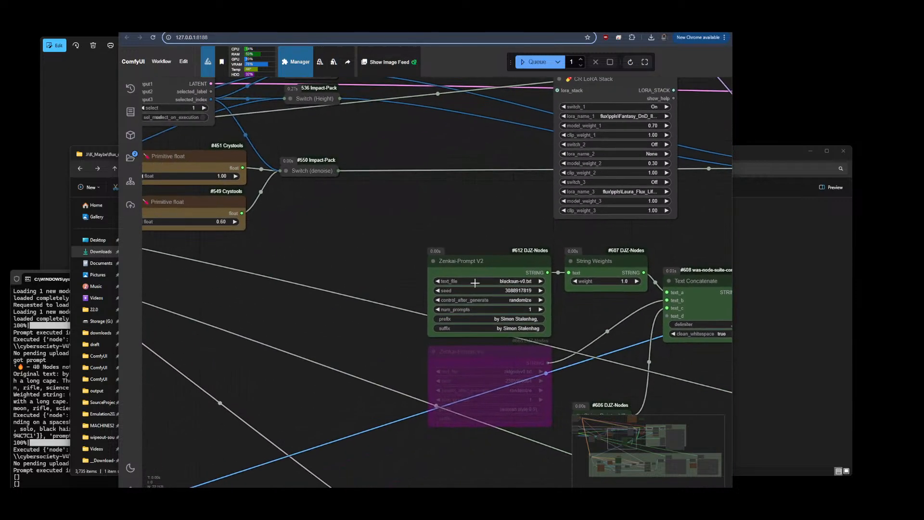
pyautogui.click(512, 319)
pyautogui.write('fantstyle')
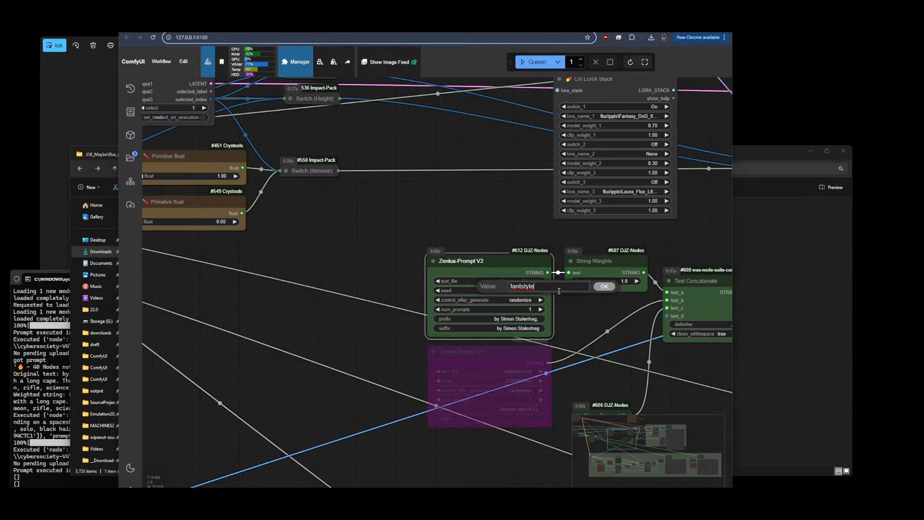
pyautogui.click(604, 287)
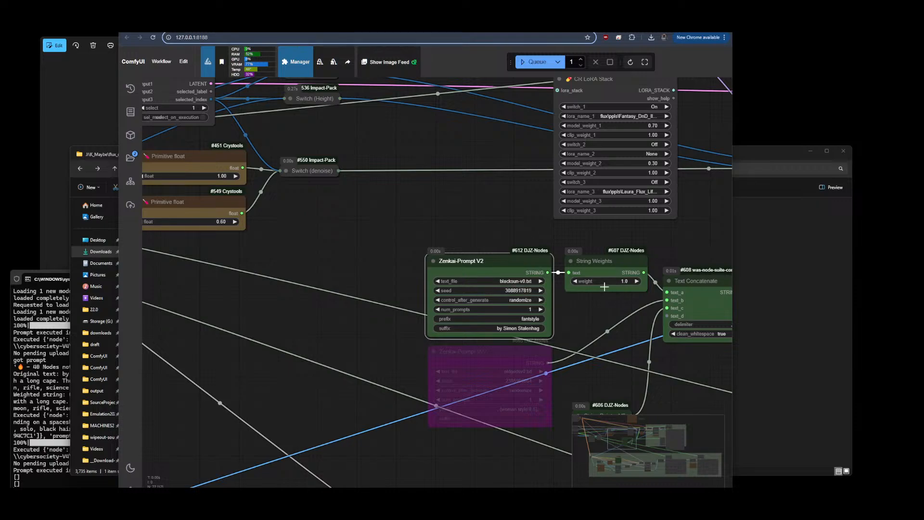
pyautogui.click(529, 322)
pyautogui.press('BackSpace')
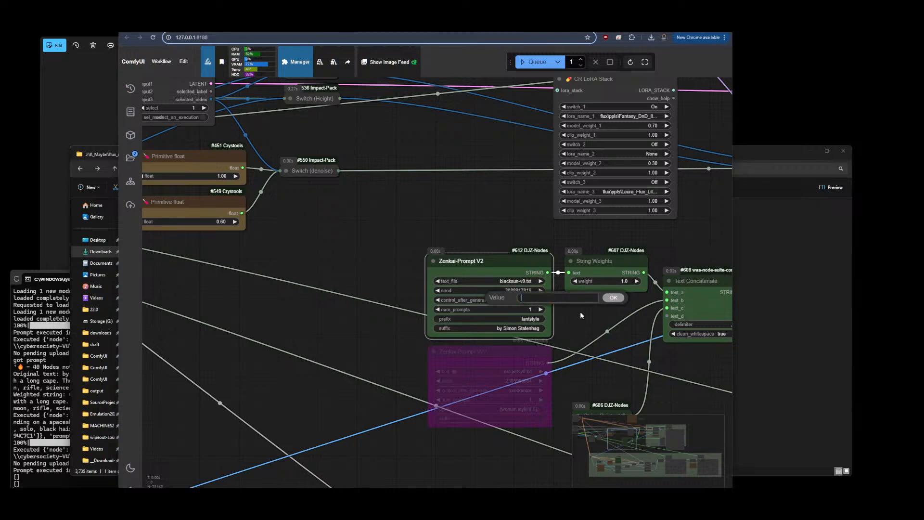
pyautogui.click(608, 297)
# Choose DJZ-S3Captions.txt as the Zenkai-Prompt text file and queue a generation
pyautogui.click(523, 282)
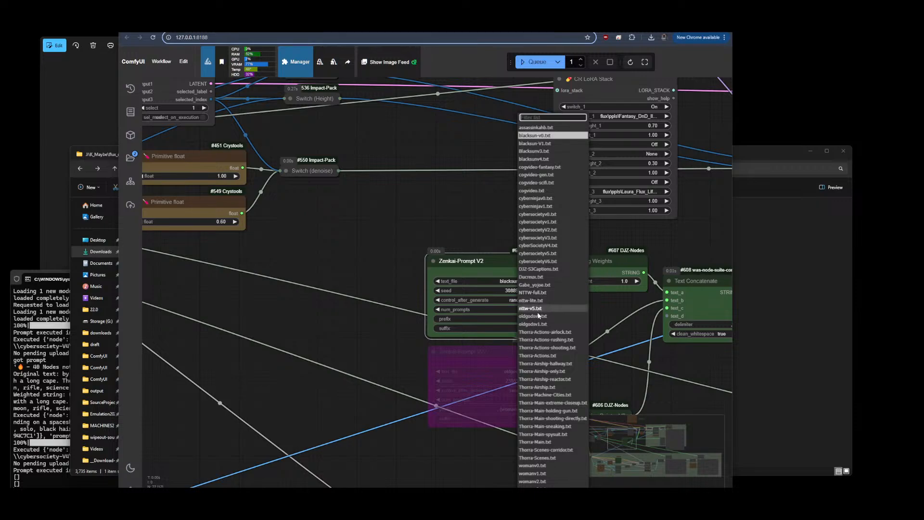
pyautogui.click(538, 268)
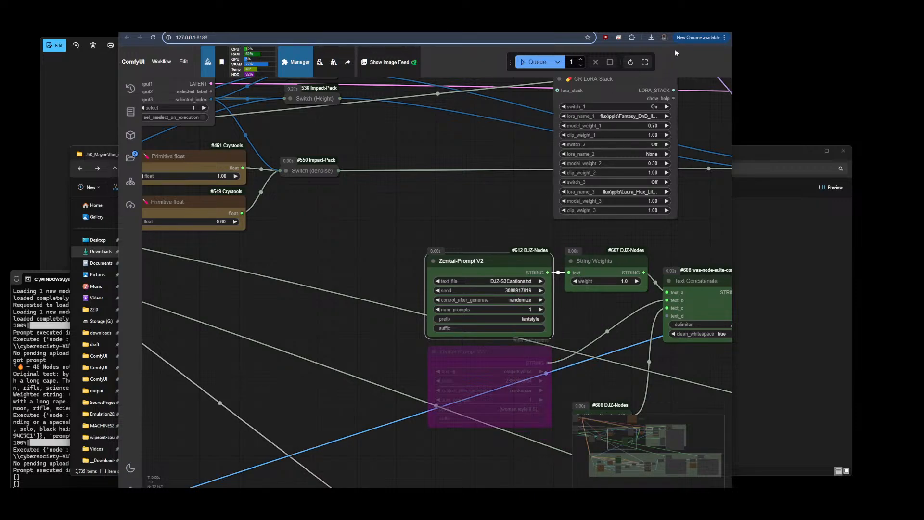
pyautogui.click(537, 62)
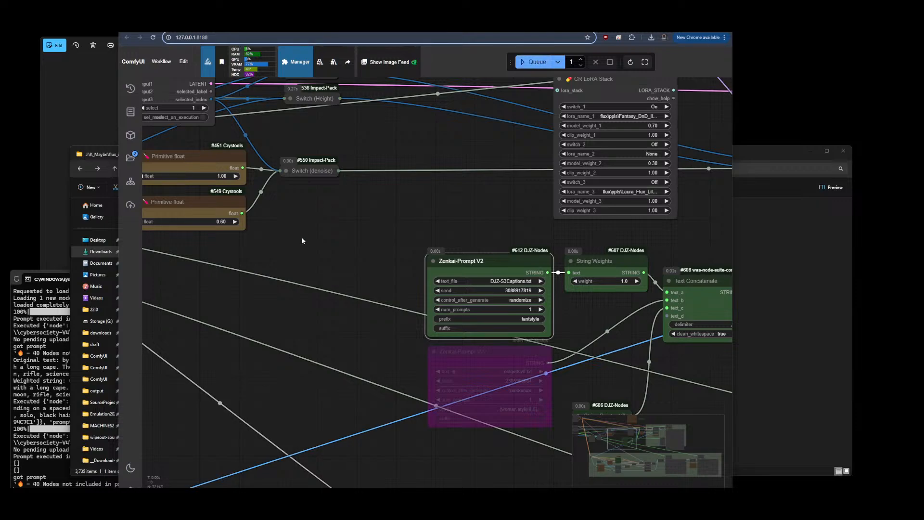
# Queue two more generations and review the generated images in the Flux Shift group
pyautogui.scroll(-5, 301, 237)
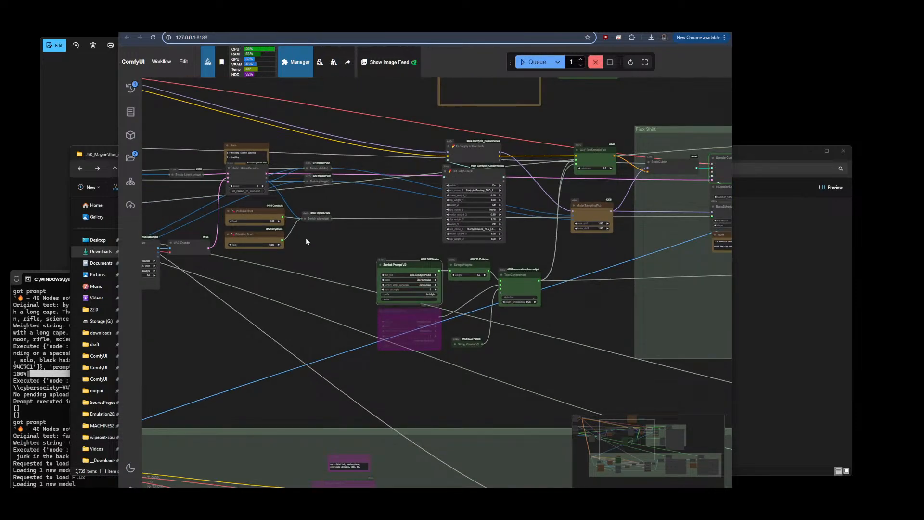
pyautogui.scroll(-5, 348, 261)
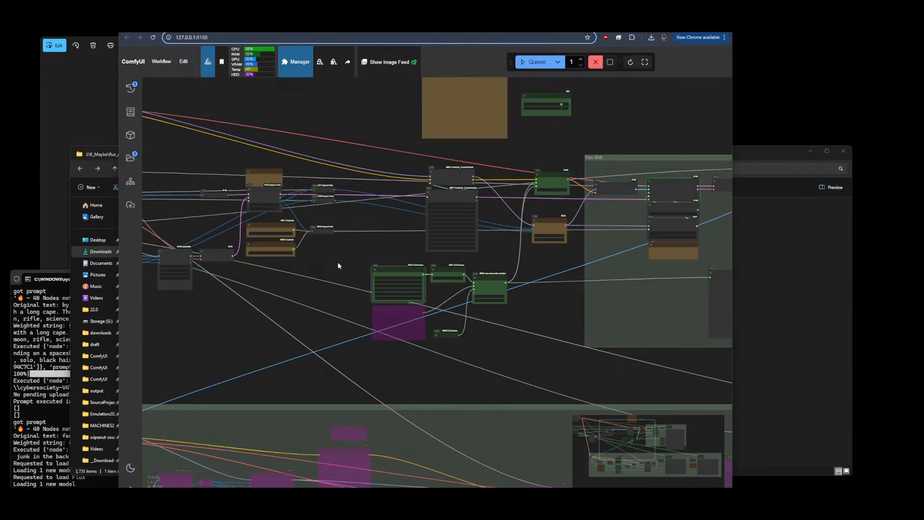
pyautogui.scroll(-3, 356, 154)
pyautogui.scroll(5, 526, 180)
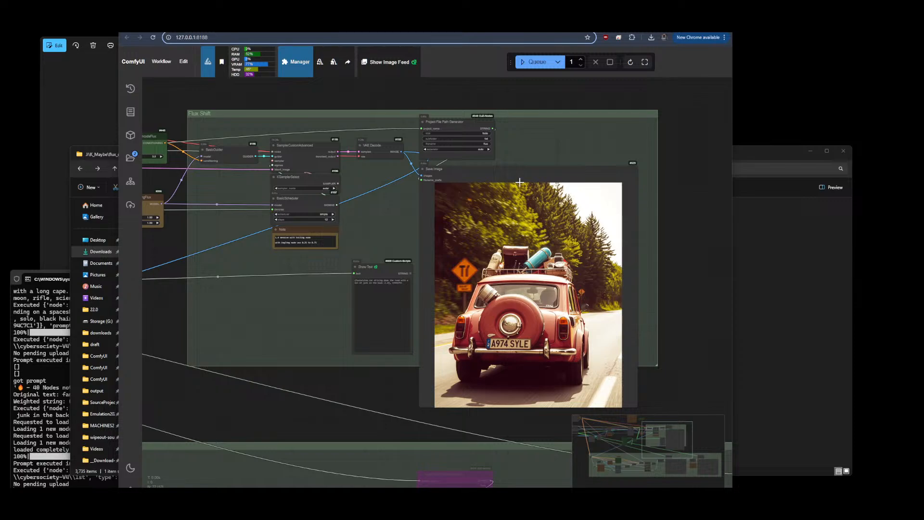
pyautogui.click(538, 64)
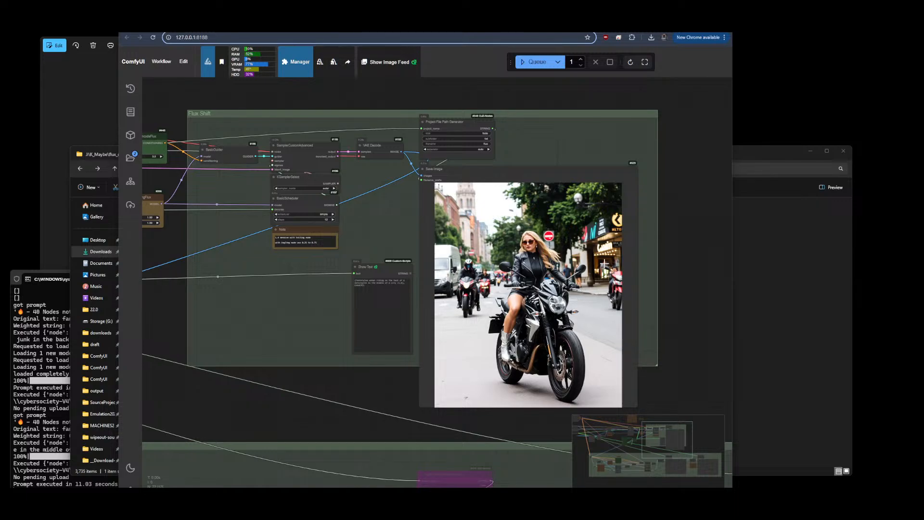
pyautogui.click(537, 62)
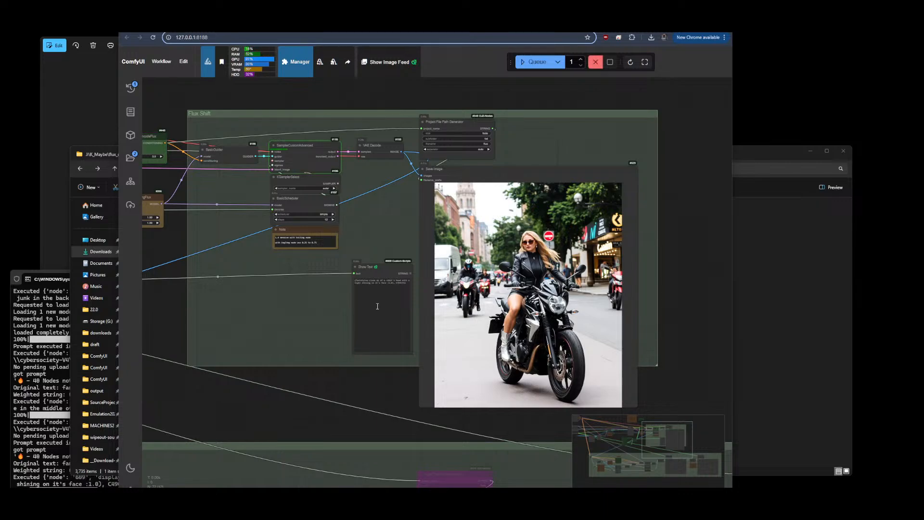
# Add a comma after fantstyle in the Zenkai-Prompt prefix so it reads "fantstyle,"
pyautogui.scroll(2, 376, 306)
pyautogui.scroll(12, 330, 265)
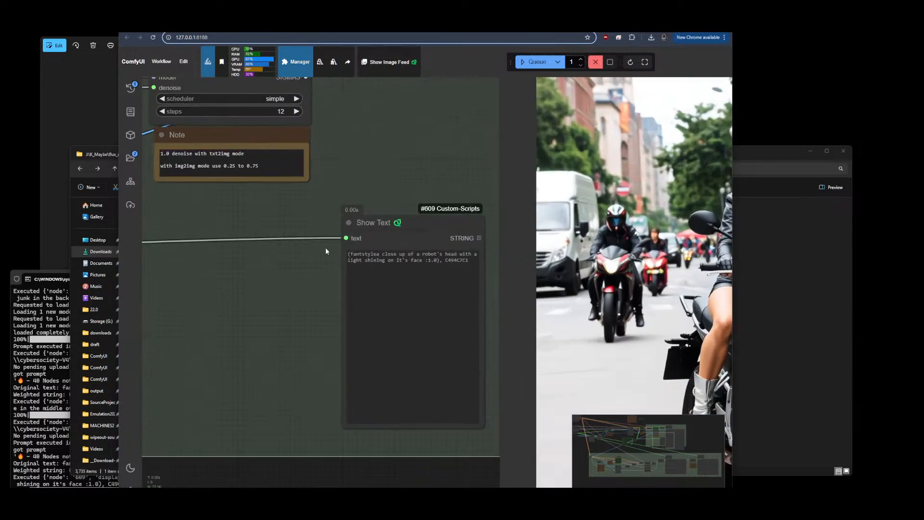
pyautogui.scroll(-15, 277, 311)
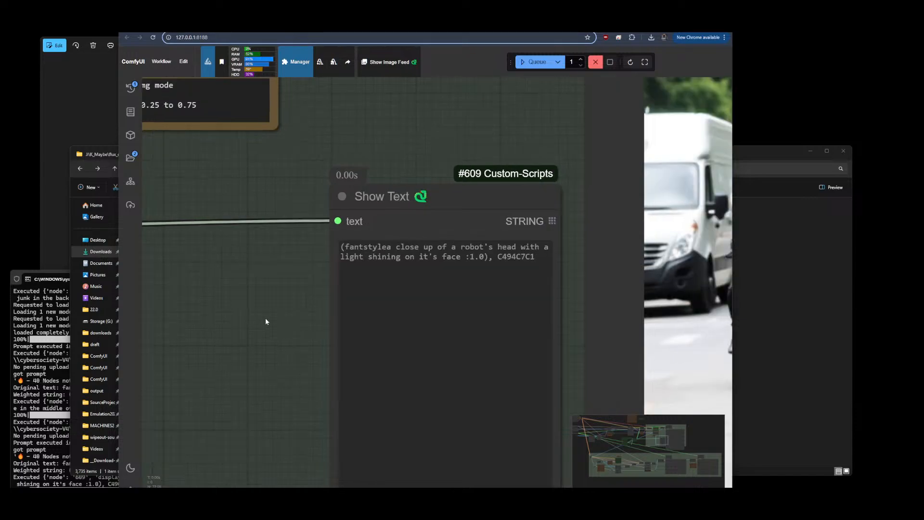
pyautogui.moveTo(281, 347); pyautogui.dragTo(715, 339)
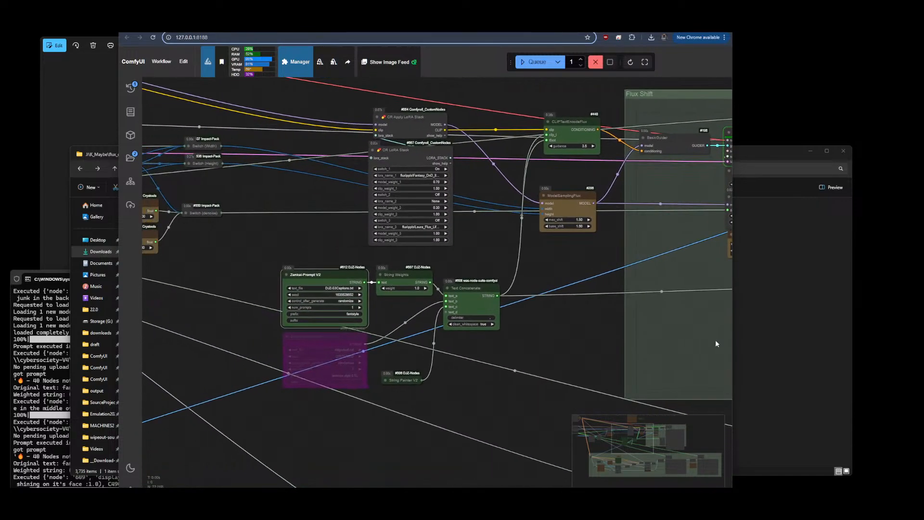
pyautogui.scroll(10, 252, 297)
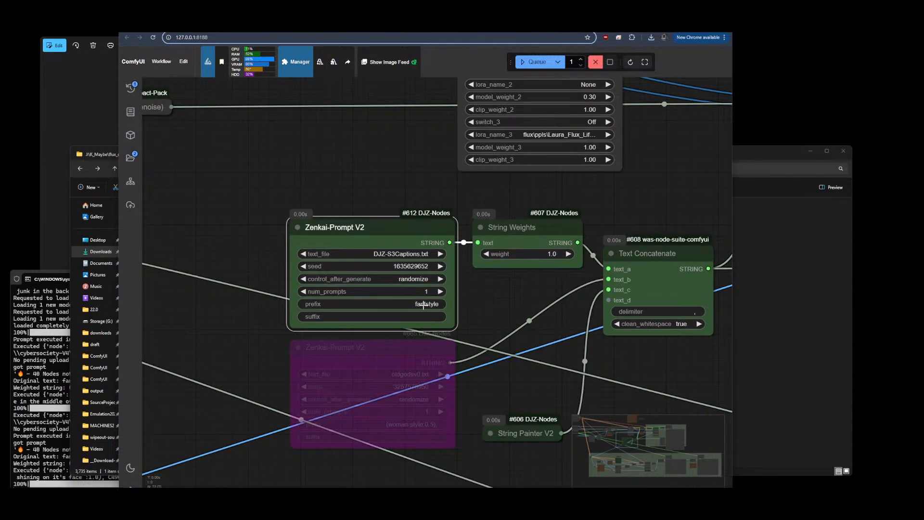
pyautogui.click(438, 304)
pyautogui.click(468, 274)
pyautogui.write(',')
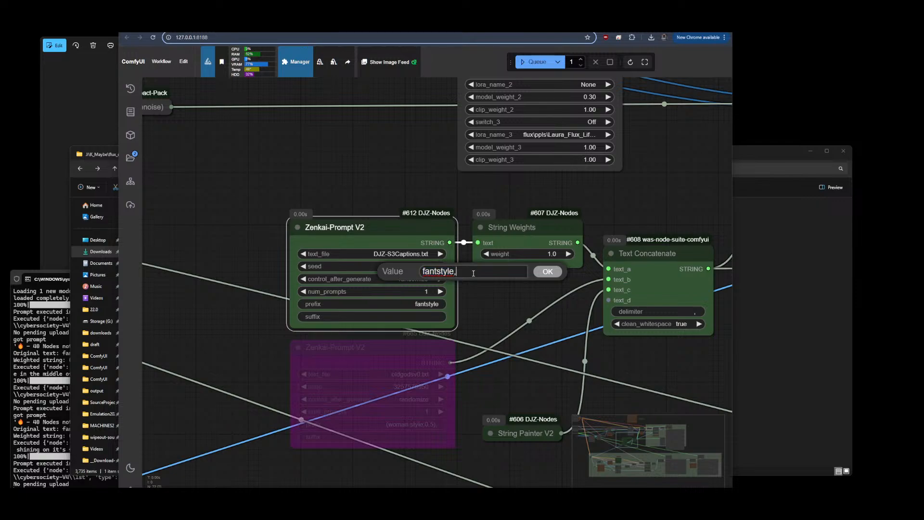
pyautogui.click(557, 272)
# Queue another generation with the updated prefix and view the saved image
pyautogui.scroll(-5, 196, 231)
pyautogui.scroll(-8, 197, 234)
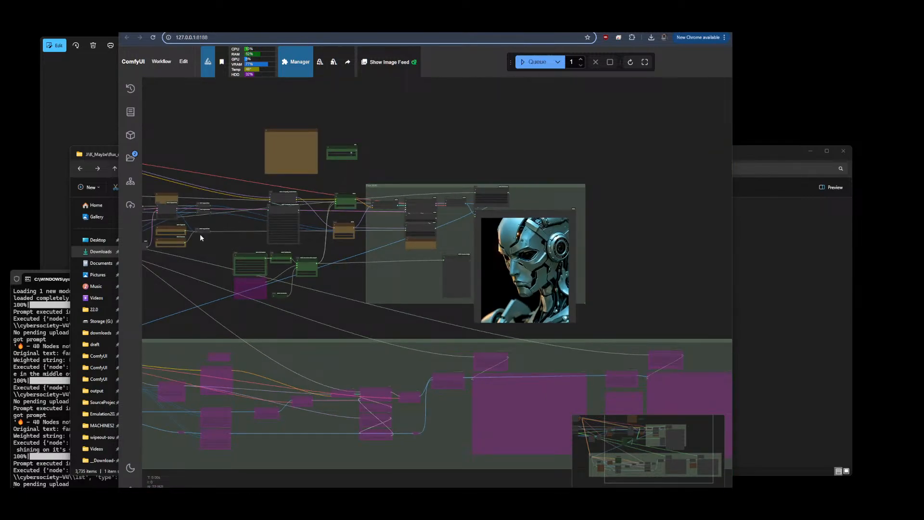
pyautogui.scroll(5, 564, 232)
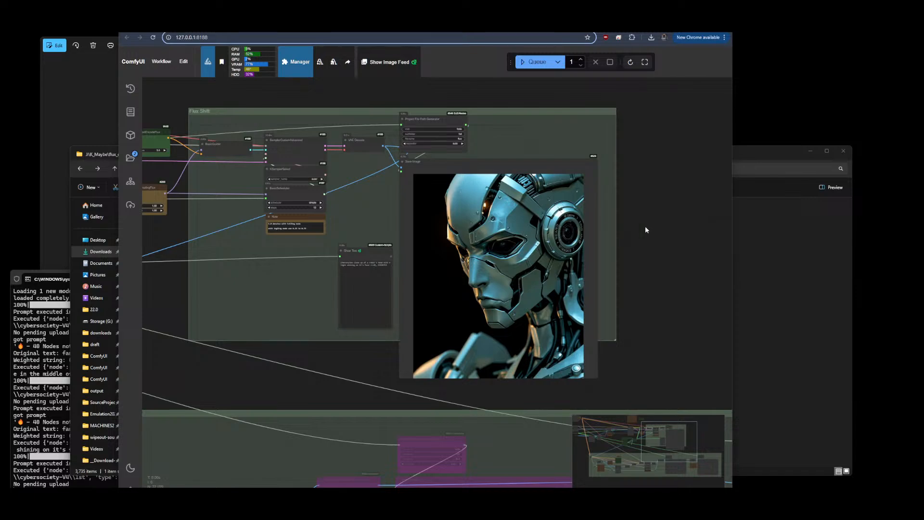
pyautogui.scroll(3, 316, 246)
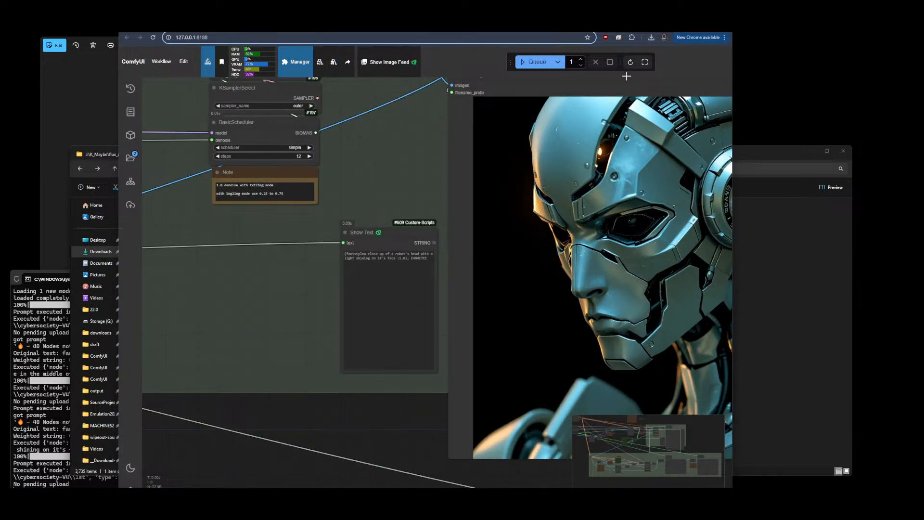
pyautogui.scroll(-2, 323, 262)
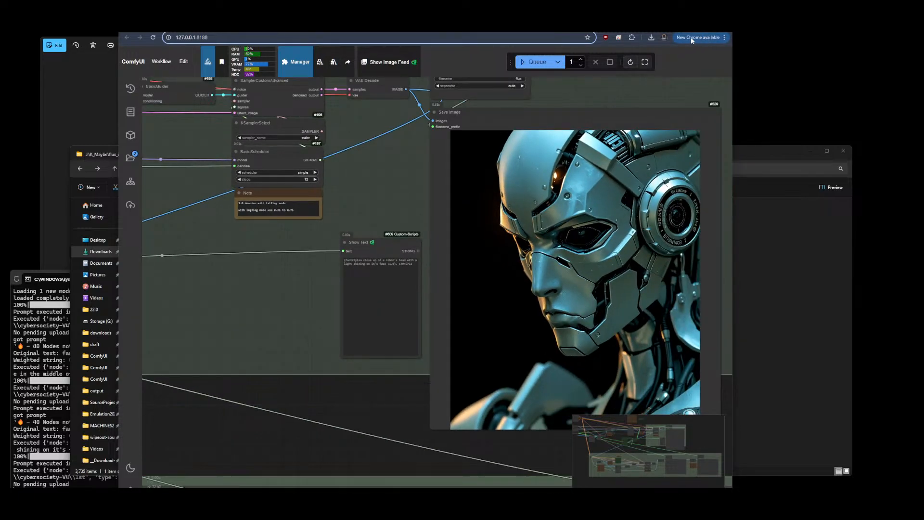
pyautogui.click(535, 61)
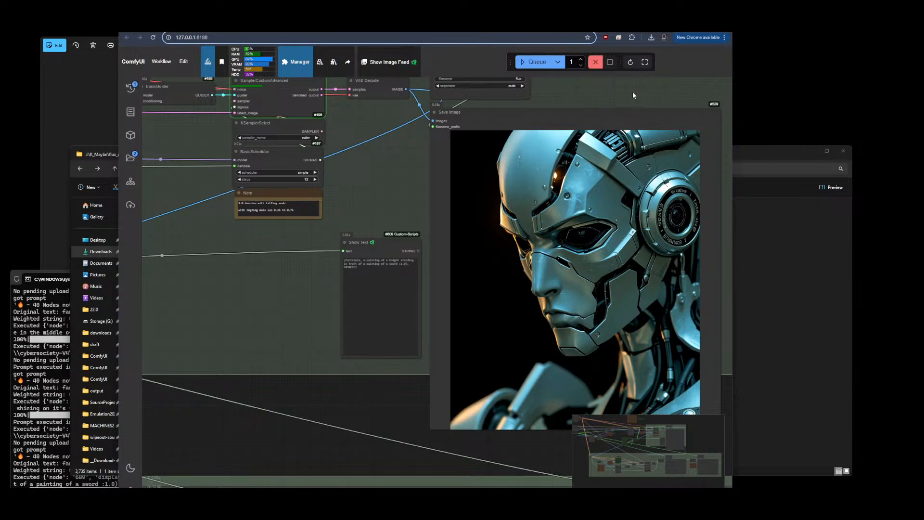
pyautogui.moveTo(633, 94)
pyautogui.mouseDown()
pyautogui.moveTo(631, 81)
pyautogui.moveTo(629, 92)
pyautogui.mouseUp()
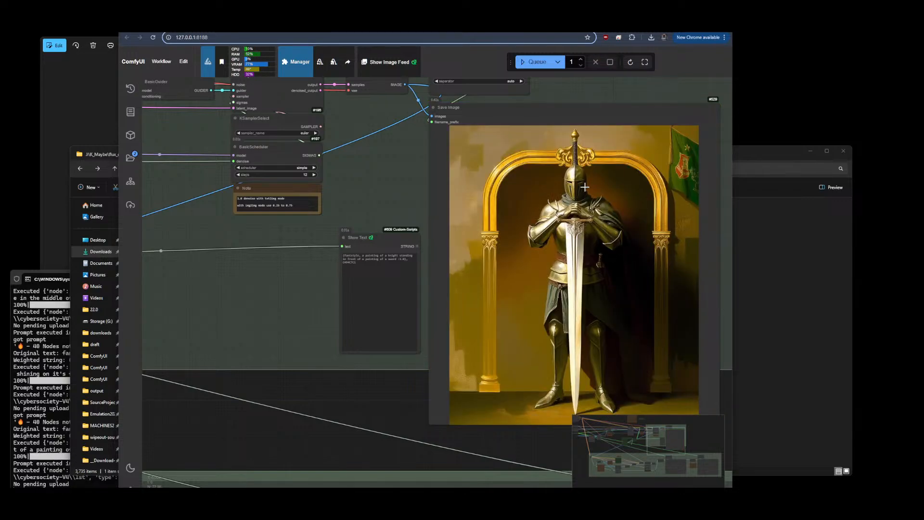
# Choose cogvideo-fantasy.txt as the Zenkai-Prompt text file and queue a generation
pyautogui.scroll(-7, 640, 183)
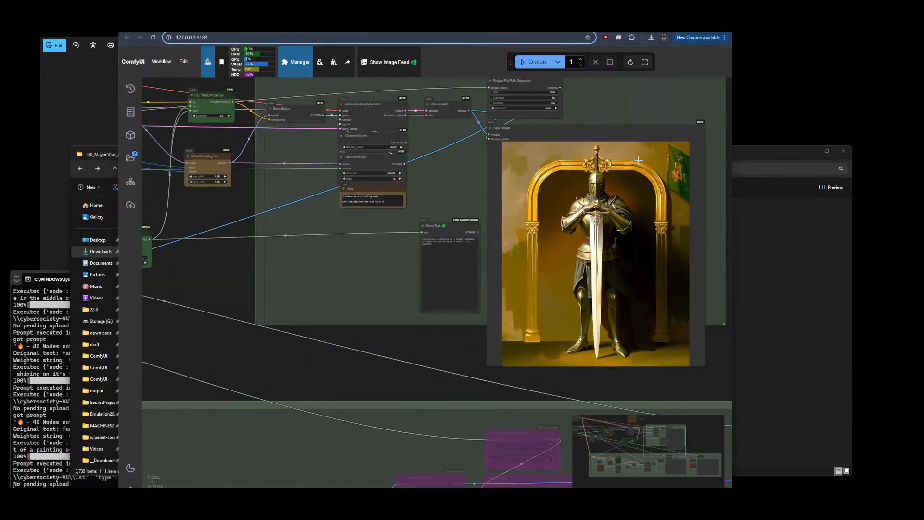
pyautogui.moveTo(340, 291); pyautogui.dragTo(523, 290)
pyautogui.scroll(11, 394, 214)
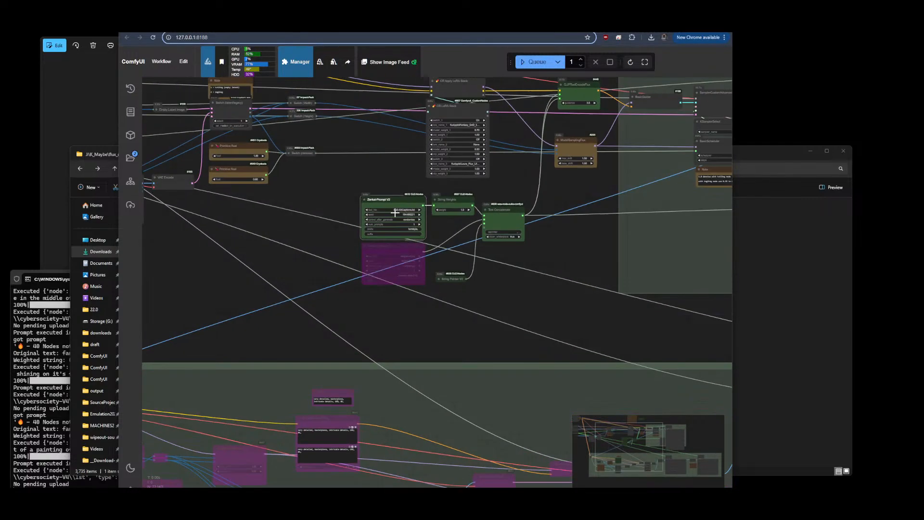
pyautogui.scroll(2, 336, 169)
pyautogui.click(447, 226)
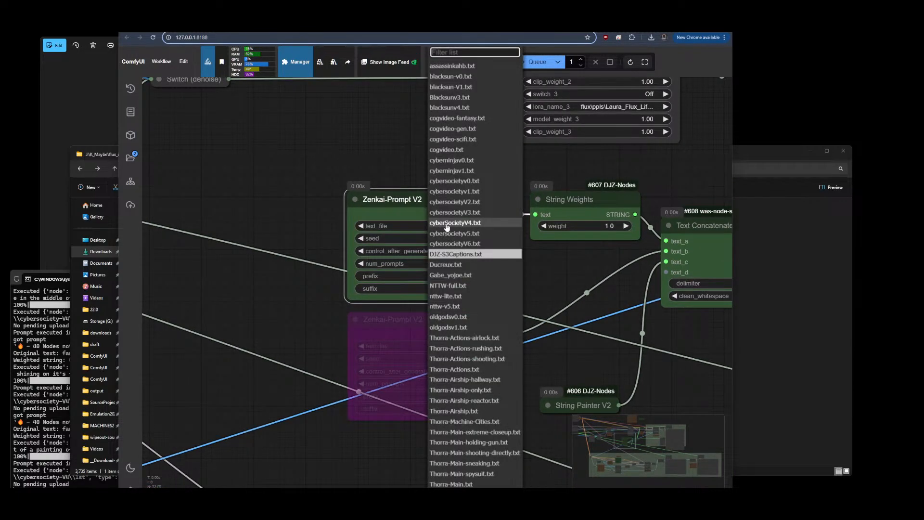
pyautogui.click(476, 118)
pyautogui.click(532, 59)
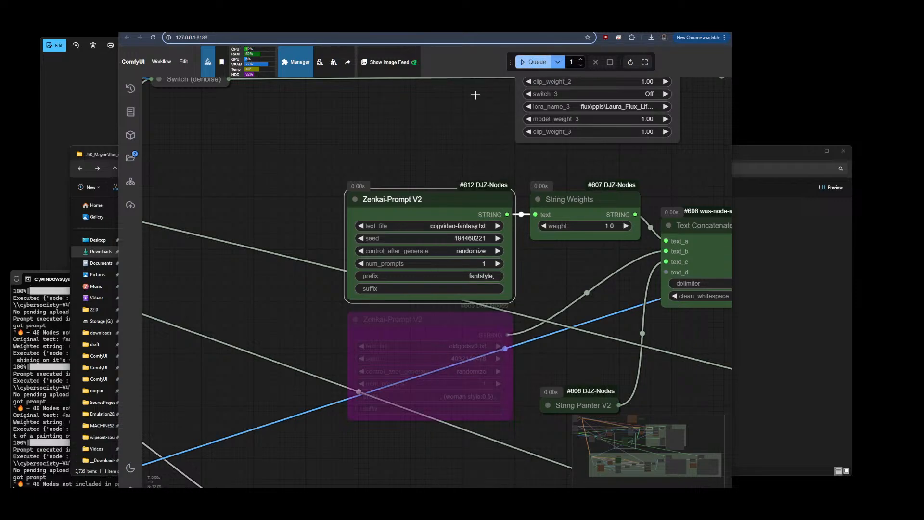
# Switch the queue mode to Queue (Instant) and start continuous generations
pyautogui.scroll(-5, 227, 126)
pyautogui.scroll(5, 253, 144)
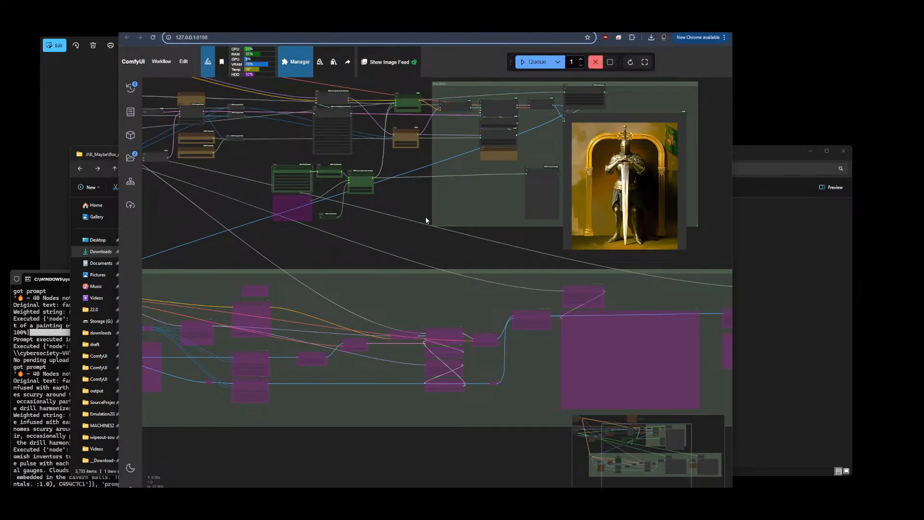
pyautogui.scroll(3, 487, 140)
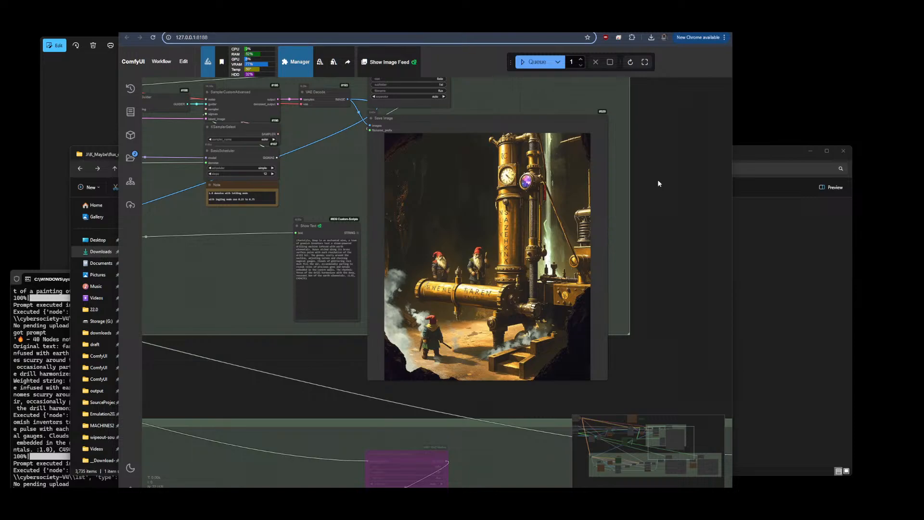
pyautogui.scroll(3, 537, 227)
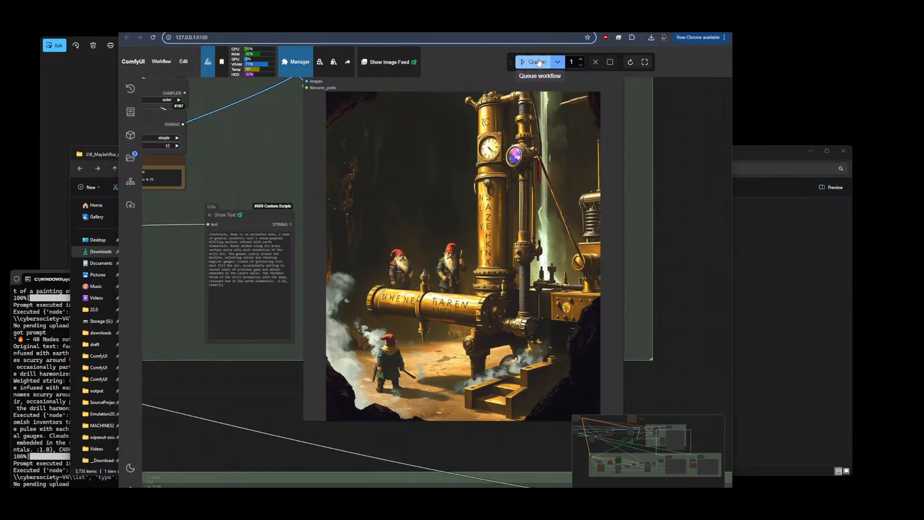
pyautogui.click(557, 62)
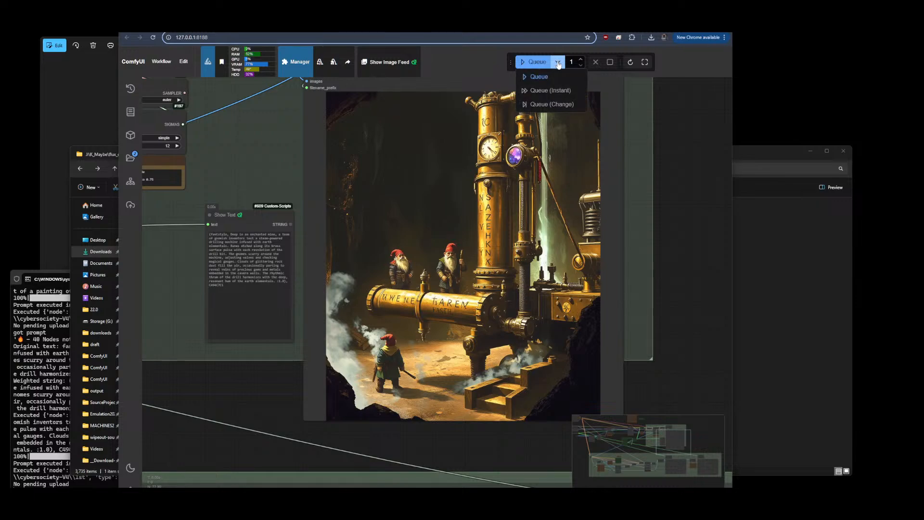
pyautogui.click(548, 90)
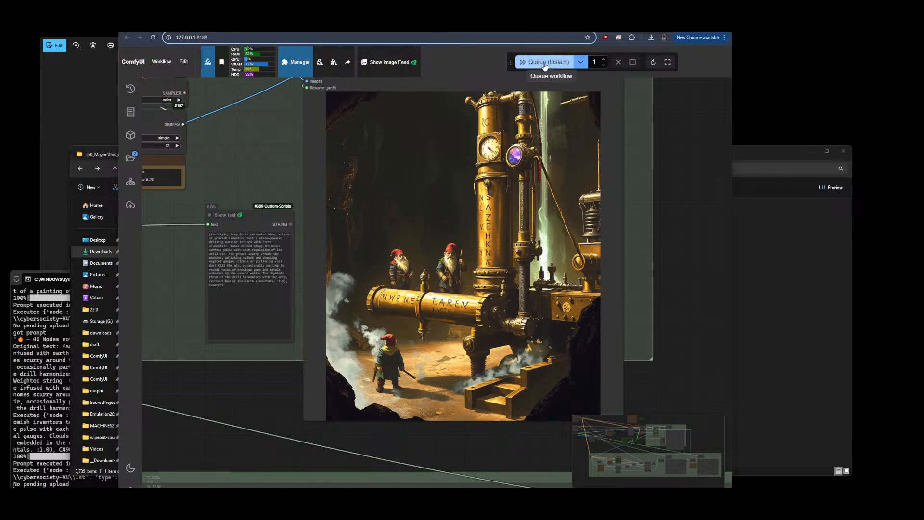
pyautogui.click(546, 66)
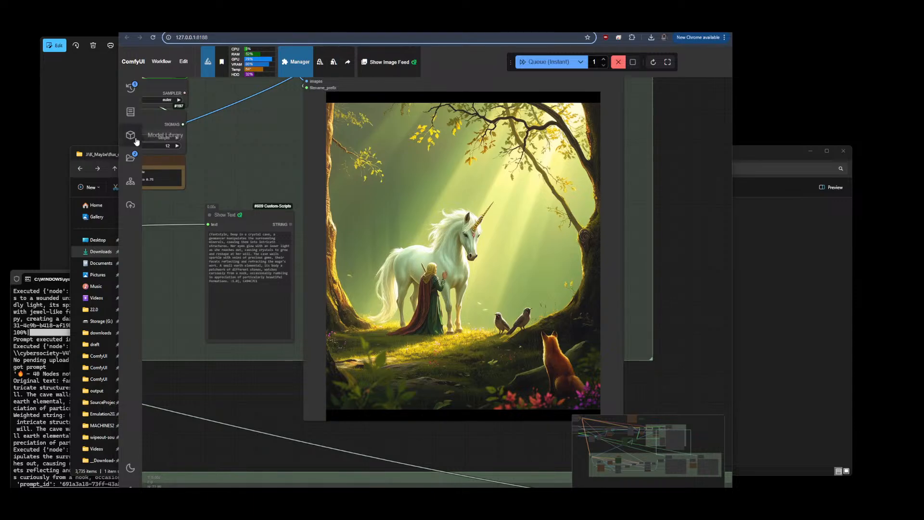
# Browse the saved workflows and the DJZ-Workflows folder in the Workflows sidebar, then close it
pyautogui.click(131, 158)
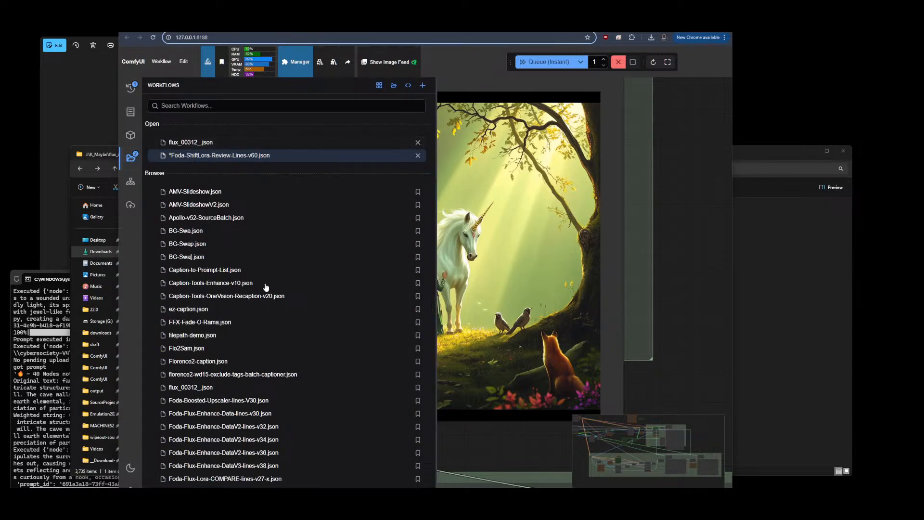
pyautogui.scroll(-5, 266, 287)
pyautogui.scroll(-10, 267, 287)
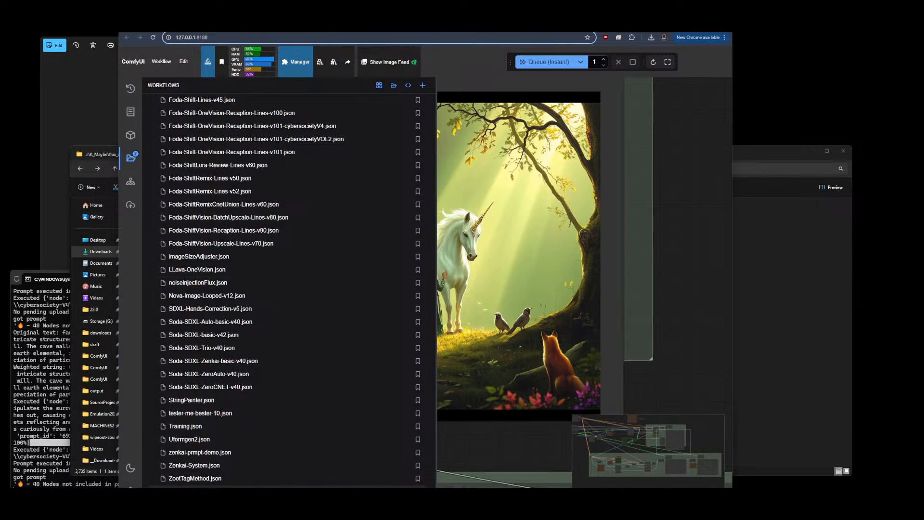
pyautogui.scroll(-5, 300, 406)
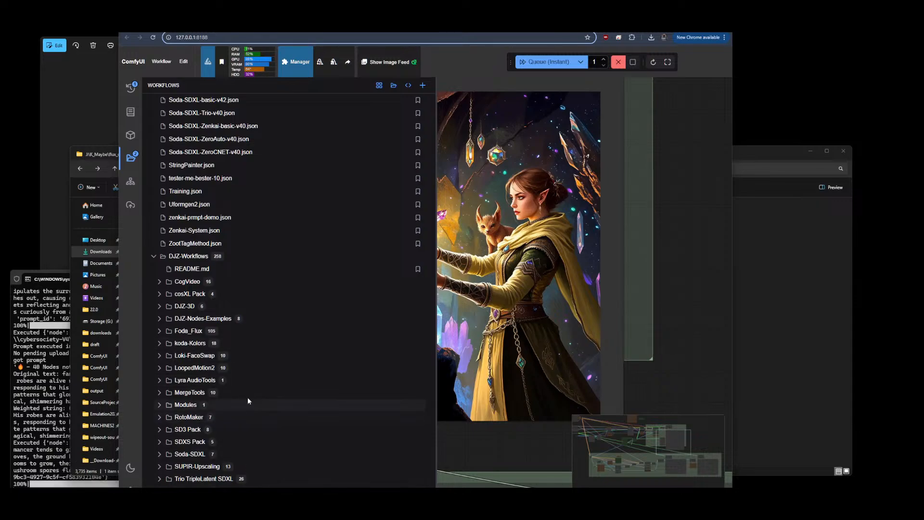
pyautogui.click(154, 256)
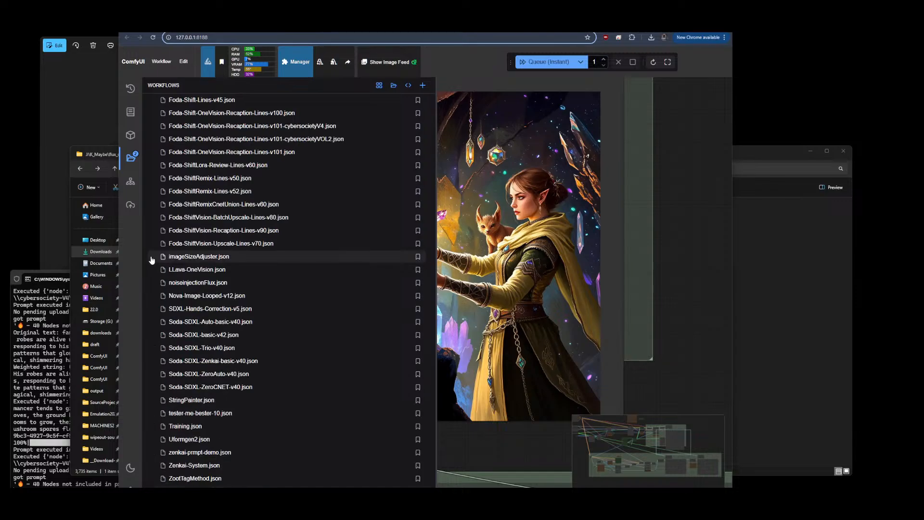
pyautogui.scroll(10, 272, 457)
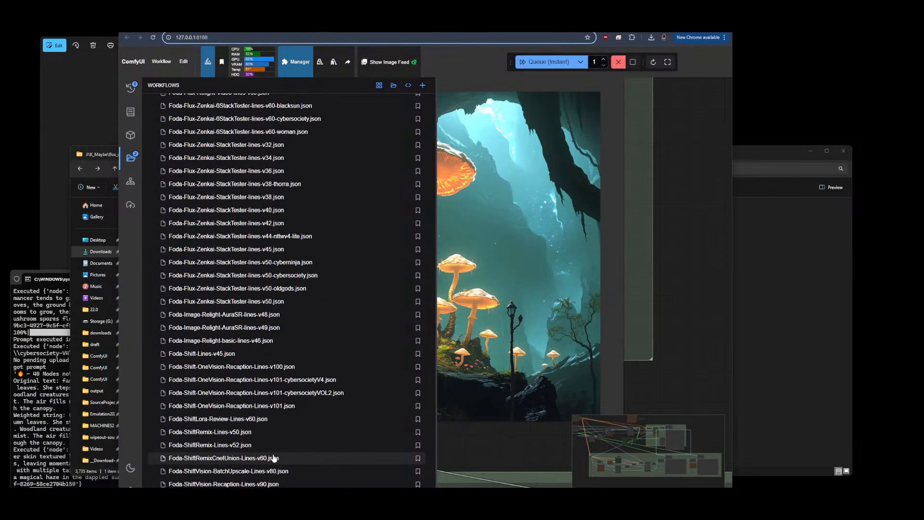
pyautogui.scroll(5, 274, 457)
pyautogui.scroll(2, 274, 457)
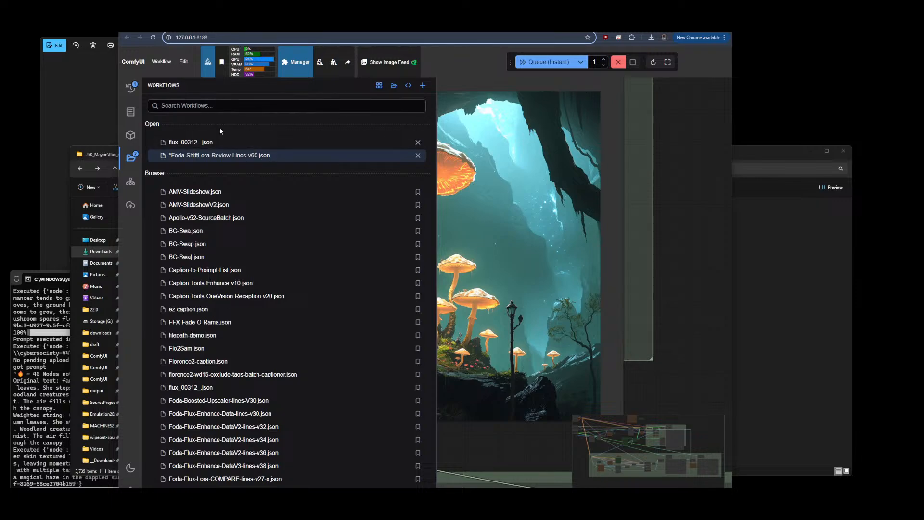
pyautogui.click(131, 160)
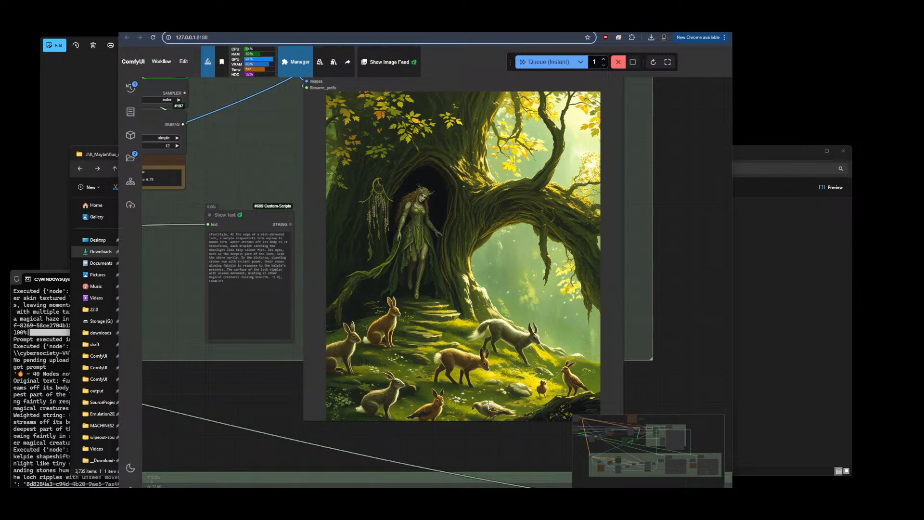
# Review the newly generated fantasy images in the Save Image node
pyautogui.scroll(-1, 537, 391)
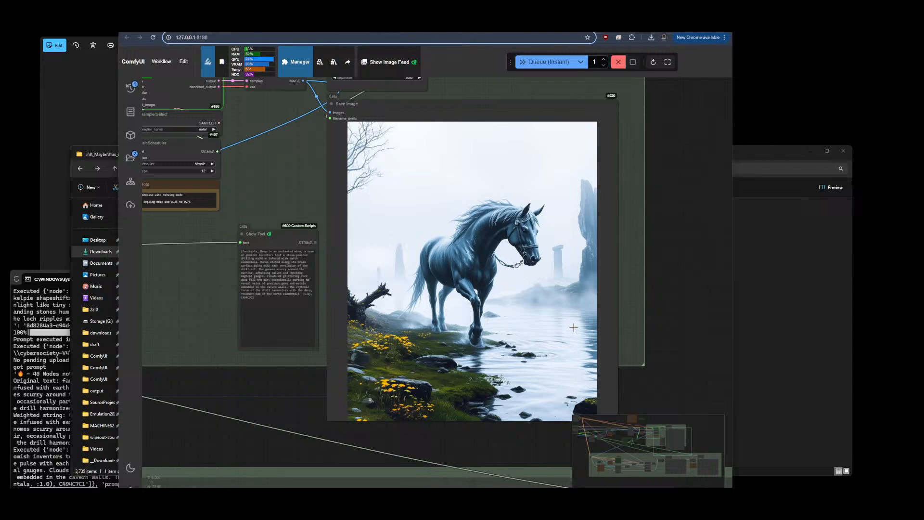
pyautogui.moveTo(684, 304); pyautogui.dragTo(580, 290)
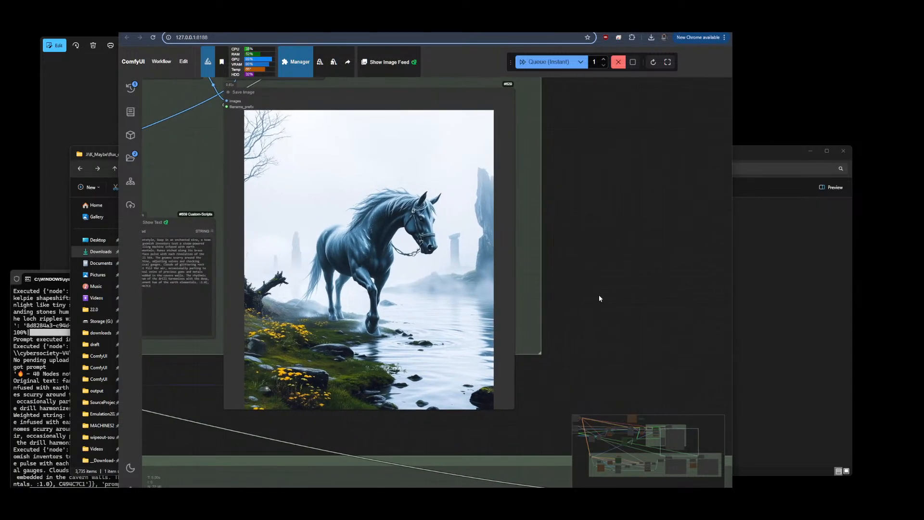
pyautogui.scroll(1, 609, 262)
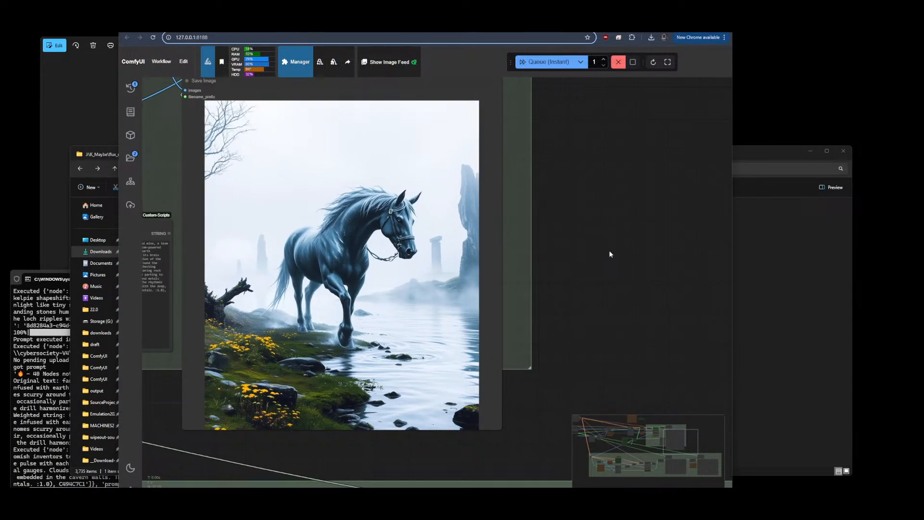
pyautogui.scroll(1, 600, 240)
pyautogui.moveTo(600, 241); pyautogui.dragTo(630, 260)
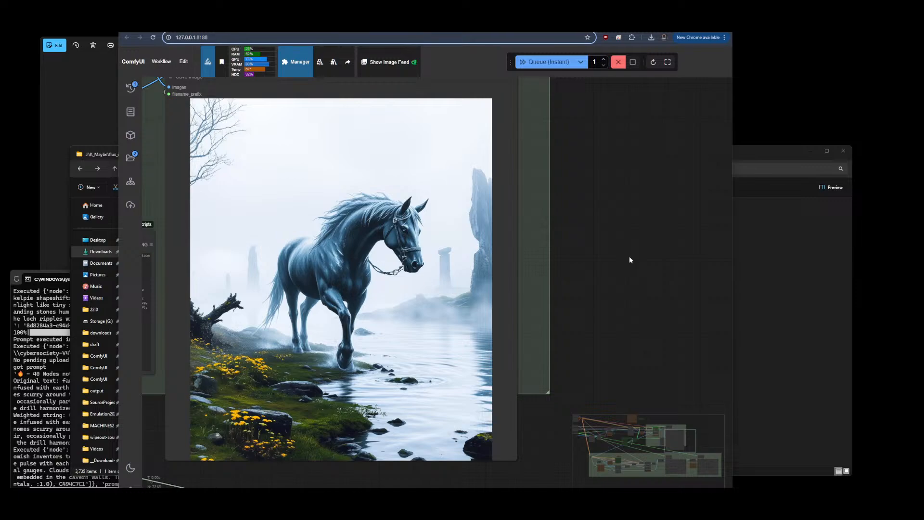